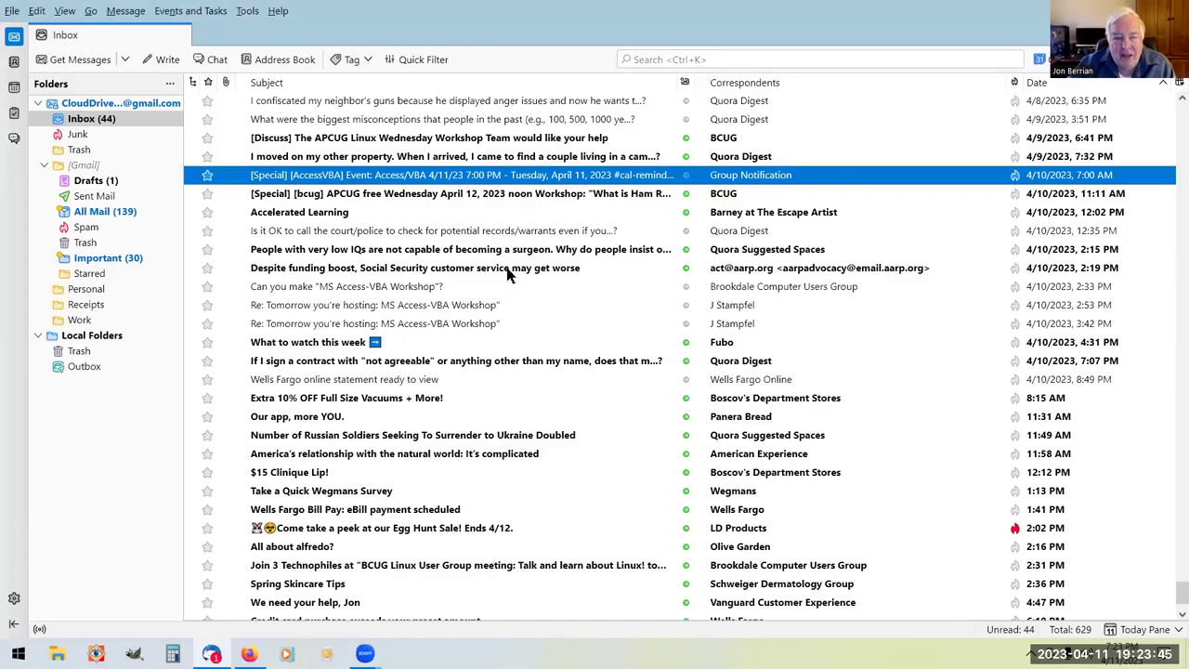
# Show the desktop and open the Hanukkah puzzle database in Microsoft Access.
pyautogui.press('super+d')
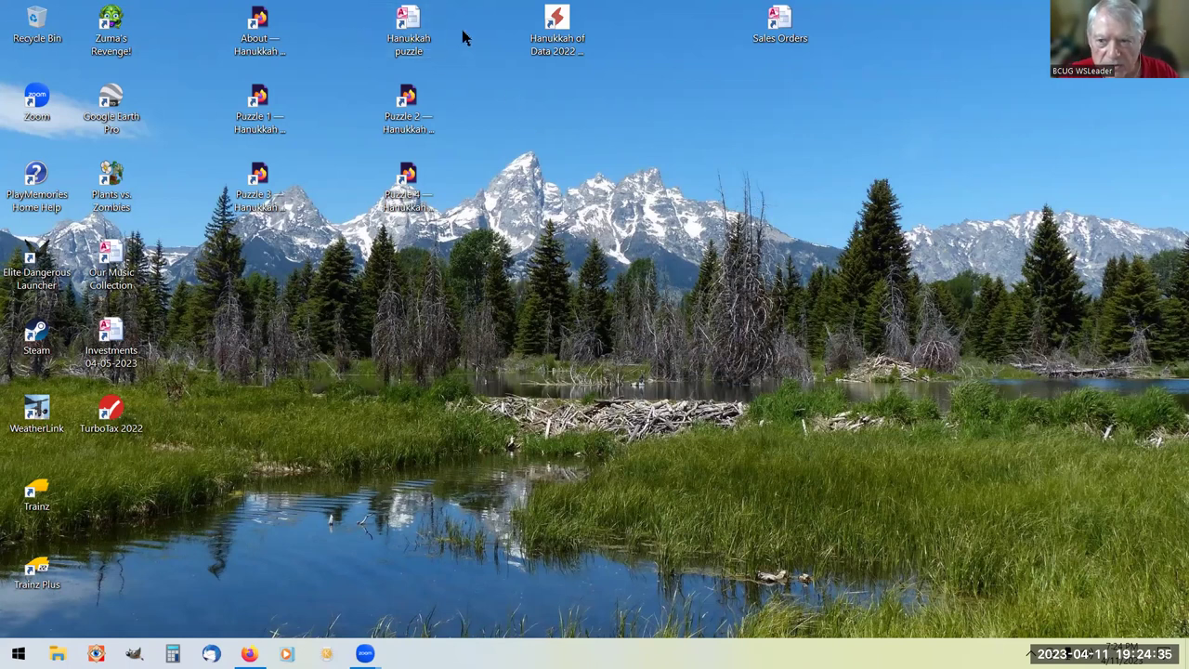
pyautogui.doubleClick(409, 30)
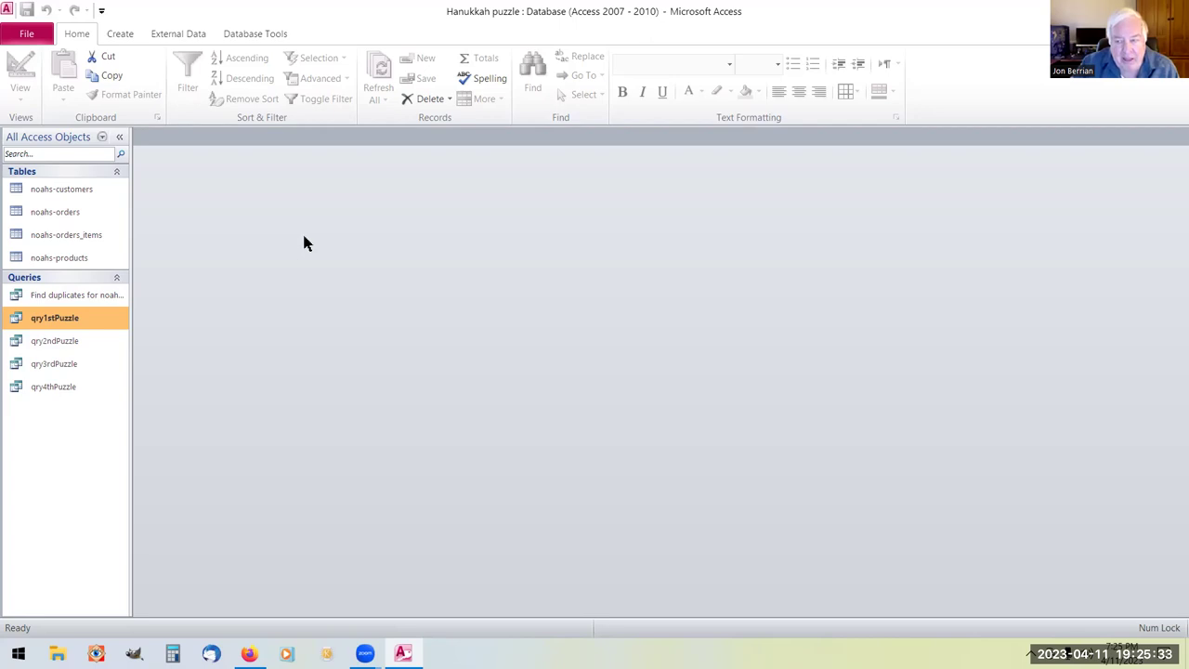
pyautogui.click(175, 39)
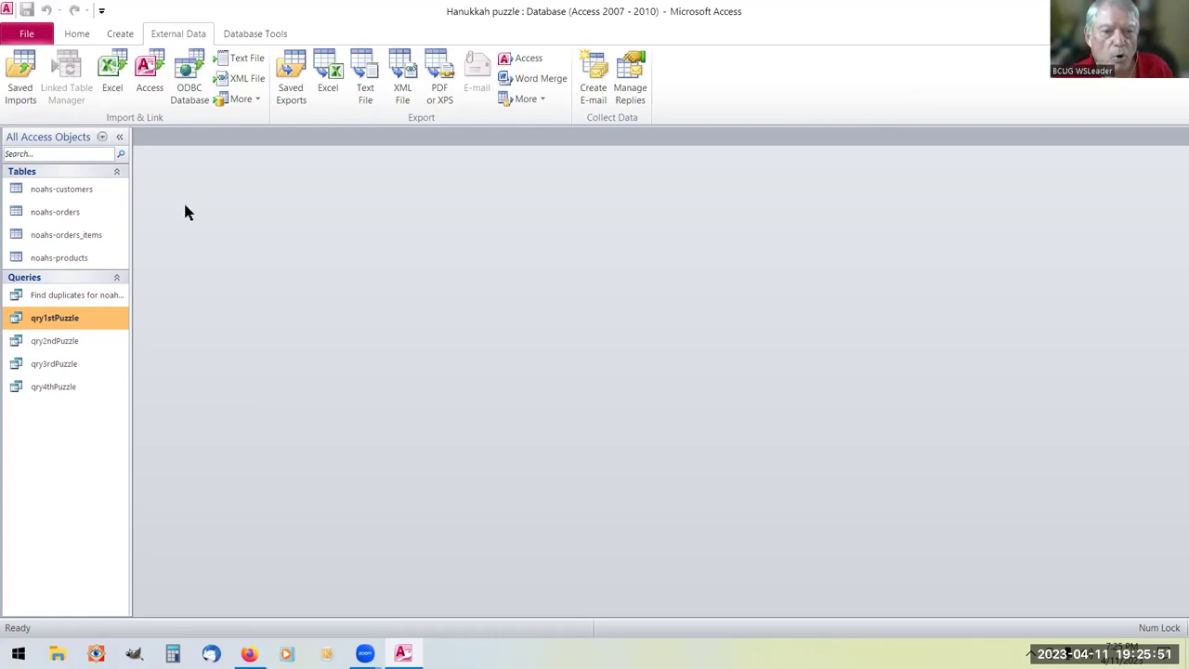
pyautogui.click(147, 79)
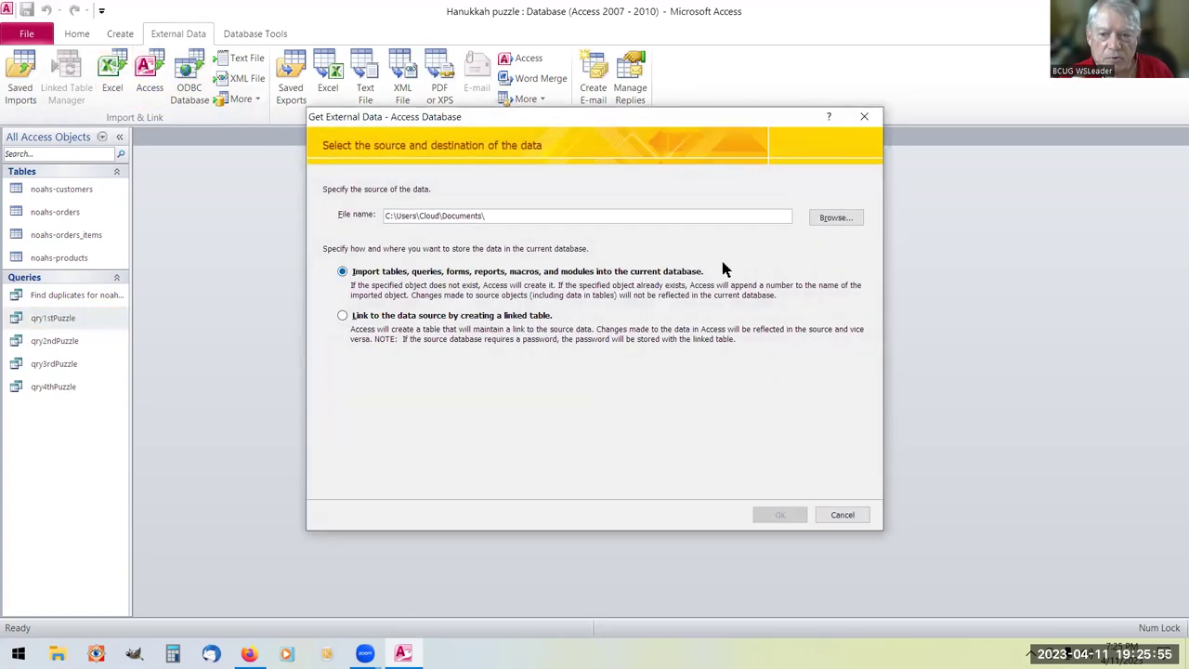
pyautogui.click(835, 219)
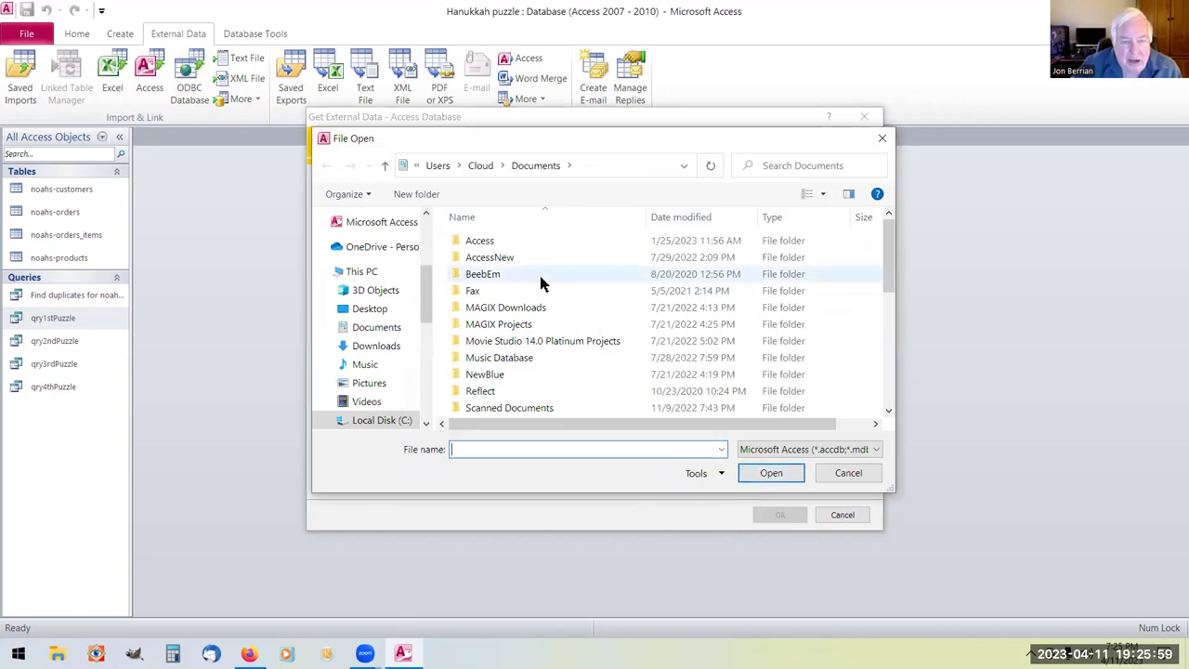
pyautogui.click(392, 329)
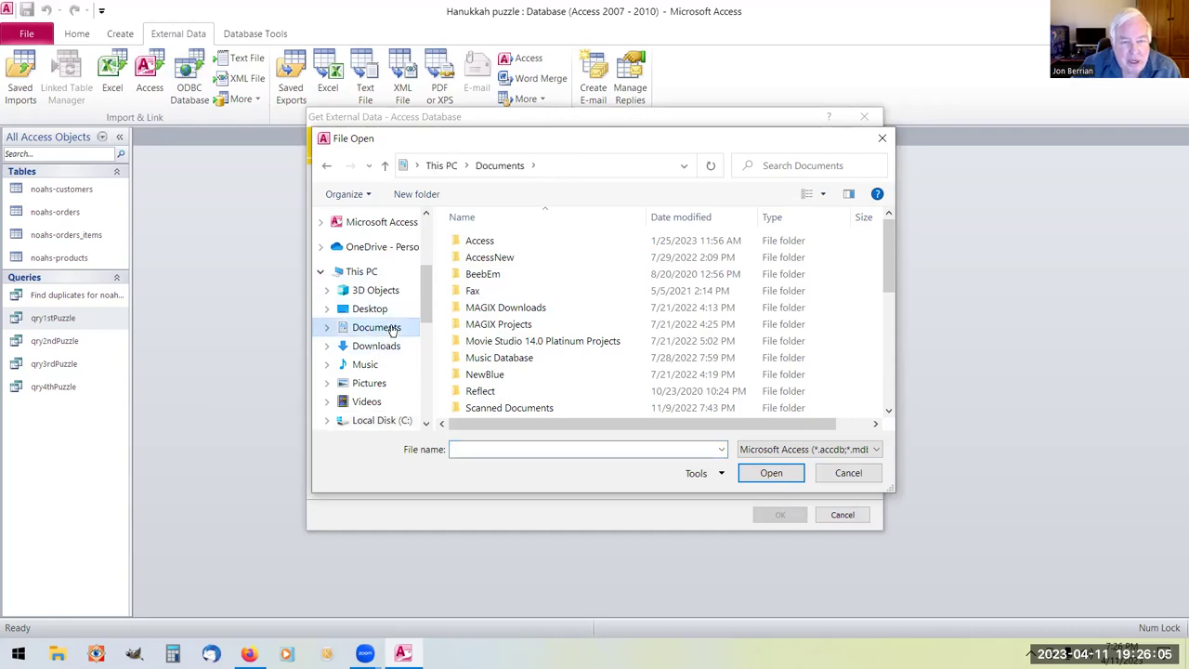
pyautogui.scroll(-3, 527, 262)
pyautogui.scroll(-3, 526, 263)
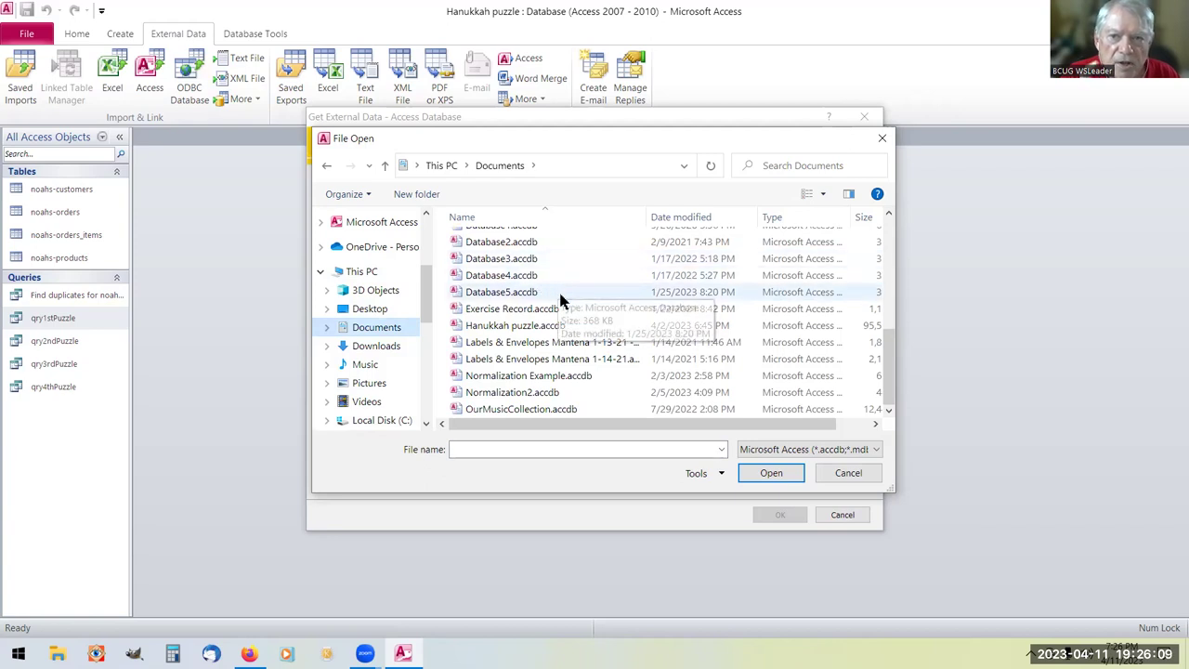
pyautogui.scroll(6, 562, 311)
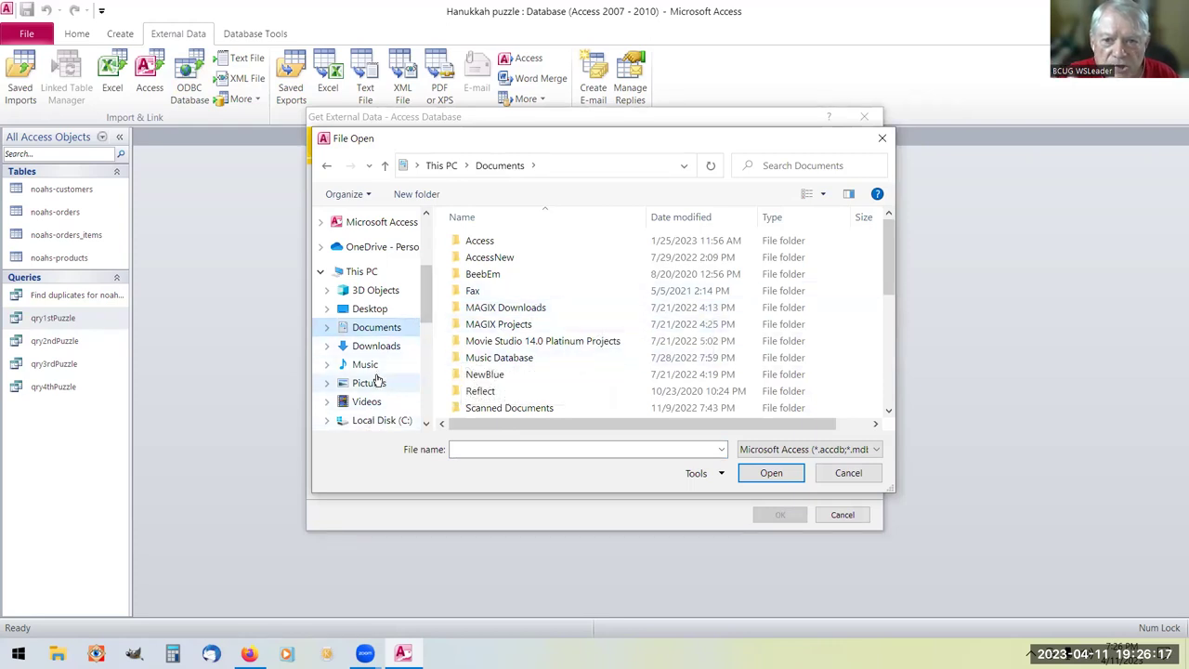
pyautogui.click(378, 347)
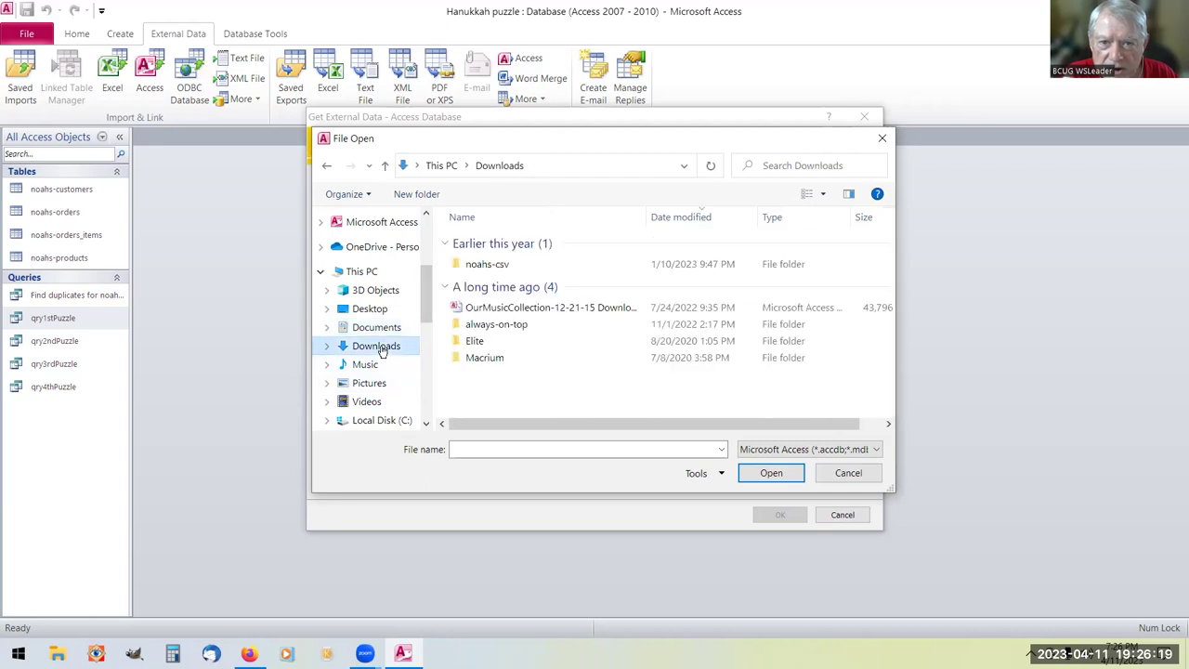
pyautogui.click(469, 266)
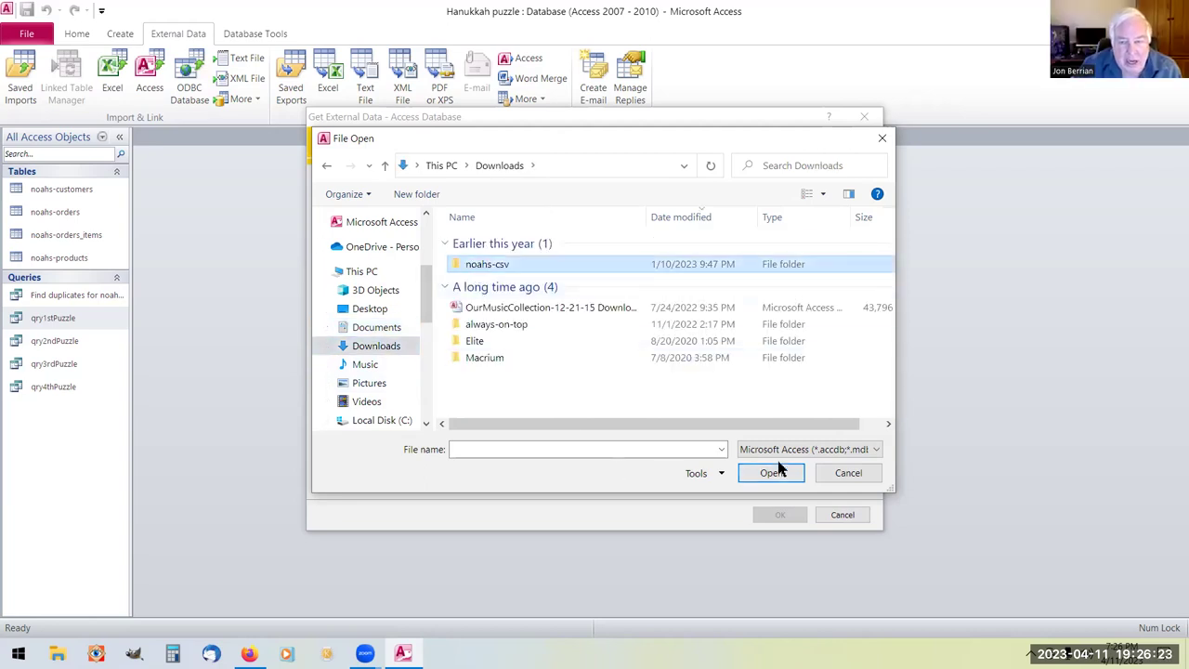
pyautogui.click(879, 135)
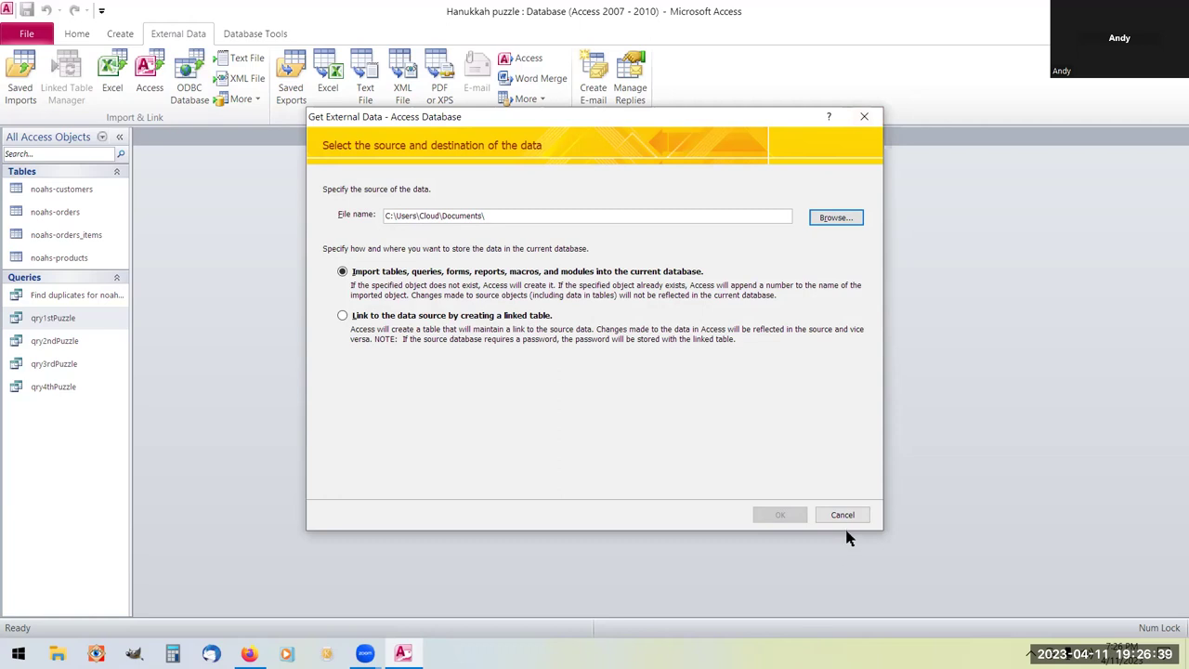
pyautogui.click(865, 119)
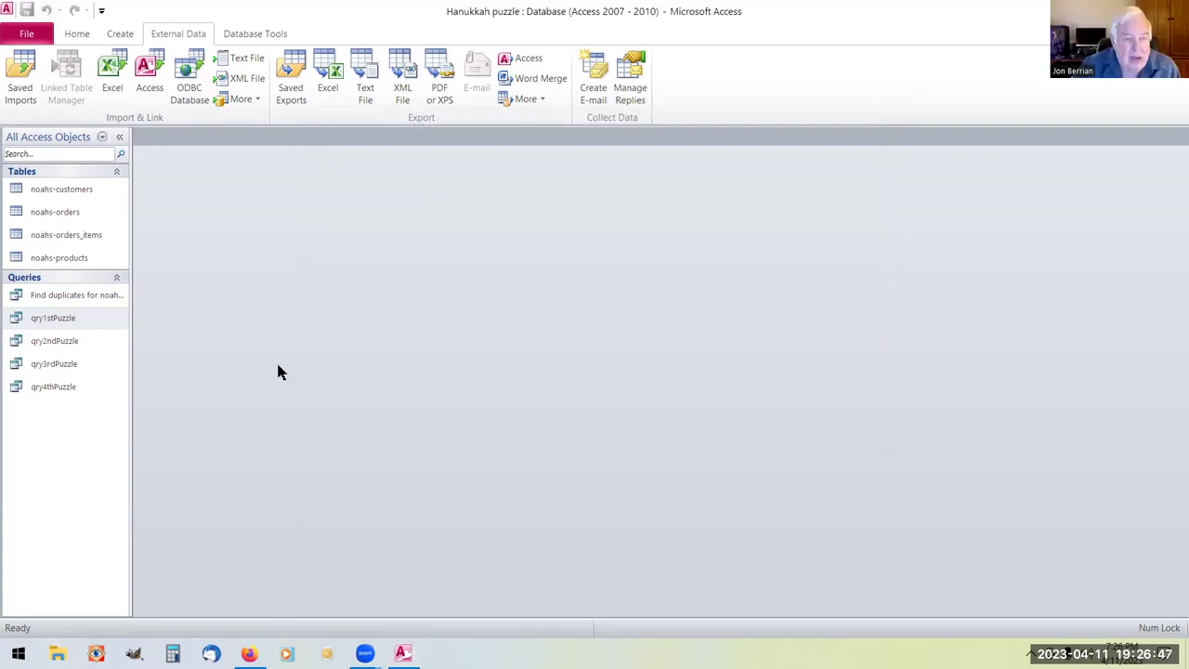
# Switch to File Explorer and open noahs-orders.xlsx from the Documents folder.
pyautogui.press('super+e')
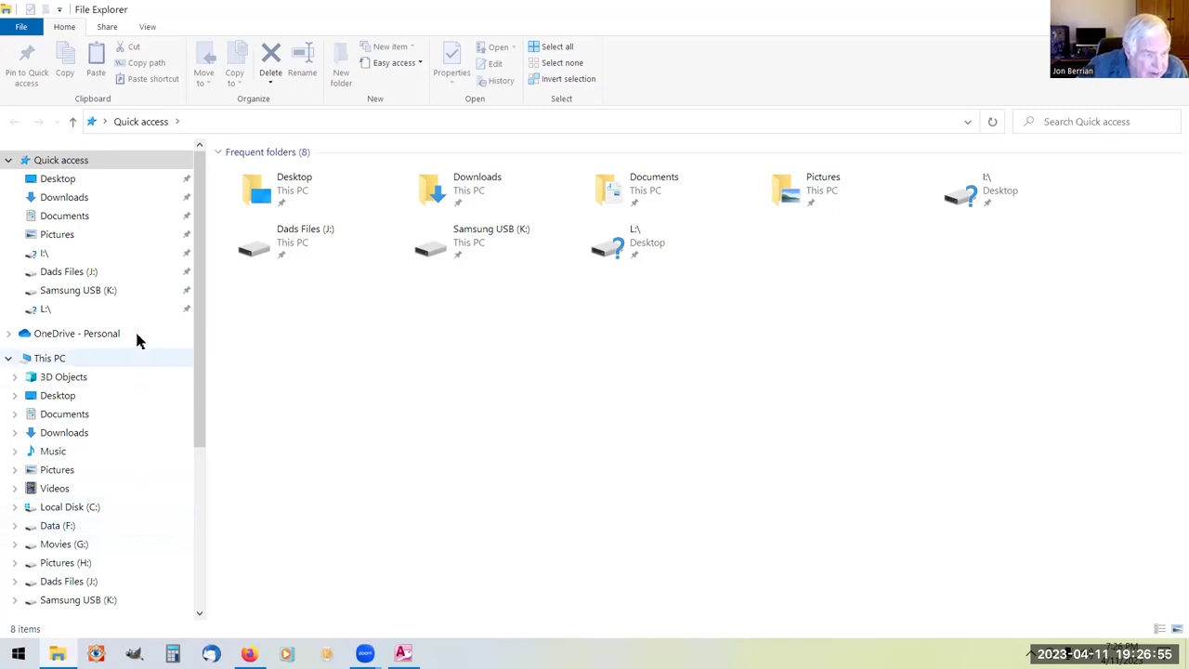
pyautogui.click(118, 409)
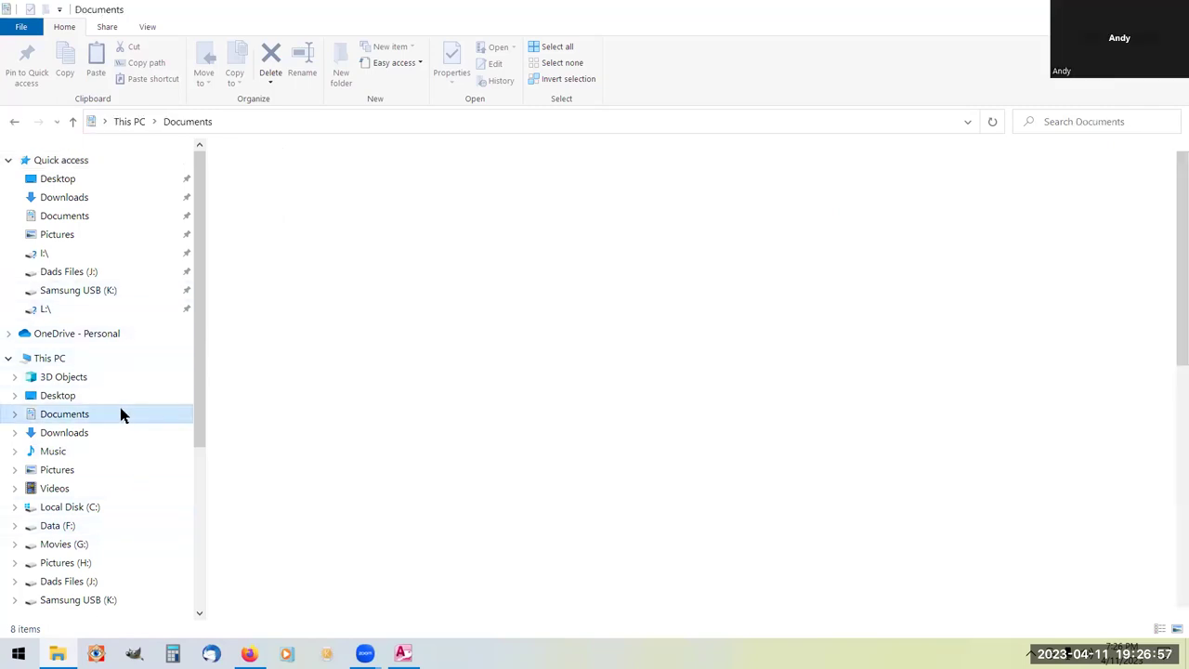
pyautogui.scroll(-2, 323, 309)
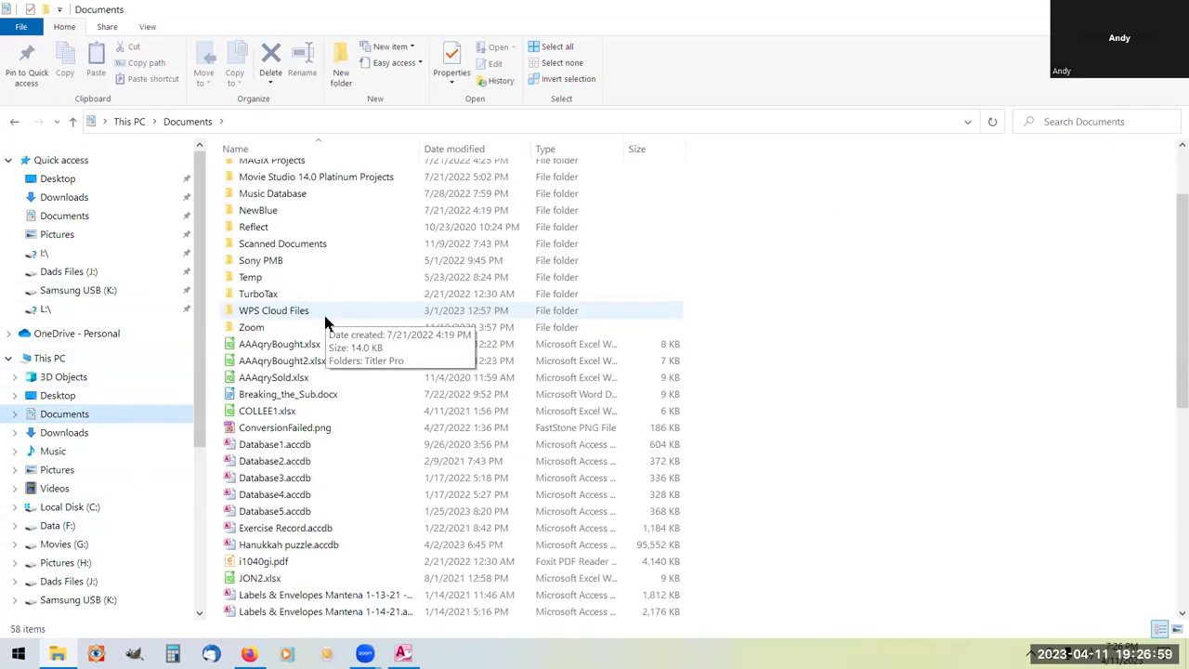
pyautogui.scroll(-3, 325, 323)
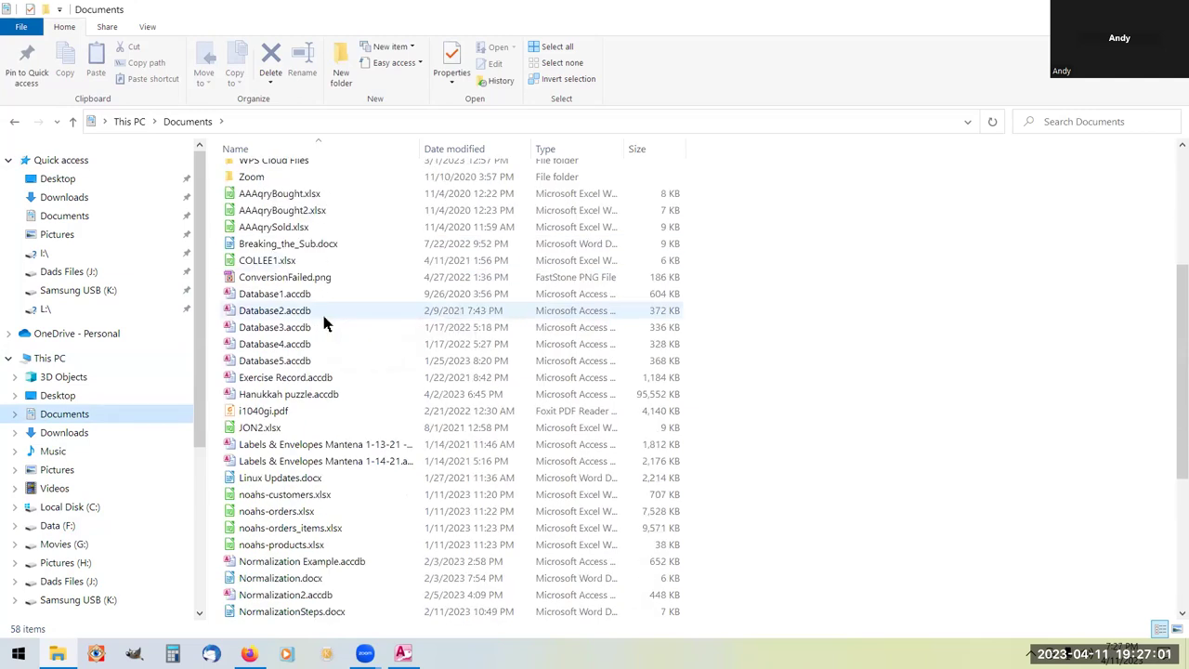
pyautogui.click(275, 517)
pyautogui.doubleClick(274, 518)
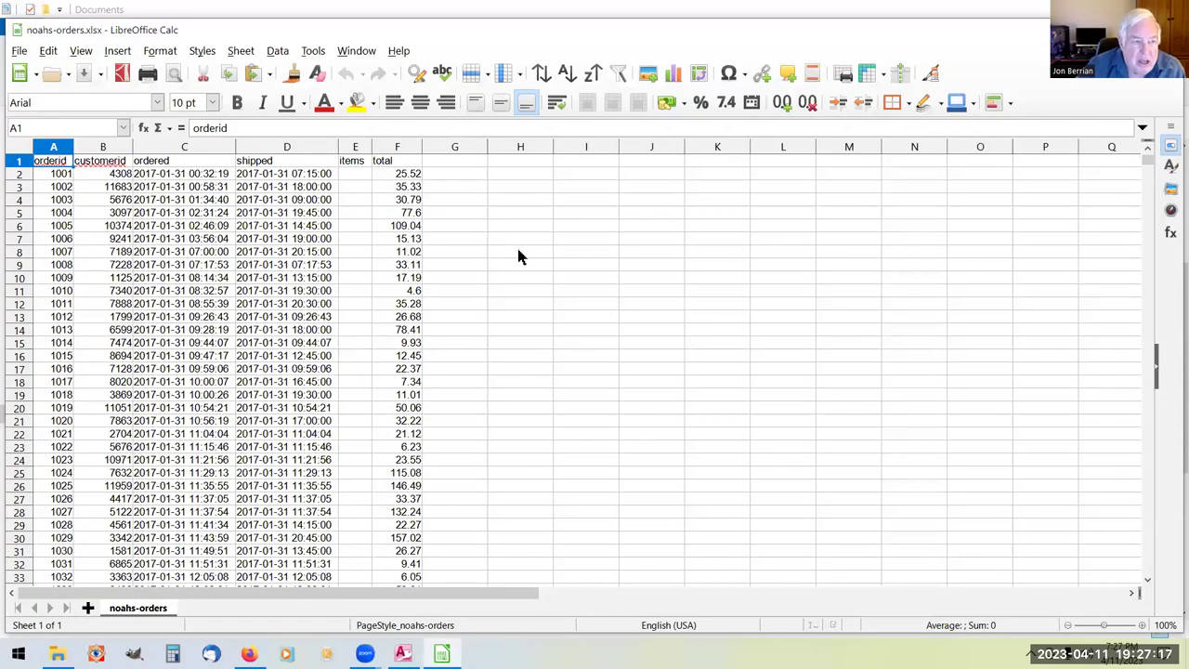
# Examine the column headings and order rows of the noahs-orders spreadsheet, and close it.
pyautogui.scroll(-1, 517, 256)
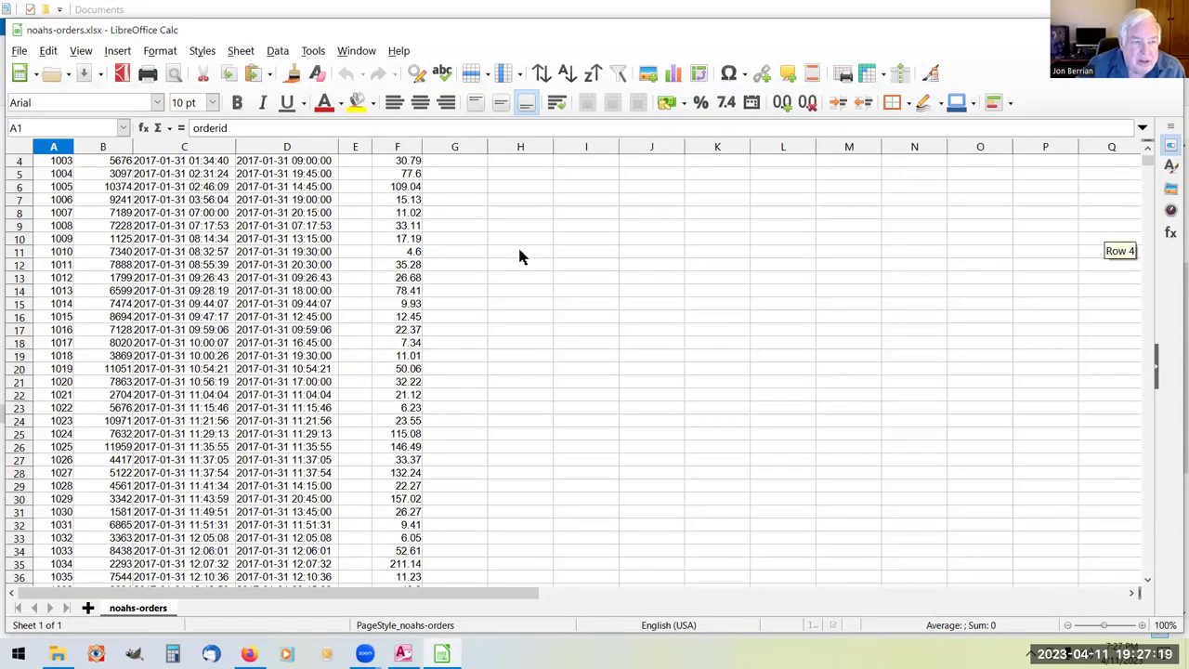
pyautogui.scroll(1, 519, 256)
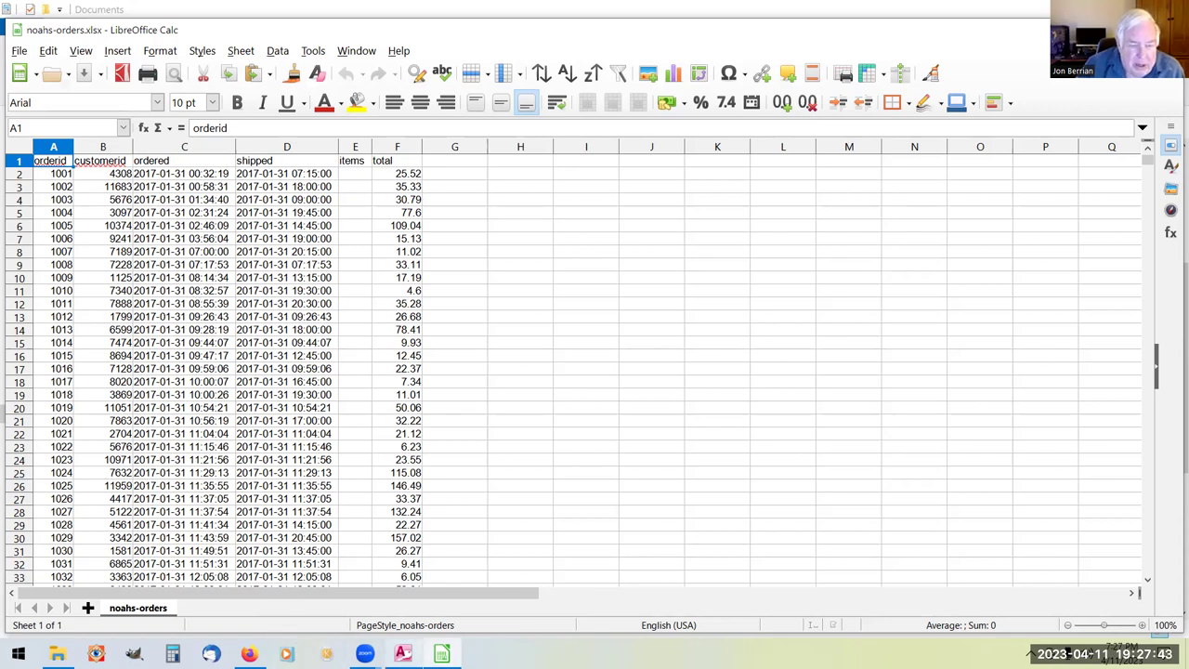
pyautogui.moveTo(402, 653)
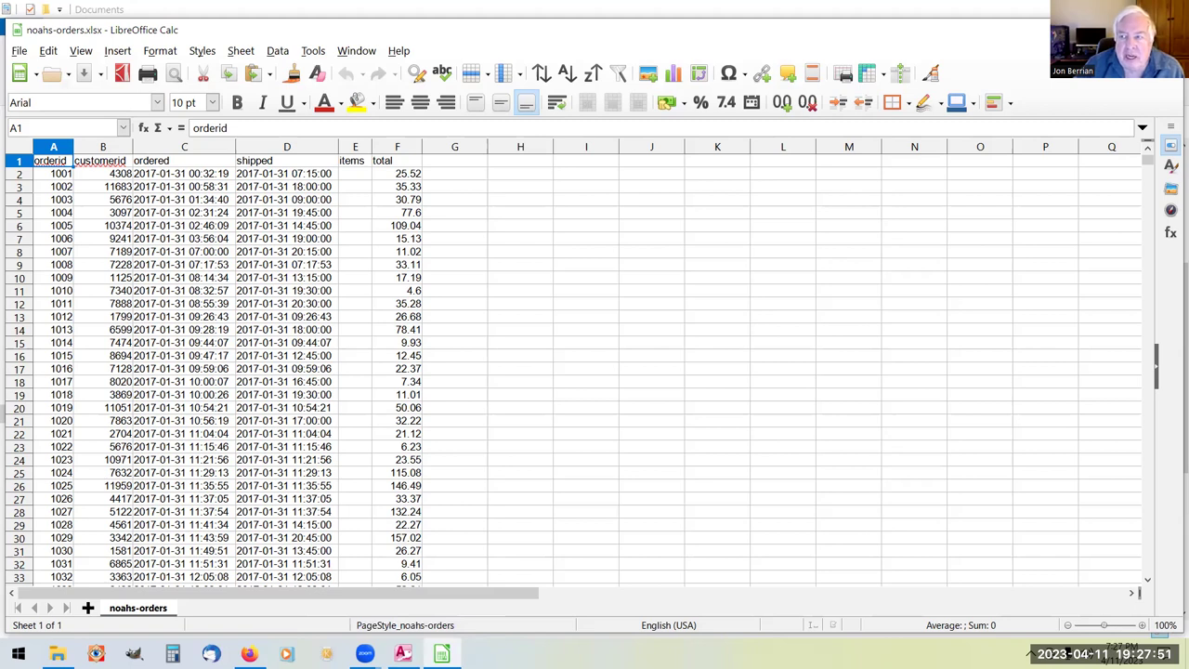
pyautogui.hotkey('alt', 'F4')
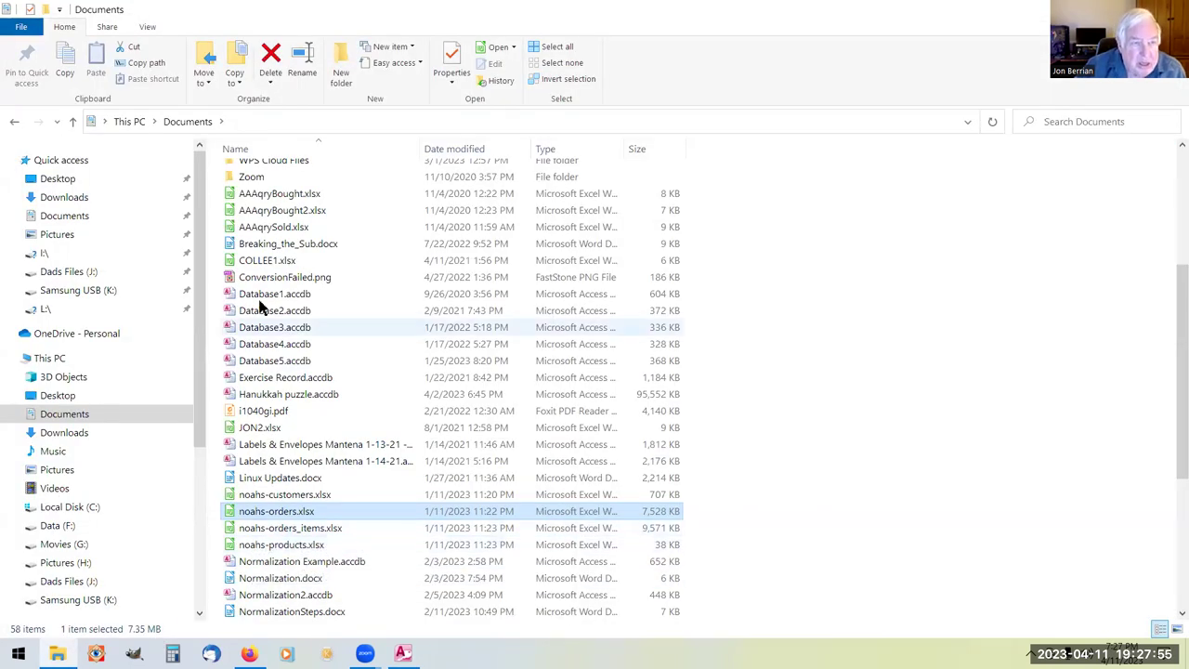
# Switch back to Access and start an Excel import of noahs-orders.xlsx from Documents into a new table of the current database.
pyautogui.click(402, 653)
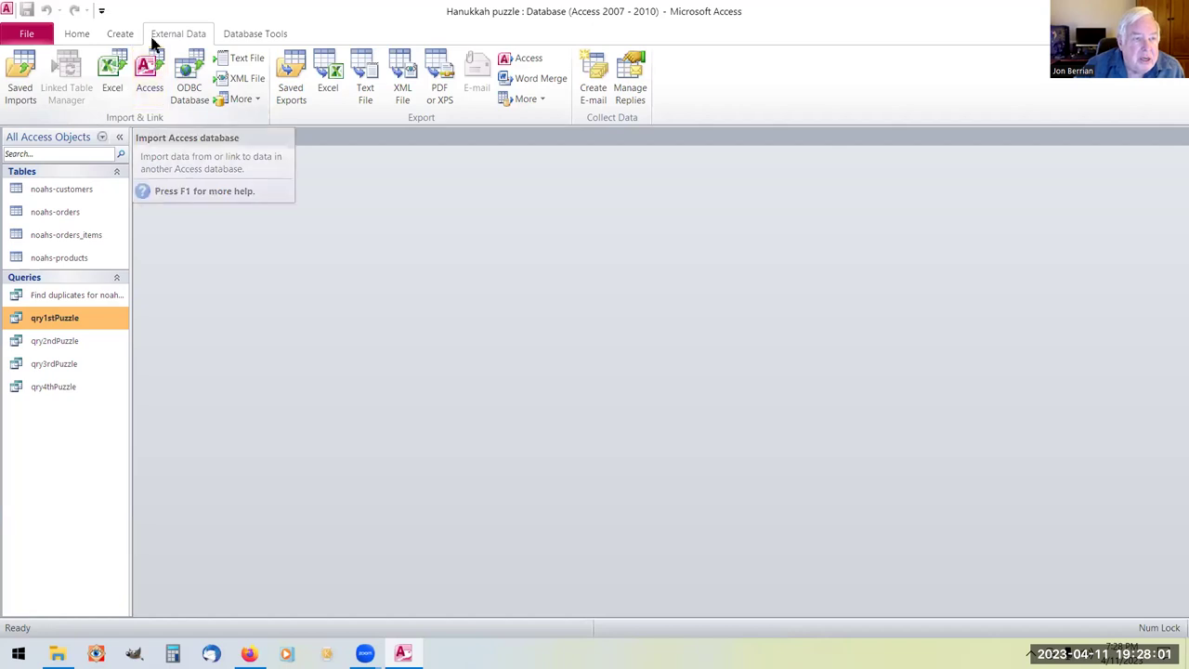
pyautogui.click(115, 75)
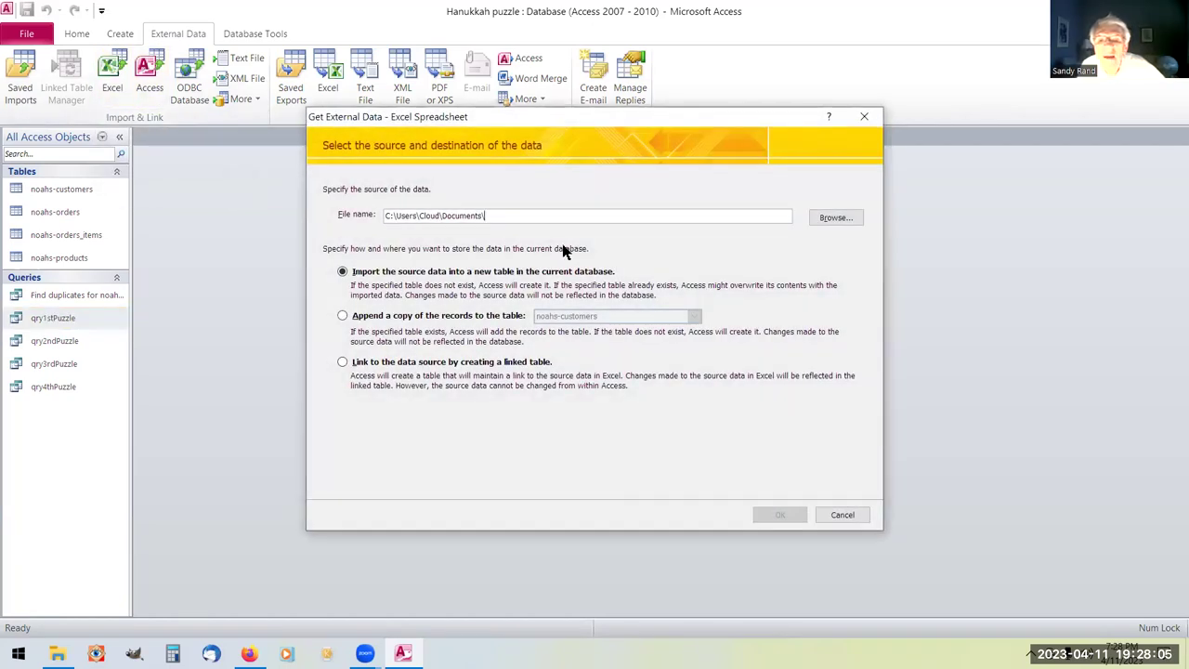
pyautogui.click(840, 221)
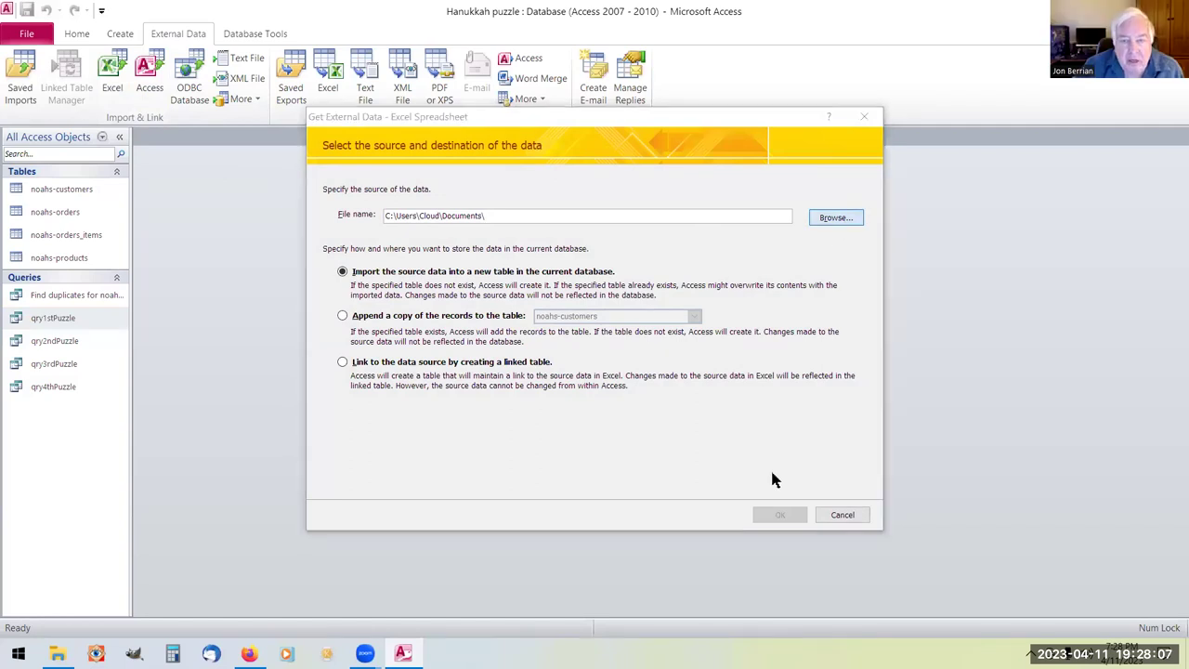
pyautogui.scroll(-5, 502, 399)
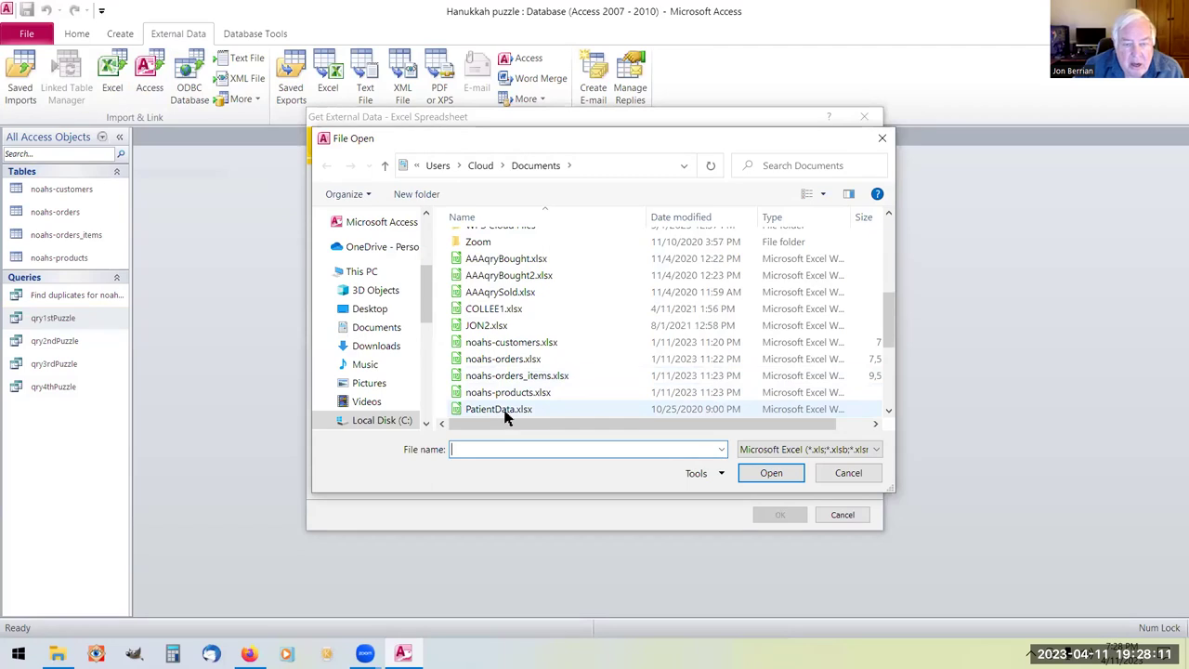
pyautogui.click(502, 364)
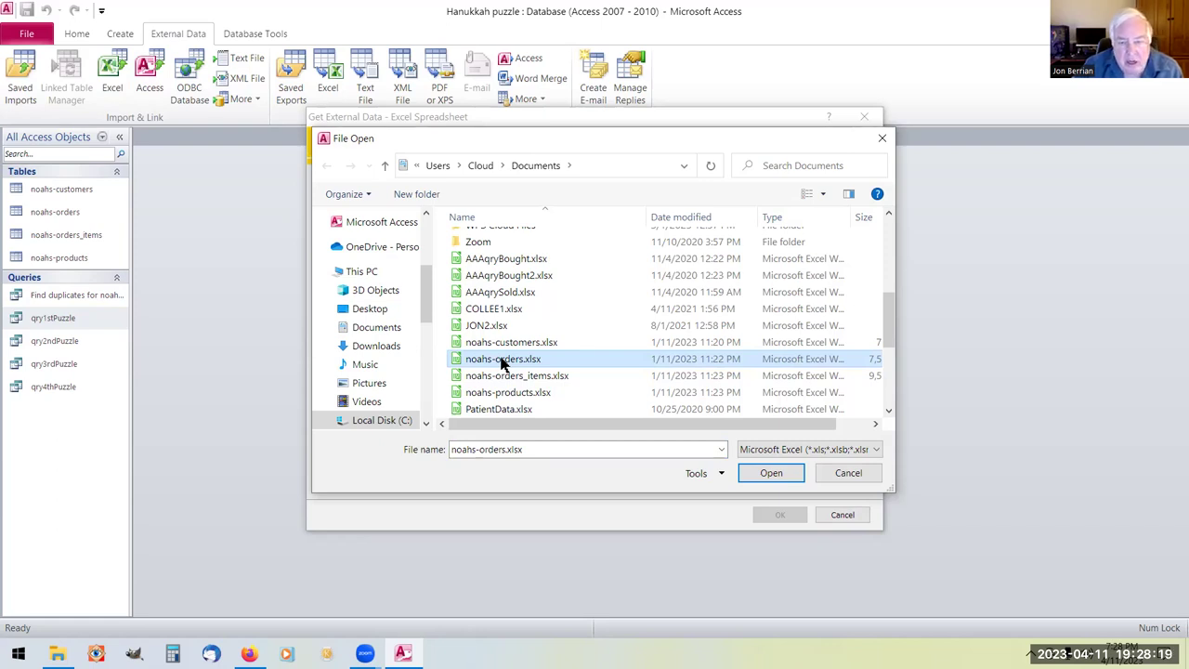
pyautogui.click(502, 363)
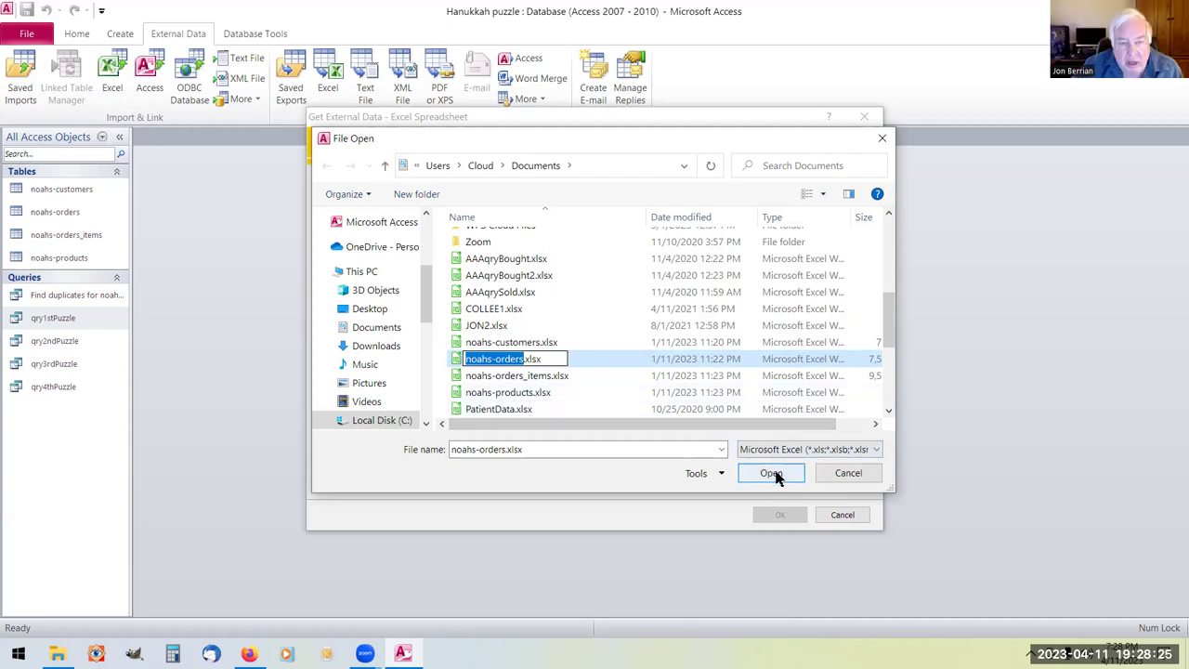
pyautogui.click(617, 392)
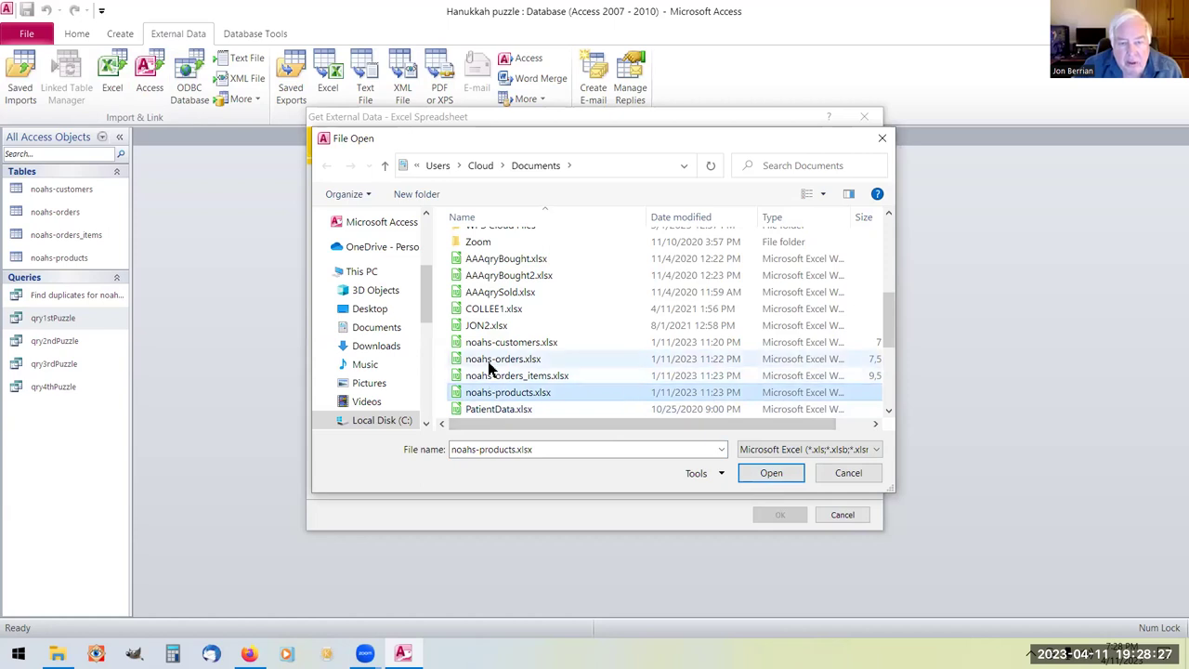
pyautogui.click(490, 362)
pyautogui.click(767, 473)
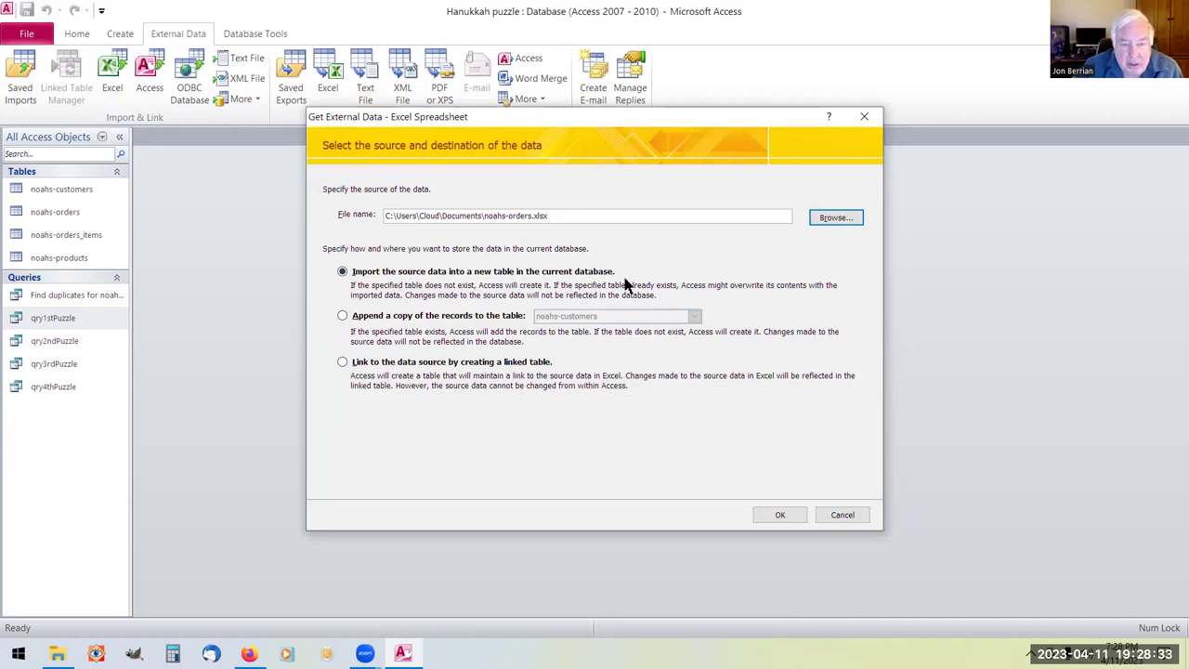
pyautogui.click(777, 516)
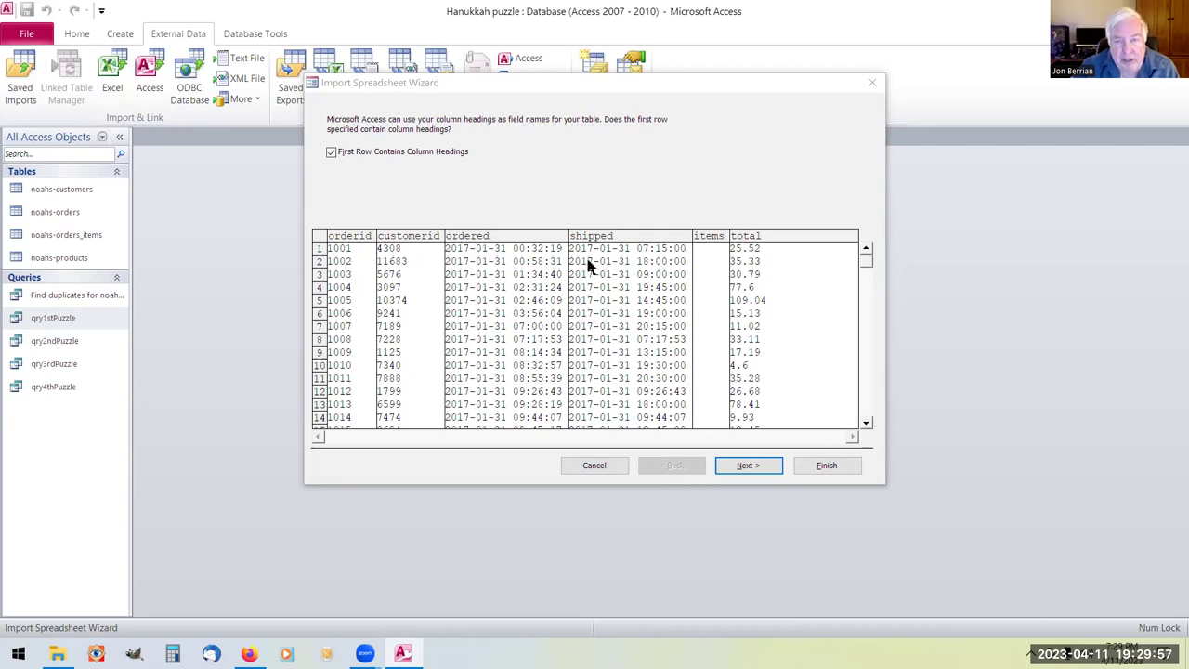
# Accept the first row as column headings, and set the orderid field to data type Integer, indexed Yes (No Duplicates).
pyautogui.click(754, 467)
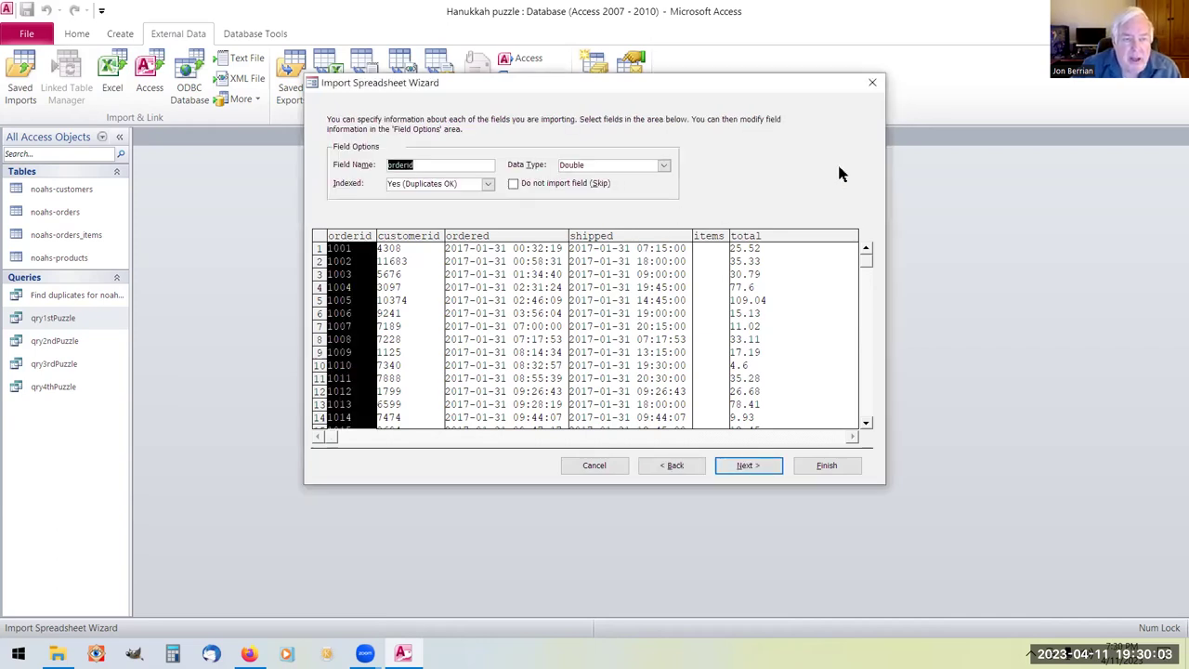
pyautogui.click(663, 166)
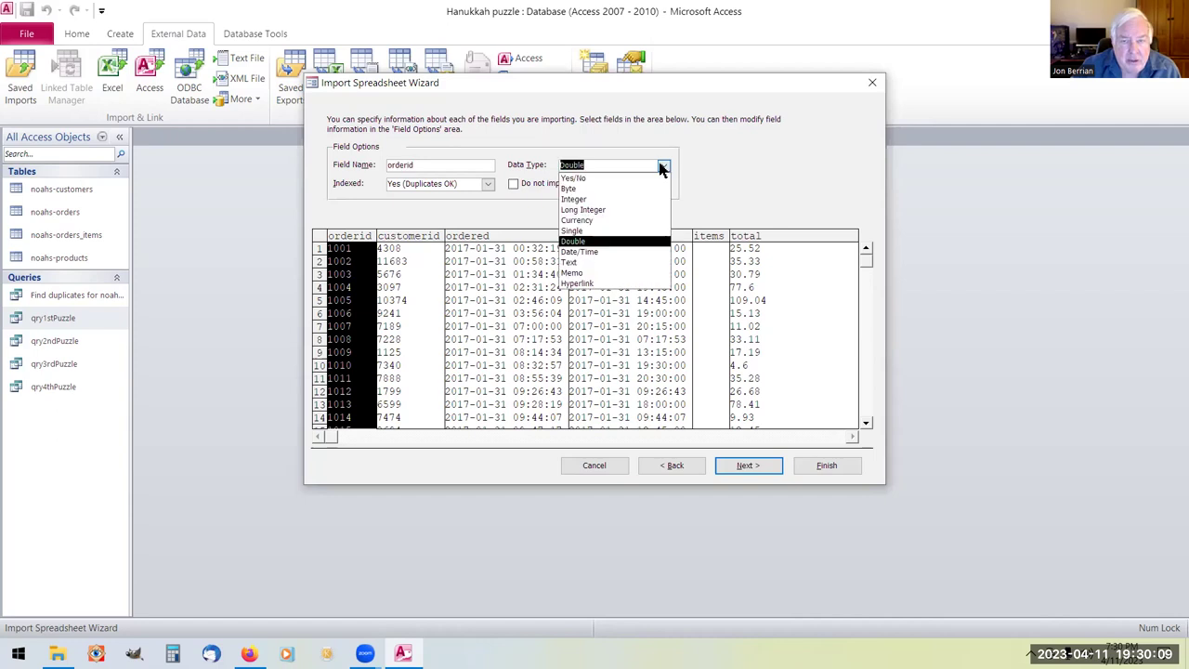
pyautogui.click(655, 197)
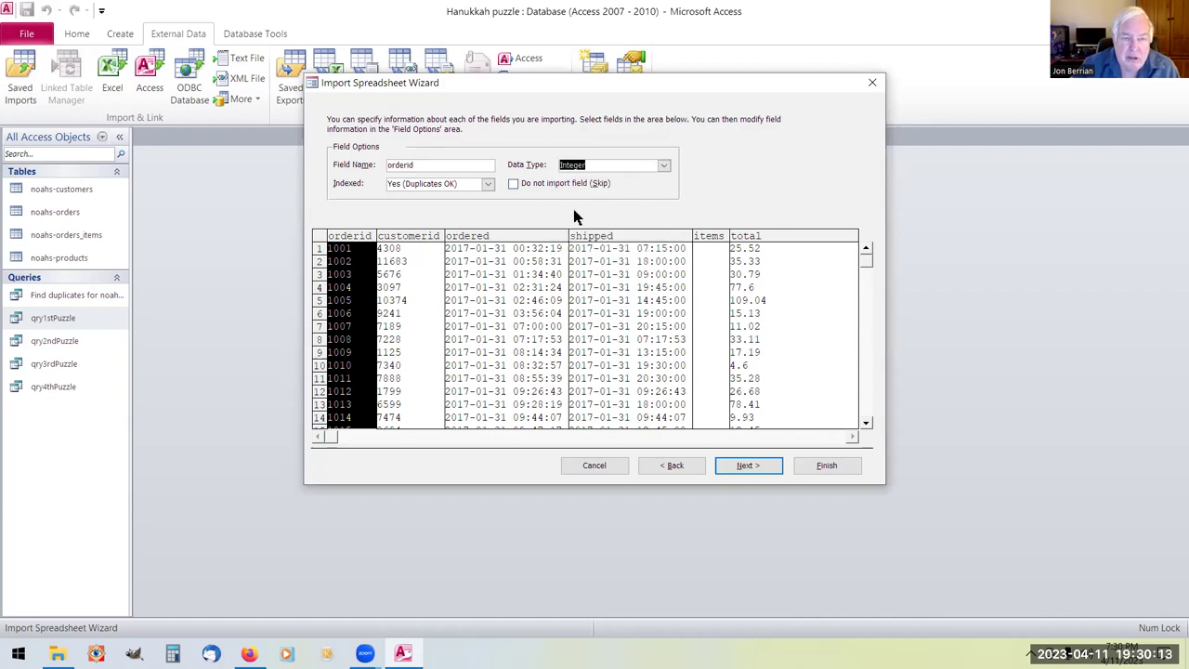
pyautogui.click(489, 185)
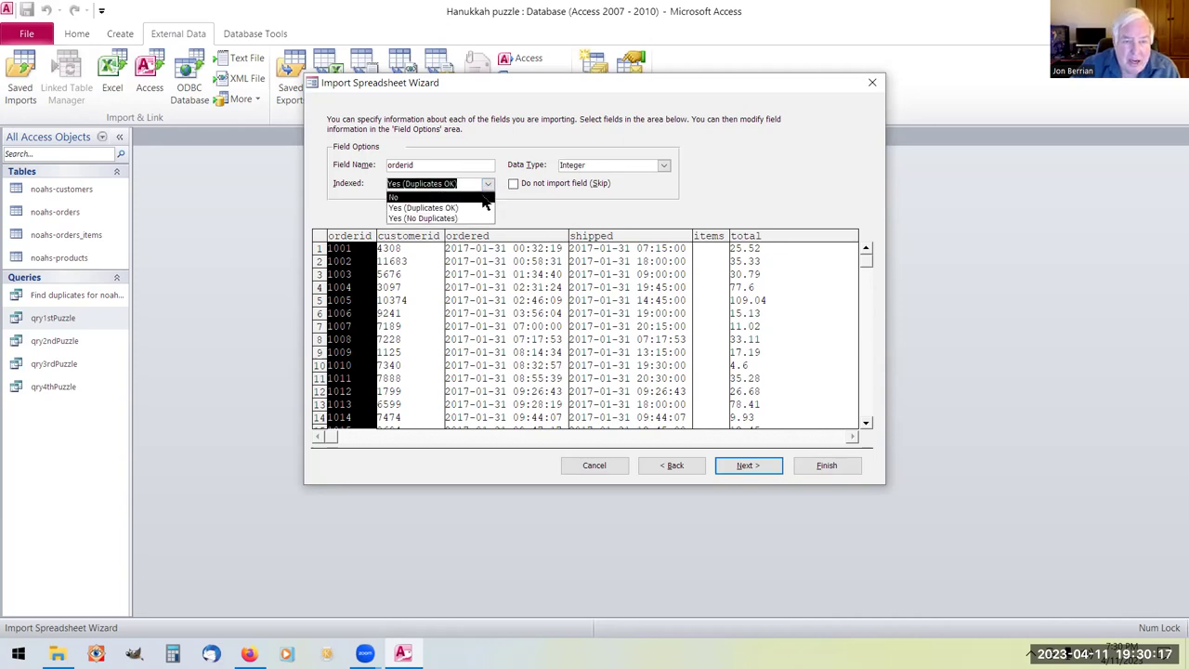
pyautogui.click(482, 218)
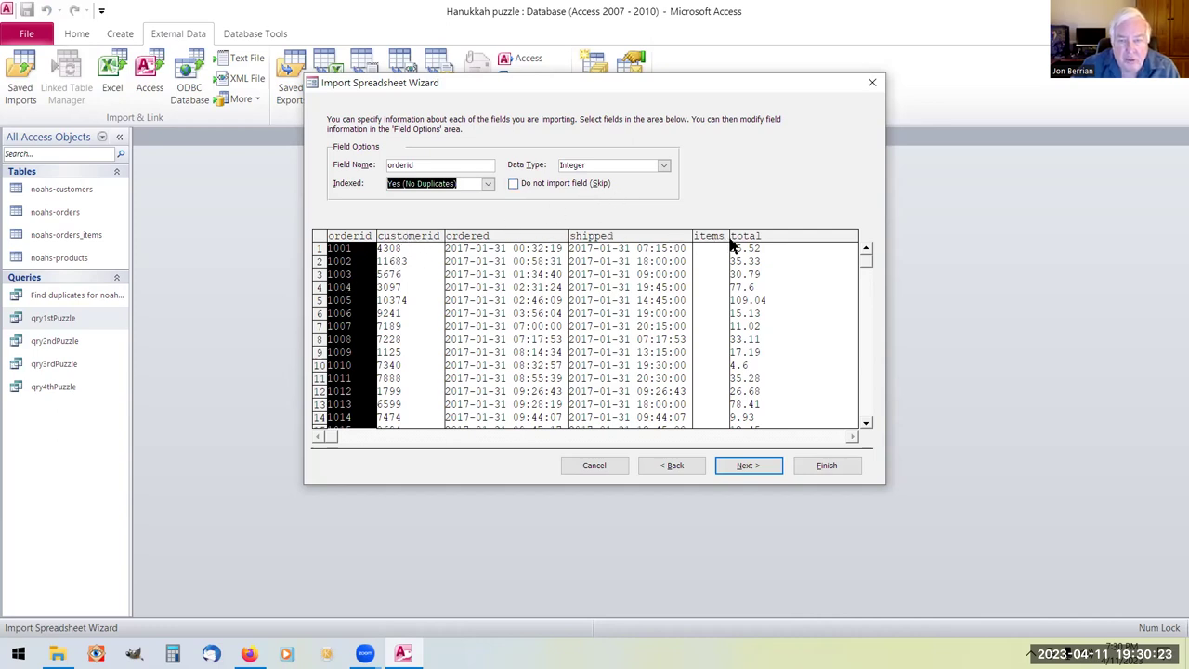
# Set the customerid field's data type to Integer in the import options.
pyautogui.click(433, 237)
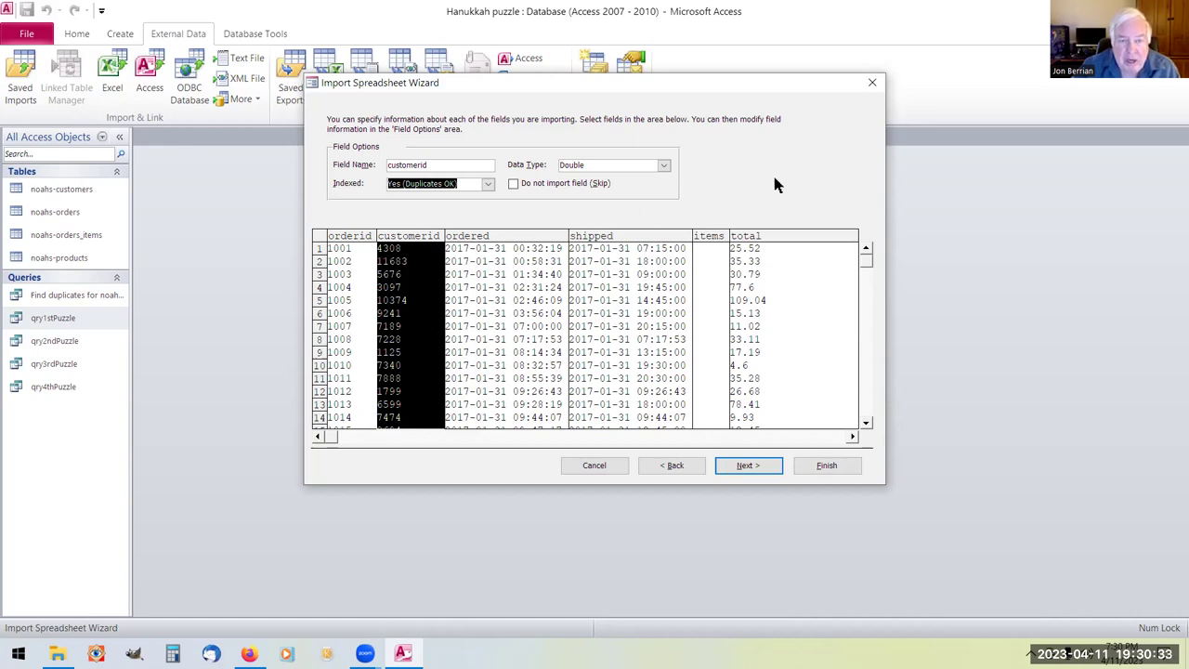
pyautogui.click(666, 169)
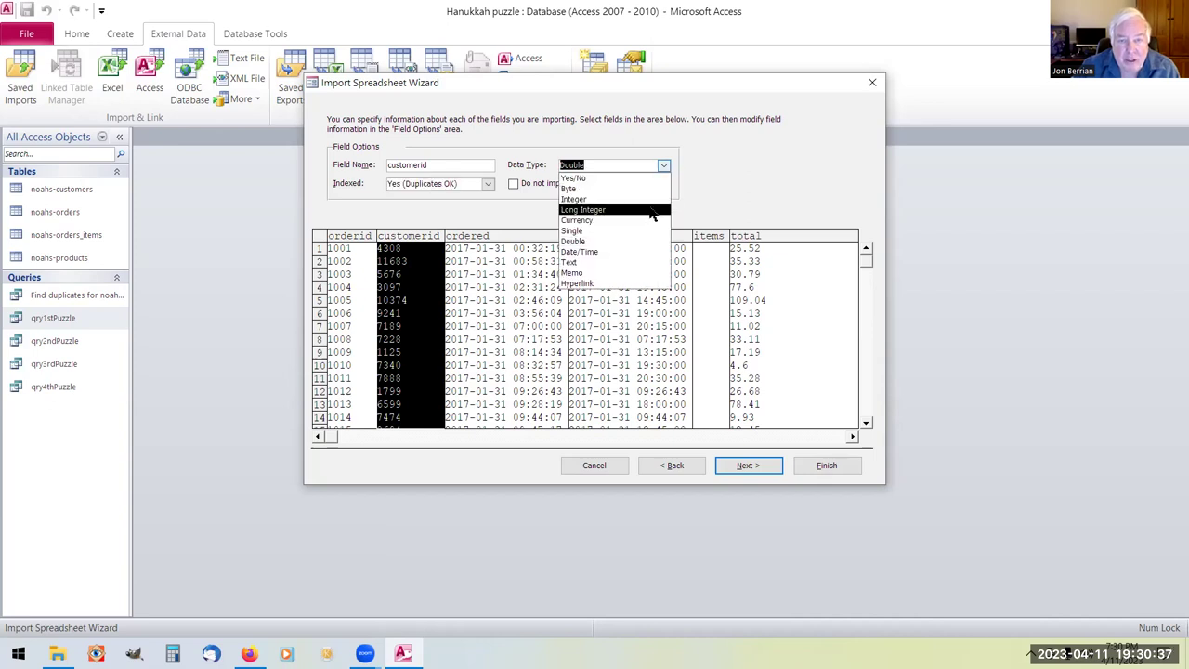
pyautogui.click(650, 200)
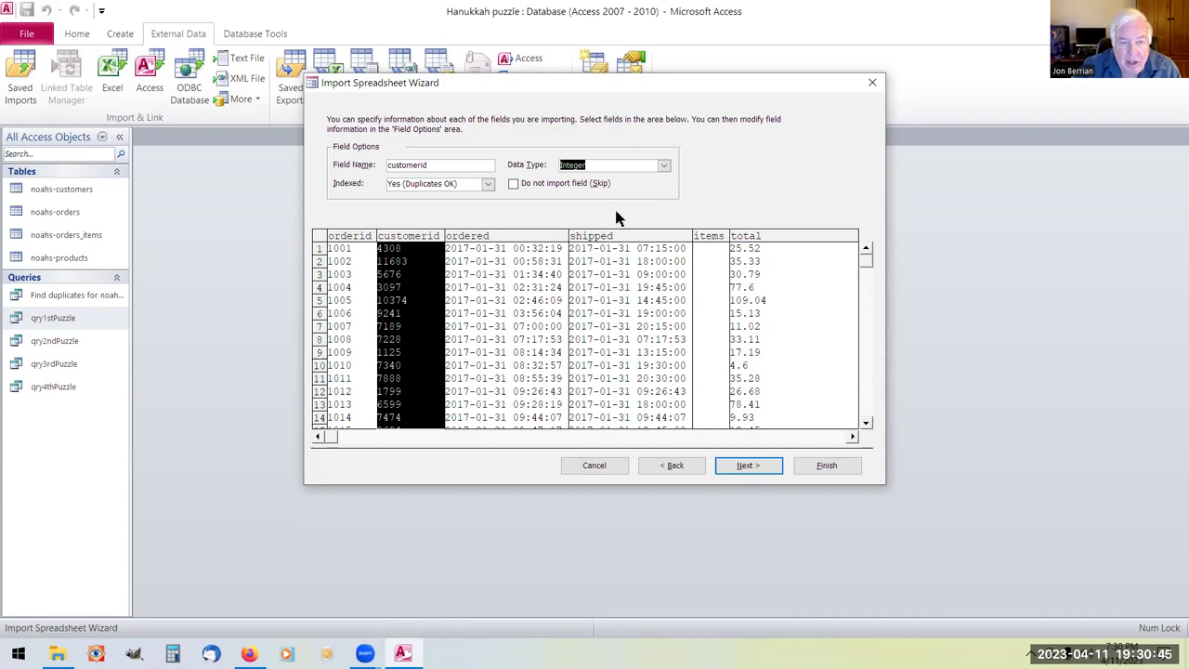
# Check the import options of the ordered, shipped and total fields, including the data types available for total.
pyautogui.click(548, 240)
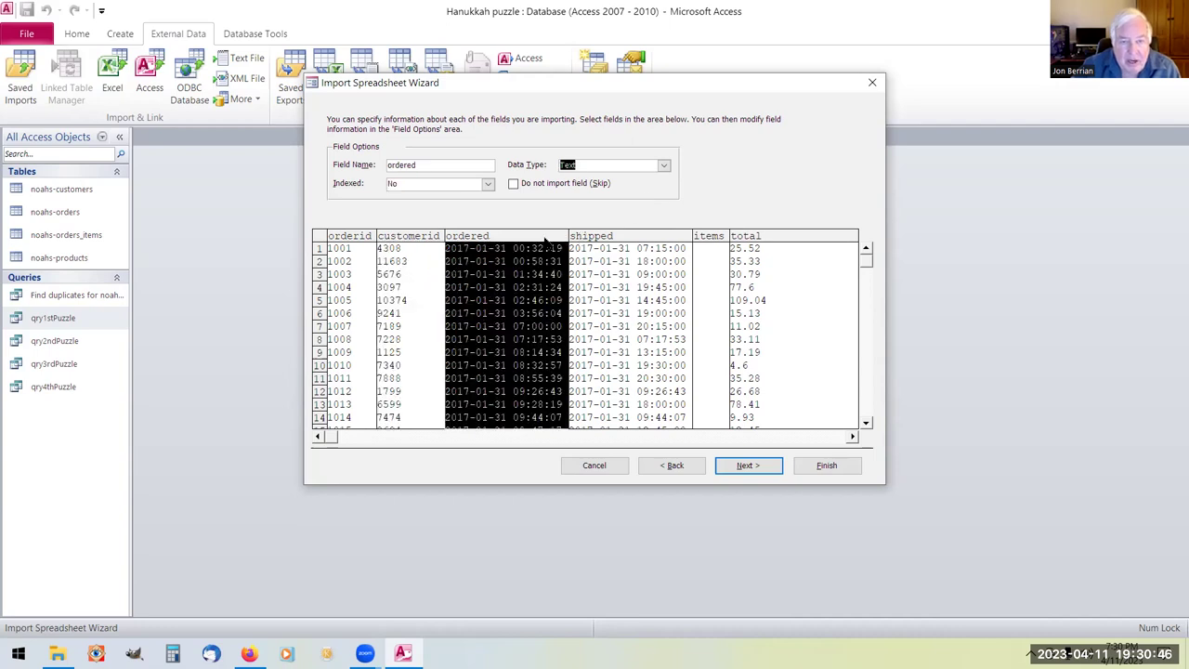
pyautogui.click(641, 240)
pyautogui.click(749, 240)
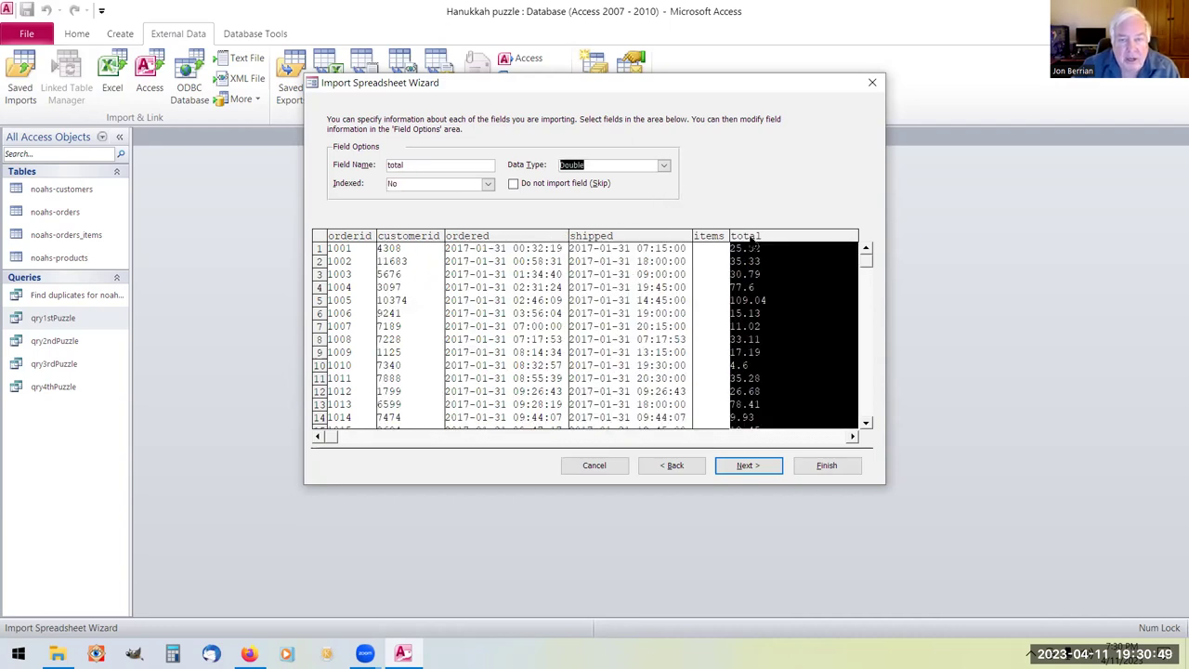
pyautogui.click(665, 166)
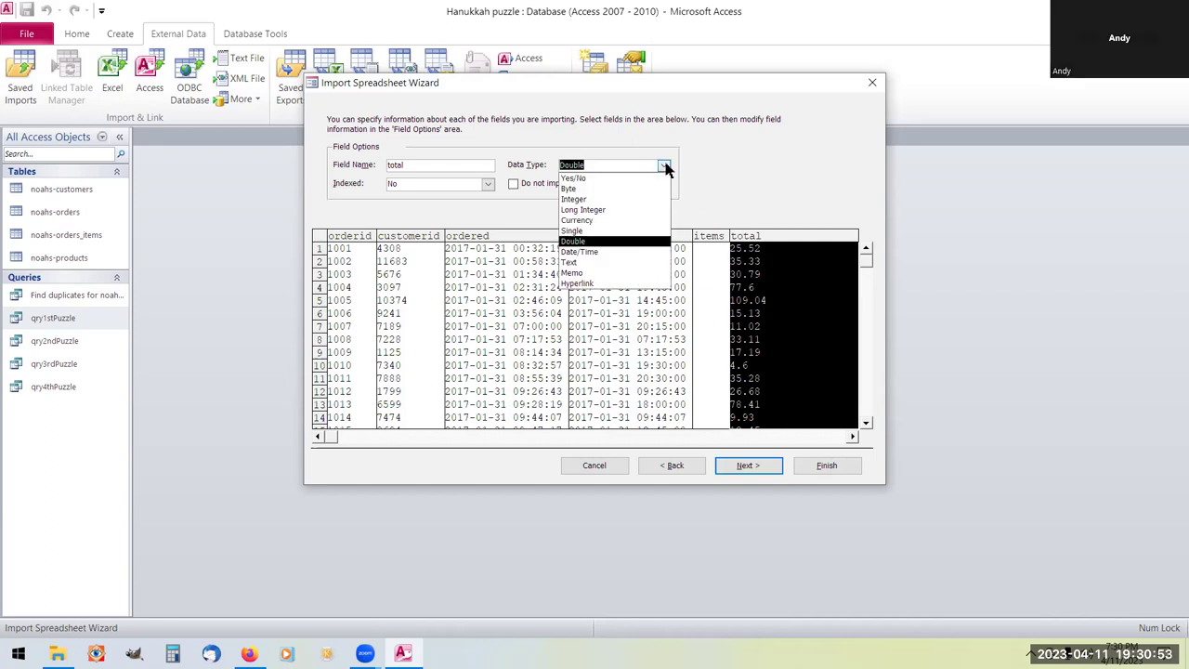
pyautogui.click(666, 166)
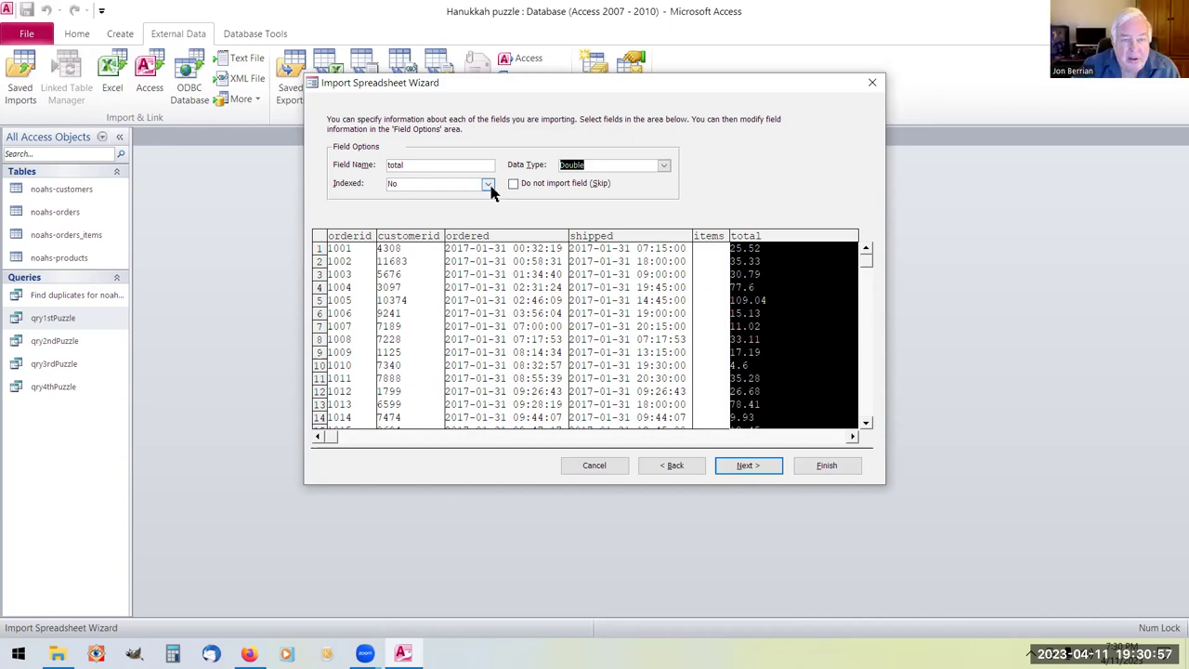
# Choose orderid as the imported table's own primary key and proceed to the final import page.
pyautogui.click(751, 466)
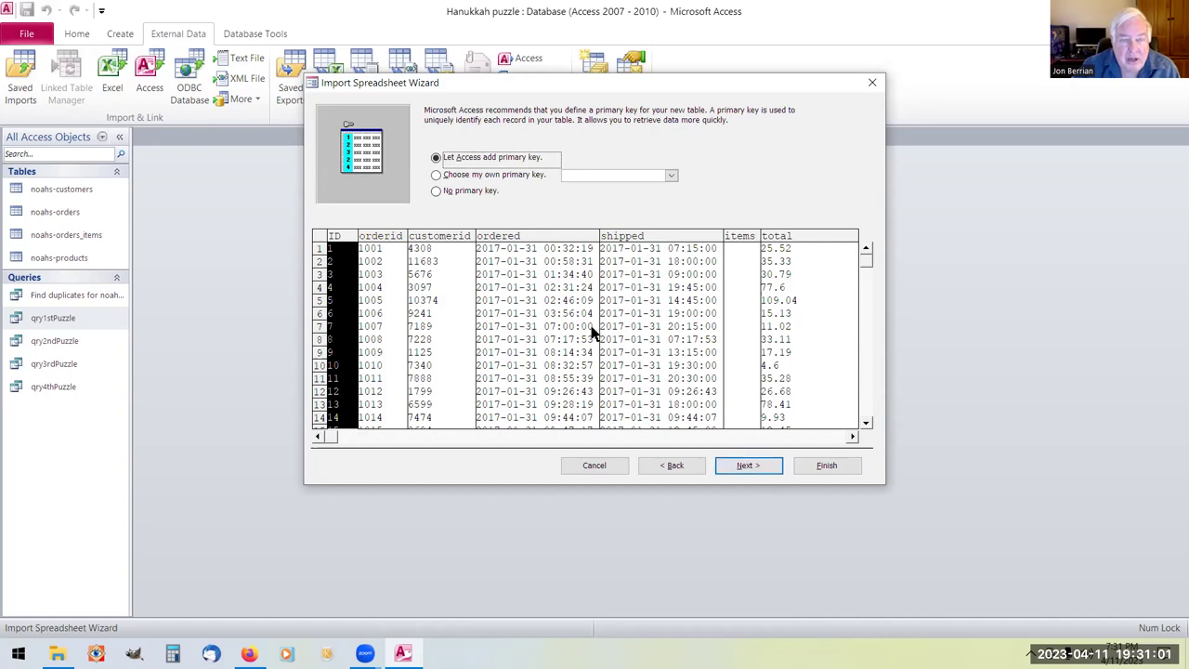
pyautogui.click(460, 176)
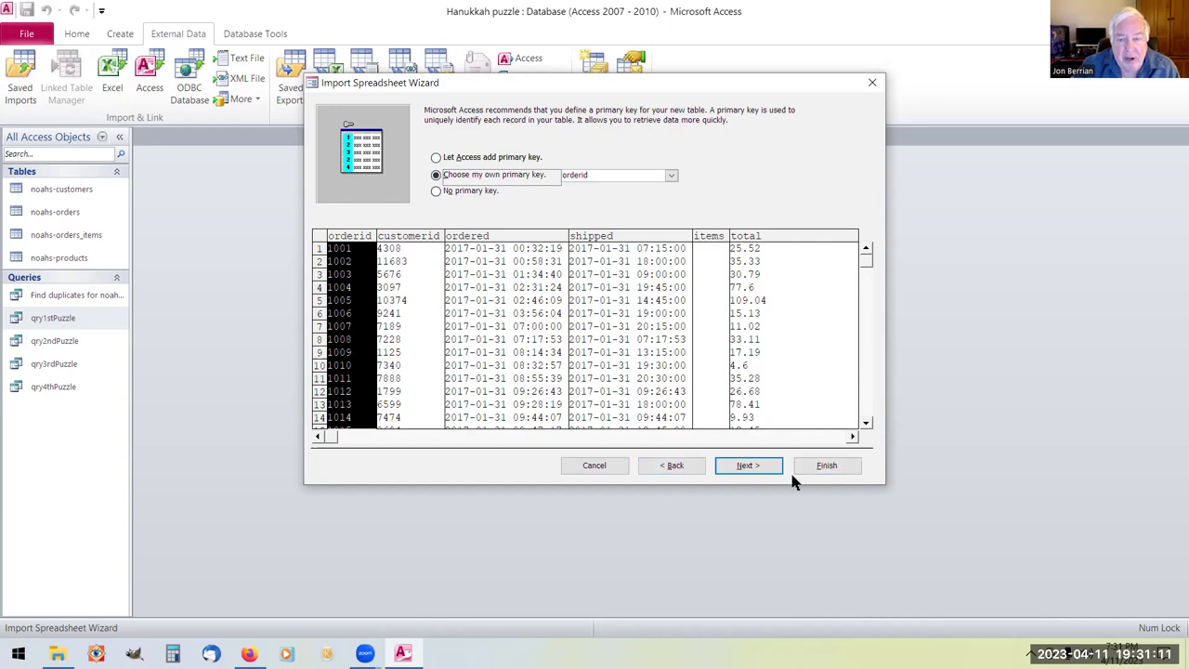
pyautogui.click(748, 467)
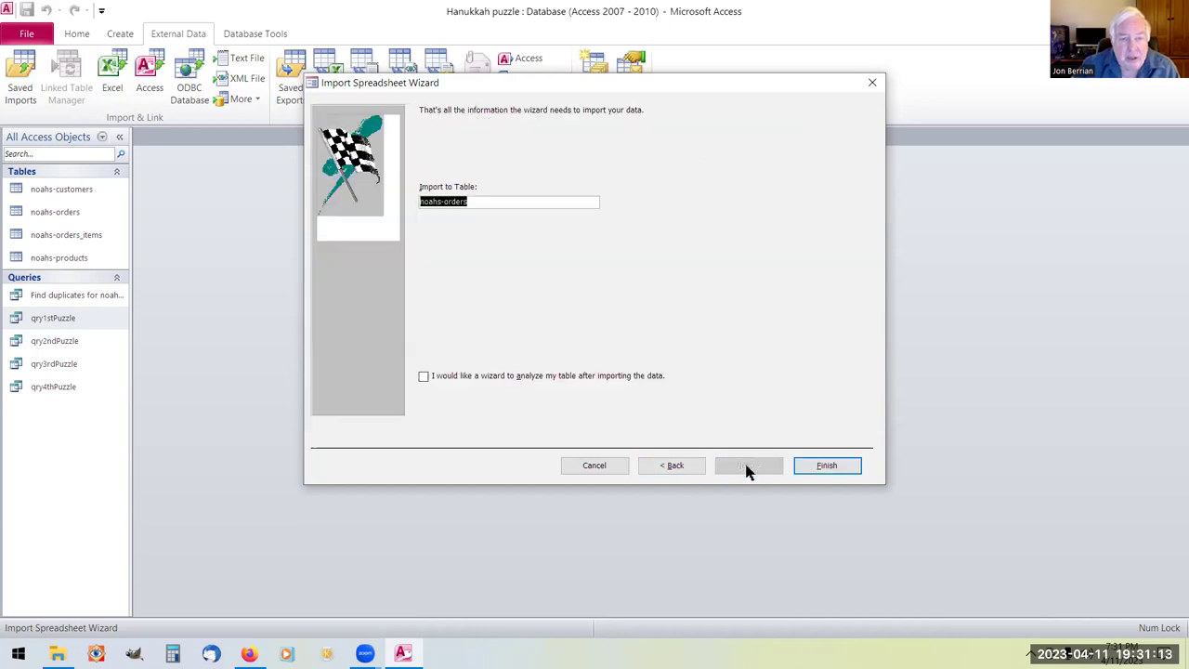
# Name the destination table noahs-orders1, run the import and finish without saving the import steps.
pyautogui.click(501, 198)
pyautogui.write('1')
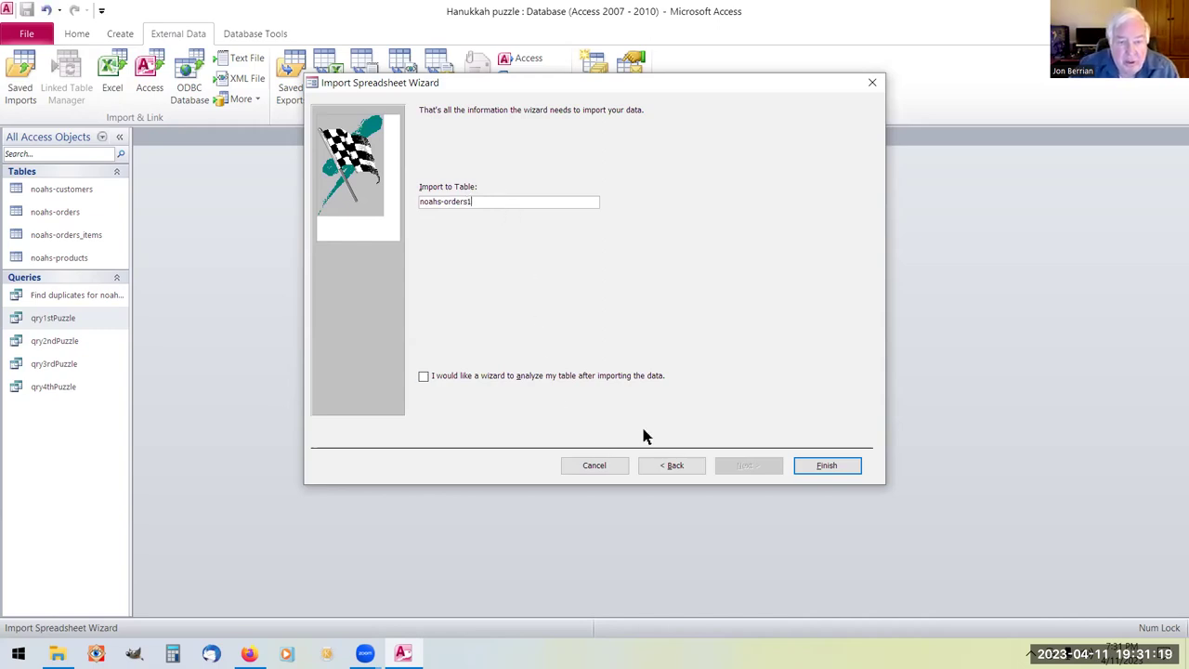
pyautogui.click(835, 463)
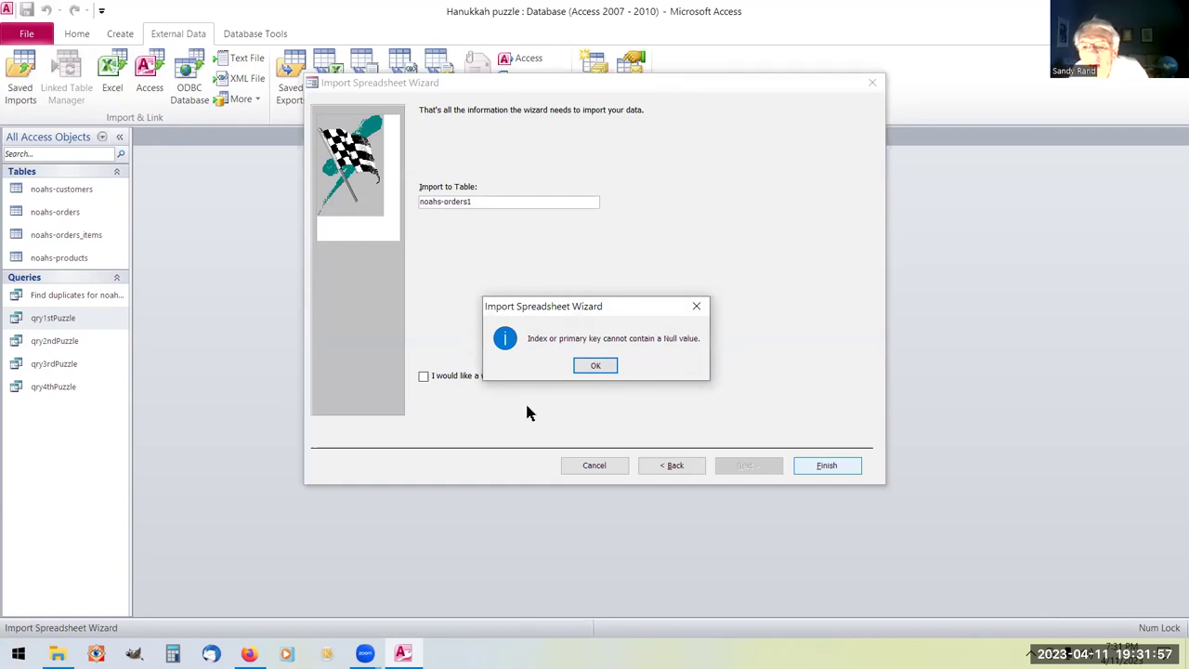
pyautogui.click(595, 368)
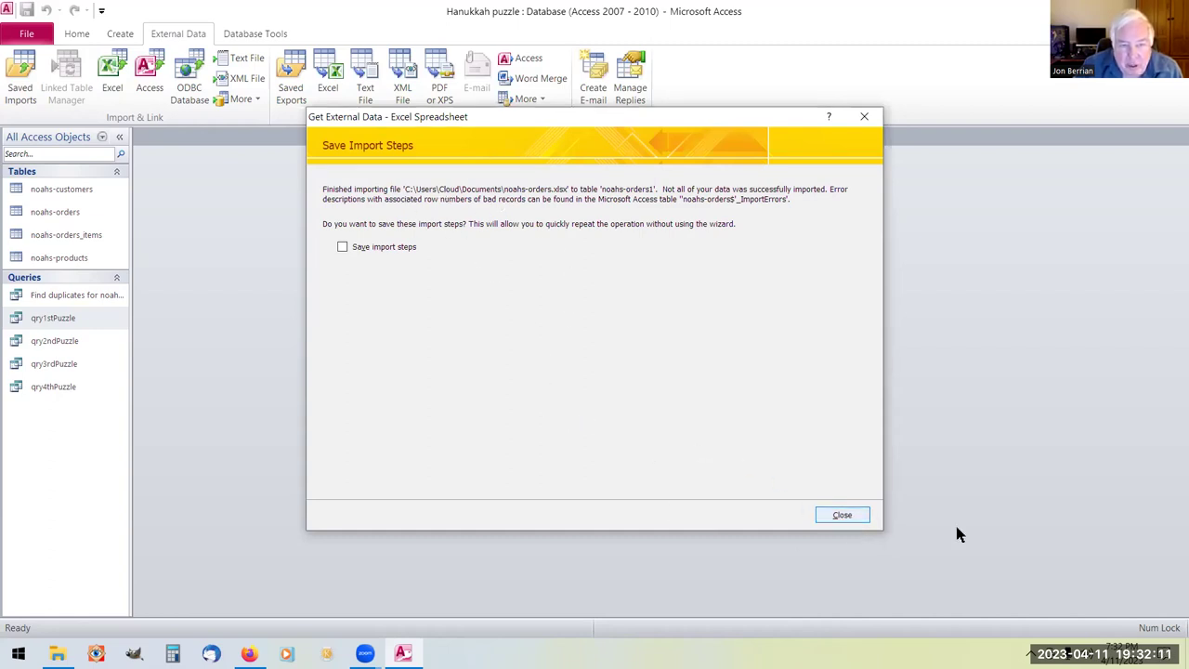
pyautogui.click(831, 522)
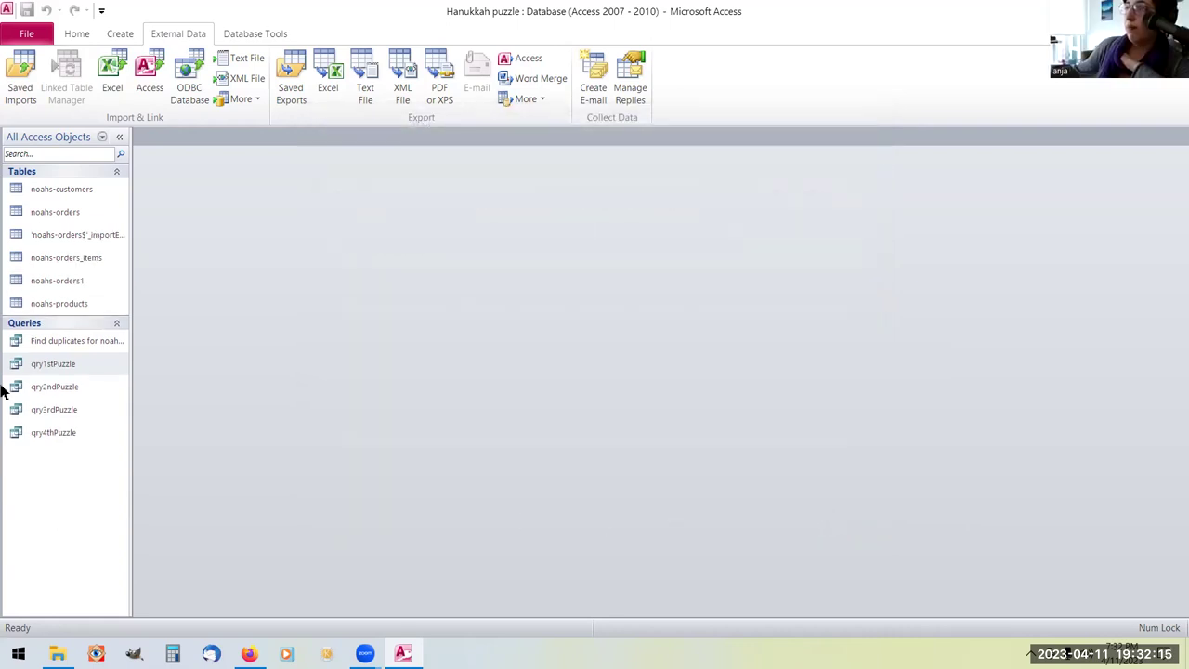
# Open the noahs-orders1 table, look through its order rows and return to the first record.
pyautogui.doubleClick(54, 287)
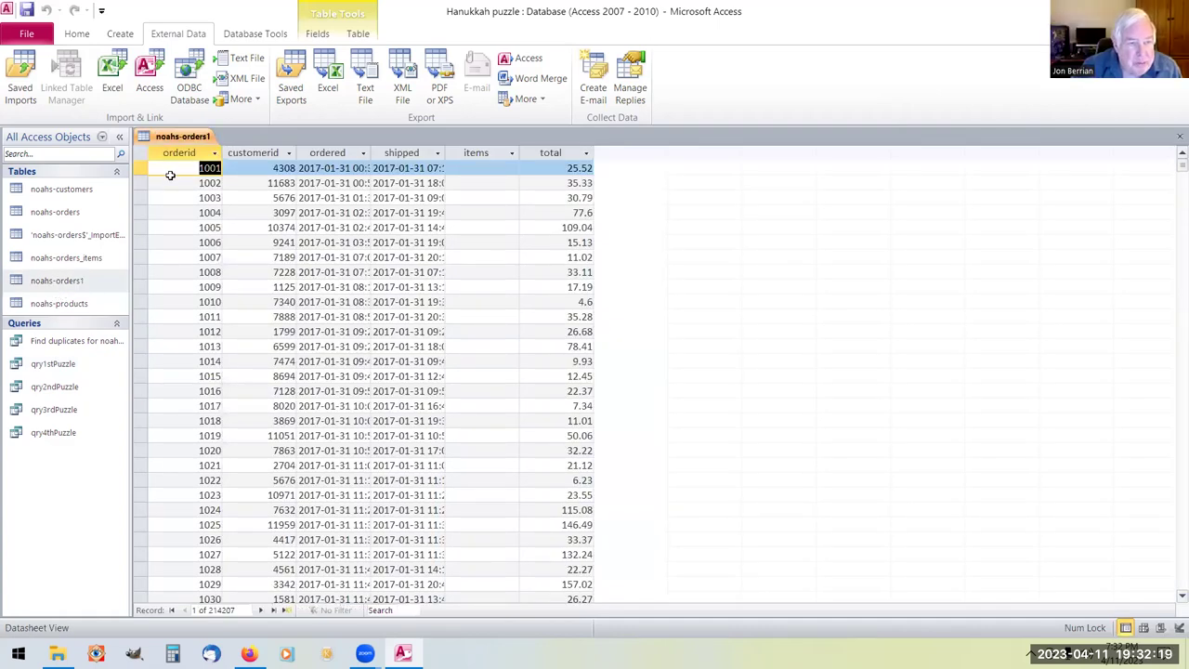
pyautogui.middleClick(176, 386)
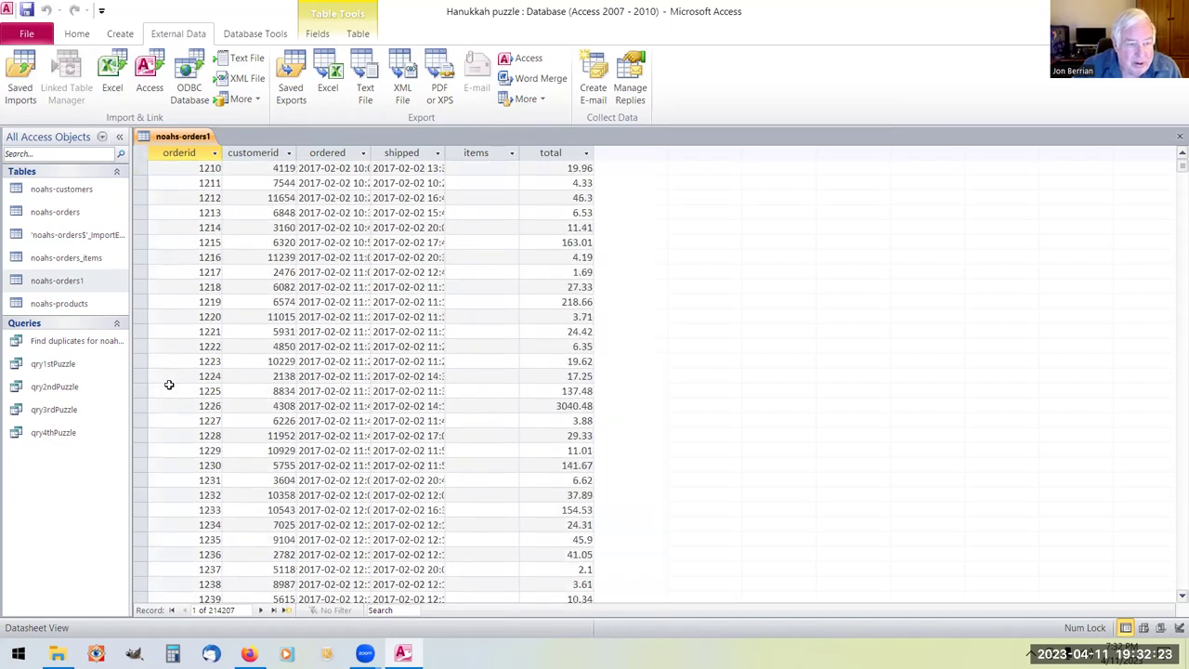
pyautogui.hotkey('ctrl', 'Home')
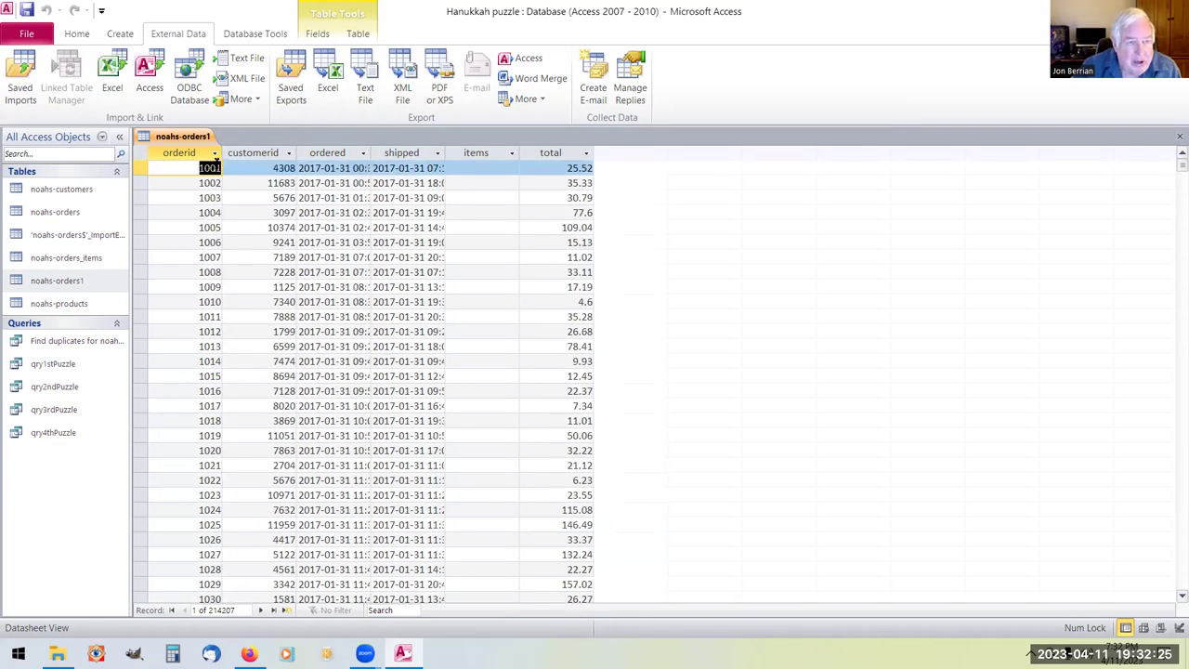
# Search the orderid column of noahs-orders1 for null, matching the whole field.
pyautogui.click(210, 154)
pyautogui.rightClick(217, 156)
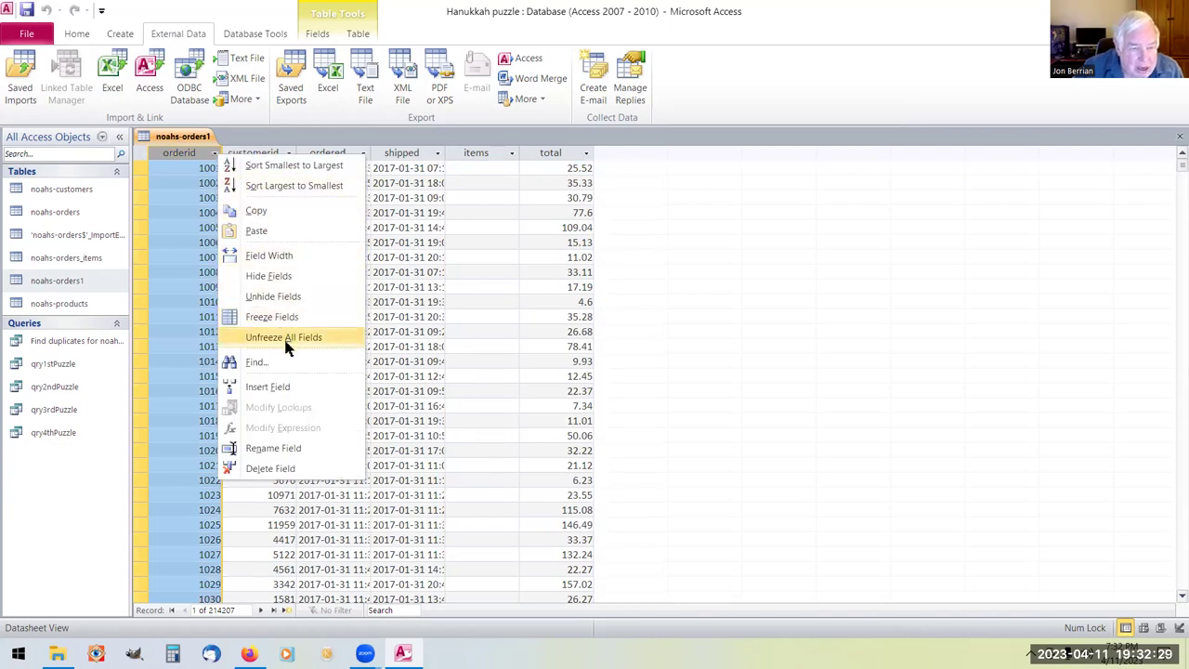
pyautogui.click(268, 362)
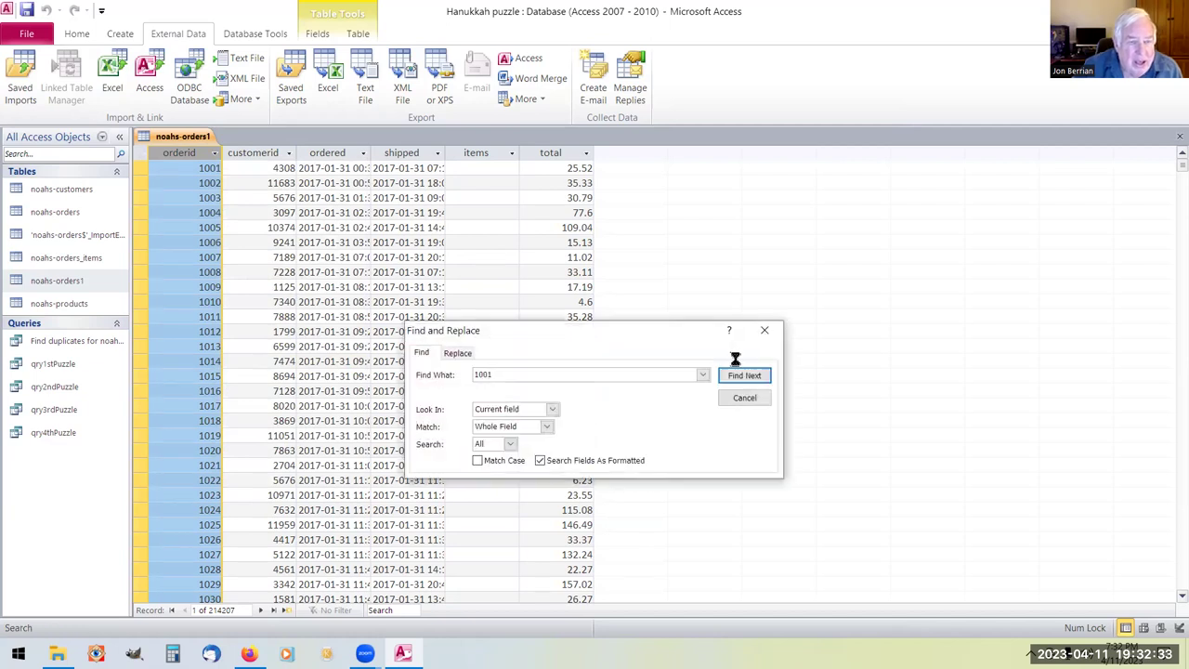
pyautogui.click(584, 375)
pyautogui.press('BackSpace')
pyautogui.press('BackSpace')
pyautogui.press('BackSpace')
pyautogui.press('BackSpace')
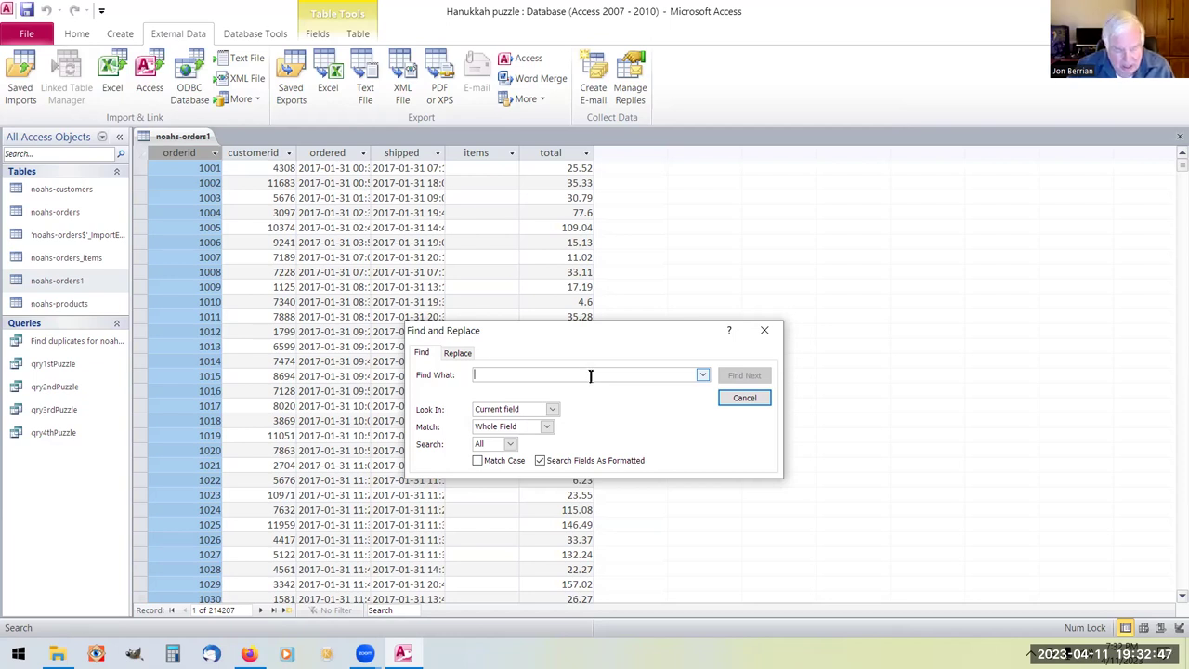
pyautogui.write('null')
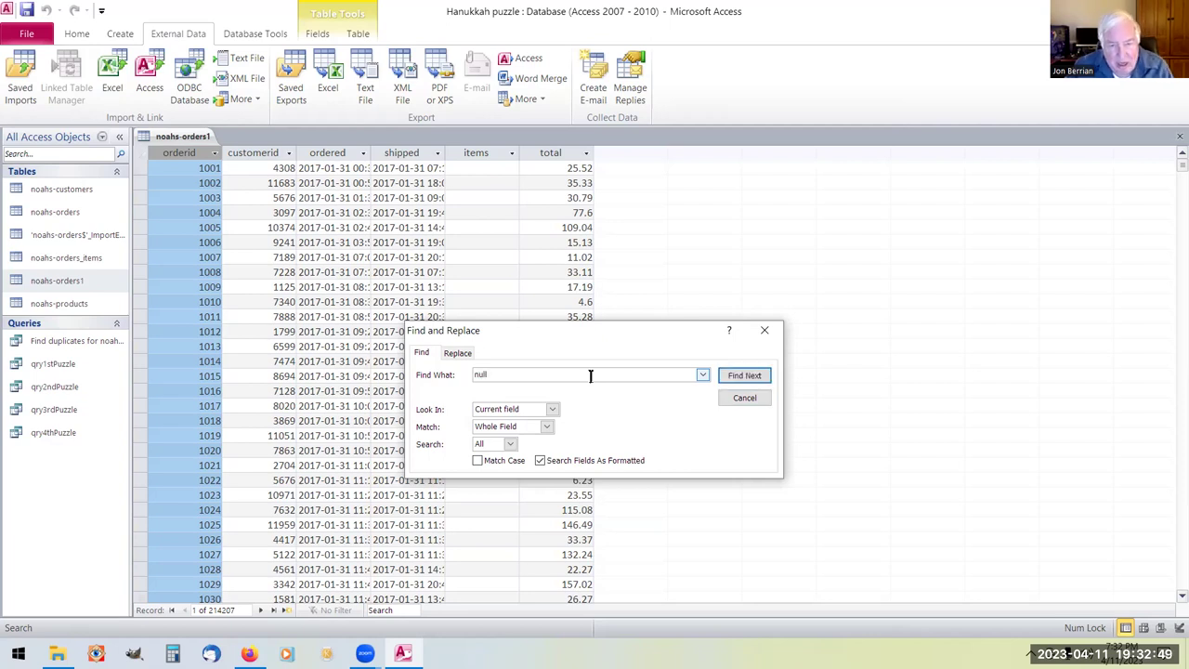
pyautogui.click(743, 377)
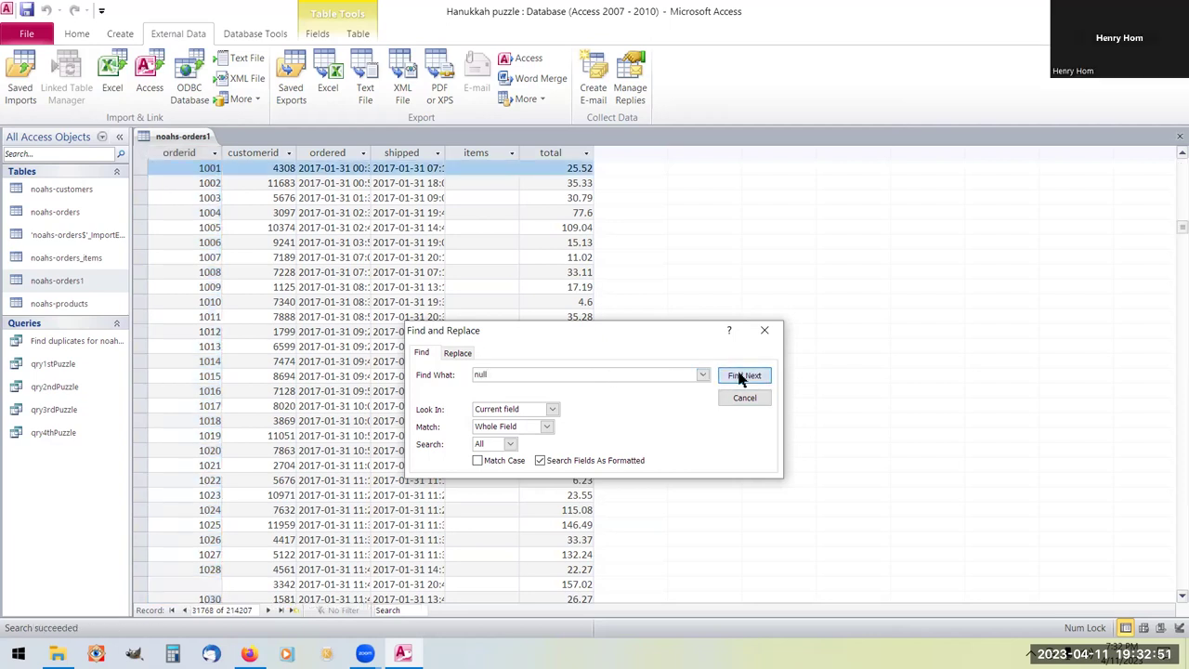
# Examine the orderid values in the rows before and after the found record.
pyautogui.scroll(-6, 339, 584)
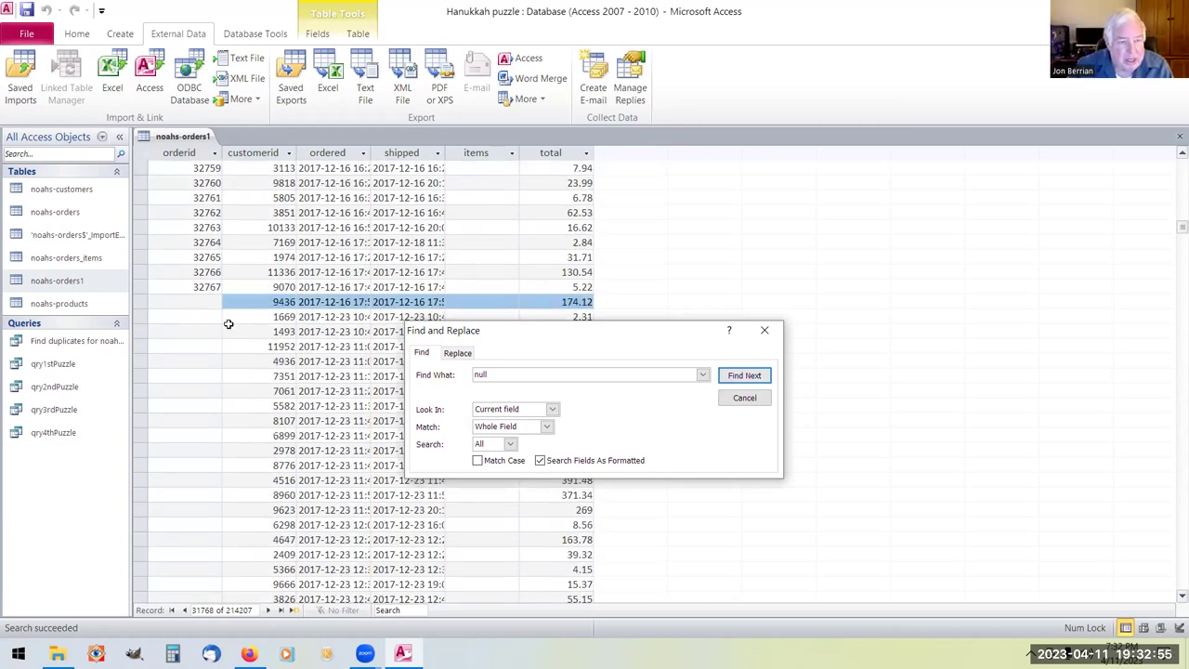
pyautogui.scroll(-10, 223, 391)
pyautogui.scroll(-15, 219, 447)
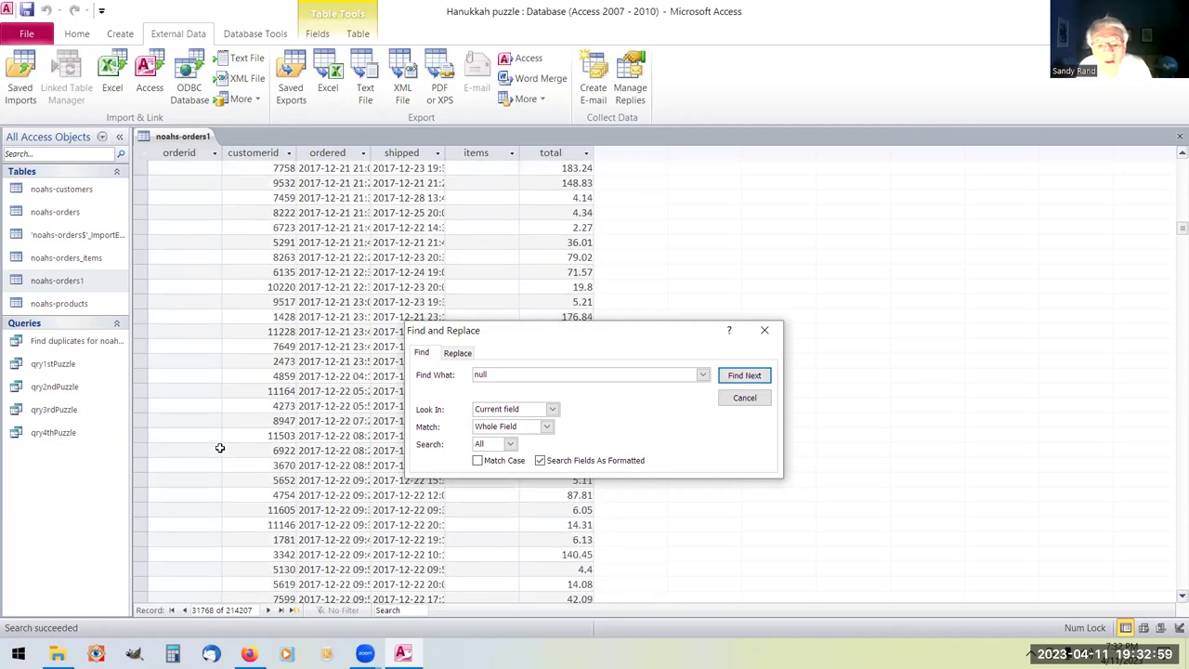
pyautogui.scroll(10, 219, 448)
pyautogui.scroll(10, 219, 448)
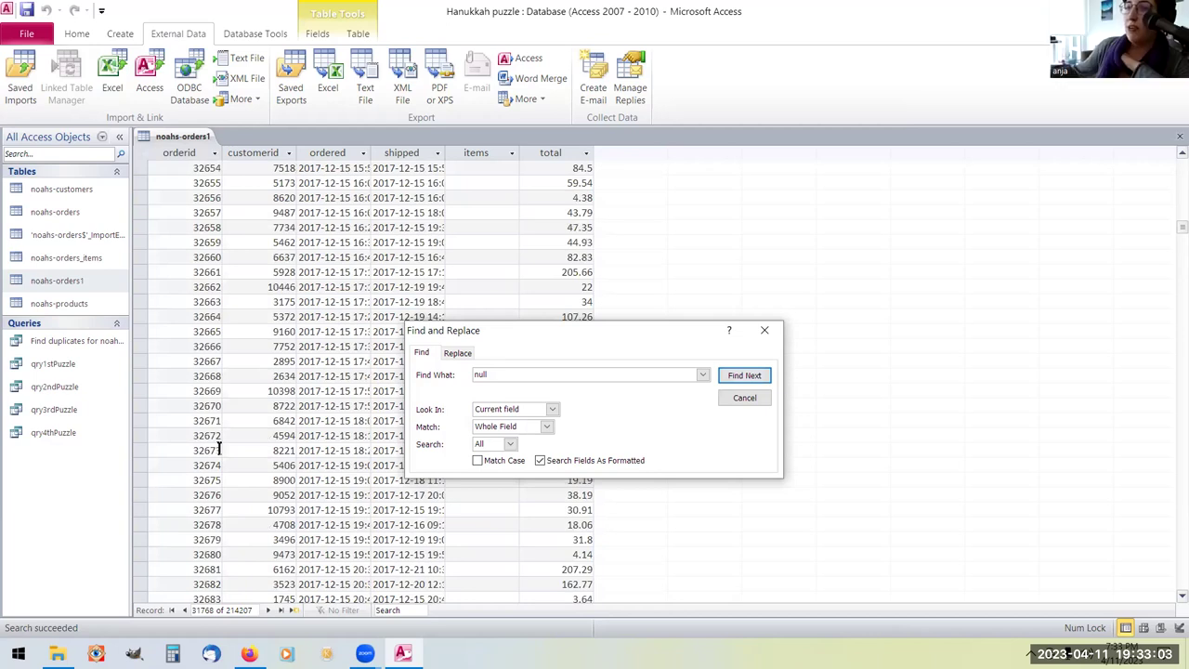
pyautogui.scroll(-20, 220, 448)
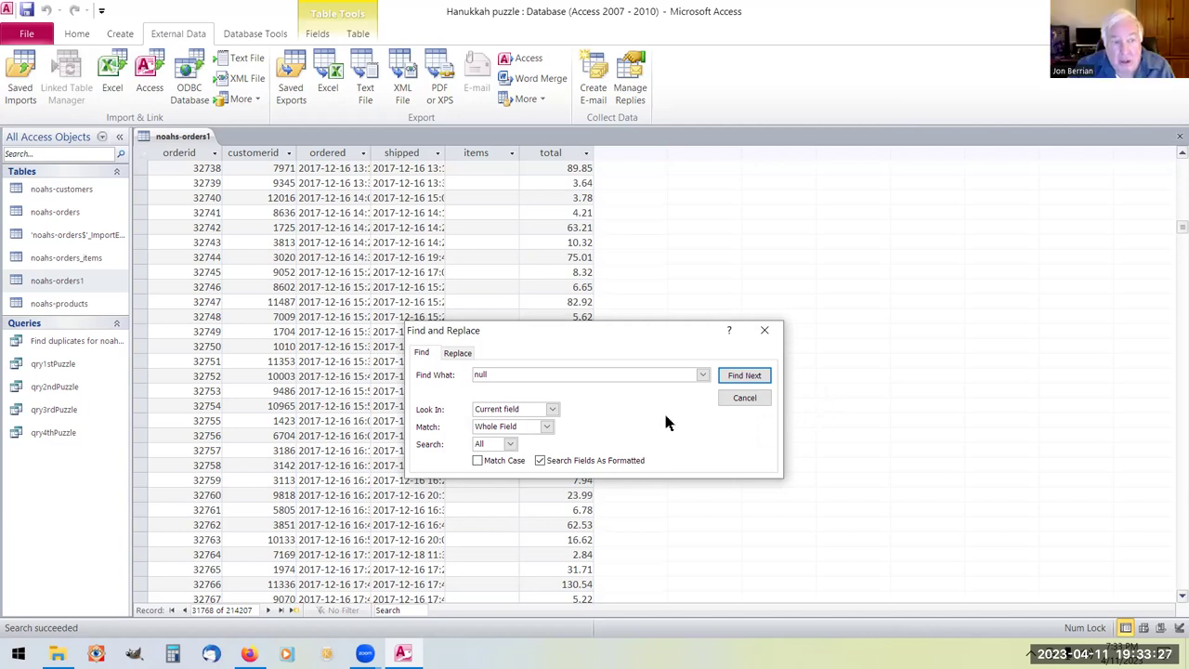
# Close the search and the noahs-orders1 table, and open the noahs-orders table.
pyautogui.click(745, 398)
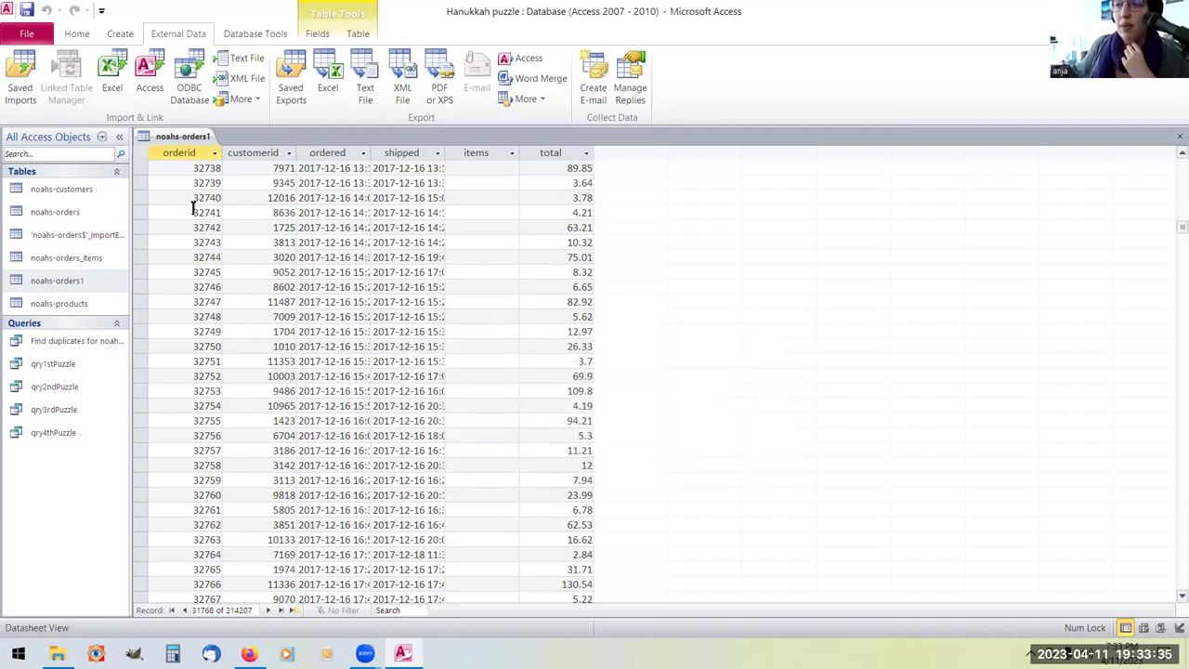
pyautogui.rightClick(181, 137)
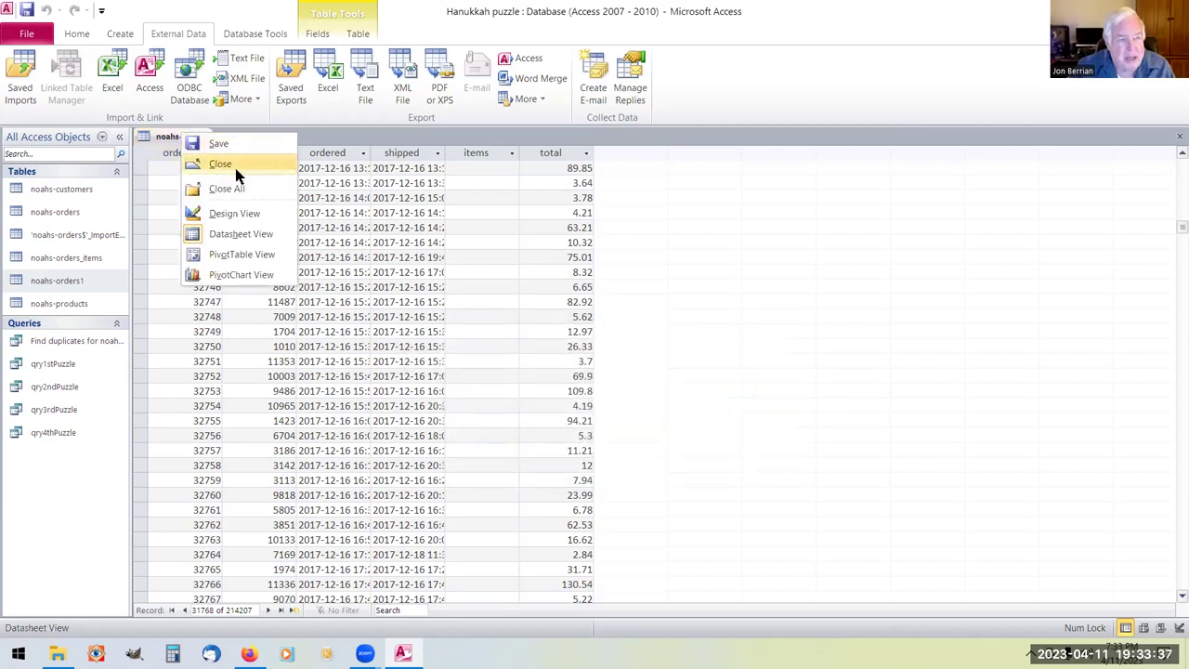
pyautogui.click(223, 165)
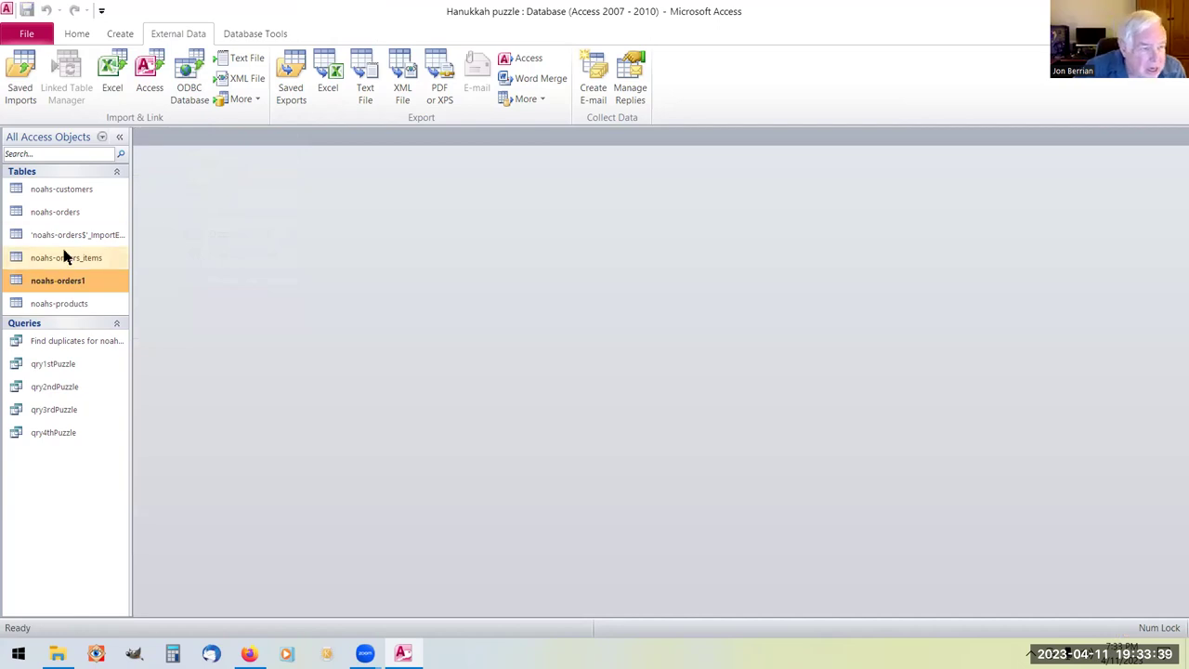
pyautogui.click(72, 213)
pyautogui.doubleClick(72, 213)
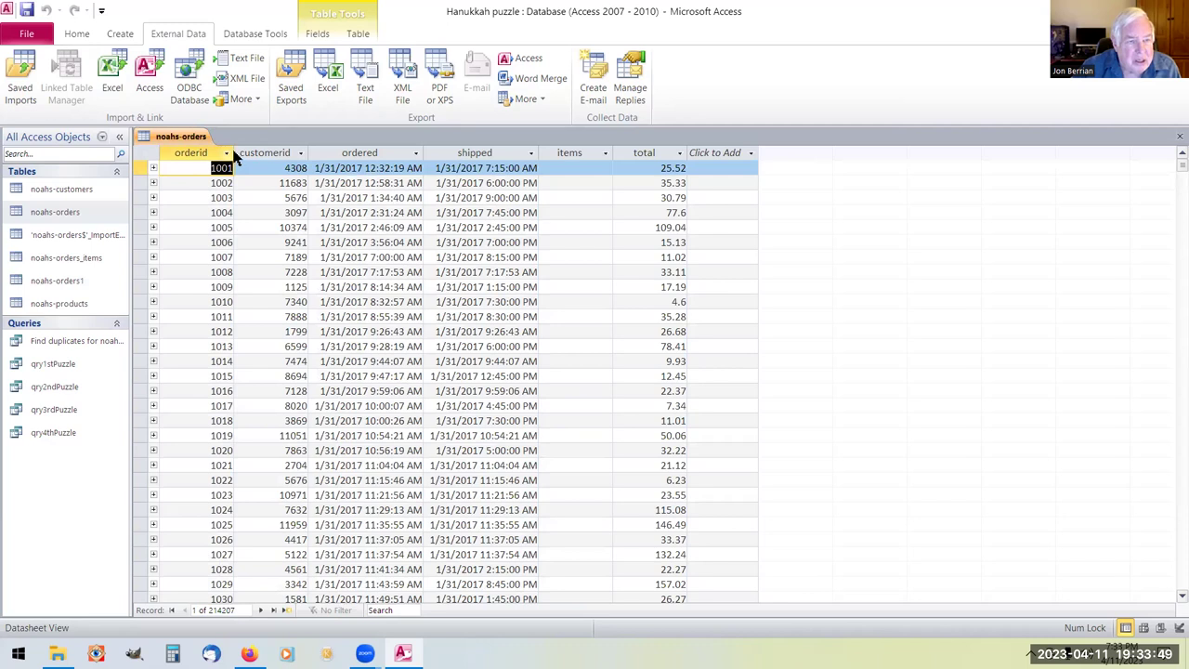
# Select the orderid column of the noahs-orders table and unfreeze all fields.
pyautogui.click(233, 158)
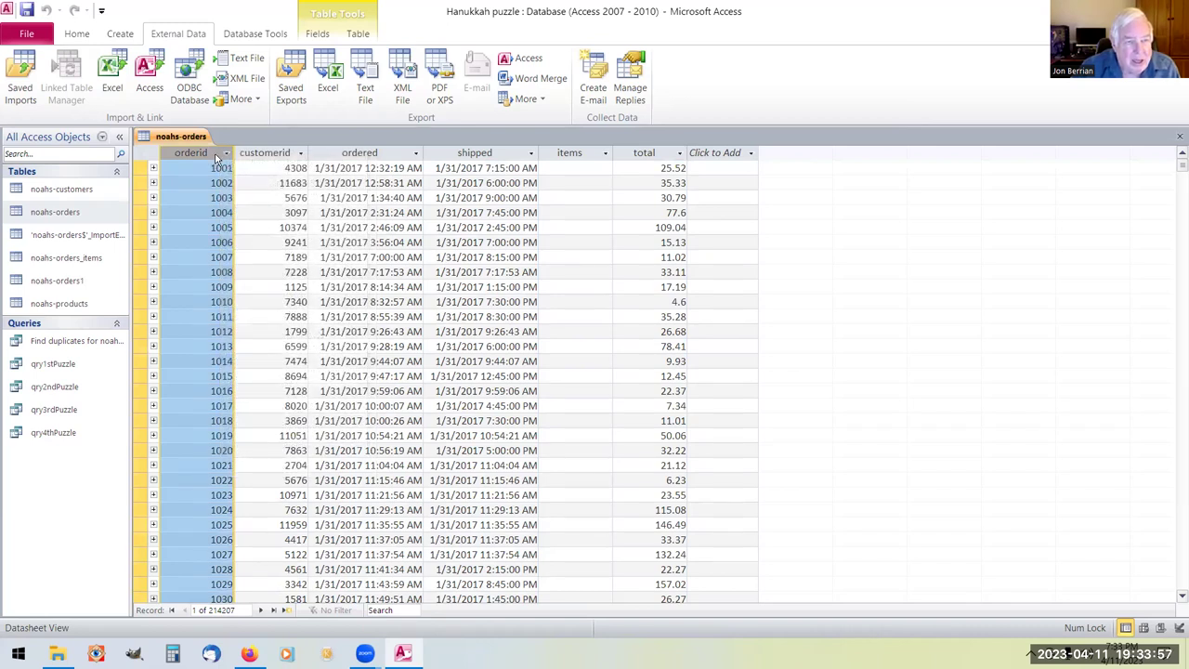
pyautogui.rightClick(215, 158)
pyautogui.press('Escape')
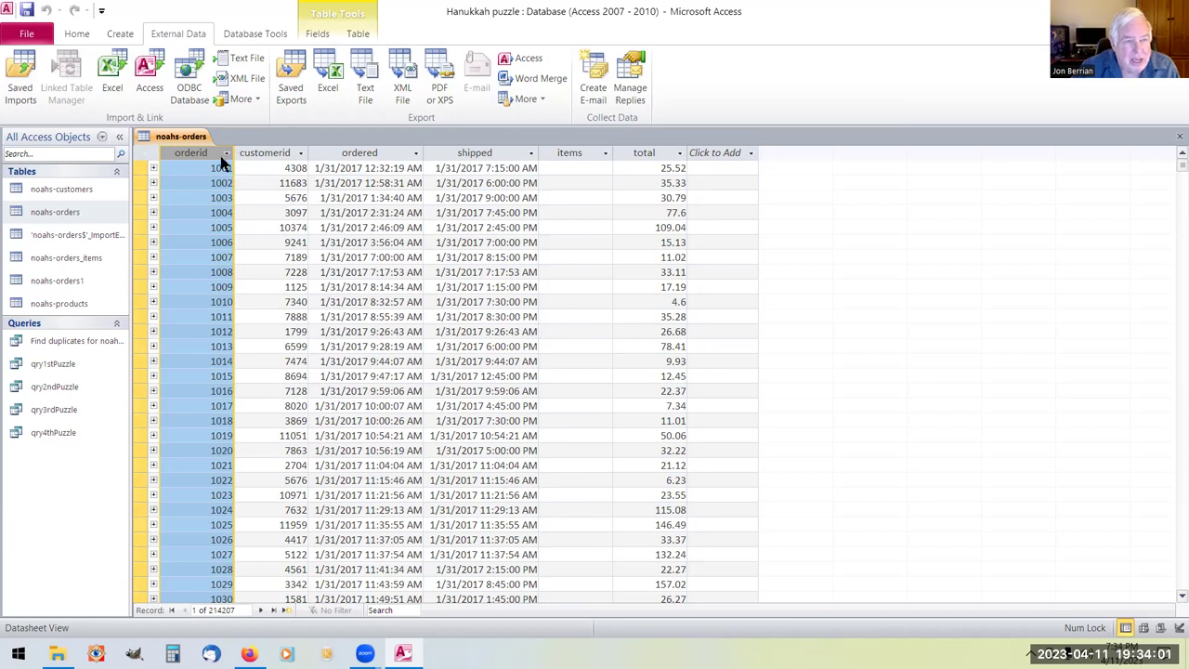
pyautogui.click(251, 152)
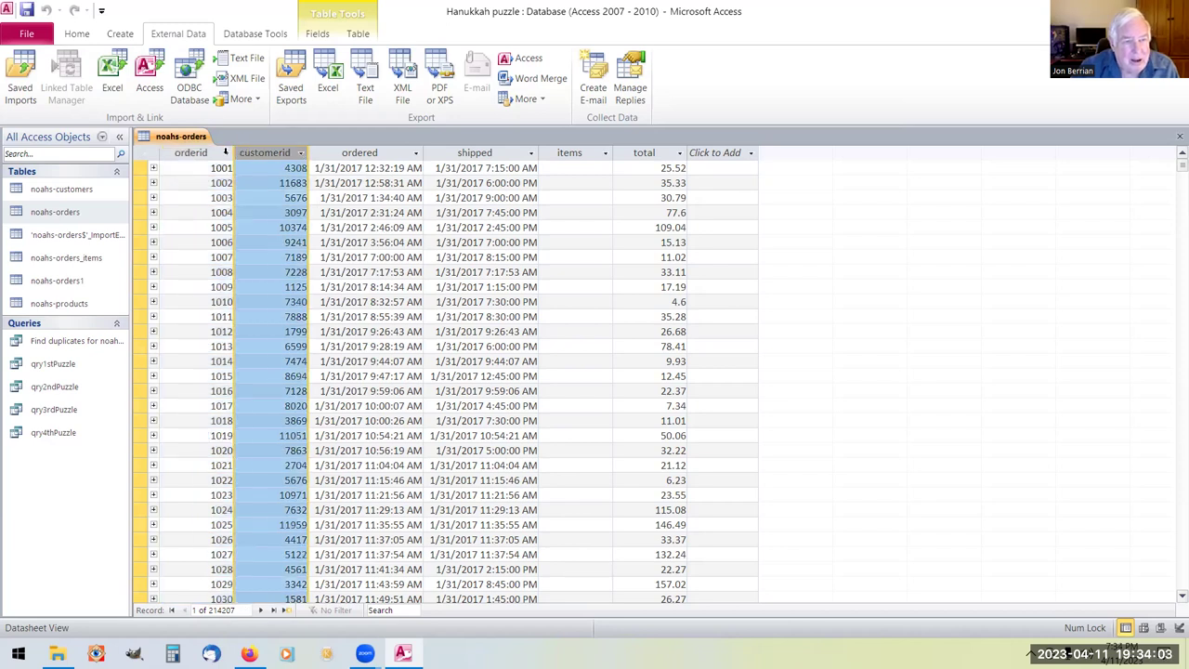
pyautogui.click(221, 153)
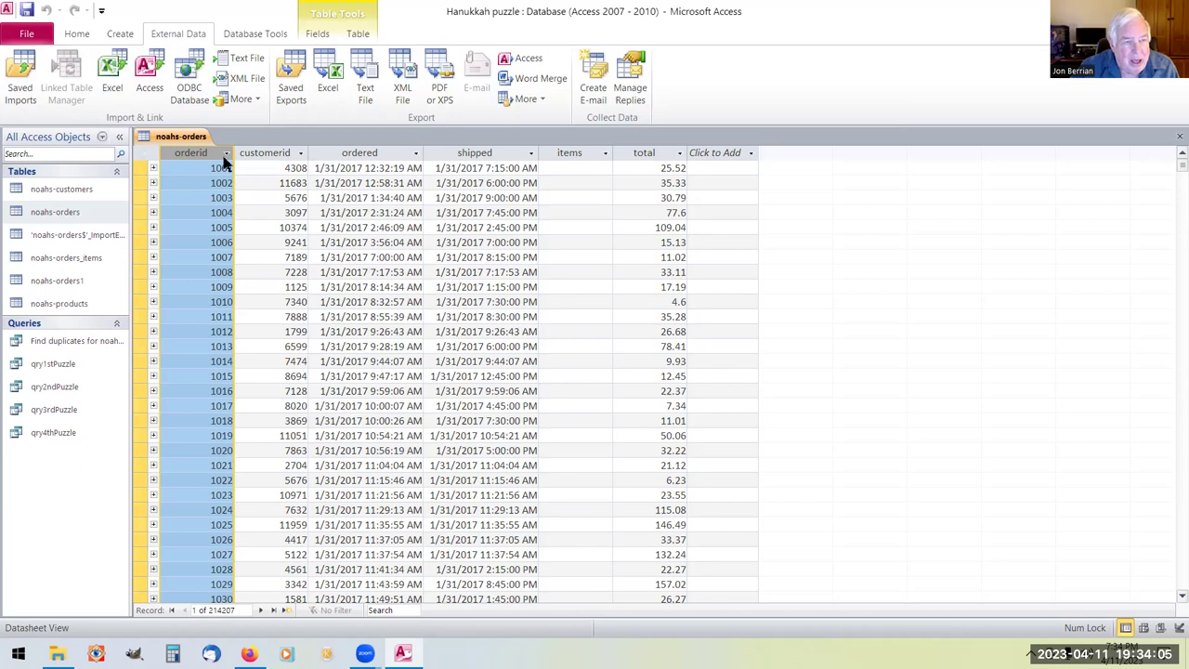
pyautogui.rightClick(223, 164)
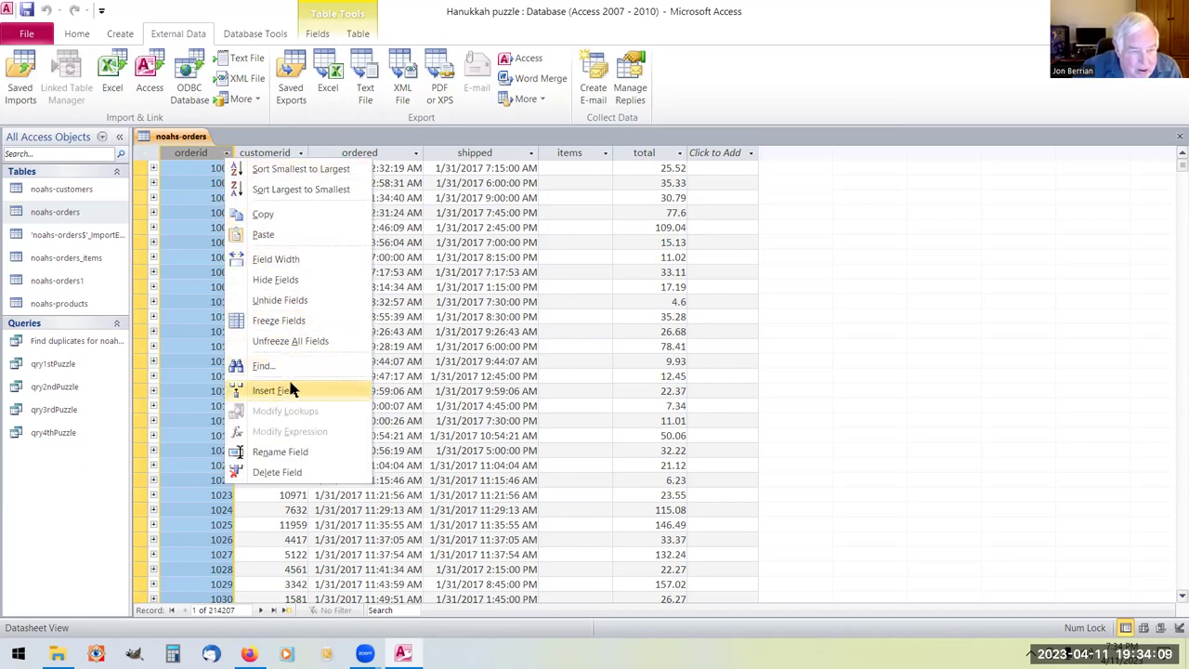
pyautogui.click(302, 342)
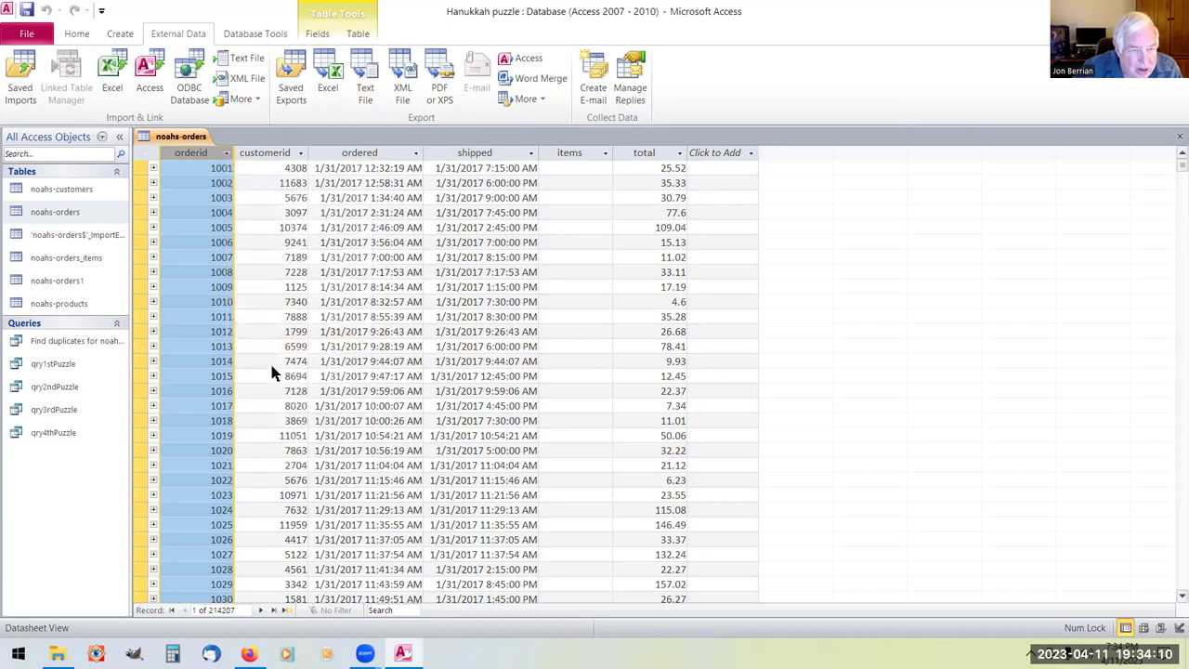
# Search the orderid column of noahs-orders for null, matching the whole field.
pyautogui.rightClick(219, 159)
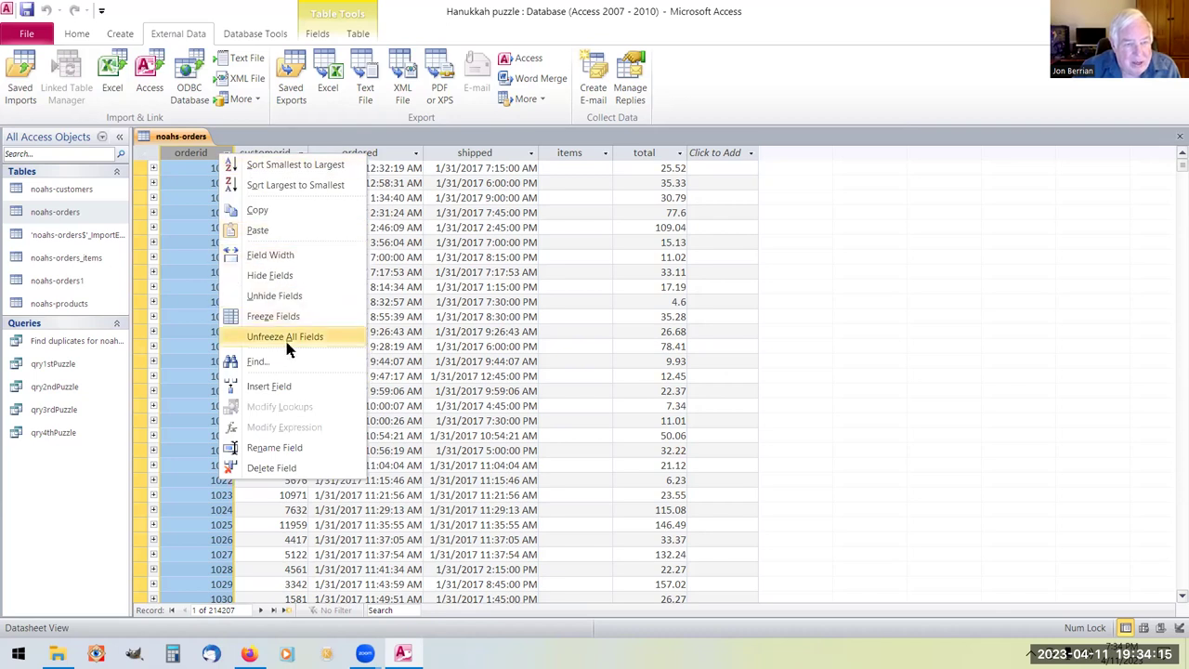
pyautogui.click(285, 362)
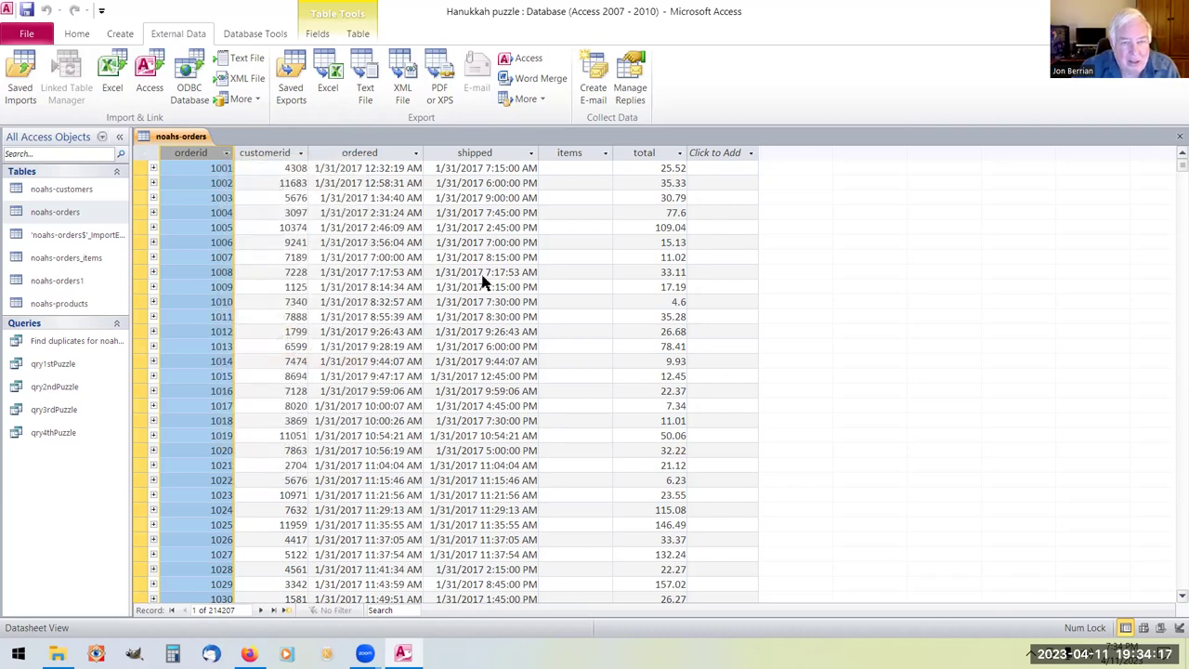
pyautogui.click(618, 373)
pyautogui.press('BackSpace')
pyautogui.press('BackSpace')
pyautogui.press('BackSpace')
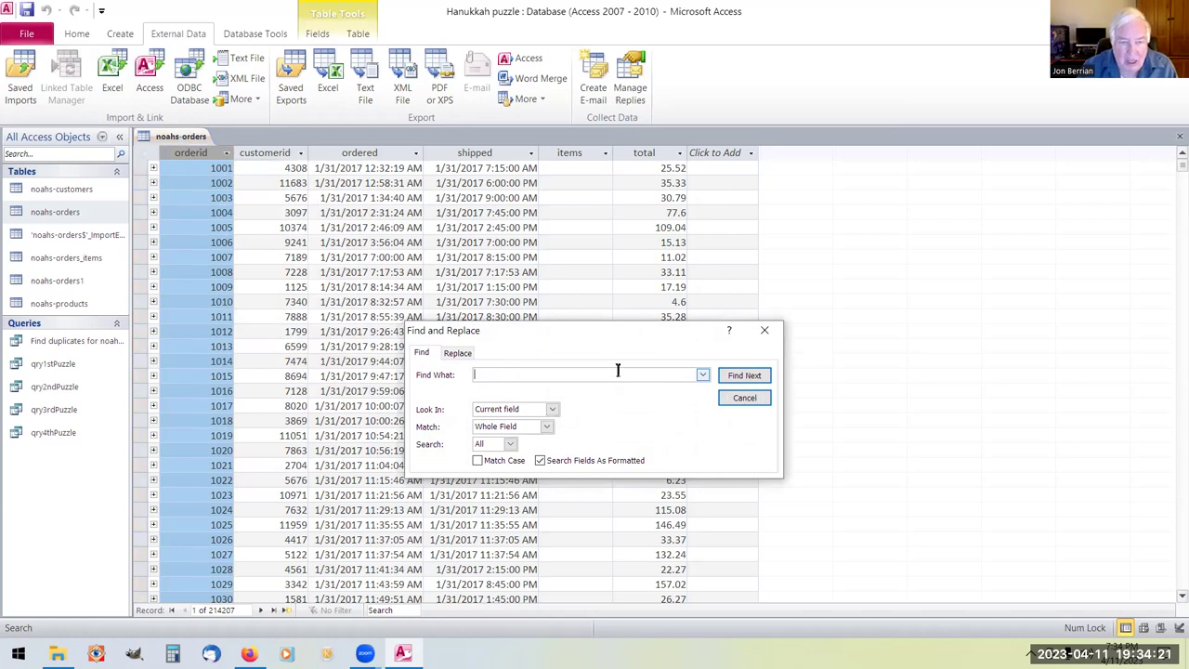
pyautogui.write('nu')
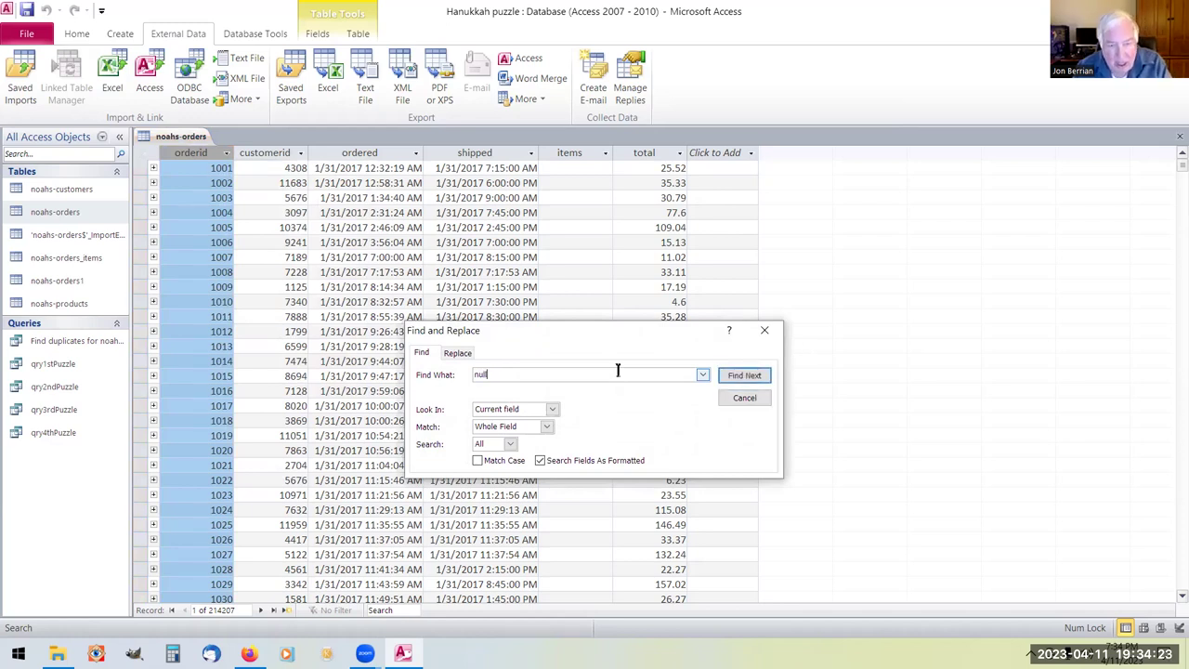
pyautogui.write('ll')
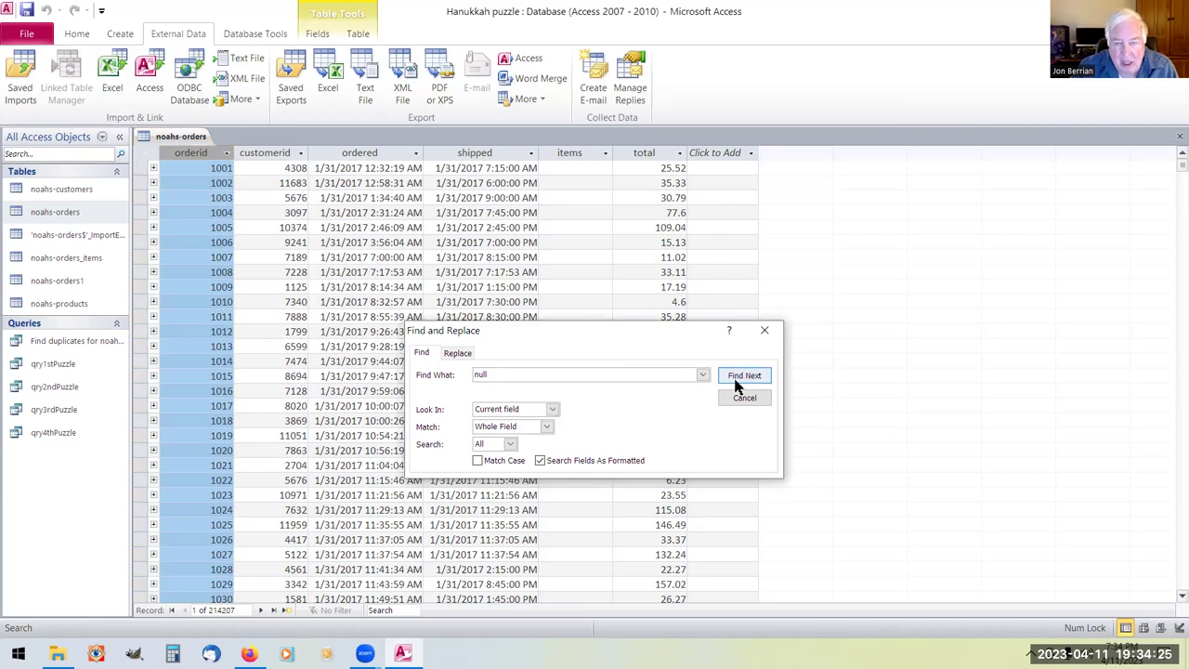
pyautogui.click(740, 376)
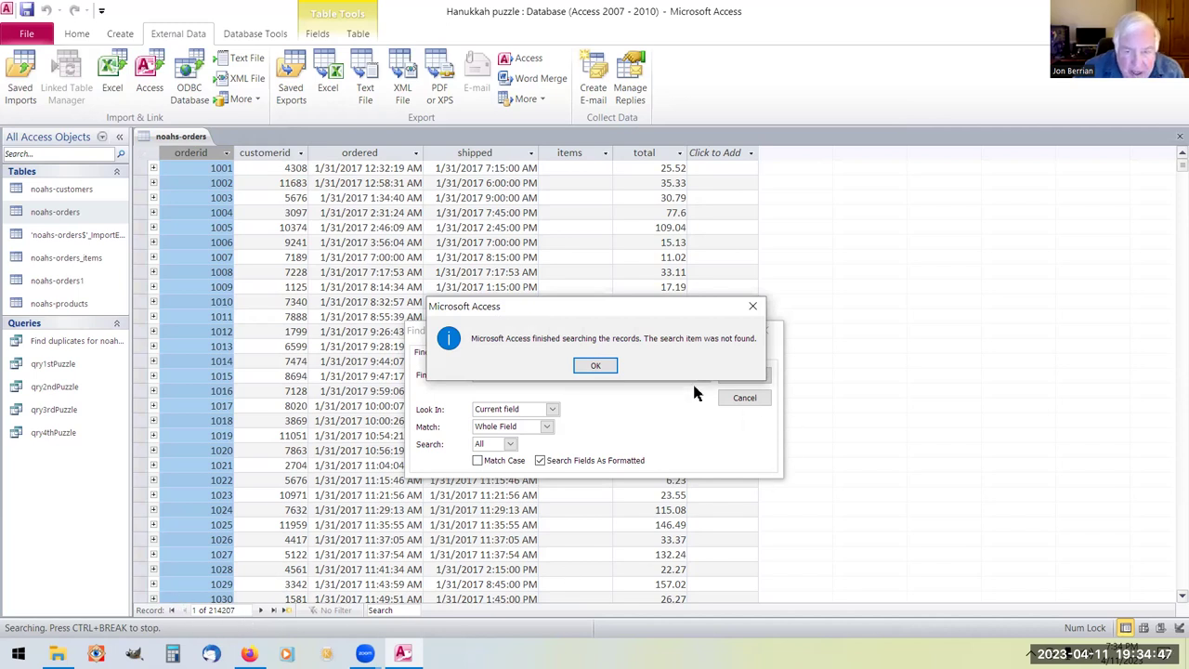
pyautogui.click(593, 366)
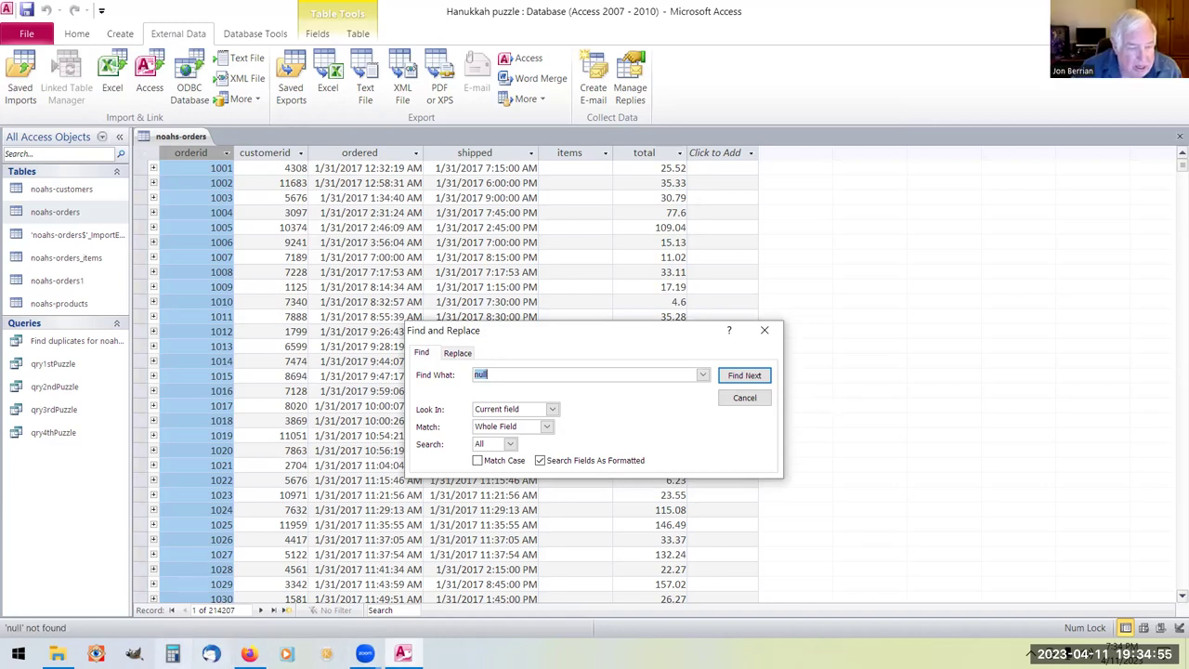
# Open noahs-orders.xlsx from the Documents folder in LibreOffice Calc and look through the first orderid rows.
pyautogui.click(56, 653)
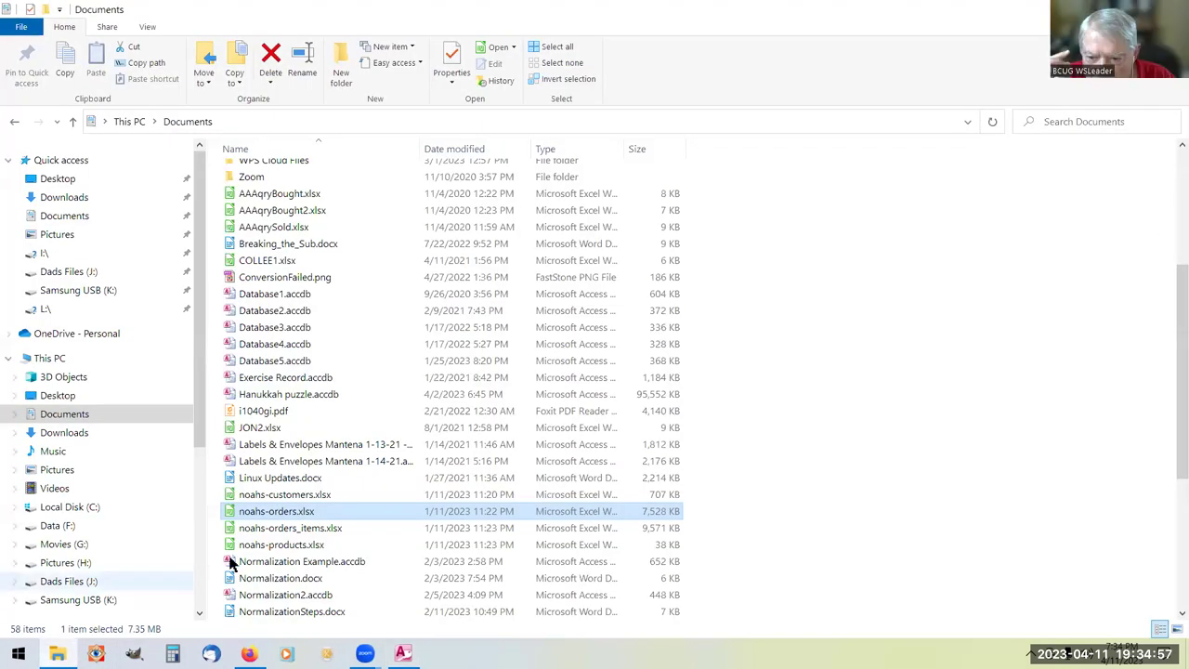
pyautogui.doubleClick(282, 518)
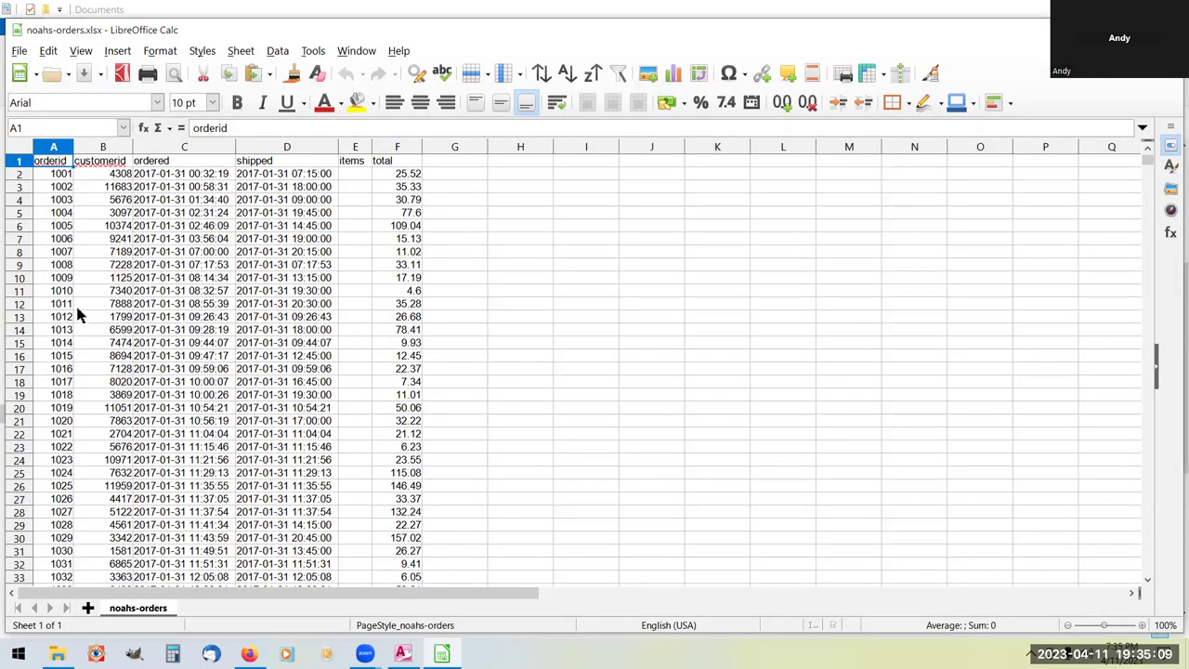
pyautogui.scroll(-7, 79, 307)
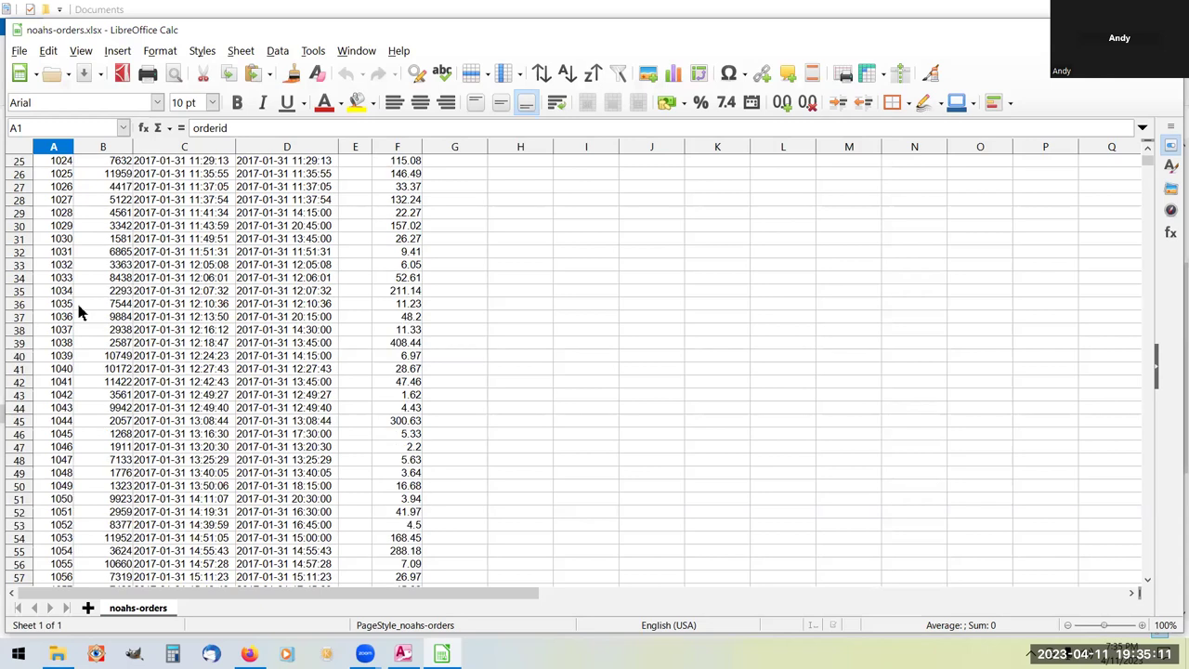
pyautogui.scroll(7, 77, 300)
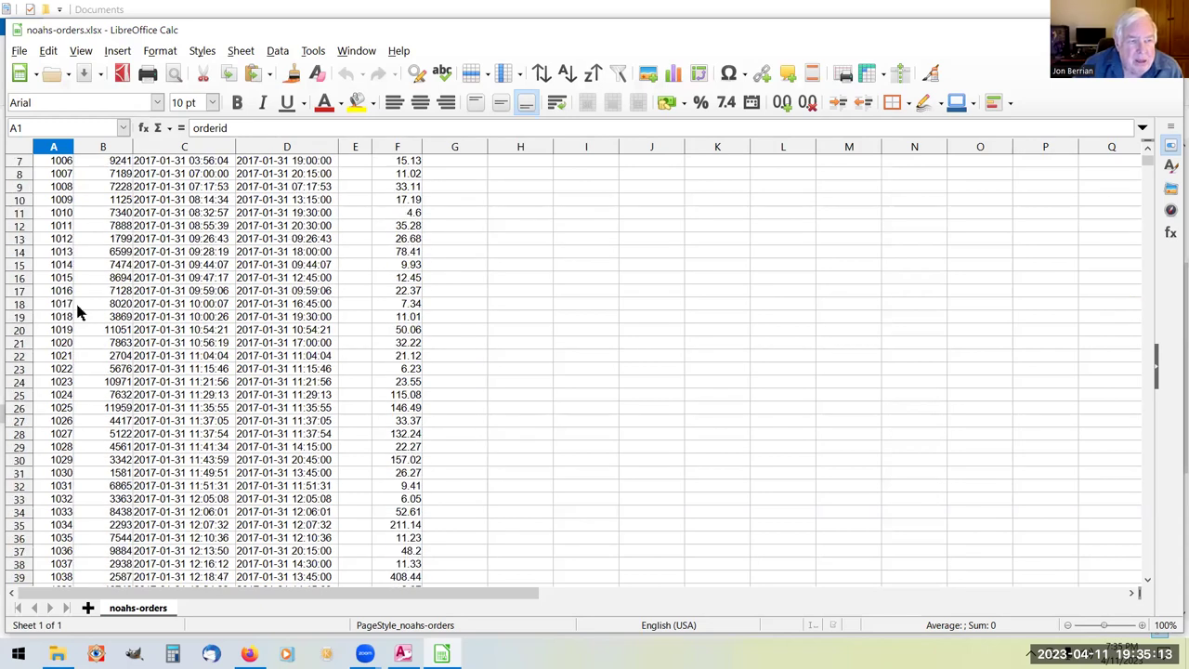
pyautogui.rightClick(70, 154)
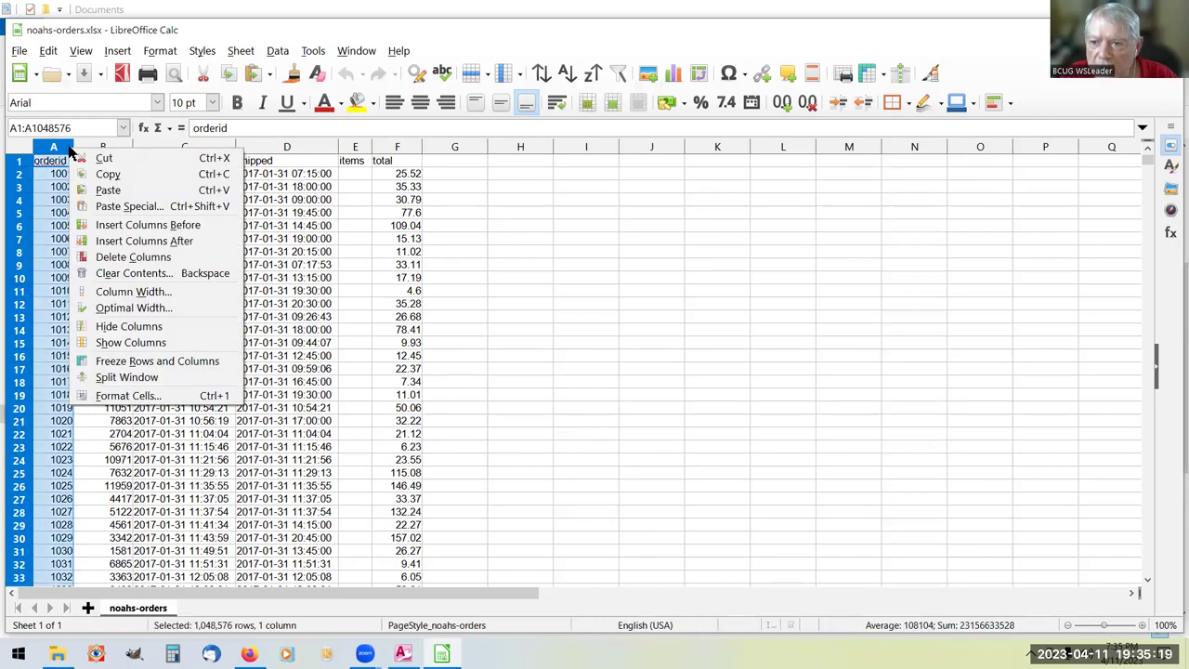
pyautogui.click(681, 388)
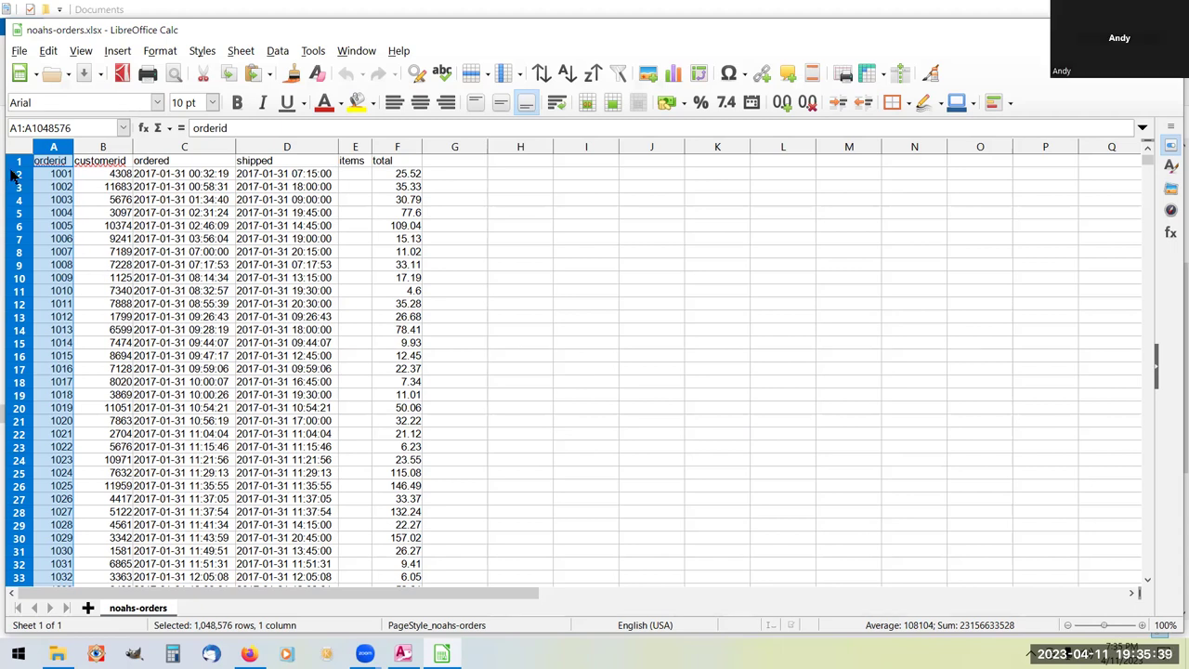
pyautogui.click(48, 164)
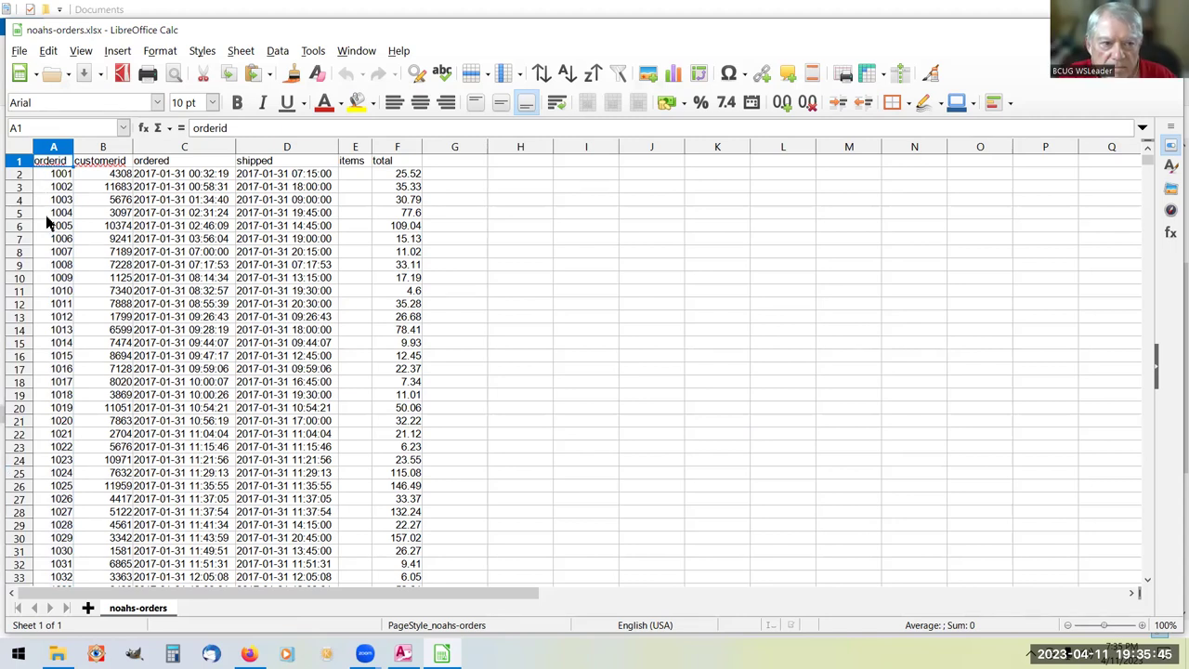
pyautogui.scroll(-18, 47, 229)
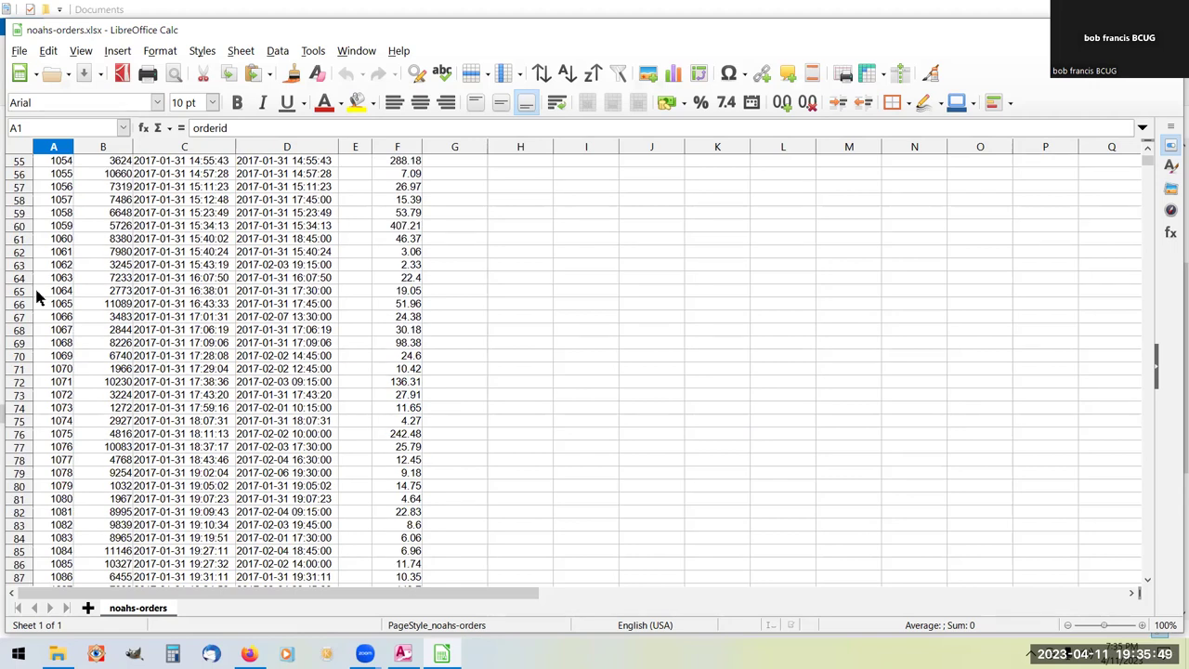
# Go to the end of the noahs-orders sheet and examine the orderid values in its last rows.
pyautogui.hotkey('ctrl', 'End')
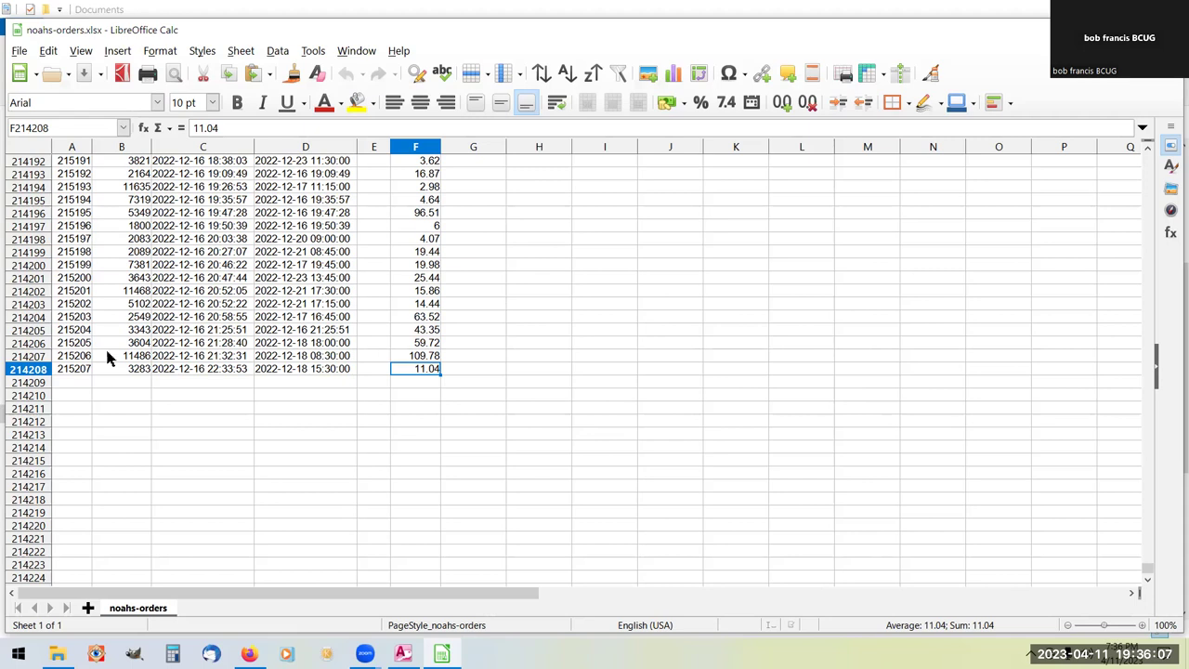
pyautogui.scroll(1, 105, 346)
pyautogui.scroll(-1, 105, 353)
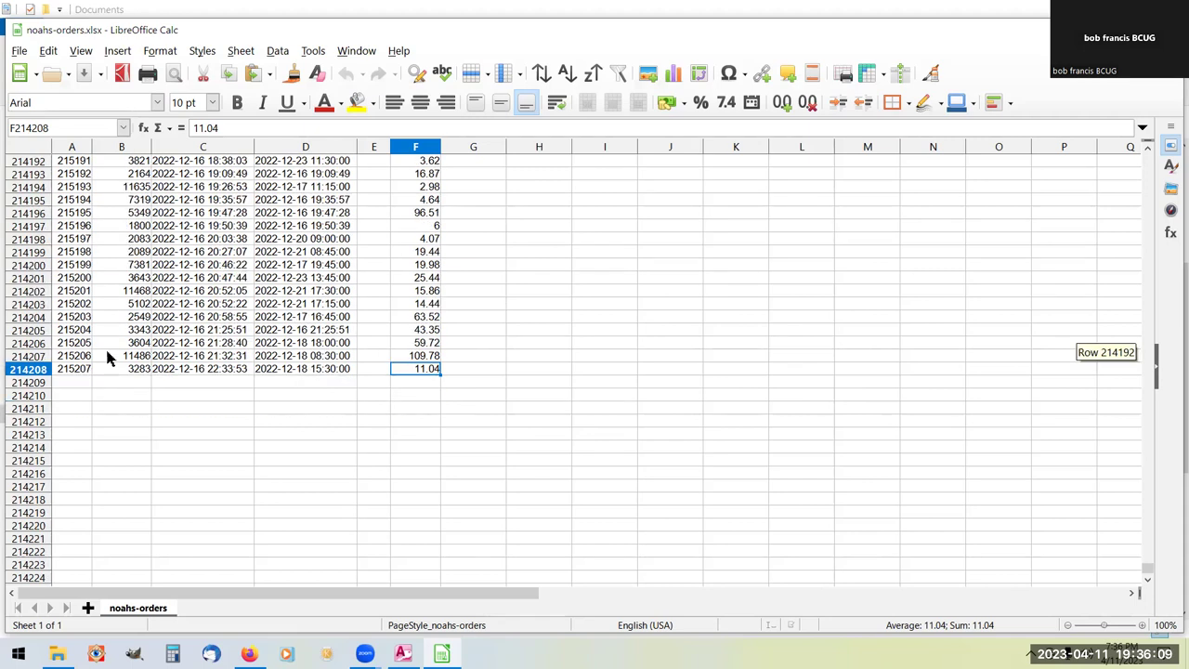
pyautogui.scroll(3, 107, 354)
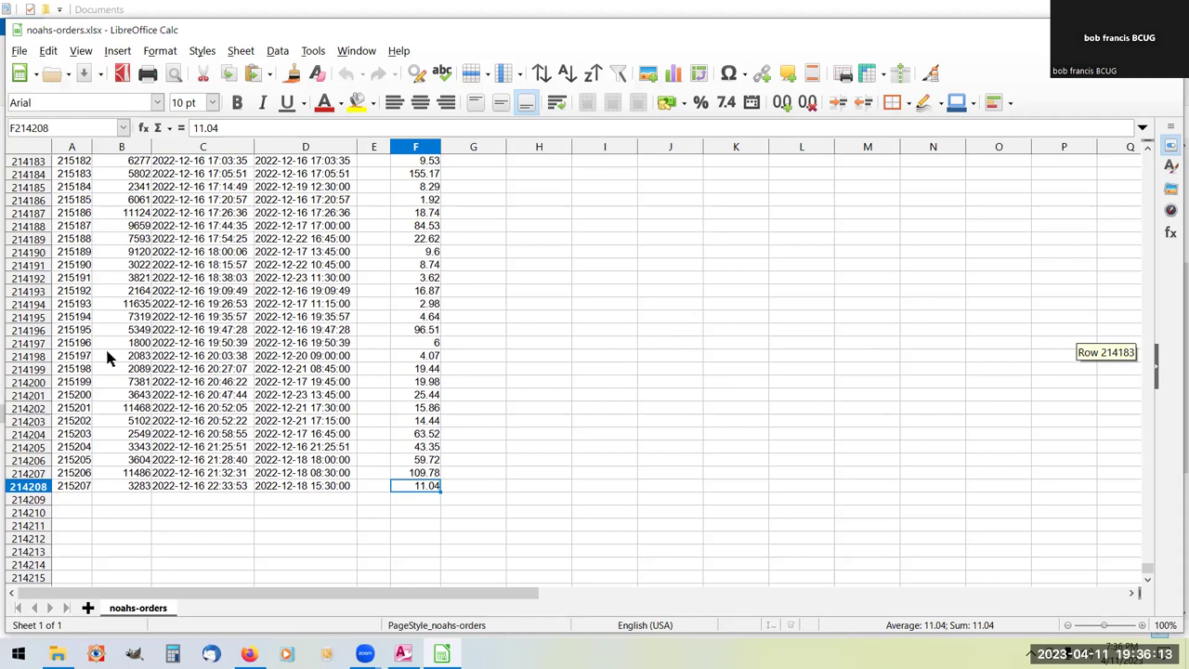
pyautogui.scroll(-1, 106, 354)
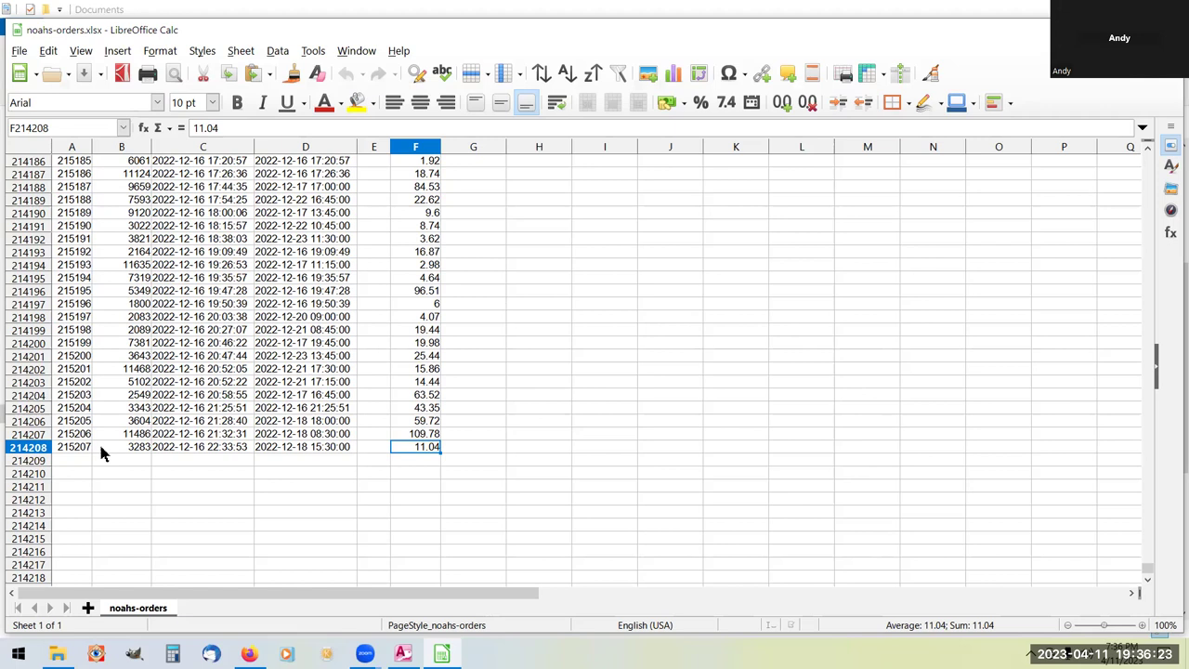
pyautogui.scroll(3, 102, 452)
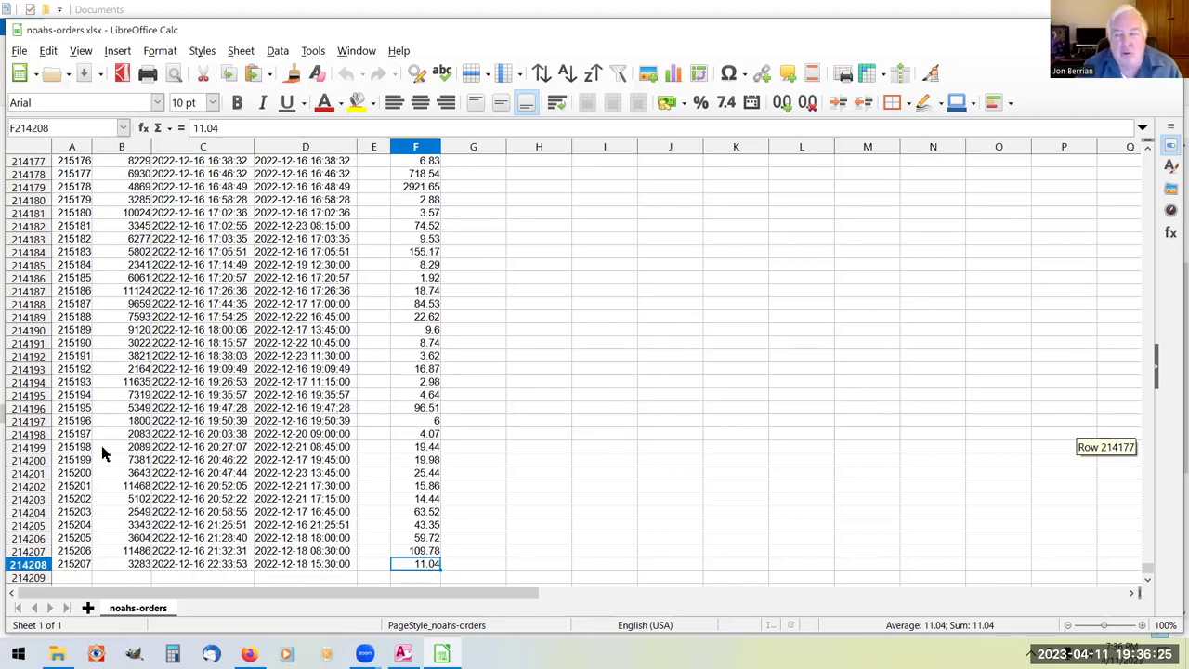
pyautogui.scroll(-2, 104, 454)
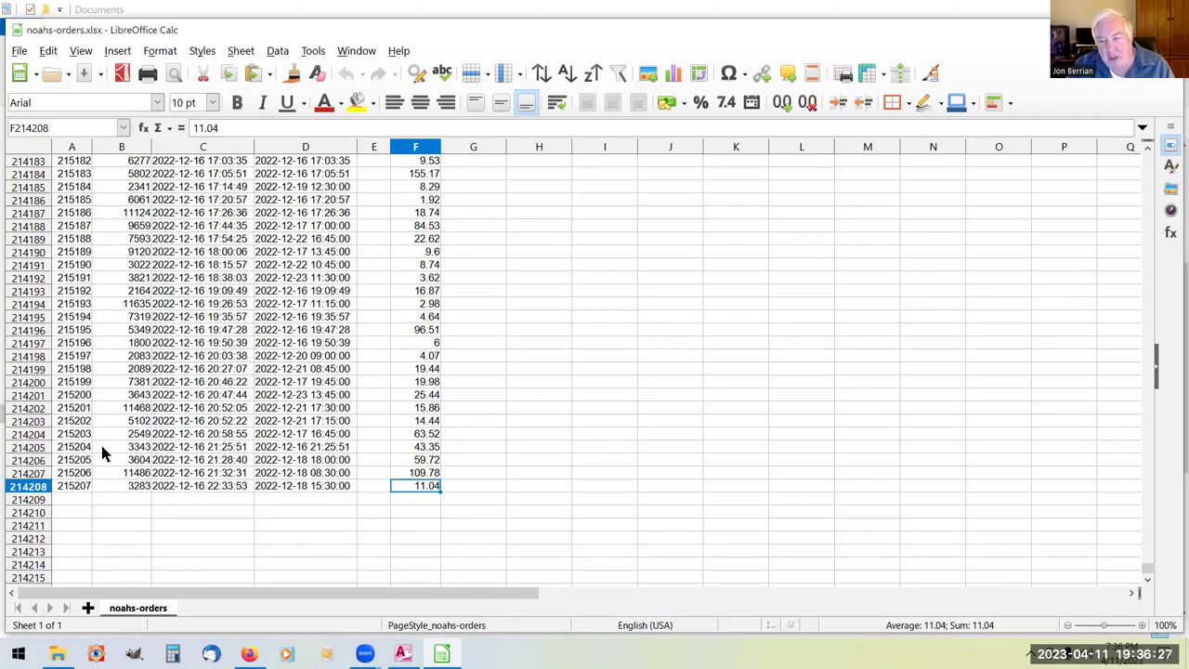
pyautogui.scroll(-4, 103, 452)
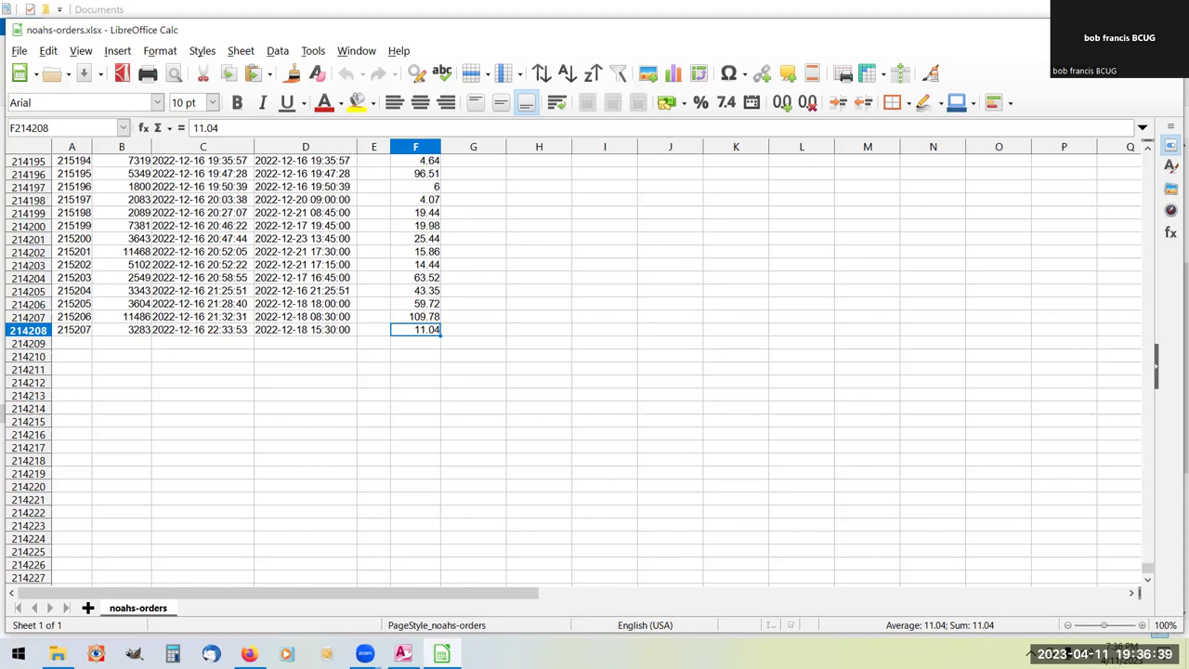
# Switch to Access to close the search dialog, and close the noahs-orders.xlsx spreadsheet in LibreOffice Calc.
pyautogui.click(402, 653)
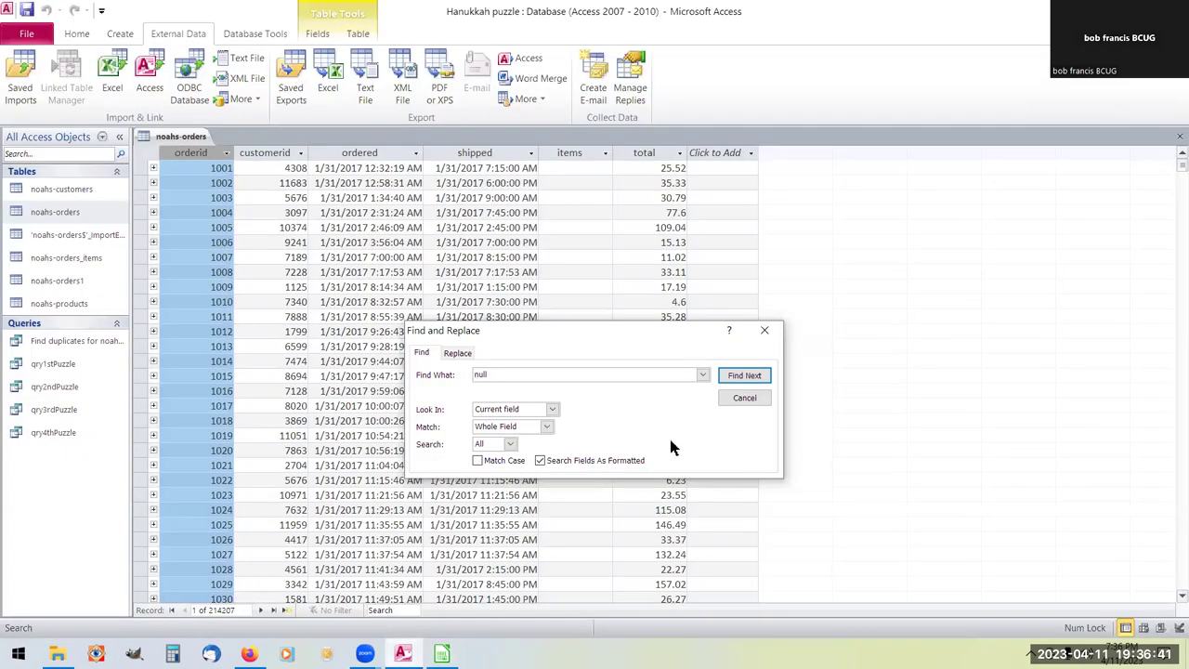
pyautogui.click(747, 402)
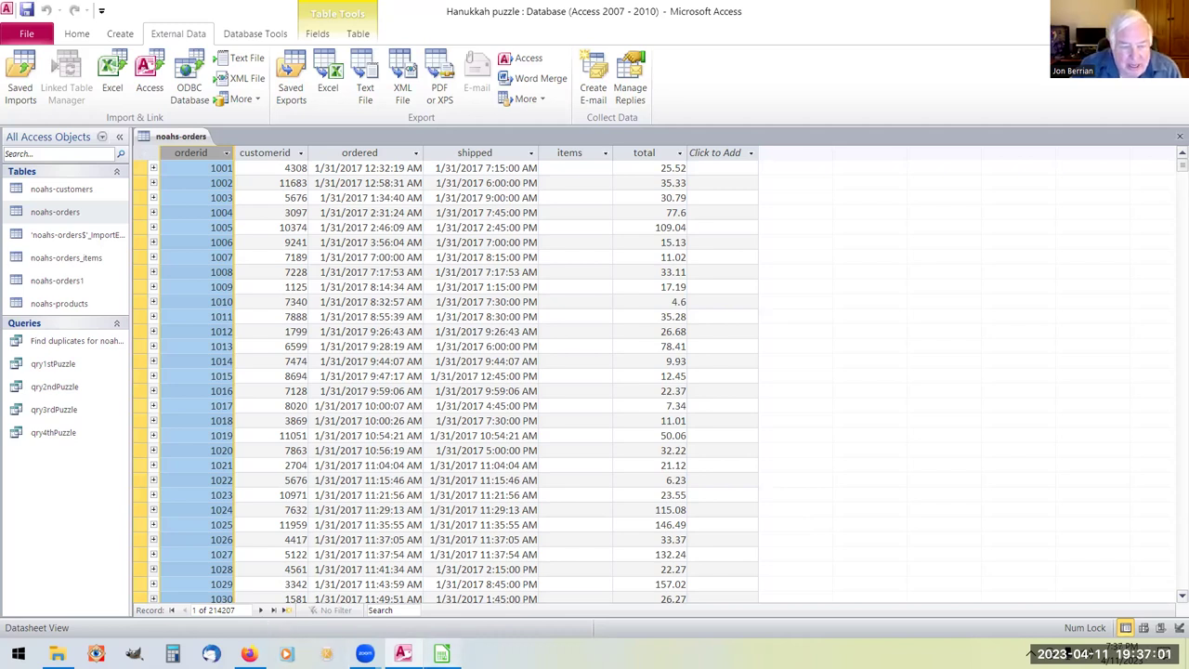
pyautogui.click(441, 653)
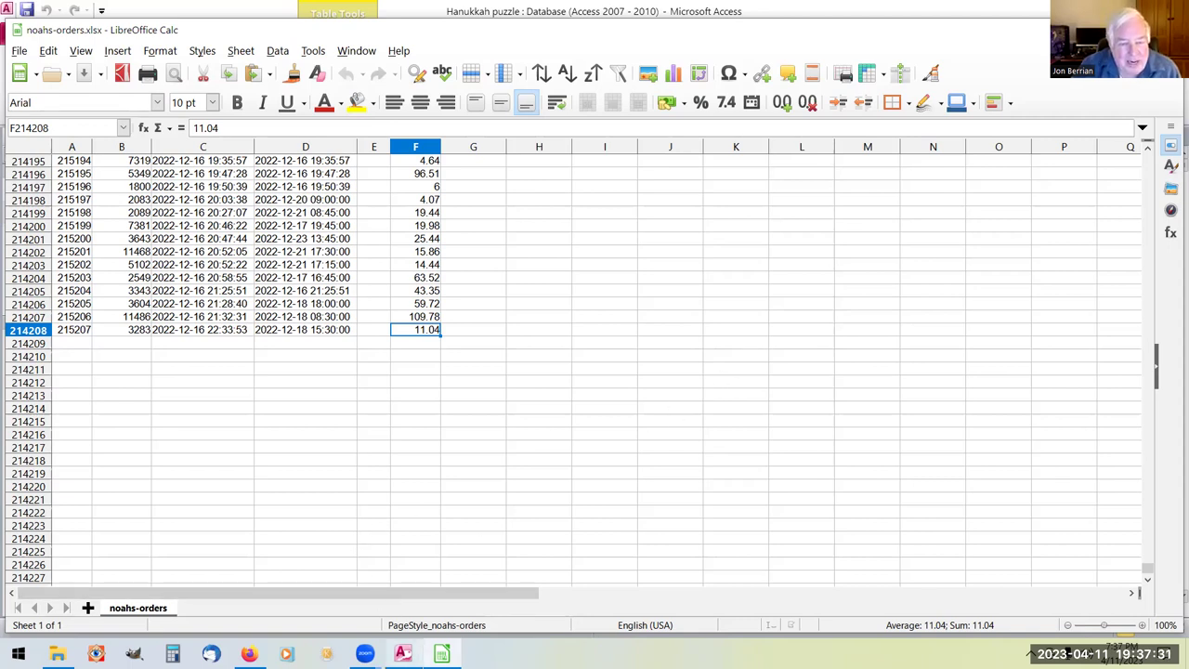
pyautogui.moveTo(403, 653)
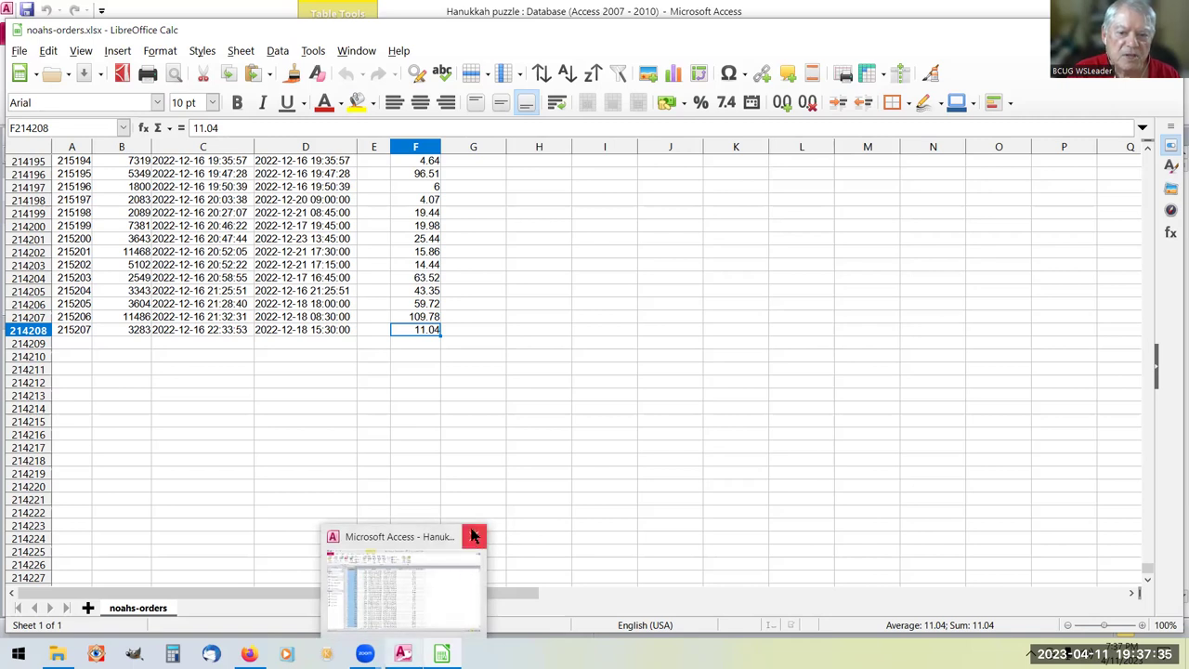
pyautogui.click(603, 554)
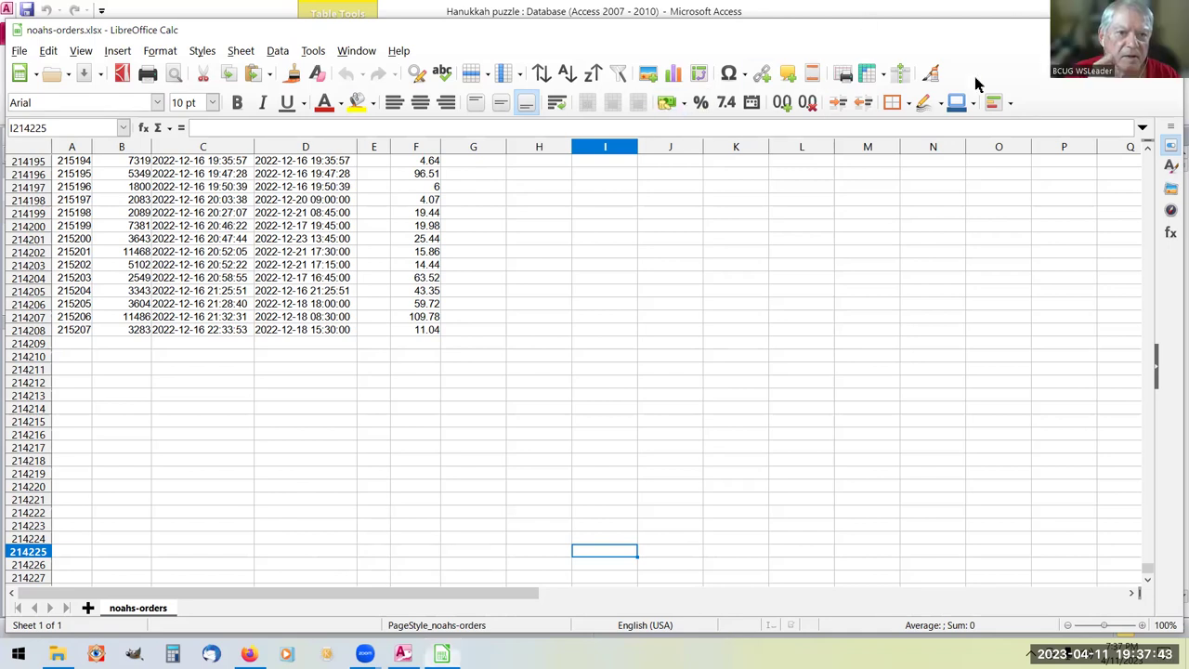
pyautogui.hotkey('alt', 'F4')
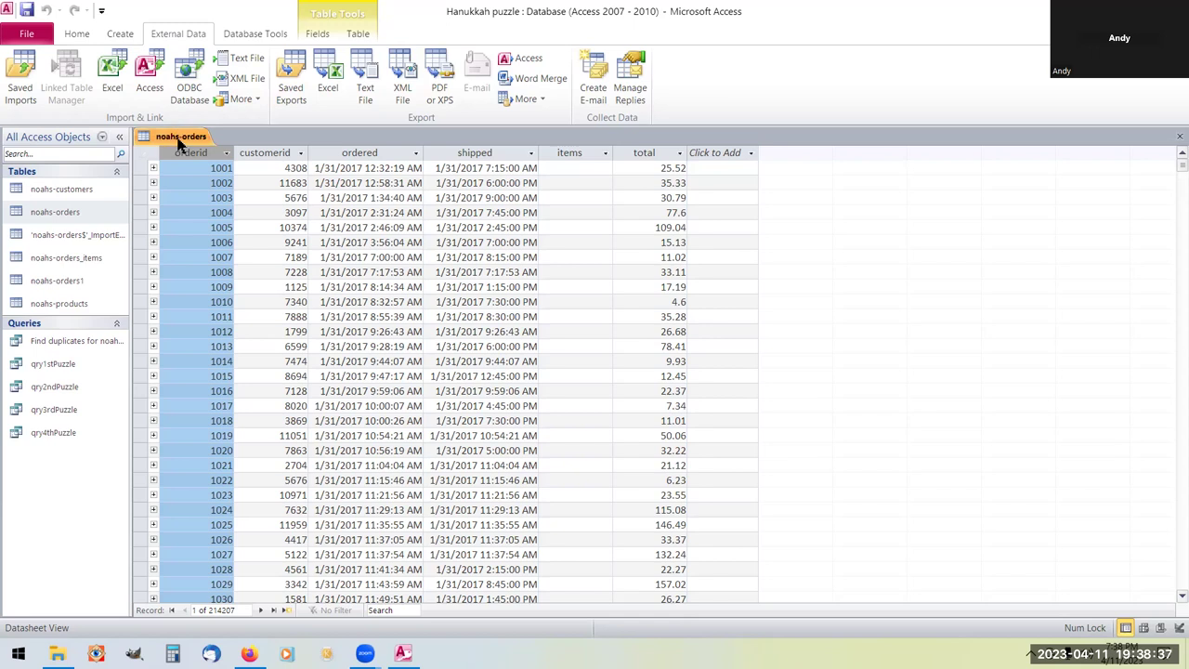
pyautogui.rightClick(250, 37)
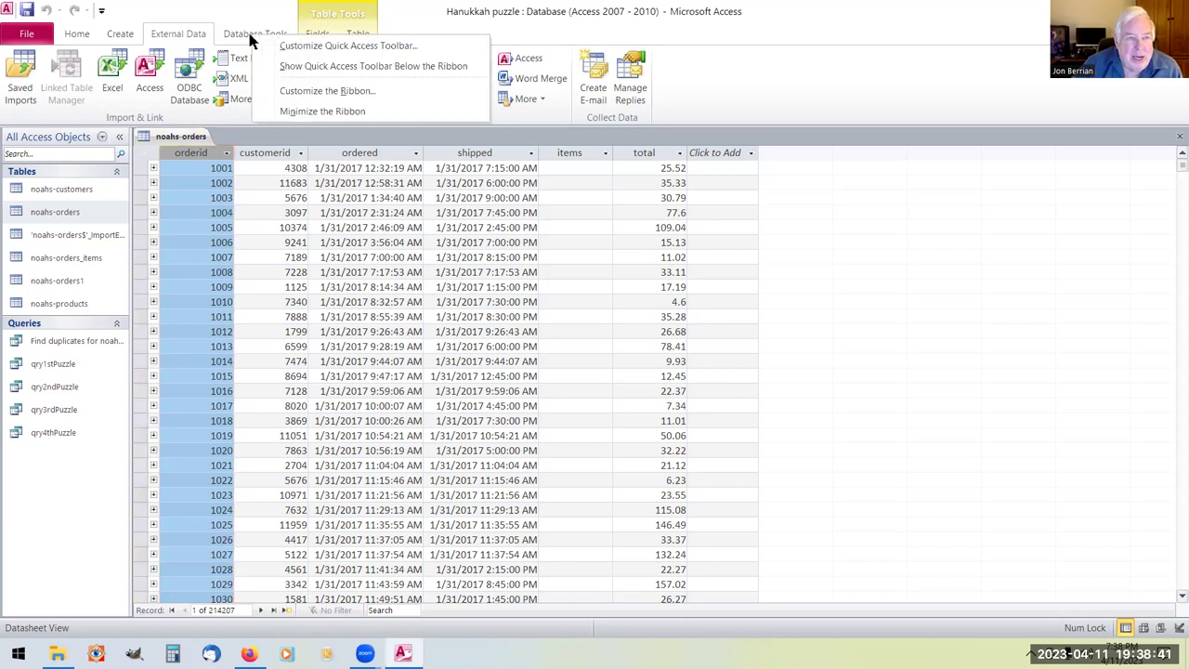
# Open the database's Relationships diagram, examine how the four noahs tables are linked, and close the diagram.
pyautogui.press('Escape')
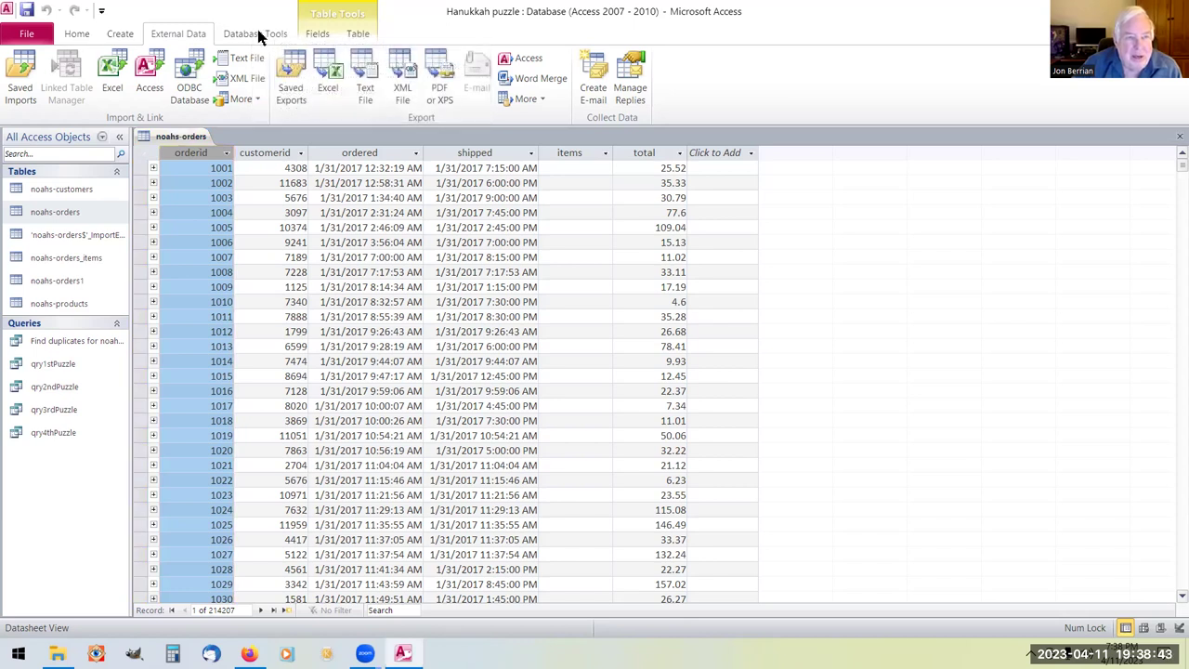
pyautogui.click(260, 36)
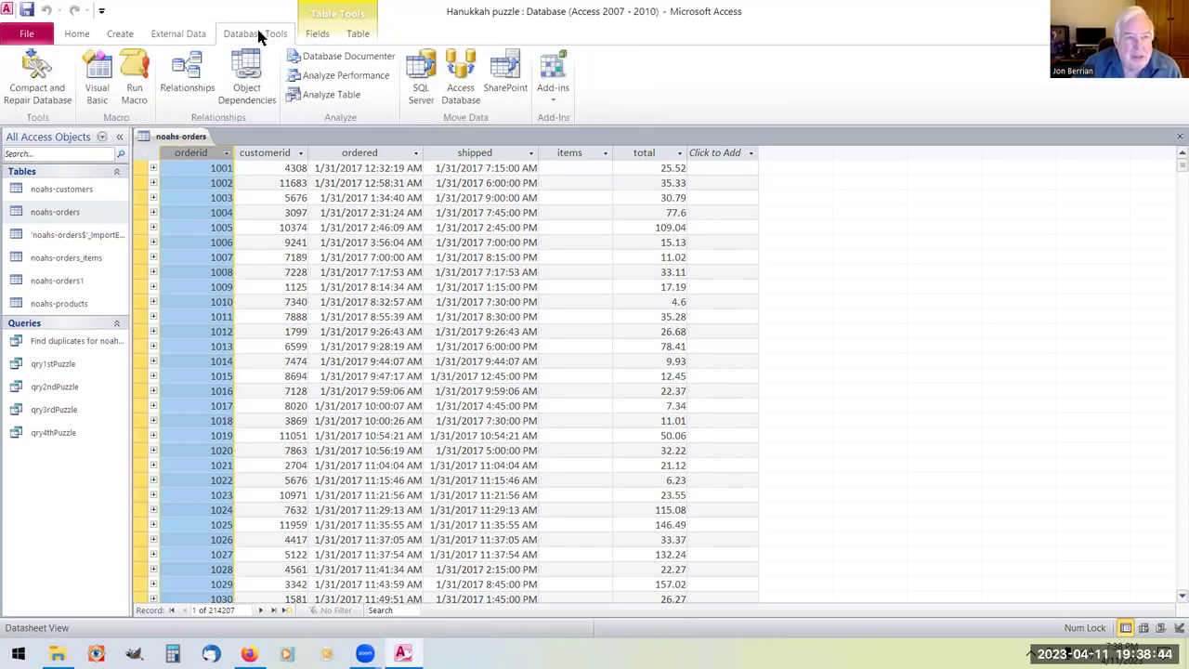
pyautogui.click(187, 65)
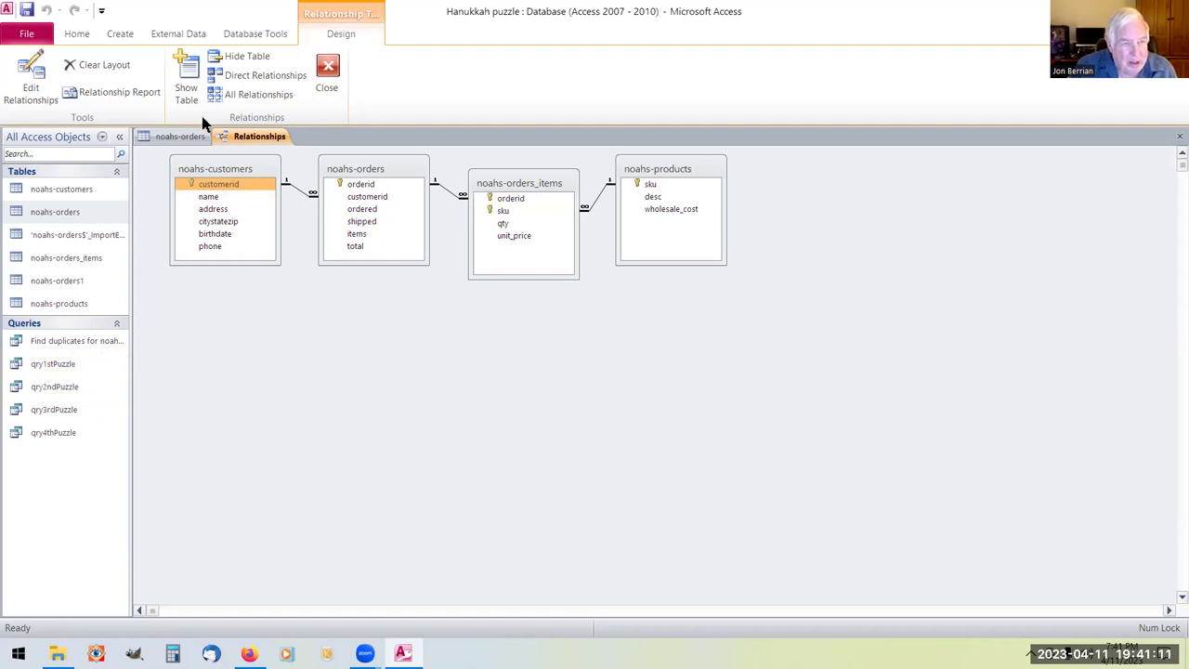
pyautogui.rightClick(263, 136)
pyautogui.click(191, 209)
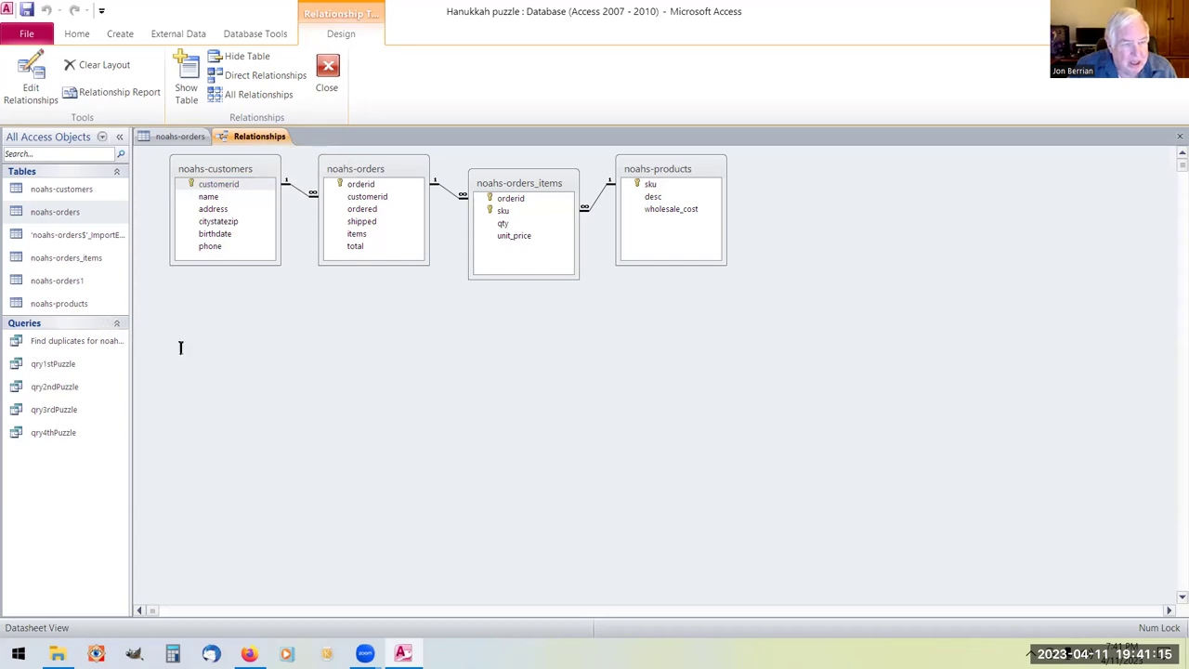
pyautogui.hotkey('ctrl', 'w')
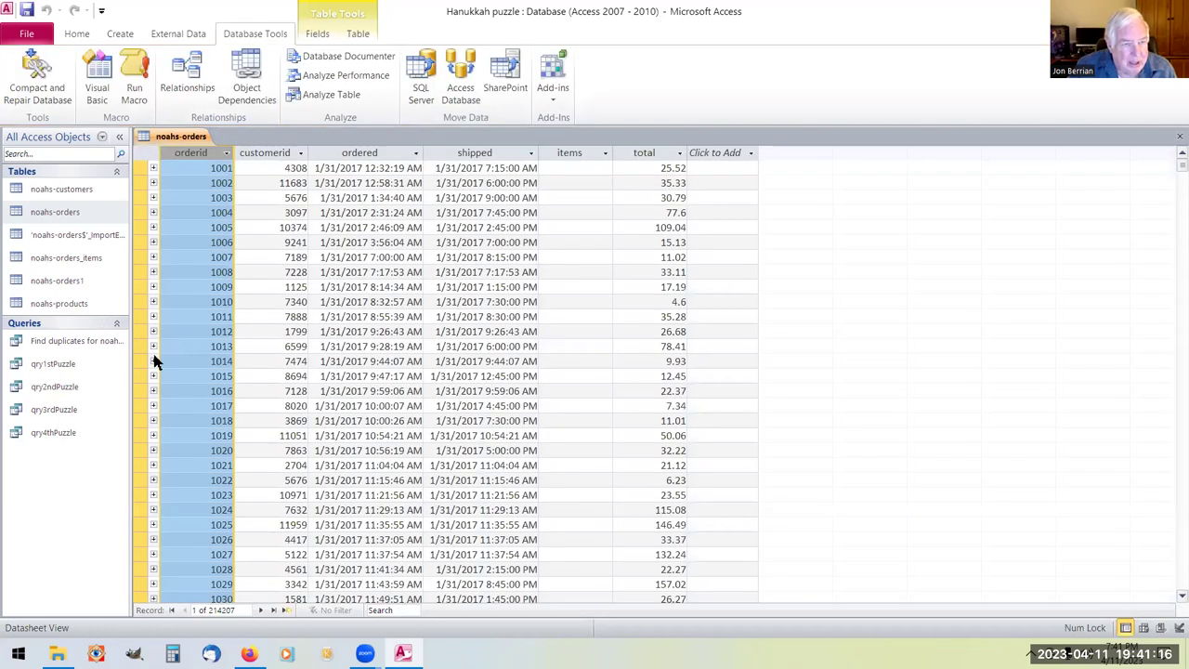
# Close the noahs-orders table without saving its layout changes.
pyautogui.rightClick(199, 140)
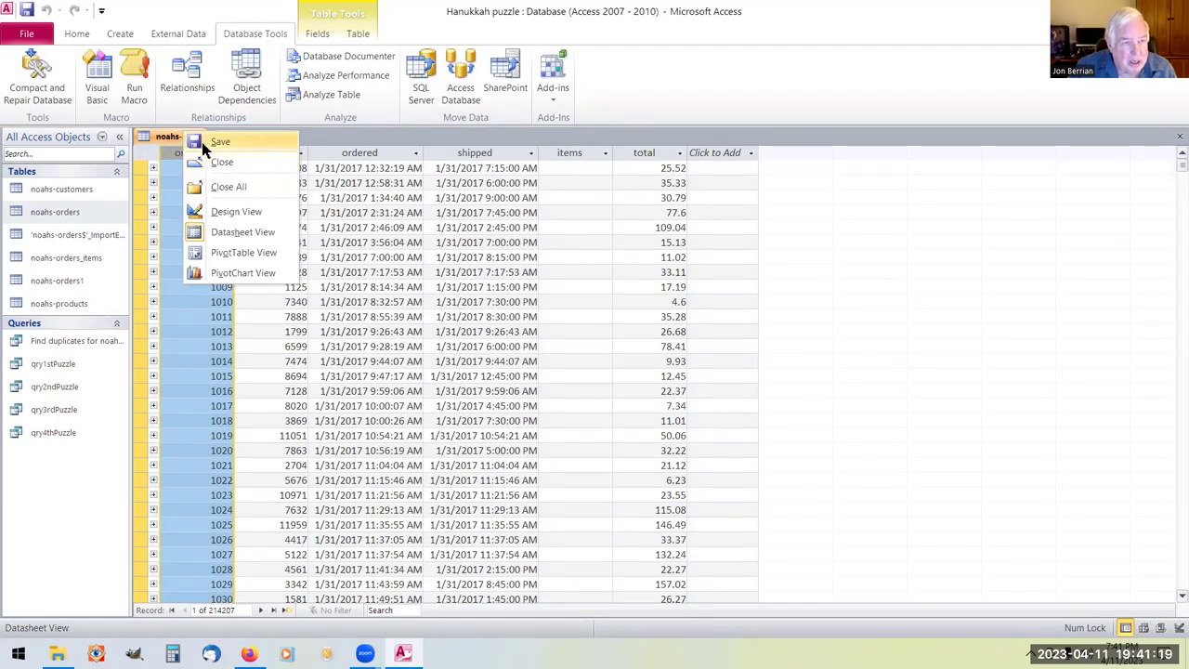
pyautogui.press('Escape')
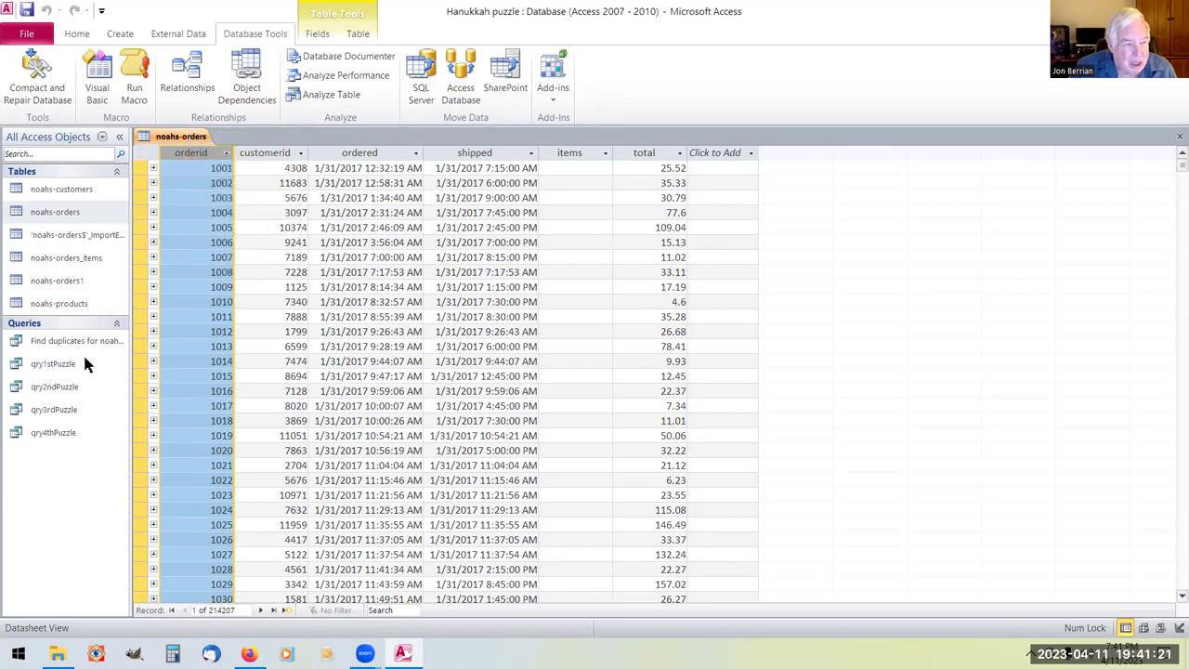
pyautogui.hotkey('ctrl', 'w')
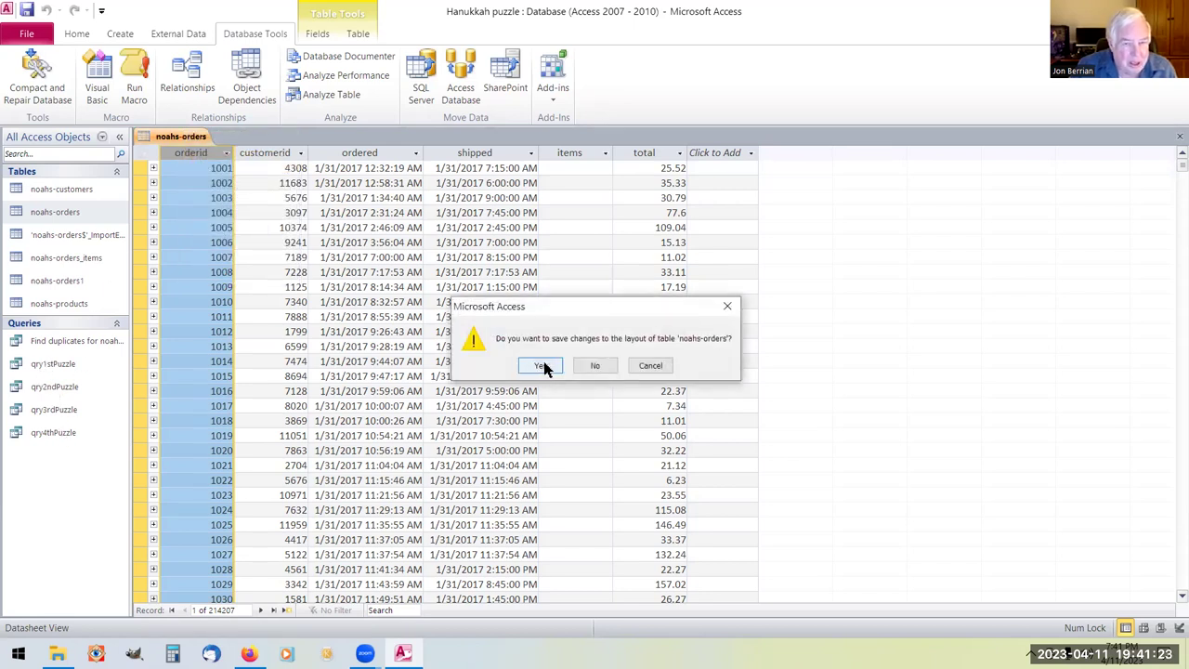
pyautogui.click(596, 366)
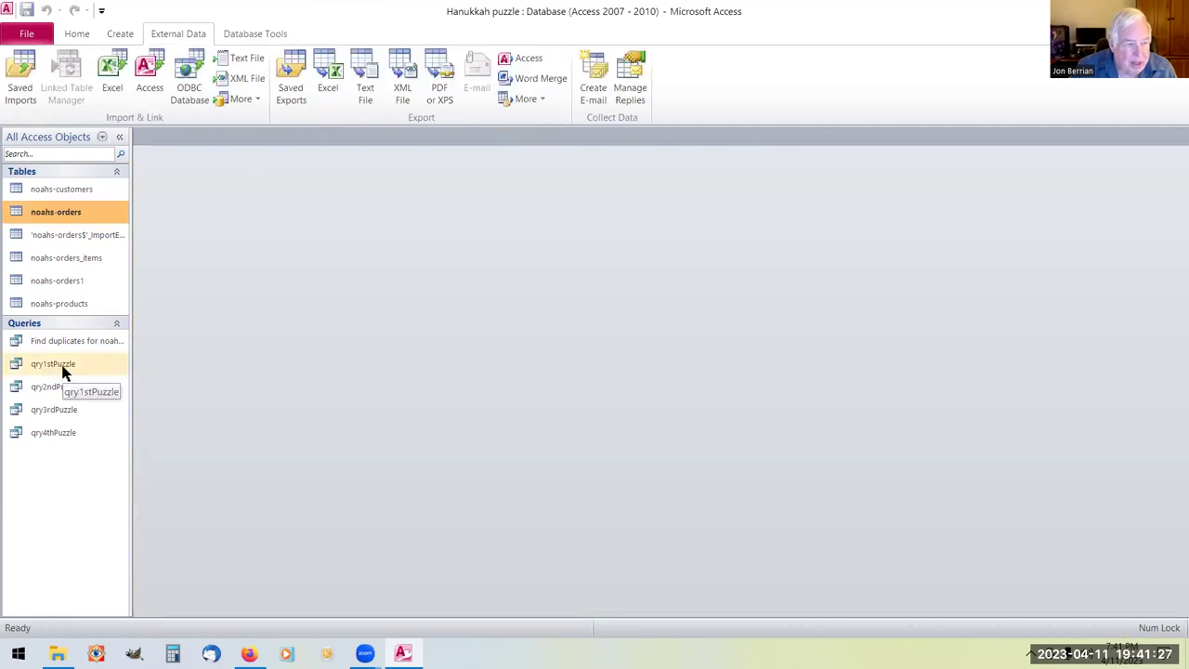
# Open qry1stPuzzle, switch it to Design View, and widen the LastTen and phone columns to read their expressions and criteria in full.
pyautogui.doubleClick(63, 368)
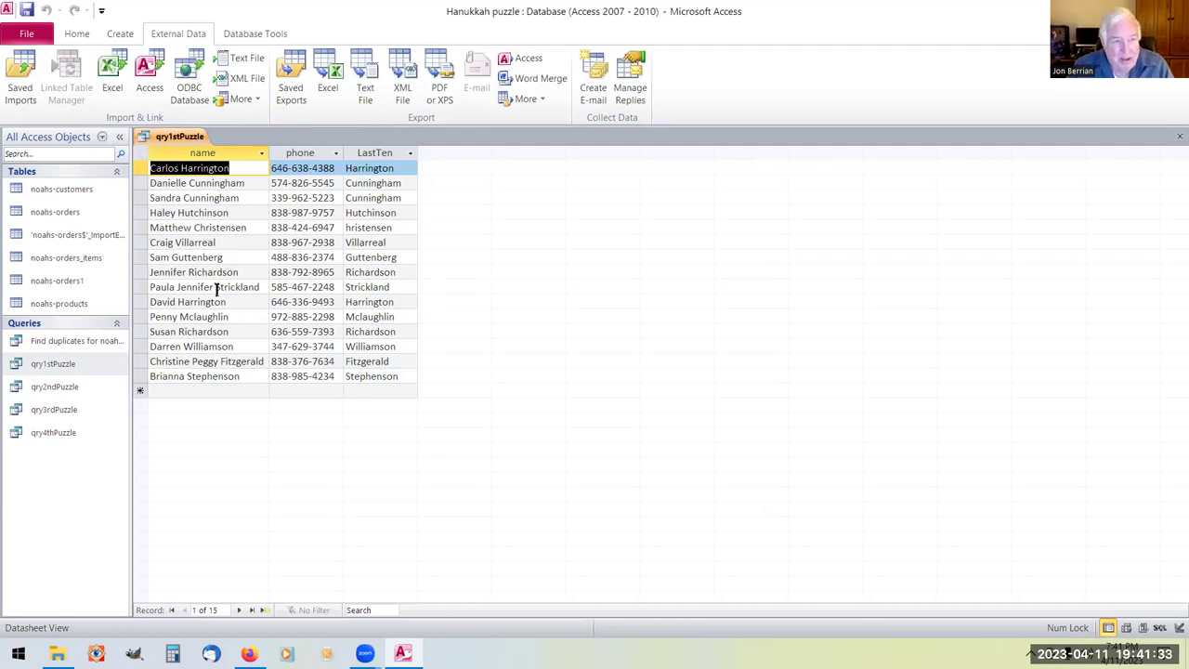
pyautogui.rightClick(170, 137)
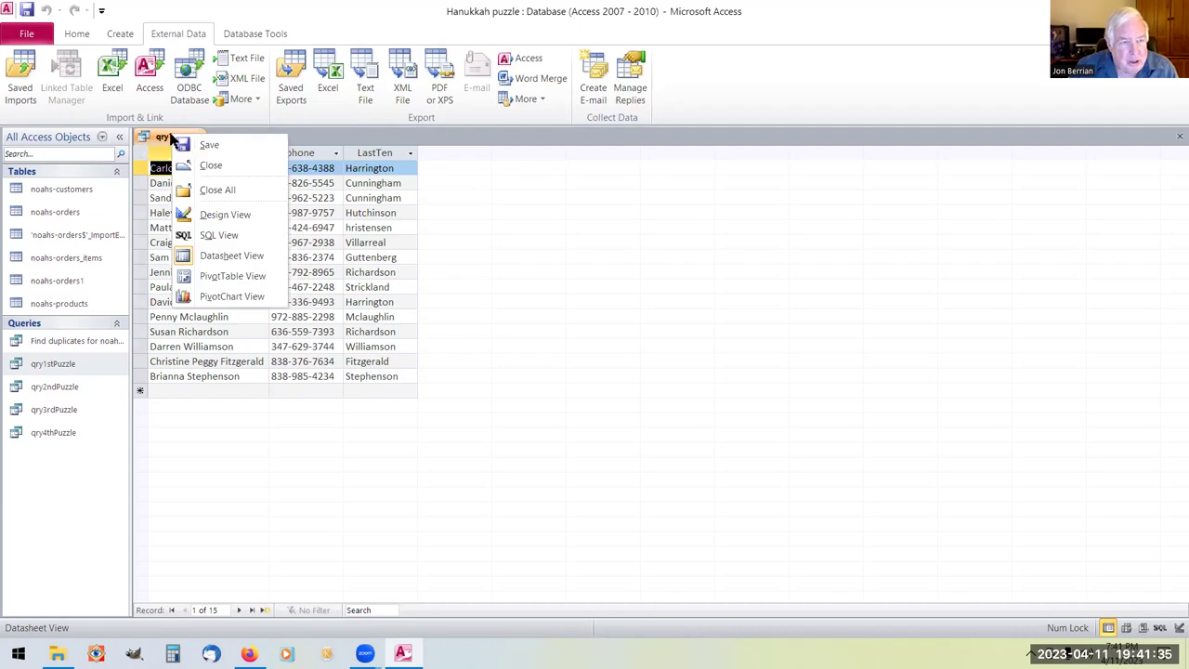
pyautogui.click(216, 215)
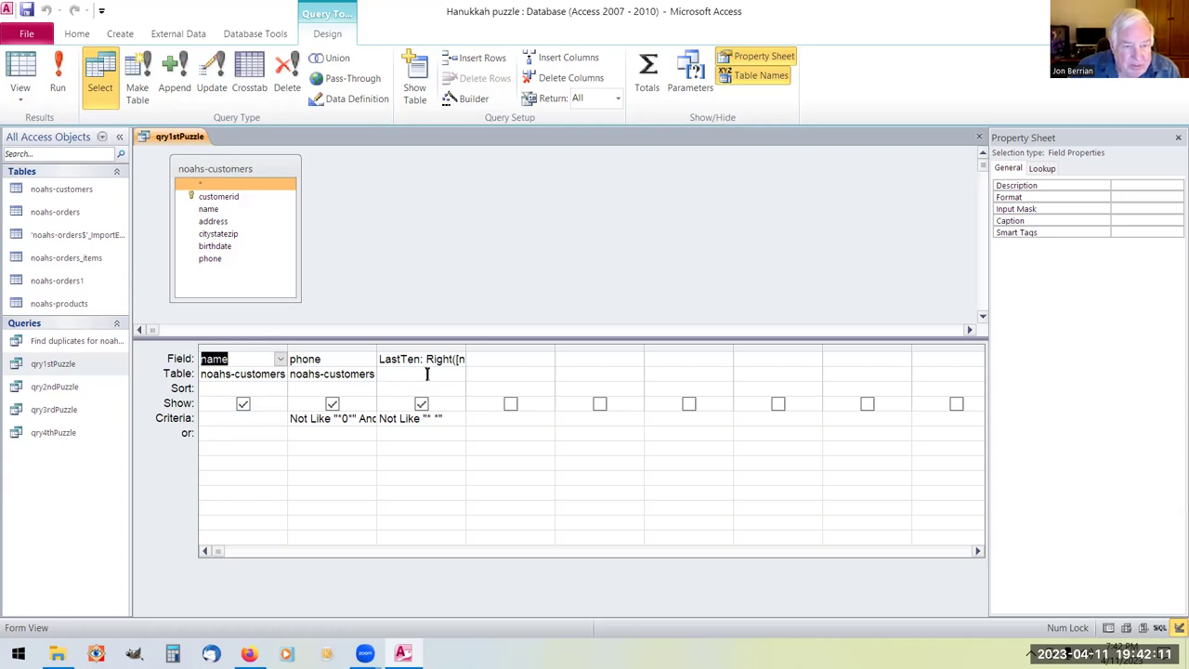
pyautogui.moveTo(465, 341); pyautogui.dragTo(554, 338)
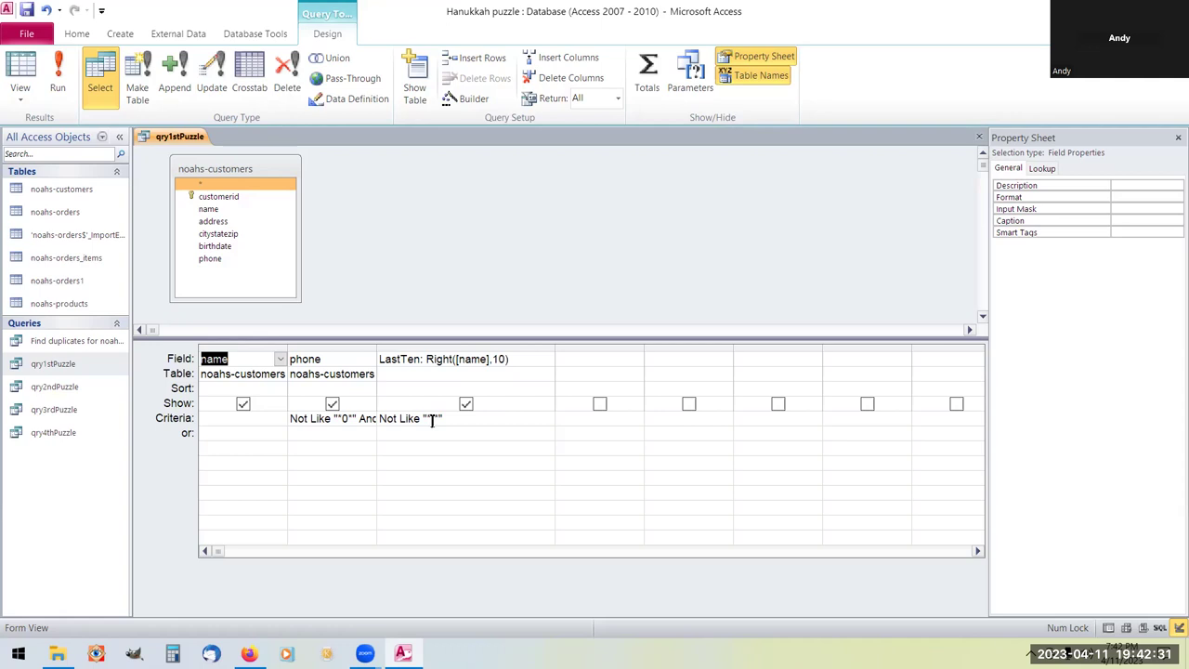
pyautogui.click(370, 357)
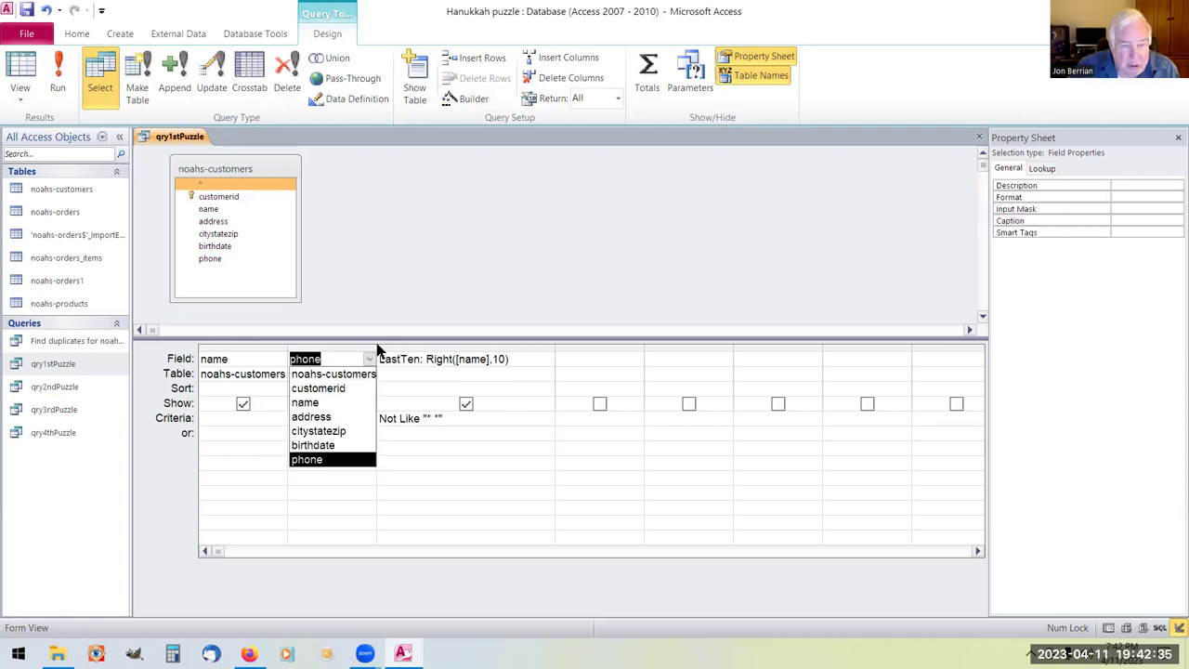
pyautogui.moveTo(377, 350); pyautogui.dragTo(462, 346)
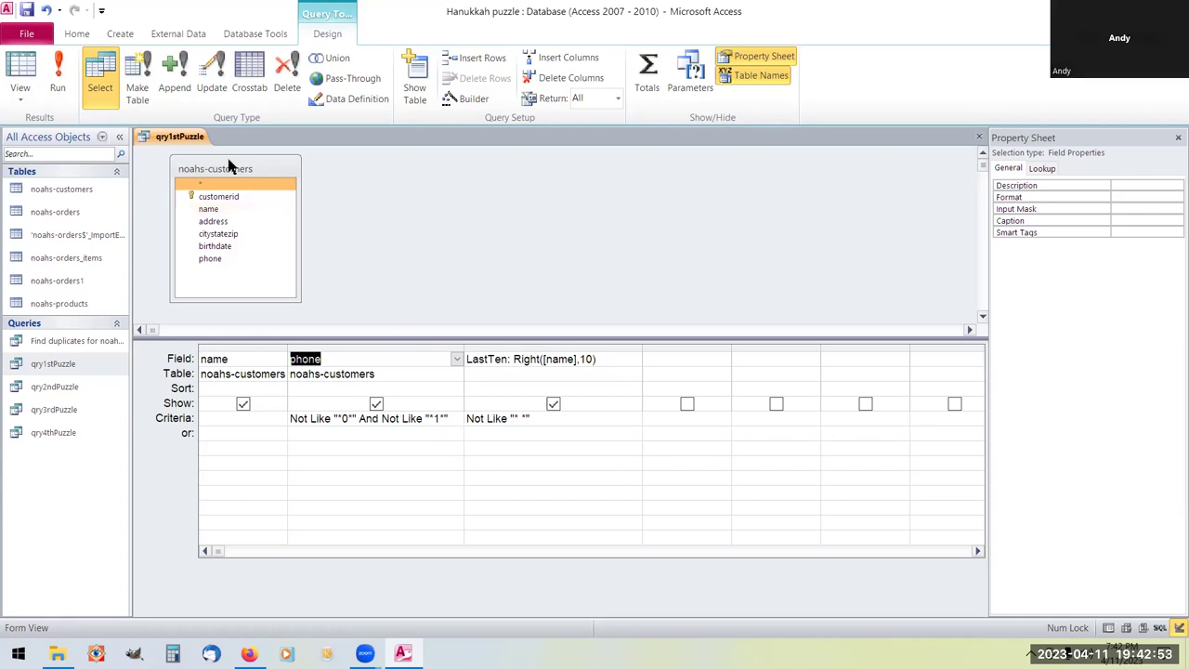
# Show the SQL statement behind qry1stPuzzle and read its SELECT, FROM and WHERE clauses.
pyautogui.rightClick(169, 138)
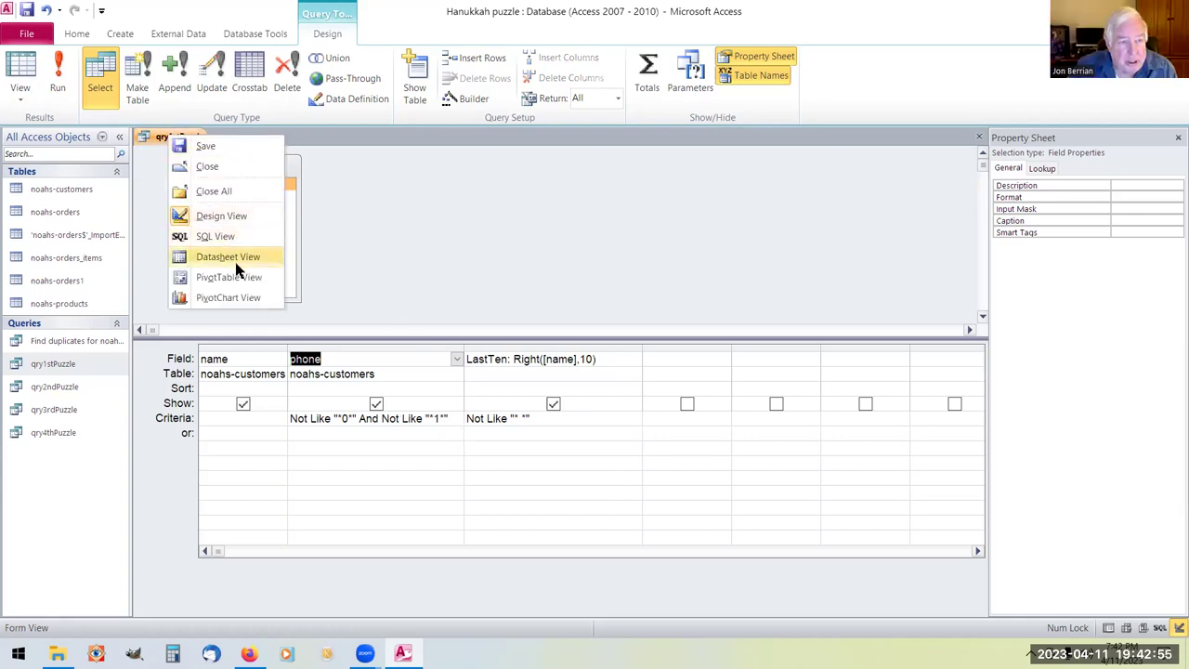
pyautogui.click(407, 217)
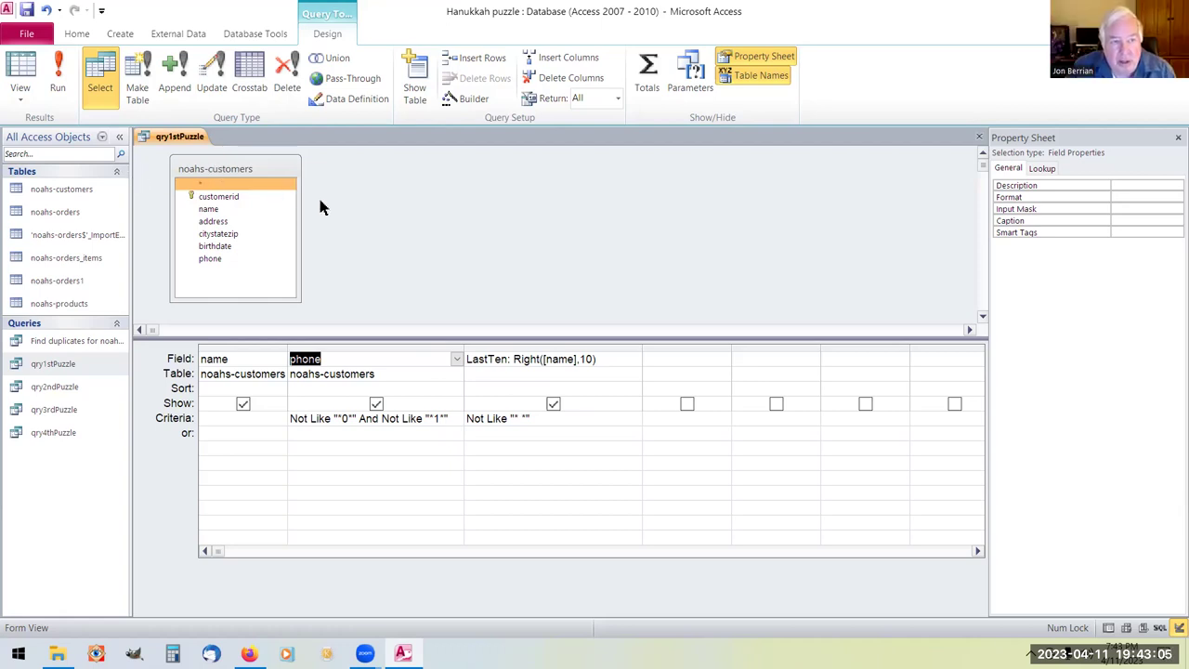
pyautogui.rightClick(366, 194)
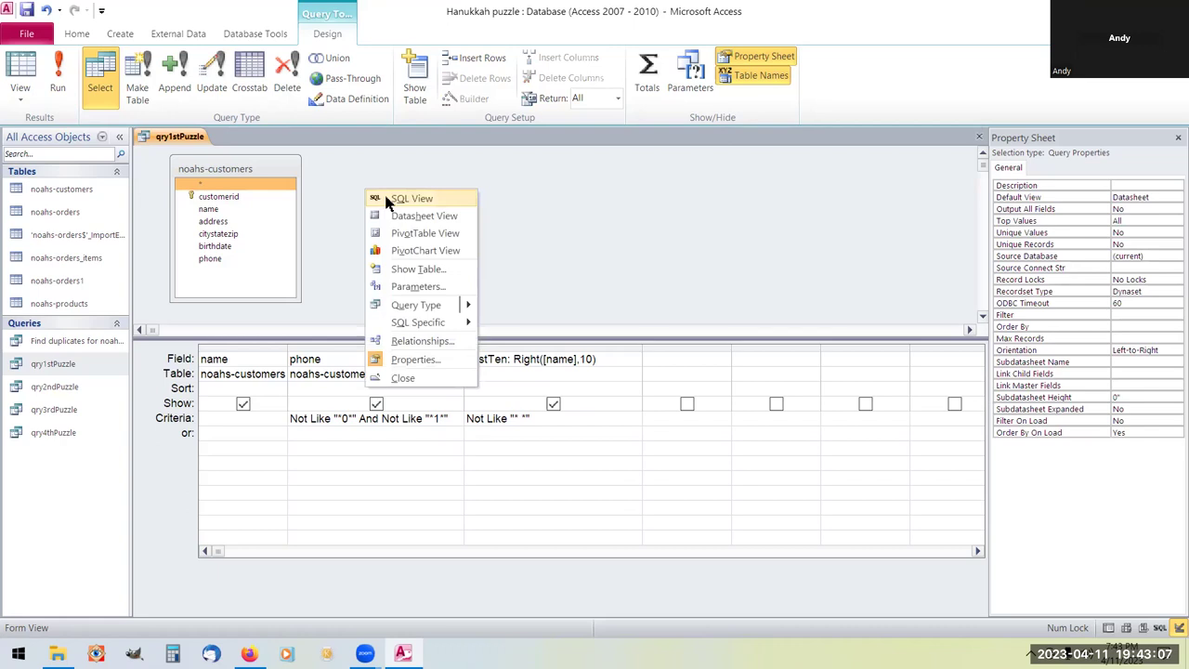
pyautogui.click(388, 200)
pyautogui.click(414, 254)
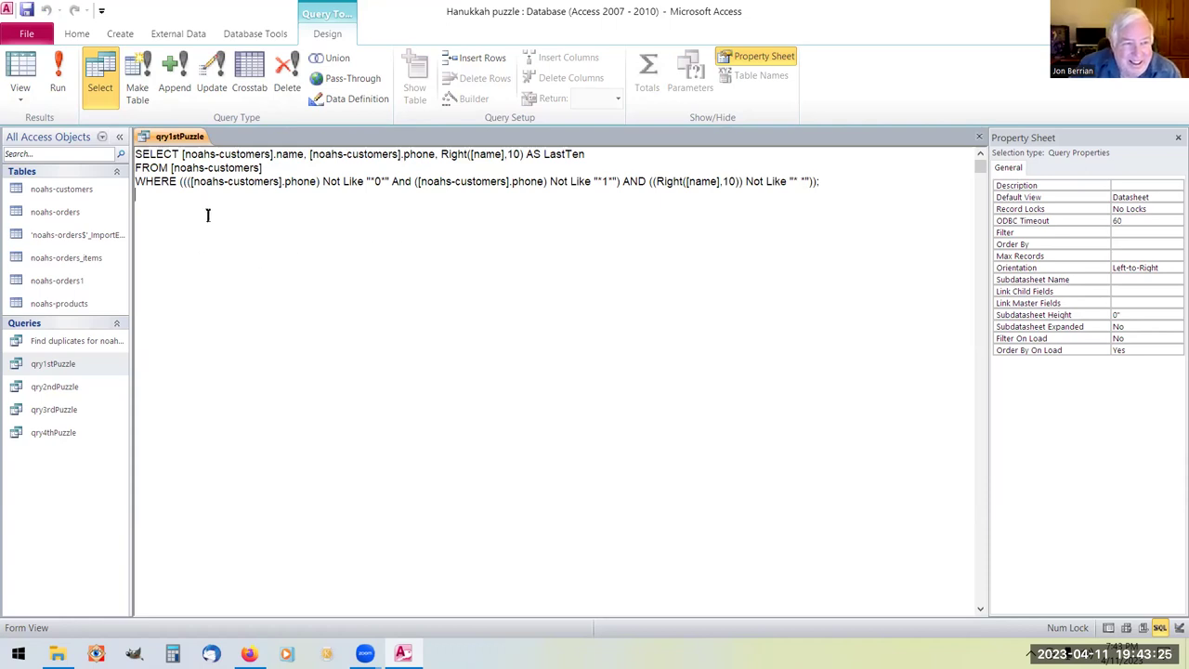
# Return qry1stPuzzle to Design View, display its datasheet, and check the surnames in the LastTen column of several rows.
pyautogui.rightClick(169, 140)
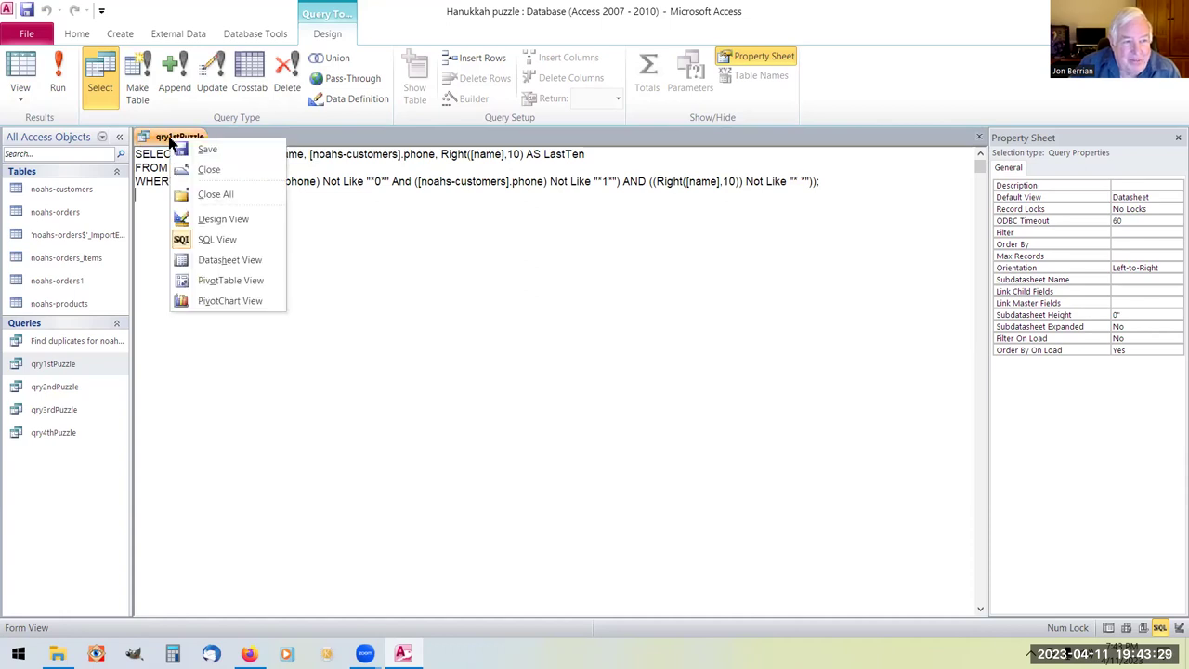
pyautogui.click(211, 222)
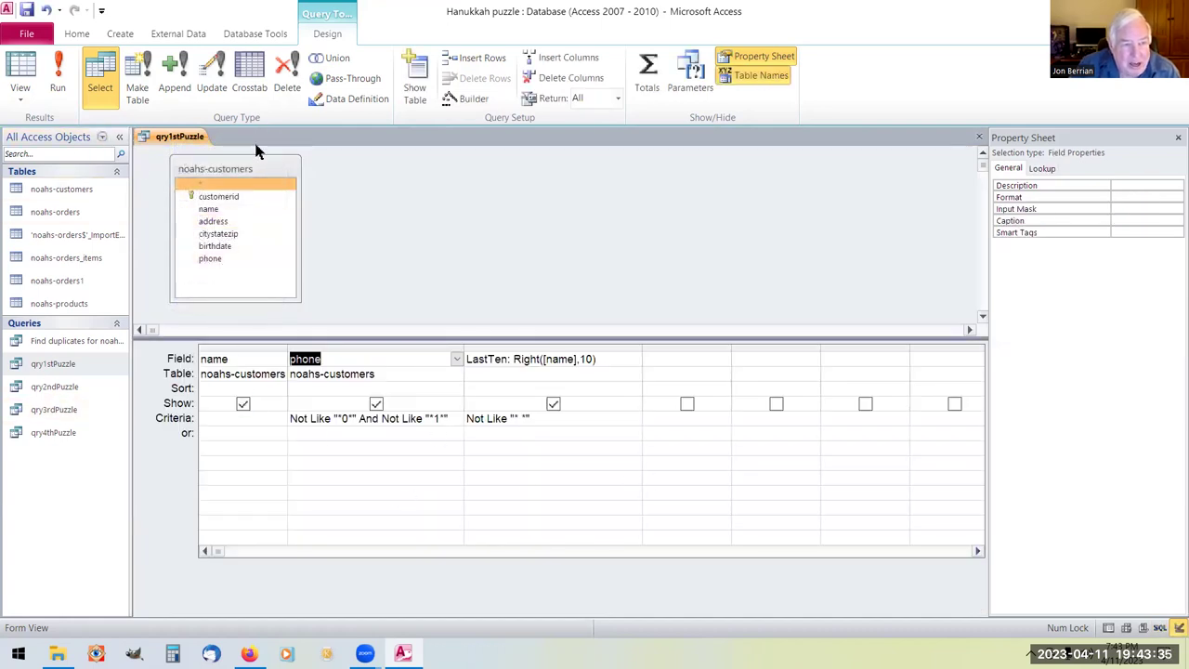
pyautogui.rightClick(198, 139)
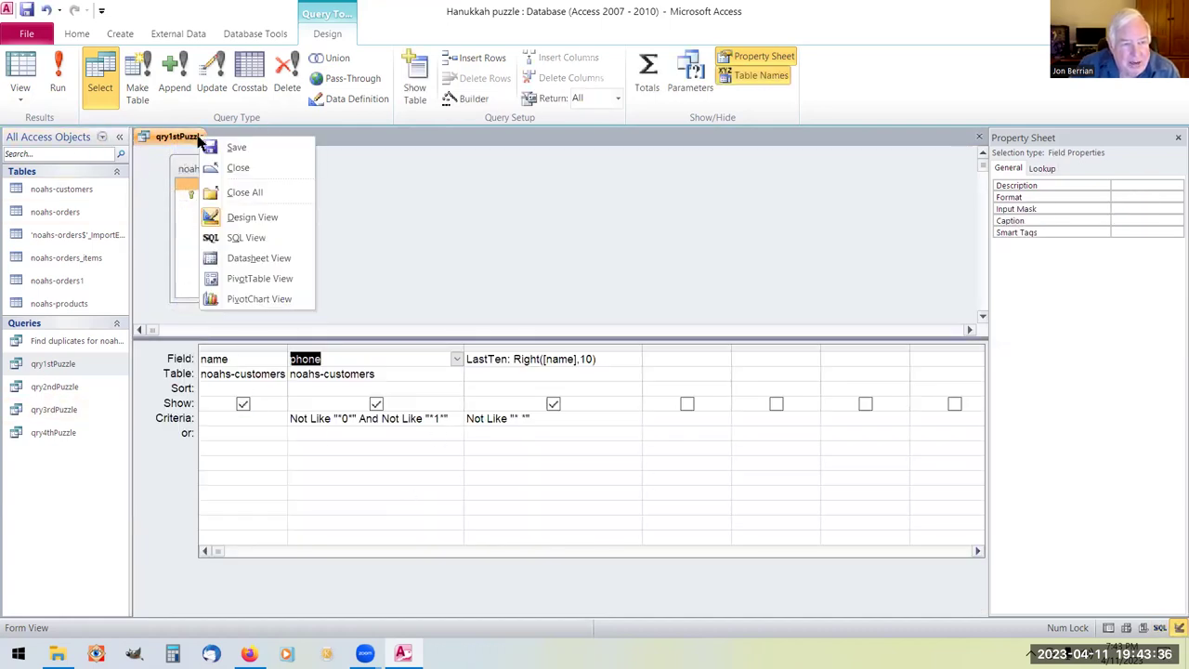
pyautogui.click(243, 255)
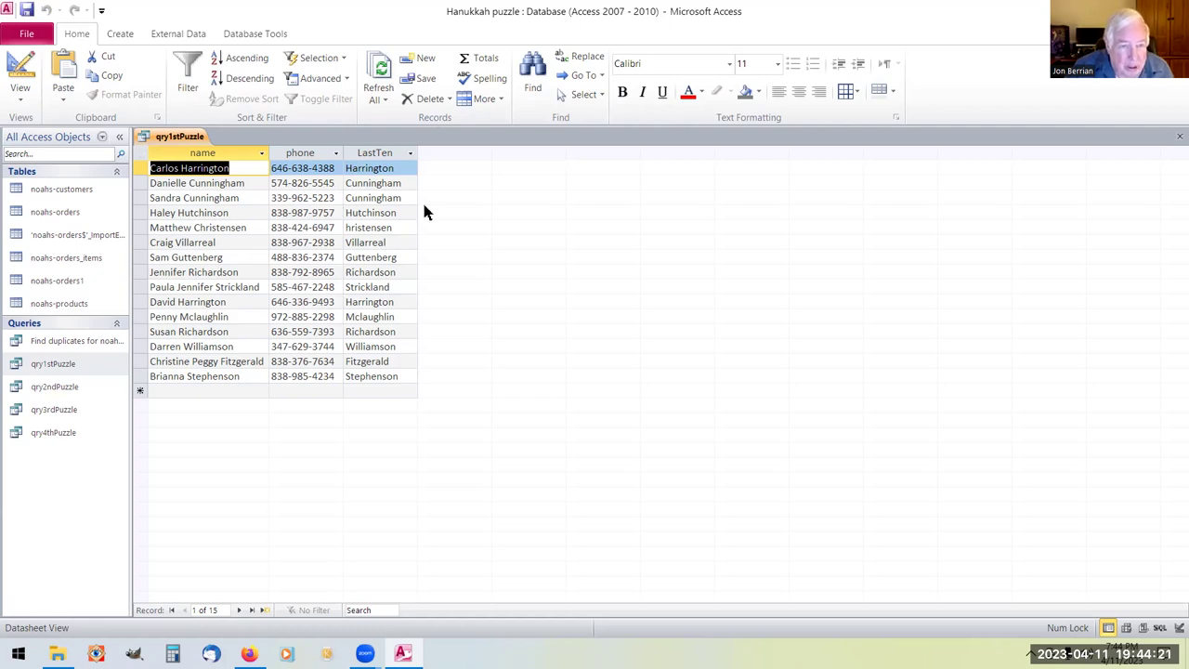
pyautogui.click(404, 289)
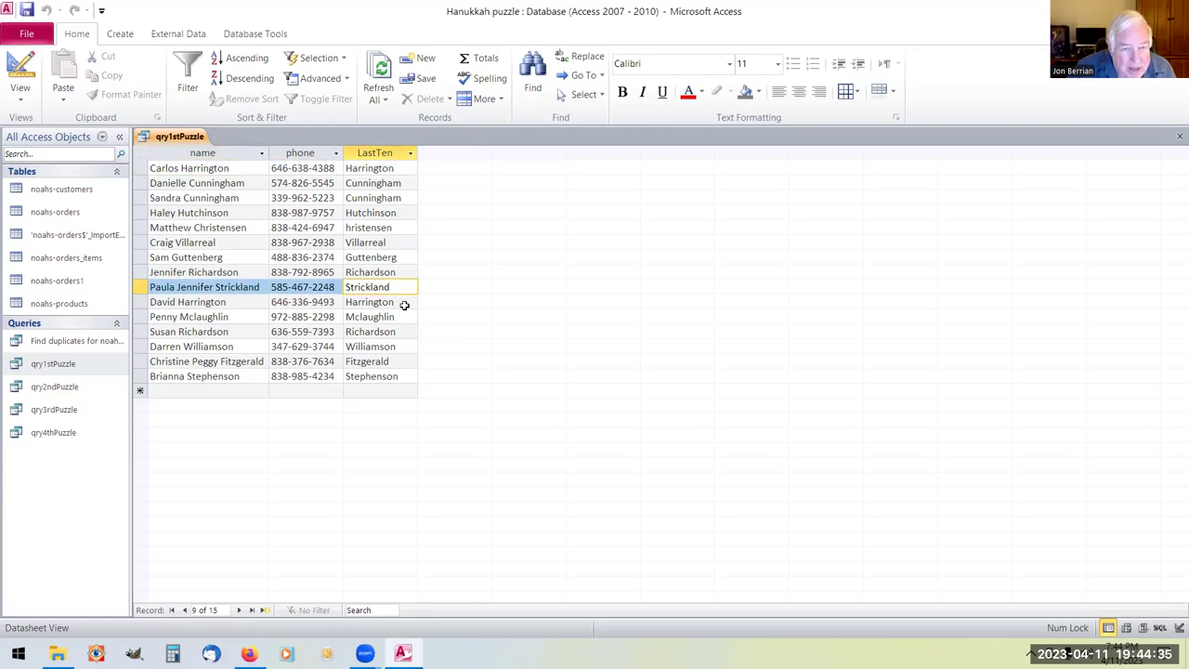
pyautogui.click(412, 362)
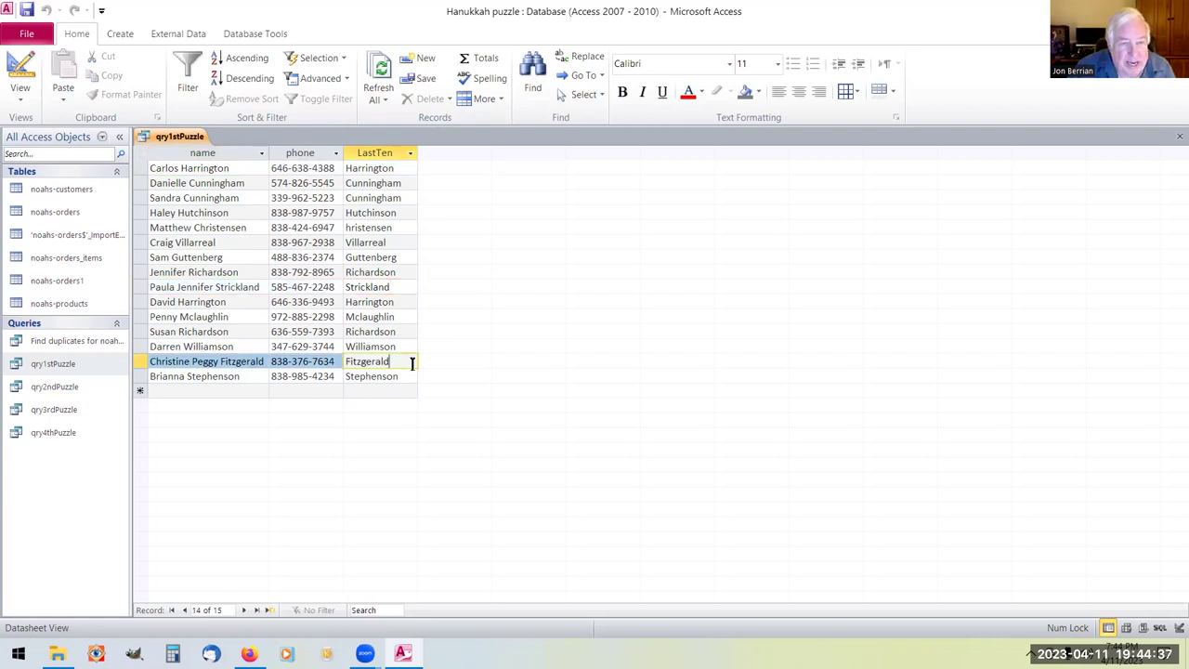
pyautogui.click(406, 259)
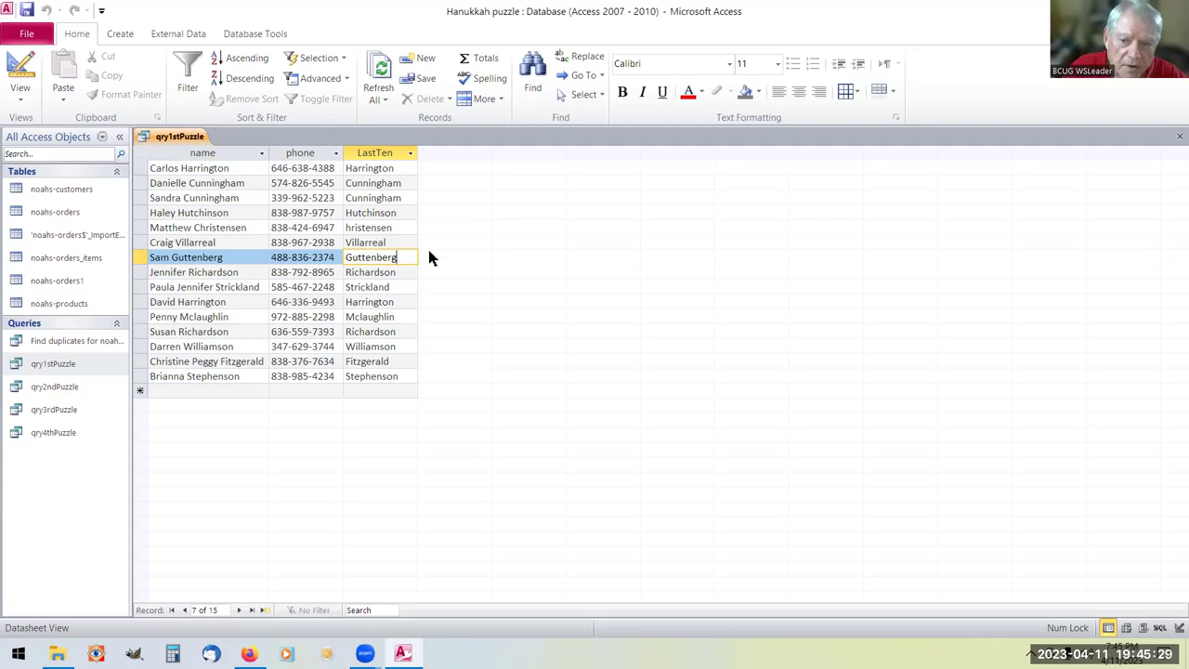
# Review the phone and LastTen criteria of qry1stPuzzle in Design View, and close the query.
pyautogui.rightClick(174, 142)
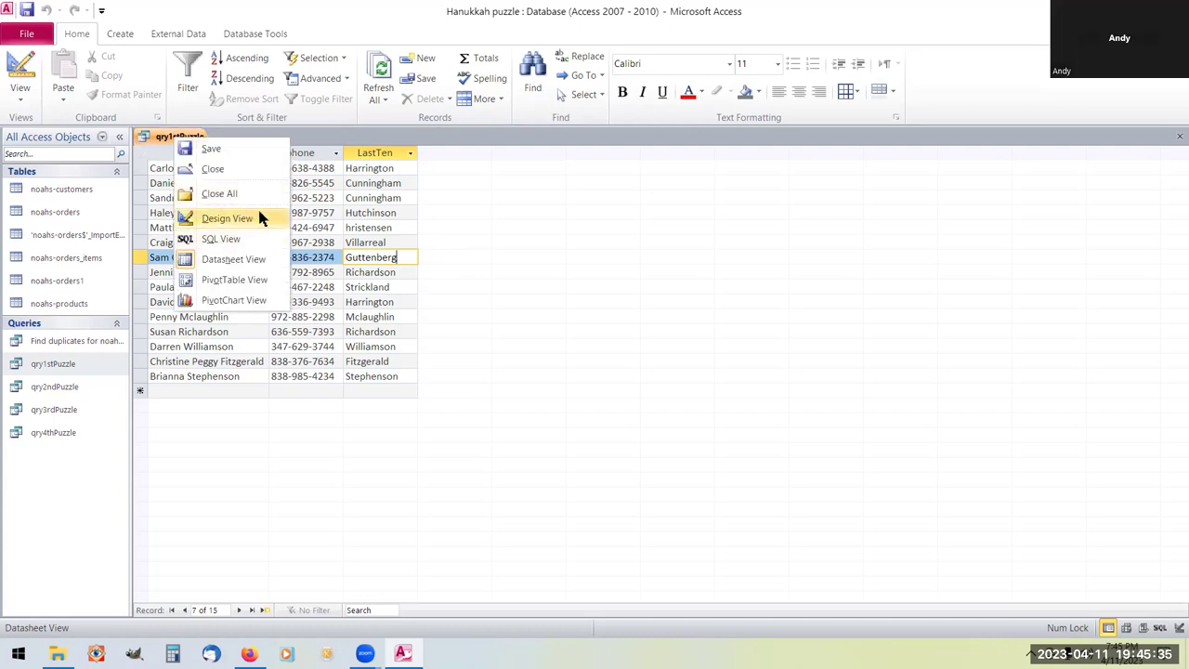
pyautogui.click(226, 217)
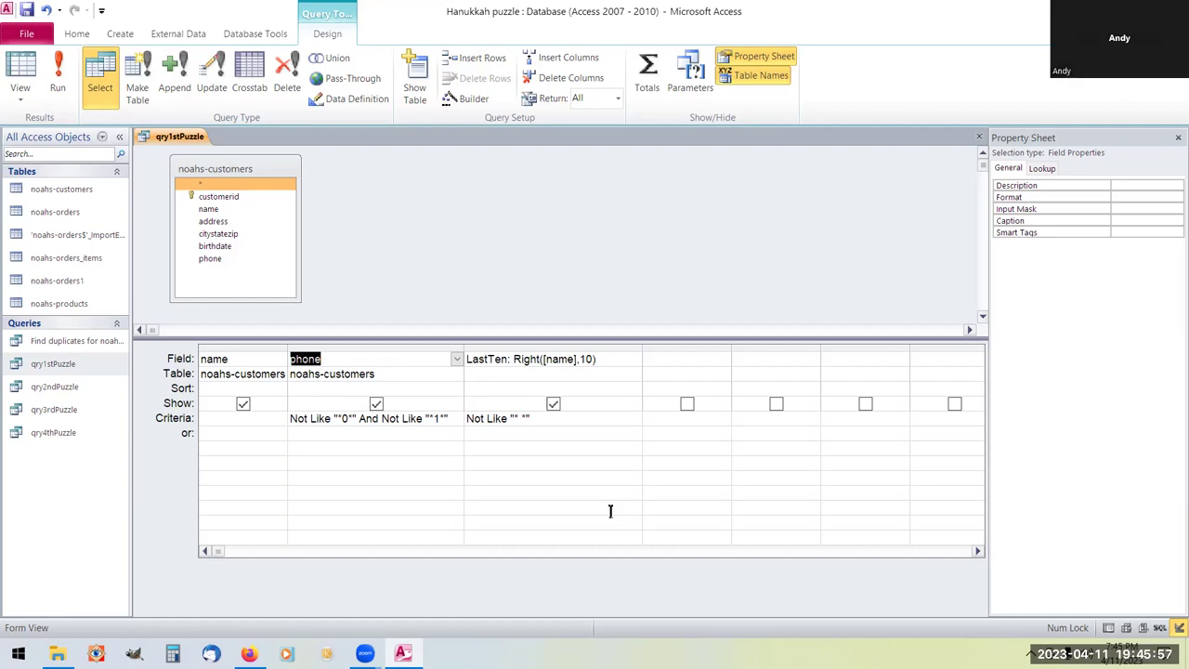
pyautogui.rightClick(190, 144)
pyautogui.click(215, 170)
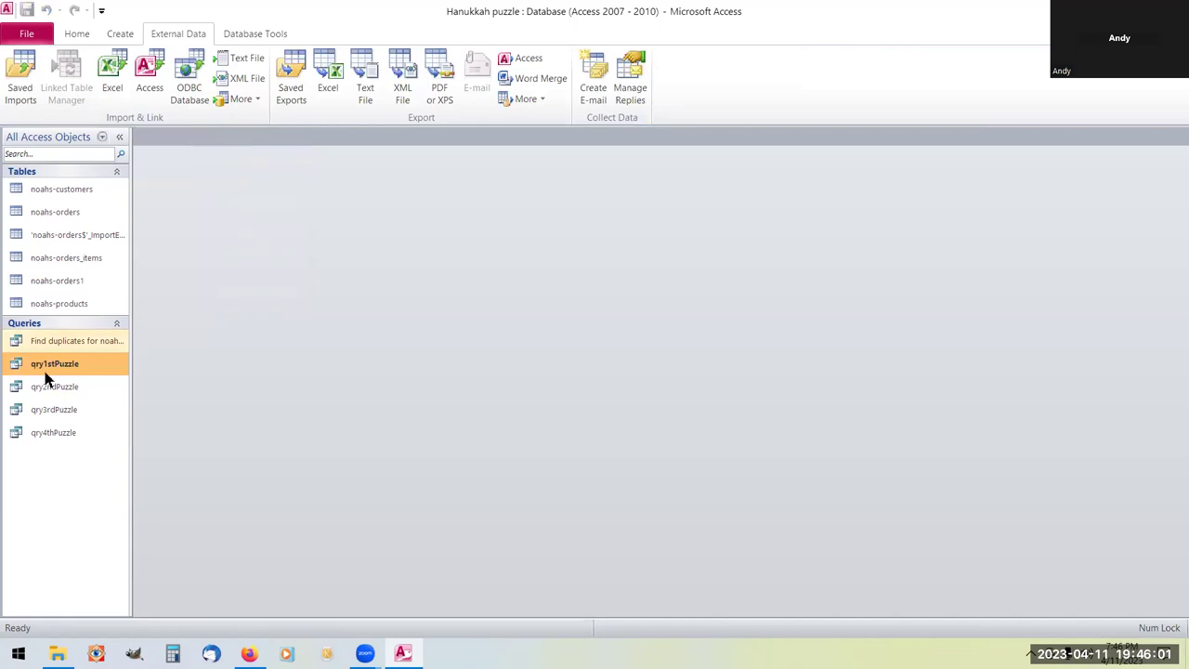
# Create a new query in Design View based on qry1stPuzzle and add its name and phone fields.
pyautogui.click(130, 37)
pyautogui.click(237, 78)
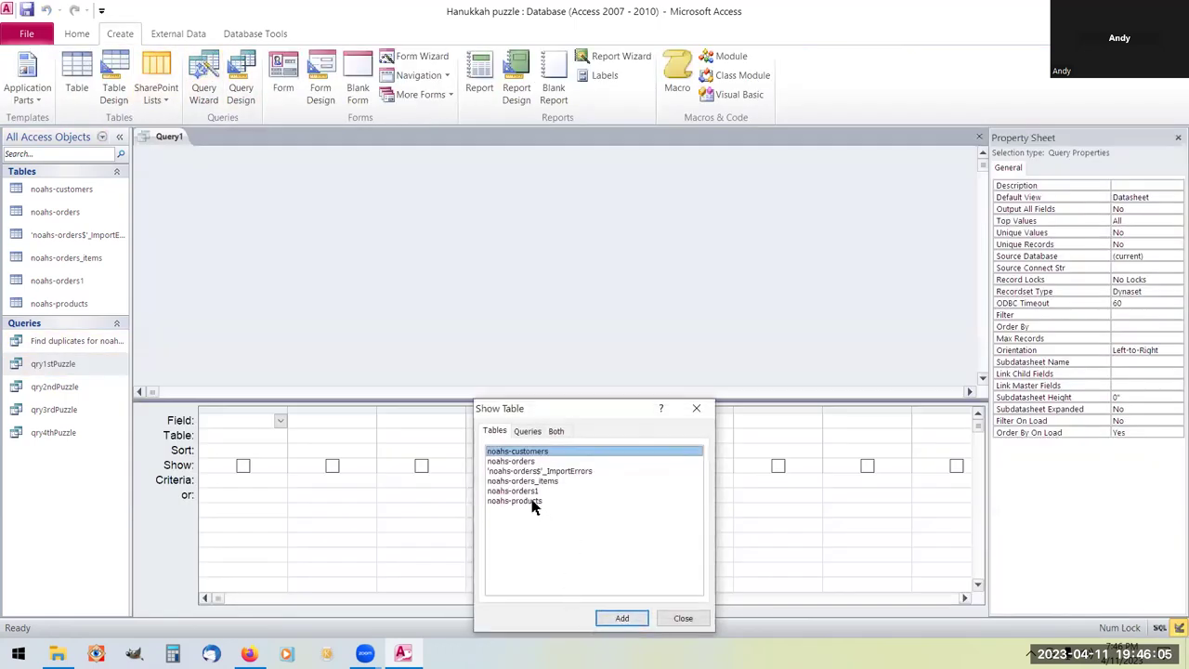
pyautogui.click(527, 431)
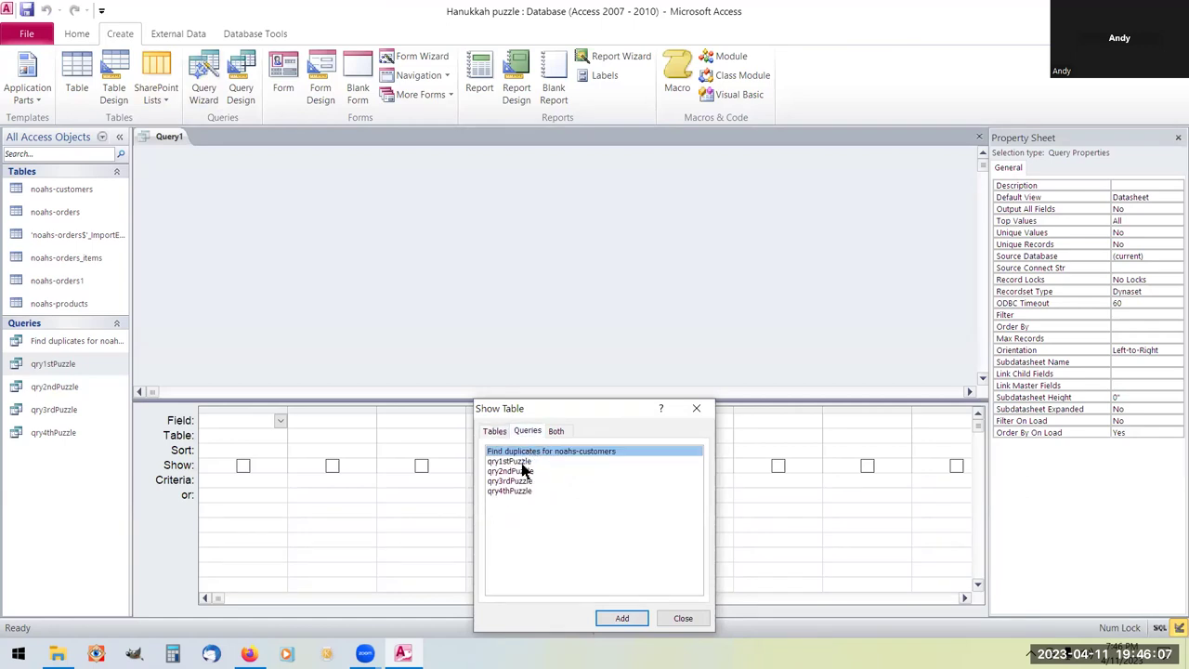
pyautogui.doubleClick(524, 461)
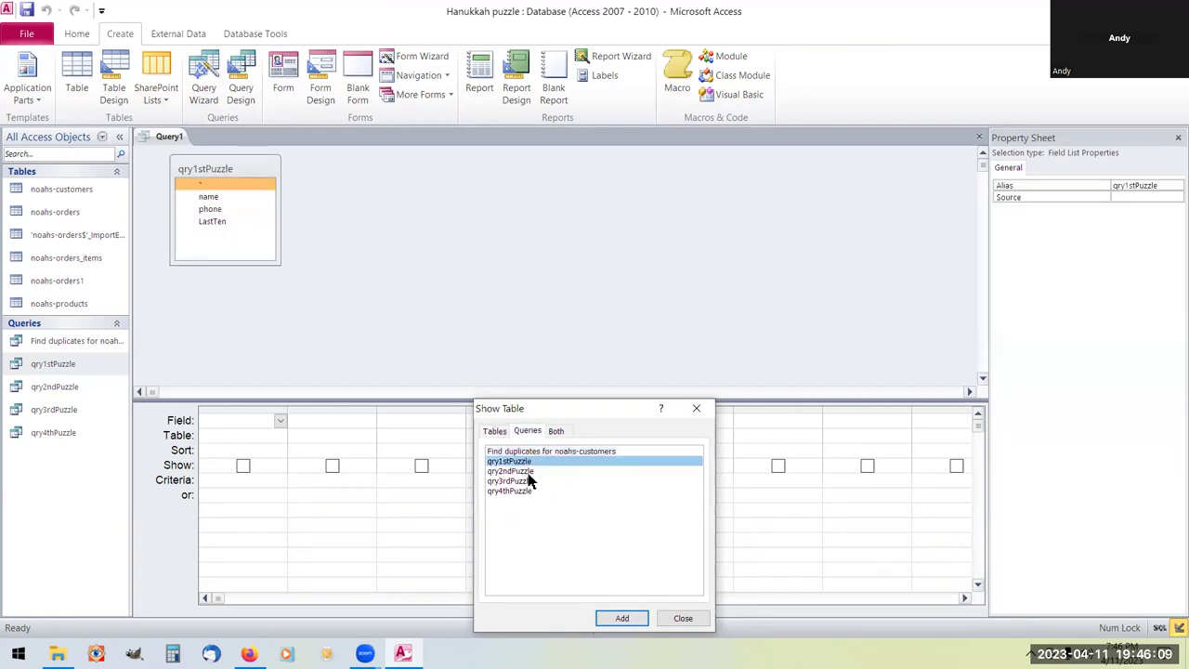
pyautogui.click(683, 619)
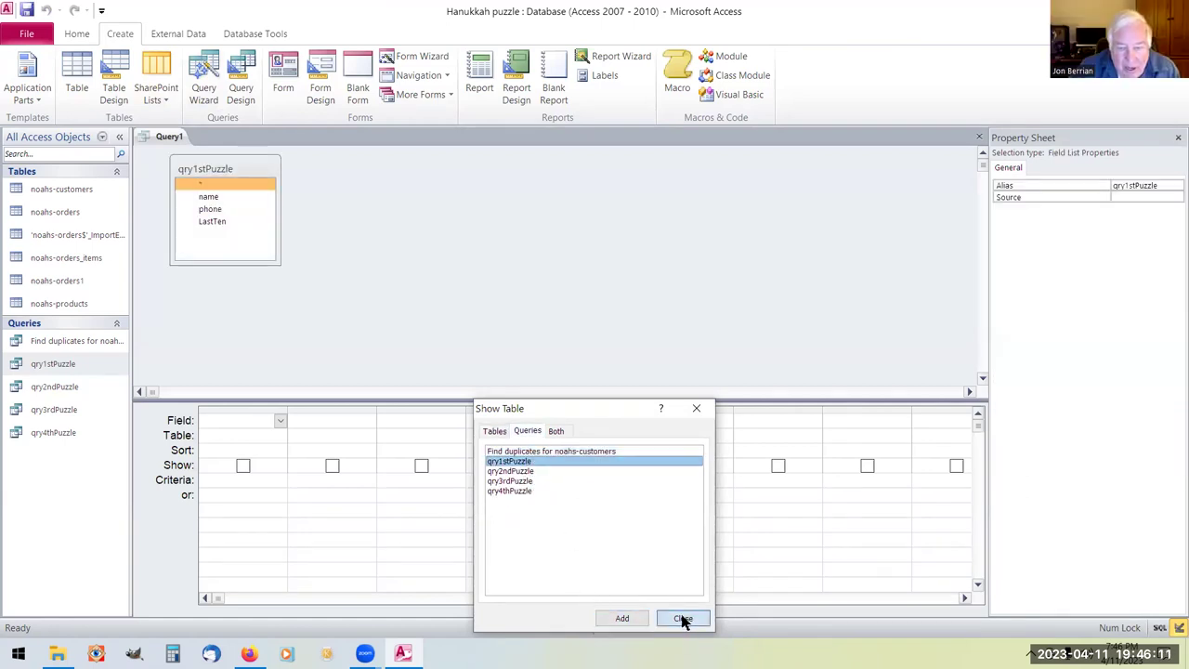
pyautogui.doubleClick(205, 196)
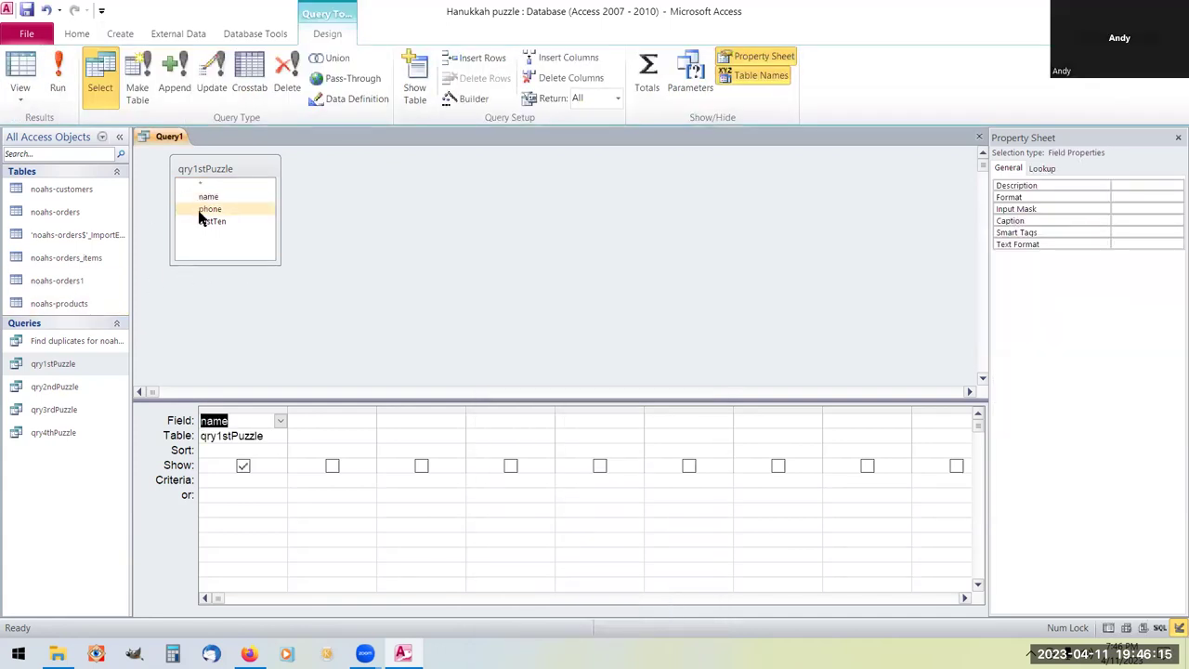
pyautogui.doubleClick(206, 210)
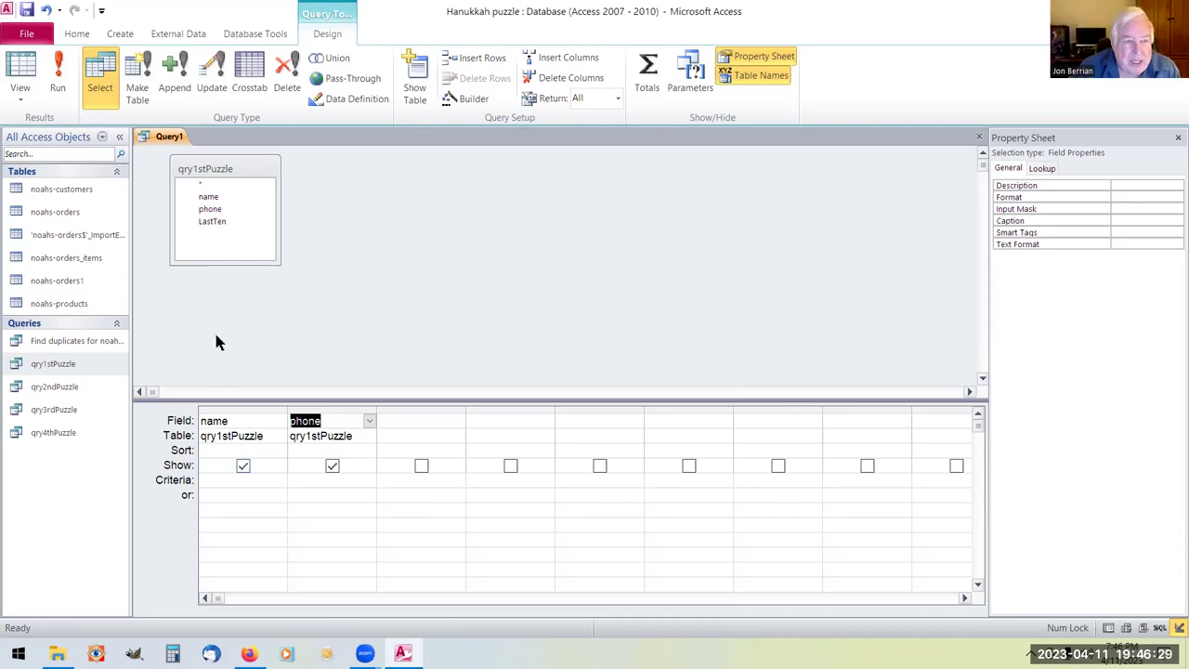
# Add the LastTen field to the query with the criterion Not Like "*n" and display the resulting datasheet.
pyautogui.doubleClick(214, 224)
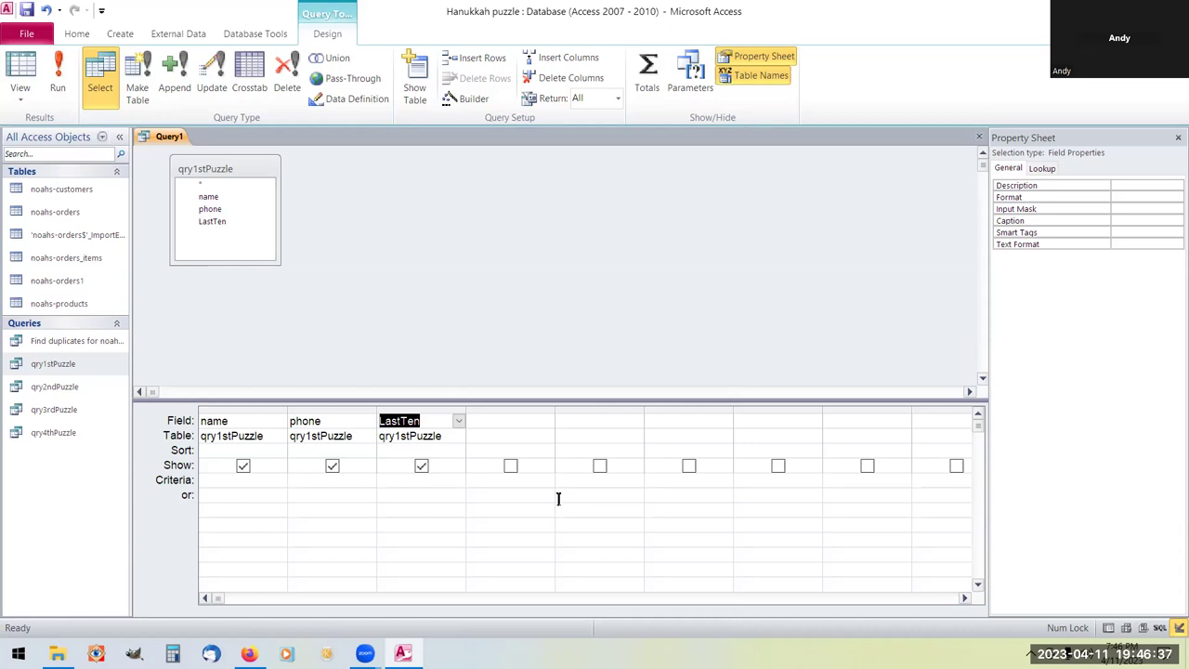
pyautogui.click(444, 479)
pyautogui.write('not lik')
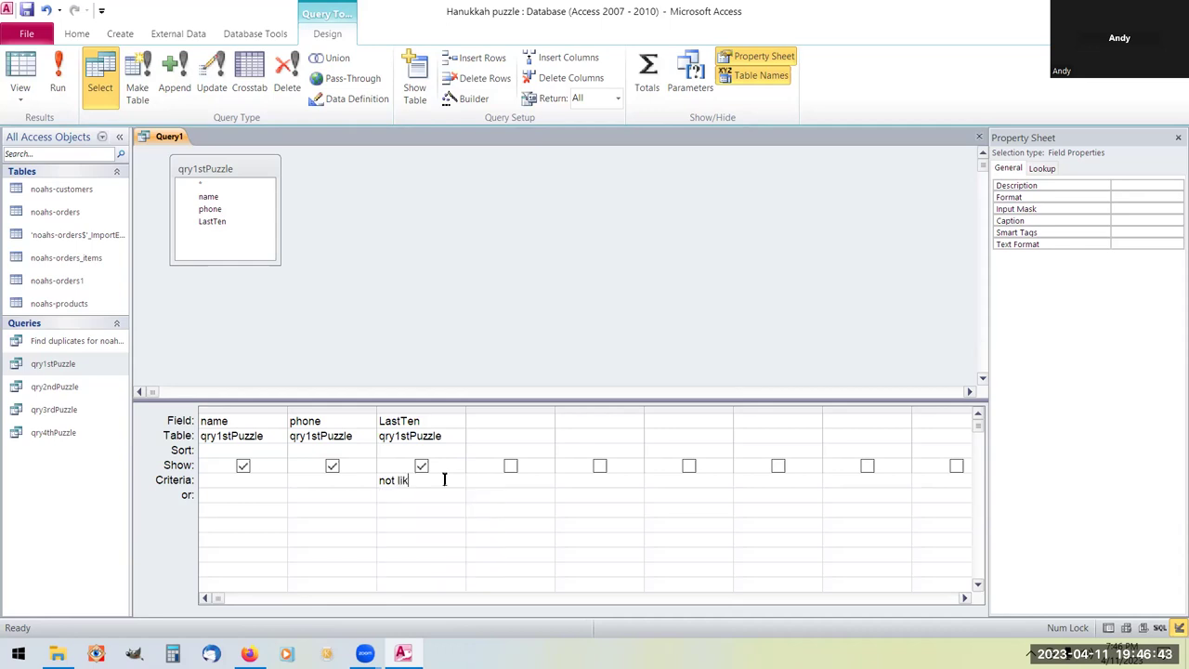
pyautogui.write('e "')
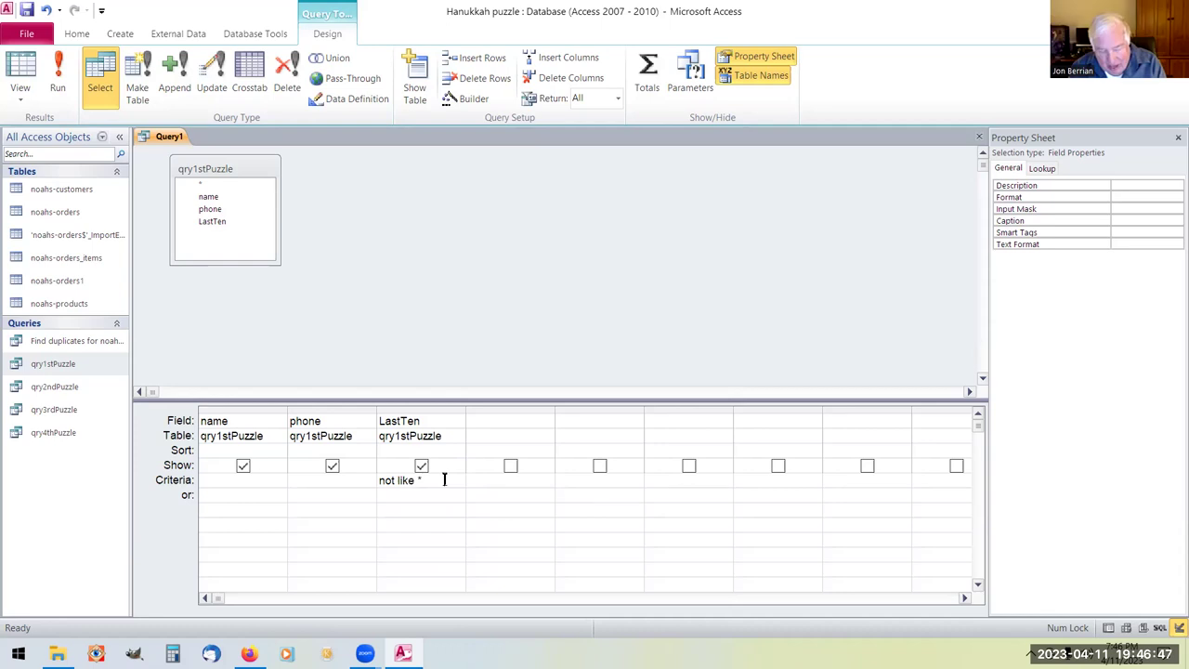
pyautogui.press('BackSpace')
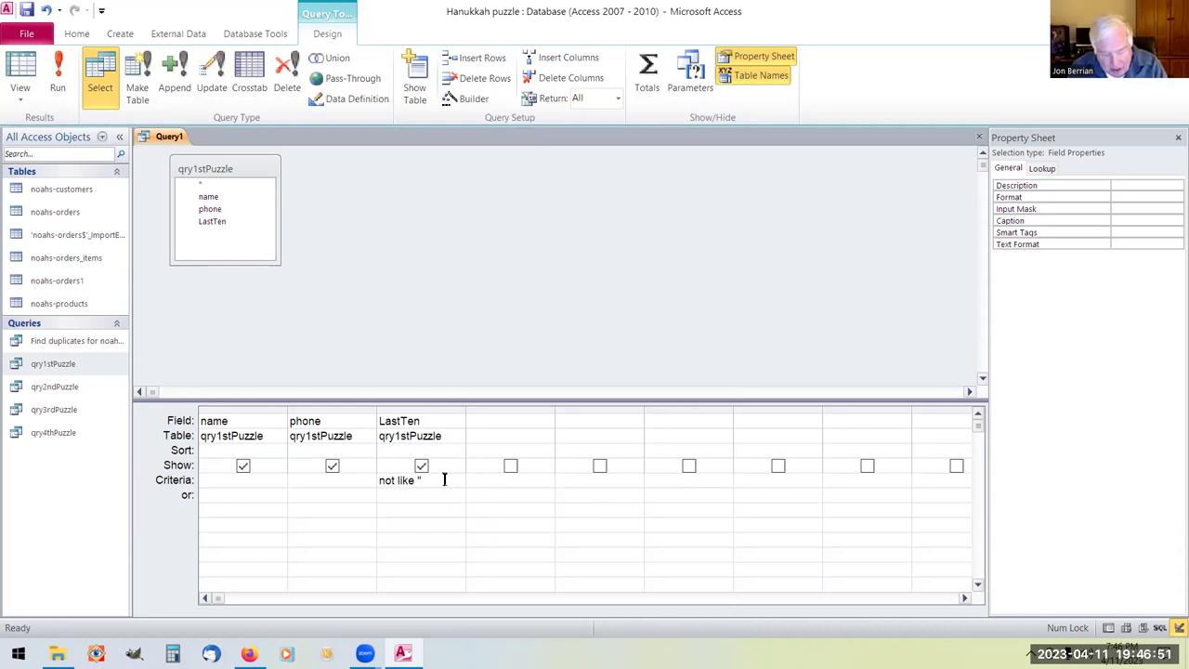
pyautogui.write('"')
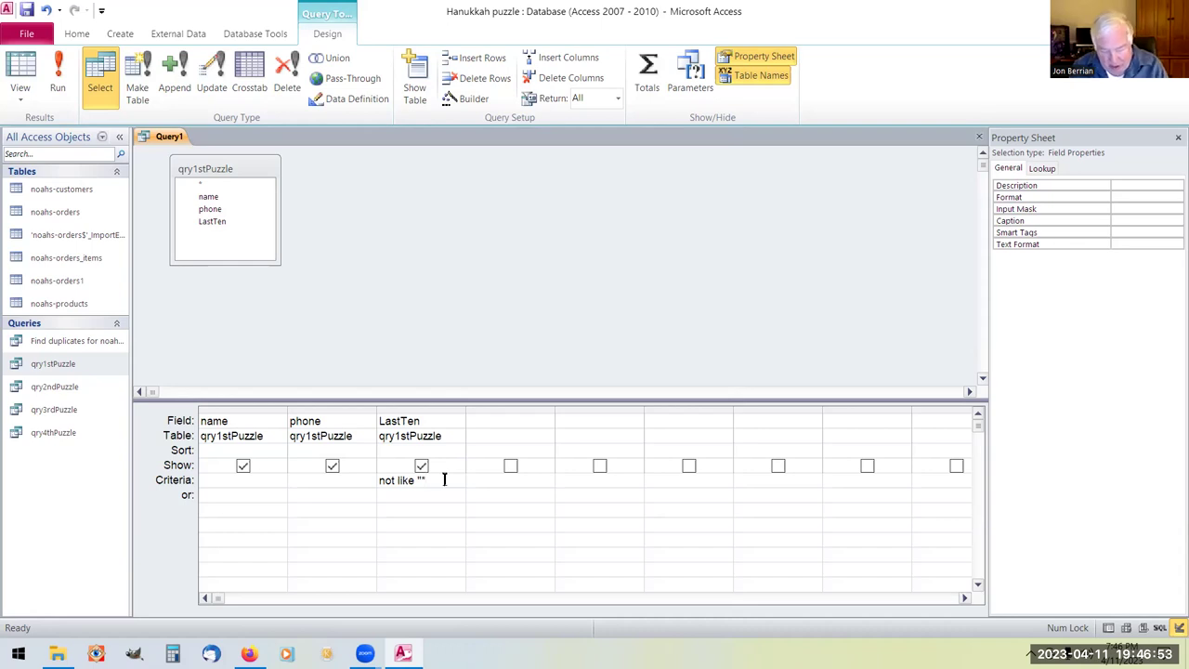
pyautogui.write('*n')
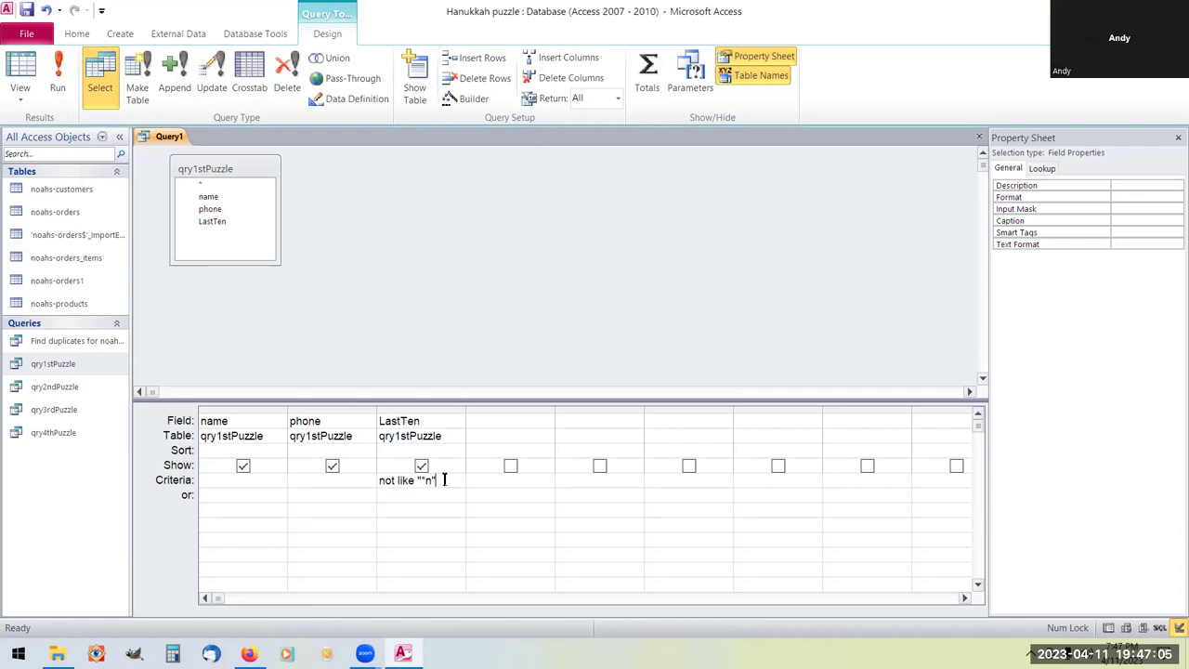
pyautogui.rightClick(170, 136)
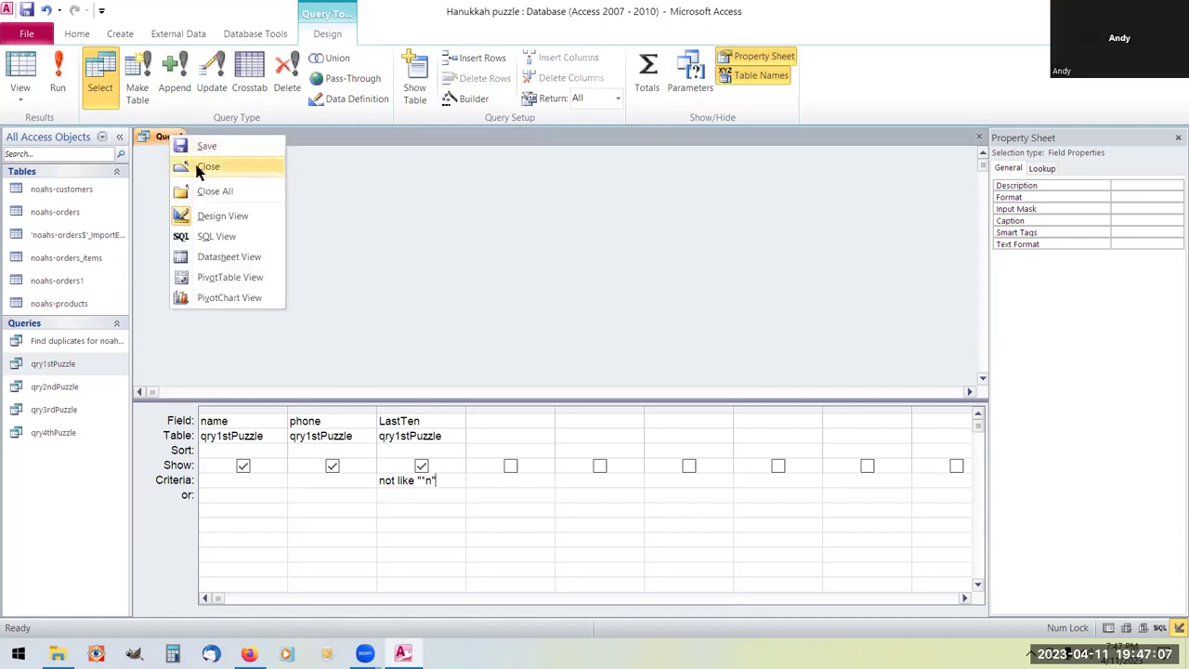
pyautogui.click(260, 264)
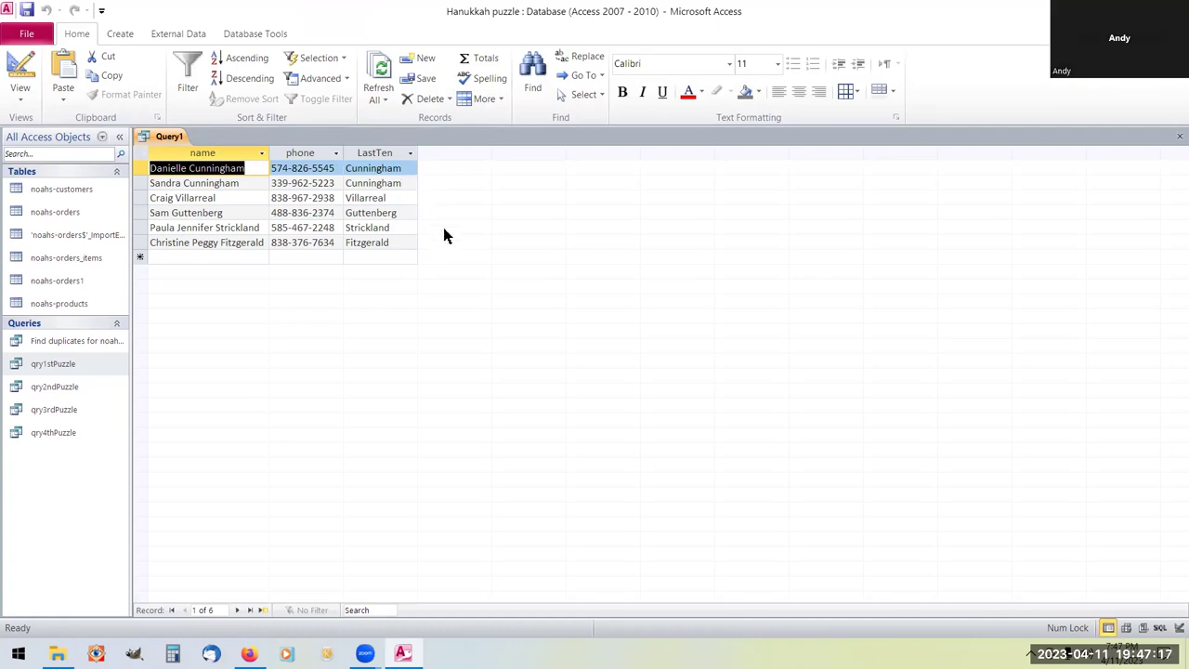
# Extend the LastTen criterion in Design View with Or Not Like "*m", and display the query's datasheet.
pyautogui.rightClick(169, 137)
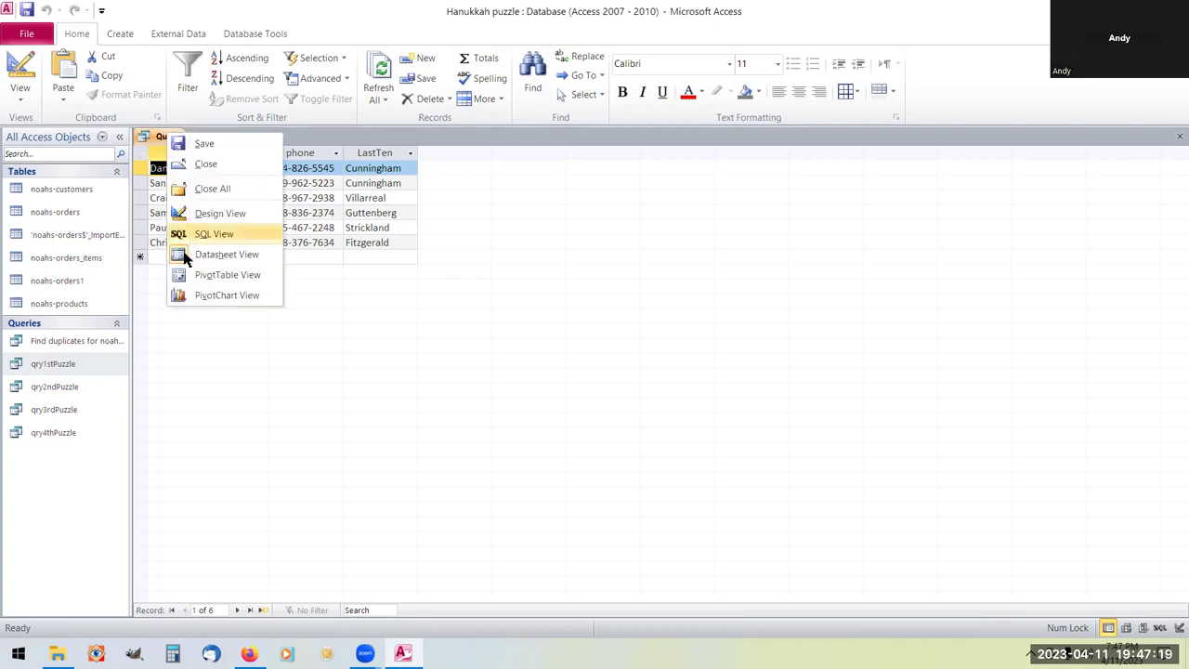
pyautogui.click(218, 214)
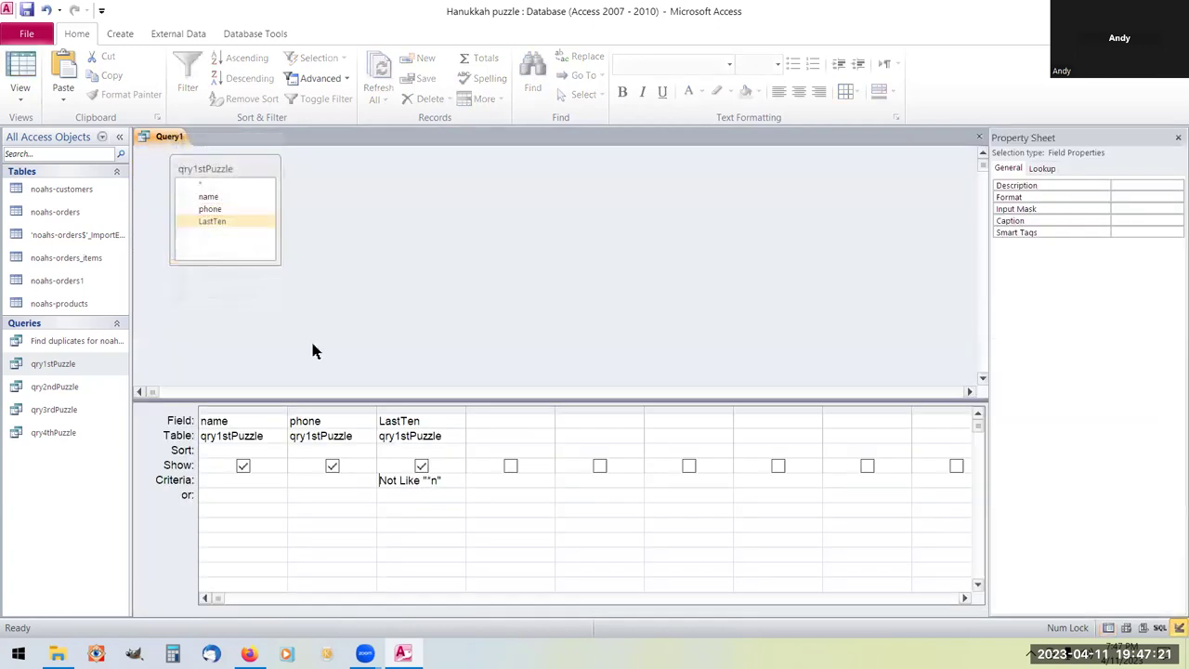
pyautogui.click(456, 479)
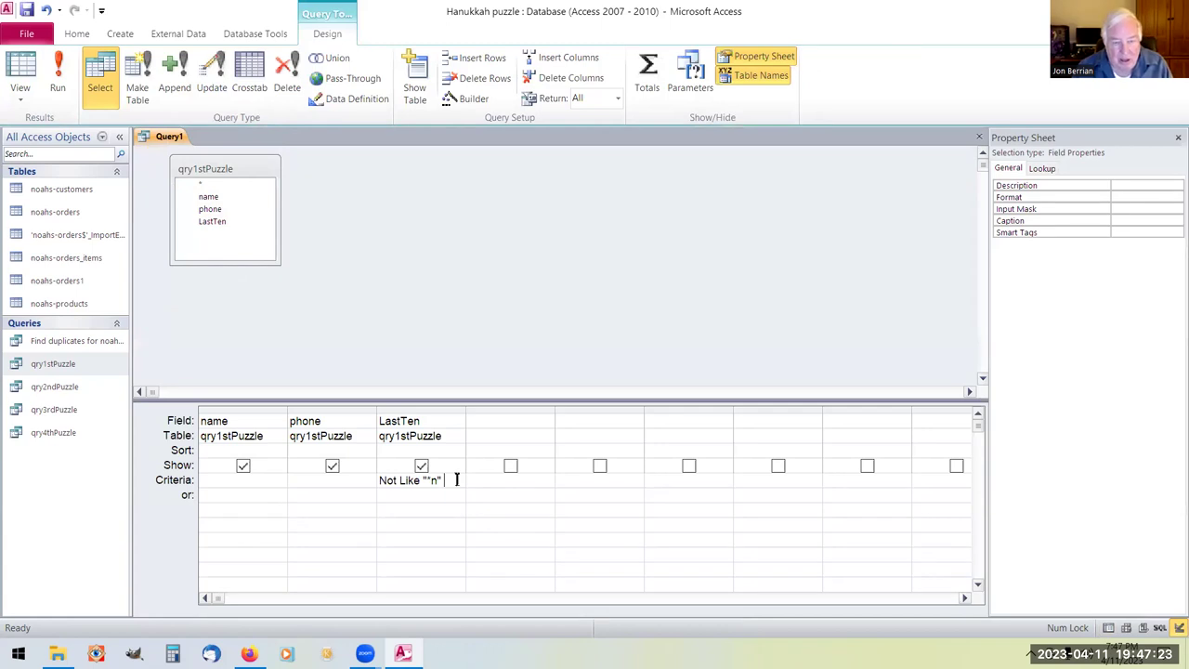
pyautogui.write('or')
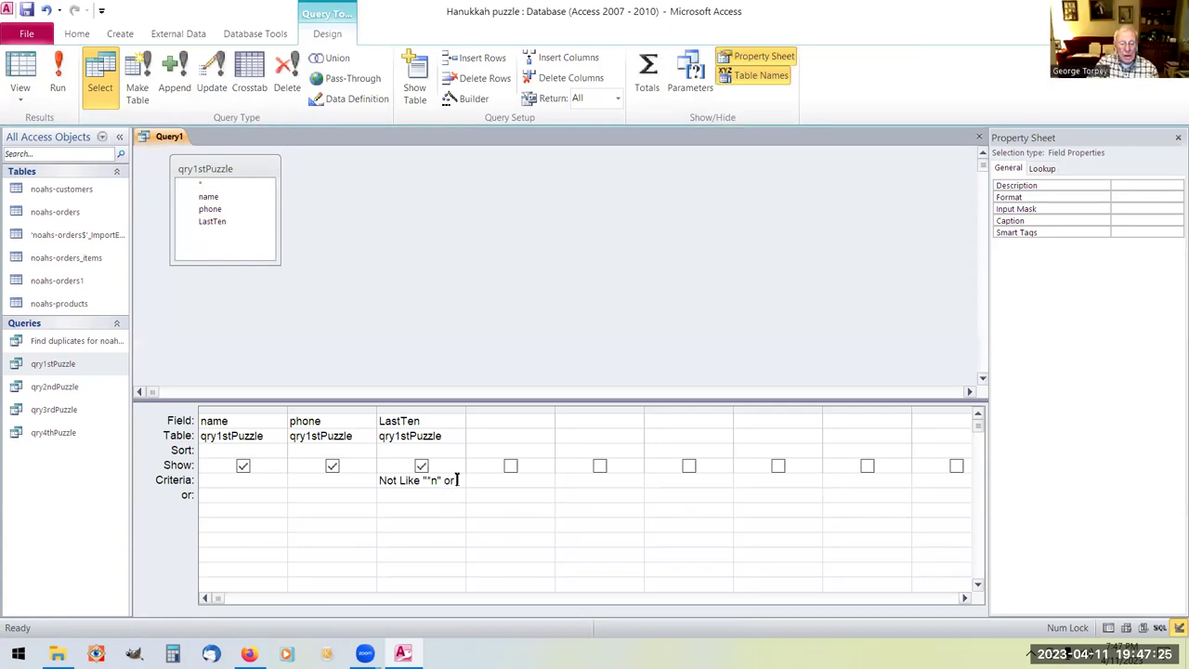
pyautogui.write(' not li')
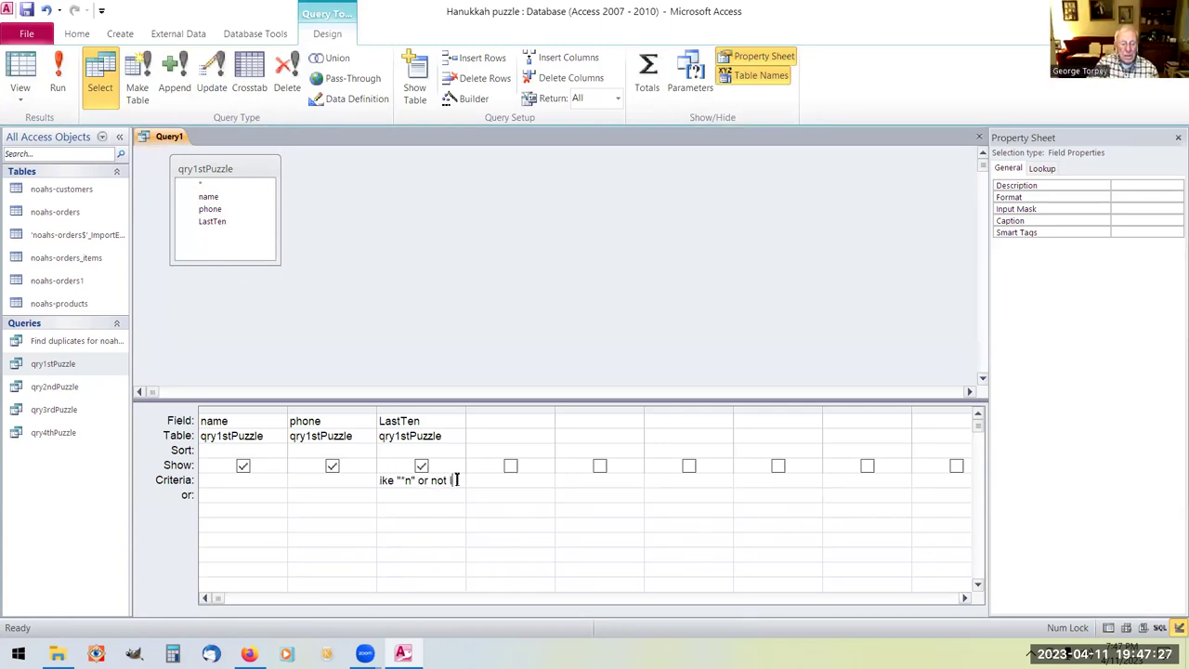
pyautogui.write('ke "')
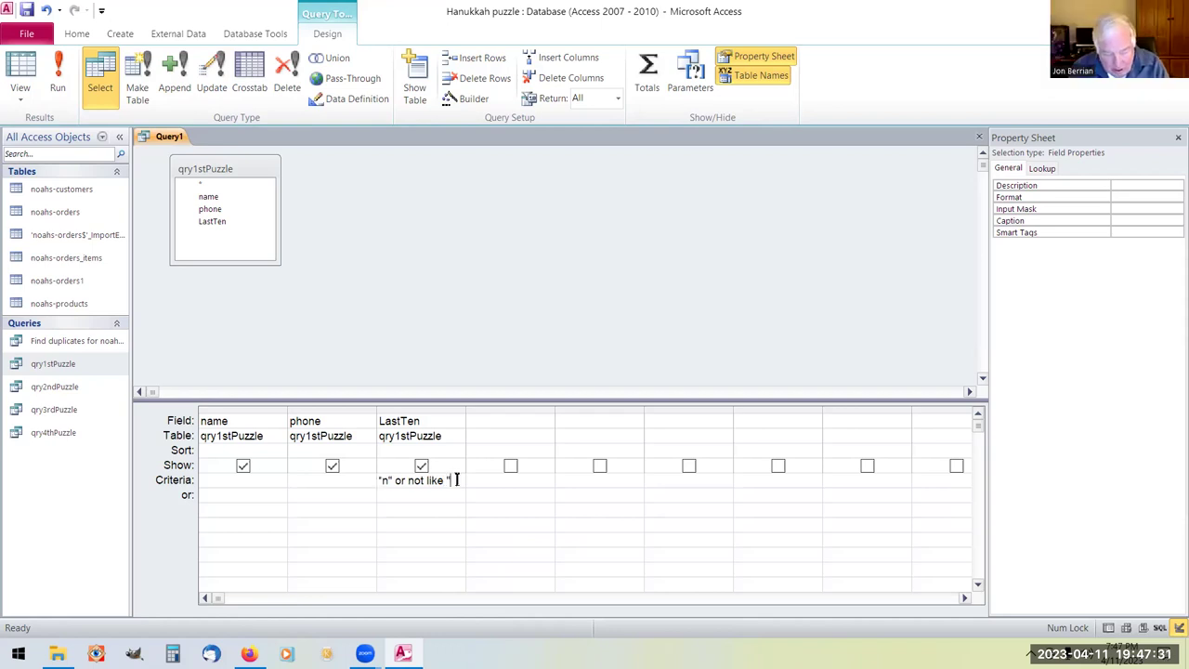
pyautogui.write('"')
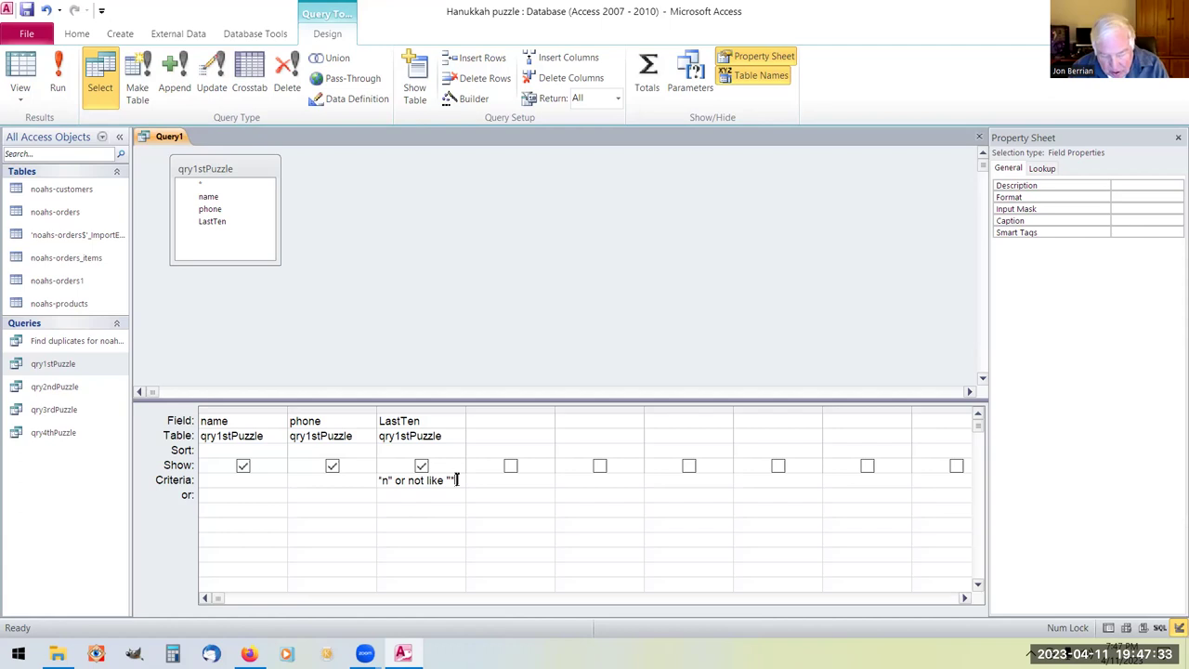
pyautogui.press('Left')
pyautogui.write('*')
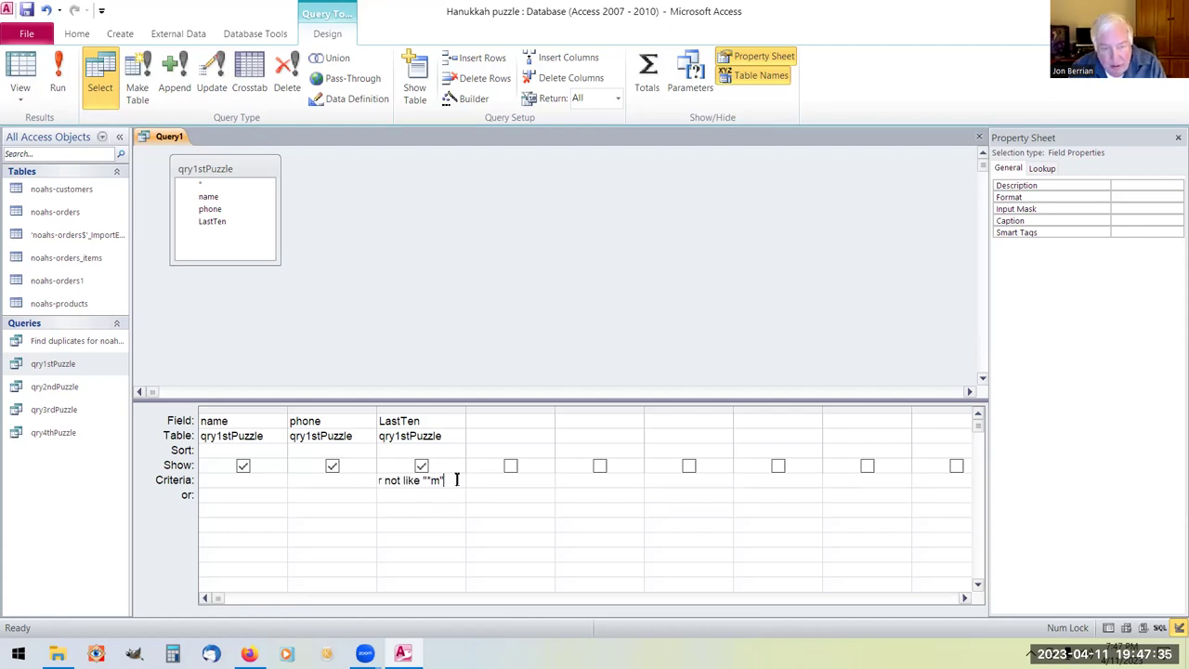
pyautogui.rightClick(164, 137)
pyautogui.click(216, 259)
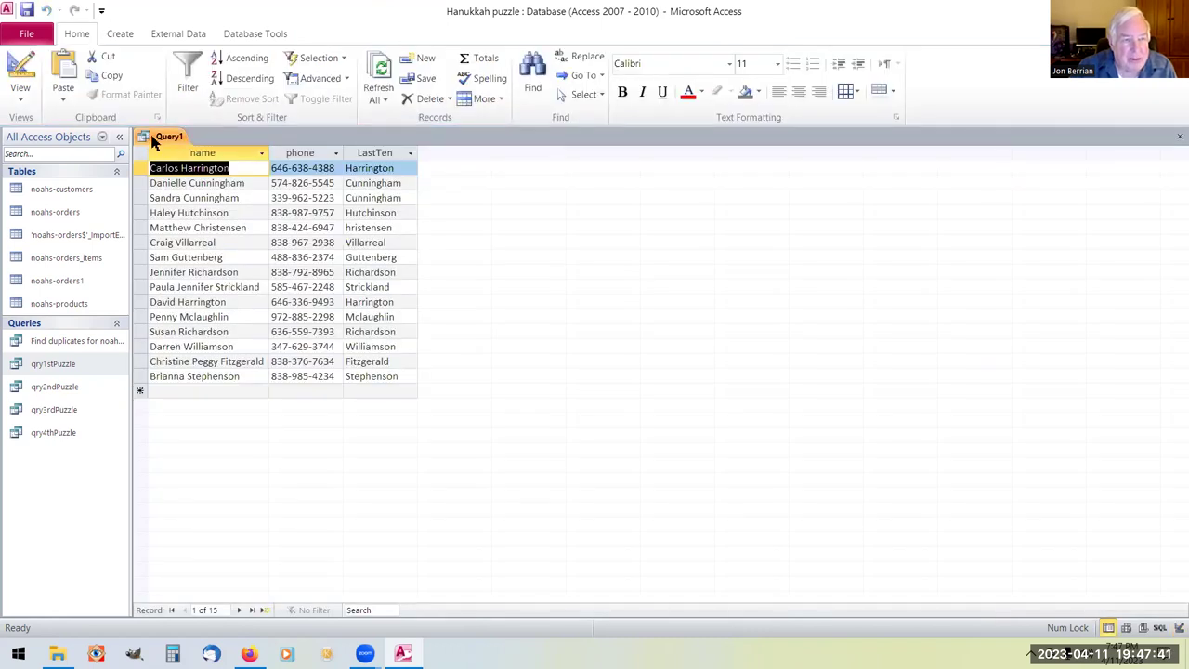
# Replace Or with And between the two Not Like conditions on LastTen, and display the query's datasheet.
pyautogui.rightClick(170, 140)
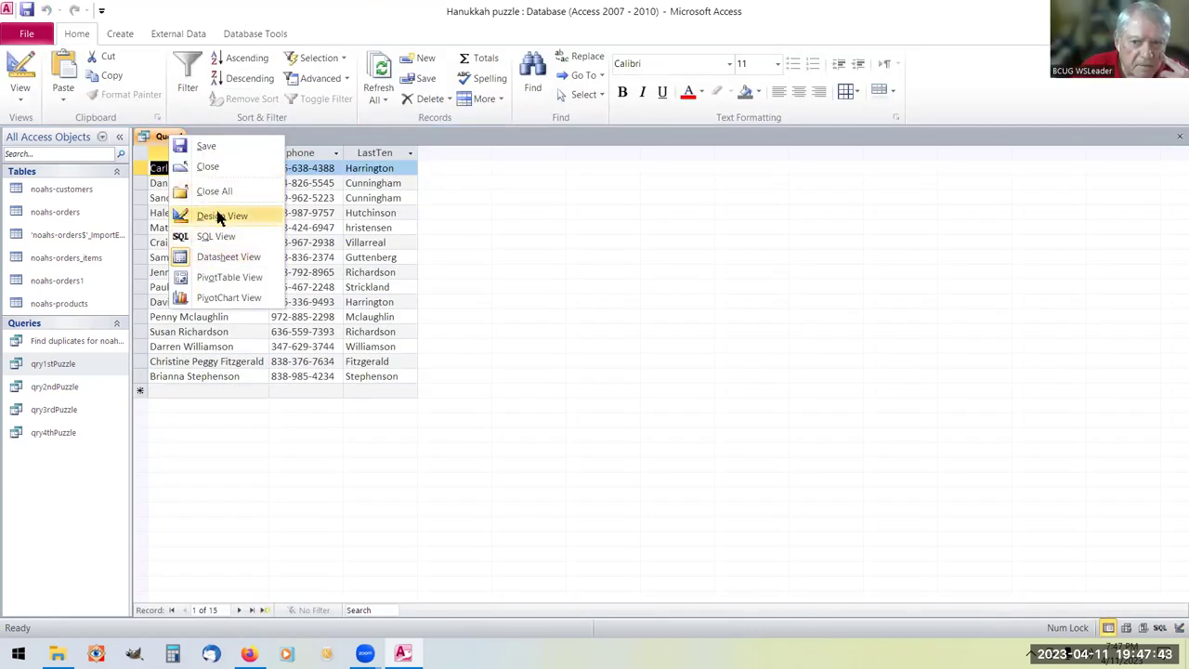
pyautogui.click(221, 215)
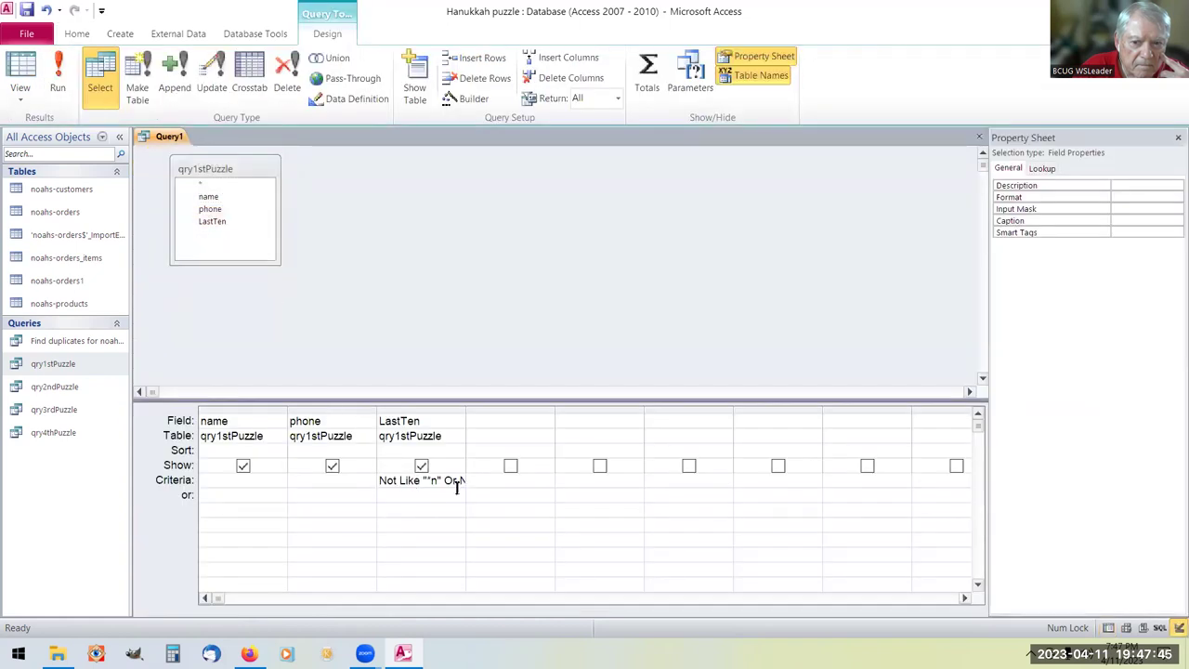
pyautogui.press('BackSpace')
pyautogui.press('BackSpace')
pyautogui.write('and')
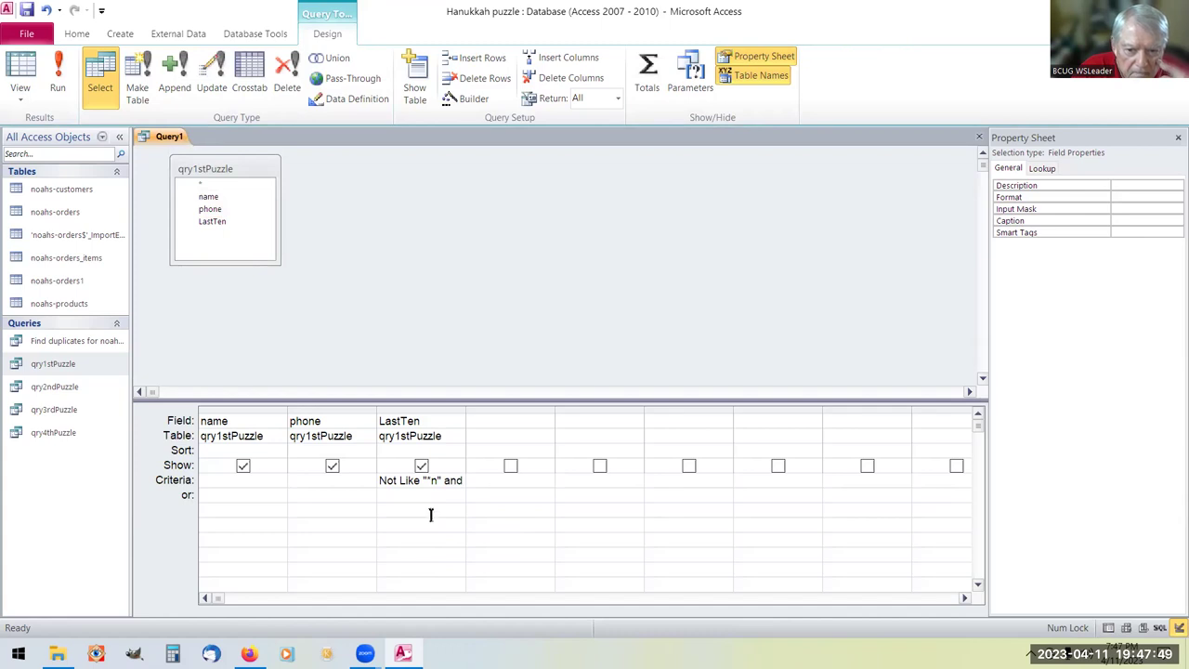
pyautogui.click(422, 530)
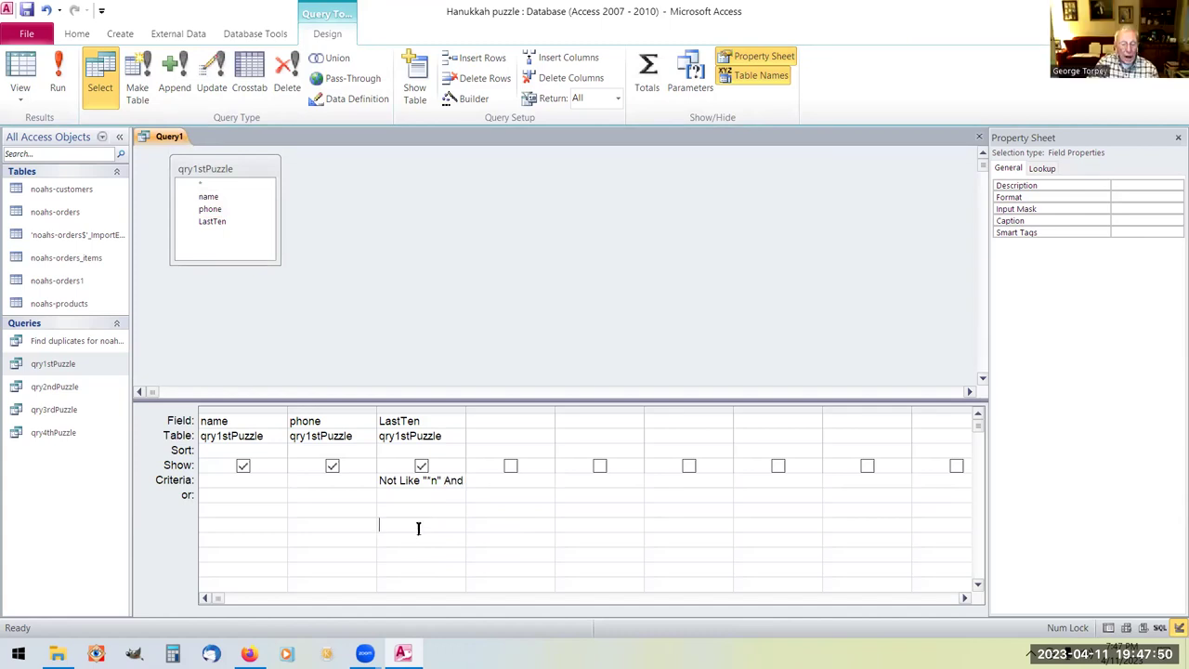
pyautogui.rightClick(166, 139)
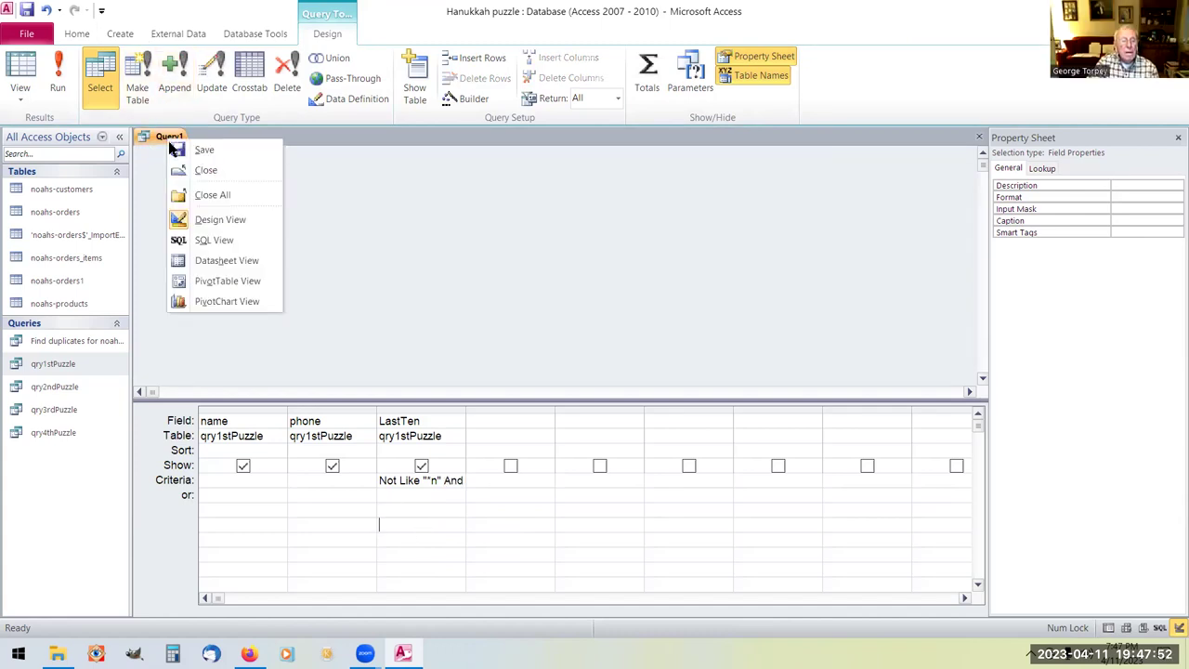
pyautogui.click(217, 261)
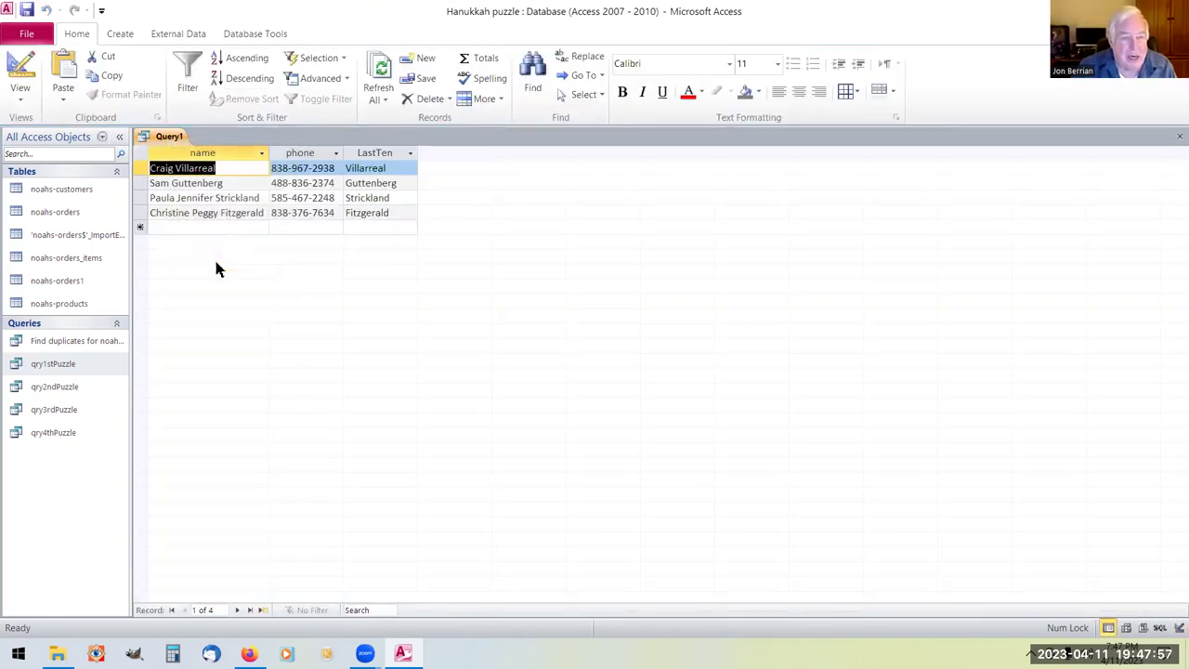
# Check the surnames left in the LastTen column, and close the new query without saving its design.
pyautogui.click(400, 183)
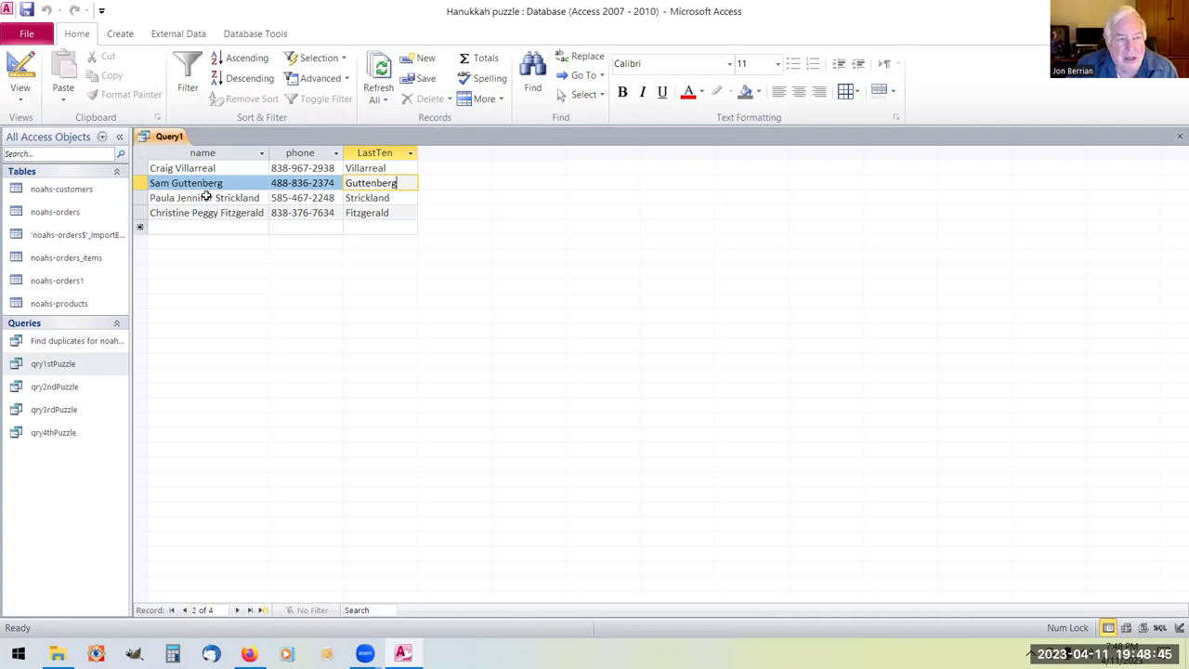
pyautogui.rightClick(160, 137)
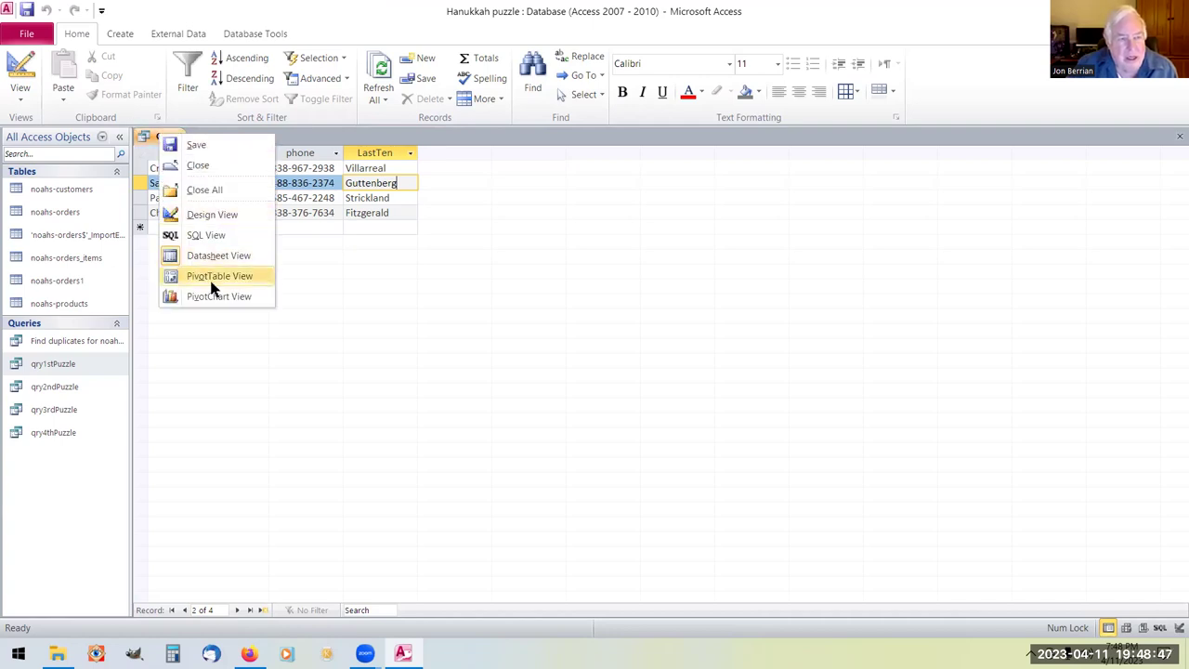
pyautogui.click(220, 218)
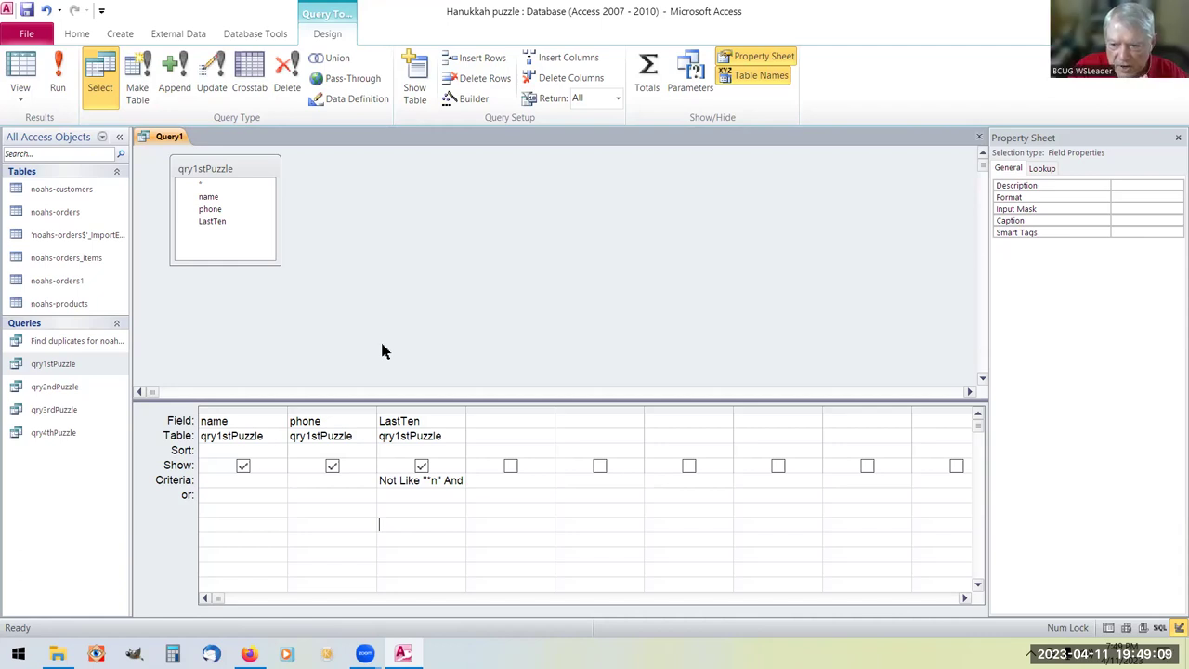
pyautogui.rightClick(168, 138)
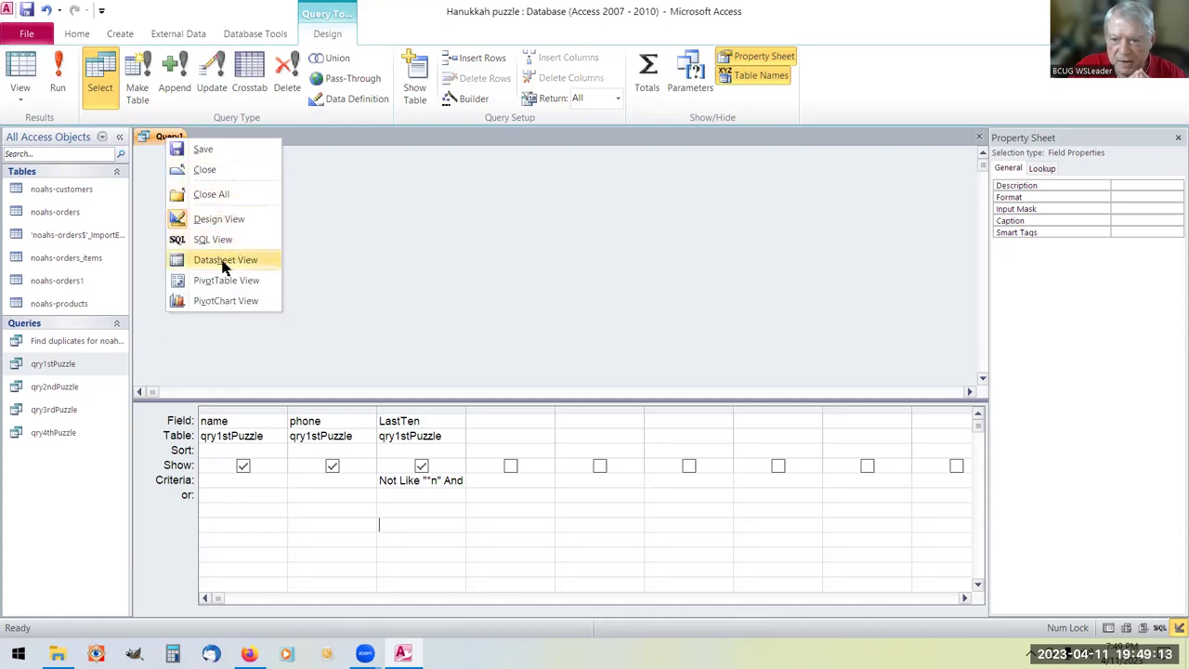
pyautogui.click(229, 170)
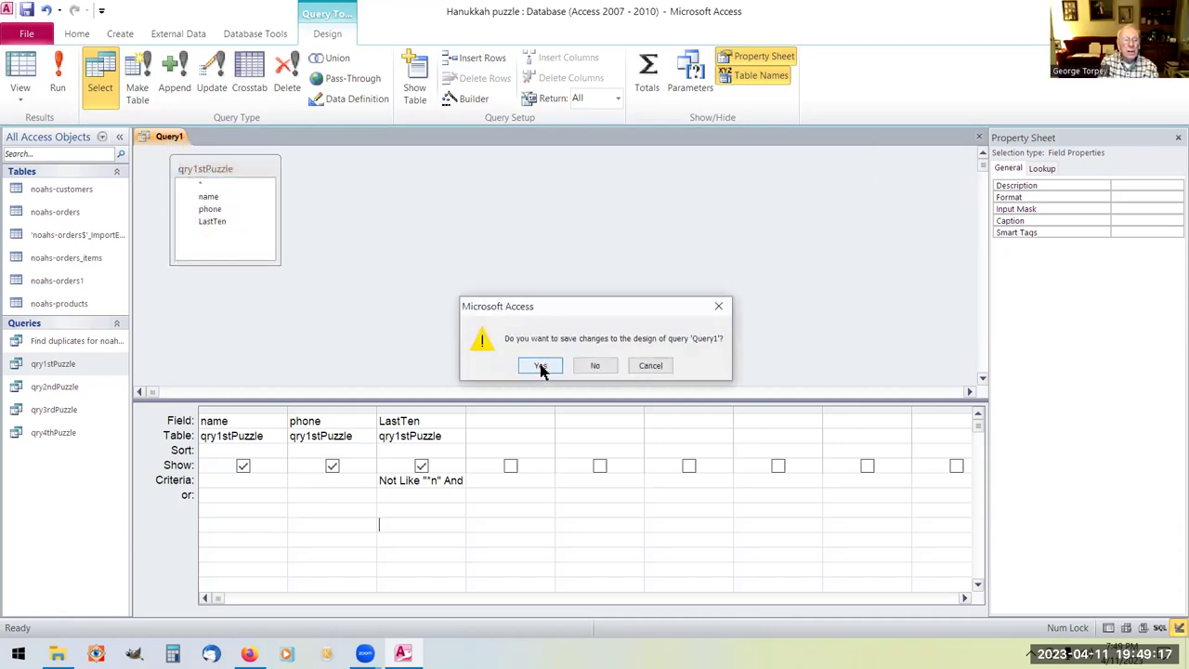
pyautogui.click(602, 366)
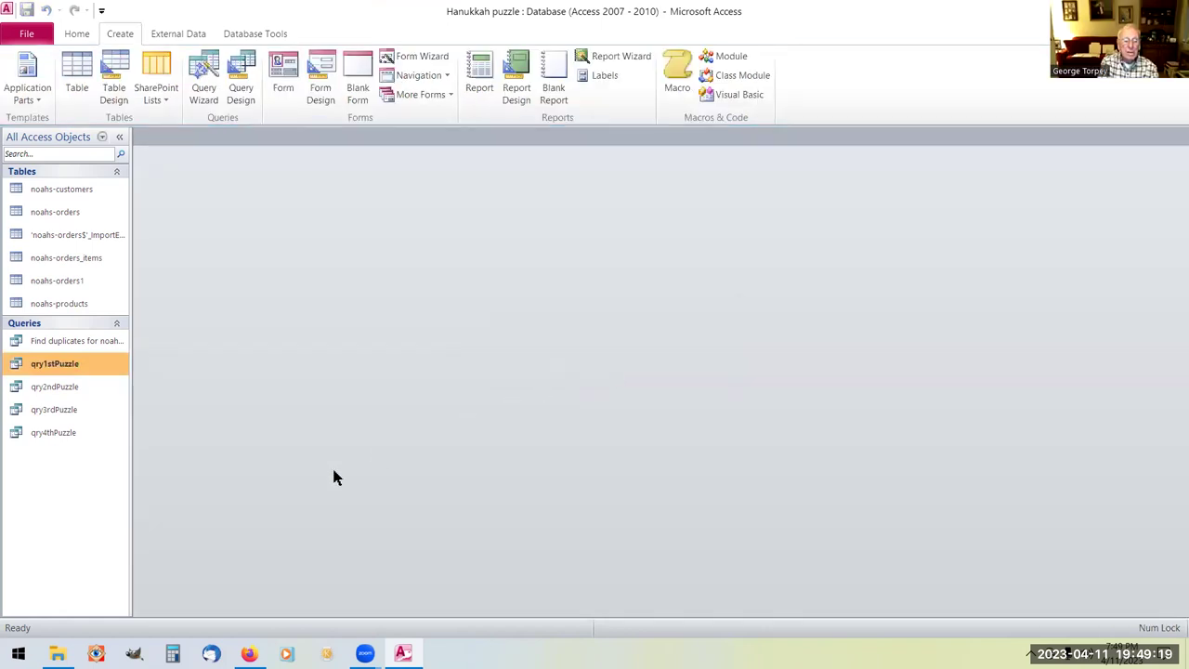
# Open qry2ndPuzzle in Design View and widen the desc column to read its full Like criterion.
pyautogui.click(61, 394)
pyautogui.rightClick(62, 395)
pyautogui.click(208, 158)
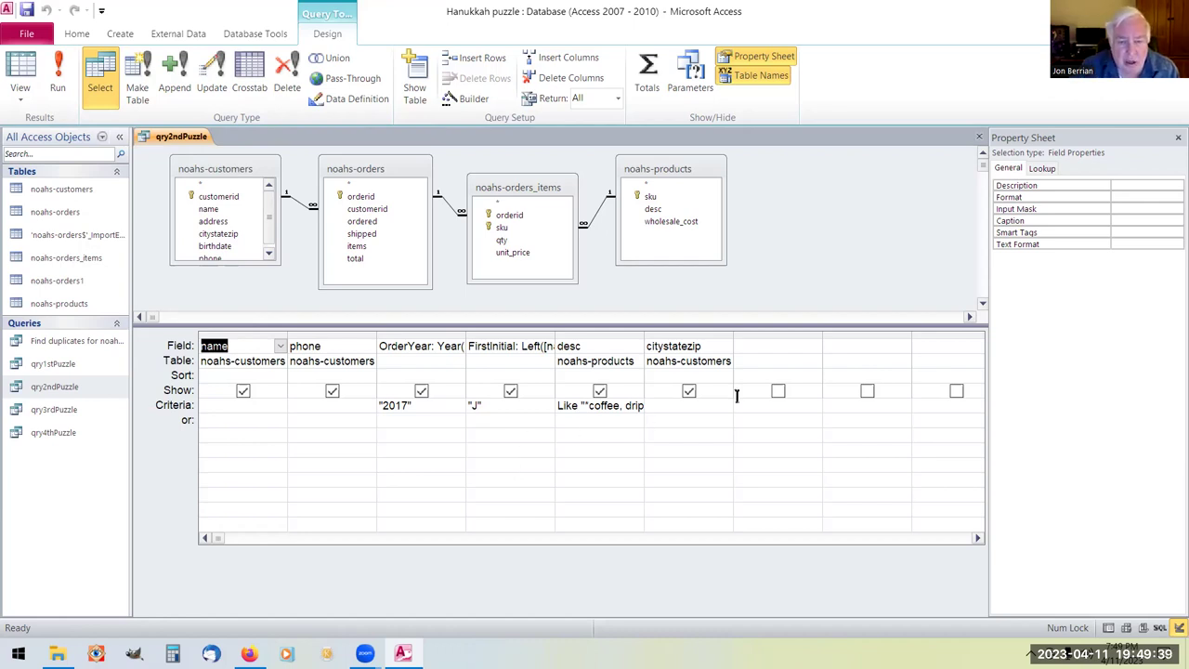
pyautogui.moveTo(642, 335); pyautogui.dragTo(724, 331)
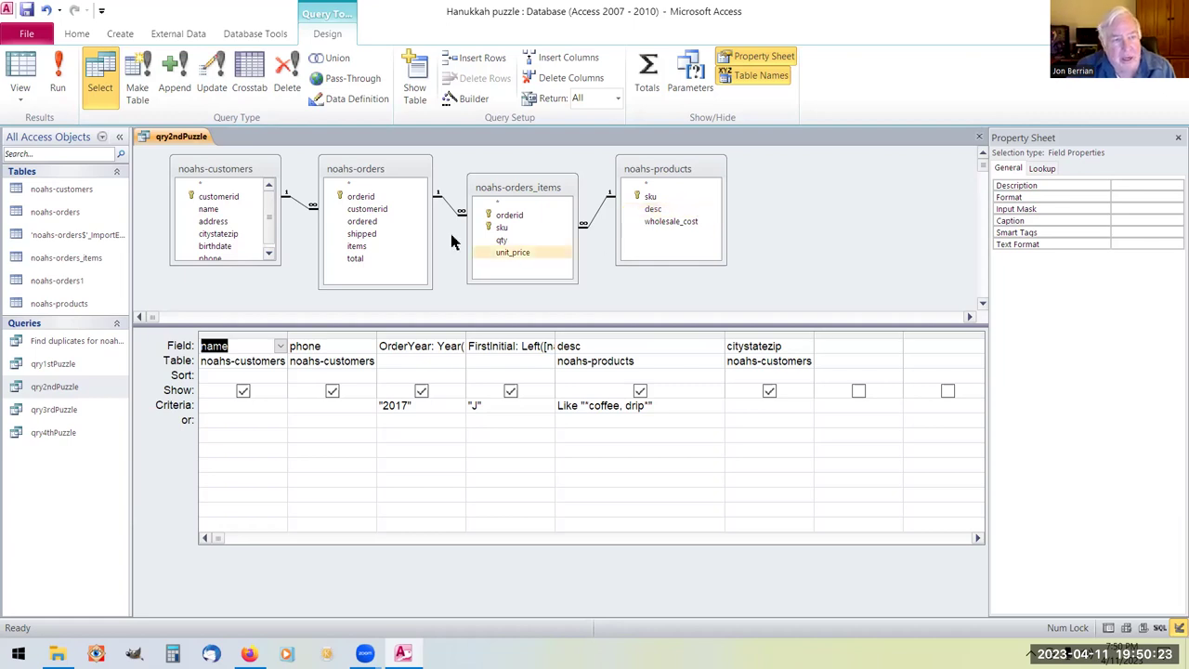
# Display the datasheet of qry2ndPuzzle to review its matching customers, and close the query.
pyautogui.rightClick(161, 138)
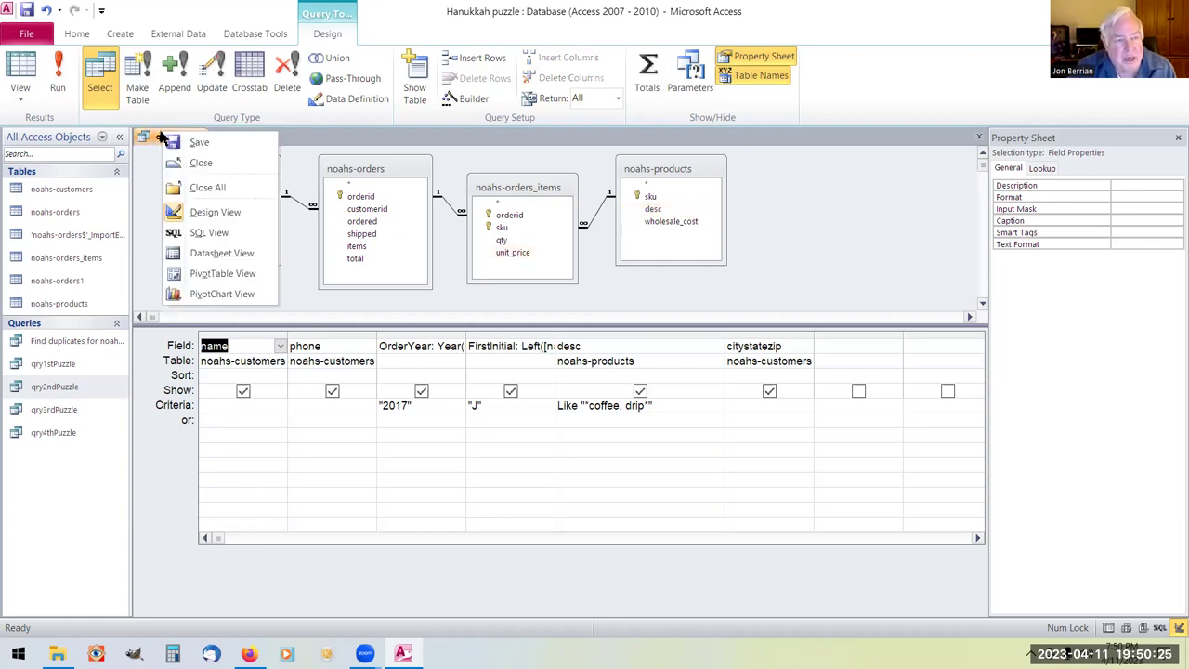
pyautogui.click(191, 253)
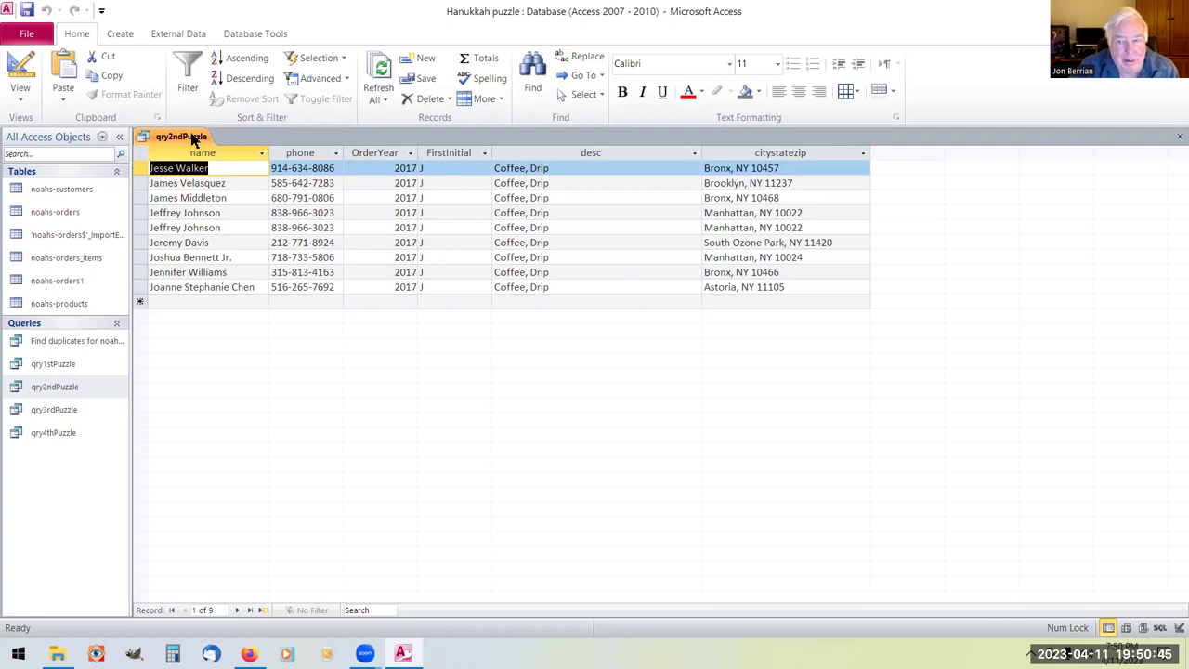
pyautogui.rightClick(193, 138)
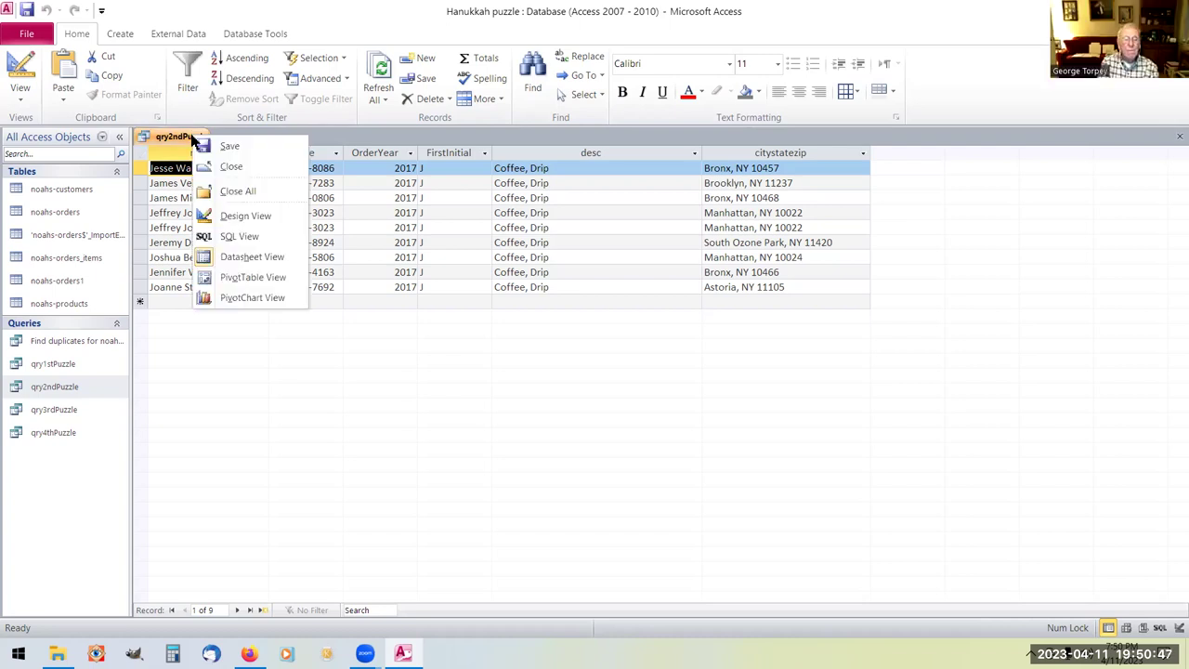
pyautogui.click(233, 168)
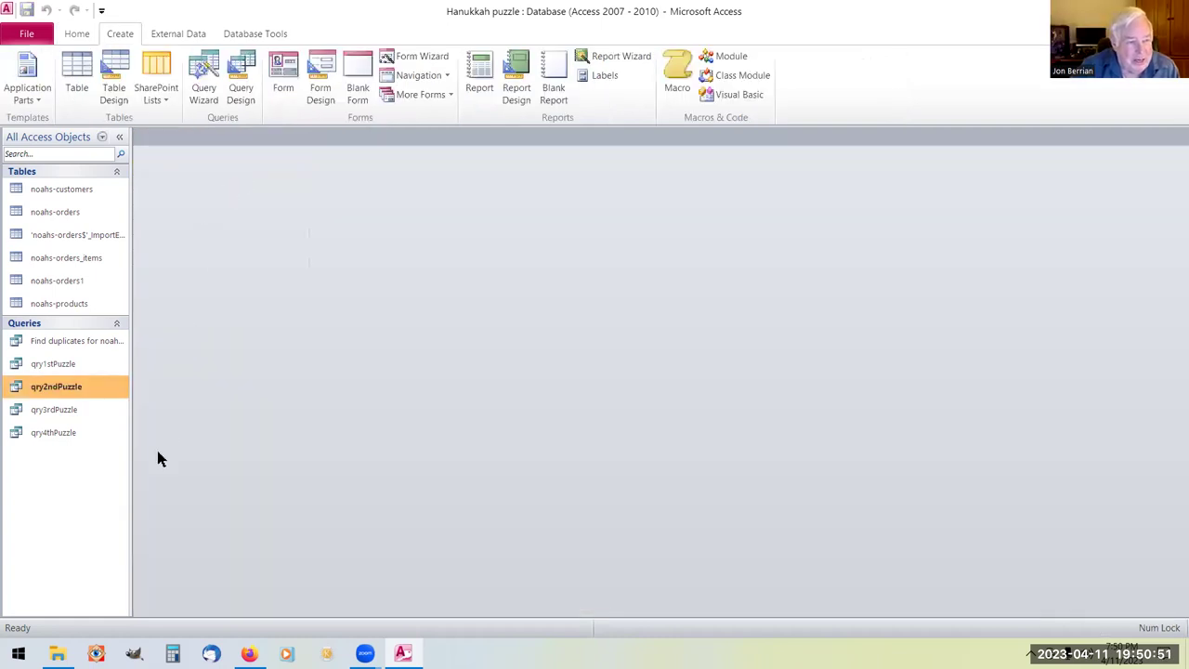
# Open qry3rdPuzzle in Design View and widen the BirthYear column to read its full Like criteria.
pyautogui.click(63, 413)
pyautogui.rightClick(65, 411)
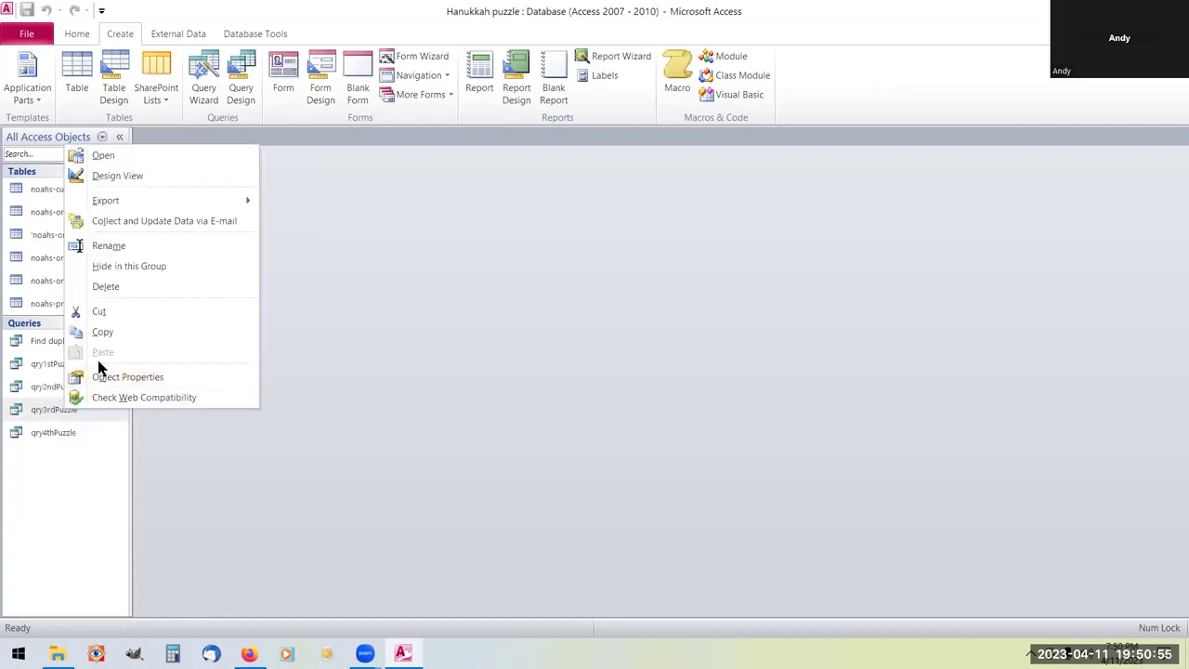
pyautogui.click(144, 178)
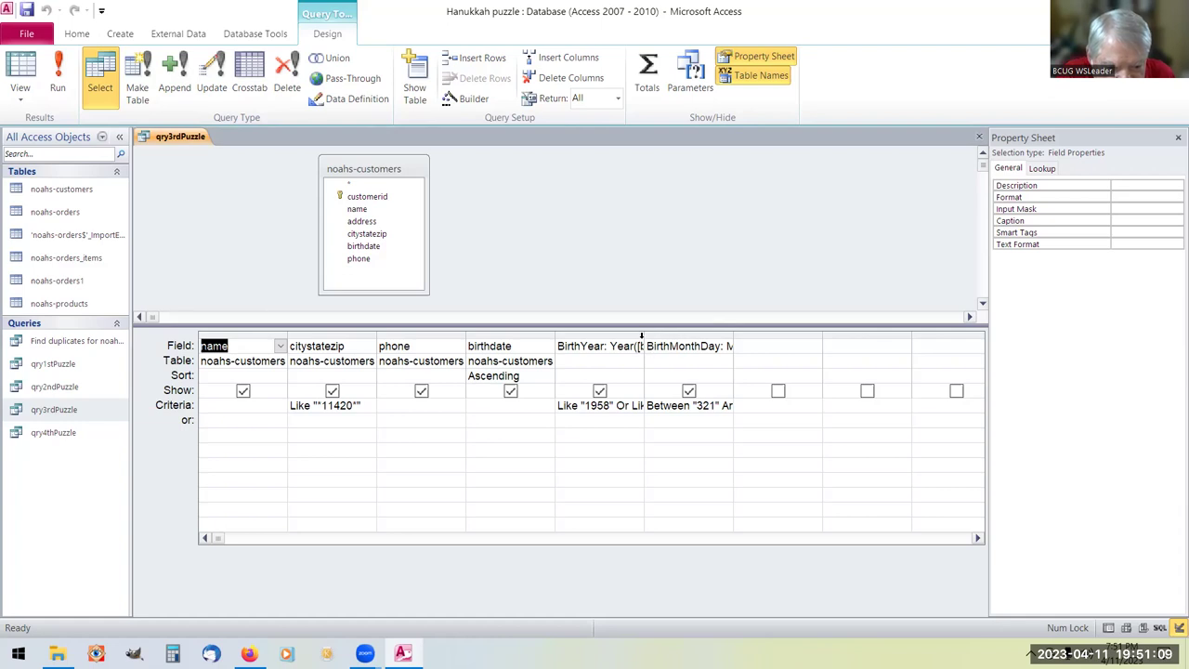
pyautogui.moveTo(643, 335); pyautogui.dragTo(760, 334)
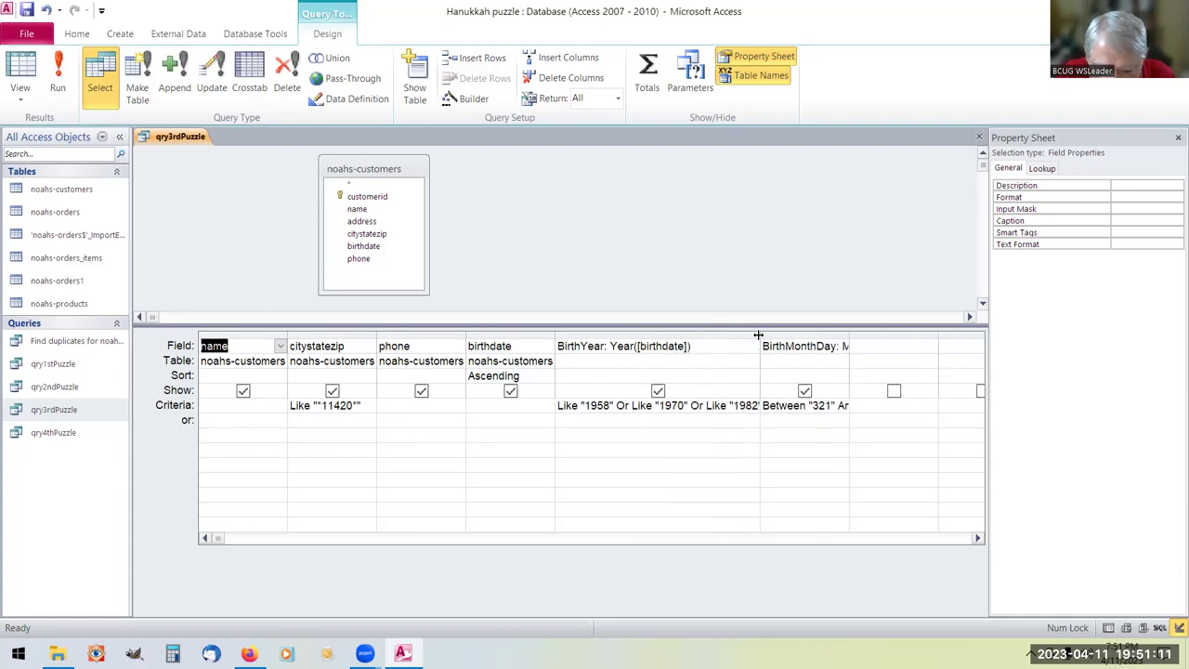
pyautogui.click(976, 539)
pyautogui.click(976, 539)
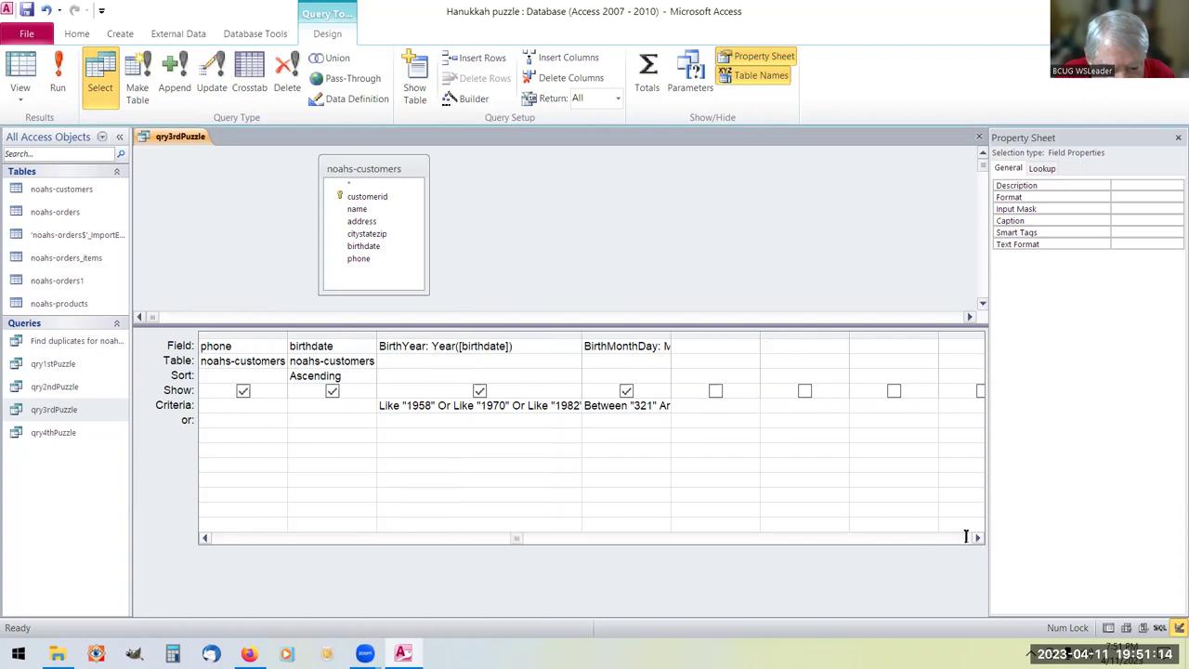
pyautogui.doubleClick(579, 342)
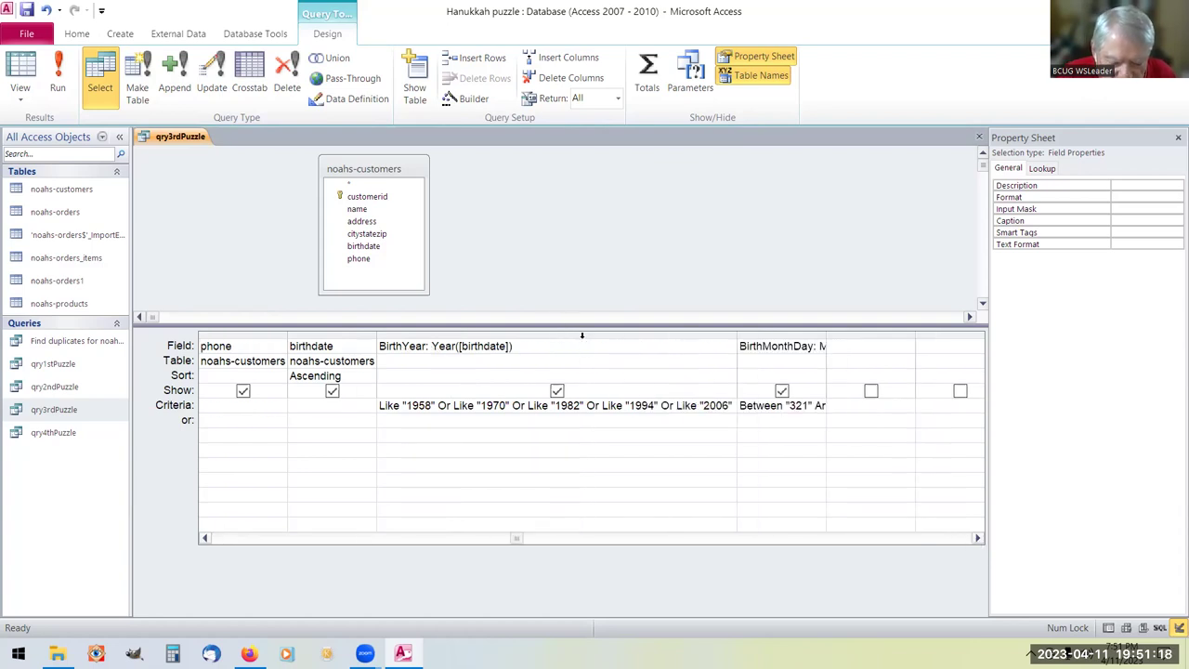
# Widen the BirthMonthDay column to fit its content and review its expression and Between criterion.
pyautogui.doubleClick(824, 334)
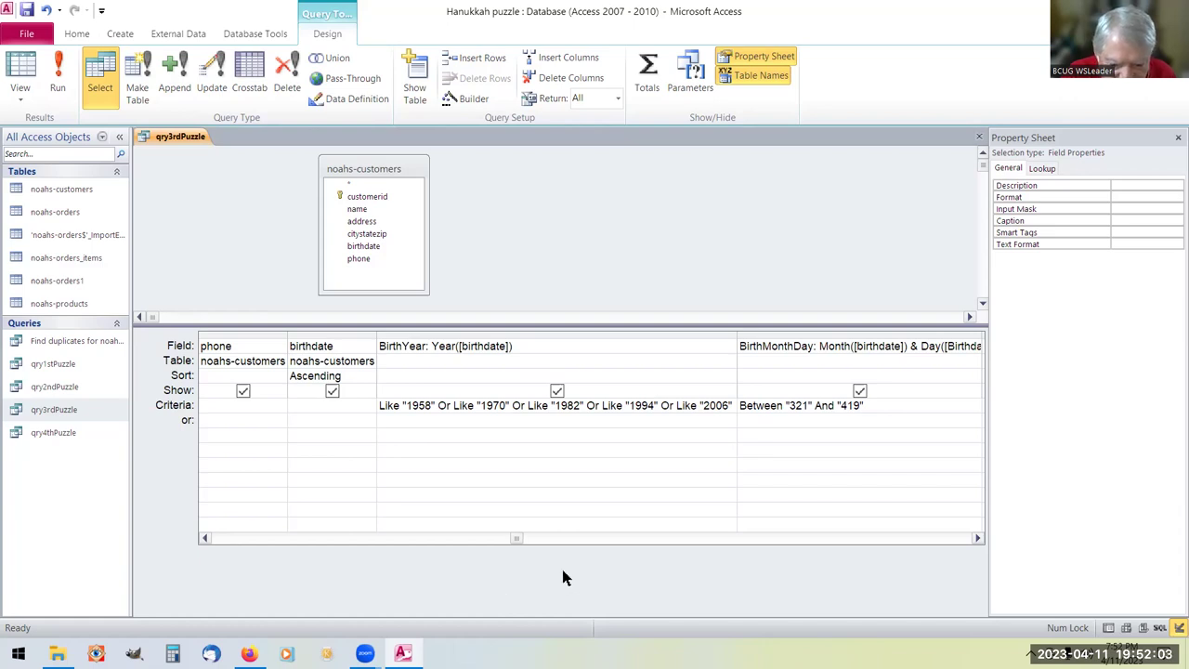
pyautogui.click(978, 539)
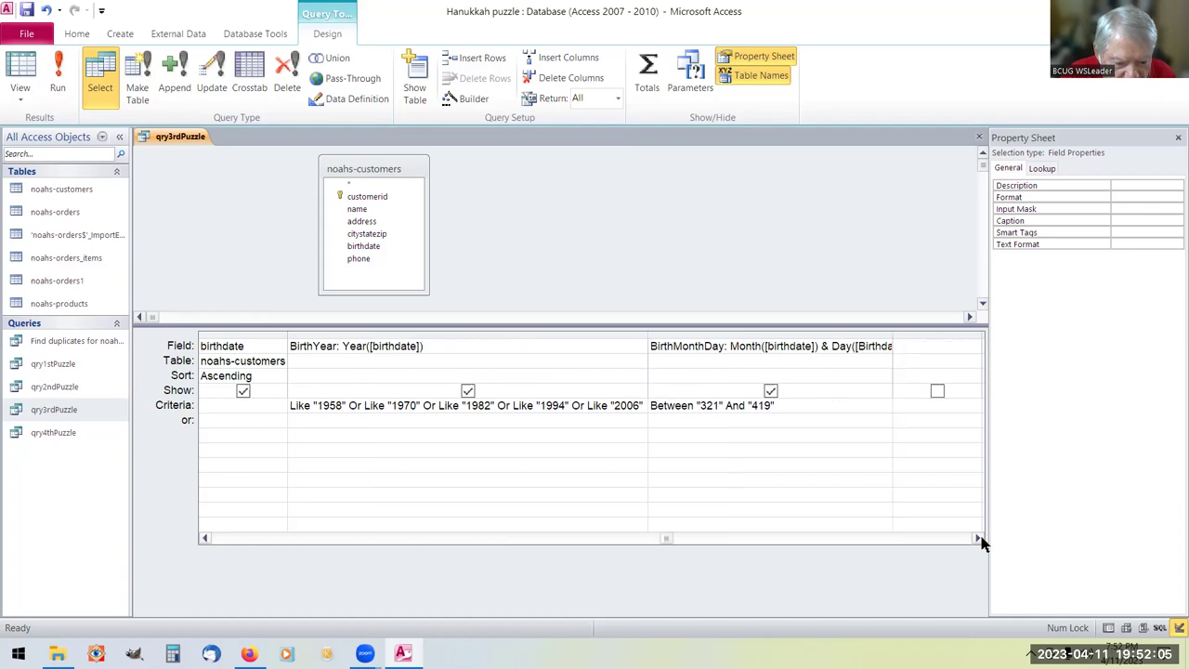
pyautogui.click(978, 539)
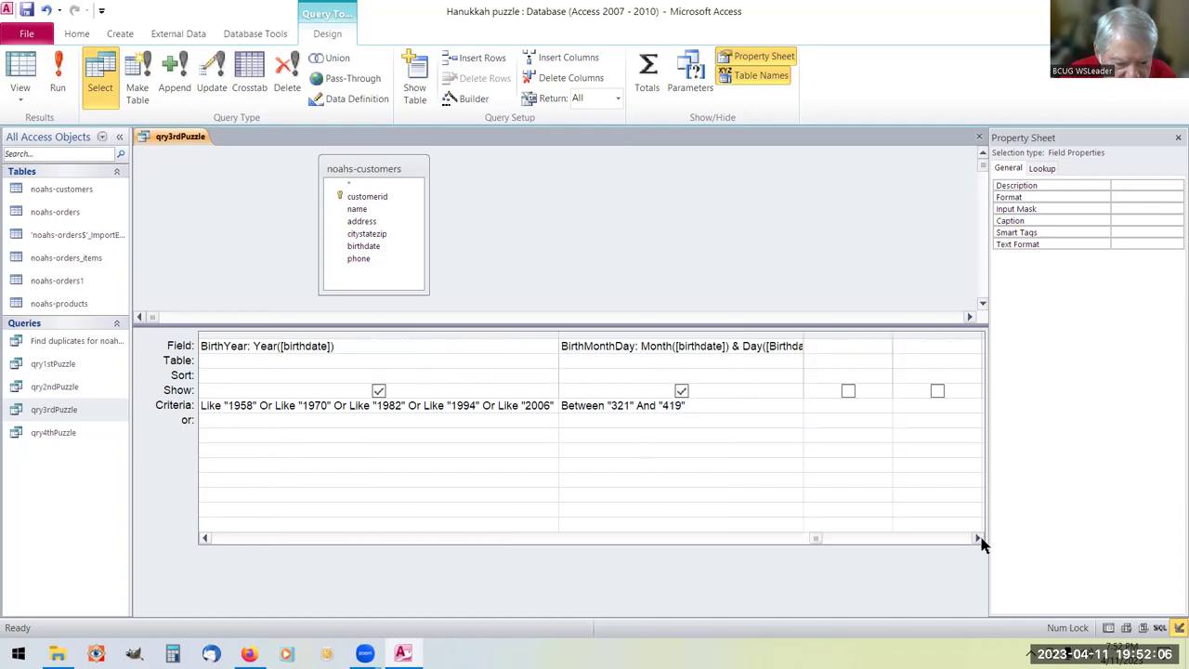
pyautogui.click(205, 540)
pyautogui.click(204, 540)
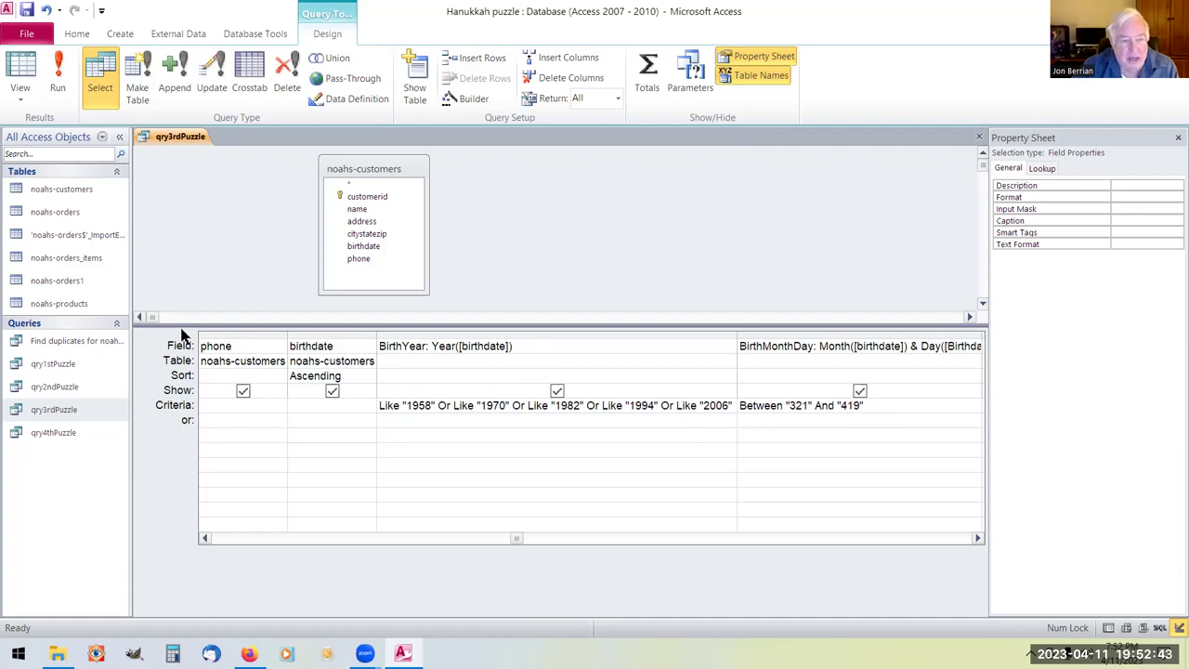
# Display the datasheet of qry3rdPuzzle, and return to Design View to review the citystatezip criterion.
pyautogui.rightClick(182, 142)
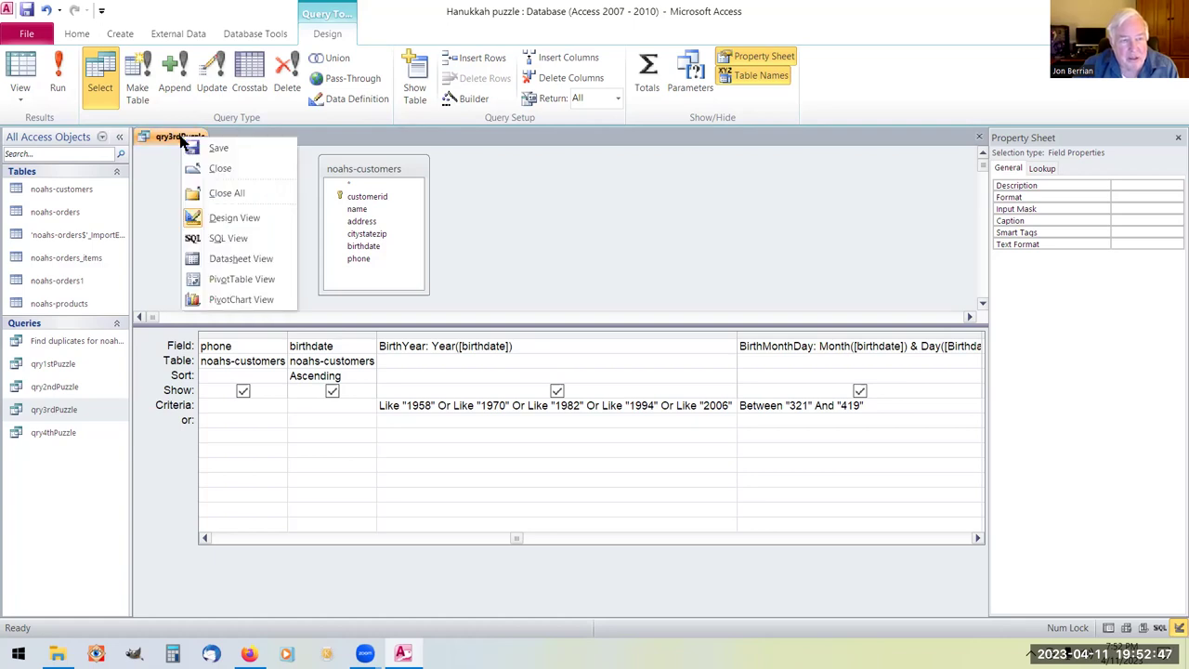
pyautogui.click(238, 258)
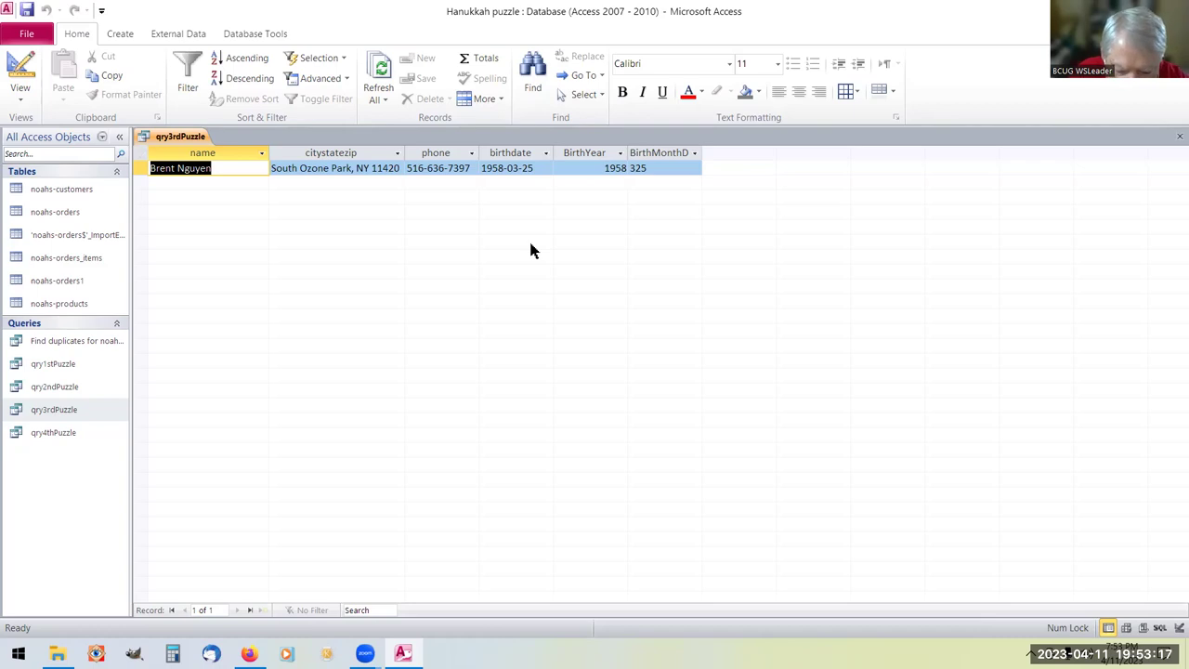
pyautogui.rightClick(184, 142)
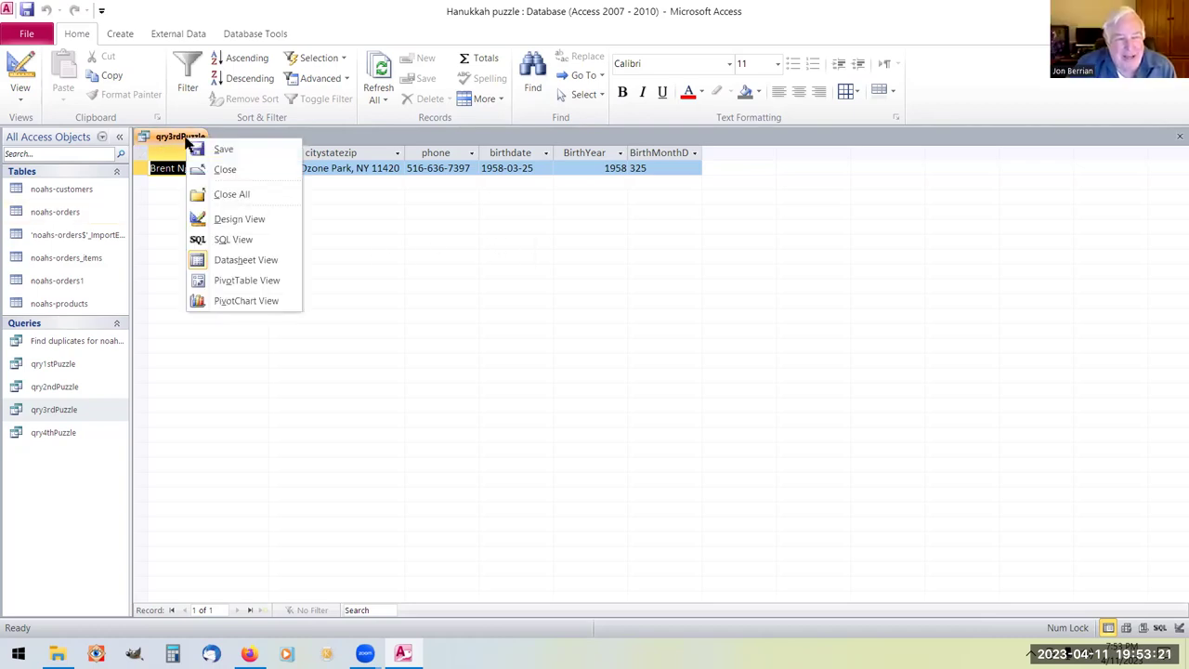
pyautogui.click(239, 220)
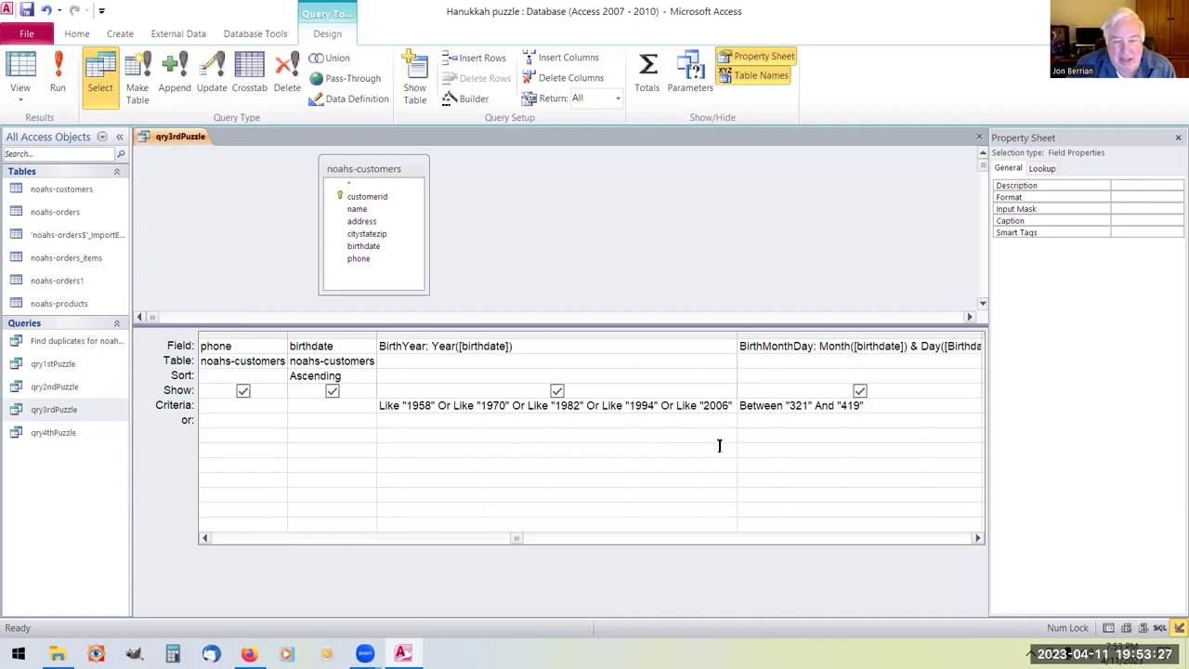
pyautogui.click(224, 539)
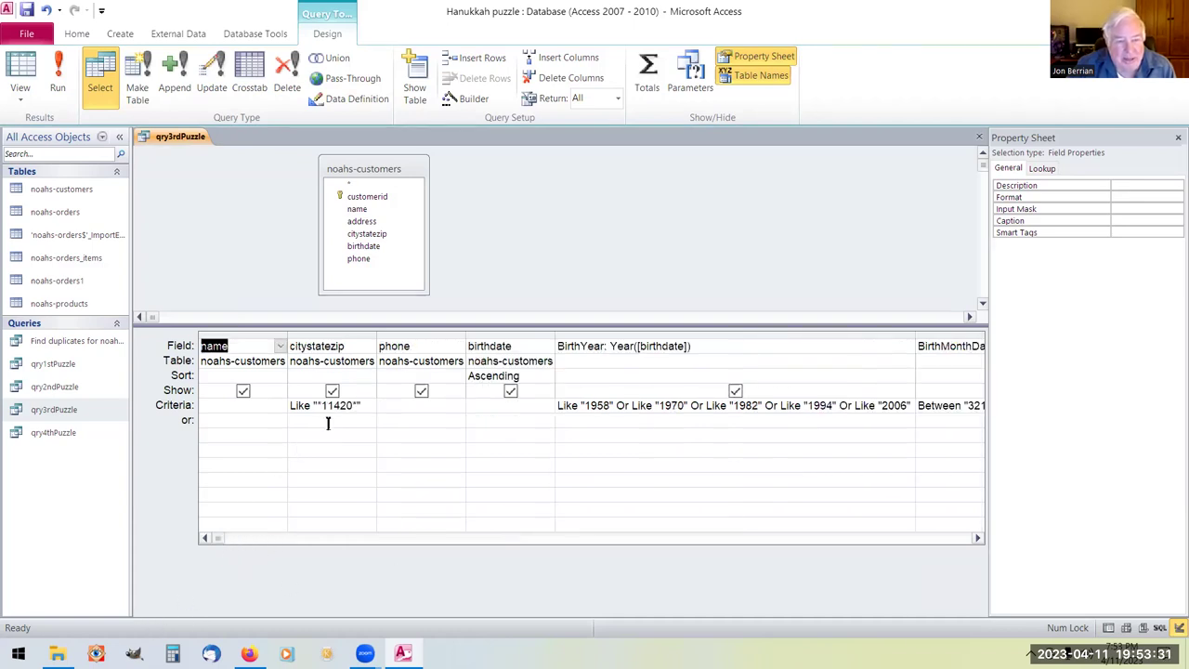
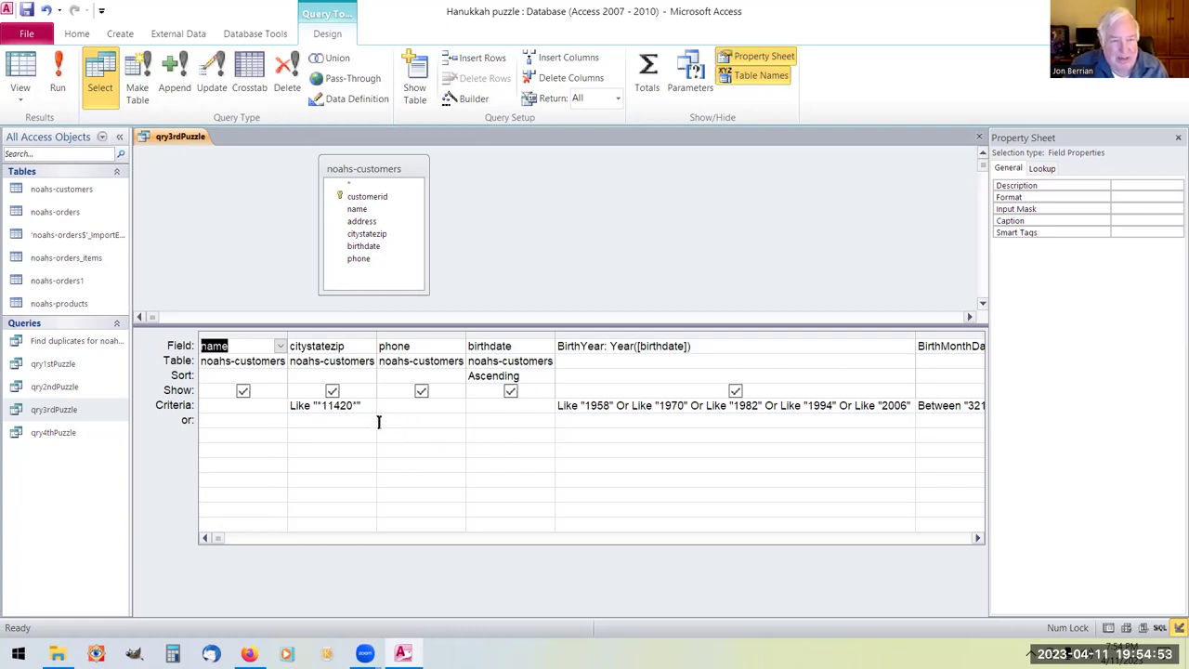
# Switch qry3rdPuzzle back to its datasheet to recheck the matching customer.
pyautogui.rightClick(168, 140)
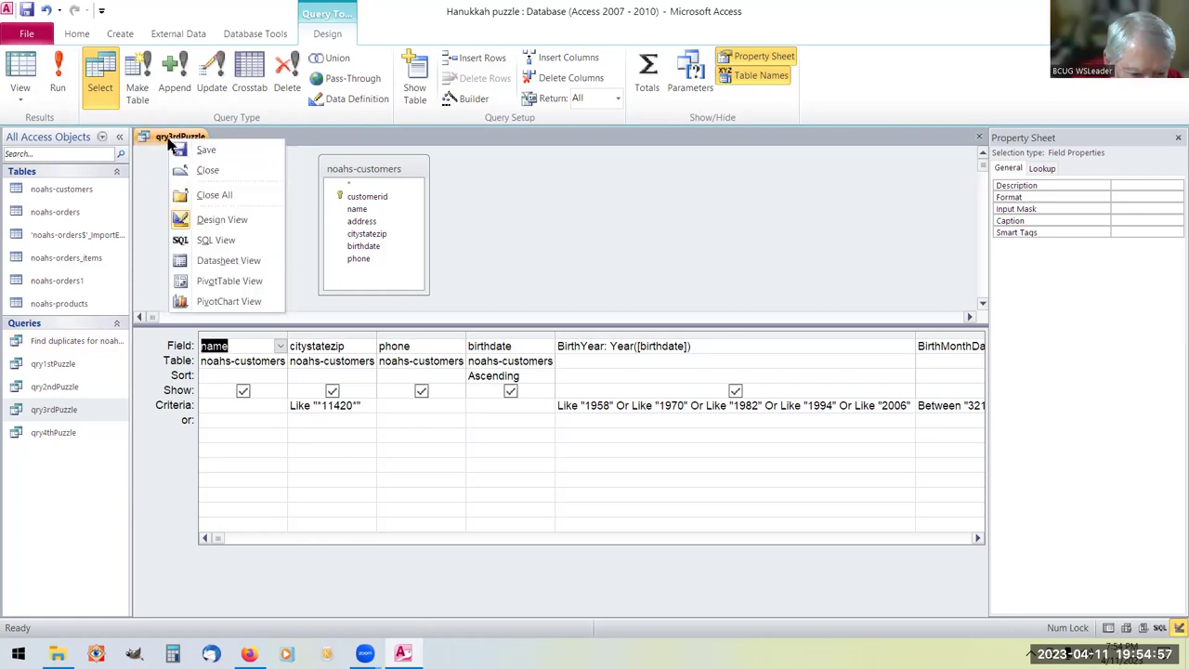
pyautogui.click(214, 261)
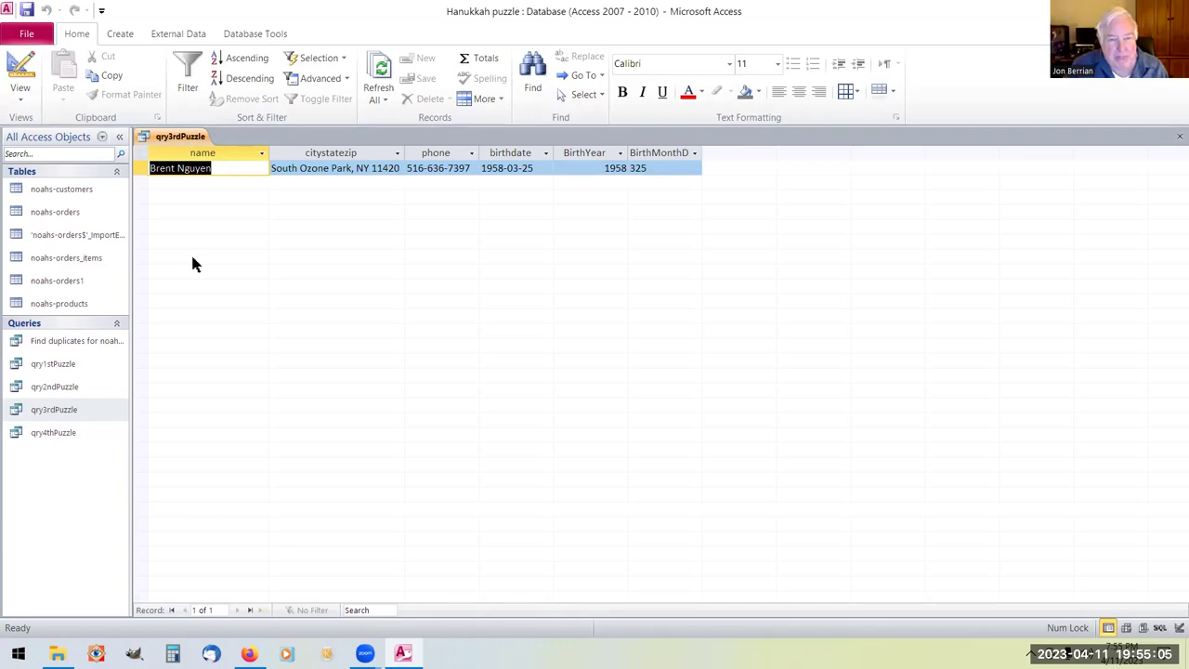
pyautogui.rightClick(166, 140)
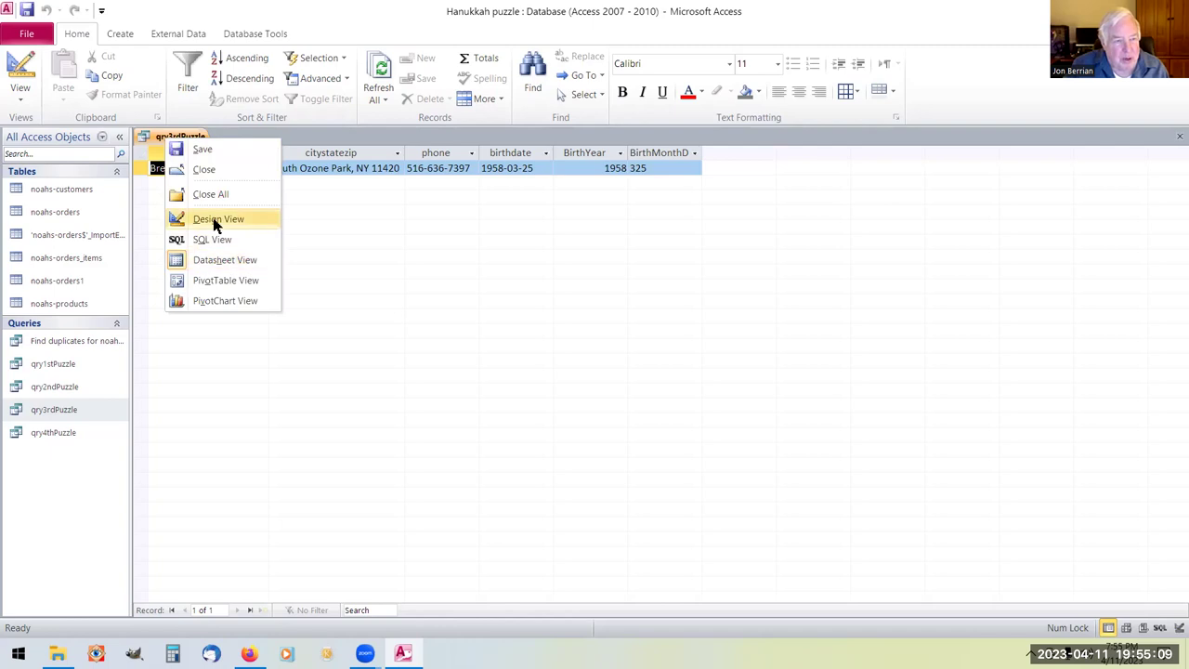
pyautogui.click(406, 385)
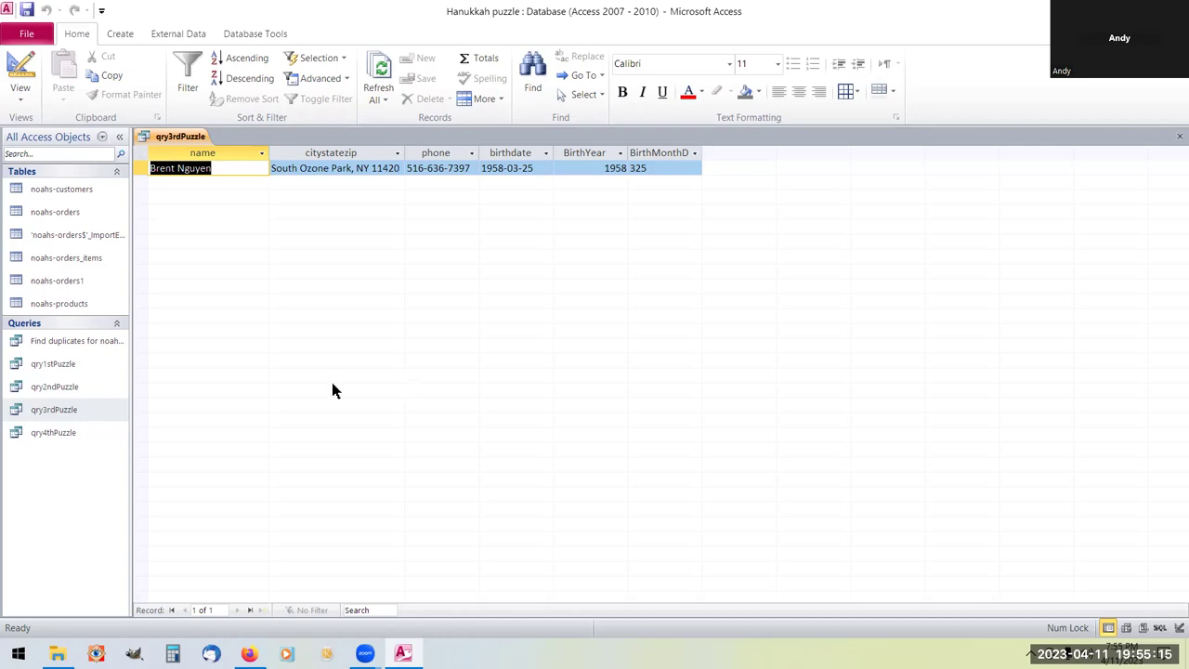
# Open the datasheet of qry2ndPuzzle to compare its customers, and close both qry2ndPuzzle and qry3rdPuzzle.
pyautogui.click(56, 386)
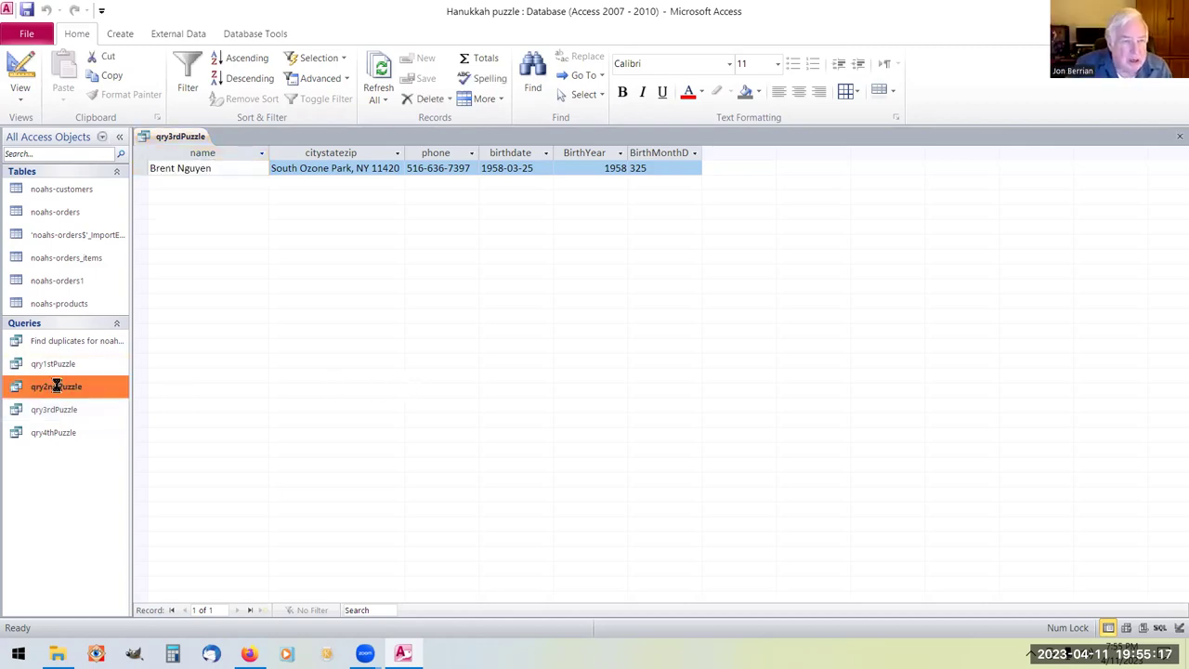
pyautogui.doubleClick(56, 387)
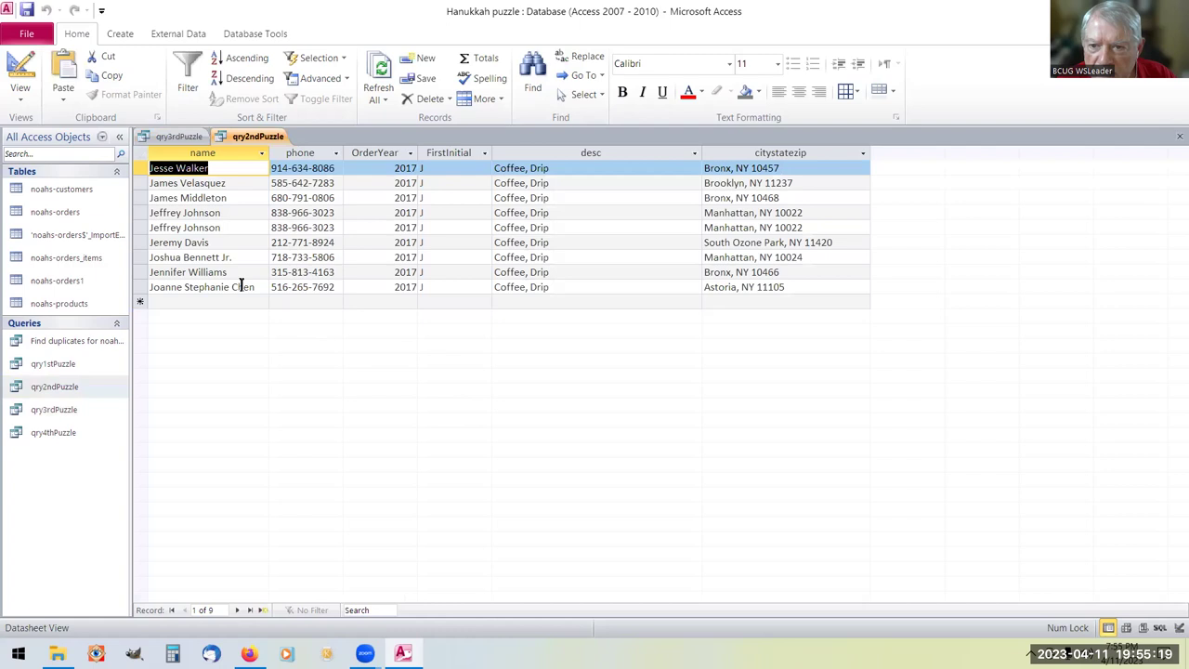
pyautogui.rightClick(266, 141)
pyautogui.click(289, 164)
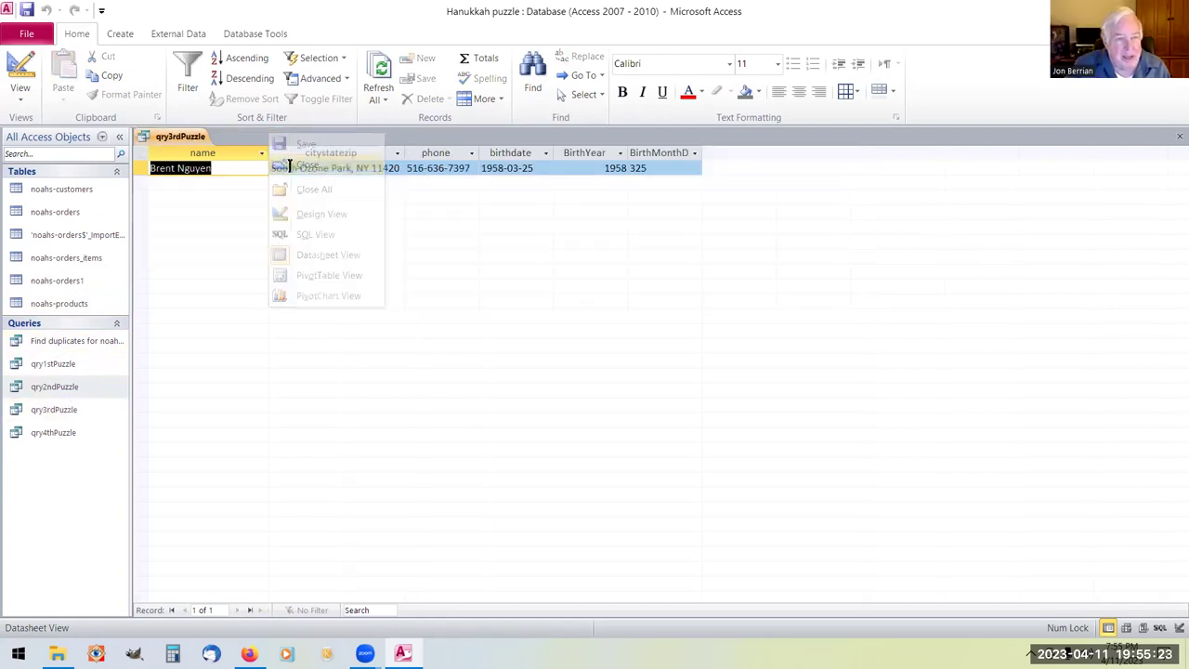
pyautogui.rightClick(198, 141)
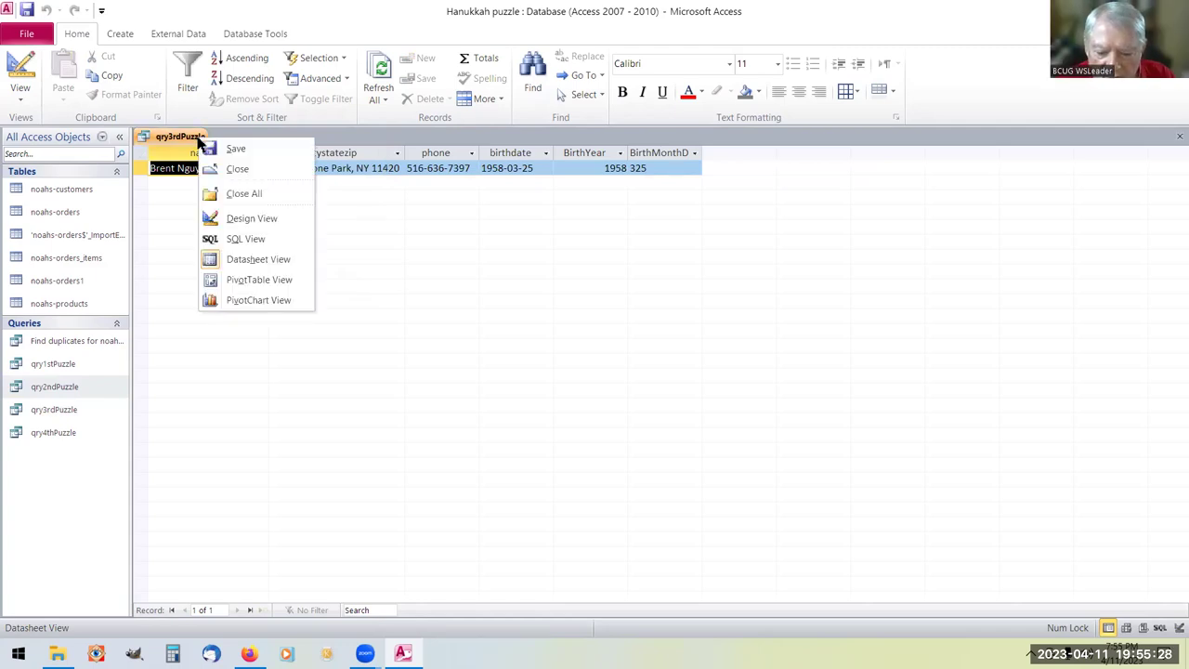
pyautogui.click(247, 170)
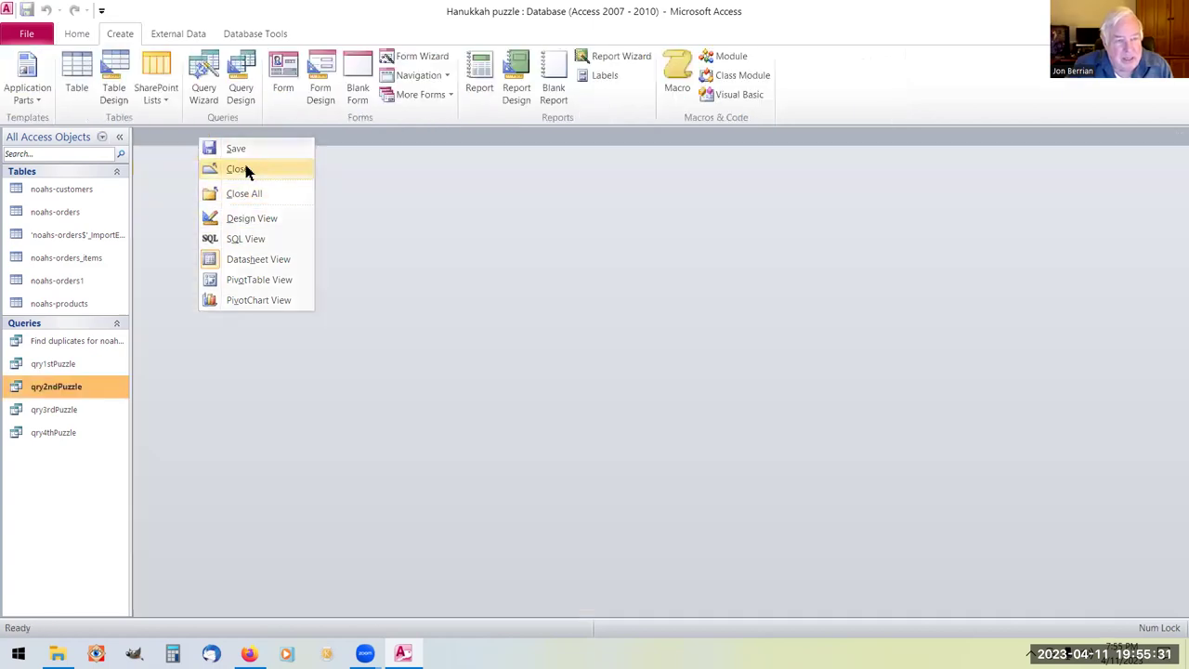
# Open qry4thPuzzle in Design View and examine the criteria from the sku column through ShipperHour.
pyautogui.click(61, 434)
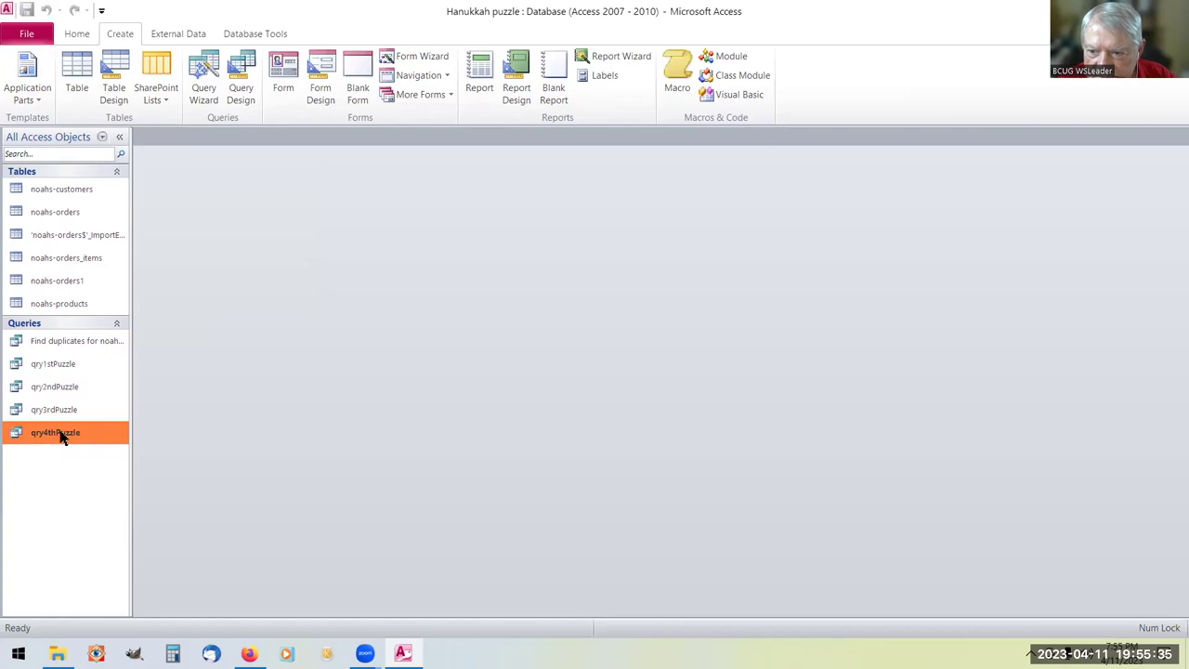
pyautogui.rightClick(61, 436)
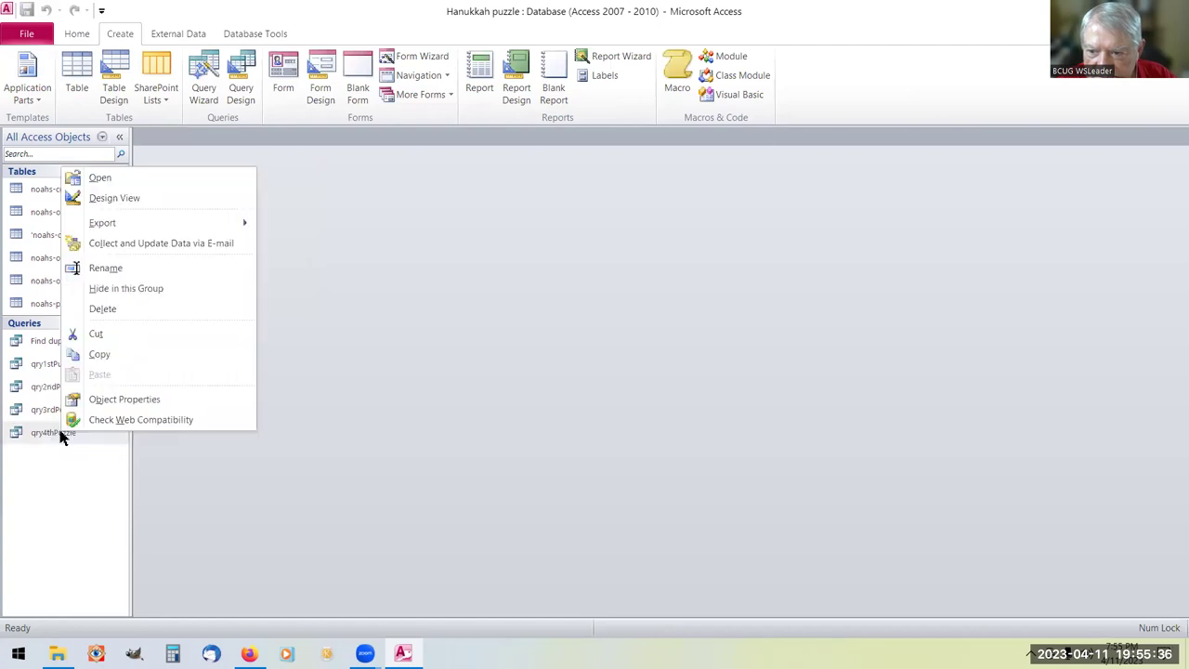
pyautogui.click(154, 199)
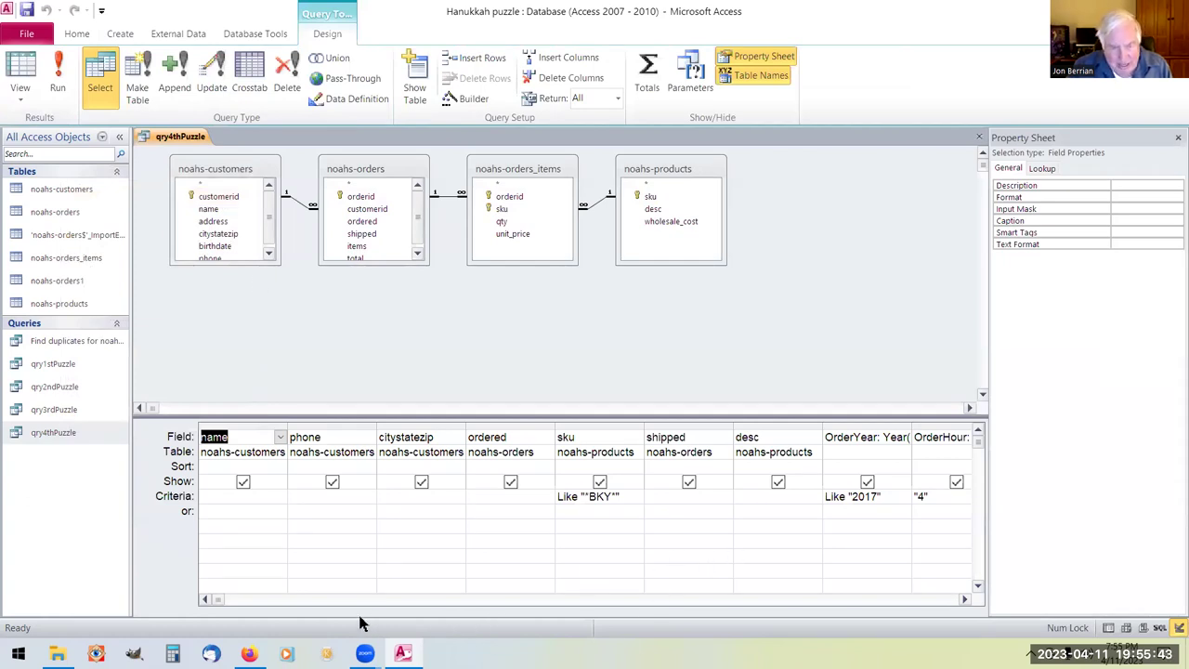
pyautogui.click(965, 599)
pyautogui.click(964, 599)
pyautogui.click(965, 599)
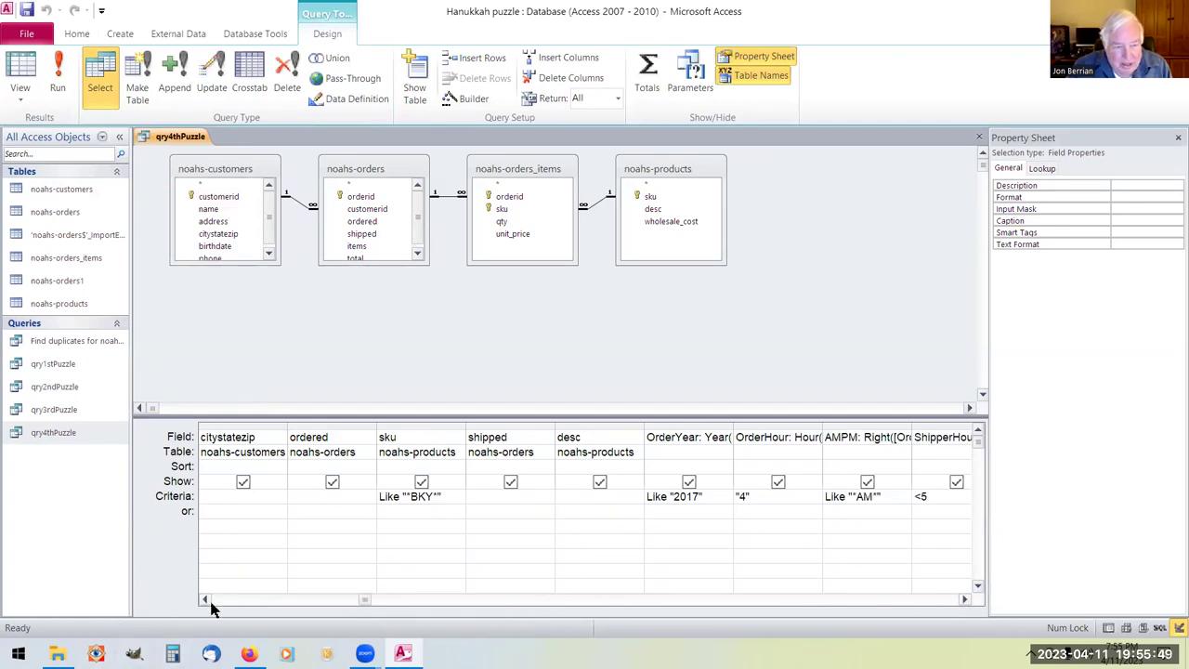
pyautogui.click(964, 599)
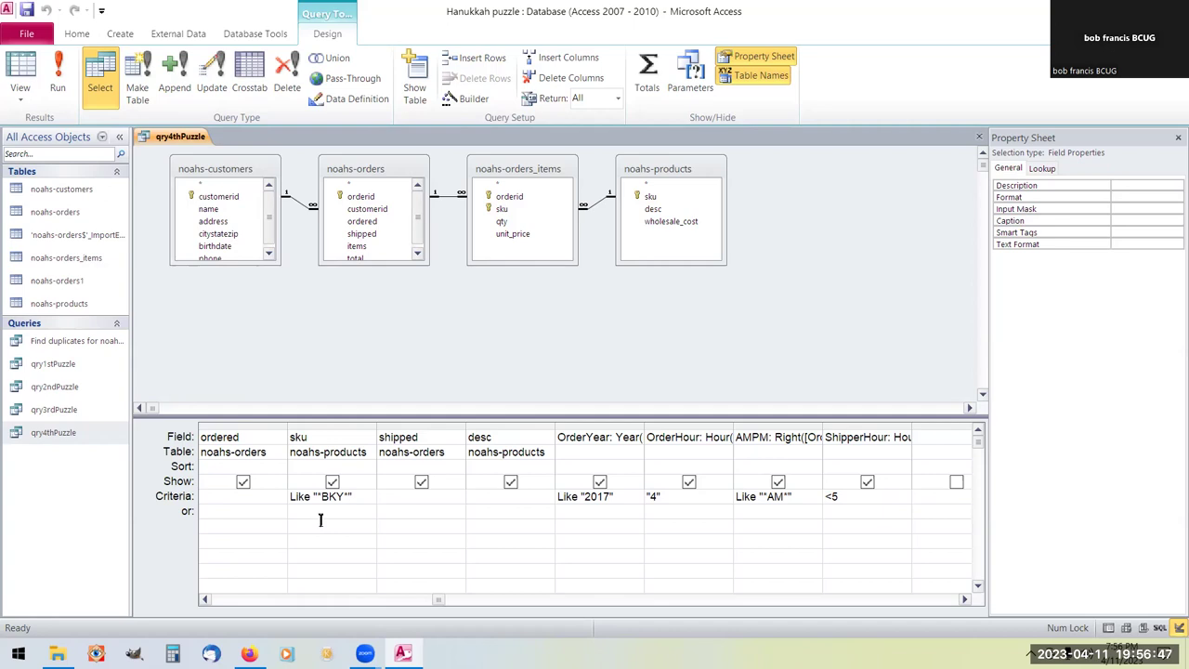
# Review the SQL statement behind qry4thPuzzle, and return the query to Design View.
pyautogui.rightClick(174, 142)
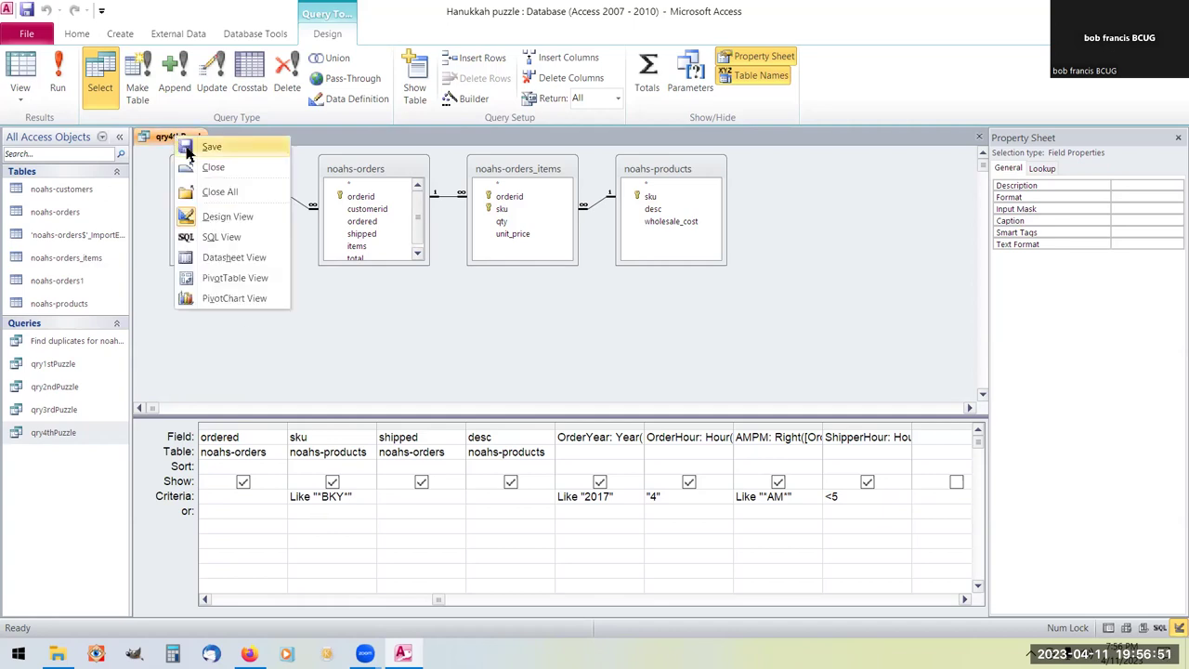
pyautogui.click(212, 238)
pyautogui.click(309, 283)
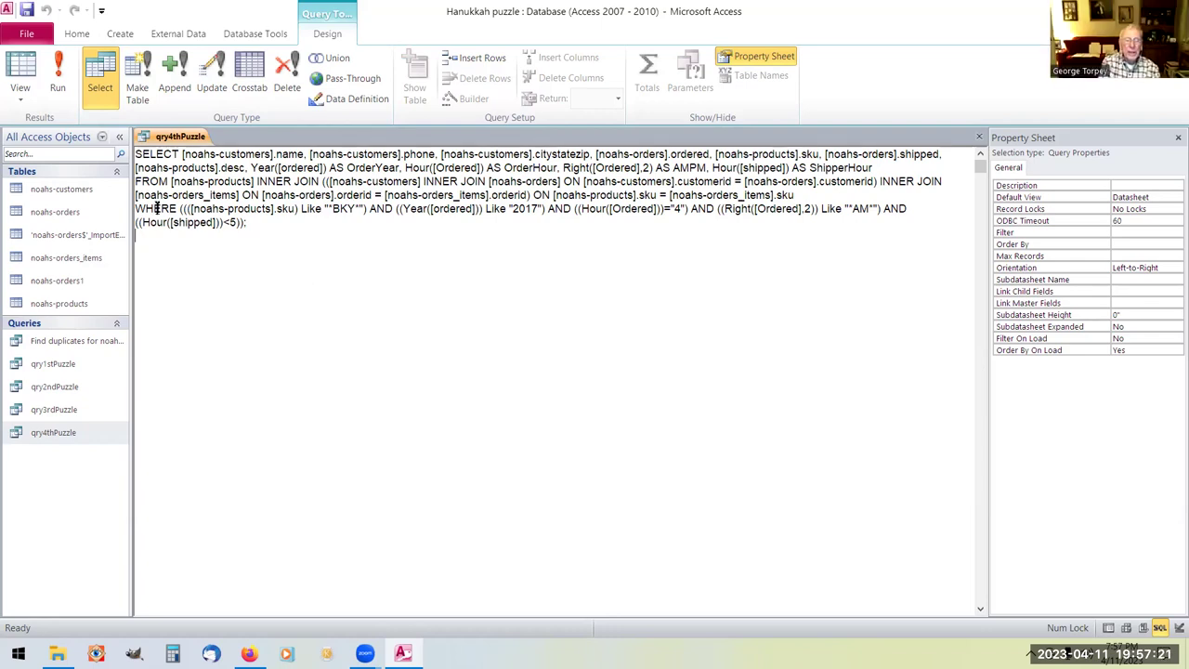
pyautogui.rightClick(171, 140)
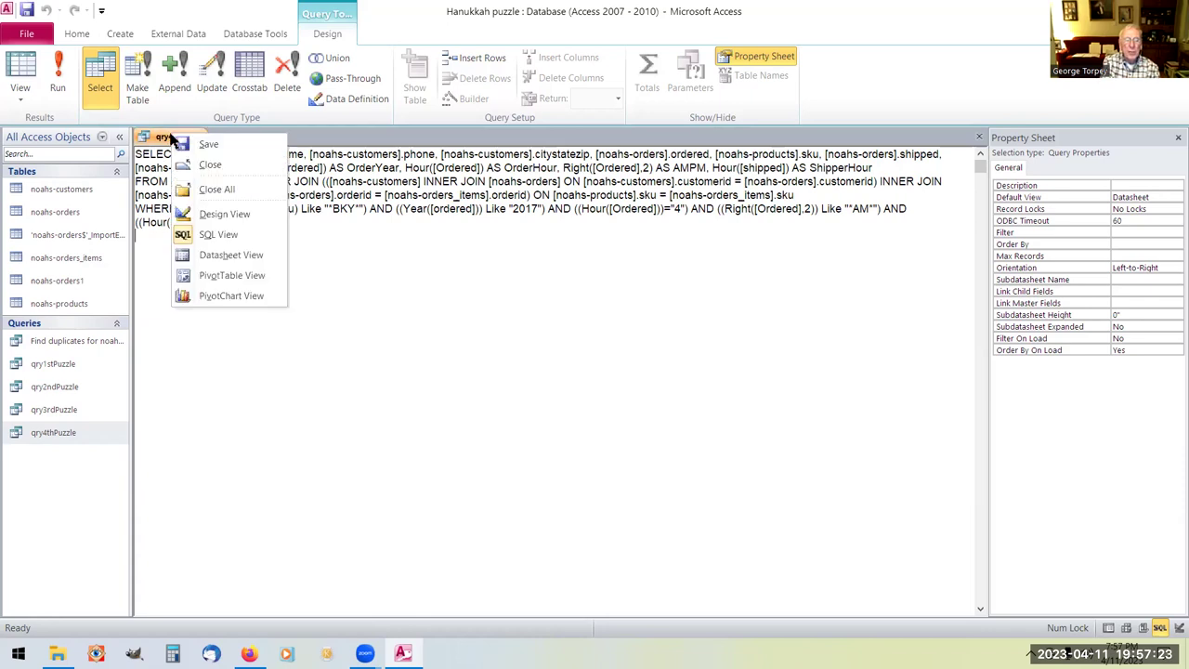
pyautogui.click(230, 217)
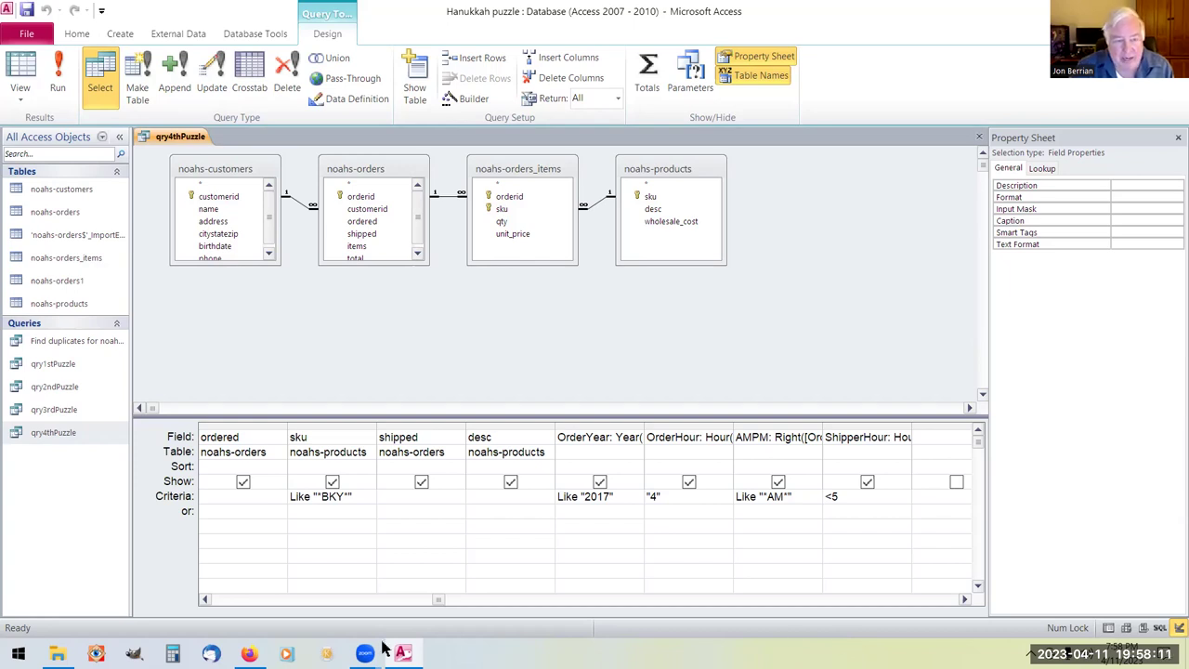
# Display the datasheet of qry4thPuzzle to review the customer and order that match.
pyautogui.rightClick(176, 144)
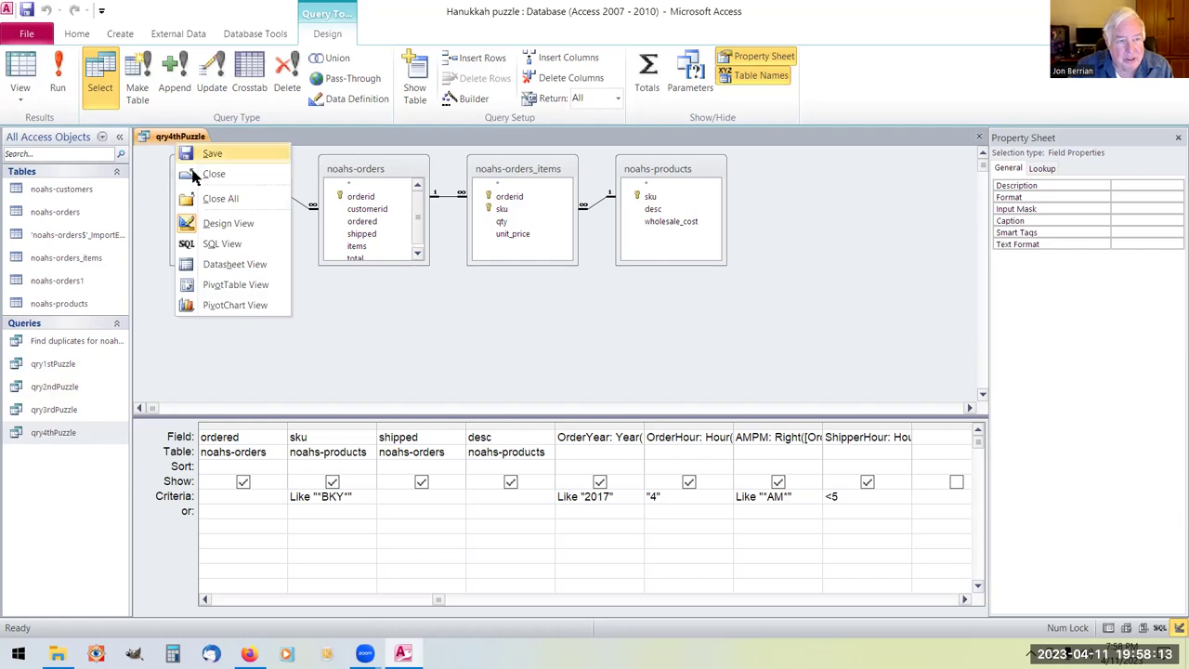
pyautogui.click(221, 265)
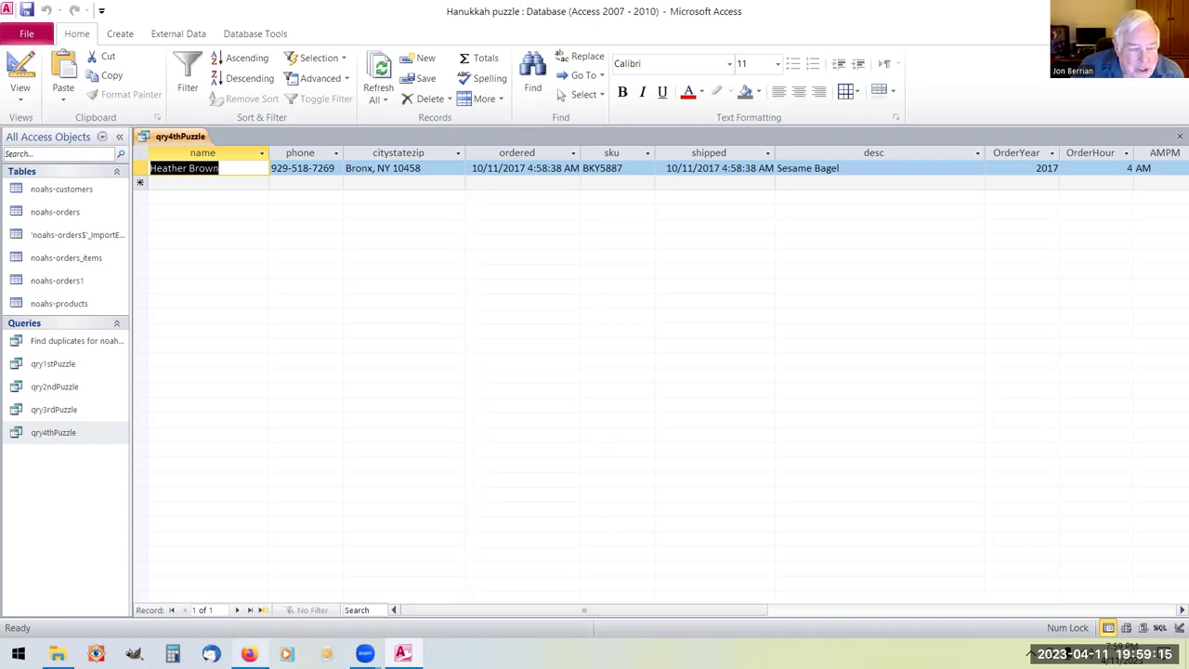
# Switch to the desktop and open the Hanukkah of Data 2022 web shortcut in the browser.
pyautogui.hotkey('alt', 'Tab')
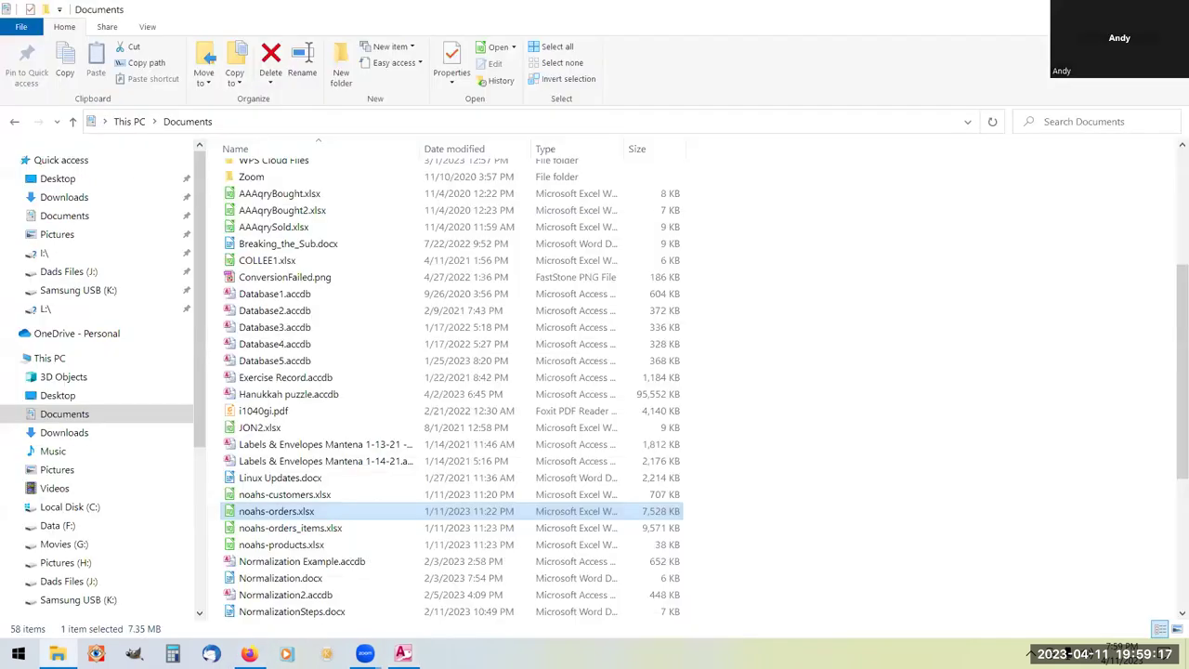
pyautogui.press('super+d')
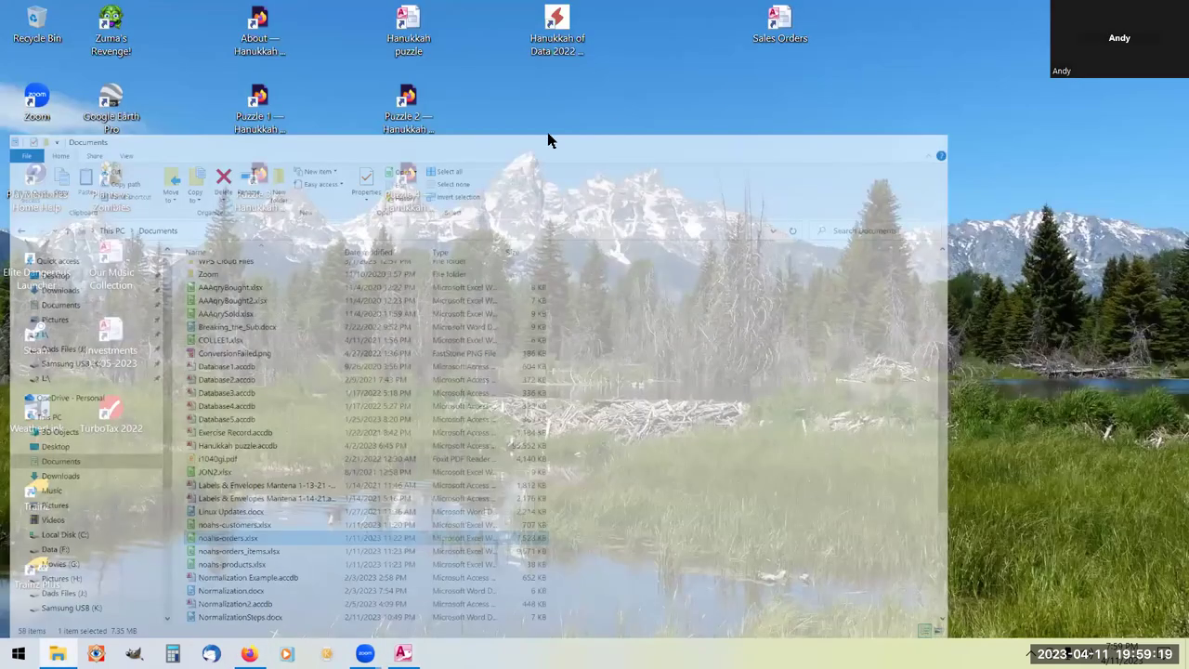
pyautogui.doubleClick(563, 28)
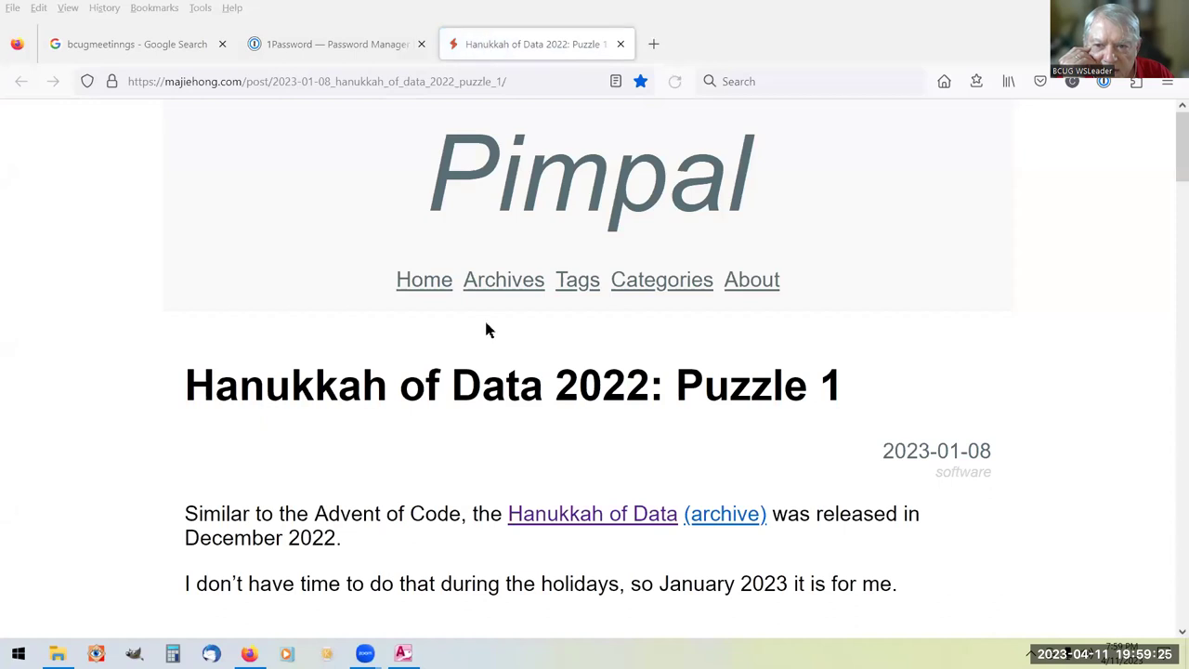
# Examine the Hanukkah of Data 2022 Puzzle 1 article from the introduction through the Java code to the Result section.
pyautogui.scroll(-1, 489, 325)
pyautogui.scroll(-1, 491, 330)
pyautogui.scroll(2, 520, 297)
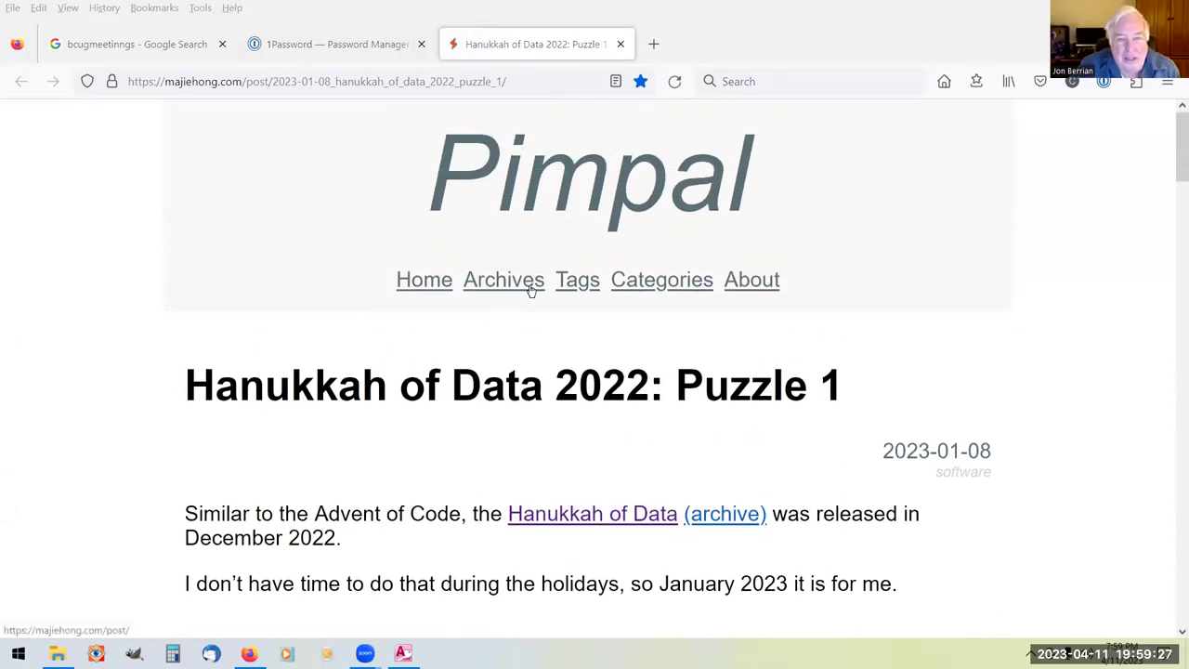
pyautogui.scroll(-5, 560, 418)
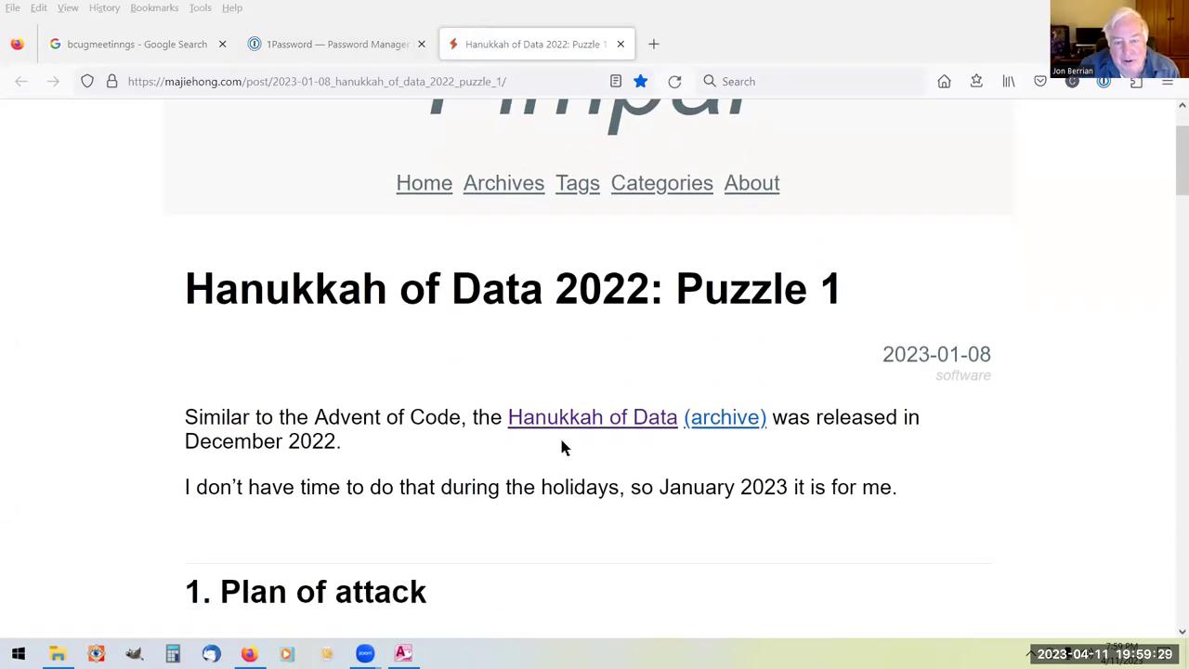
pyautogui.scroll(-12, 560, 390)
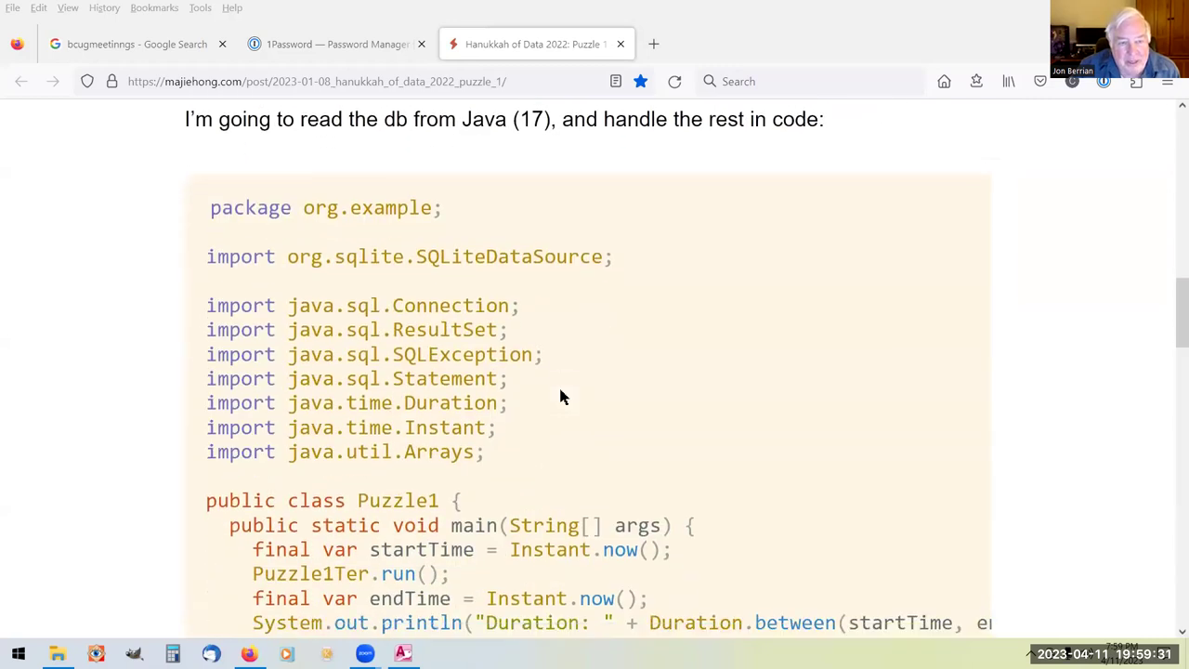
pyautogui.scroll(5, 560, 397)
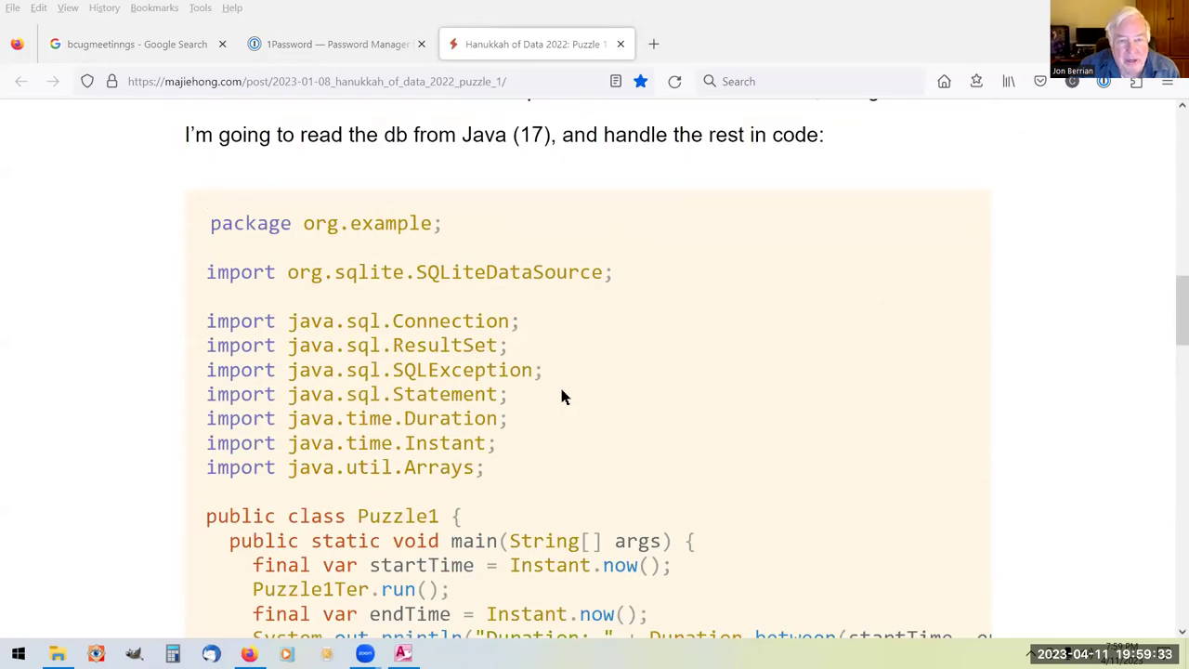
pyautogui.scroll(-5, 589, 388)
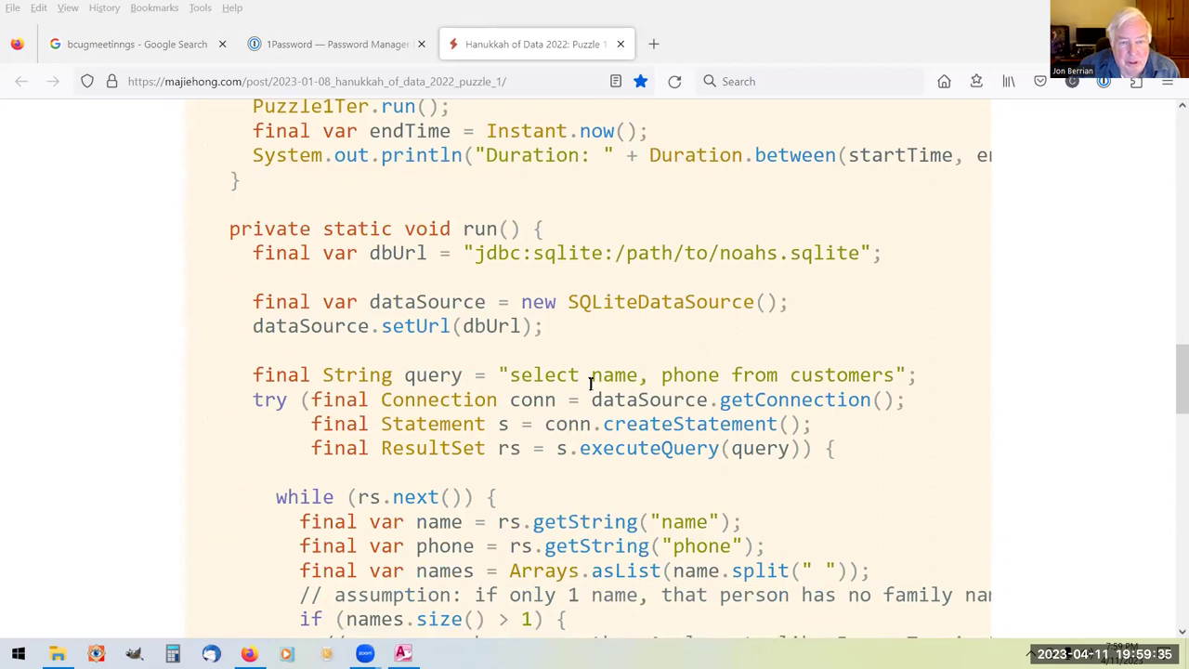
pyautogui.scroll(-10, 589, 382)
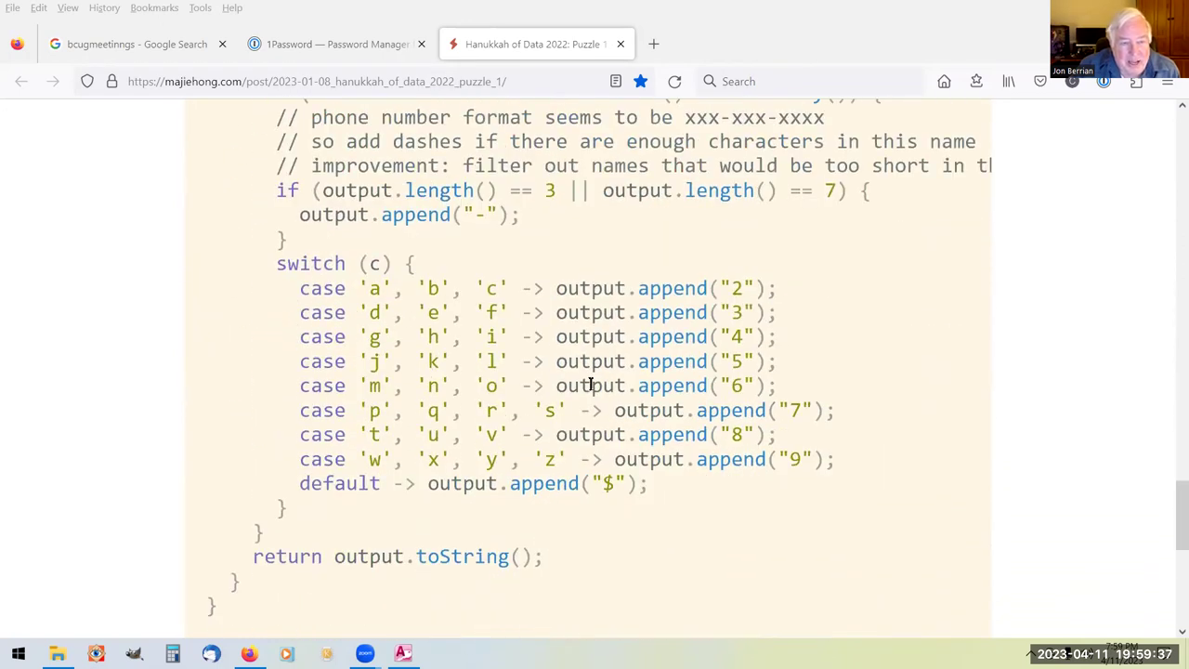
pyautogui.scroll(-3, 591, 387)
pyautogui.scroll(-5, 592, 388)
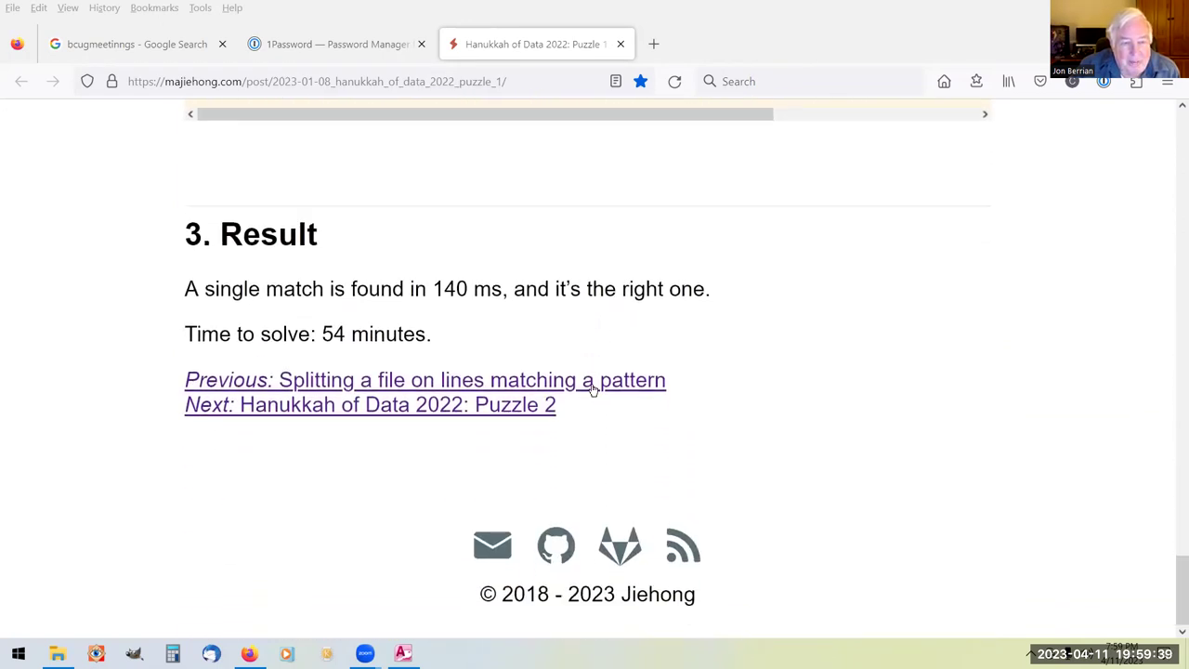
# Open the Puzzle 2 article and review its plan of attack and implementation code.
pyautogui.click(507, 406)
pyautogui.scroll(-6, 507, 408)
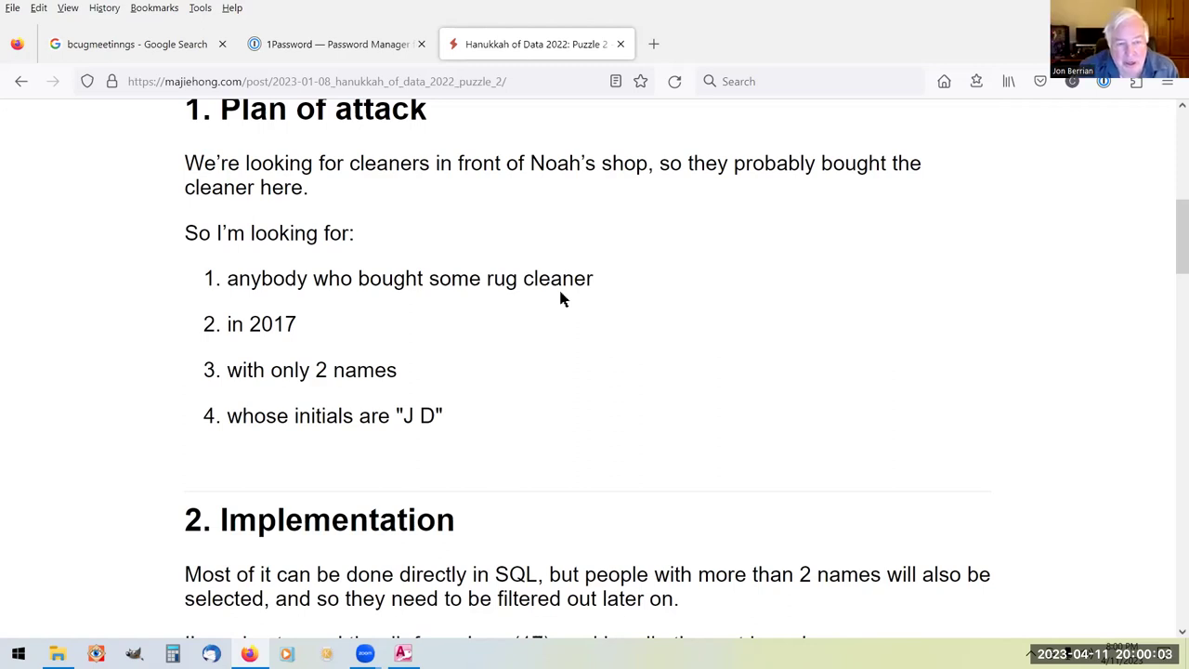
pyautogui.scroll(-7, 556, 297)
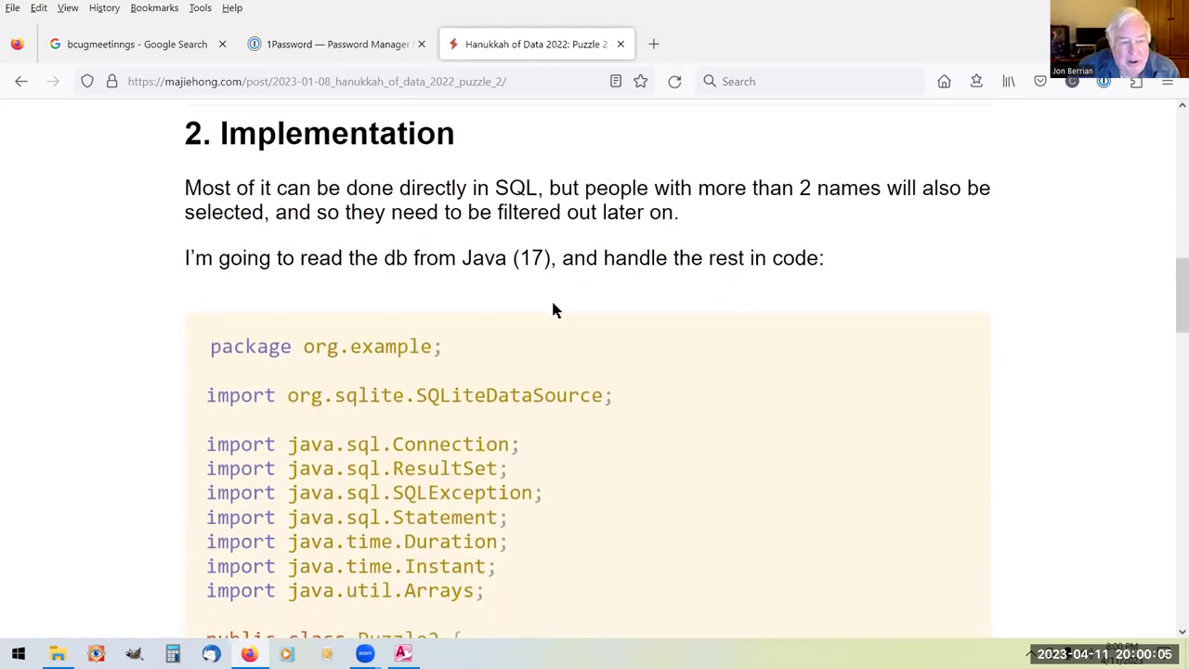
pyautogui.scroll(-20, 552, 310)
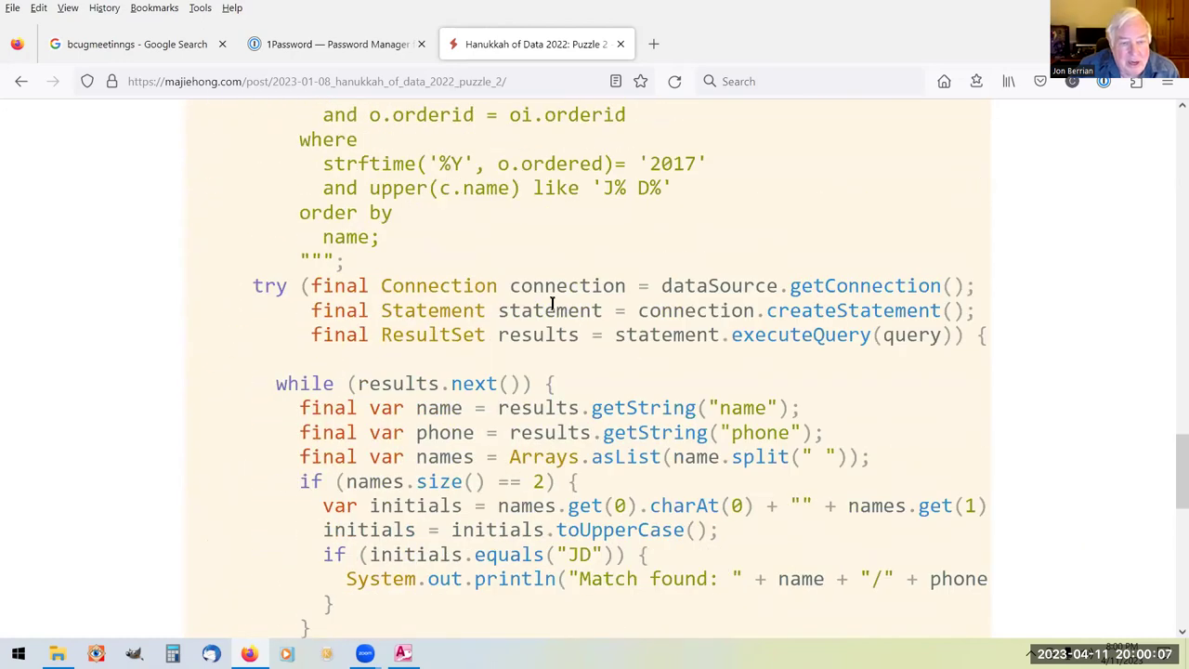
# Open the Puzzle 3 article and review its plan of attack and SQL implementation.
pyautogui.click(404, 403)
pyautogui.scroll(-5, 406, 403)
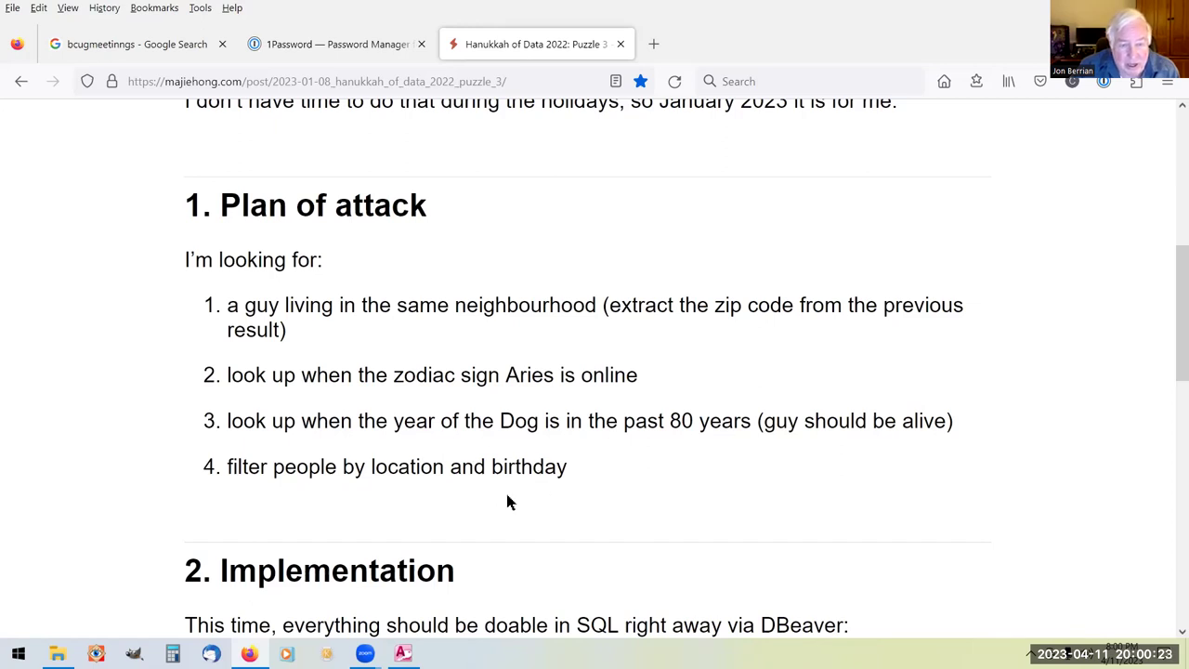
pyautogui.scroll(-1, 507, 502)
pyautogui.scroll(-8, 507, 501)
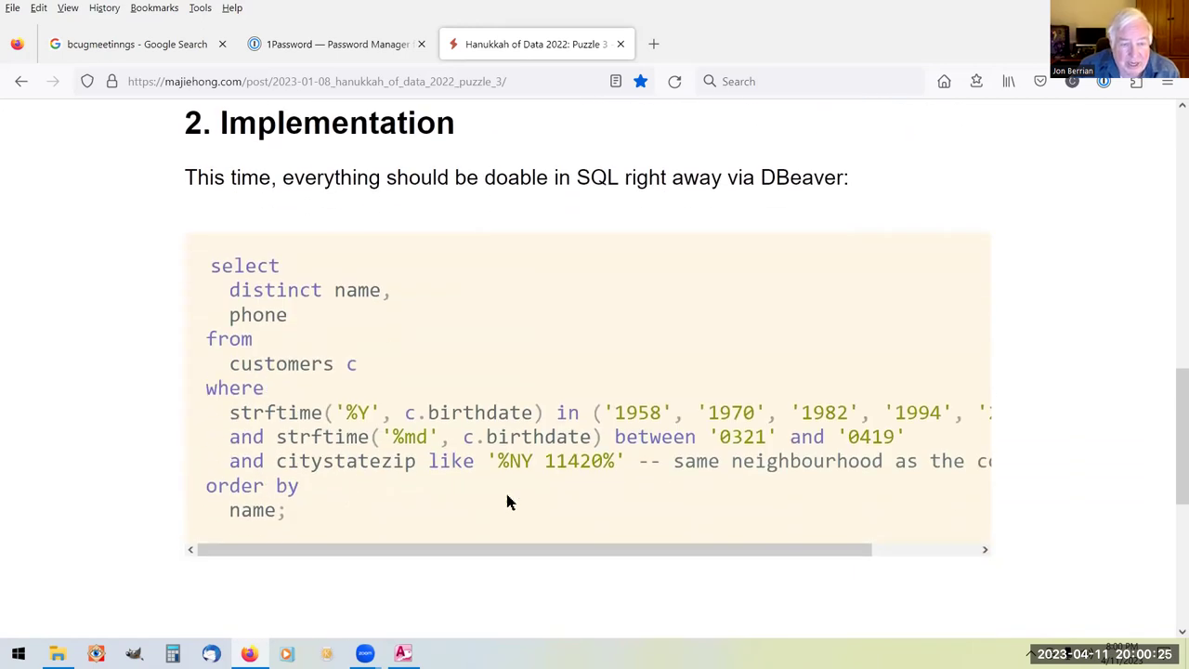
# Open the Puzzle 4 article and read its plan of attack, pastry product list, sku prefix note and Result section.
pyautogui.click(371, 406)
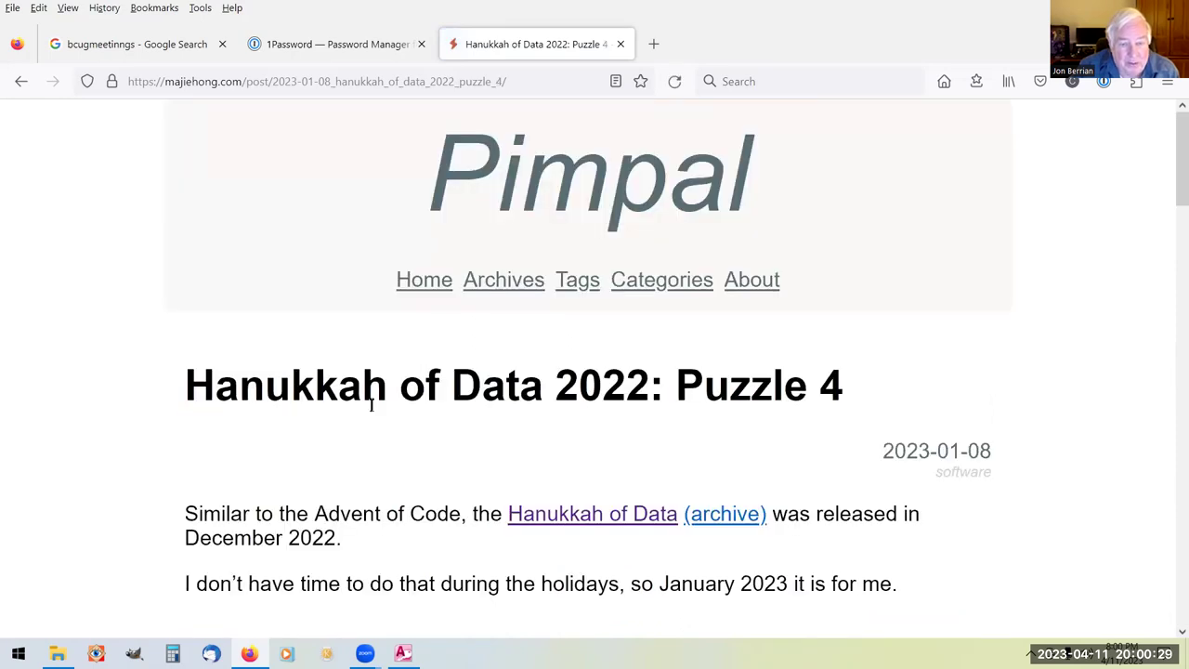
pyautogui.scroll(-5, 372, 406)
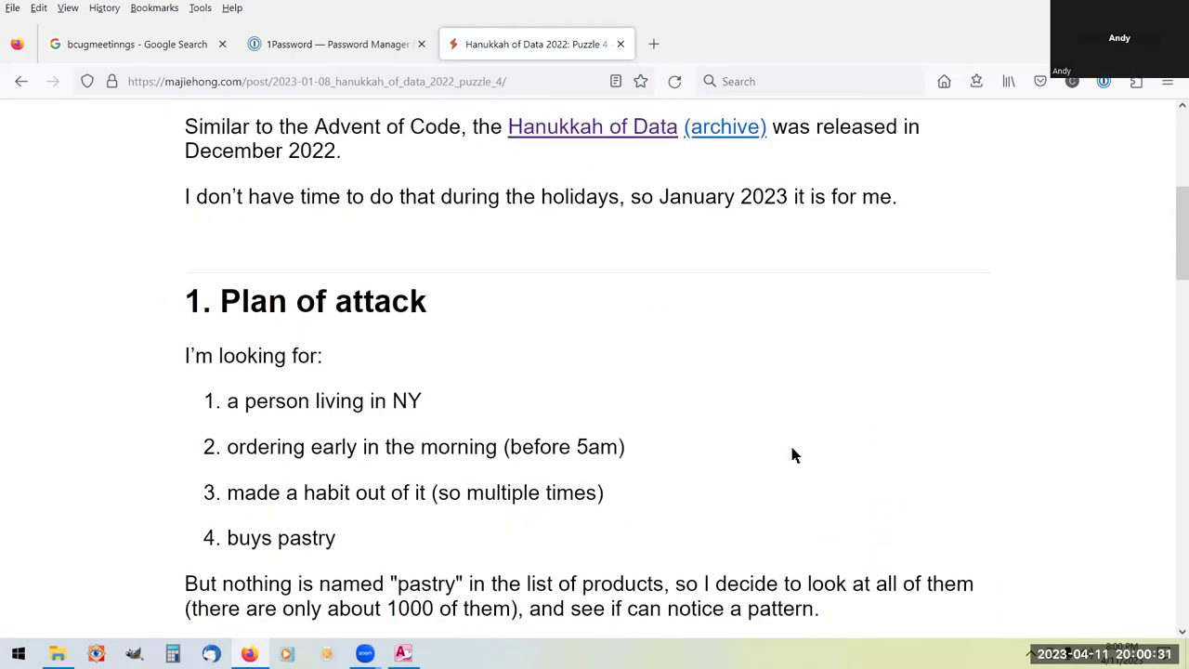
pyautogui.scroll(-1, 791, 447)
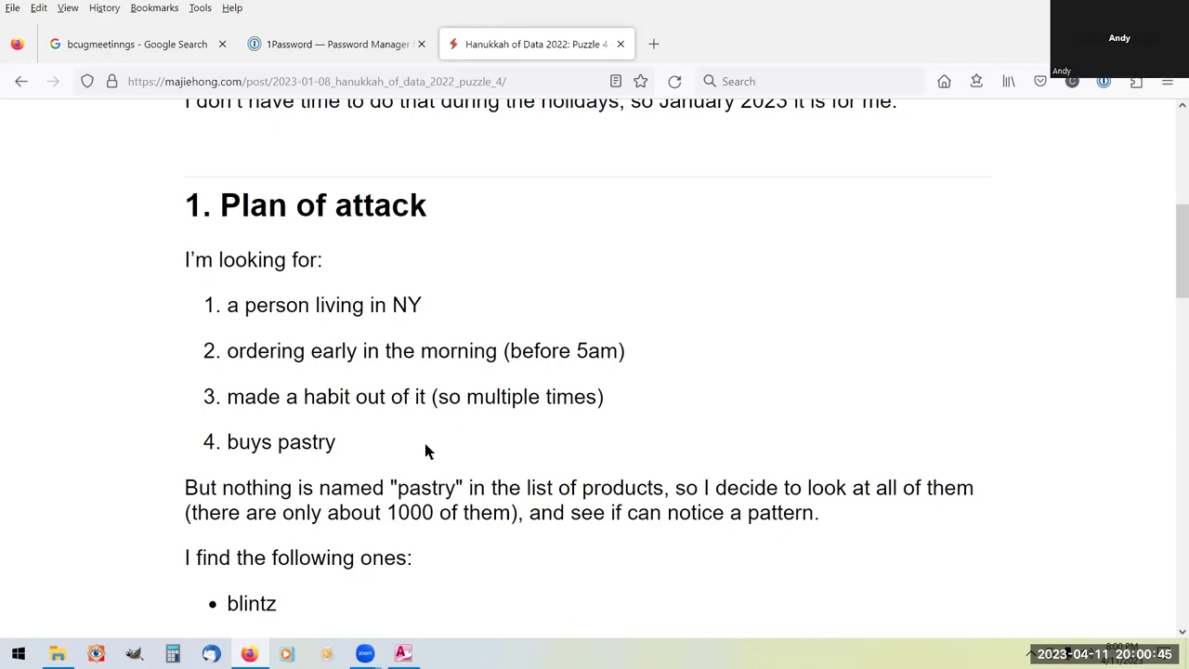
pyautogui.scroll(2, 426, 450)
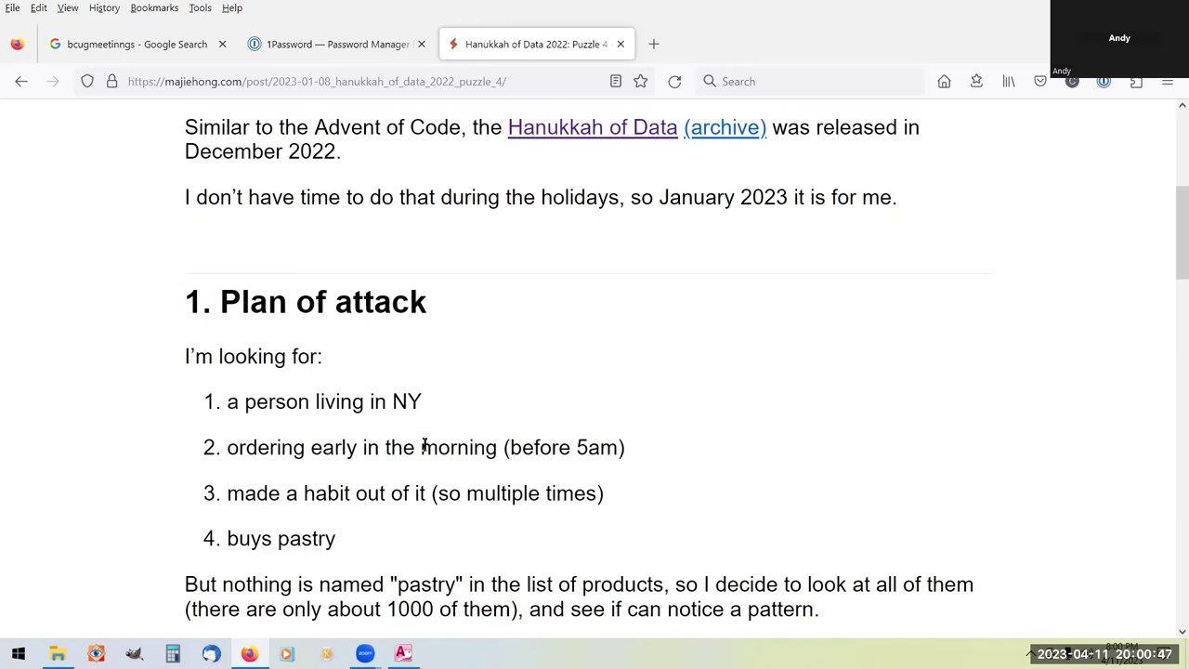
pyautogui.scroll(-2, 424, 446)
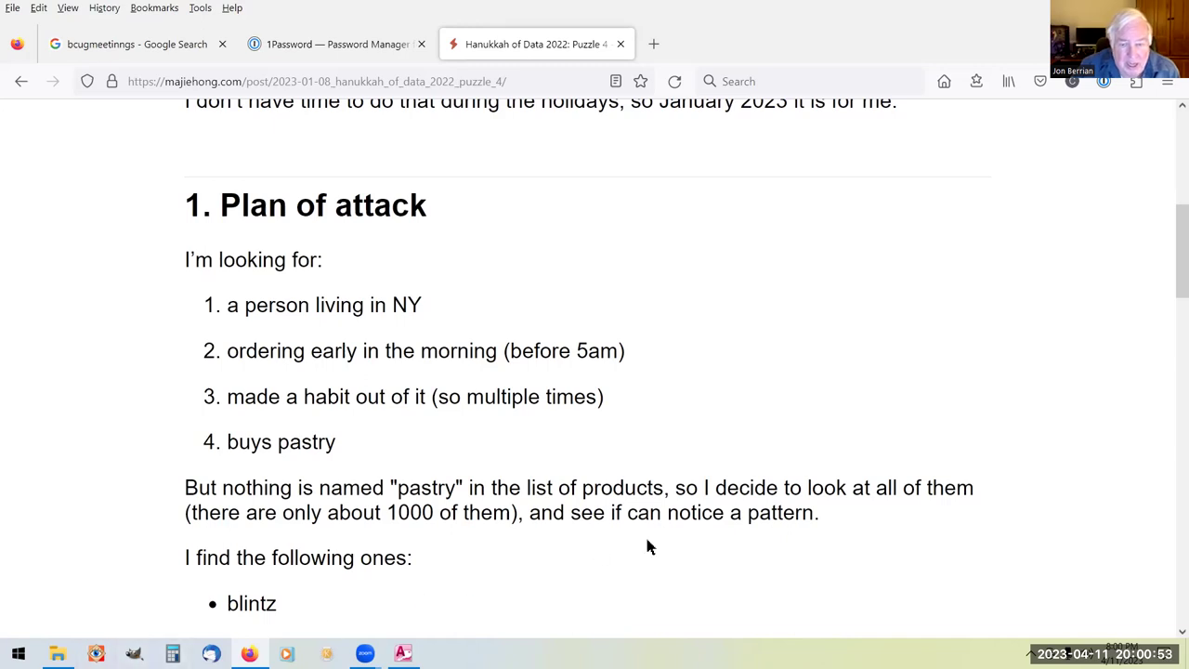
pyautogui.scroll(-3, 573, 561)
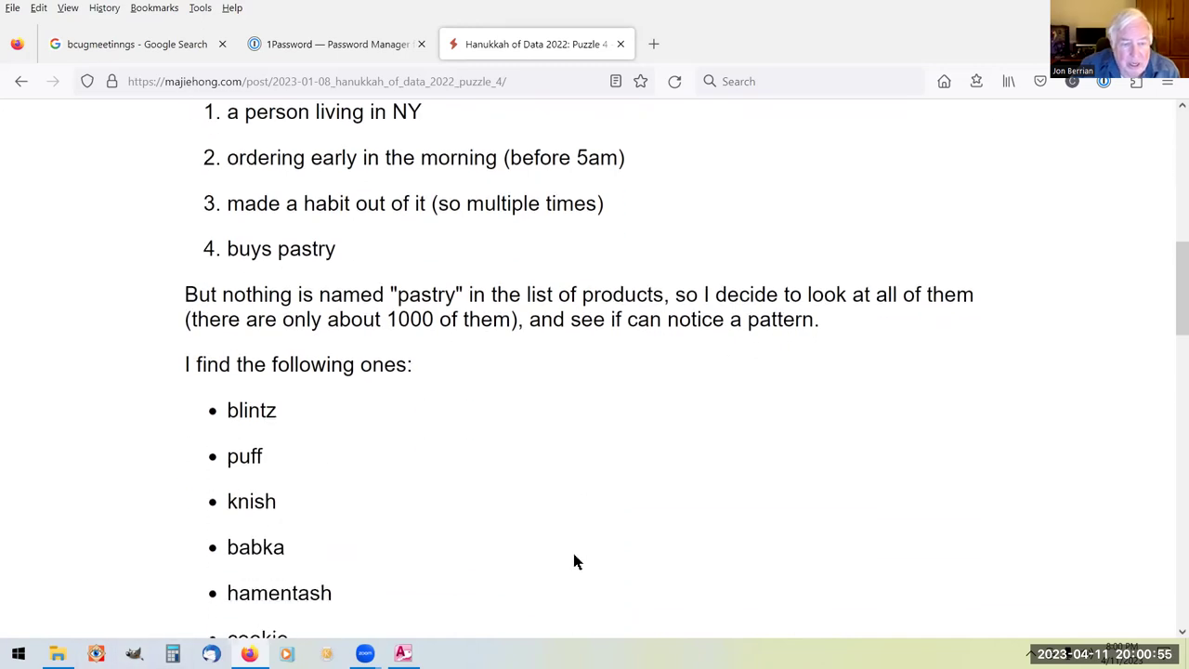
pyautogui.scroll(-6, 573, 560)
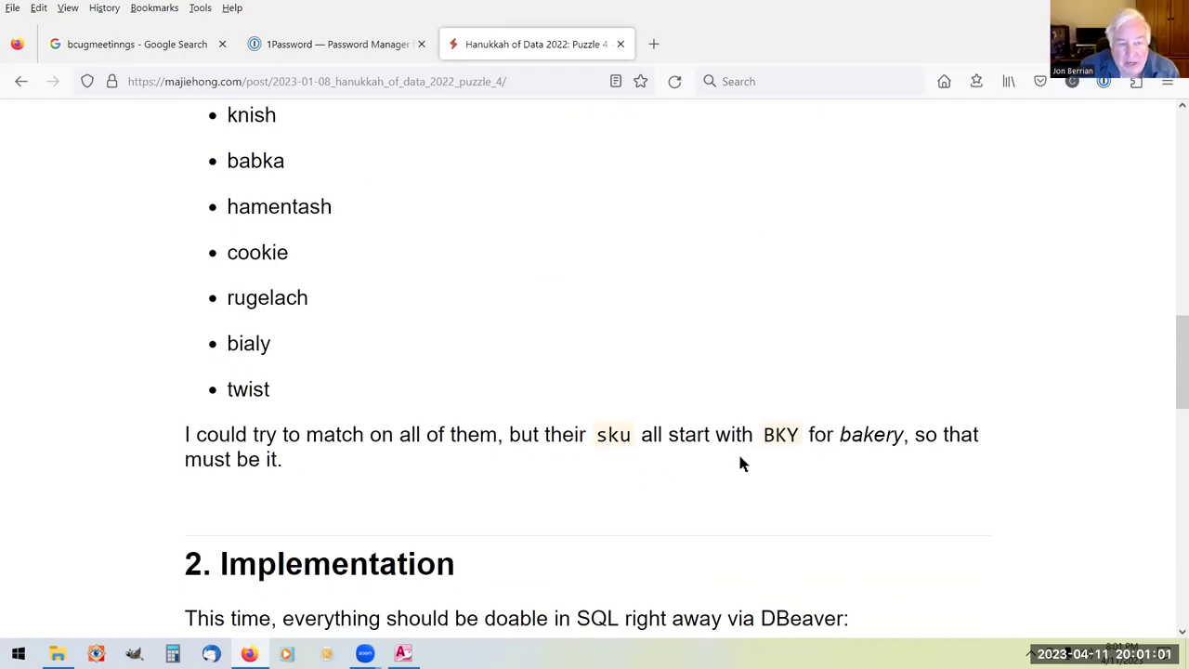
pyautogui.scroll(1, 690, 492)
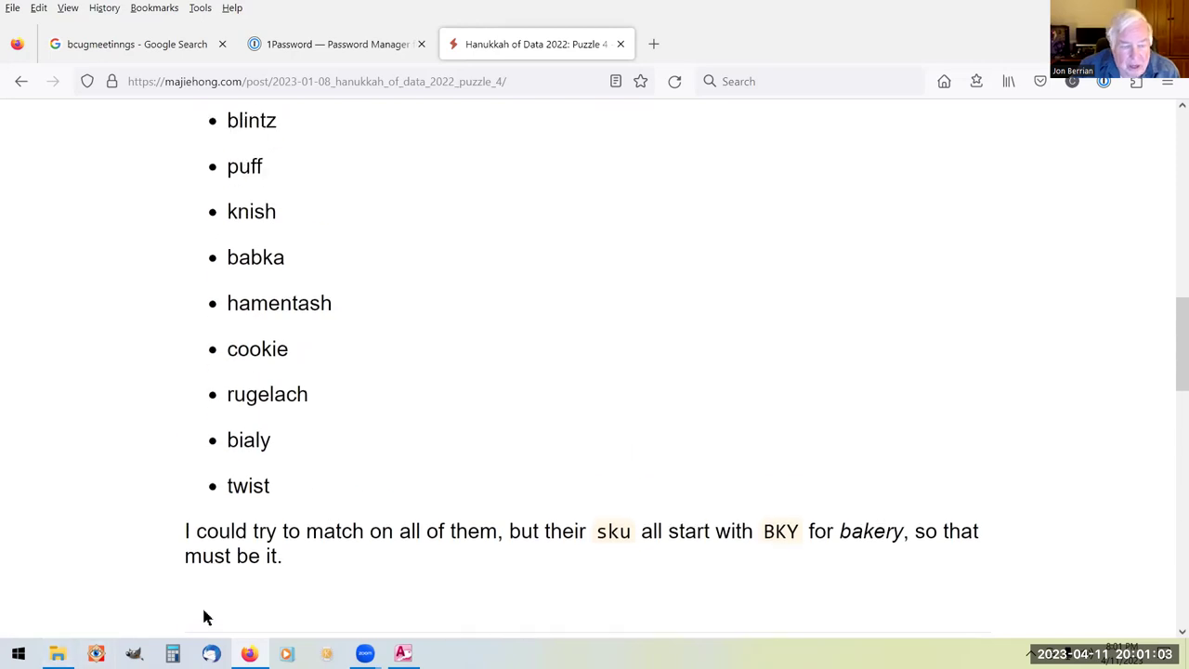
pyautogui.scroll(-4, 204, 616)
pyautogui.scroll(-7, 243, 576)
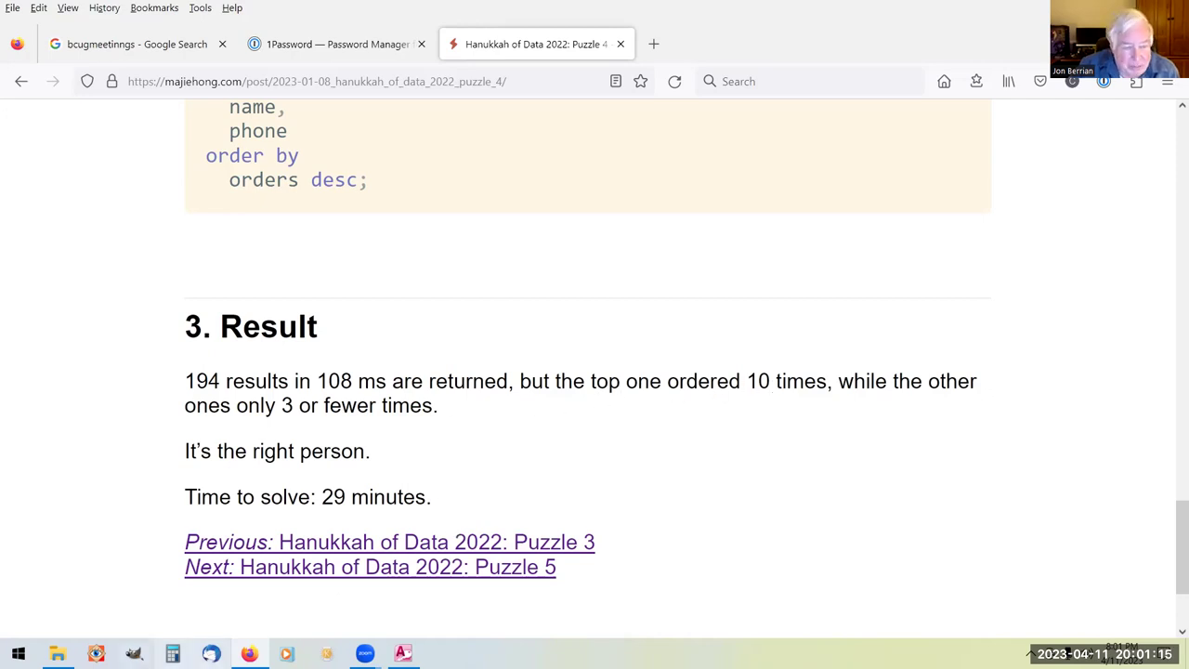
# Switch back to Microsoft Access and return qry4thPuzzle to Design View.
pyautogui.click(402, 653)
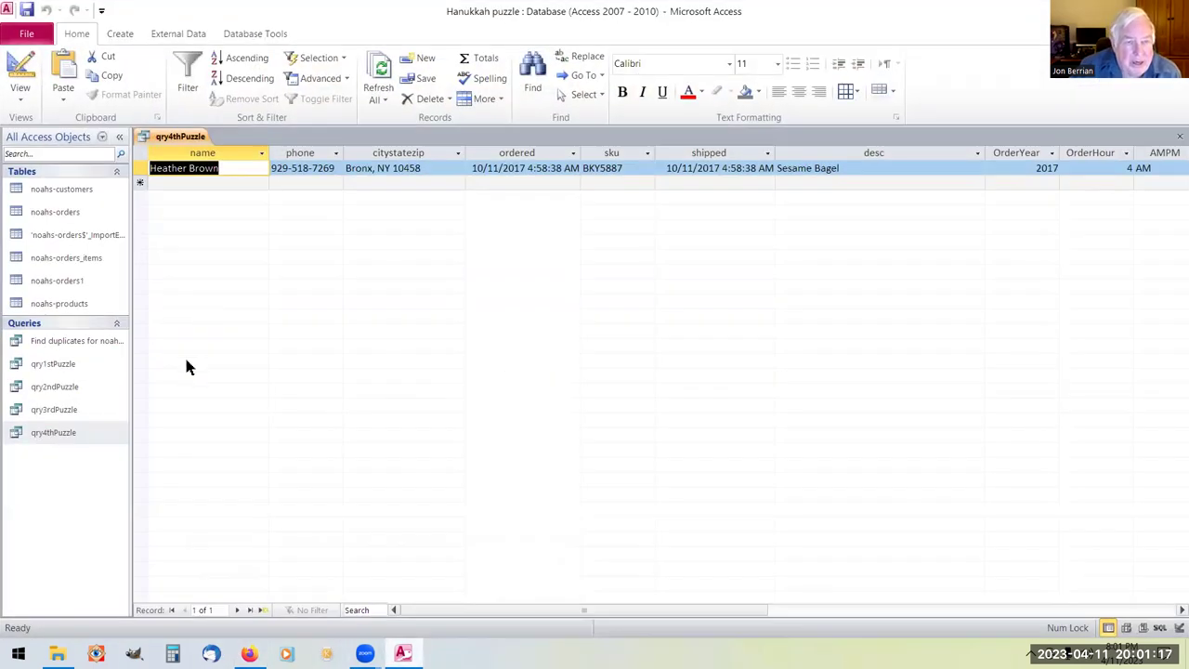
pyautogui.rightClick(181, 139)
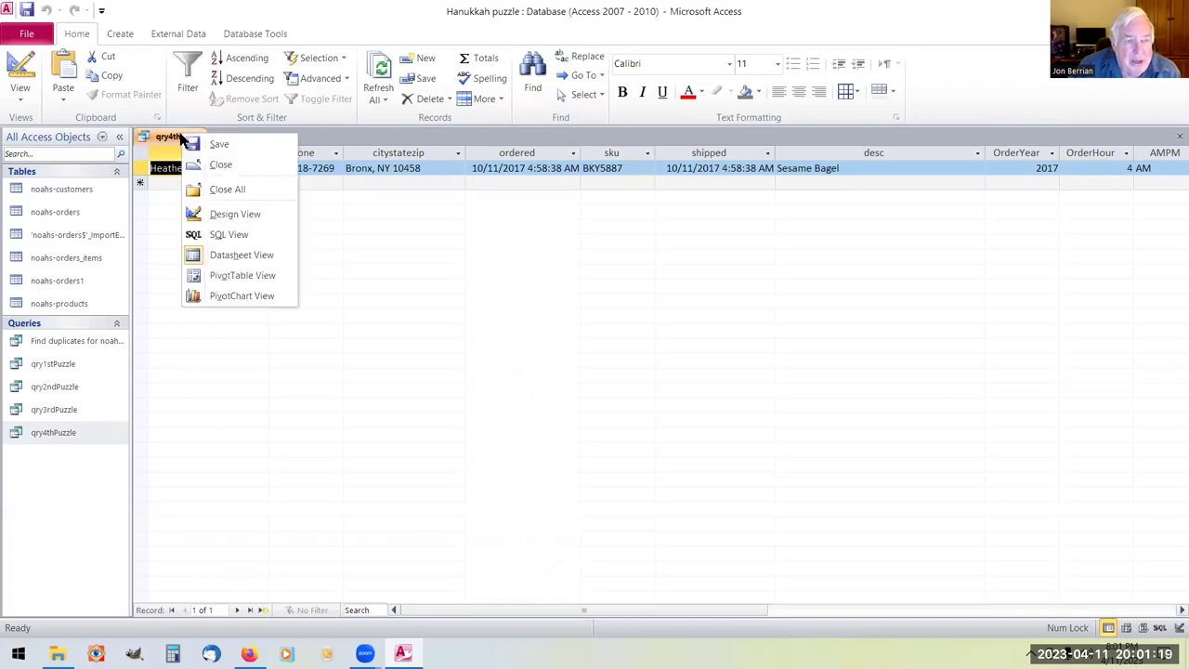
pyautogui.click(235, 215)
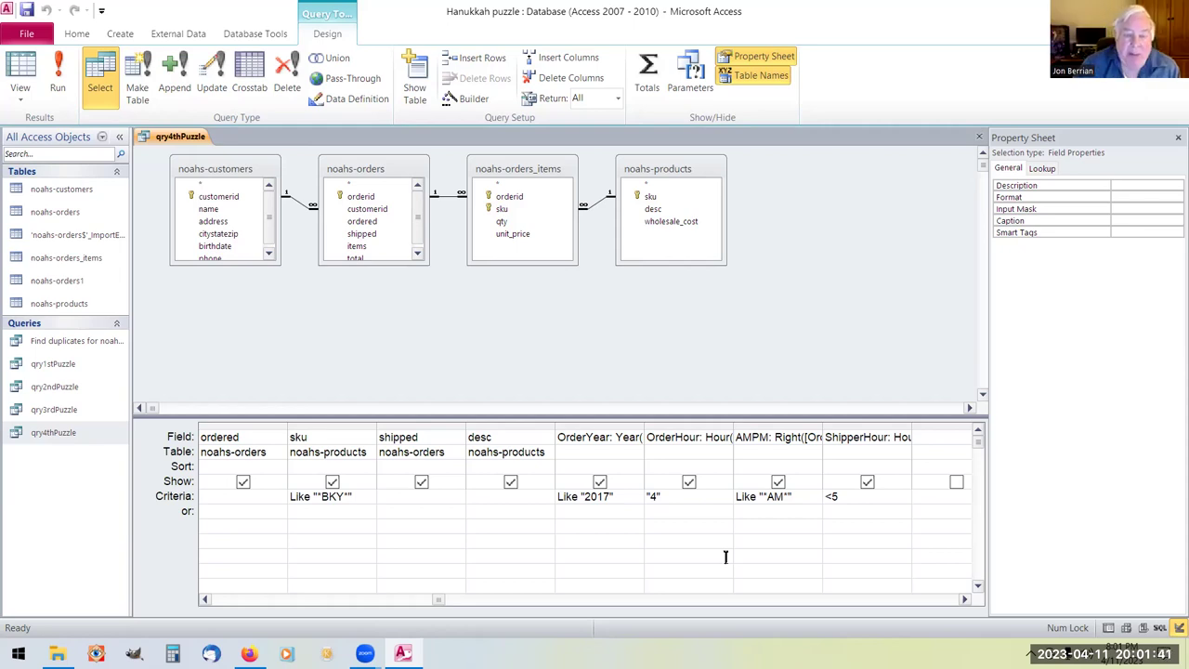
# Remove the criterion from the OrderYear column of qry4thPuzzle and display the query's datasheet.
pyautogui.click(621, 499)
pyautogui.press('BackSpace')
pyautogui.press('BackSpace')
pyautogui.press('BackSpace')
pyautogui.press('BackSpace')
pyautogui.press('BackSpace')
pyautogui.press('BackSpace')
pyautogui.press('BackSpace')
pyautogui.press('BackSpace')
pyautogui.press('BackSpace')
pyautogui.press('BackSpace')
pyautogui.press('BackSpace')
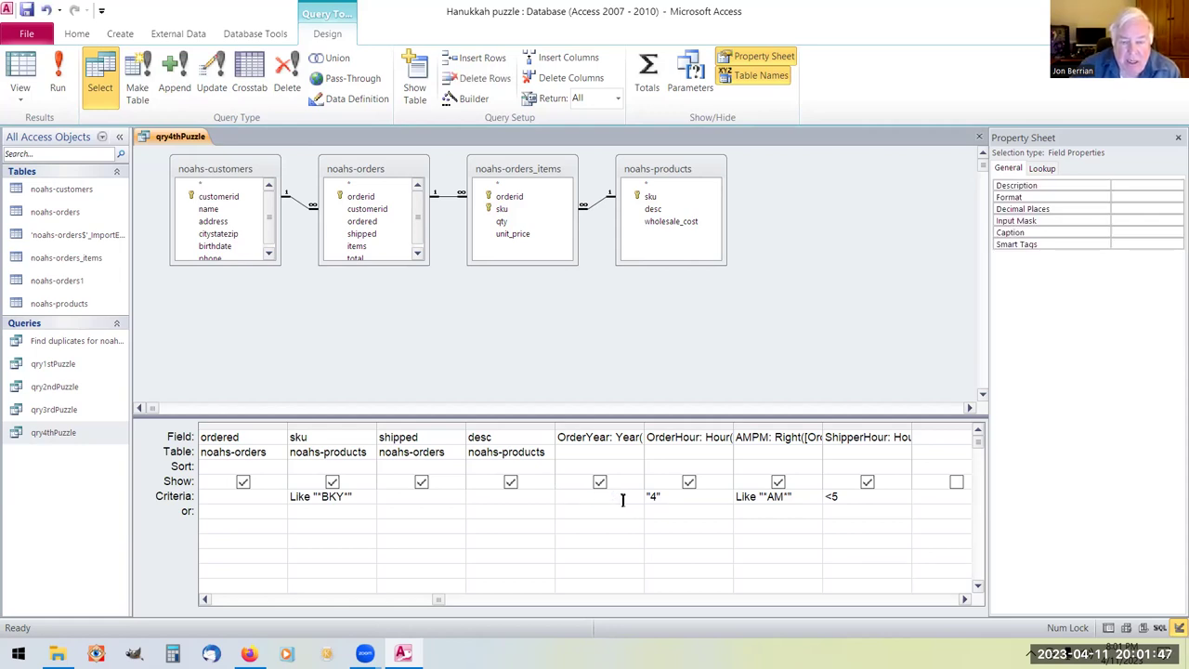
pyautogui.rightClick(169, 139)
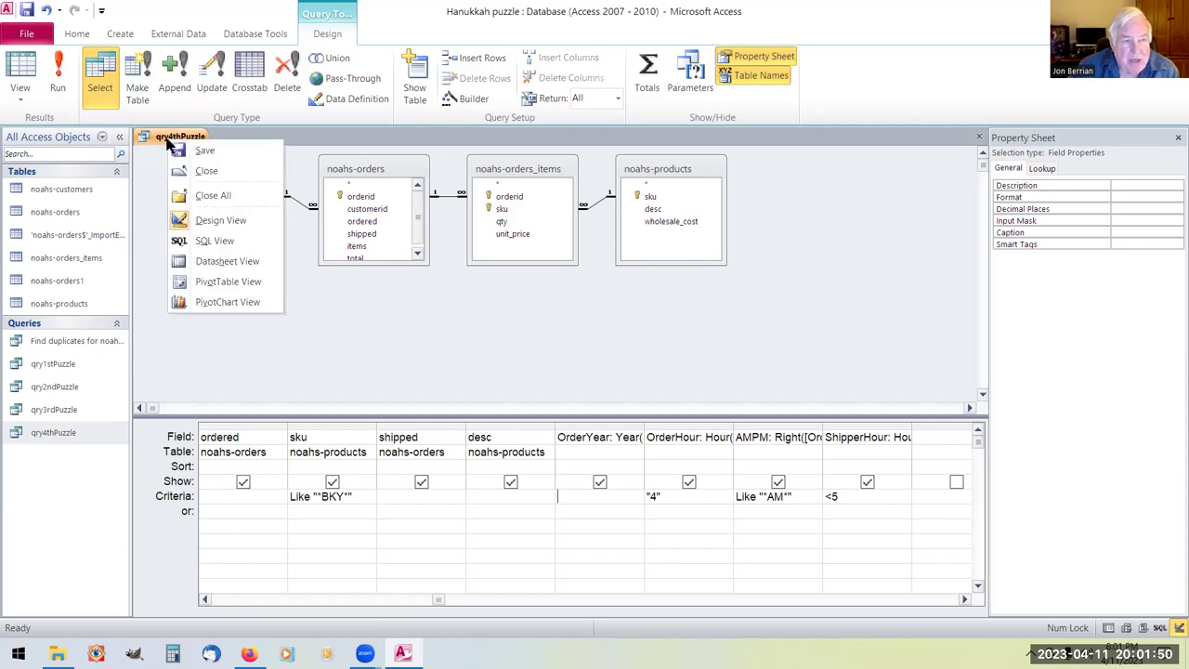
pyautogui.click(223, 260)
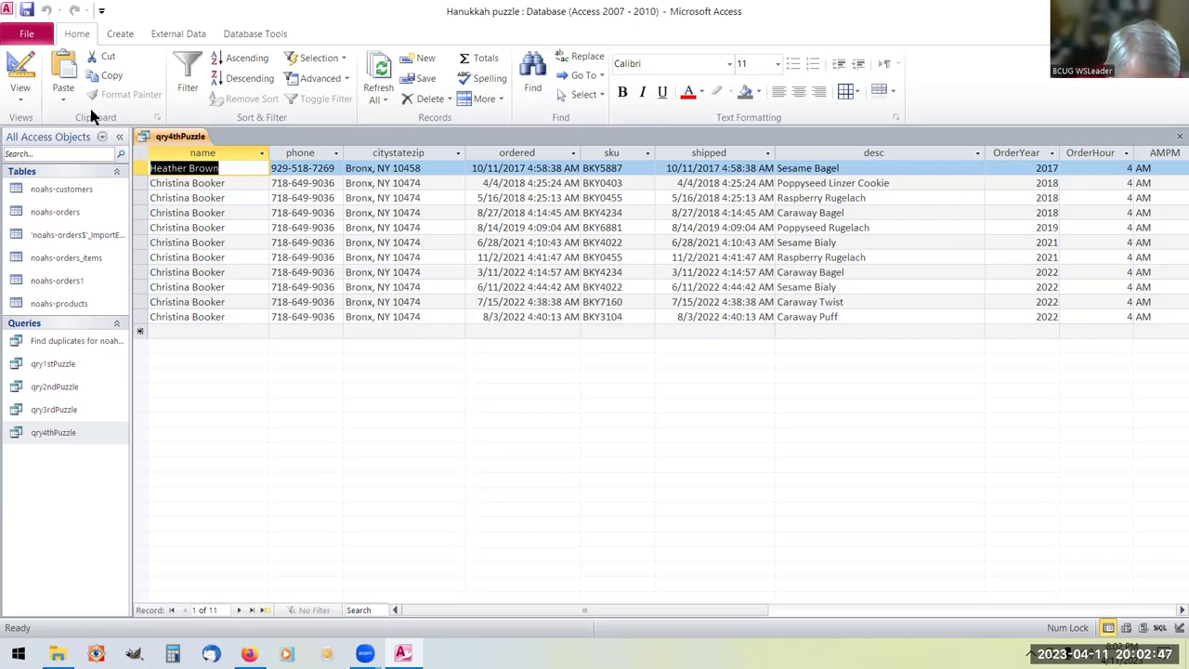
# Save the changed qry4thPuzzle query and close it.
pyautogui.rightClick(192, 136)
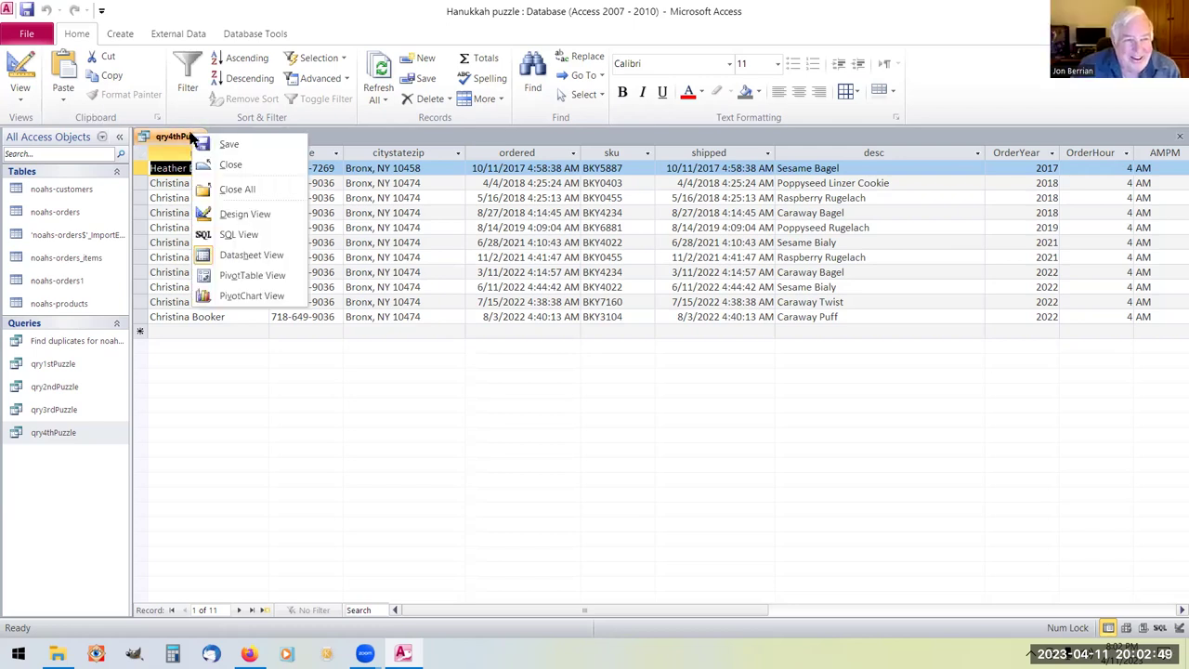
pyautogui.click(225, 145)
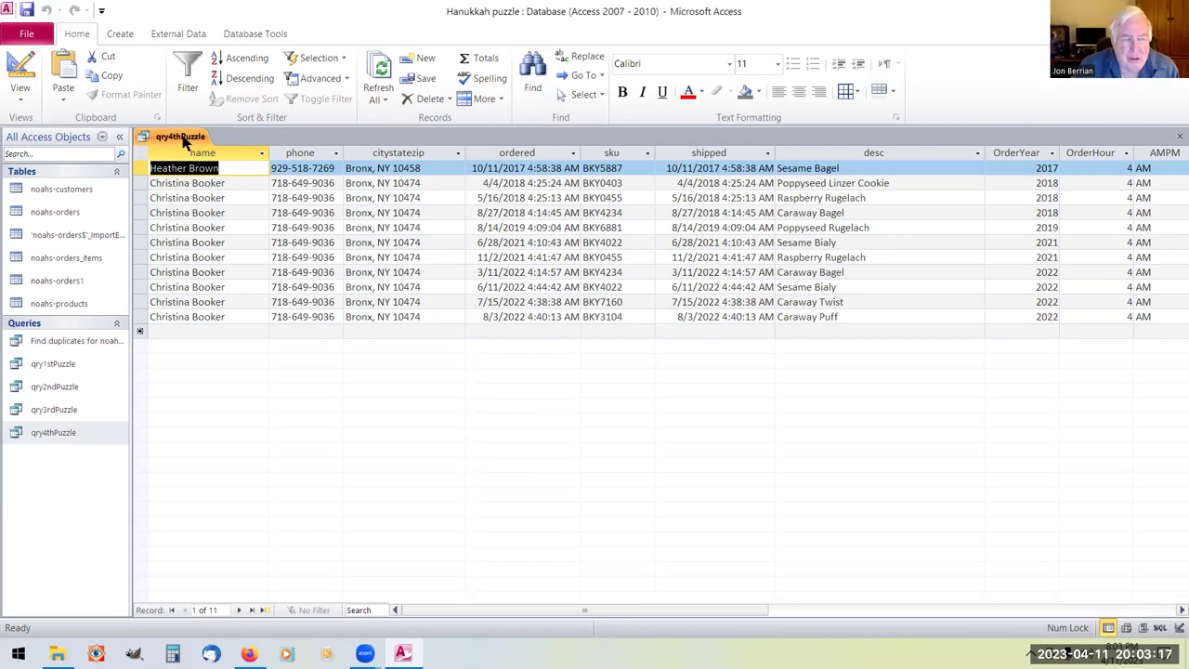
pyautogui.rightClick(183, 139)
pyautogui.click(223, 168)
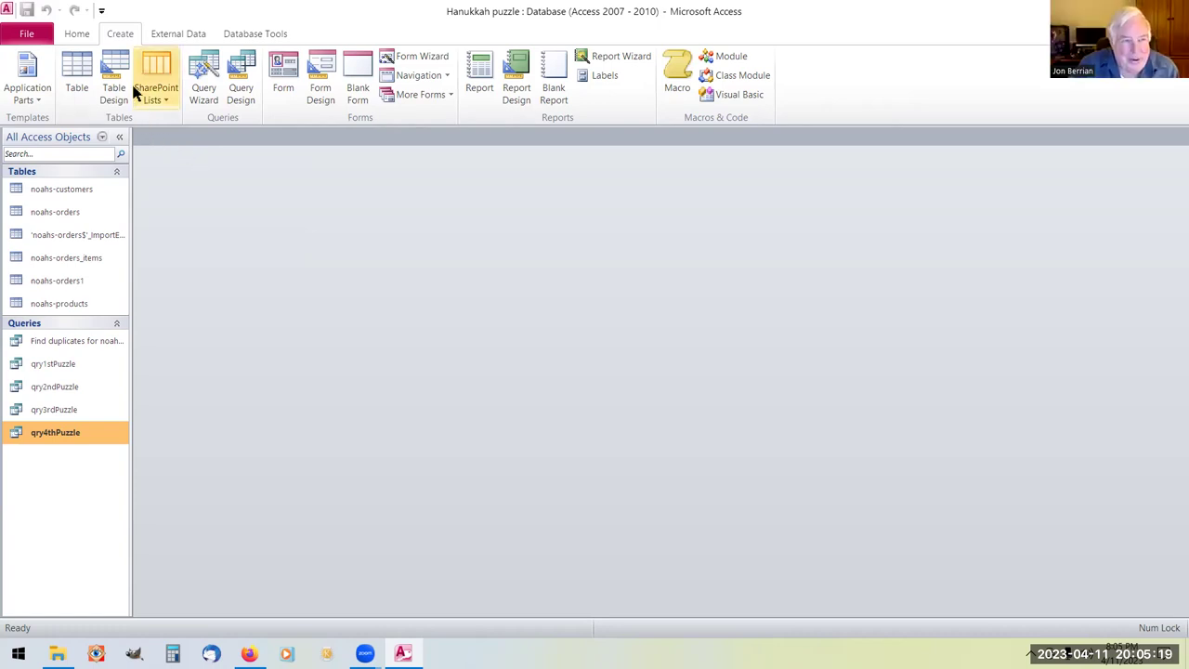
# Start a new query in Design View with the noahs-customers, noahs-orders, noahs-orders_items and noahs-products tables.
pyautogui.click(243, 84)
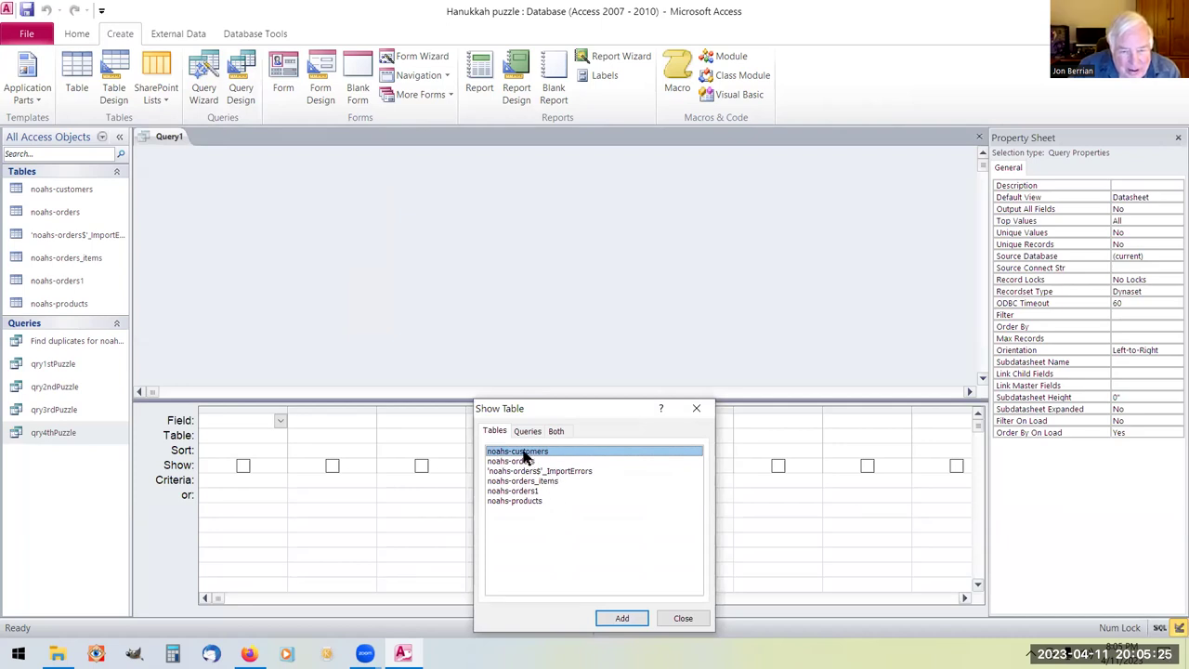
pyautogui.doubleClick(525, 452)
pyautogui.doubleClick(526, 462)
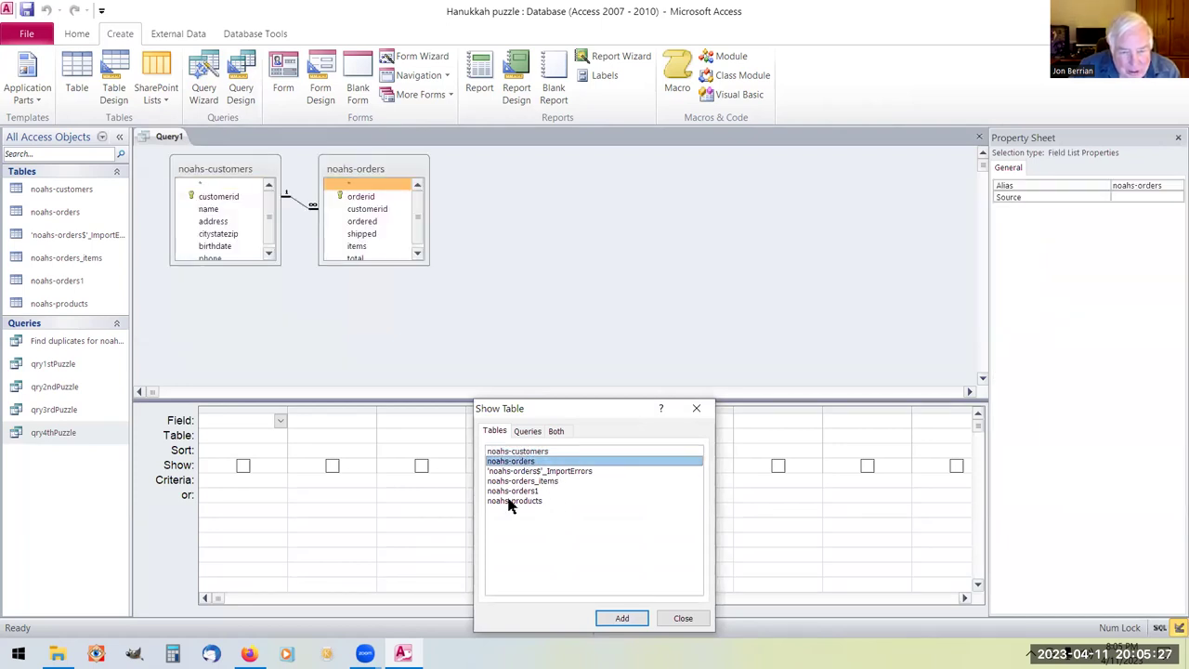
pyautogui.doubleClick(522, 482)
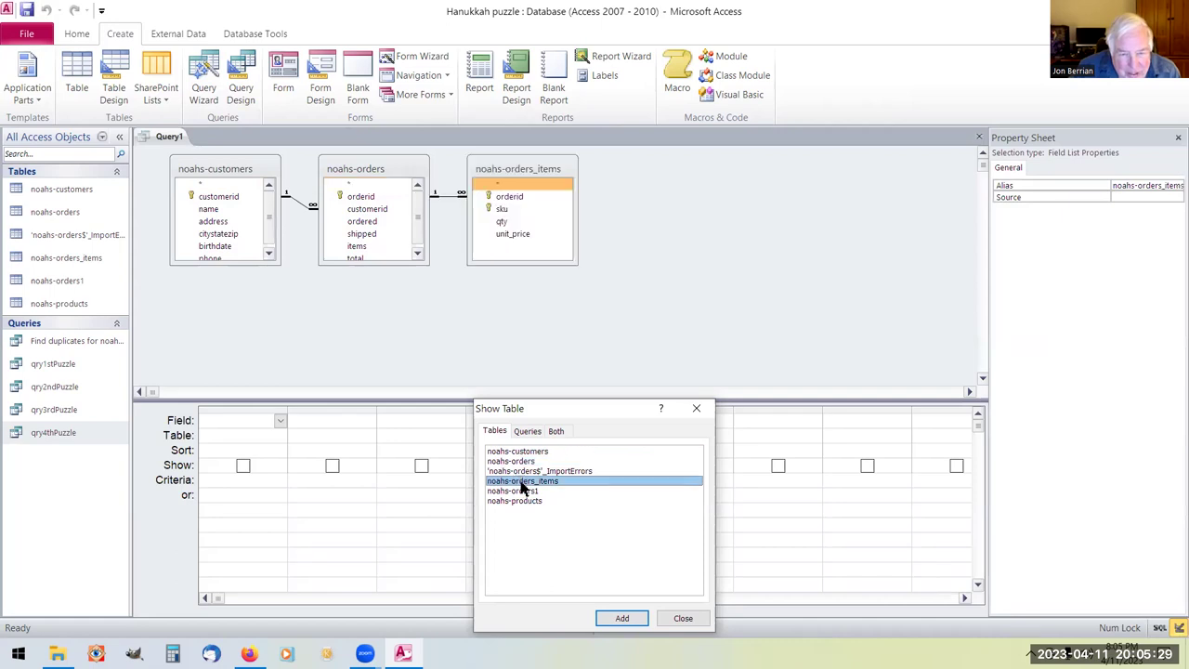
pyautogui.doubleClick(519, 502)
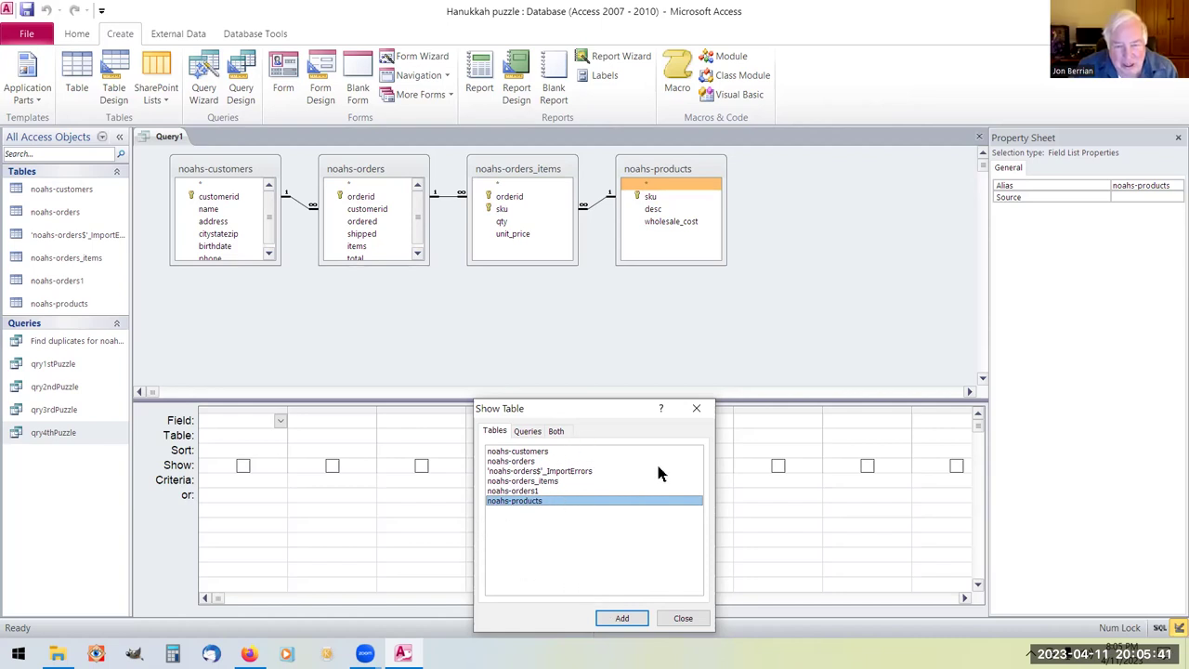
pyautogui.click(695, 409)
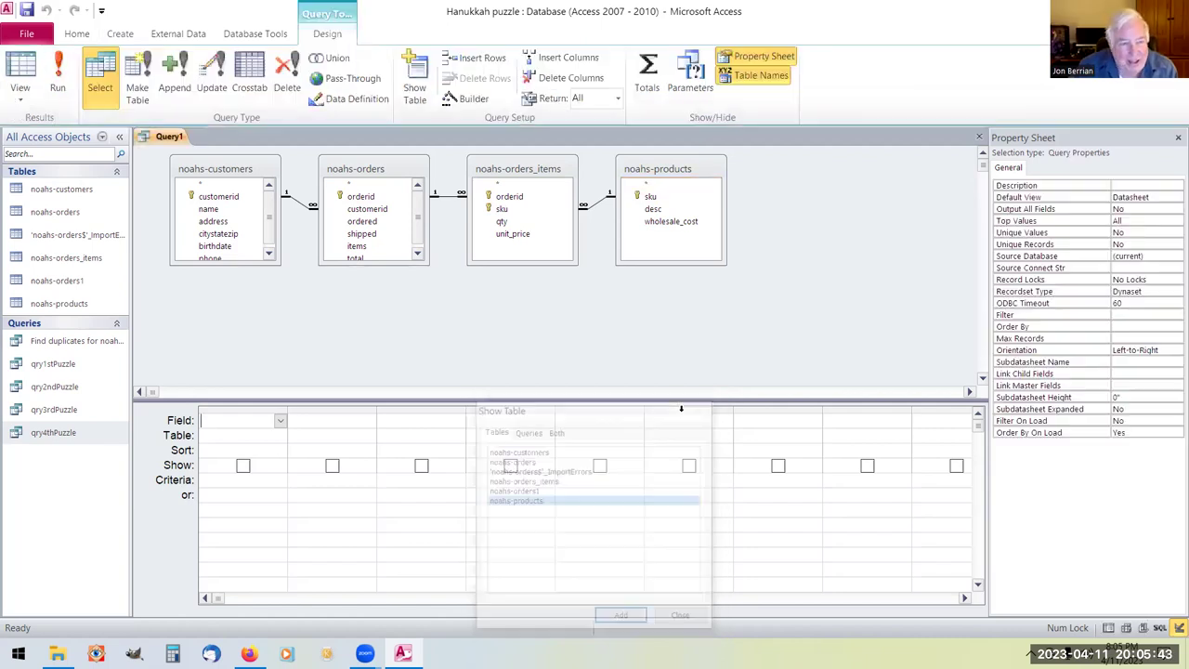
# Delete the 'noahs-orders$'_ImportErrors and noahs-orders1 tables from the database.
pyautogui.rightClick(71, 235)
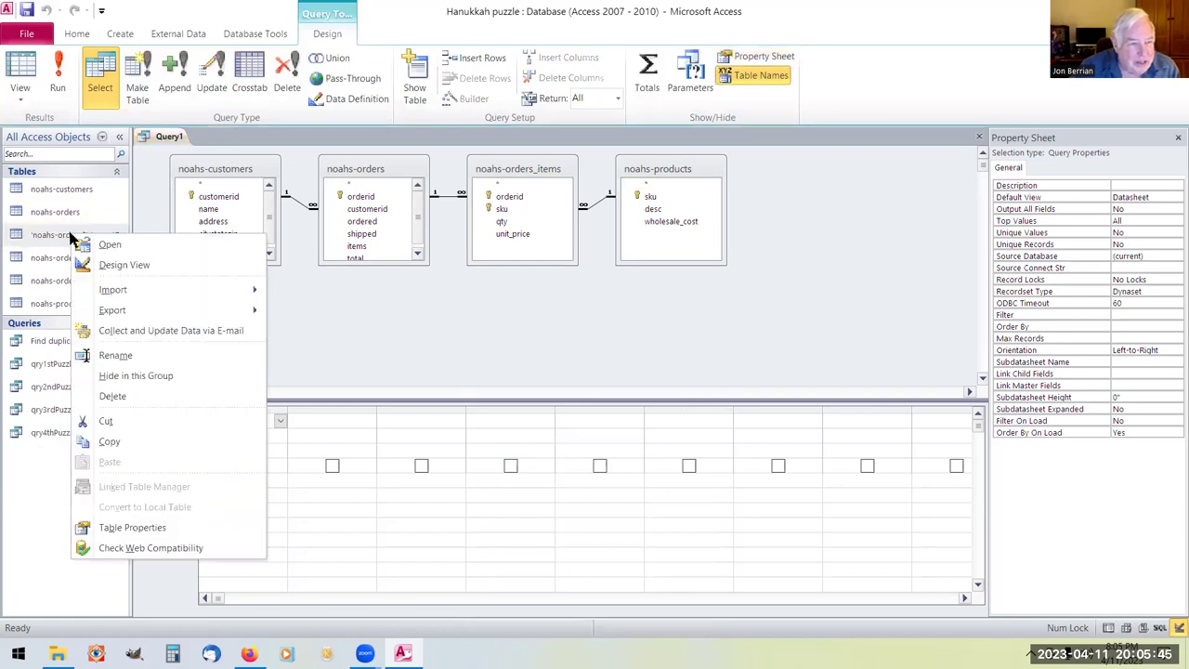
pyautogui.click(115, 398)
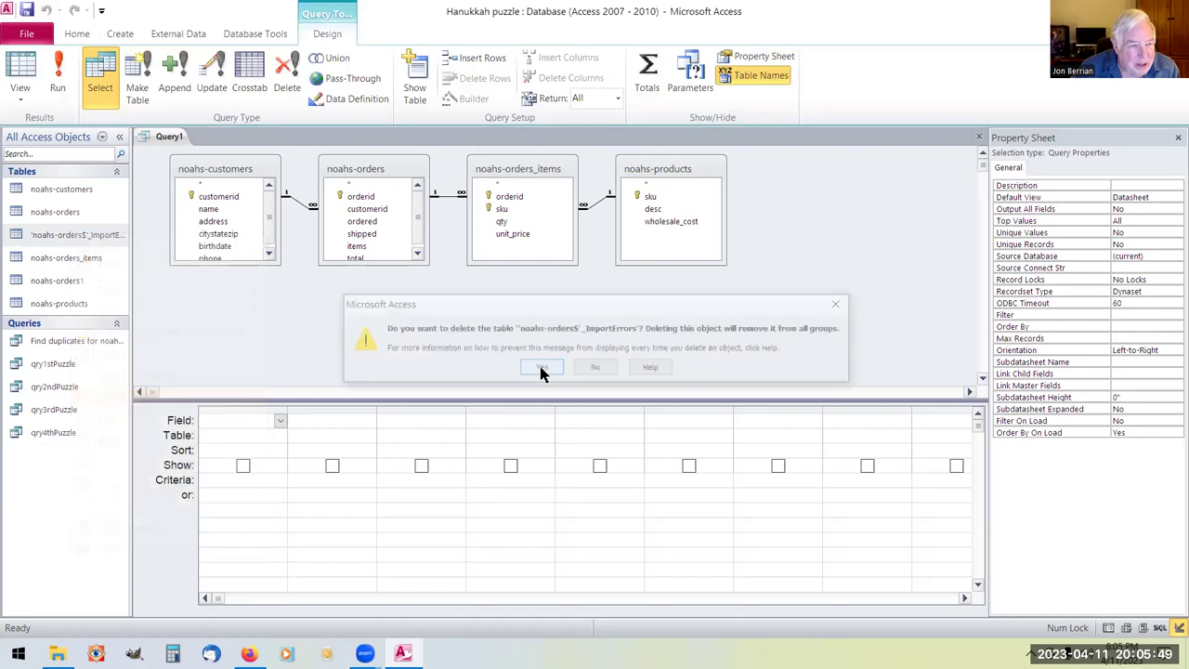
pyautogui.click(549, 366)
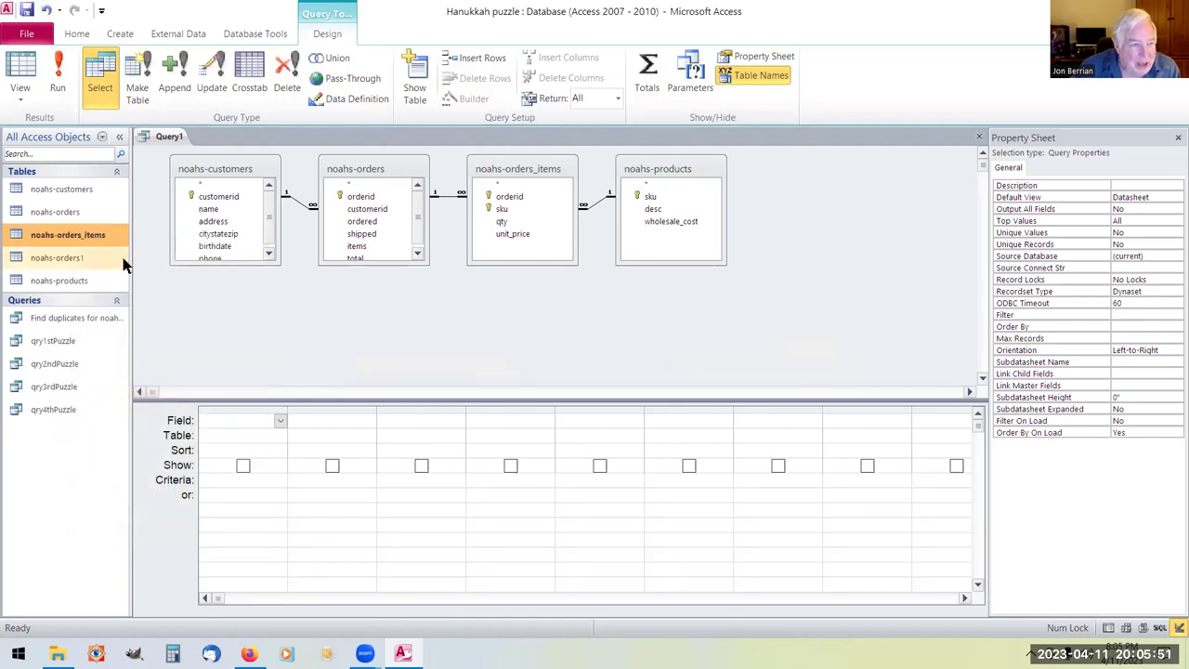
pyautogui.rightClick(62, 262)
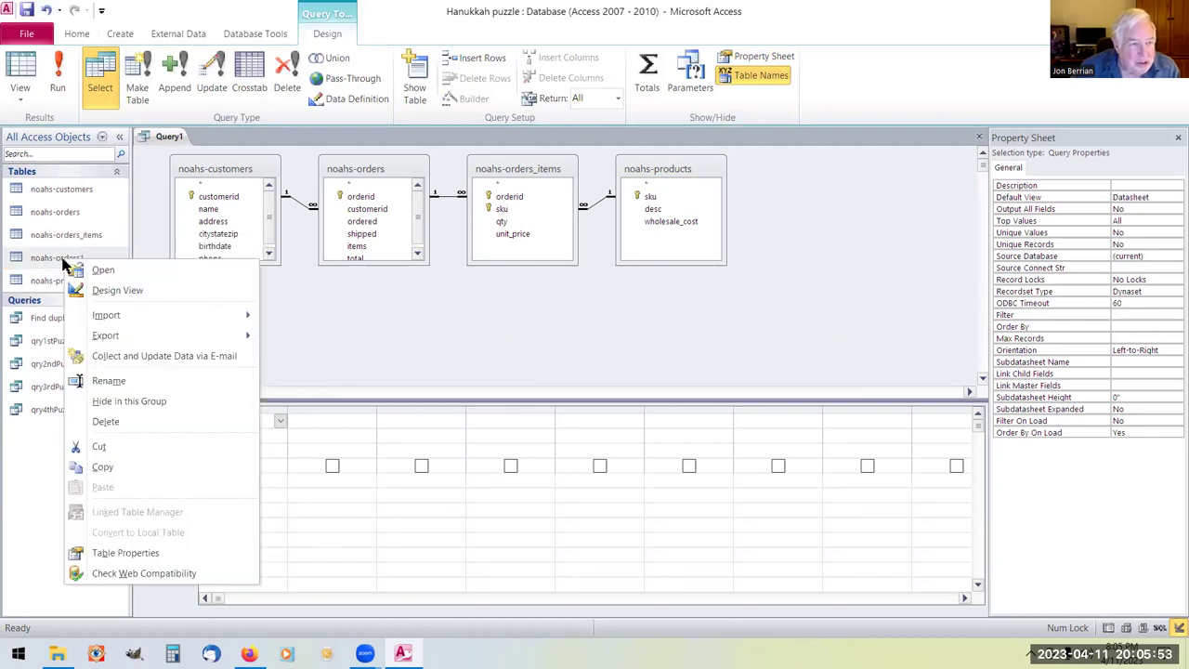
pyautogui.click(105, 421)
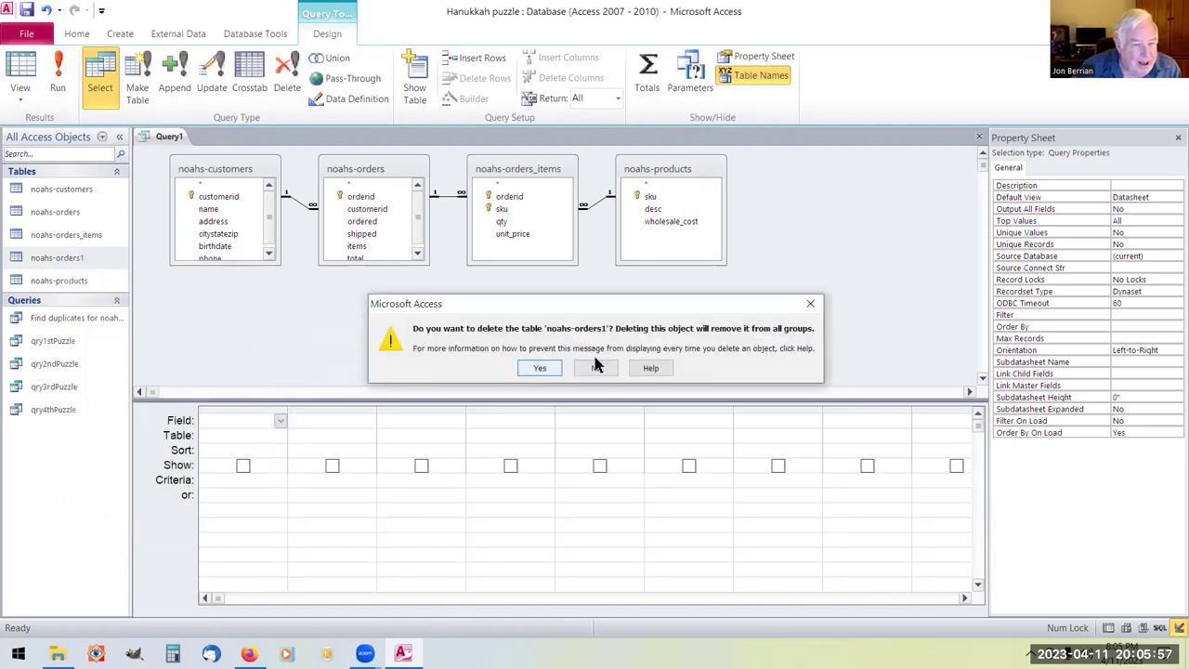
pyautogui.click(547, 369)
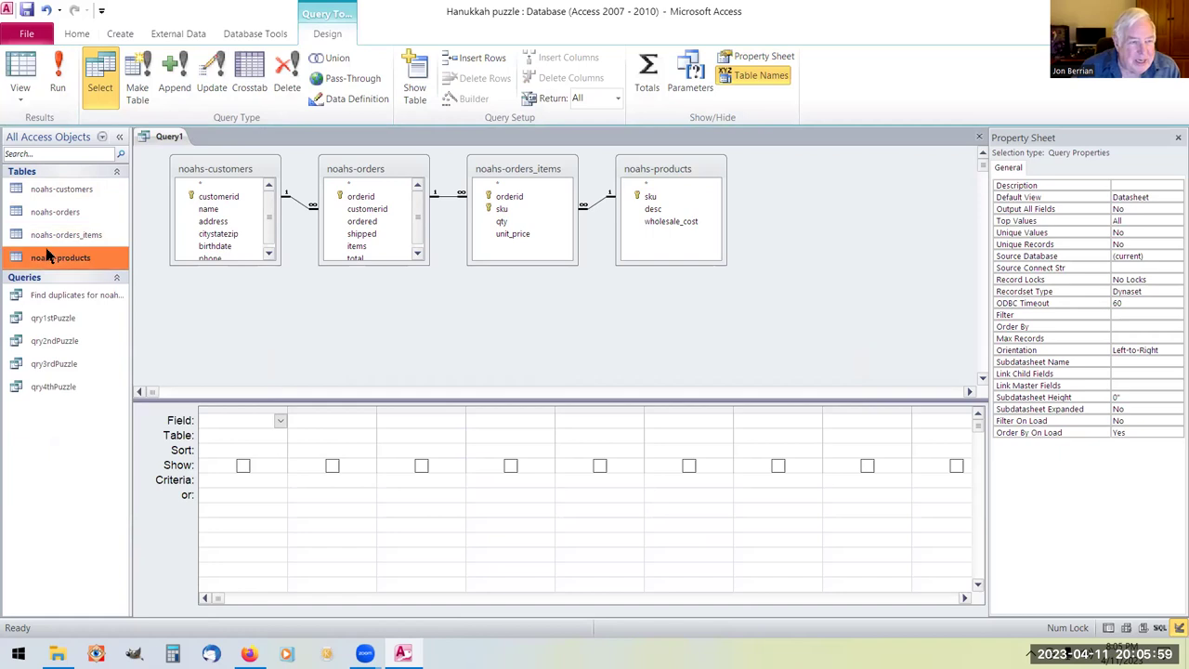
pyautogui.click(74, 297)
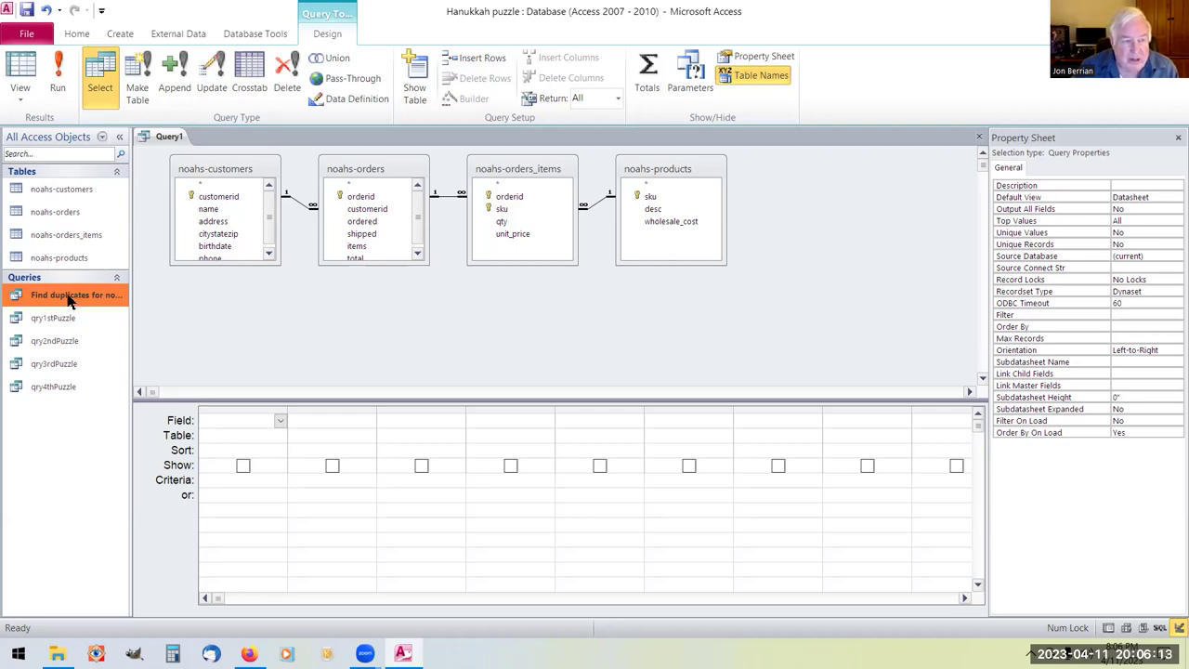
pyautogui.rightClick(70, 297)
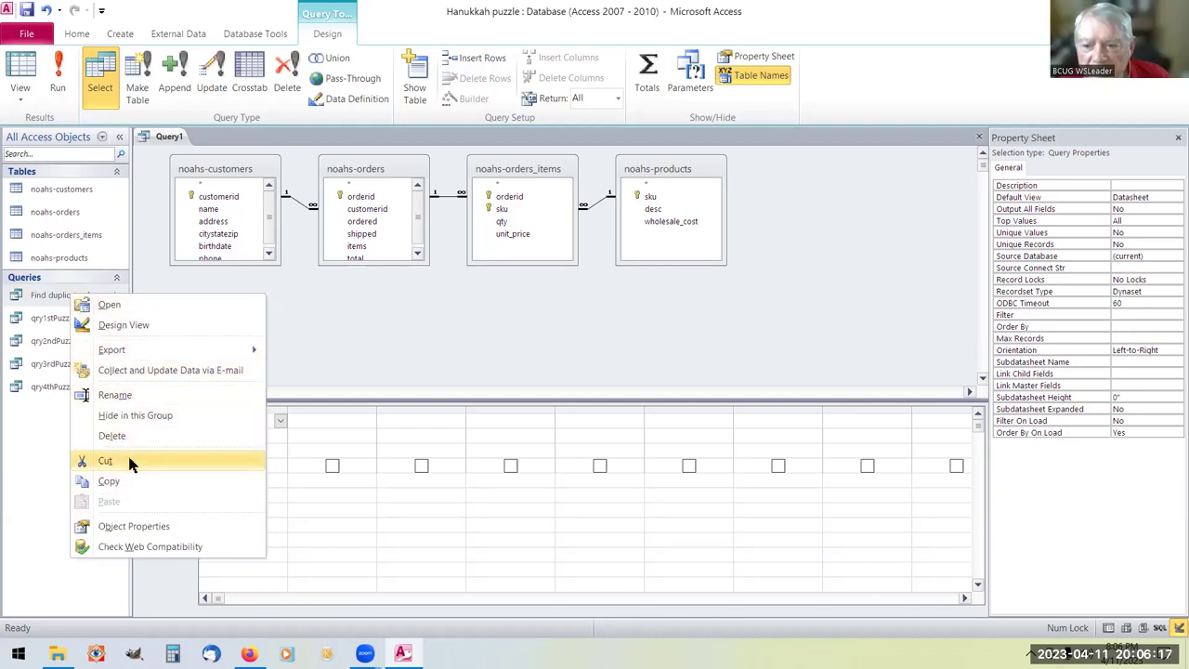
pyautogui.click(403, 309)
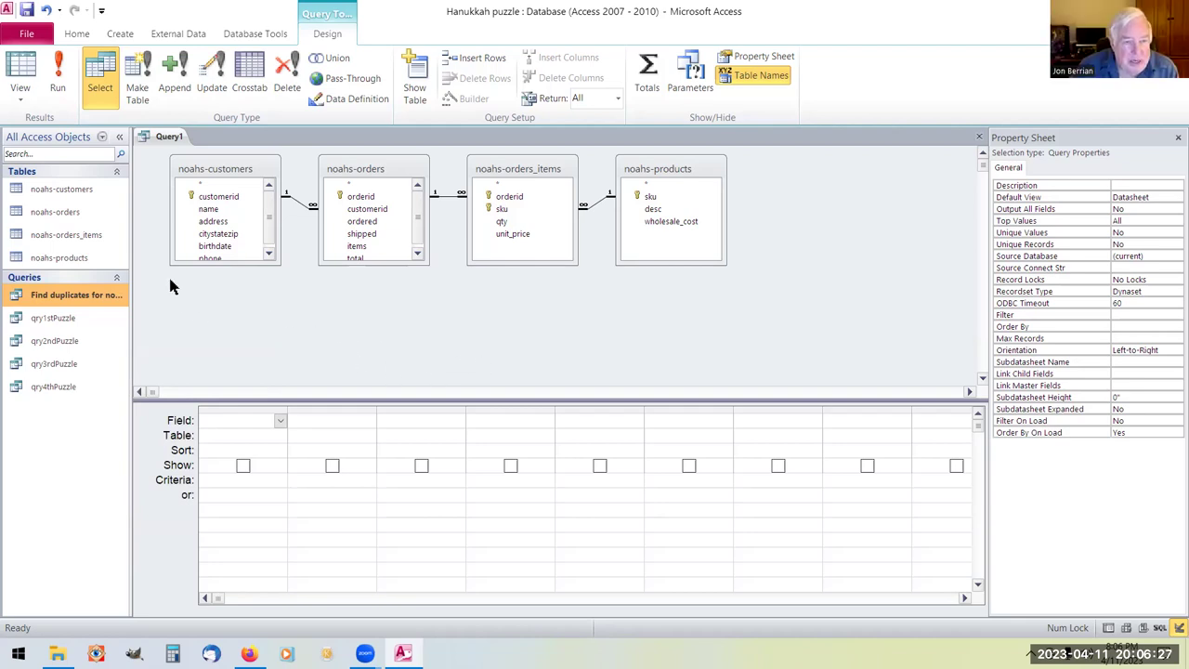
# Add the name and phone fields from noahs-customers to the query, and enlarge the noahs-orders field list to show all its fields.
pyautogui.doubleClick(210, 210)
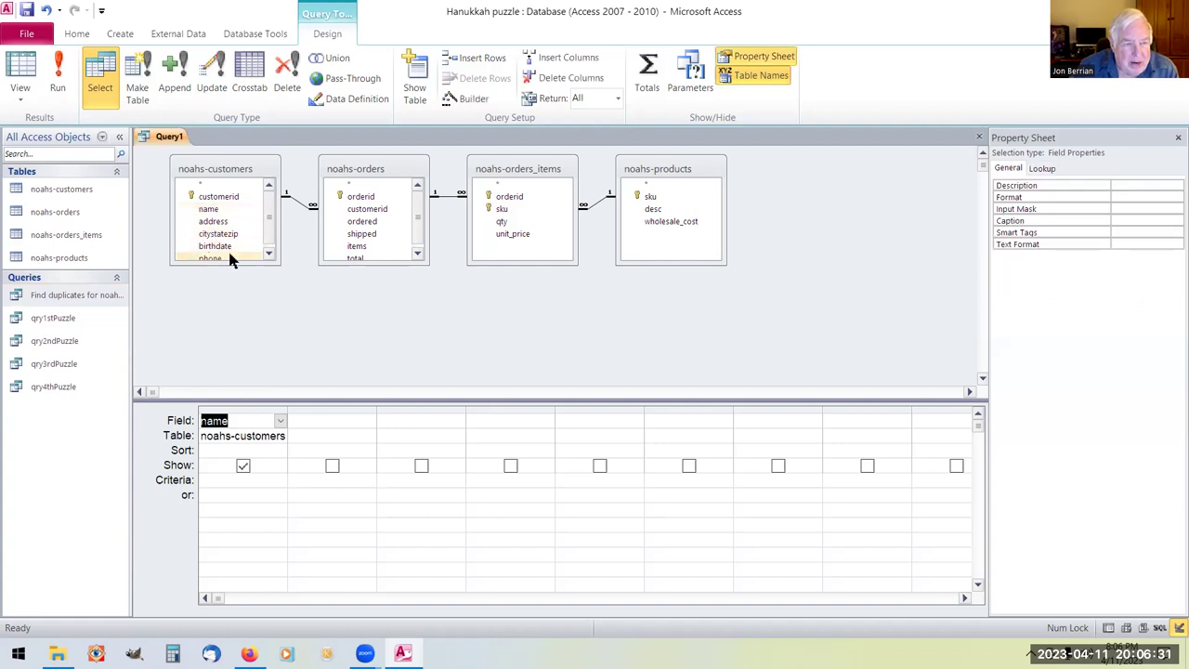
pyautogui.click(271, 252)
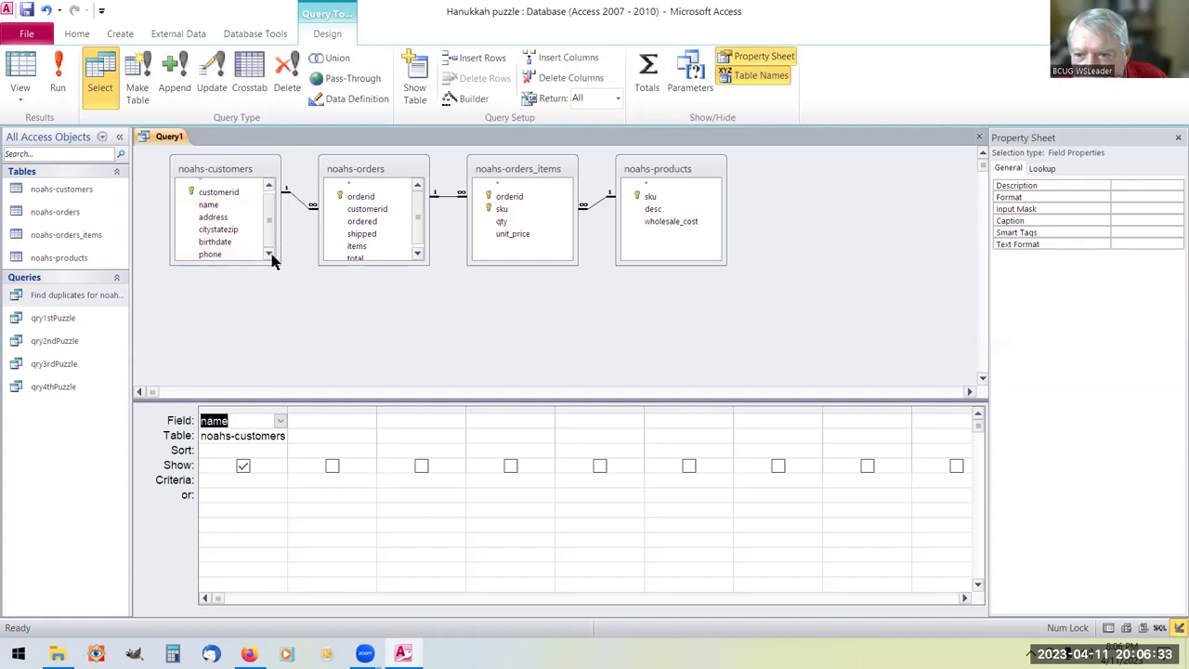
pyautogui.click(246, 254)
pyautogui.doubleClick(245, 255)
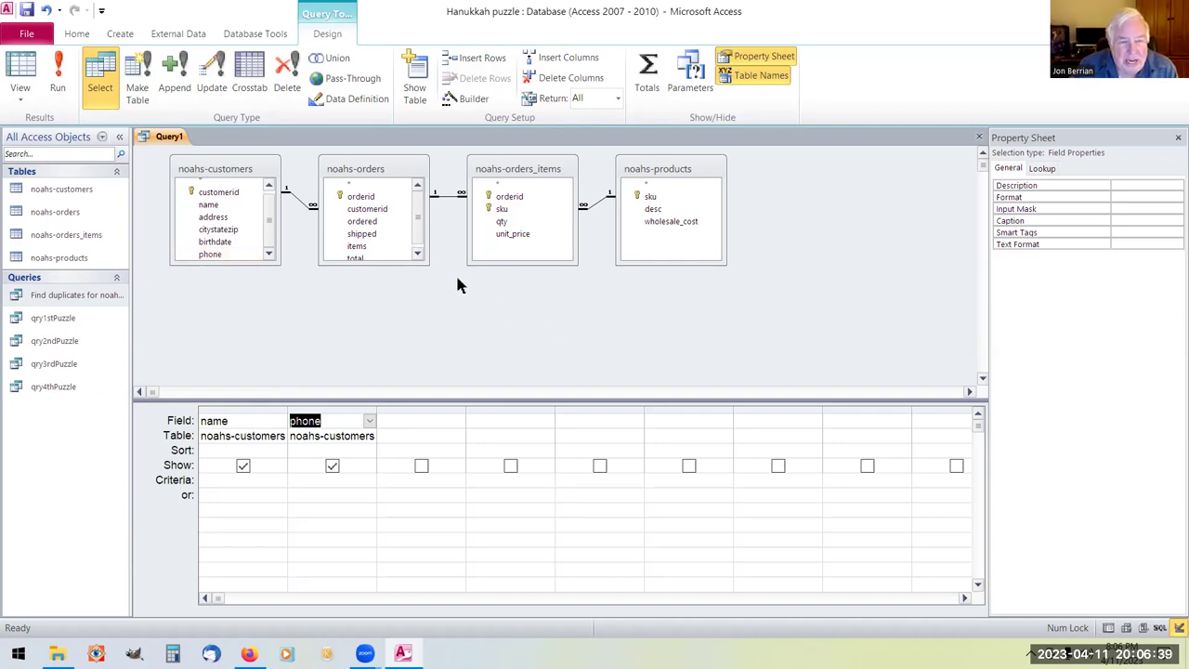
pyautogui.moveTo(427, 265); pyautogui.dragTo(423, 275)
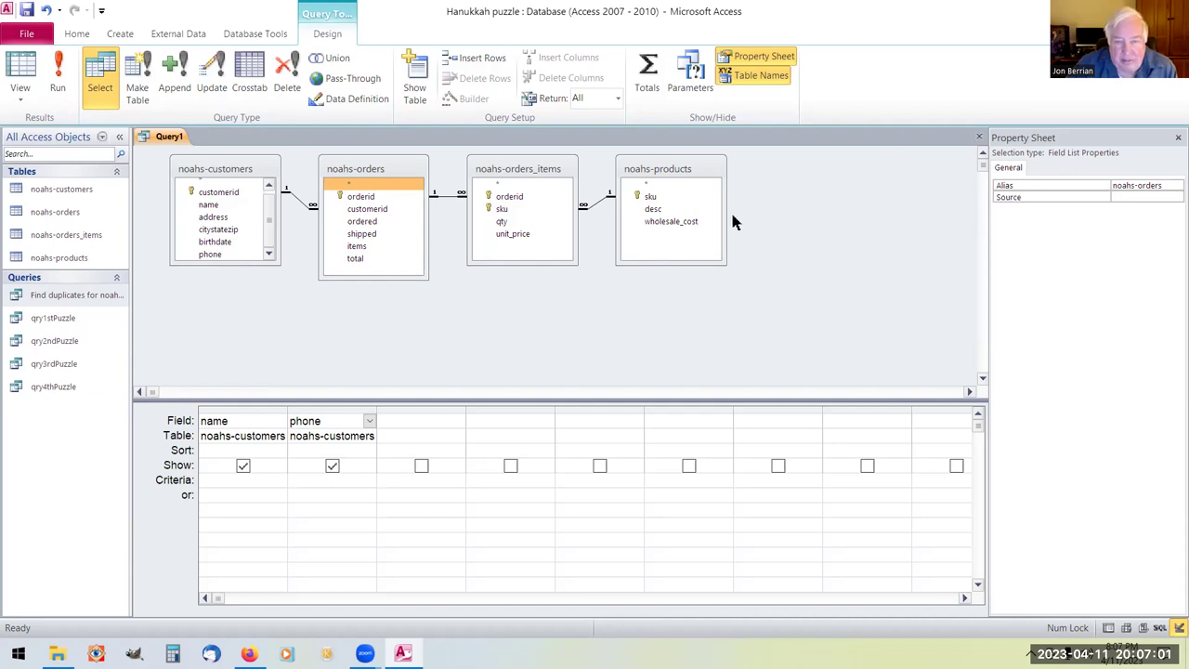
# Add the sku and desc fields from noahs-products to the query and display its datasheet.
pyautogui.click(650, 210)
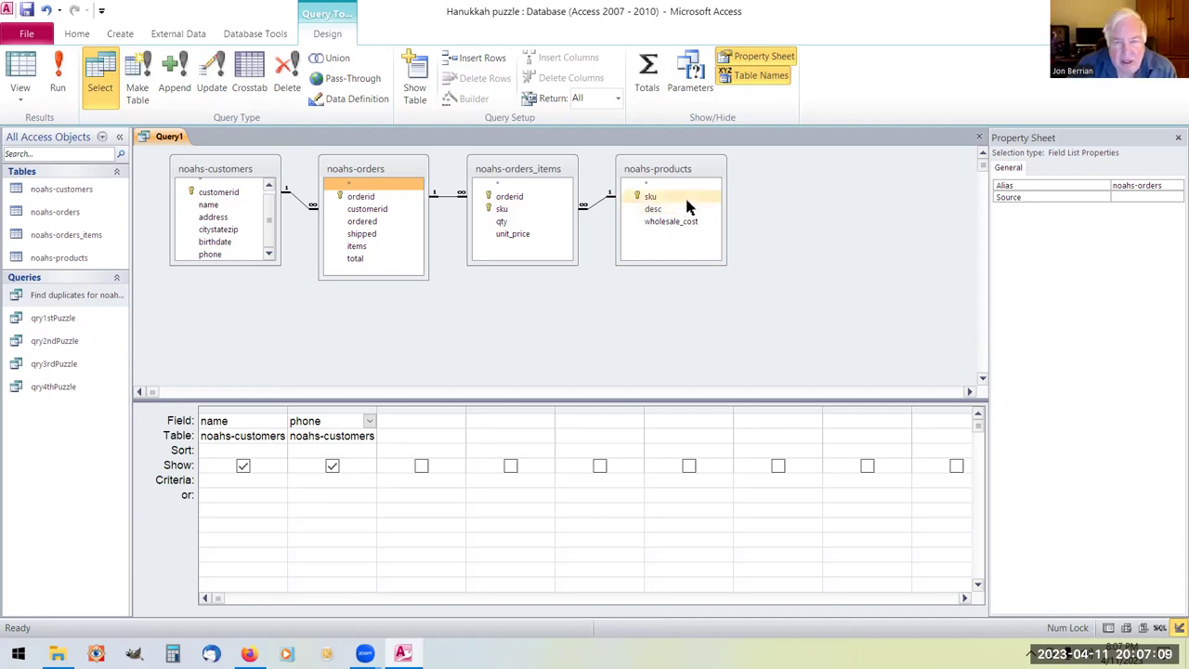
pyautogui.doubleClick(688, 198)
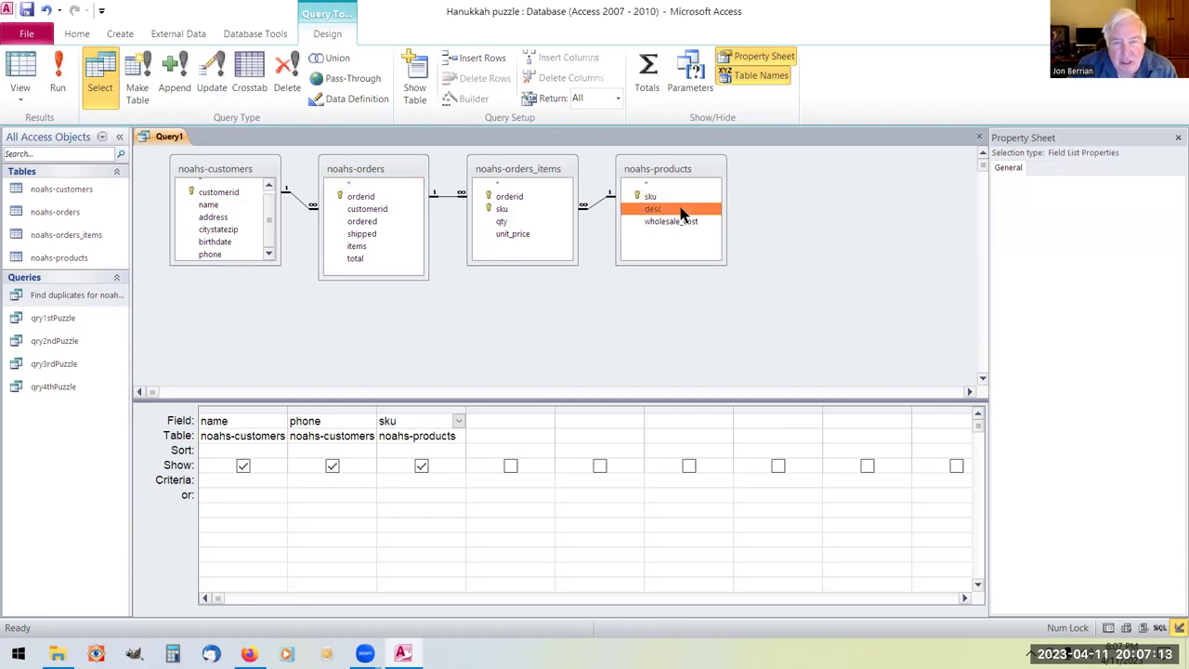
pyautogui.doubleClick(682, 210)
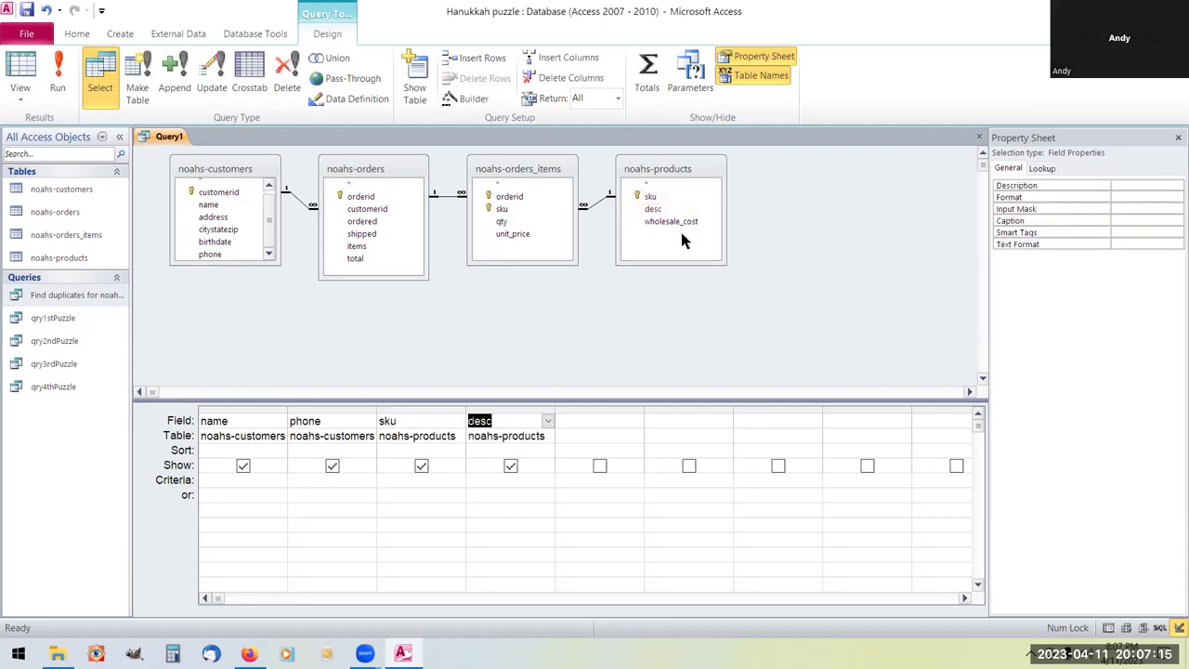
pyautogui.rightClick(156, 138)
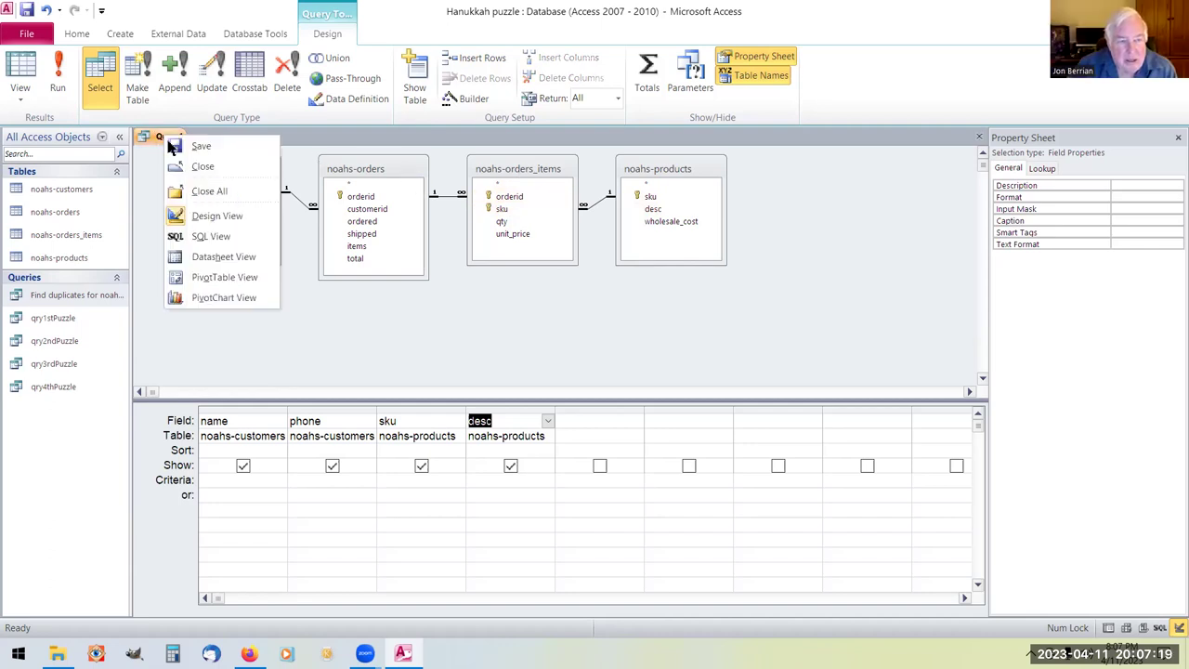
pyautogui.click(221, 257)
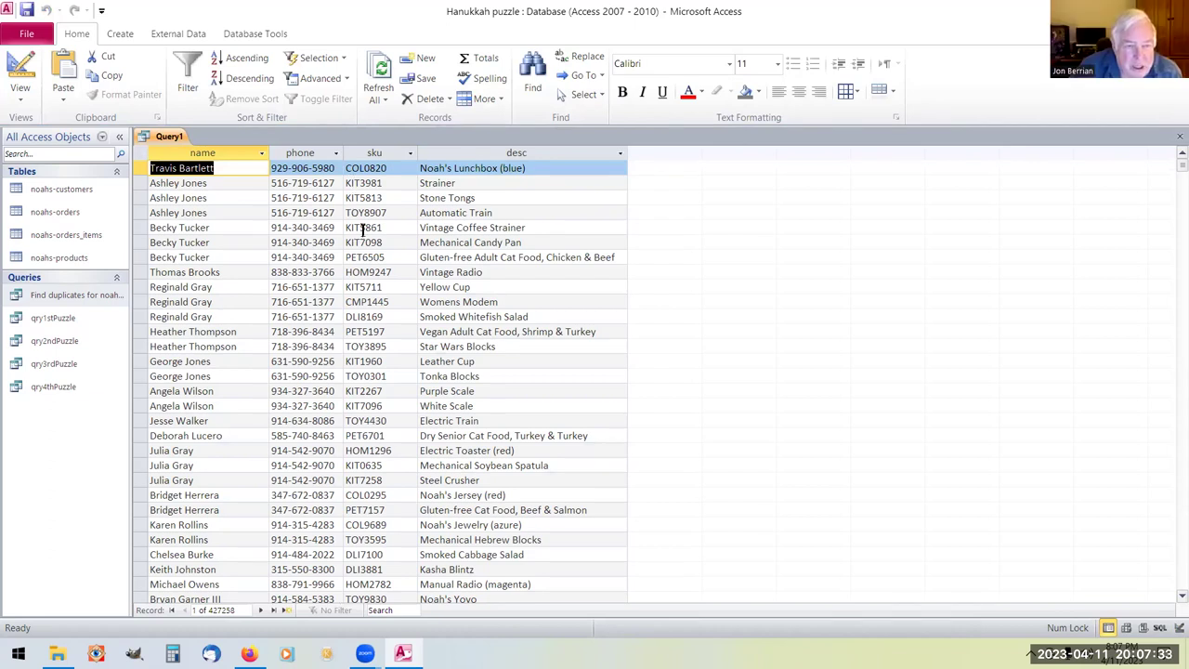
# Sort the query's datasheet by sku from A to Z and look through the product descriptions of the BKY items.
pyautogui.click(409, 155)
pyautogui.click(410, 155)
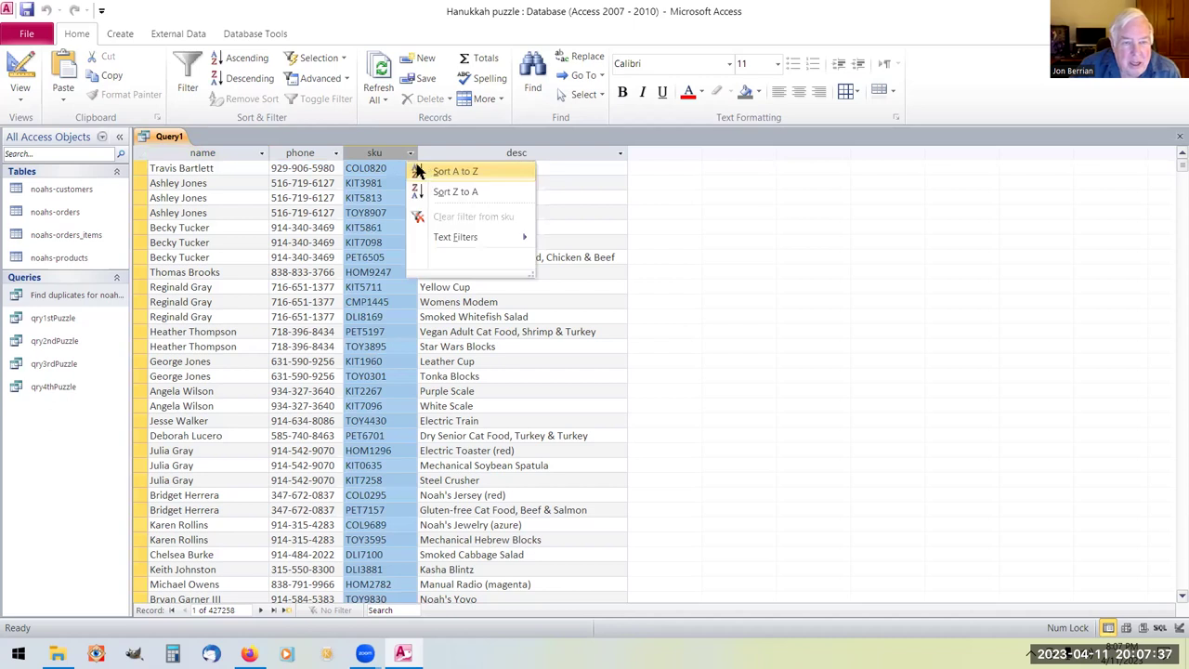
pyautogui.click(431, 173)
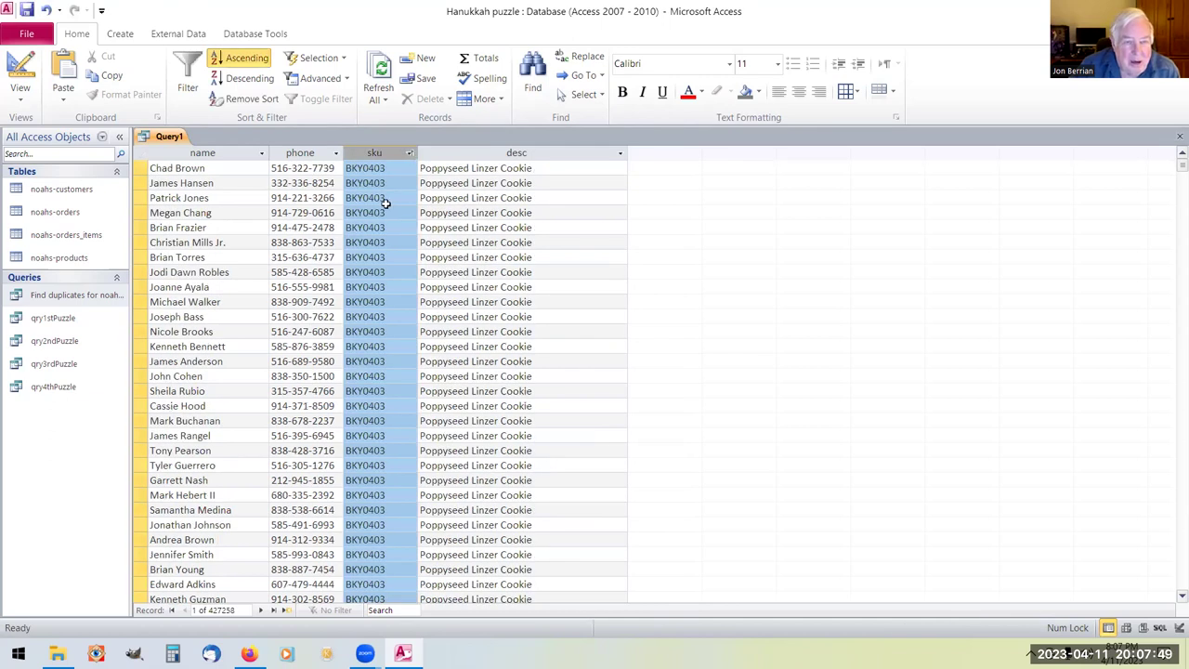
pyautogui.scroll(-15, 386, 202)
pyautogui.scroll(-20, 396, 321)
pyautogui.scroll(-20, 378, 390)
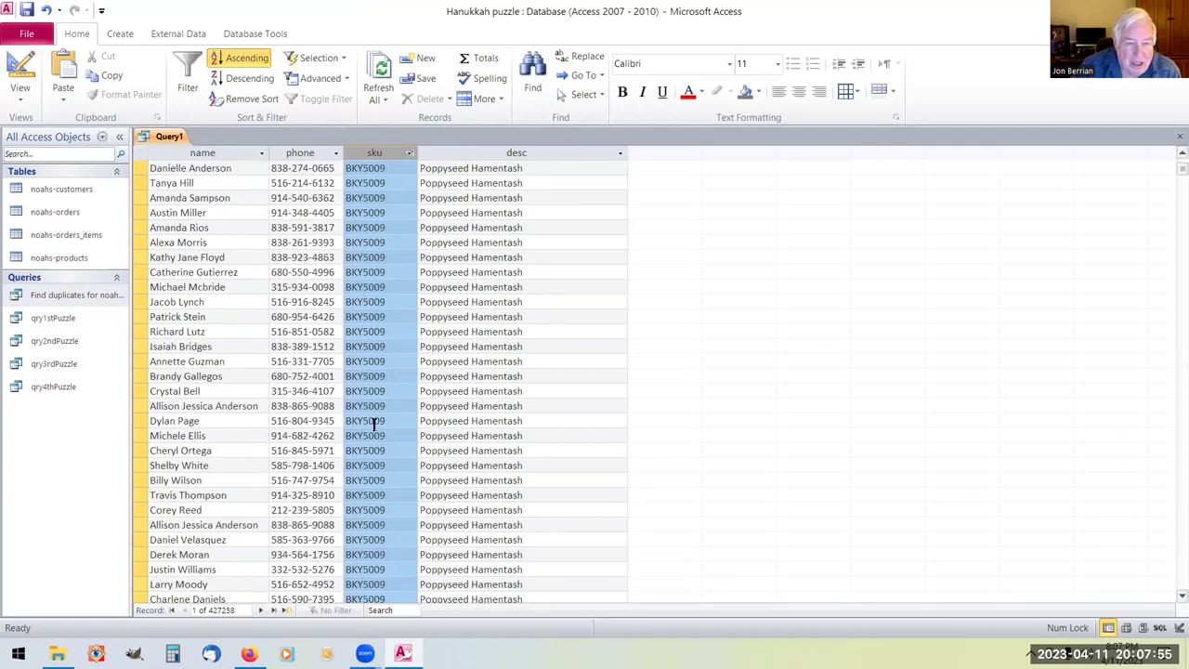
pyautogui.scroll(-20, 375, 424)
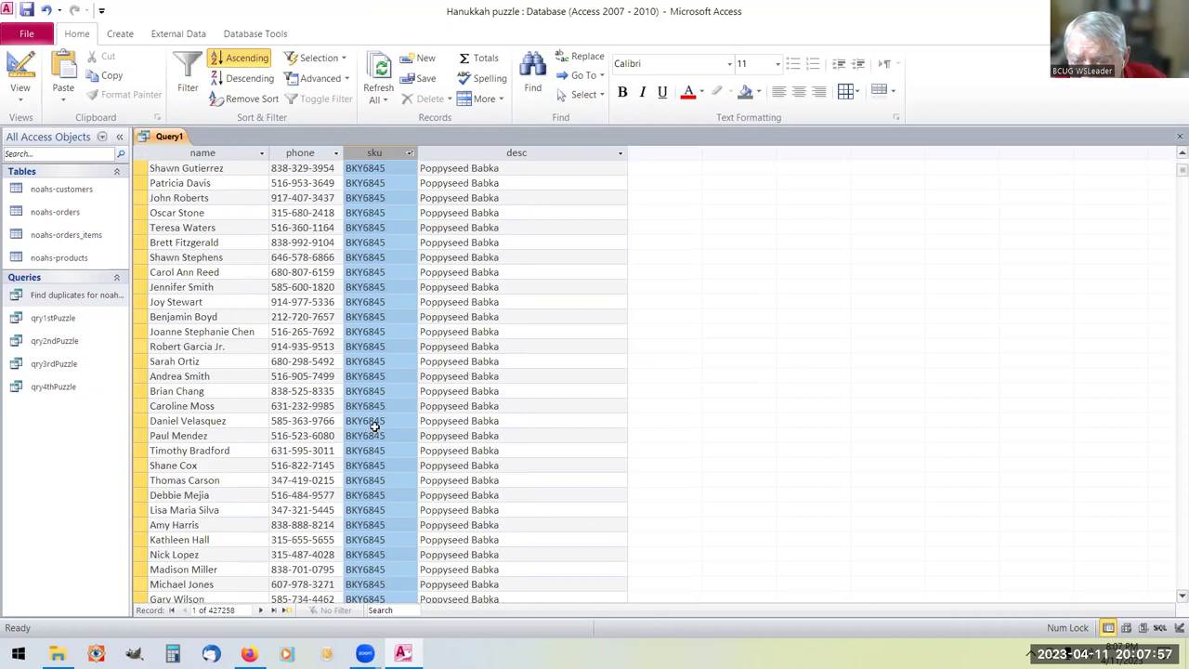
pyautogui.scroll(-10, 375, 425)
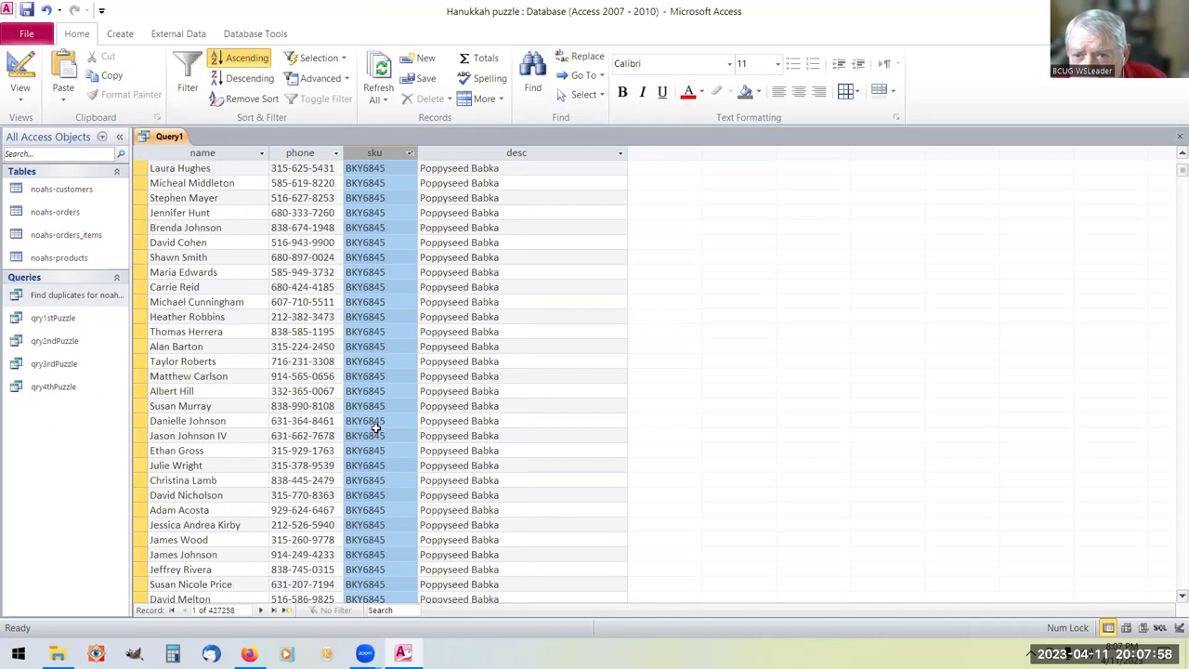
pyautogui.click(411, 154)
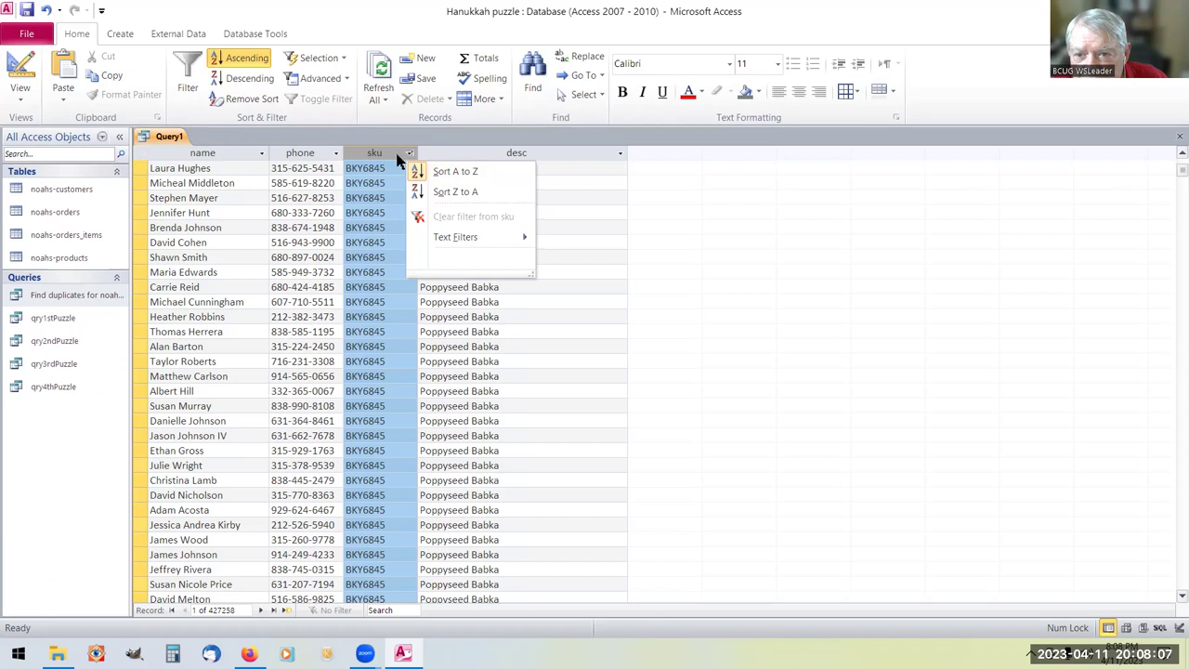
pyautogui.click(399, 158)
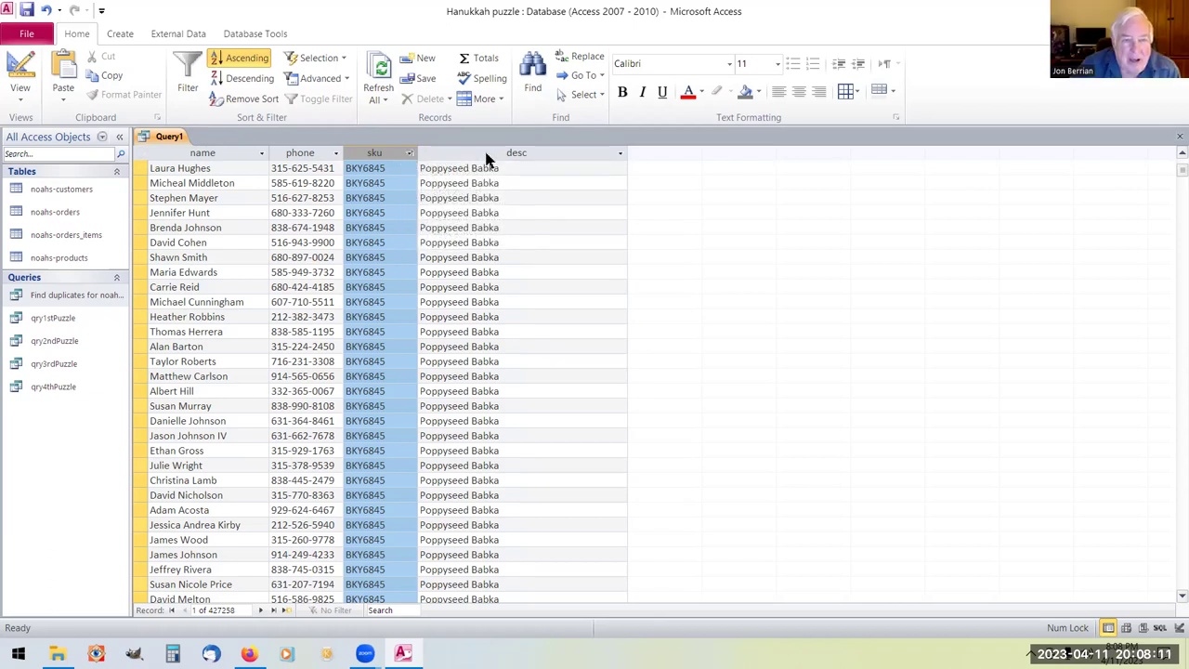
pyautogui.rightClick(621, 158)
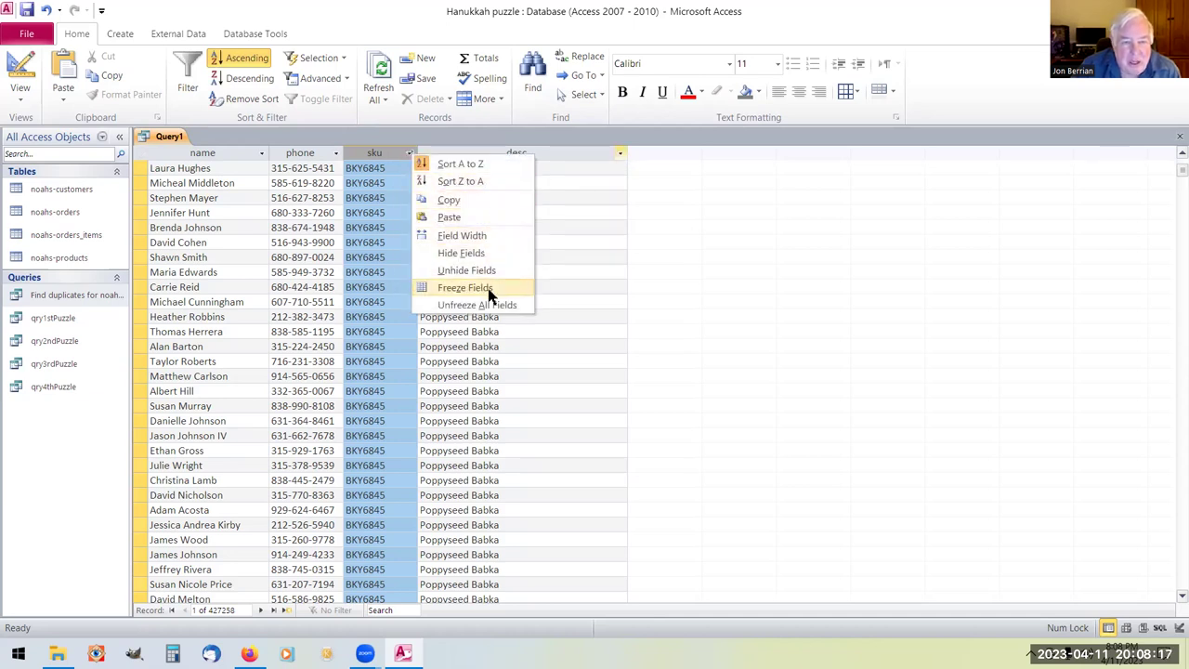
pyautogui.click(597, 160)
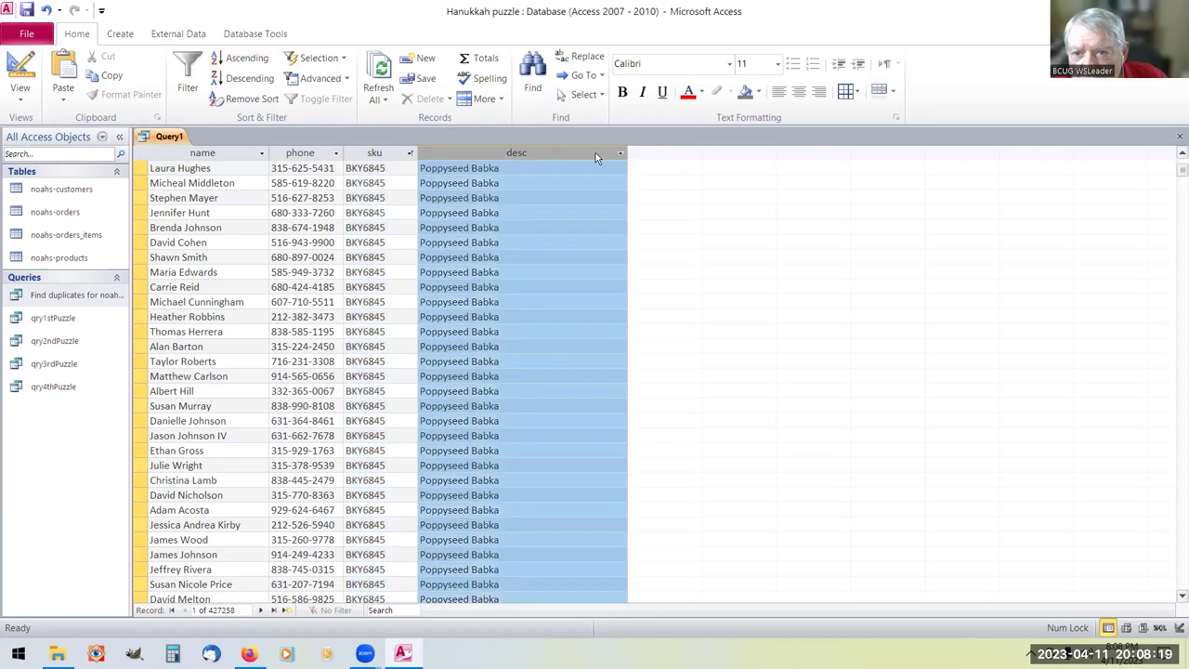
pyautogui.rightClick(618, 158)
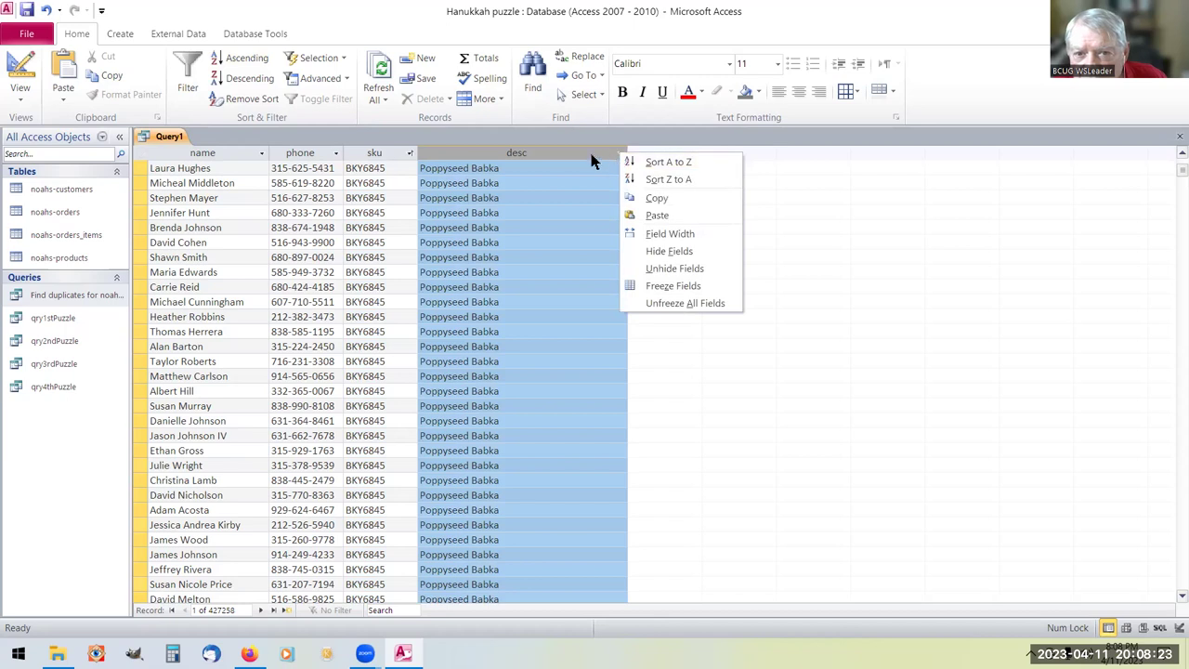
pyautogui.click(592, 154)
pyautogui.rightClick(611, 157)
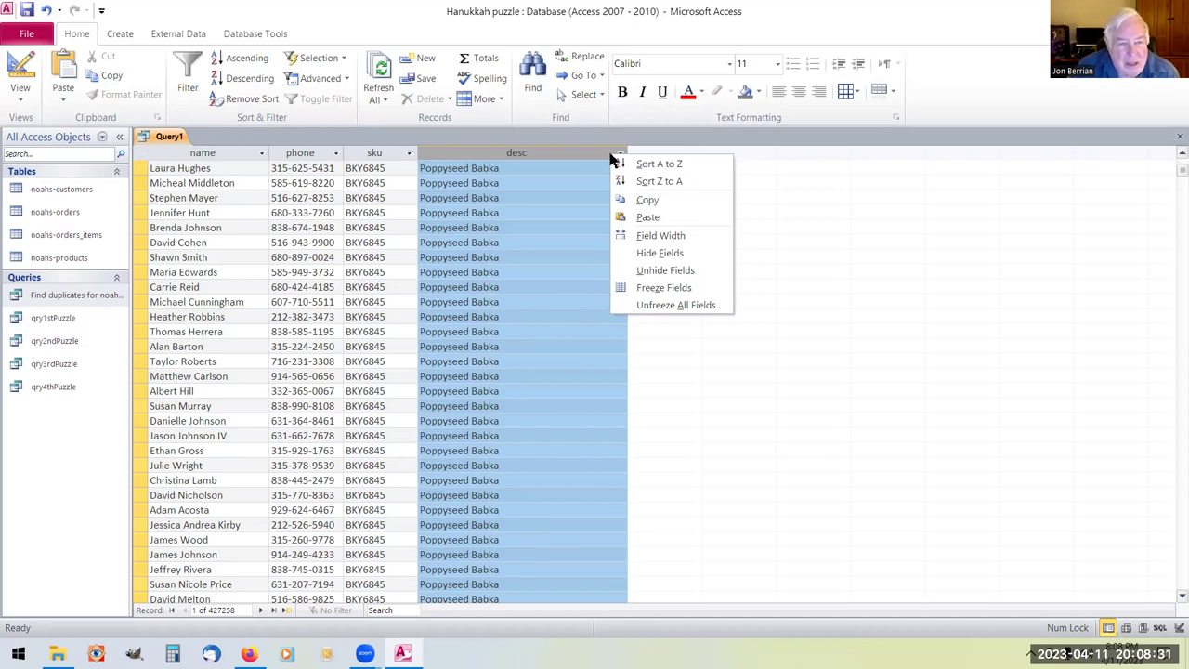
pyautogui.click(786, 195)
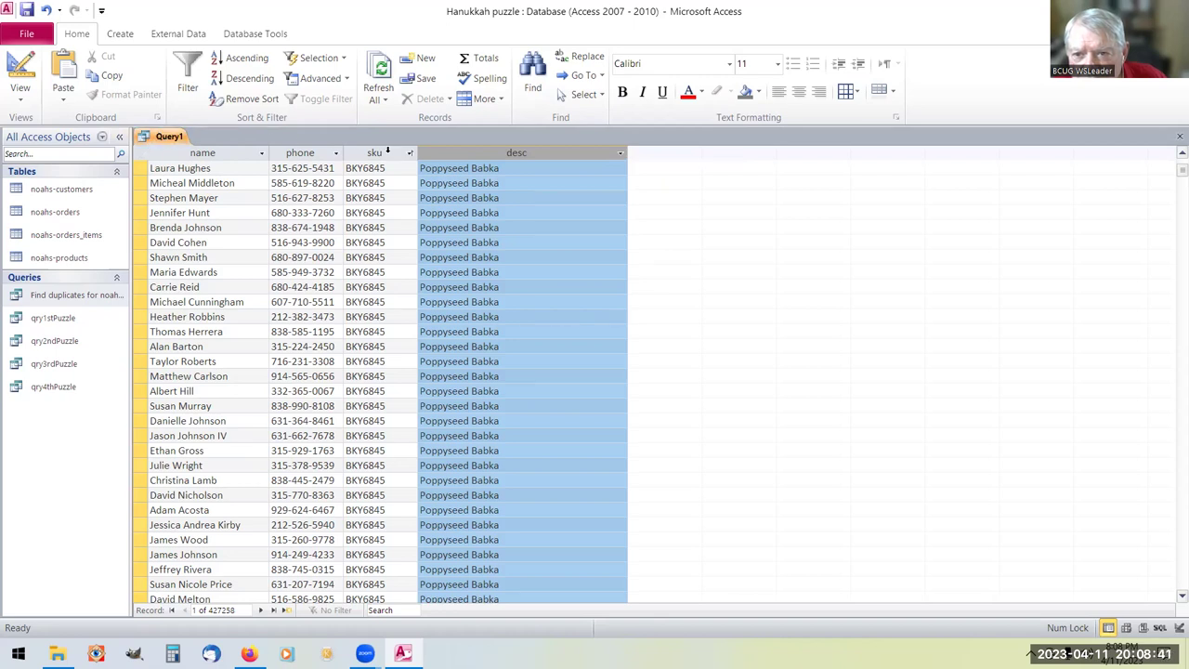
# Filter the query datasheet's sku column to records containing CAT.
pyautogui.rightClick(391, 151)
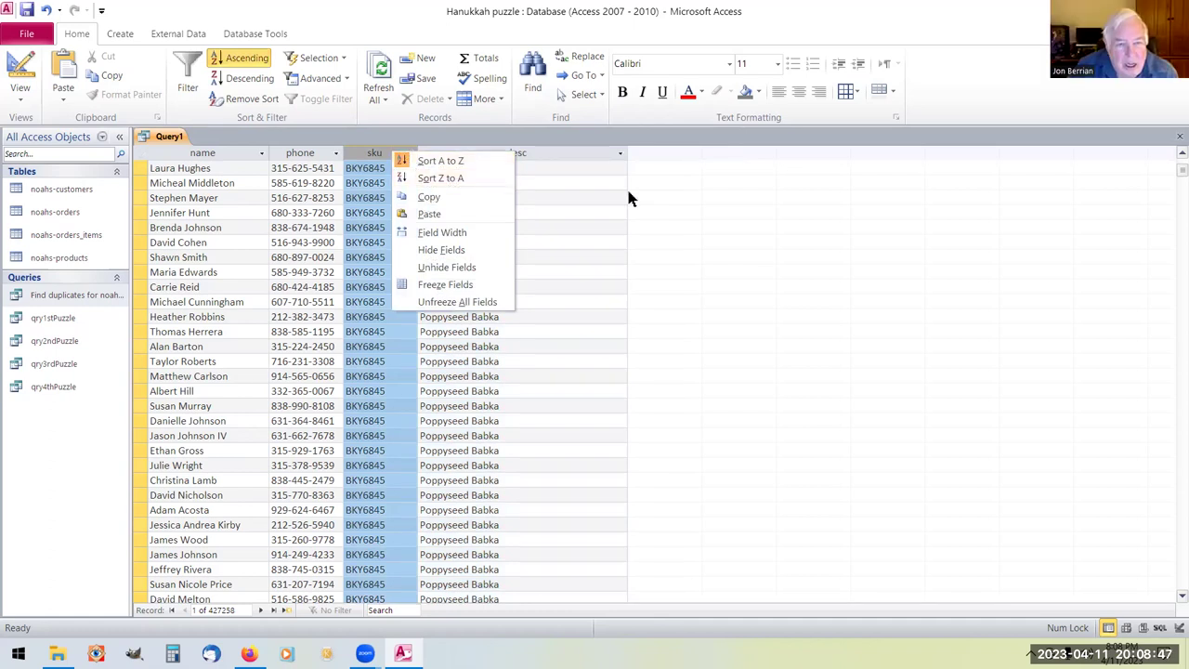
pyautogui.click(749, 181)
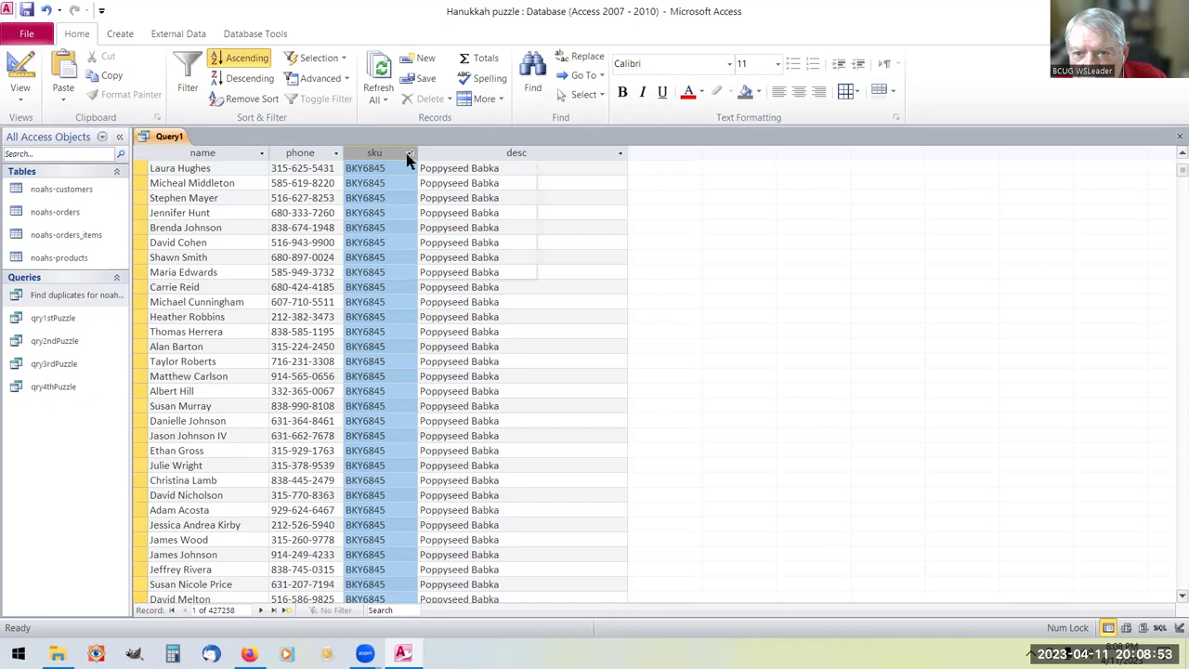
pyautogui.click(409, 154)
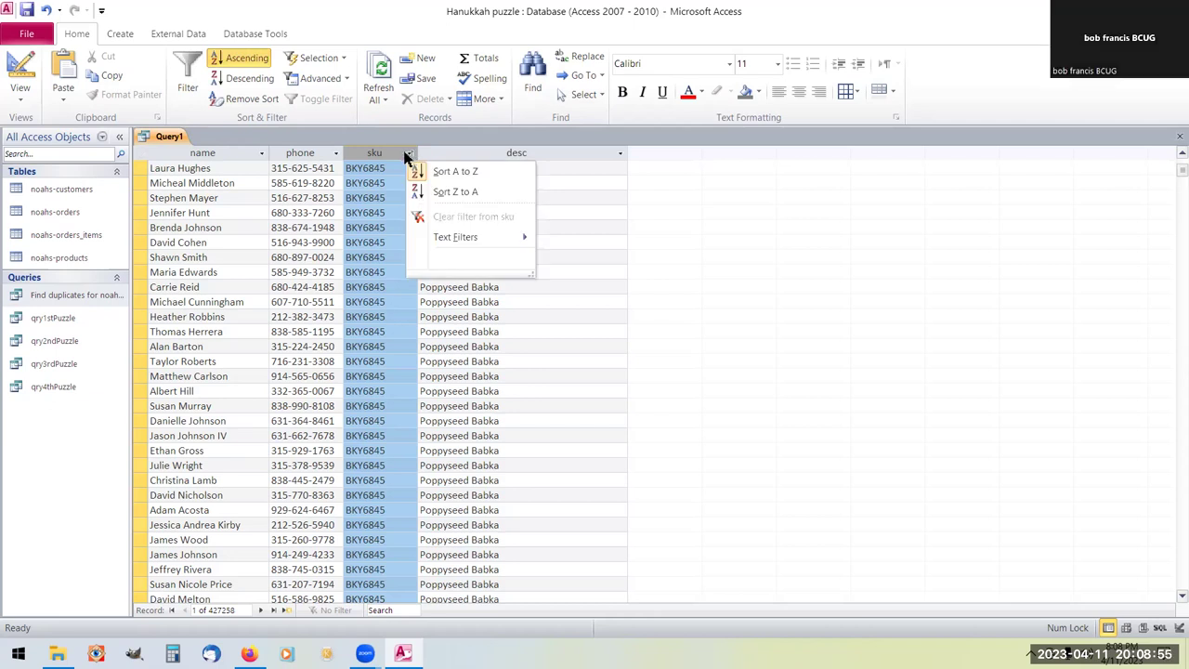
pyautogui.moveTo(462, 240)
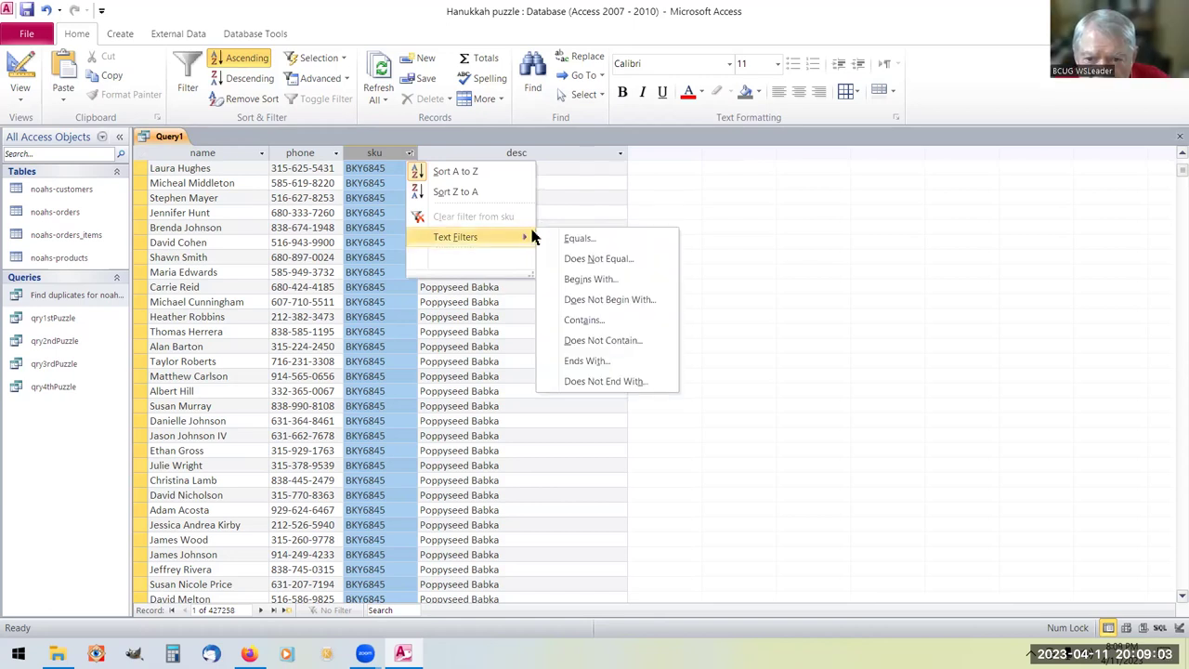
pyautogui.click(583, 320)
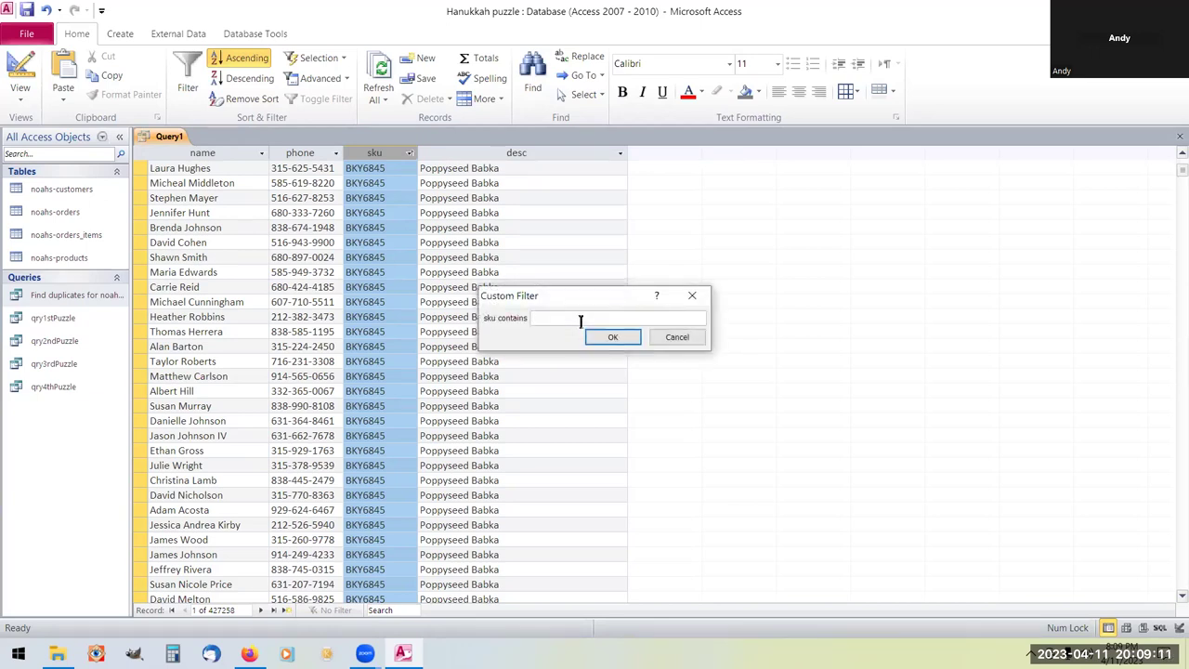
pyautogui.write('CAT')
pyautogui.click(611, 338)
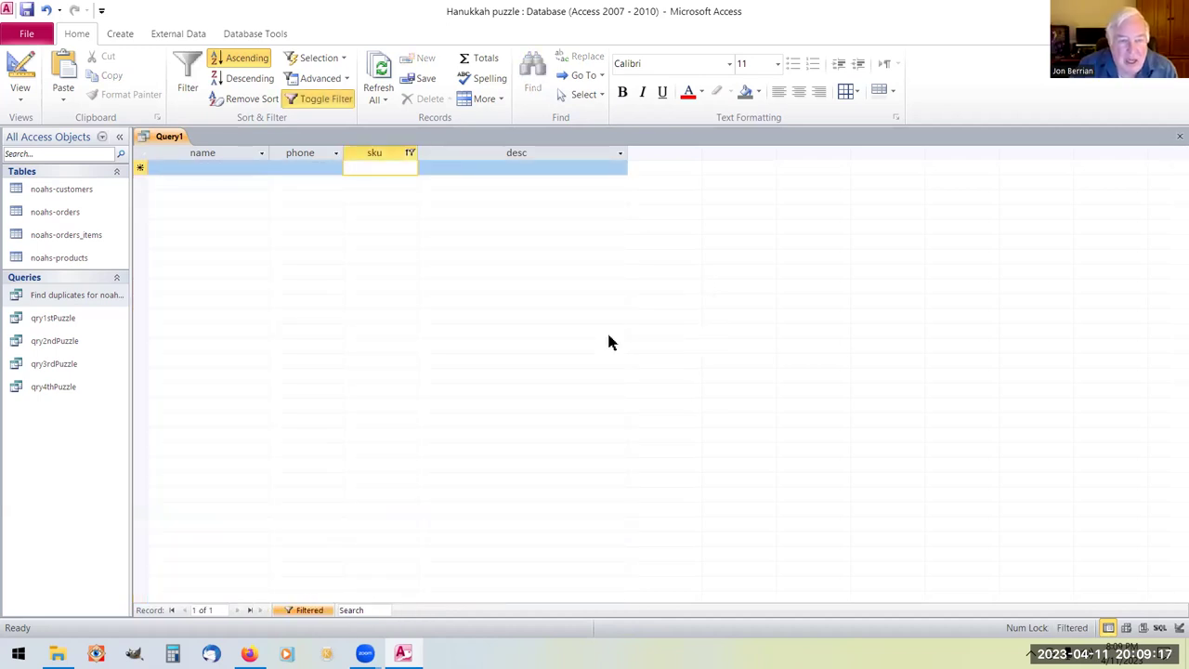
# Remove the CAT filter from the sku column so all records are listed.
pyautogui.rightClick(411, 153)
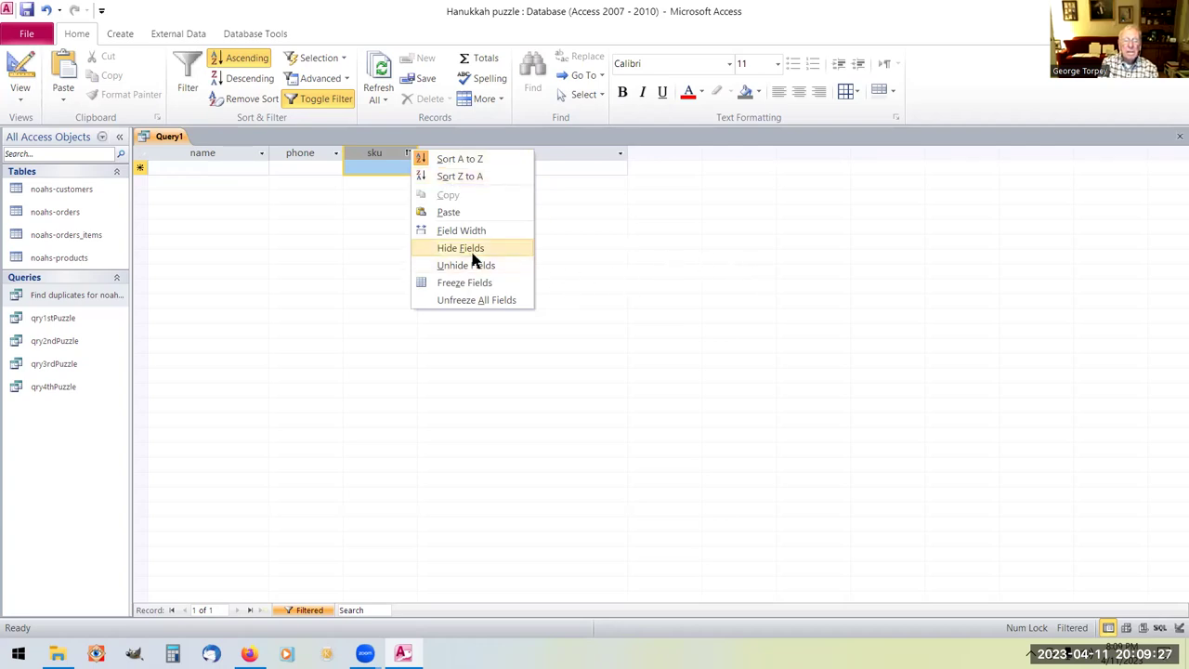
pyautogui.click(615, 282)
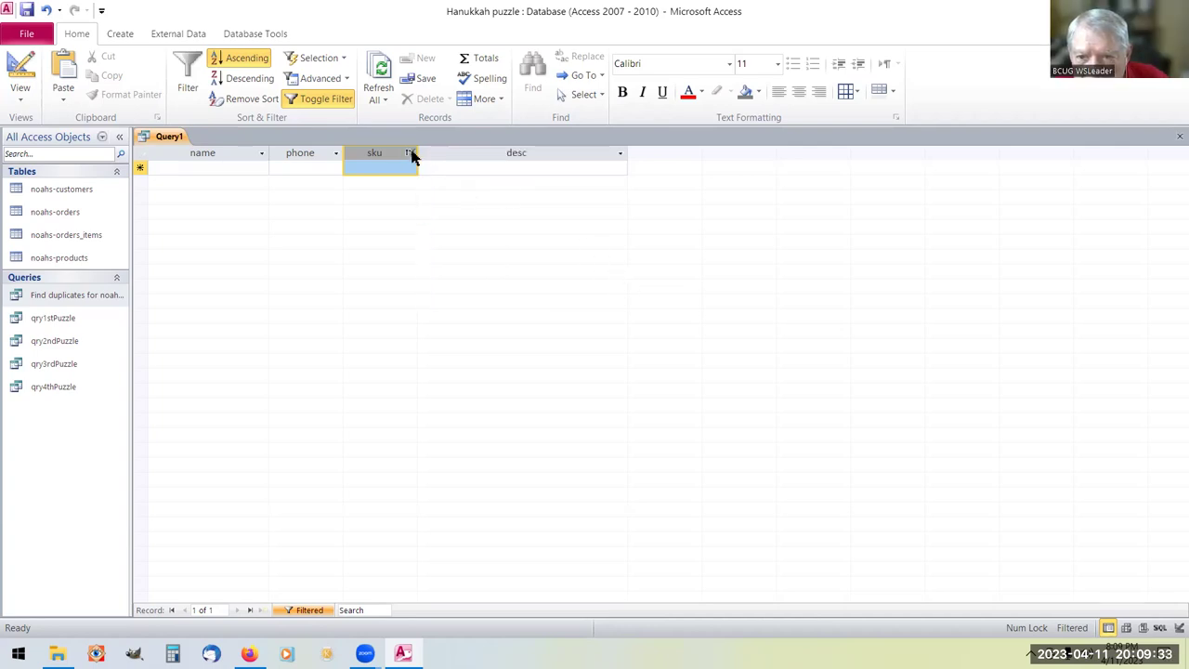
pyautogui.moveTo(414, 157)
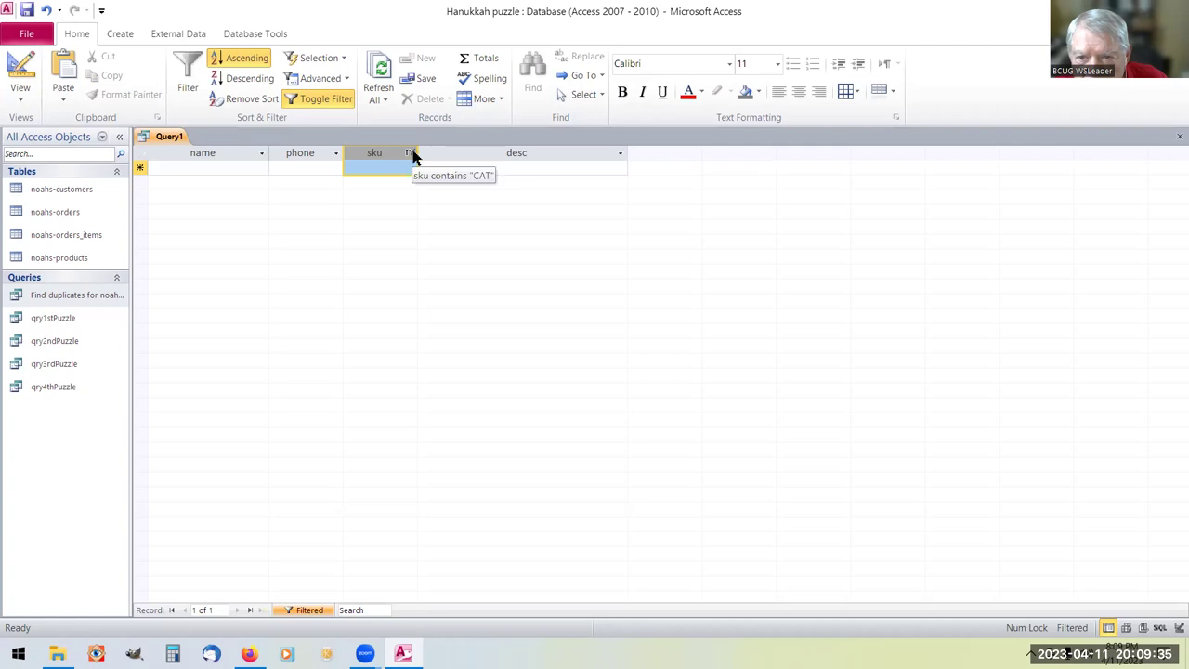
pyautogui.rightClick(407, 156)
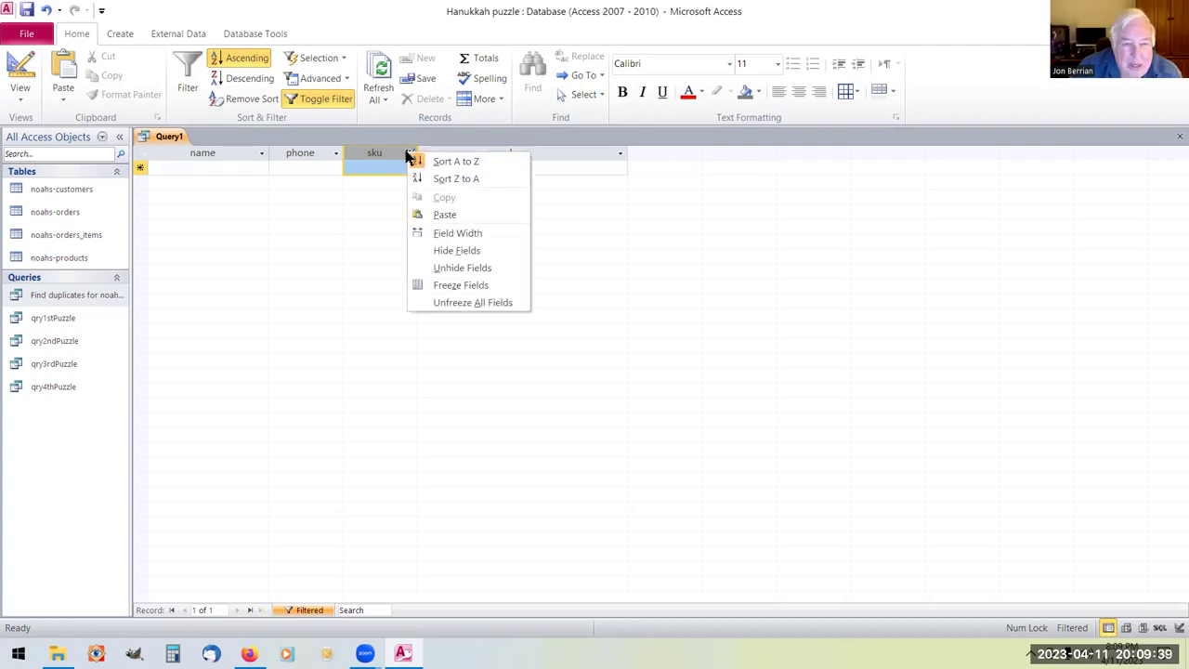
pyautogui.click(583, 252)
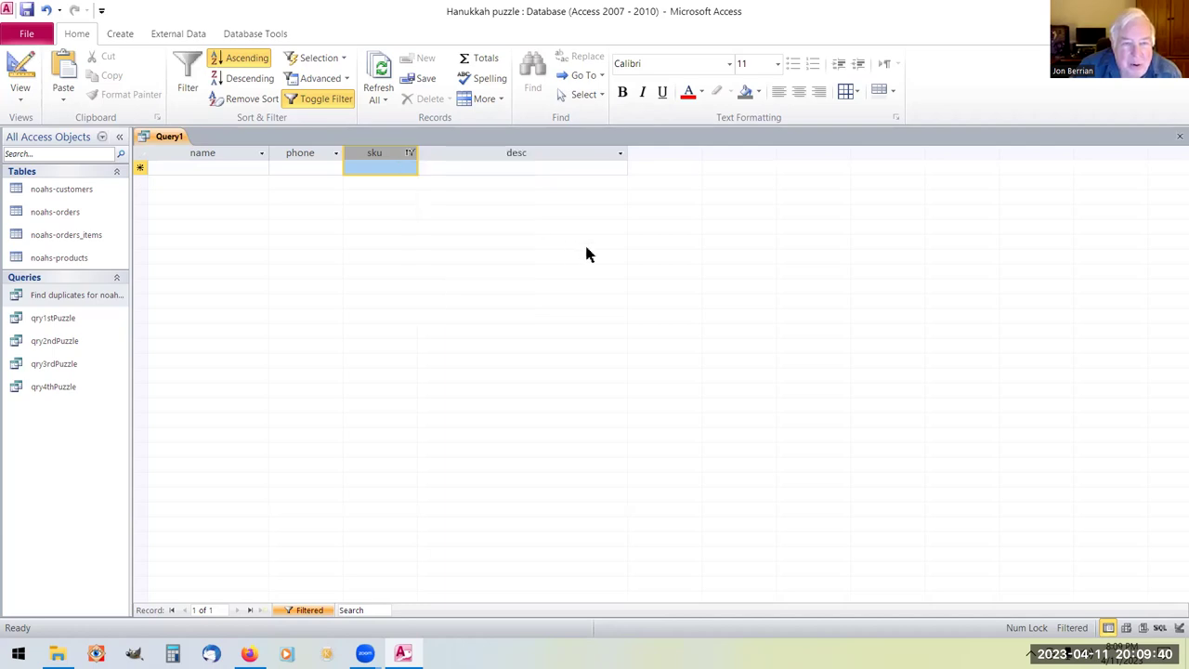
pyautogui.click(481, 152)
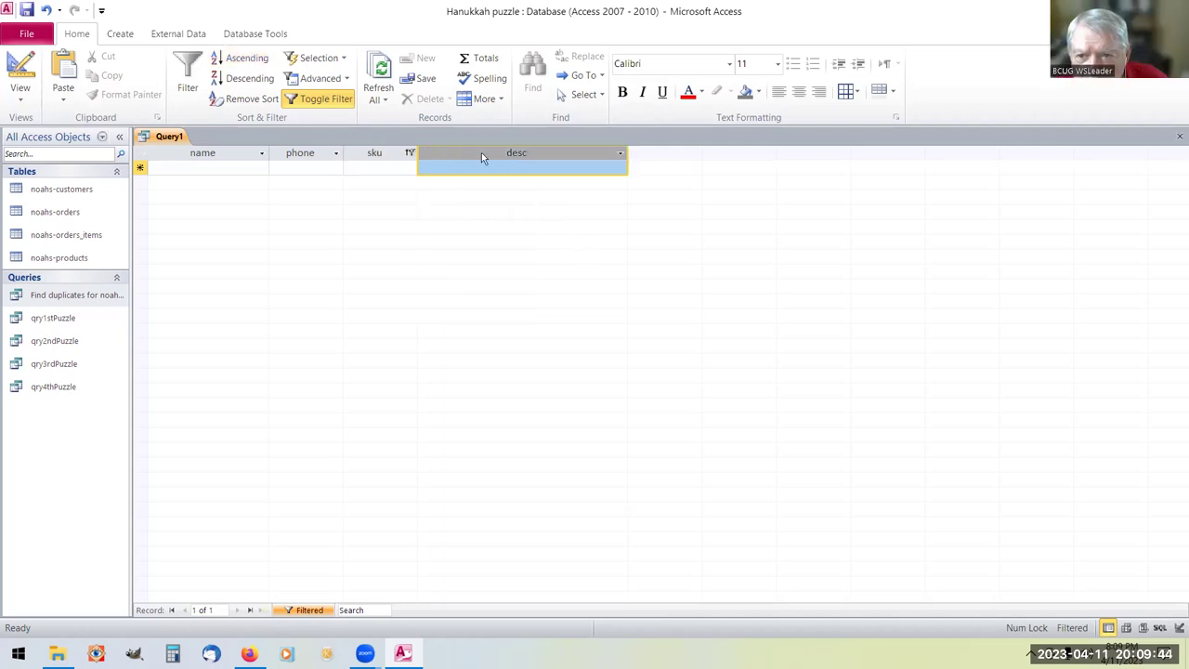
pyautogui.click(381, 158)
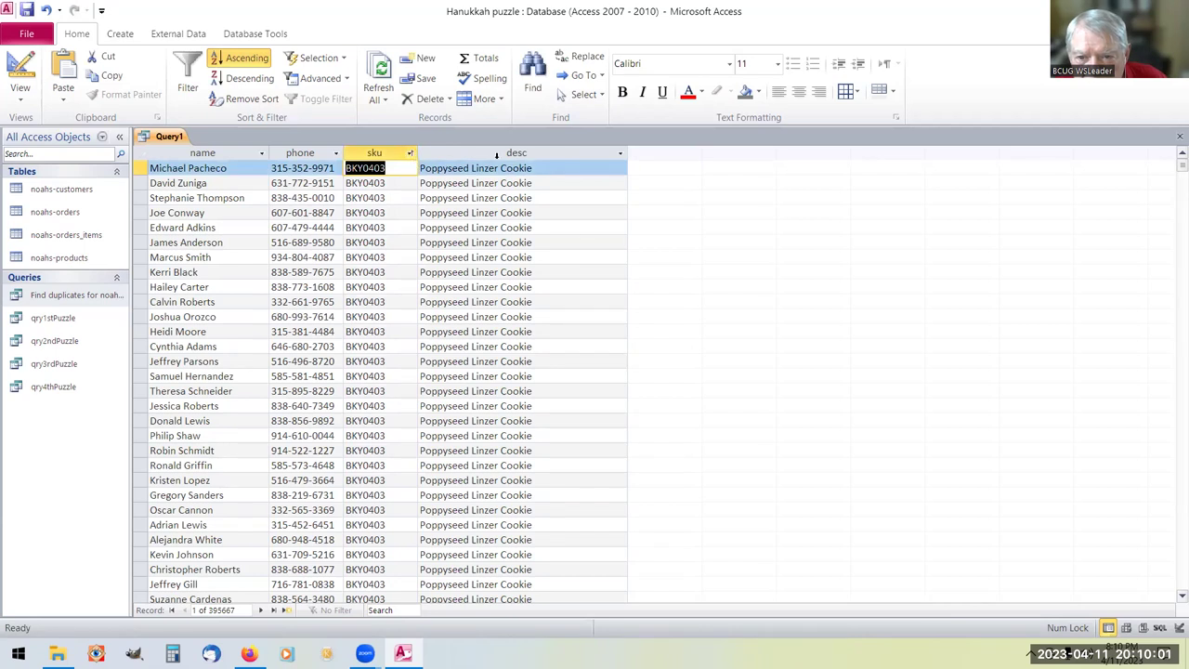
# Try to bring up filtering options for the desc column, including the advanced filter choices.
pyautogui.click(620, 155)
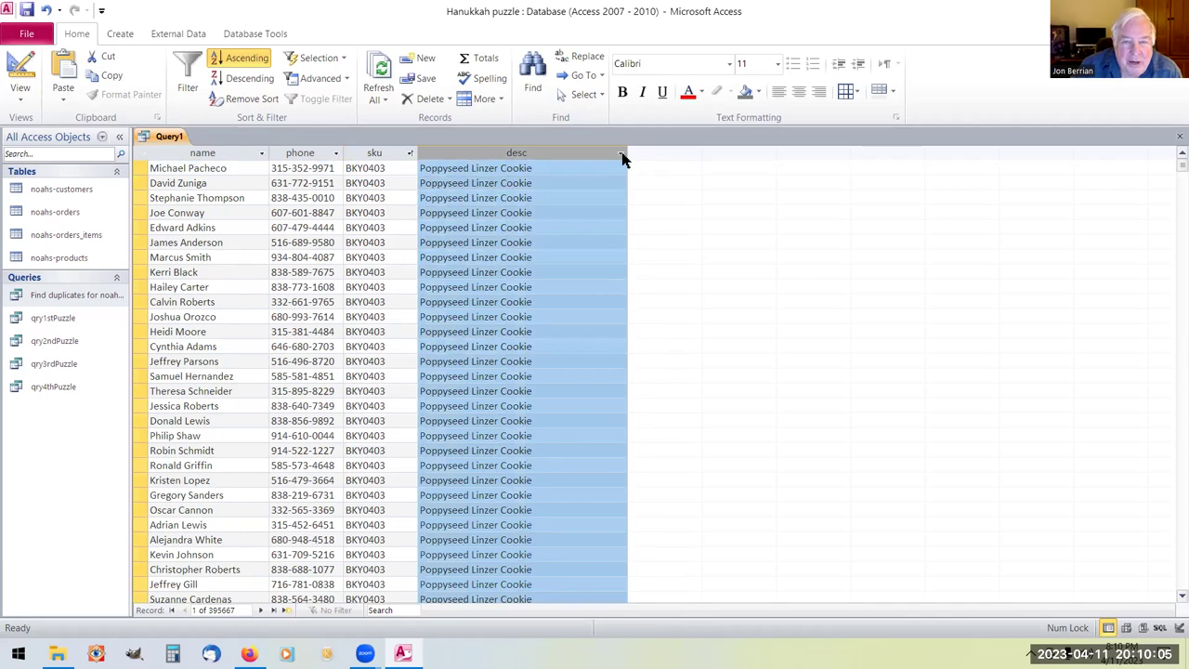
pyautogui.click(620, 154)
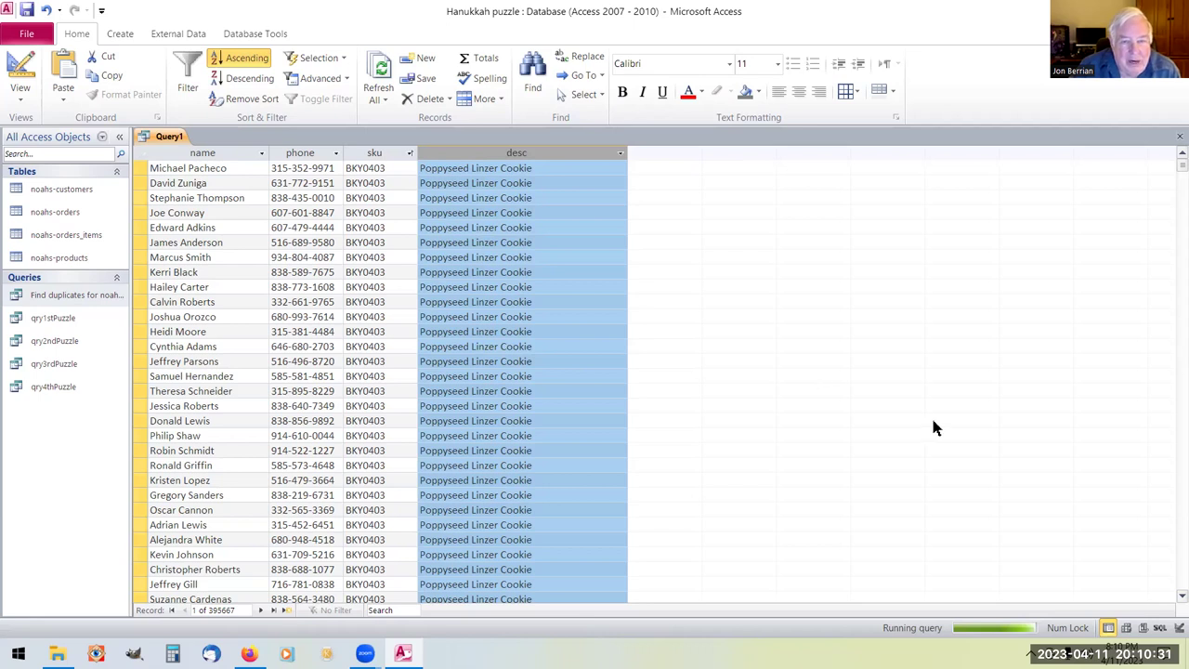
pyautogui.rightClick(173, 140)
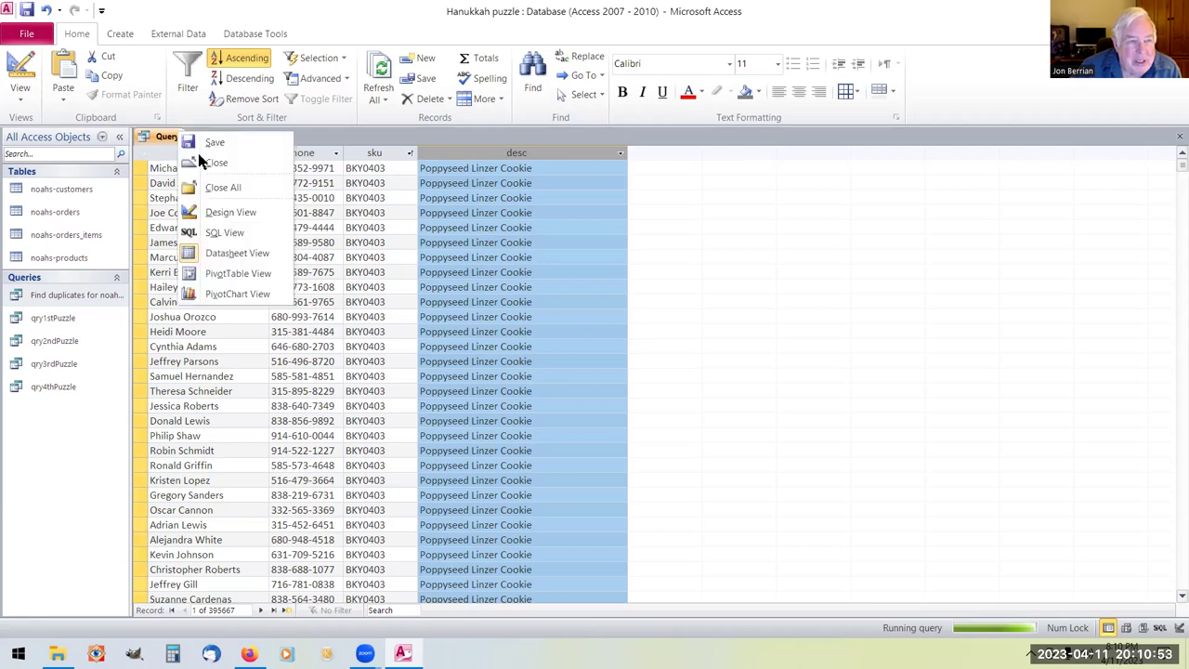
pyautogui.click(227, 184)
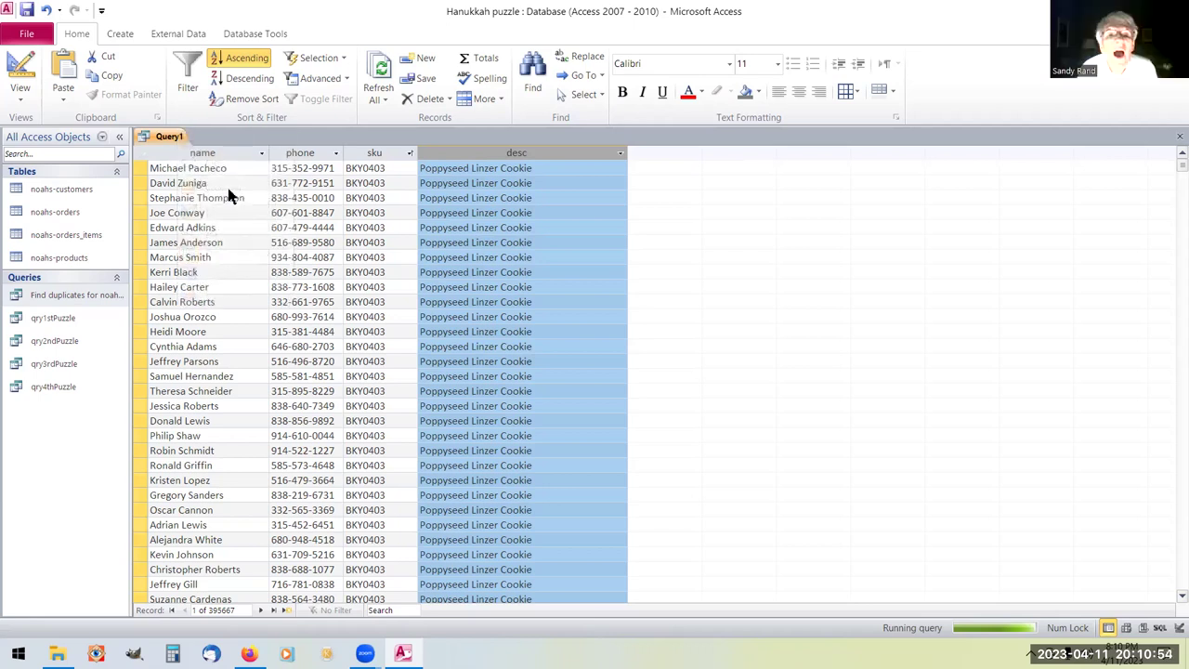
pyautogui.rightClick(175, 139)
pyautogui.click(173, 139)
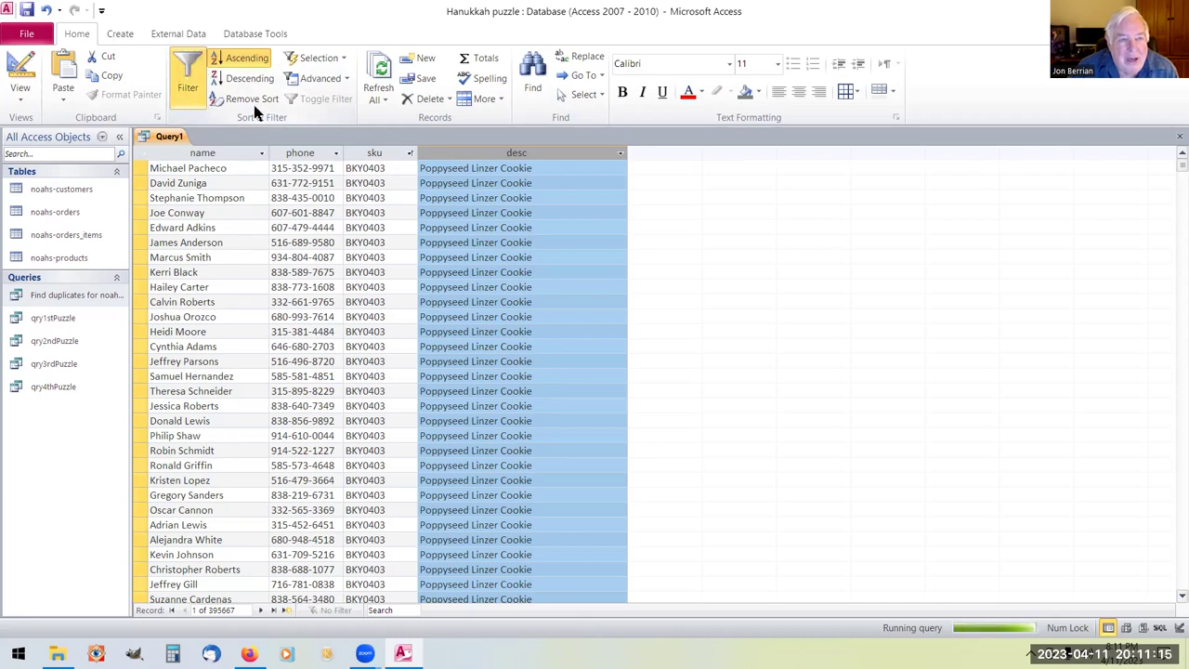
pyautogui.click(319, 59)
pyautogui.click(319, 80)
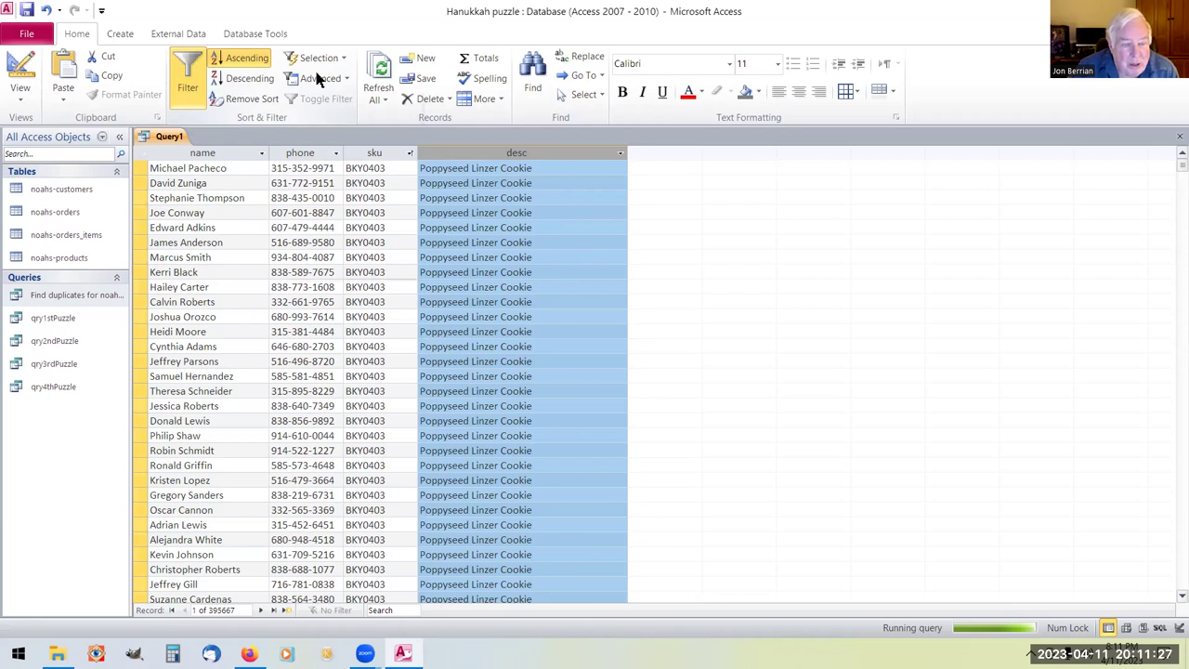
pyautogui.click(316, 80)
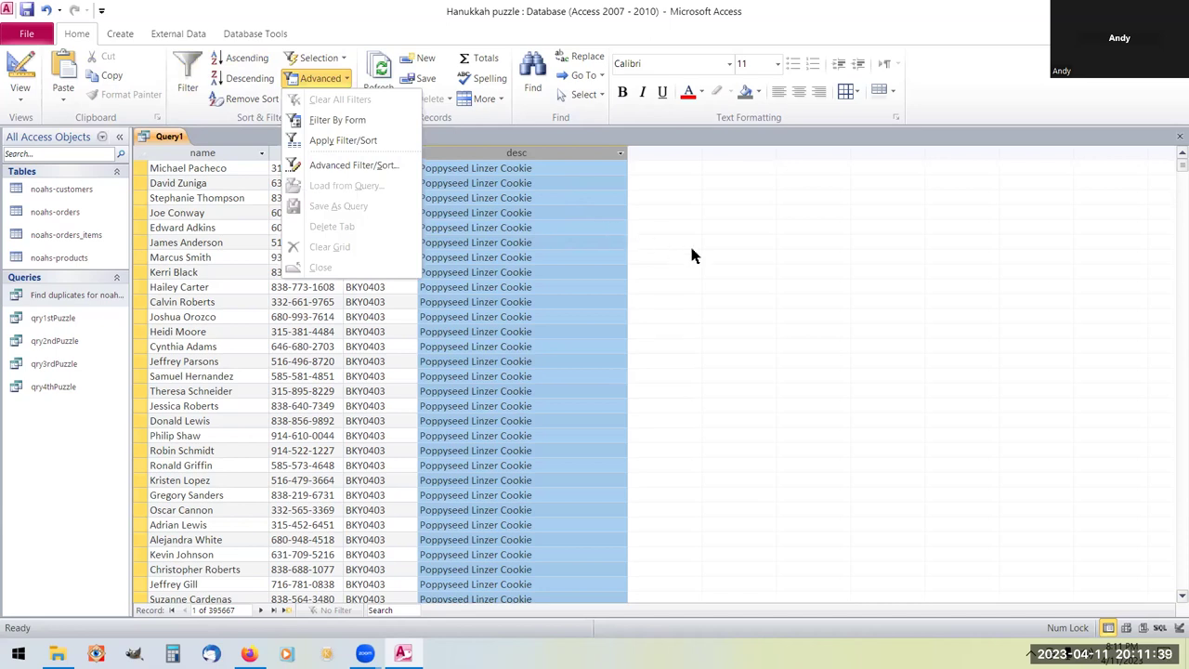
pyautogui.click(733, 240)
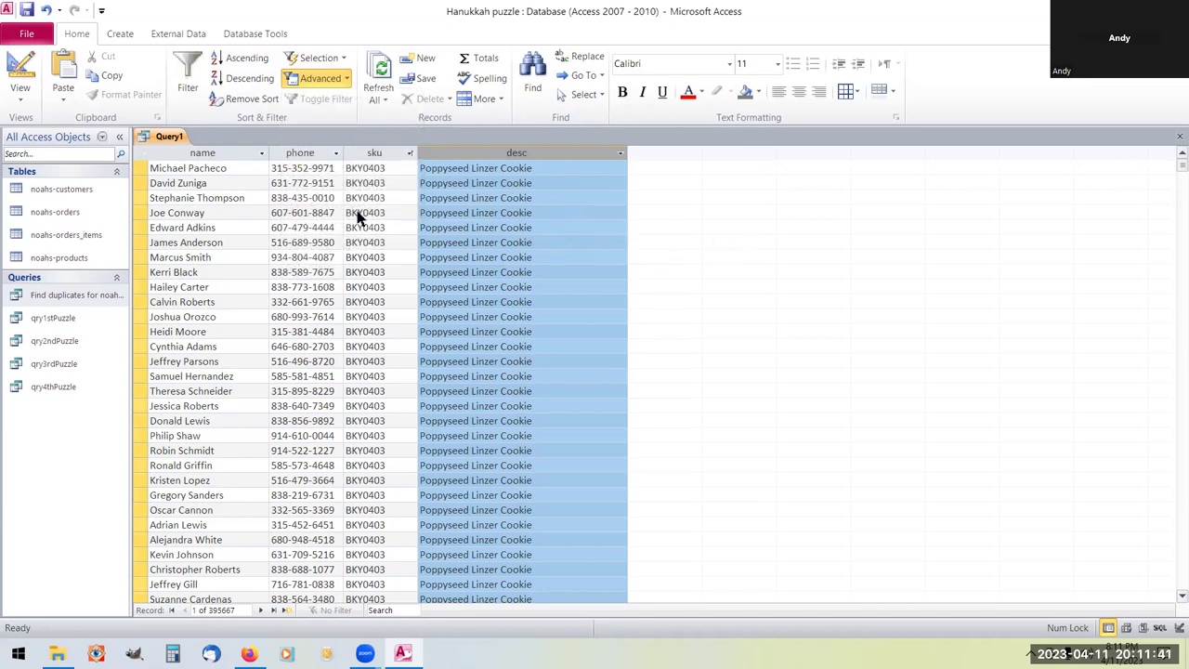
# Switch Query1 from its datasheet to Design View.
pyautogui.rightClick(177, 137)
pyautogui.press('Escape')
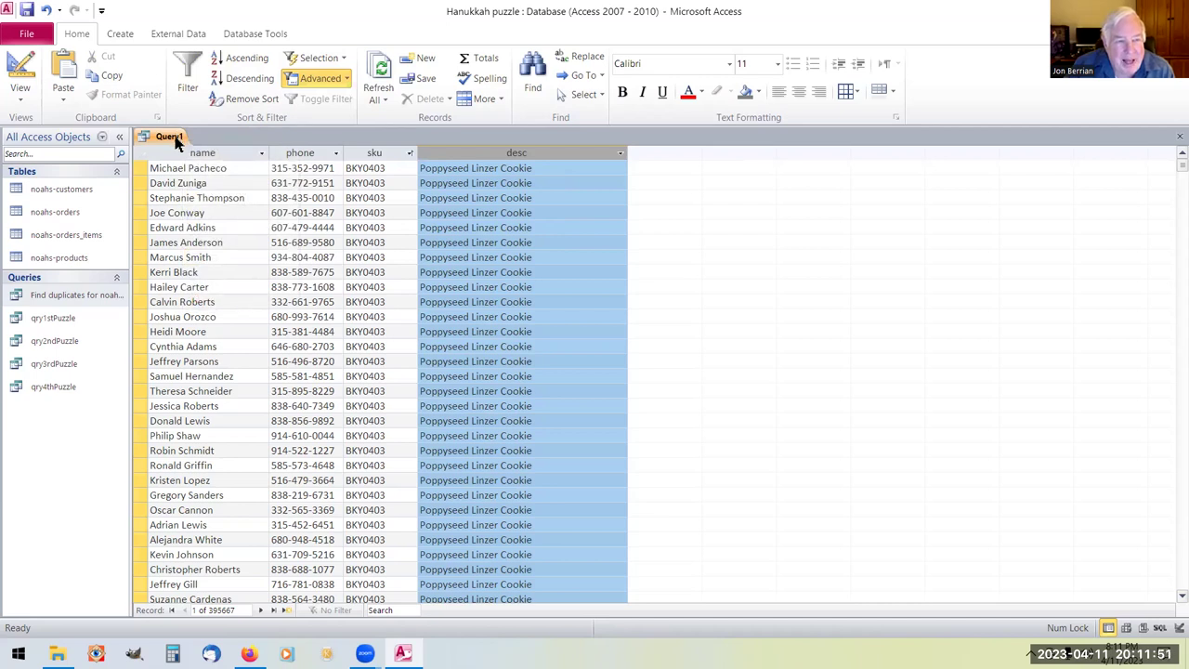
pyautogui.rightClick(176, 142)
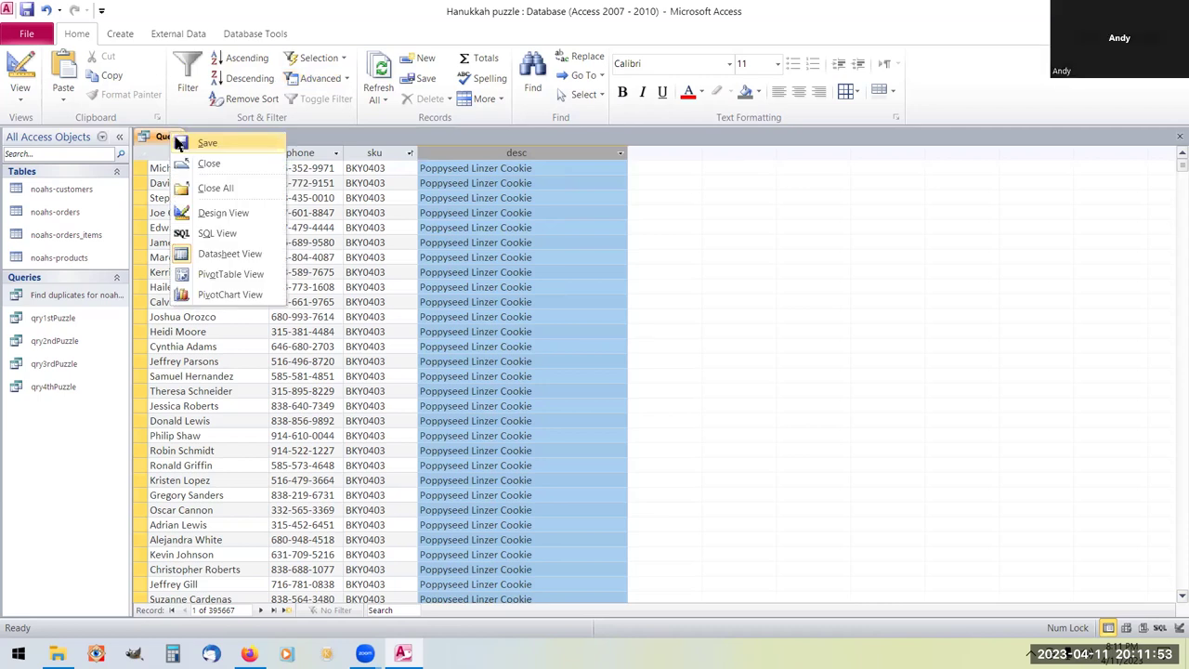
pyautogui.click(210, 214)
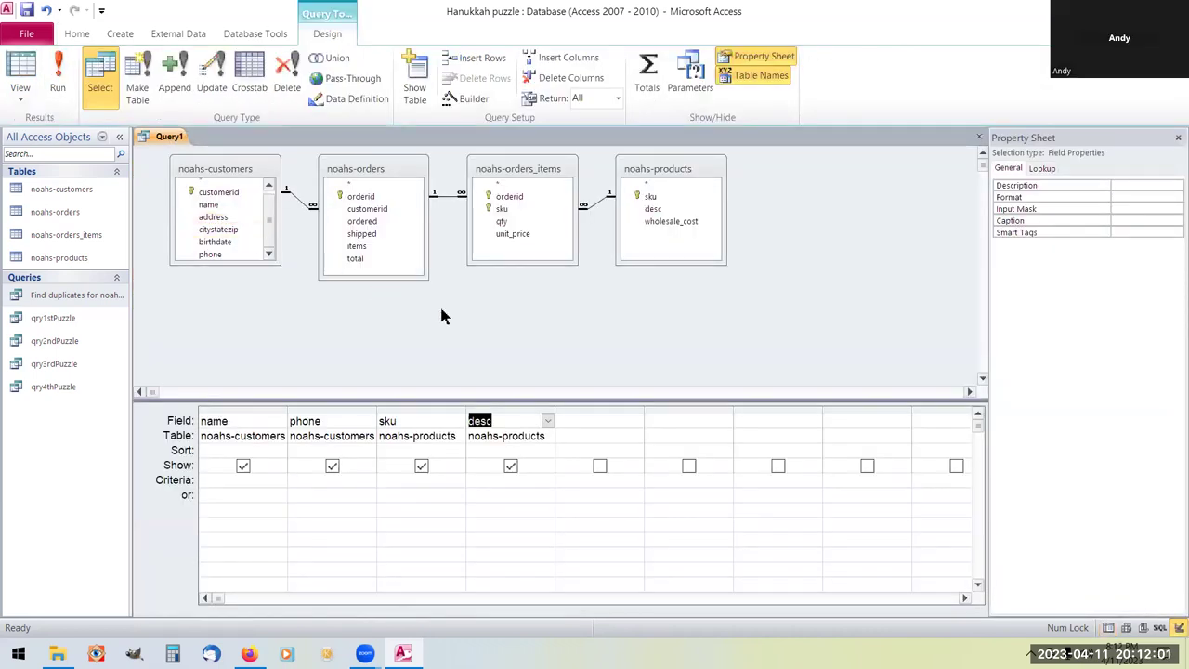
# Show the properties of the whole query and set its Recordset Type to Snapshot.
pyautogui.rightClick(575, 299)
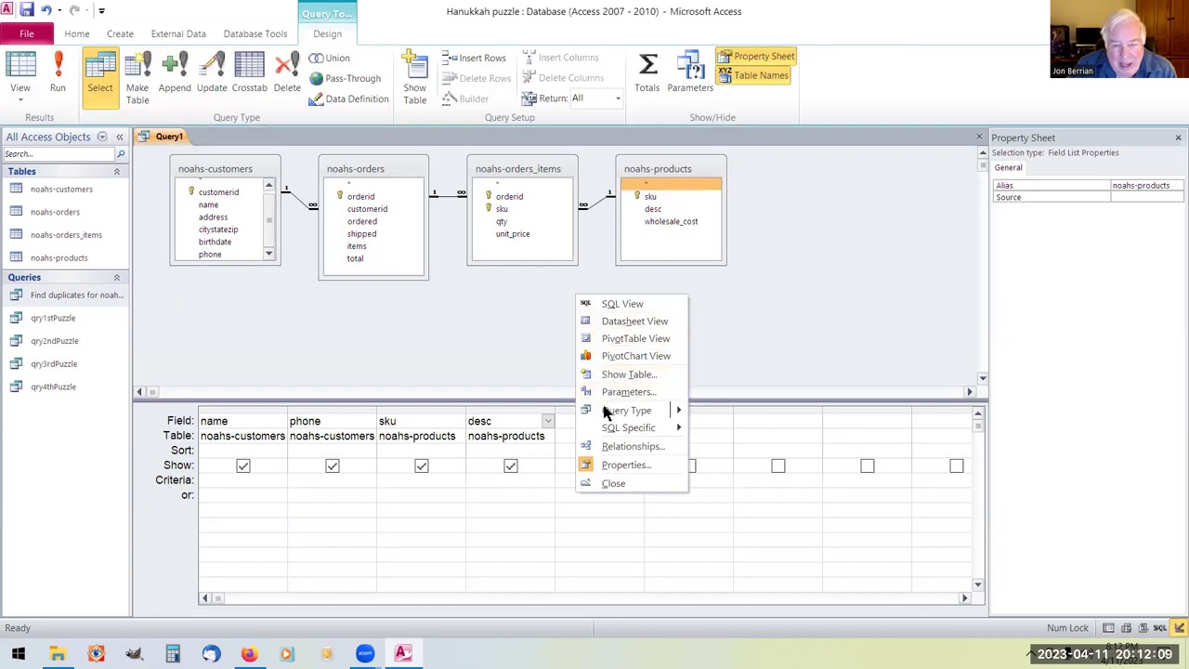
pyautogui.click(608, 465)
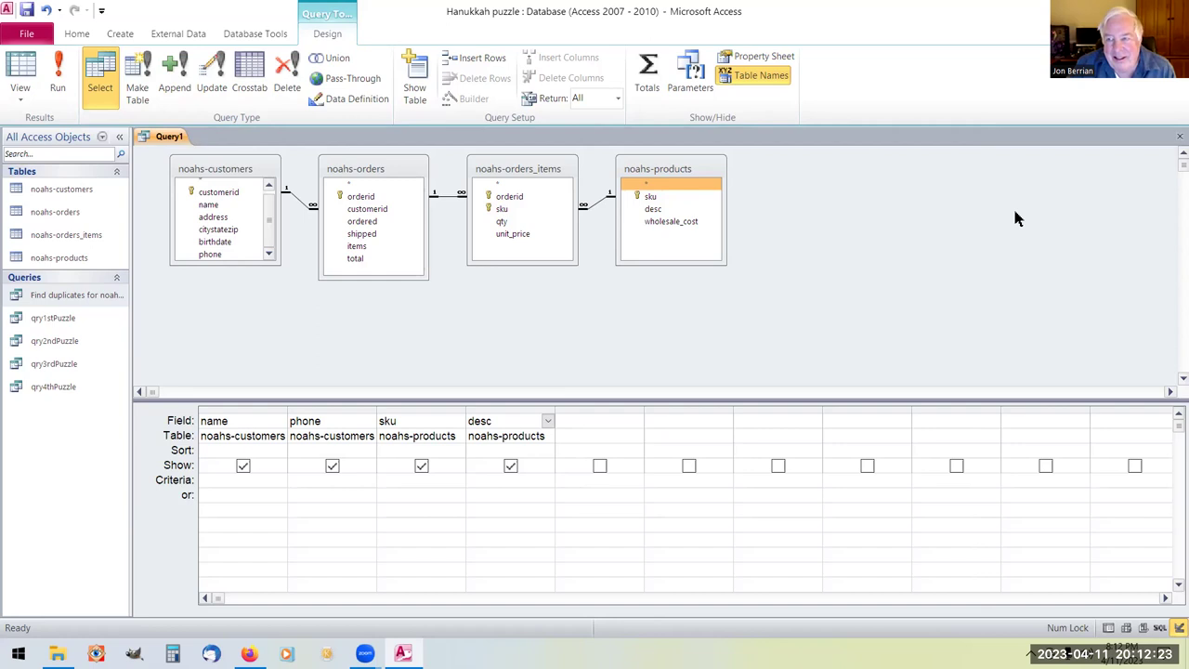
pyautogui.rightClick(604, 322)
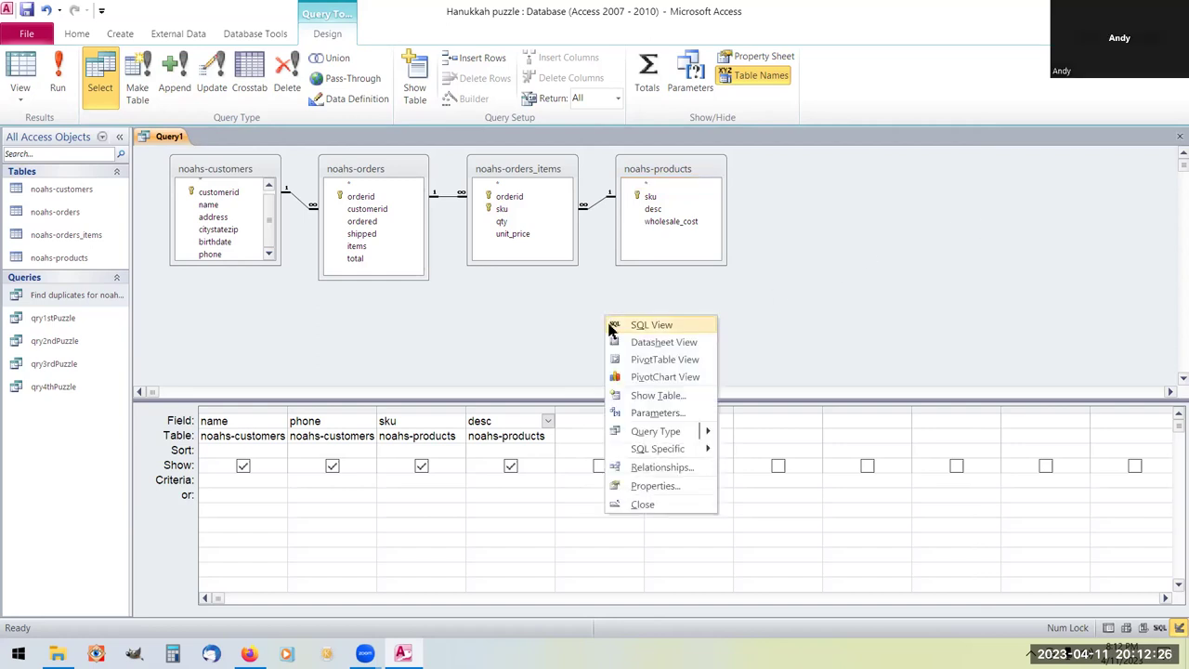
pyautogui.click(651, 486)
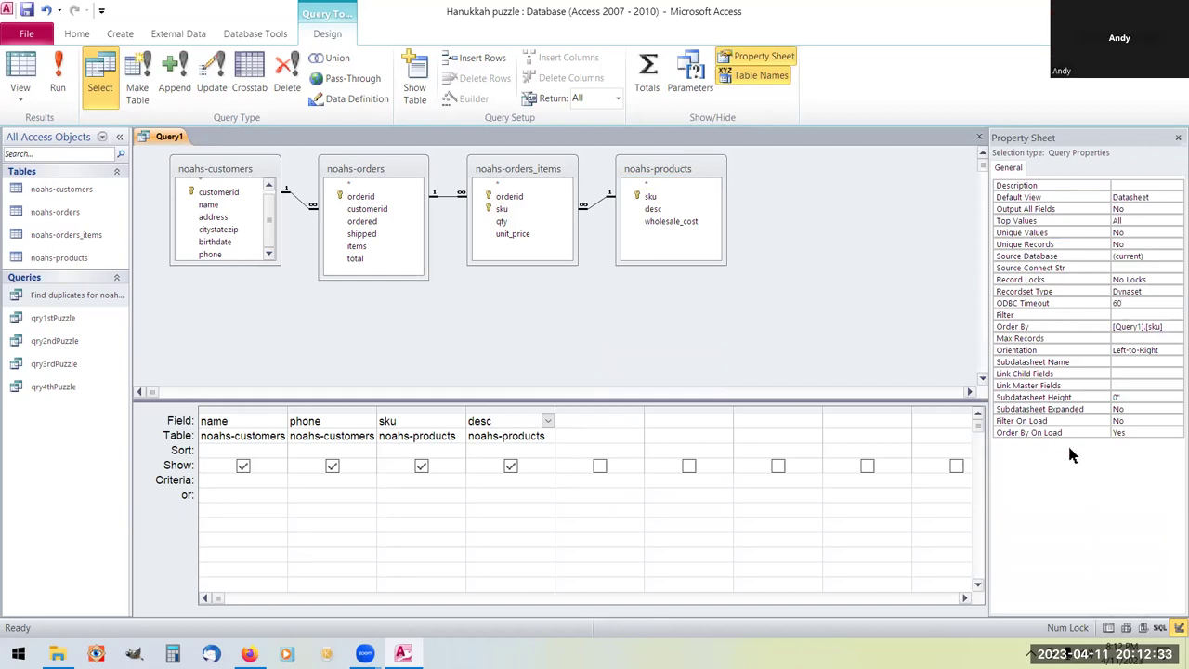
pyautogui.click(1175, 291)
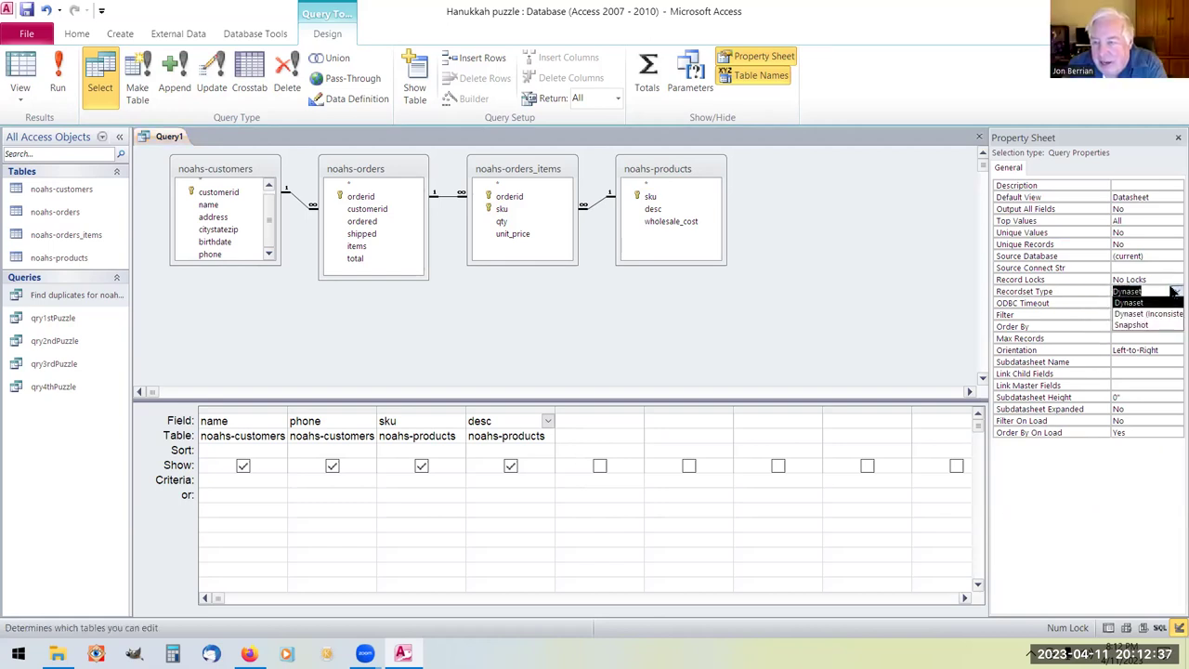
pyautogui.click(1176, 325)
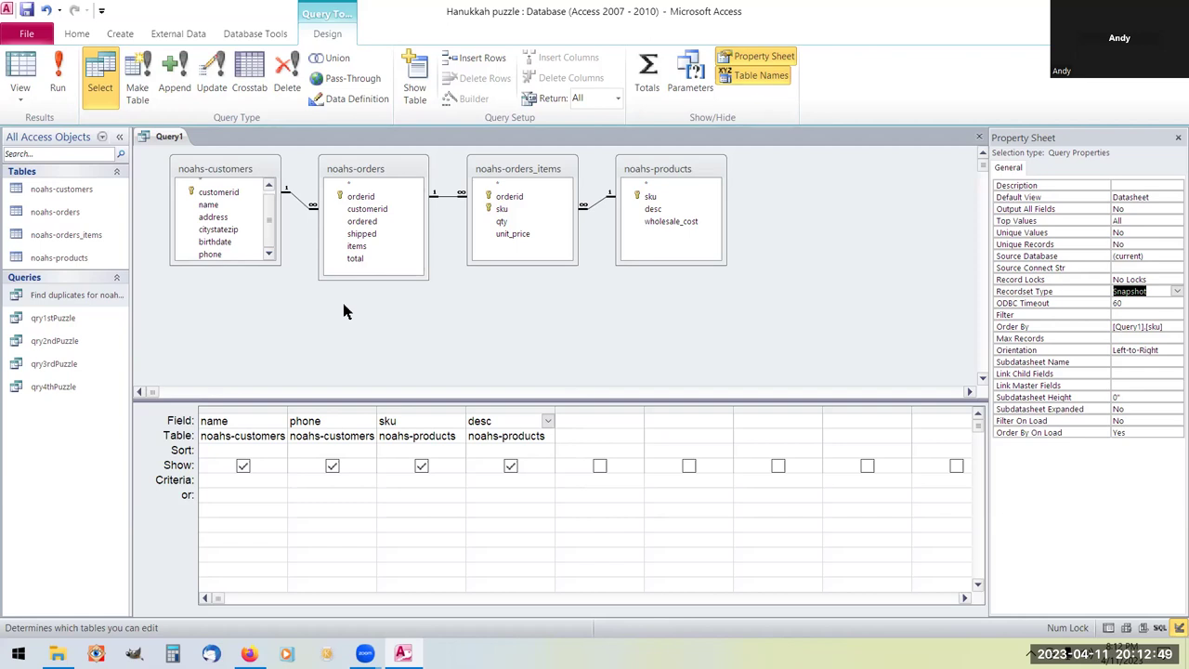
# Enter the criterion Like "*cat*" for the query's desc field.
pyautogui.click(487, 480)
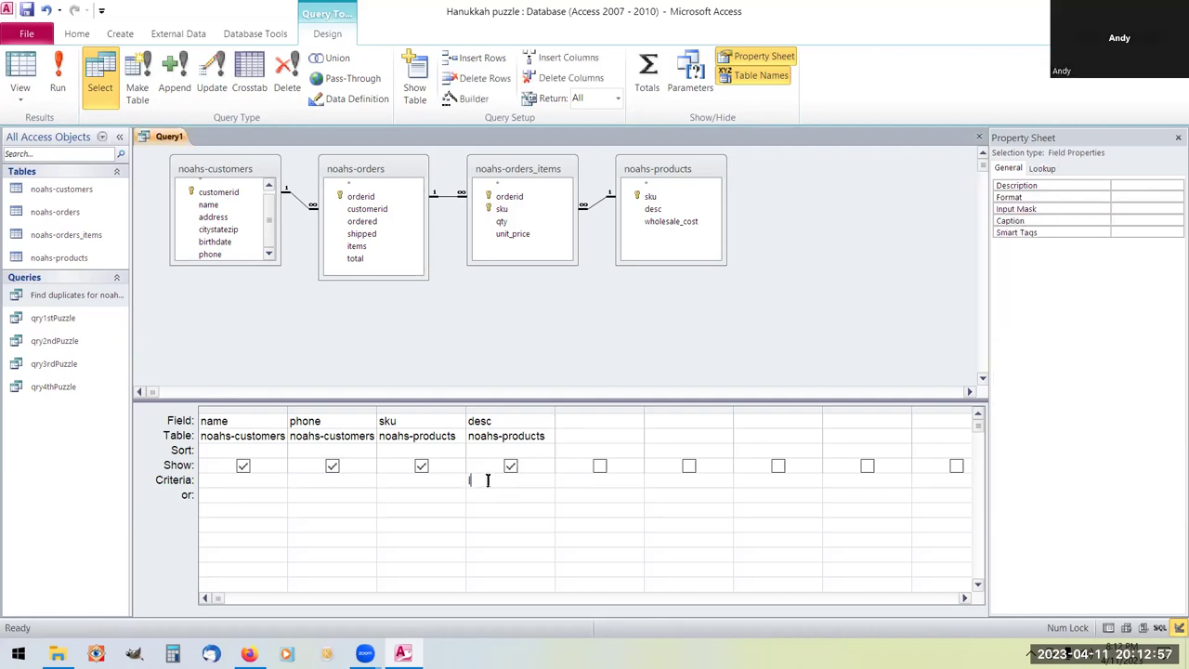
pyautogui.write('like "*')
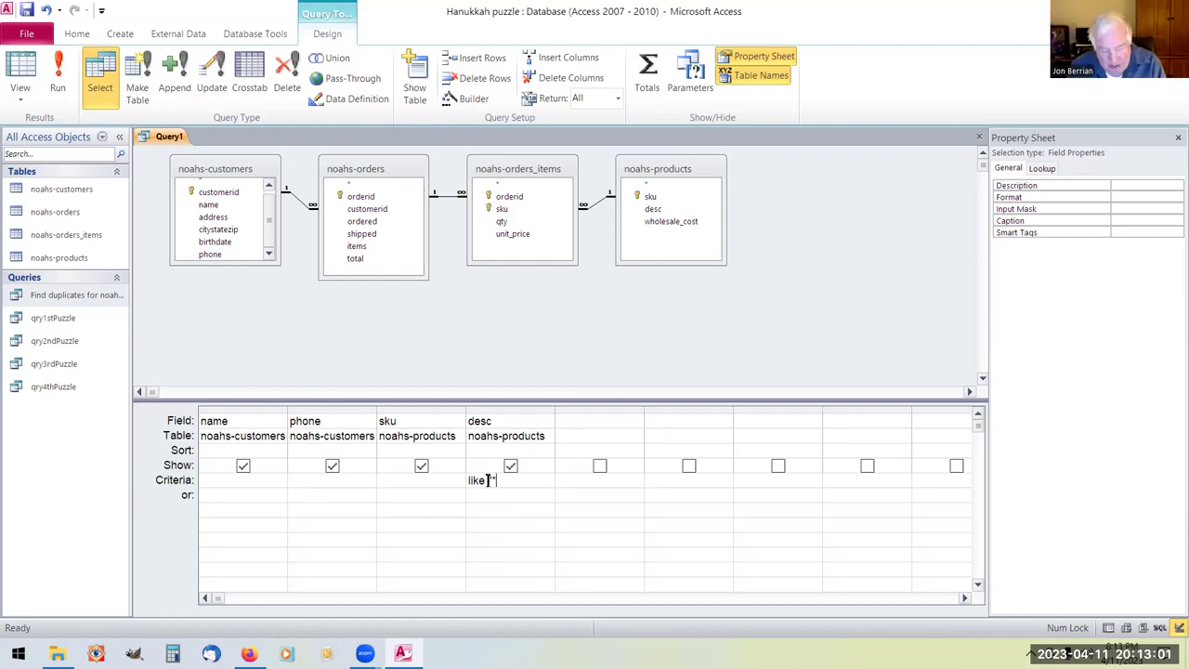
pyautogui.write('cat')
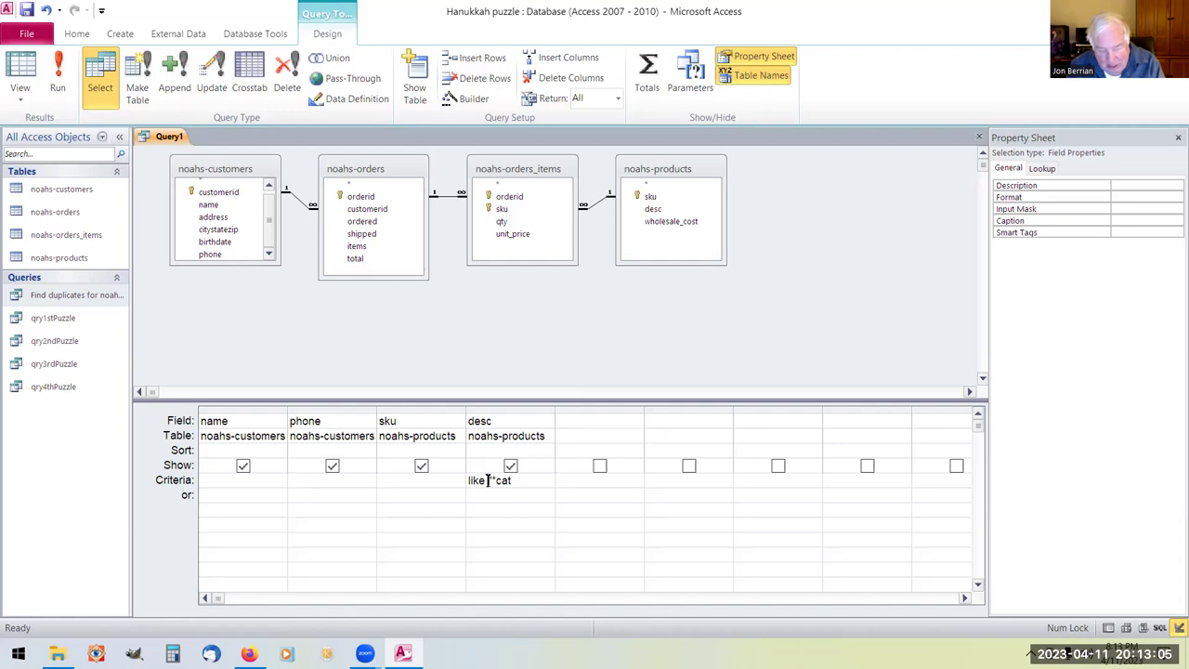
pyautogui.write('*"')
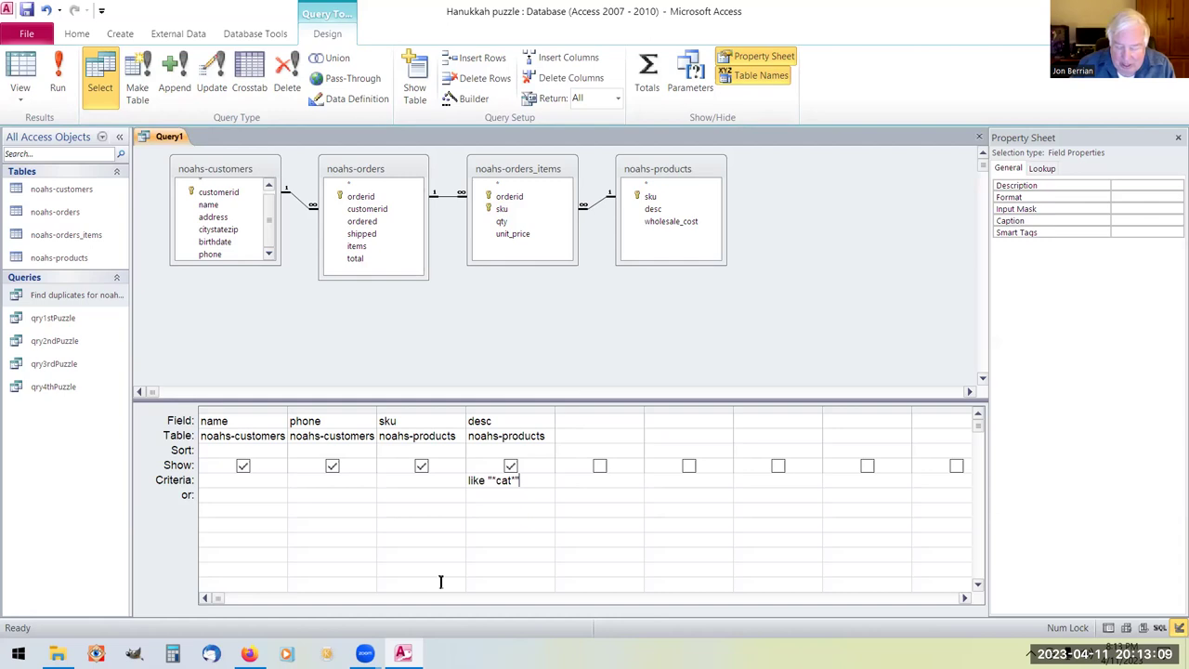
pyautogui.press('Tab')
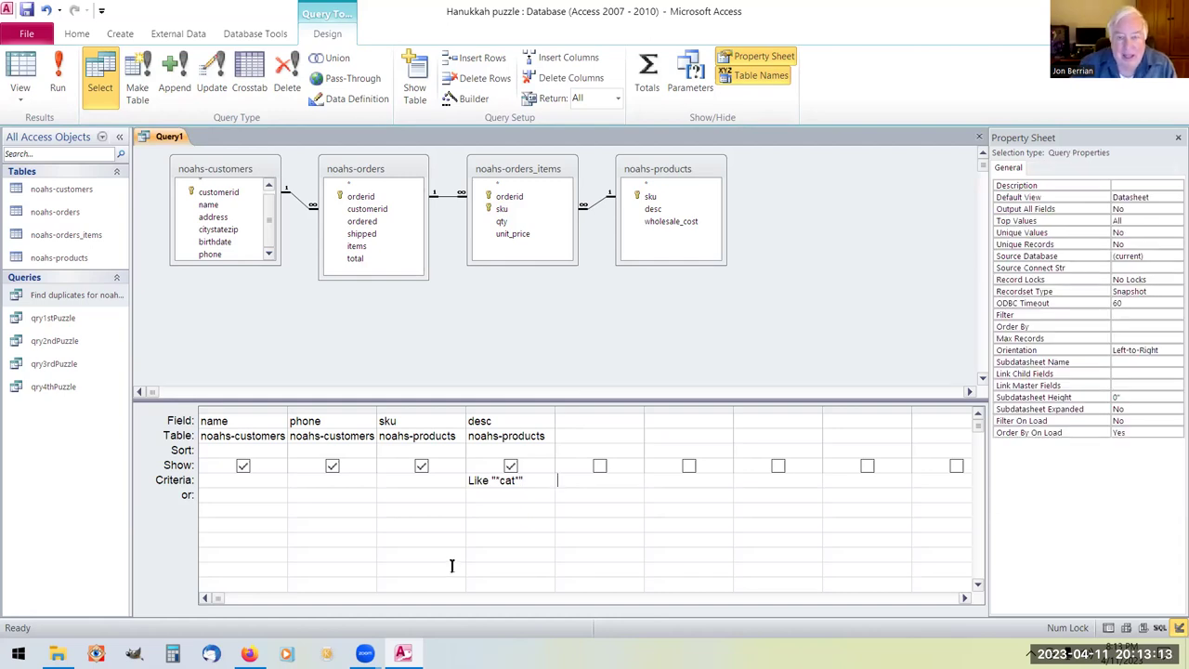
# Show Query1's cat-product results in Datasheet View and return to Design View.
pyautogui.rightClick(182, 137)
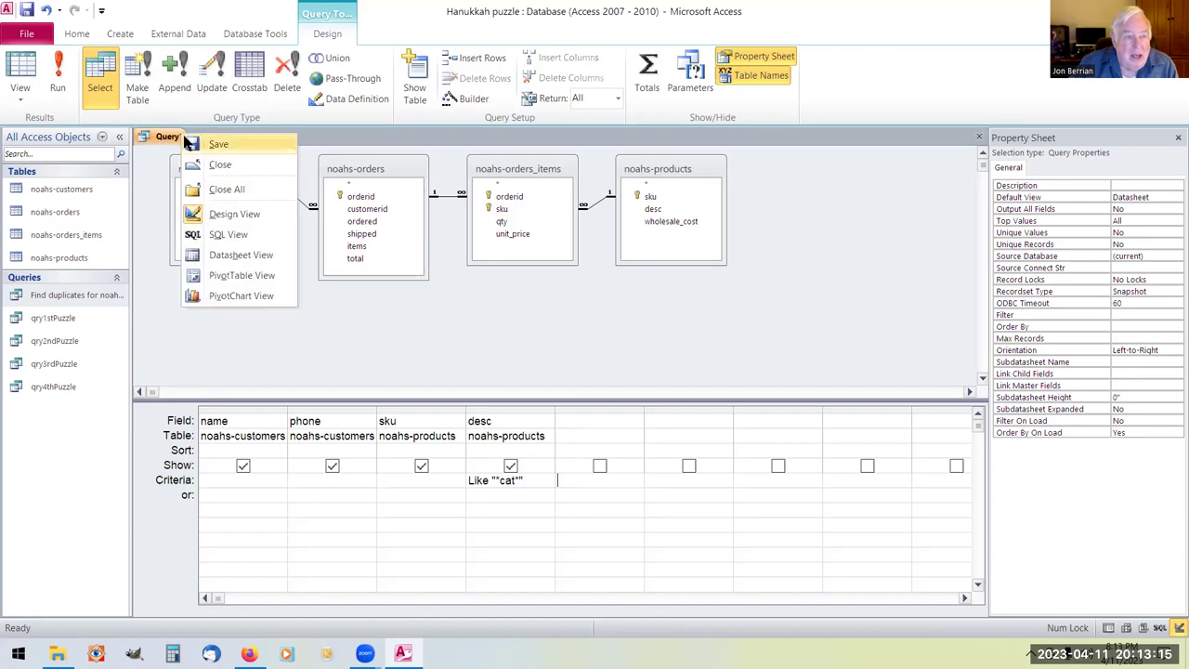
pyautogui.click(239, 255)
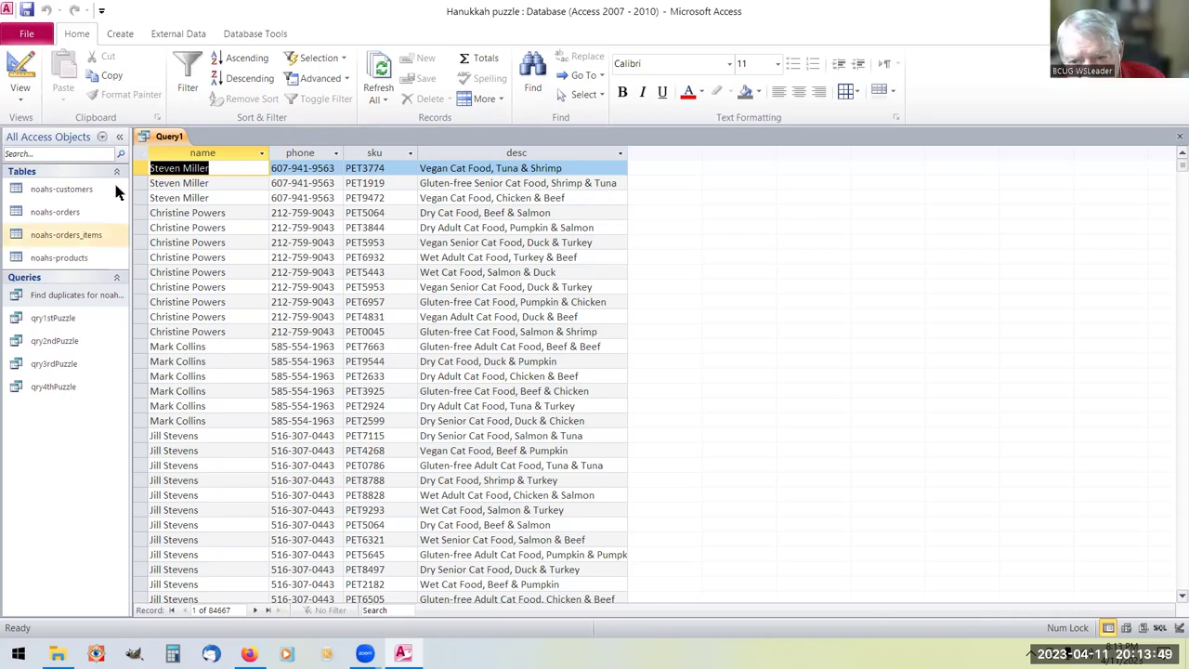
pyautogui.rightClick(167, 141)
pyautogui.click(201, 220)
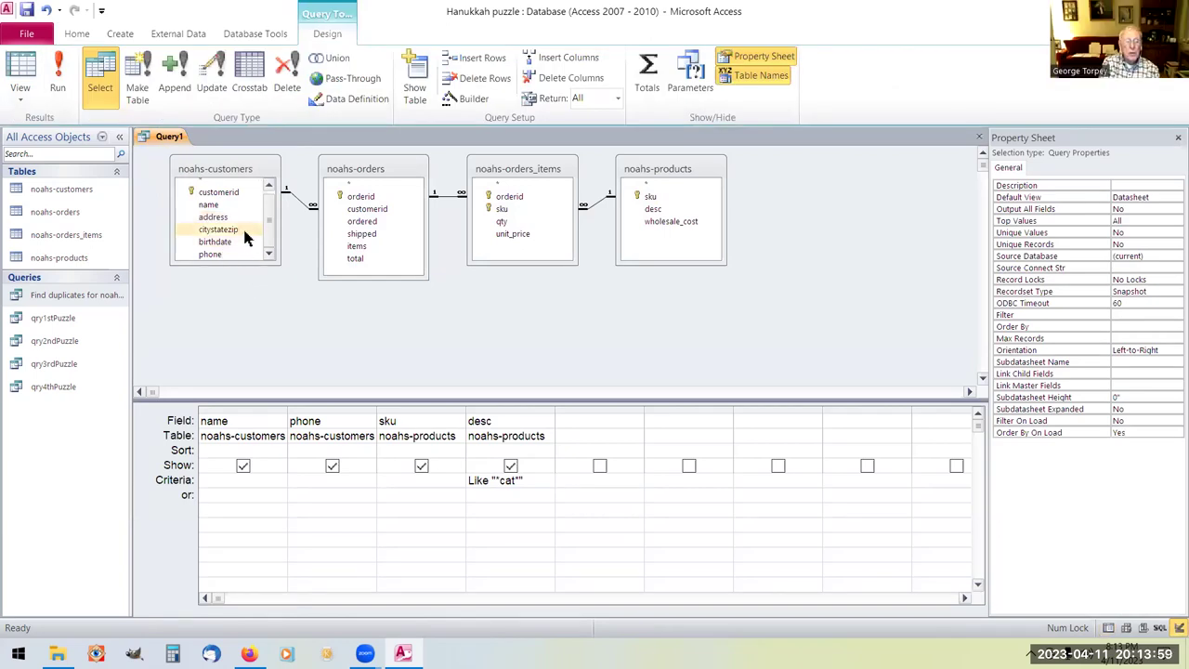
# Add the citystatezip field from noahs-customers to the query with the criterion like "queens *".
pyautogui.click(248, 232)
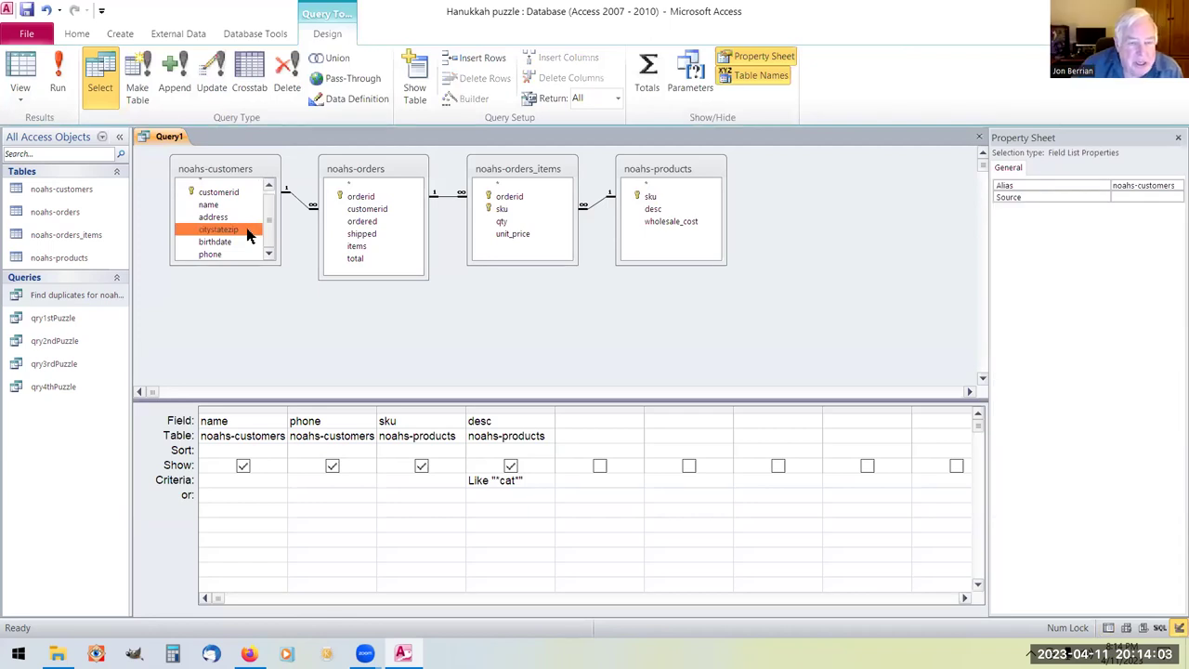
pyautogui.doubleClick(248, 232)
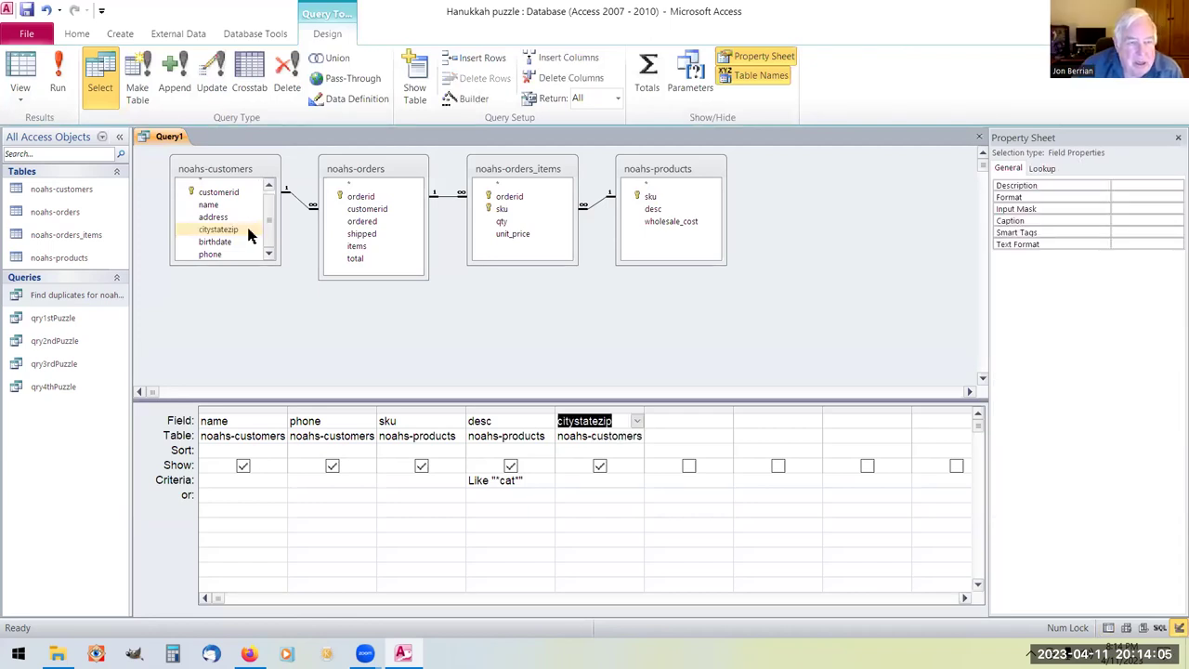
pyautogui.click(623, 482)
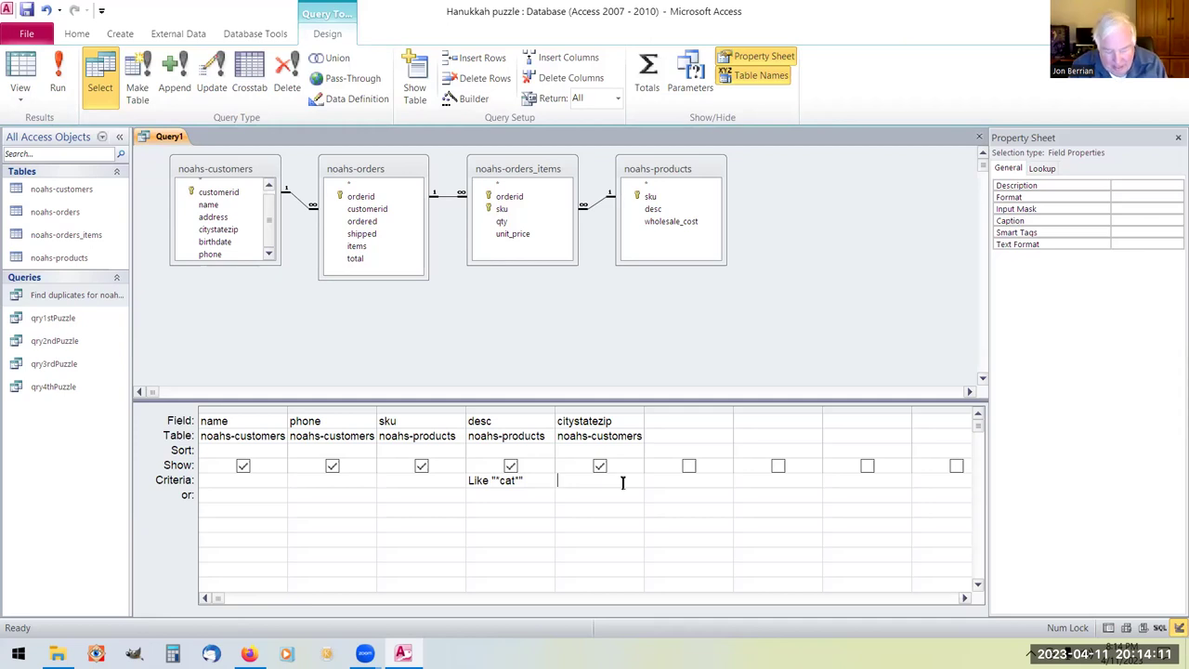
pyautogui.write('like "')
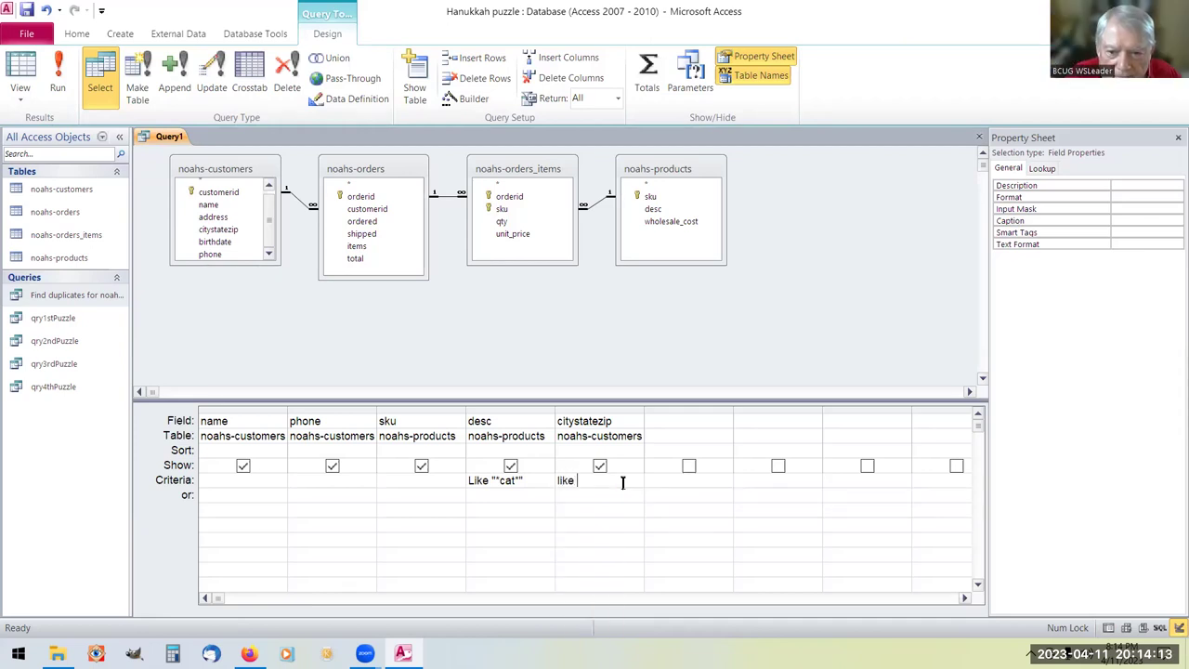
pyautogui.write('"')
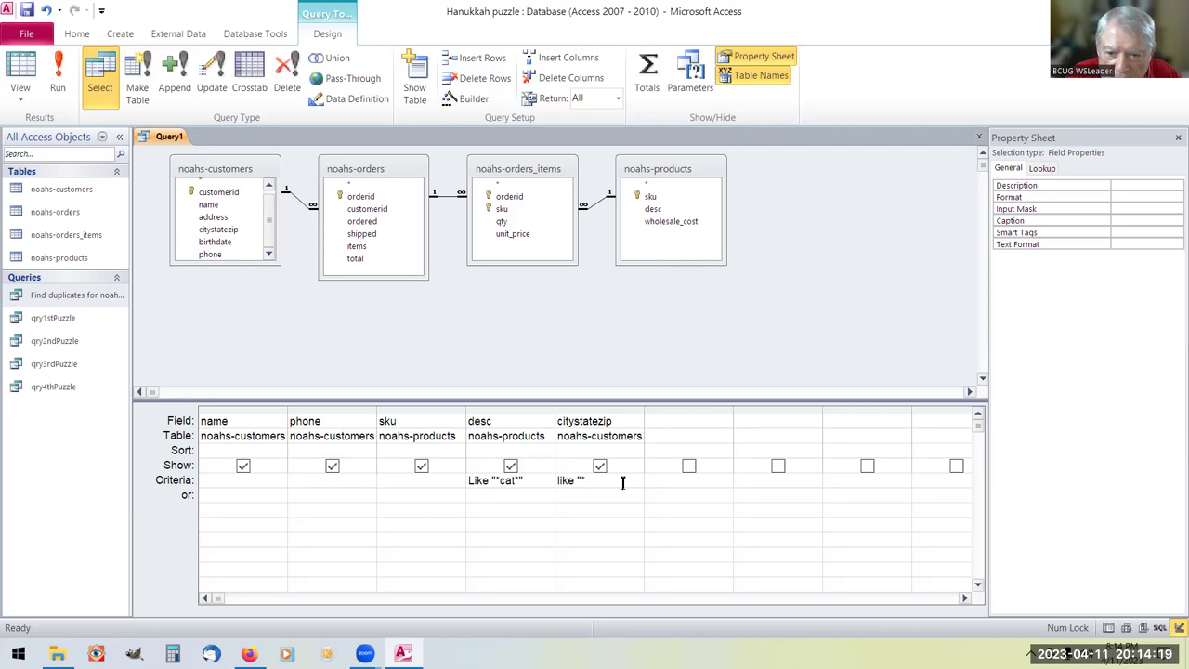
pyautogui.press('BackSpace')
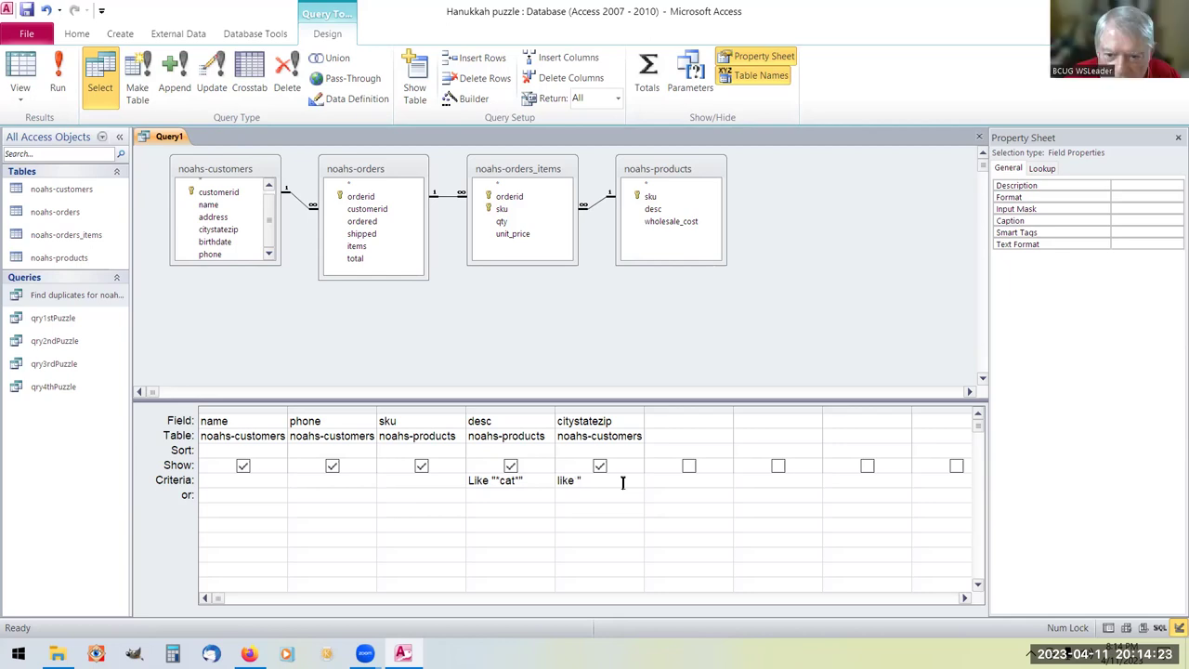
pyautogui.write('queens*')
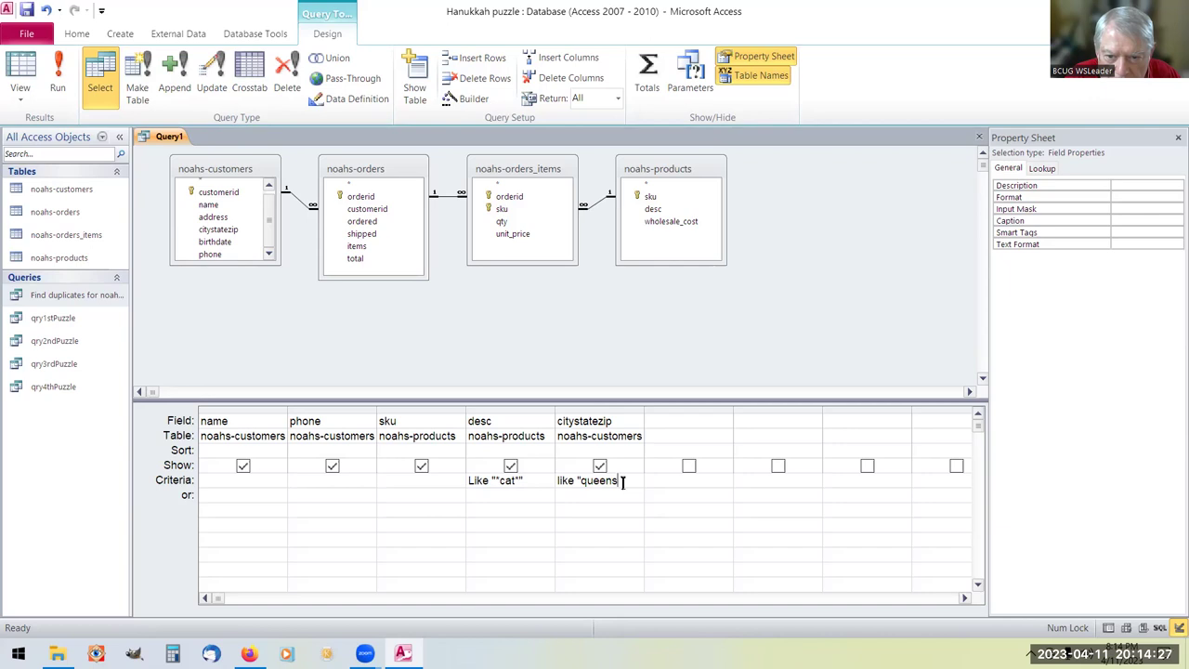
pyautogui.write('"')
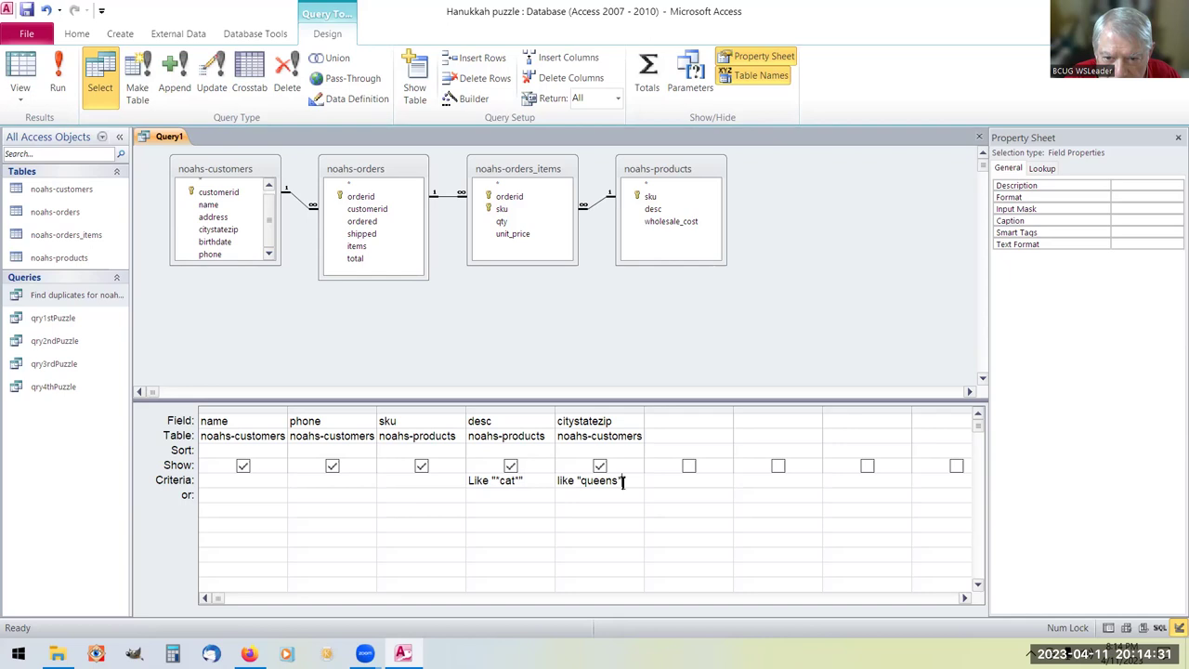
pyautogui.press('BackSpace')
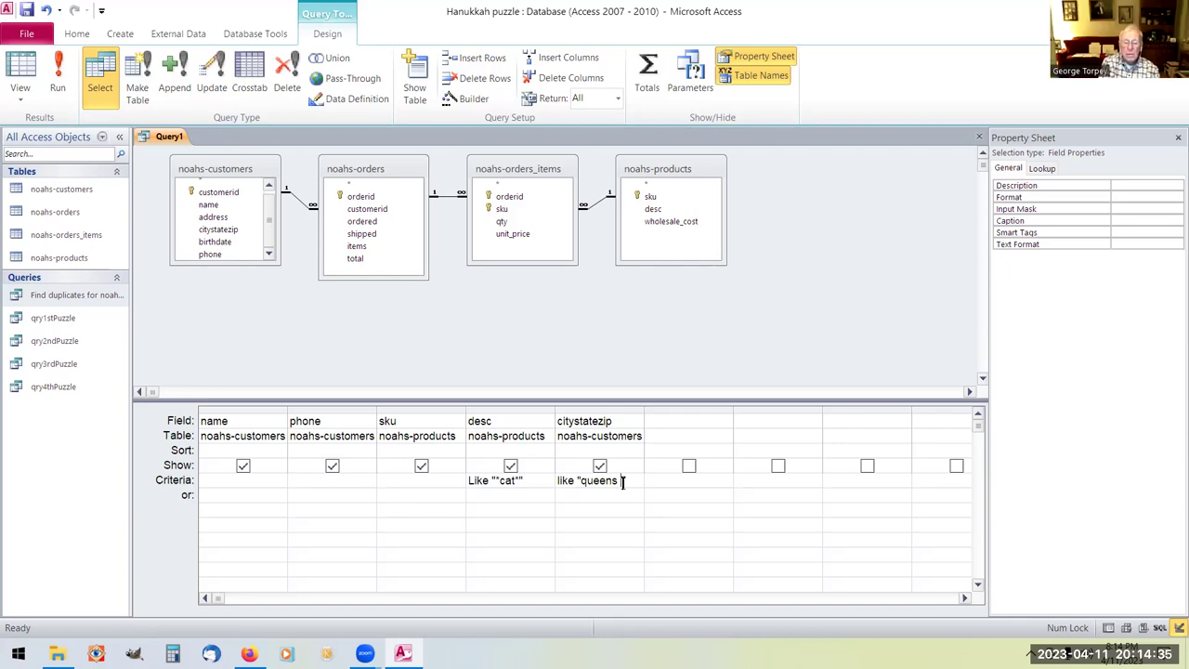
pyautogui.write('"')
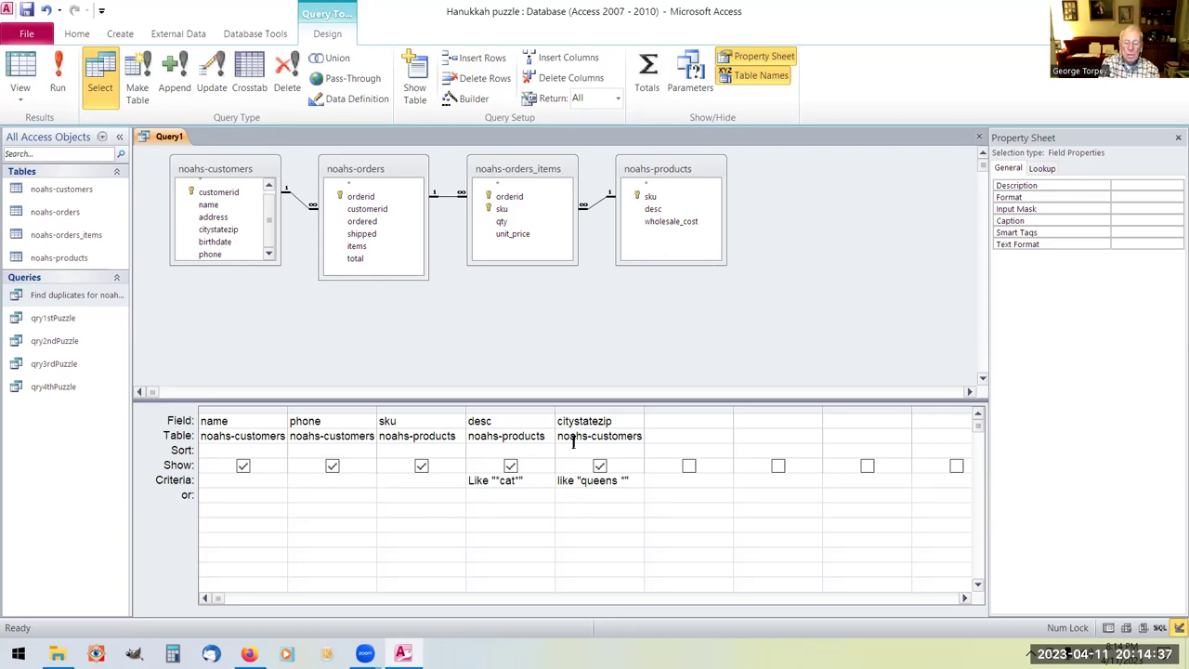
# Display the Queens-filtered query in Datasheet View and examine the phone number in the second record.
pyautogui.rightClick(162, 138)
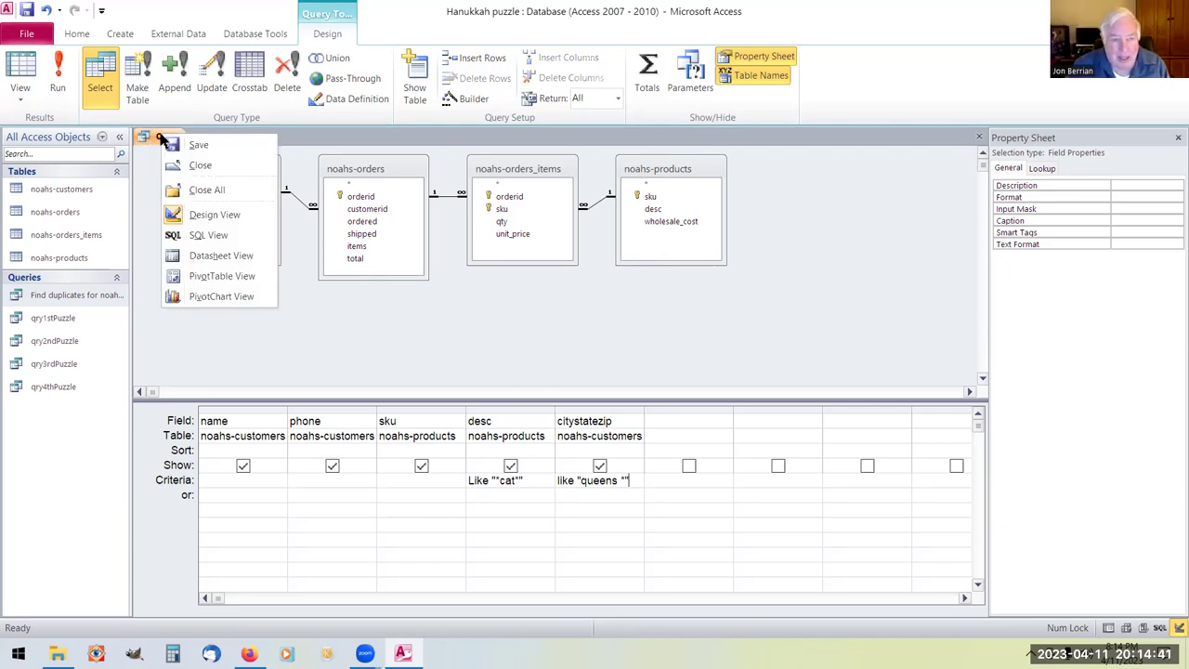
pyautogui.click(199, 255)
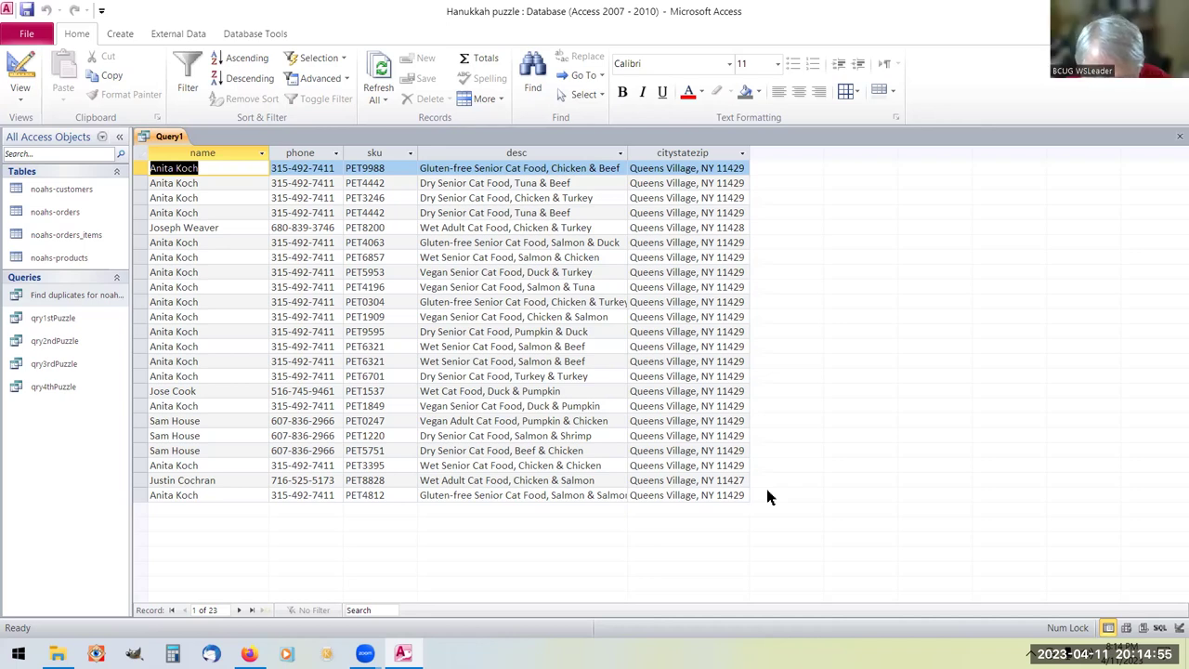
pyautogui.click(314, 183)
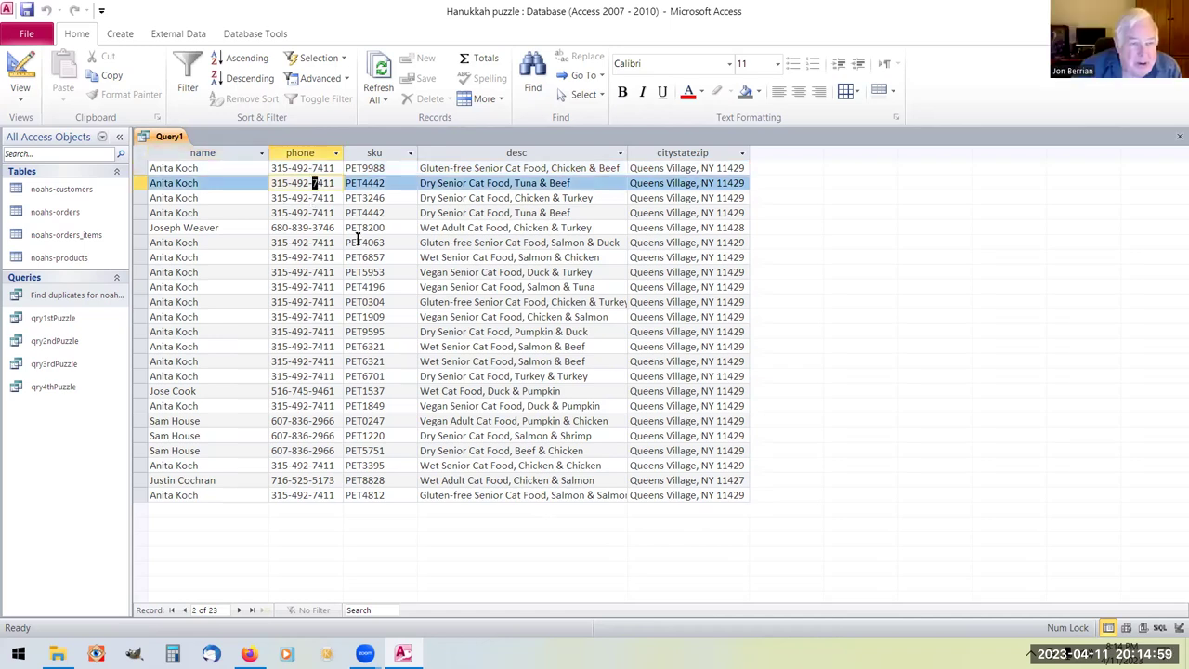
# Save the cat food query as qry5thPuzzle and close it.
pyautogui.click(214, 180)
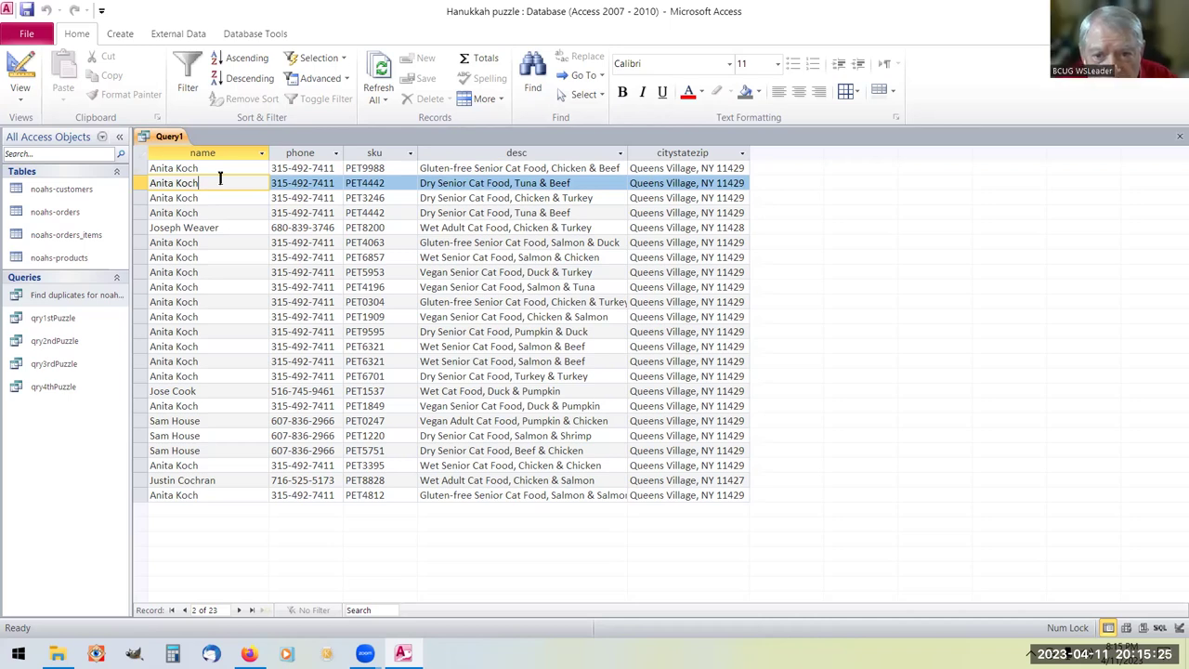
pyautogui.rightClick(163, 137)
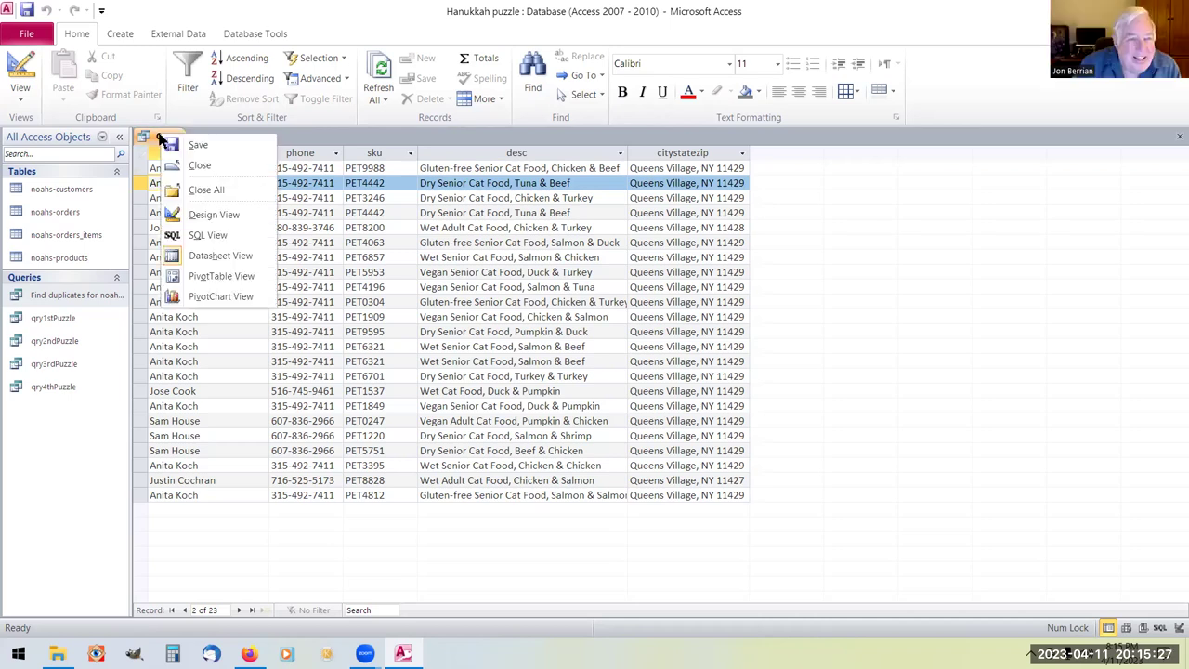
pyautogui.click(198, 146)
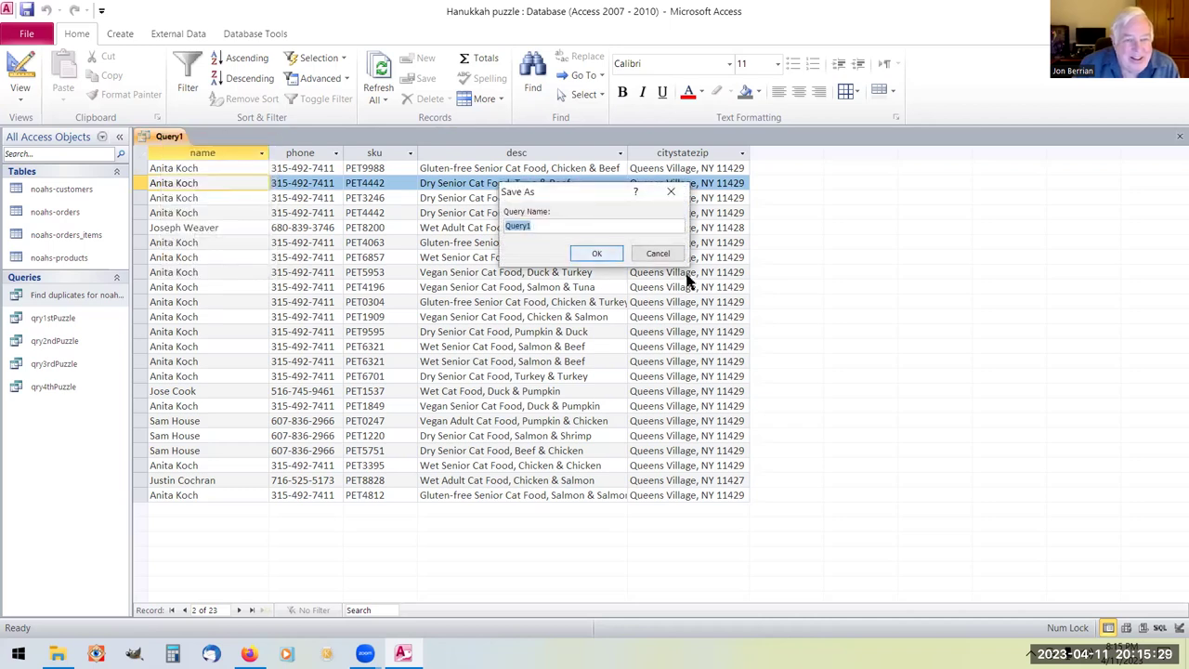
pyautogui.write('qry')
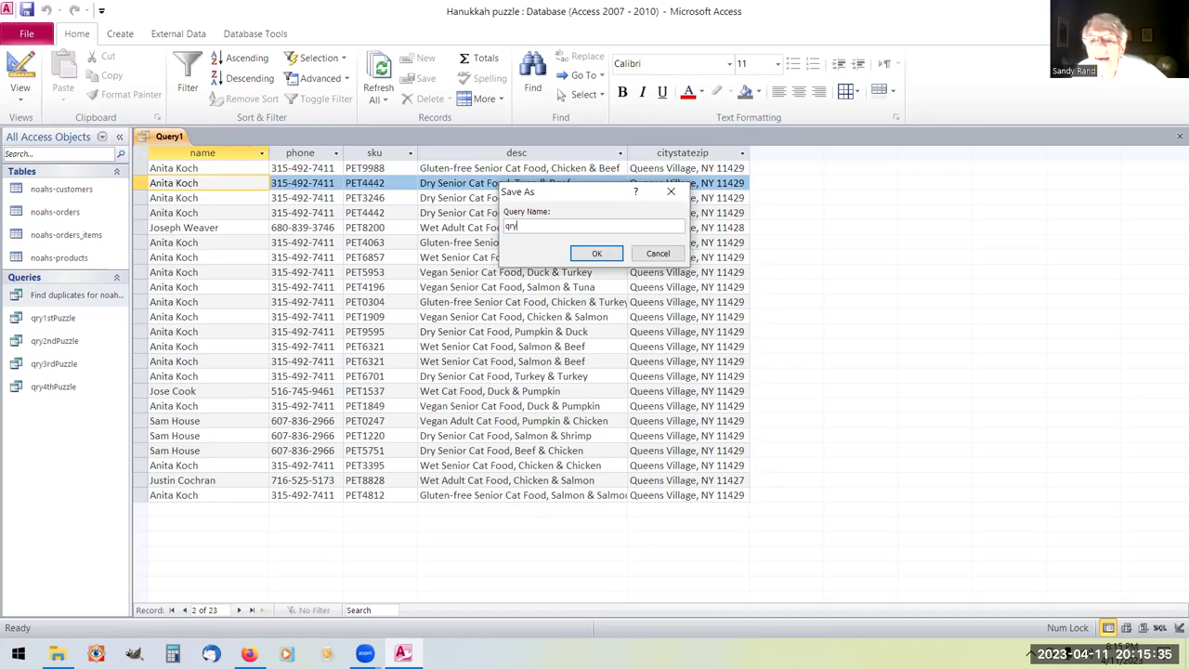
pyautogui.write('5th')
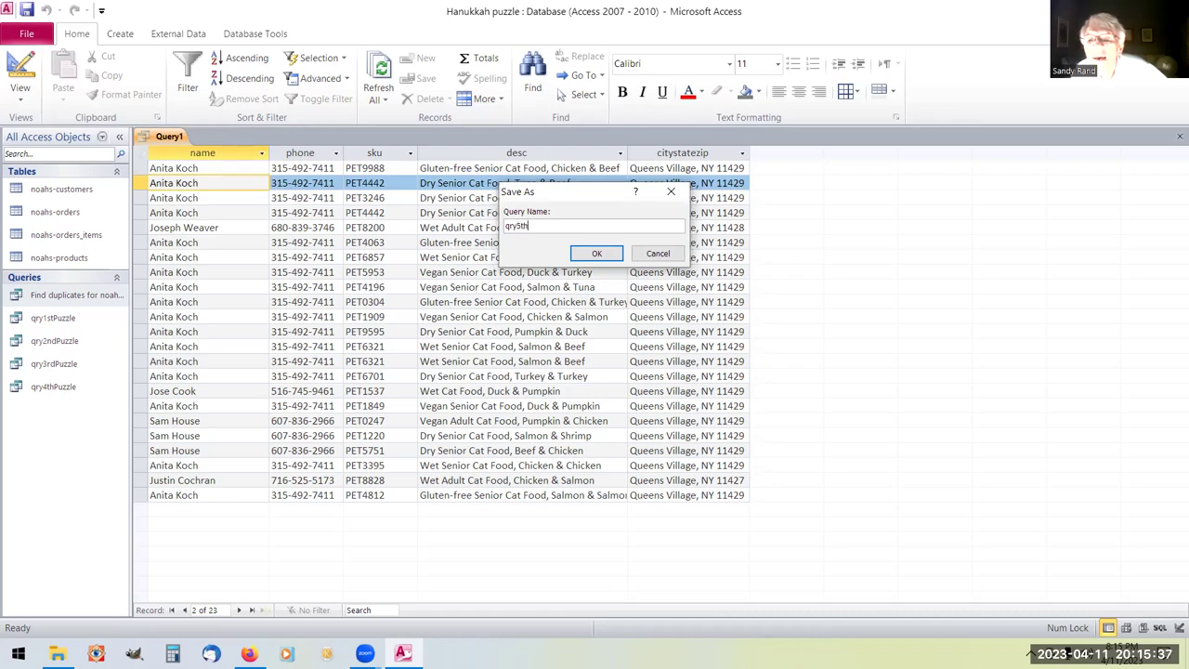
pyautogui.write('Puzzle')
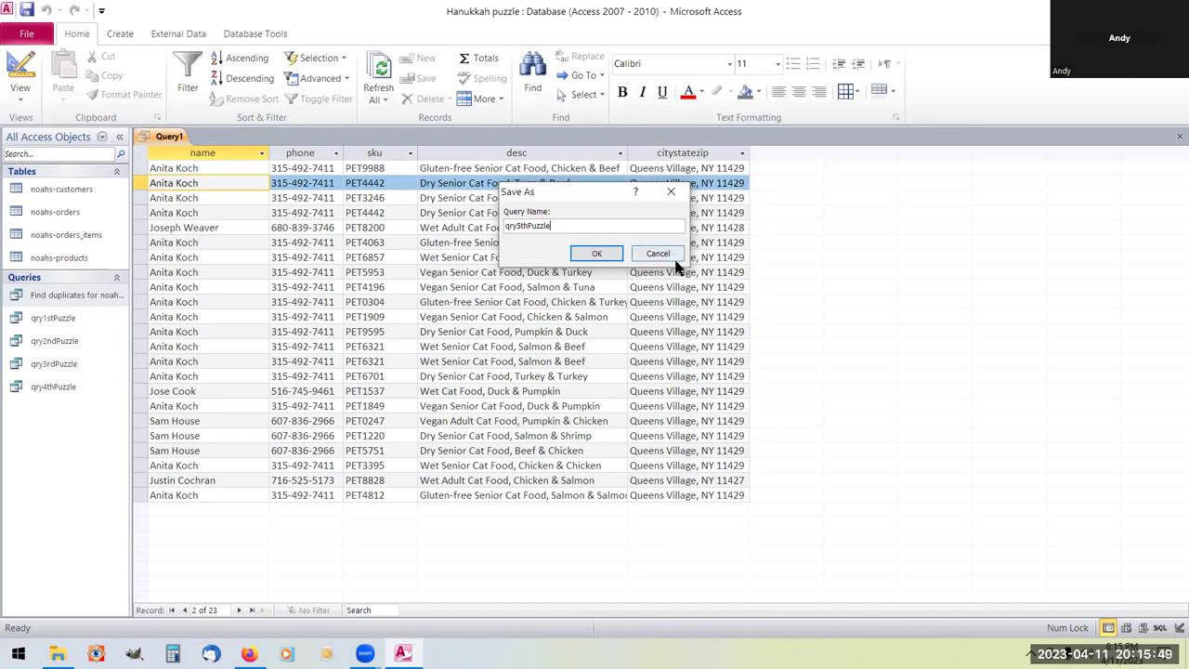
pyautogui.click(604, 252)
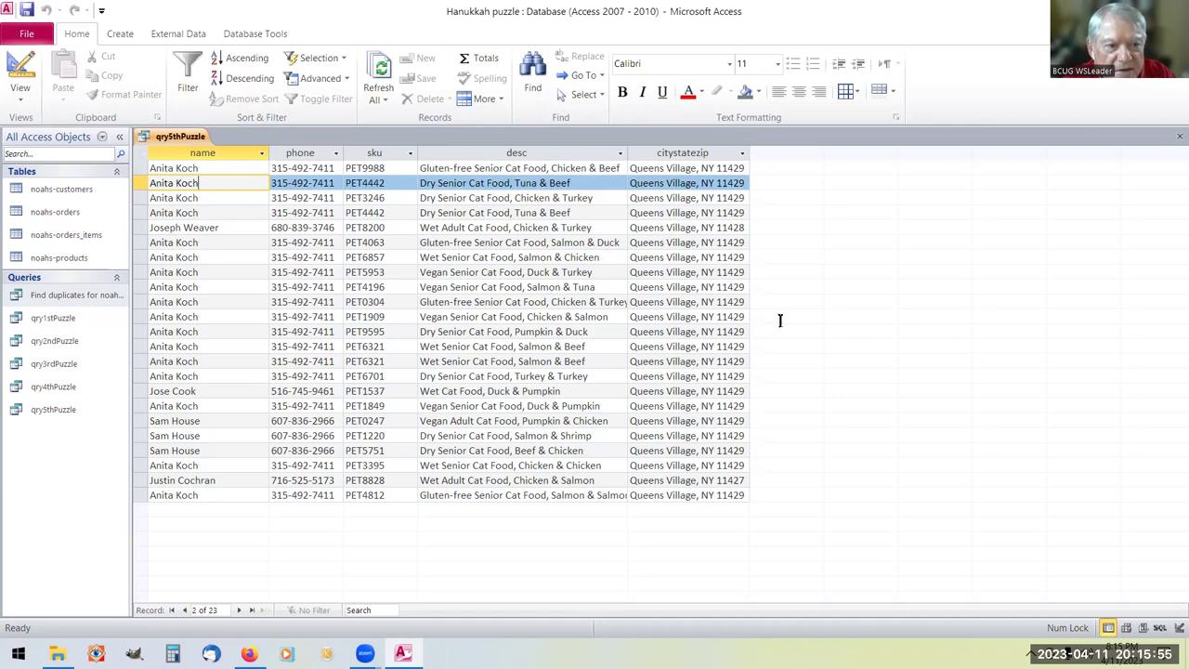
pyautogui.rightClick(191, 137)
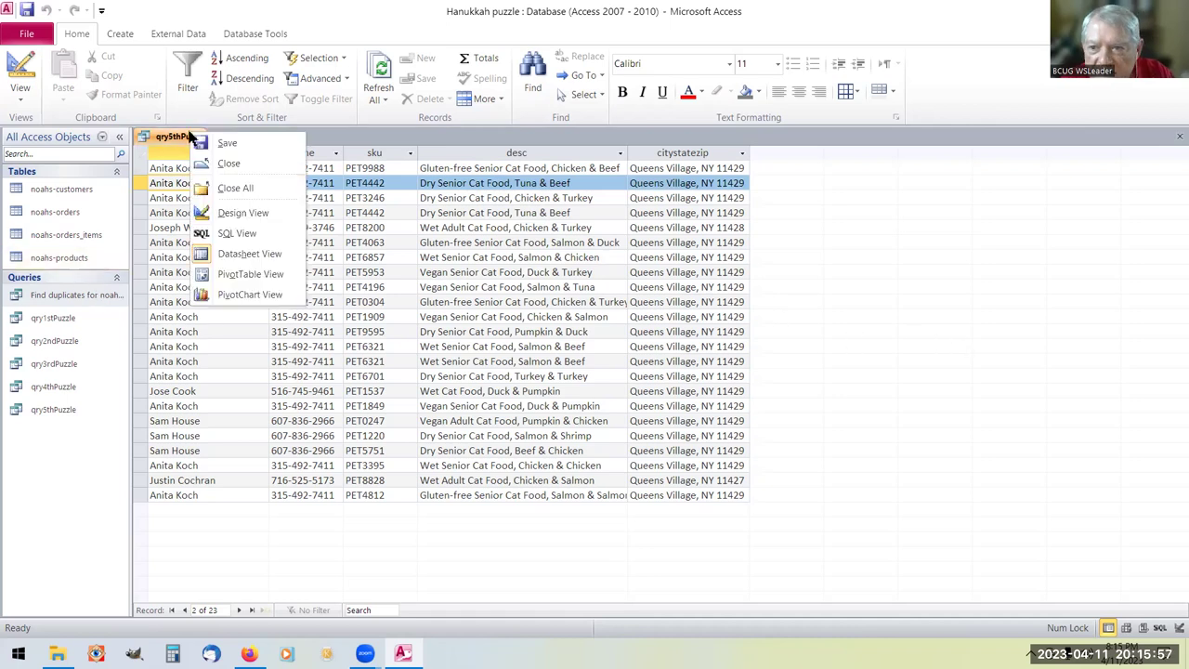
pyautogui.click(230, 164)
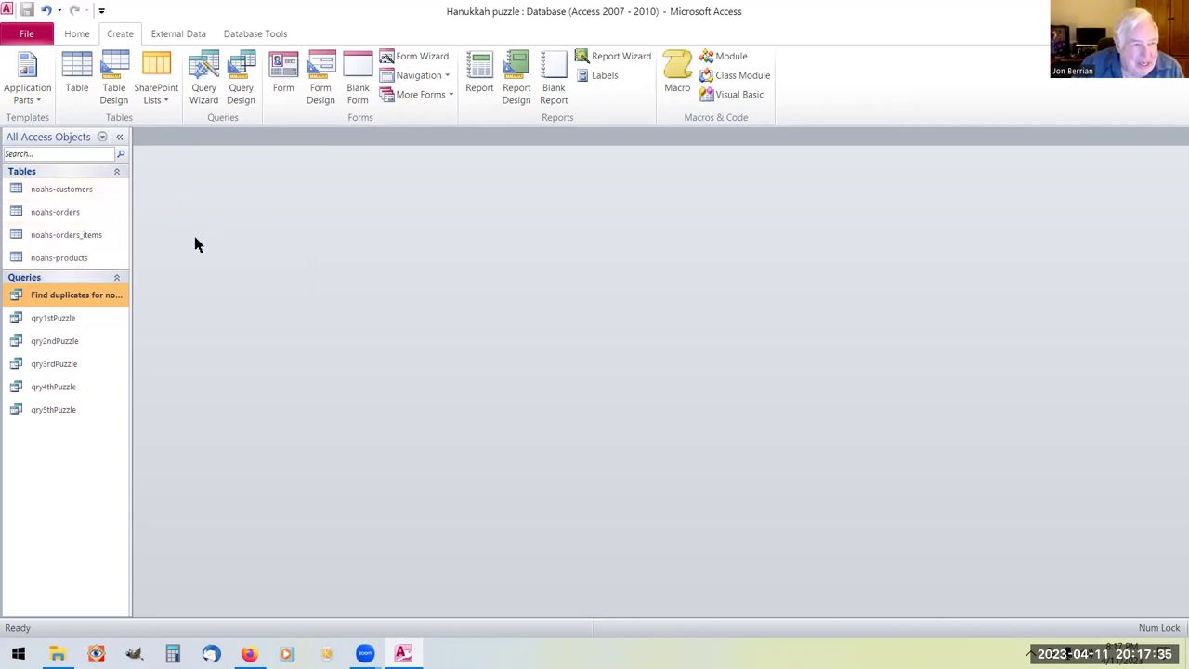
# Open the noahs-customers table to check its fields and close it again.
pyautogui.doubleClick(37, 190)
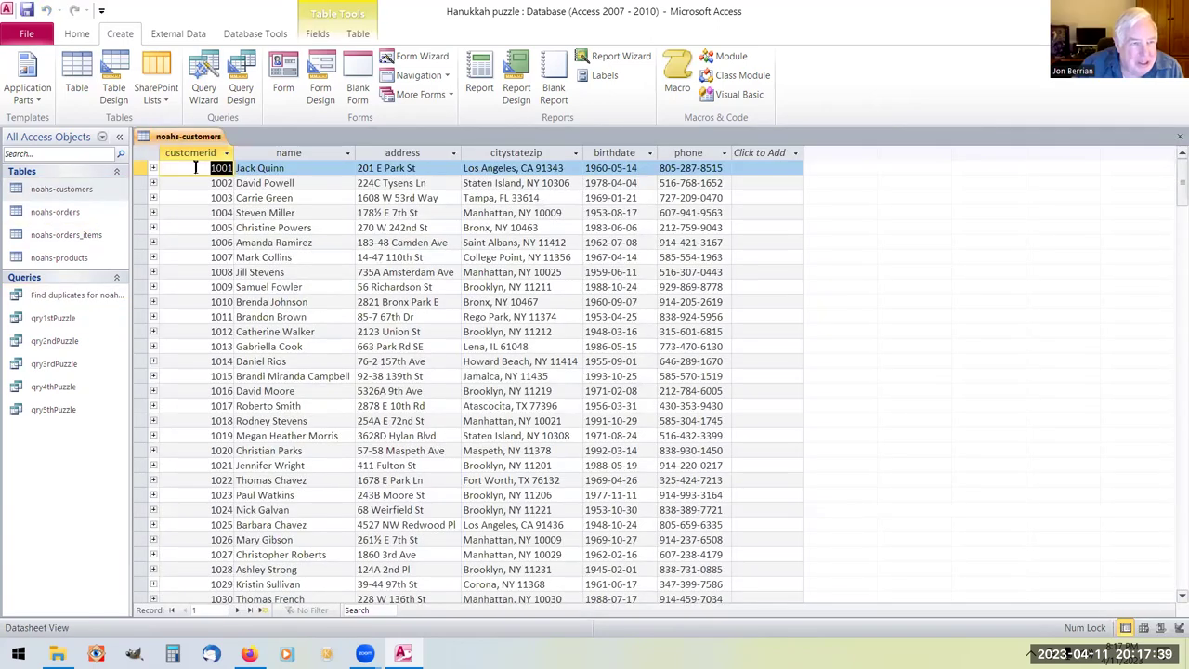
pyautogui.rightClick(214, 139)
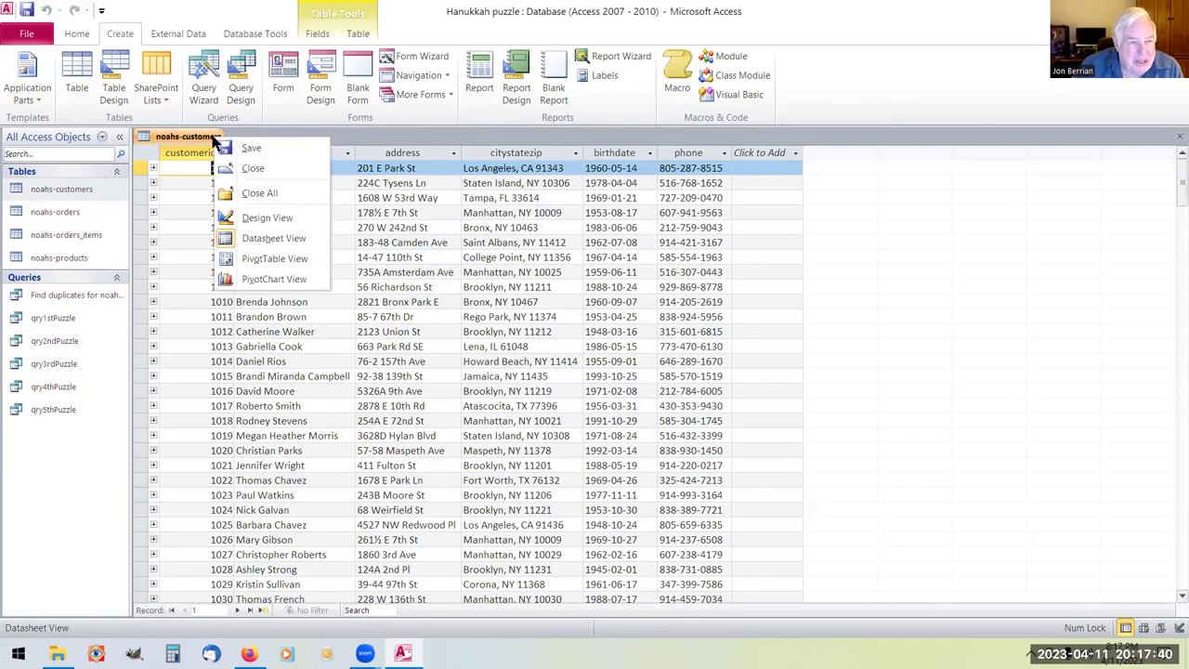
pyautogui.click(256, 165)
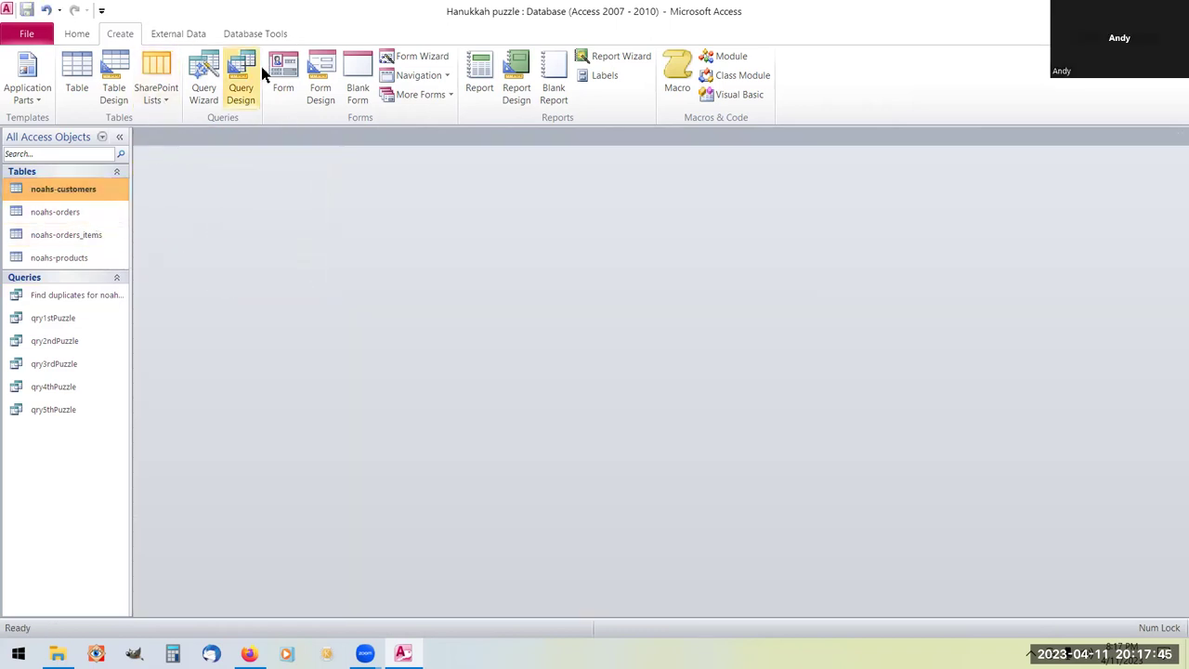
# Create a new query in design view with the noahs-customers, noahs-orders, noahs-orders_items and noahs-products tables.
pyautogui.click(243, 83)
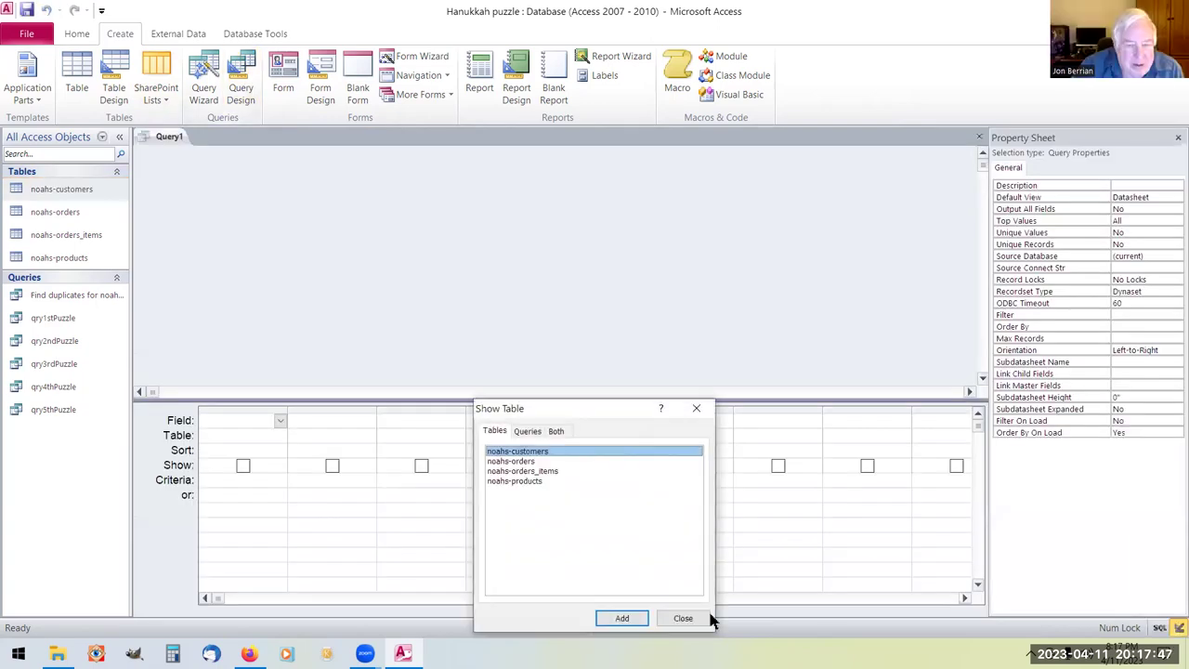
pyautogui.doubleClick(497, 453)
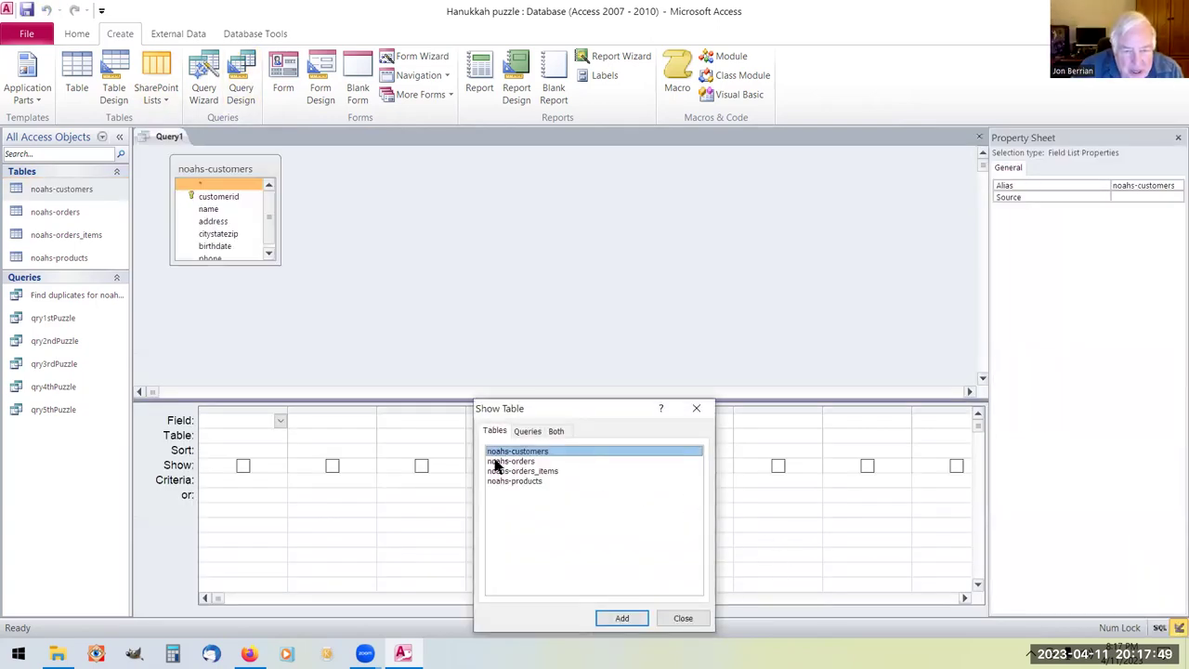
pyautogui.doubleClick(496, 462)
pyautogui.doubleClick(496, 471)
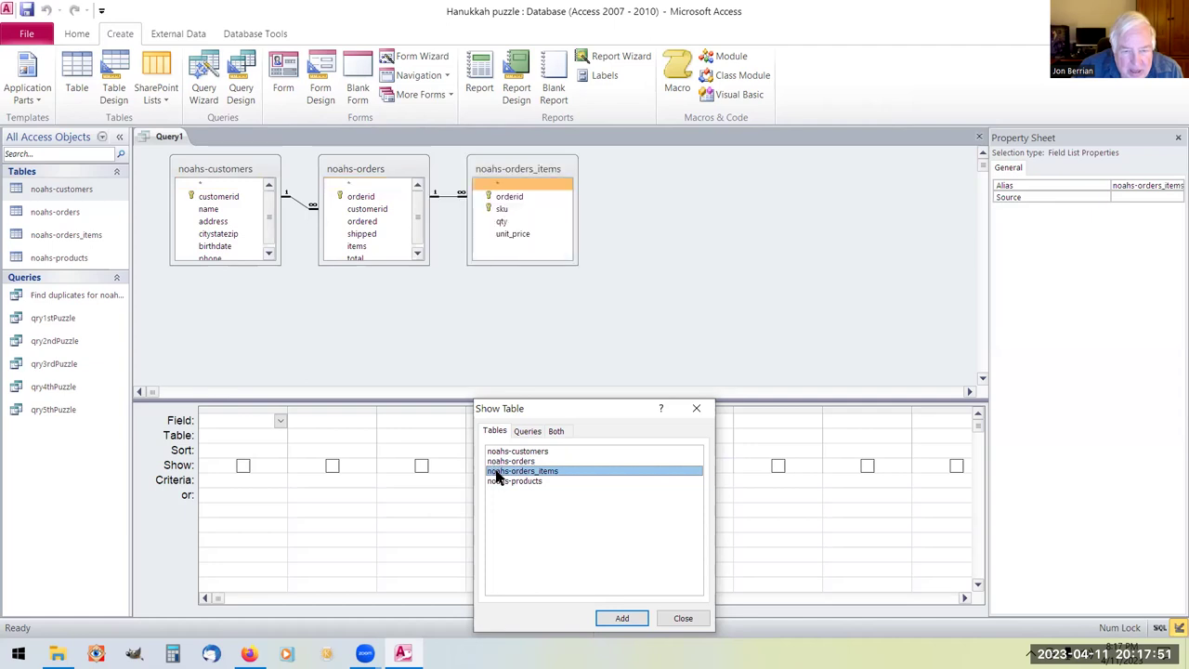
pyautogui.doubleClick(497, 482)
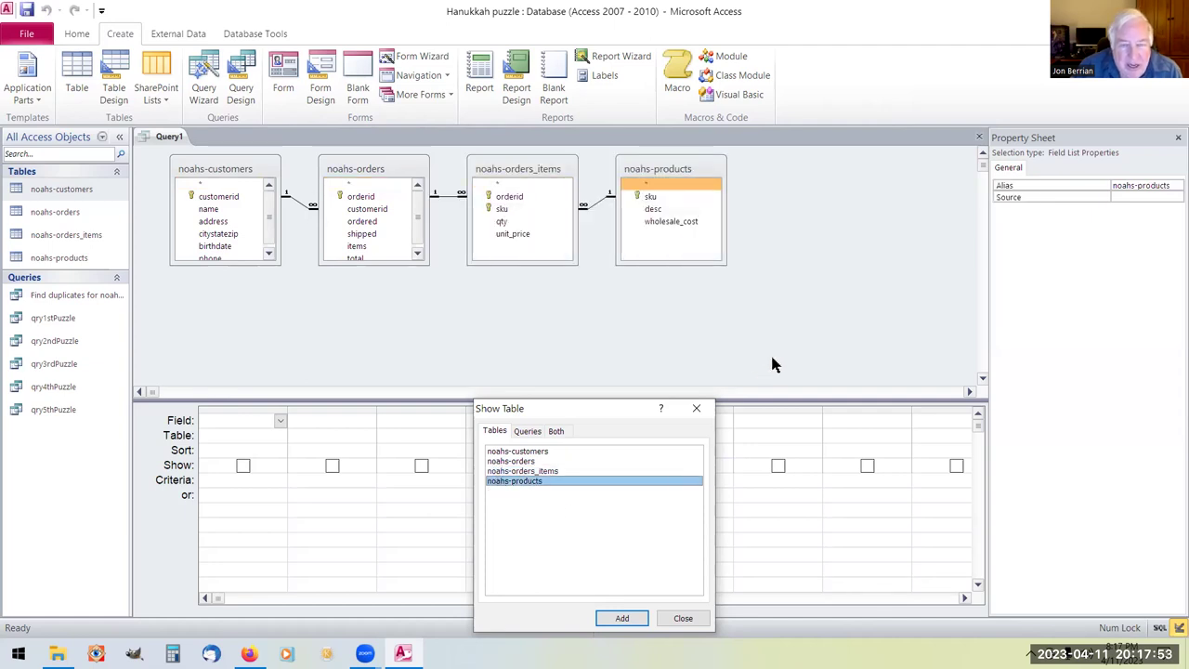
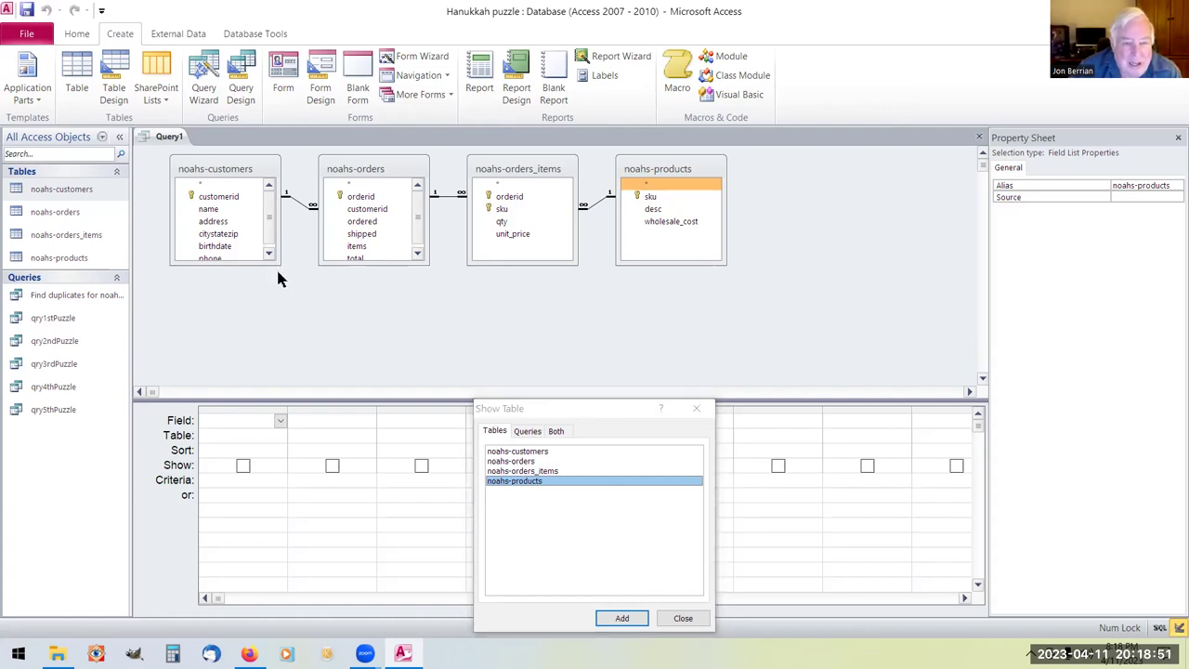
pyautogui.click(683, 619)
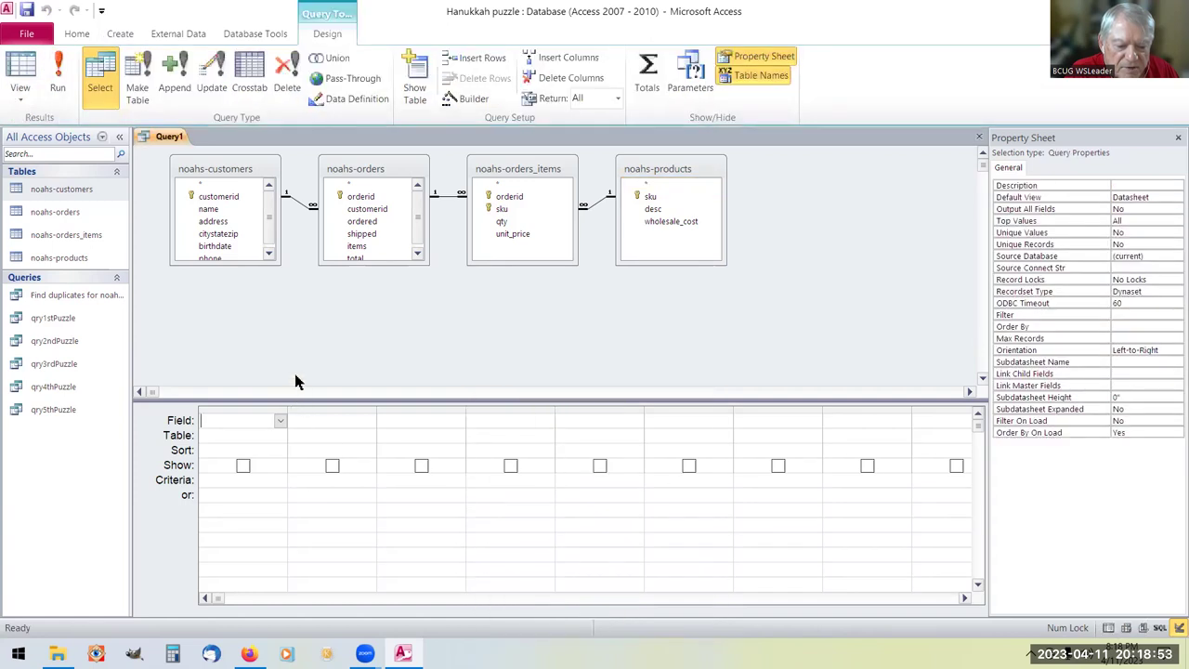
# Enlarge the noahs-customers and noahs-orders field lists to show all fields, and shift noahs-orders_items and noahs-products slightly down.
pyautogui.moveTo(277, 258); pyautogui.dragTo(285, 275)
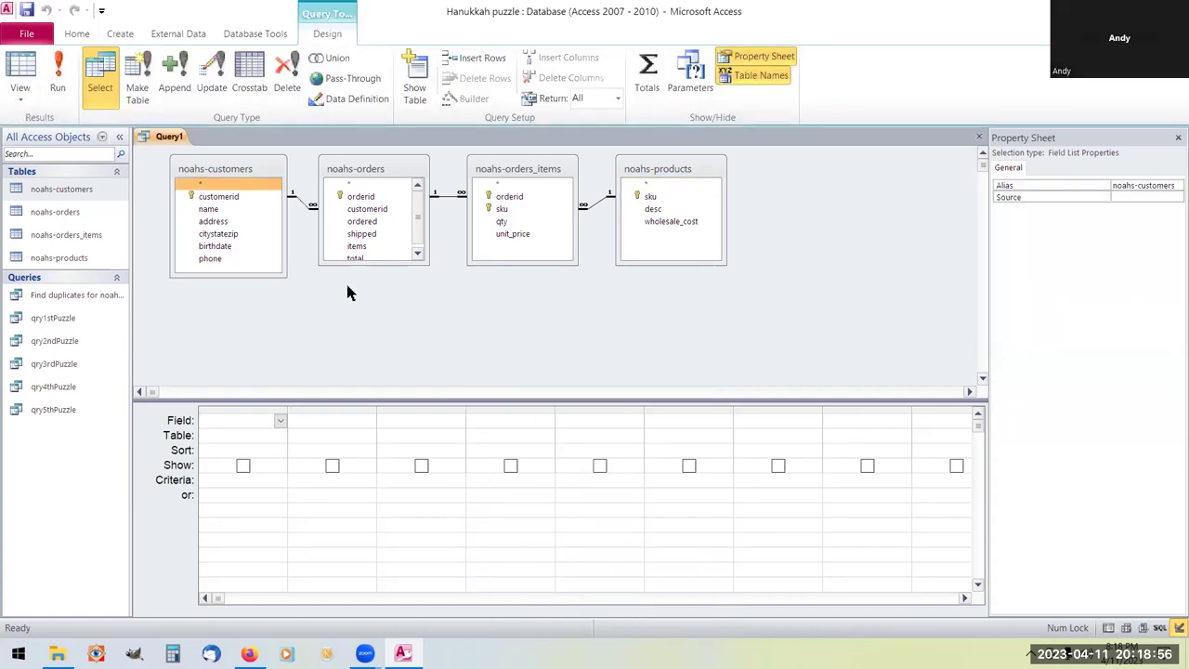
pyautogui.click(426, 261)
pyautogui.moveTo(426, 261); pyautogui.dragTo(428, 277)
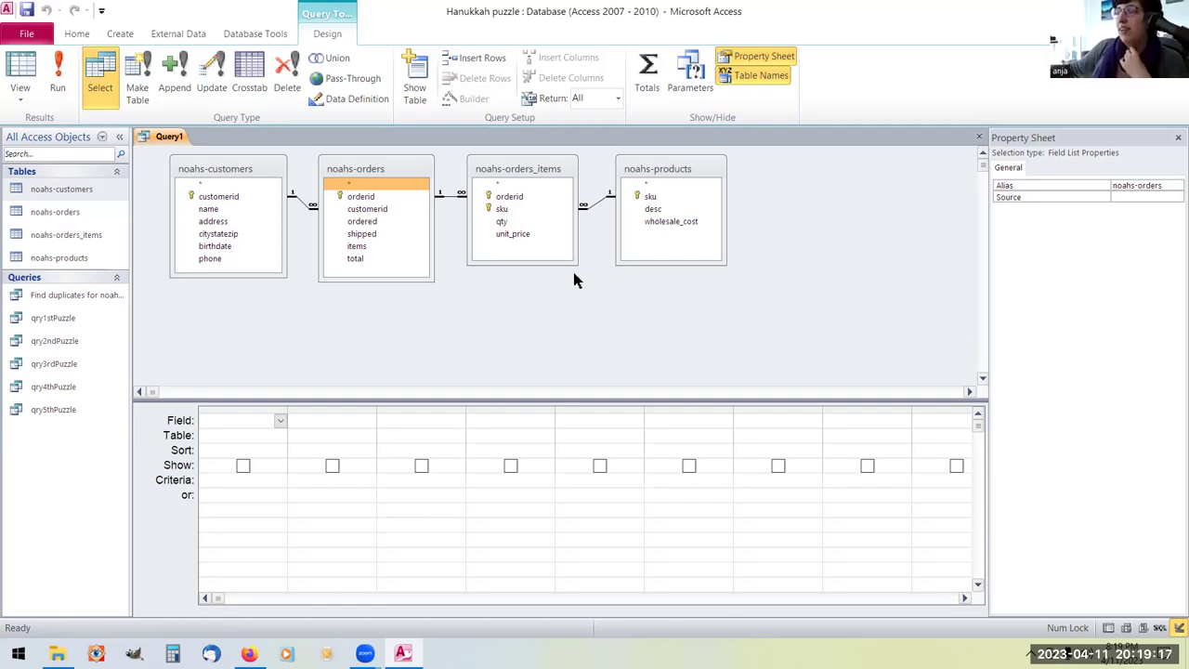
pyautogui.click(548, 177)
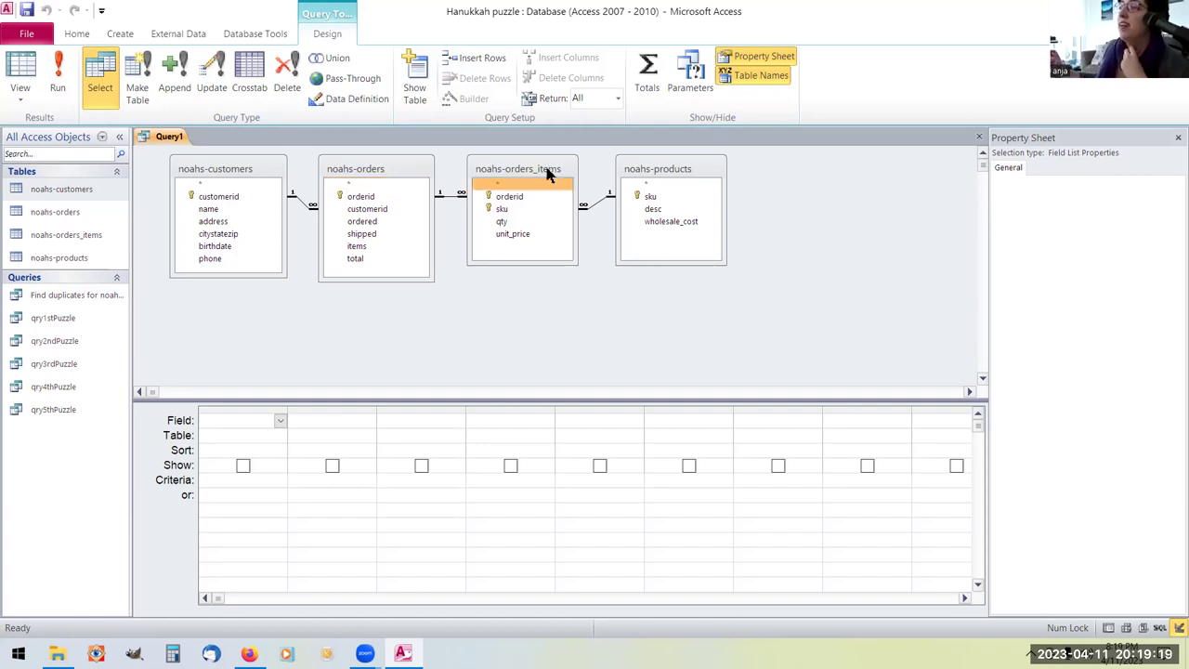
pyautogui.moveTo(547, 171); pyautogui.dragTo(547, 178)
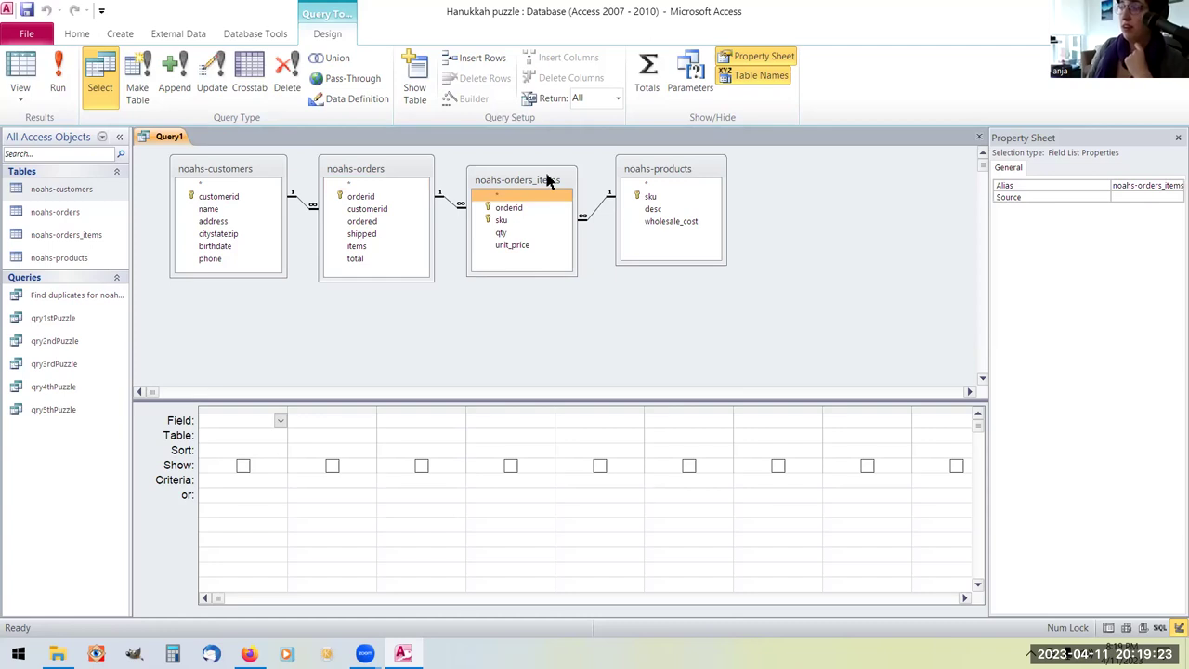
pyautogui.click(661, 171)
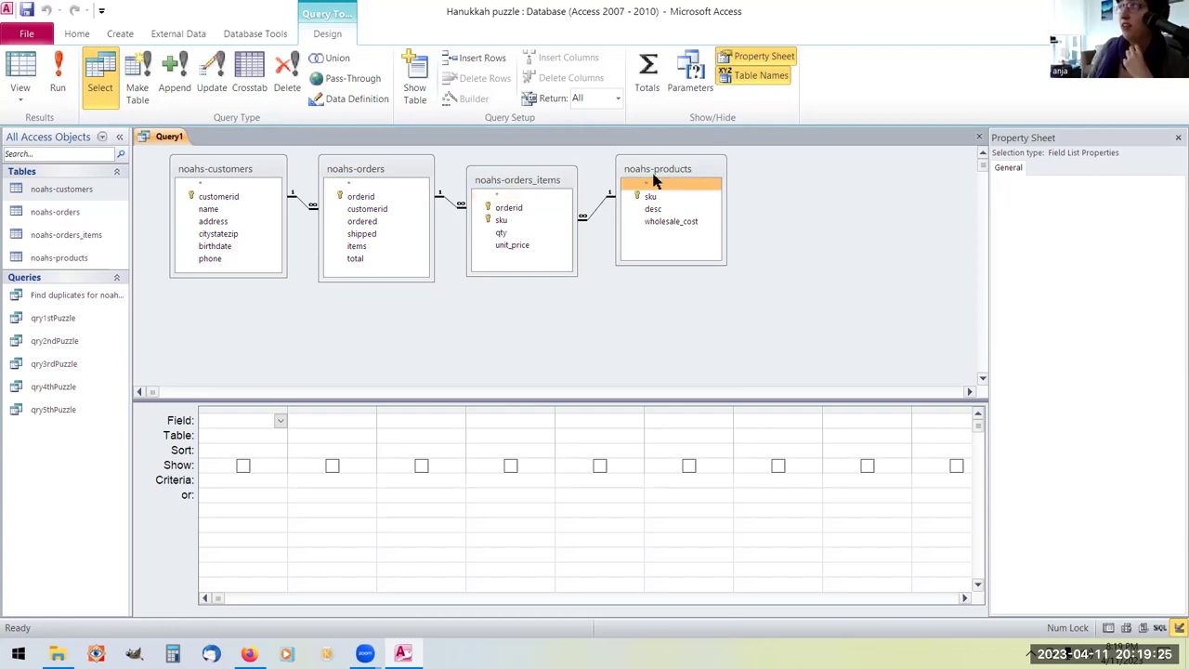
pyautogui.moveTo(661, 171); pyautogui.dragTo(654, 180)
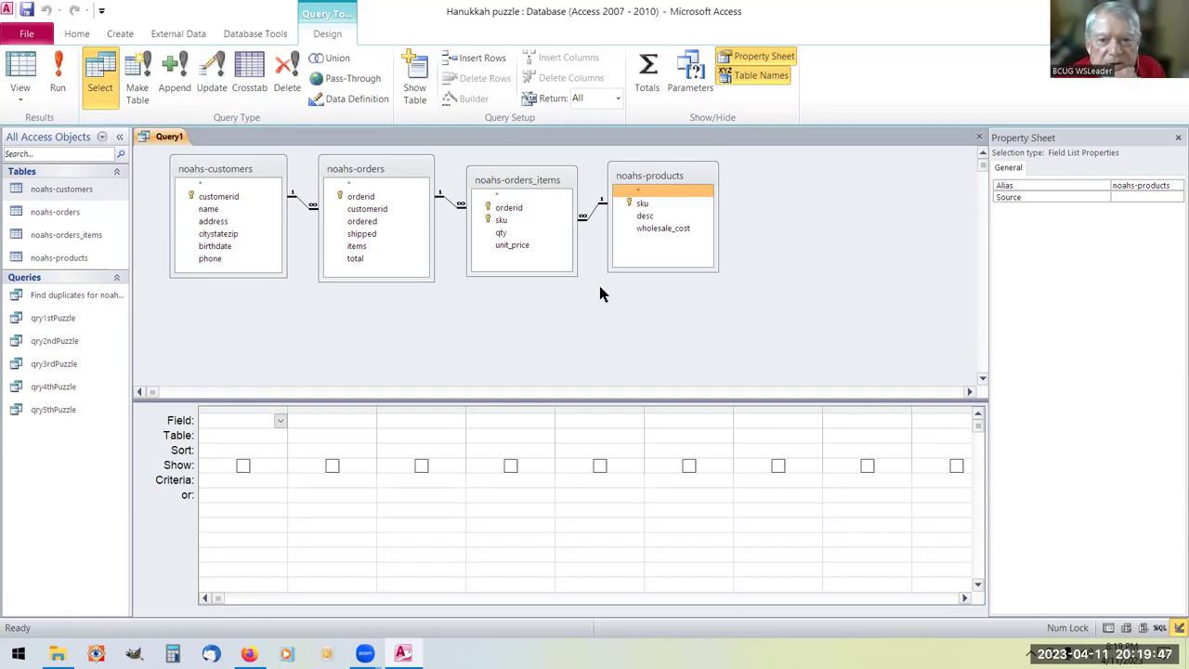
# Add the customer name and phone, product desc and sku, order item unit_price, and product wholesale_cost fields to the query grid.
pyautogui.doubleClick(210, 212)
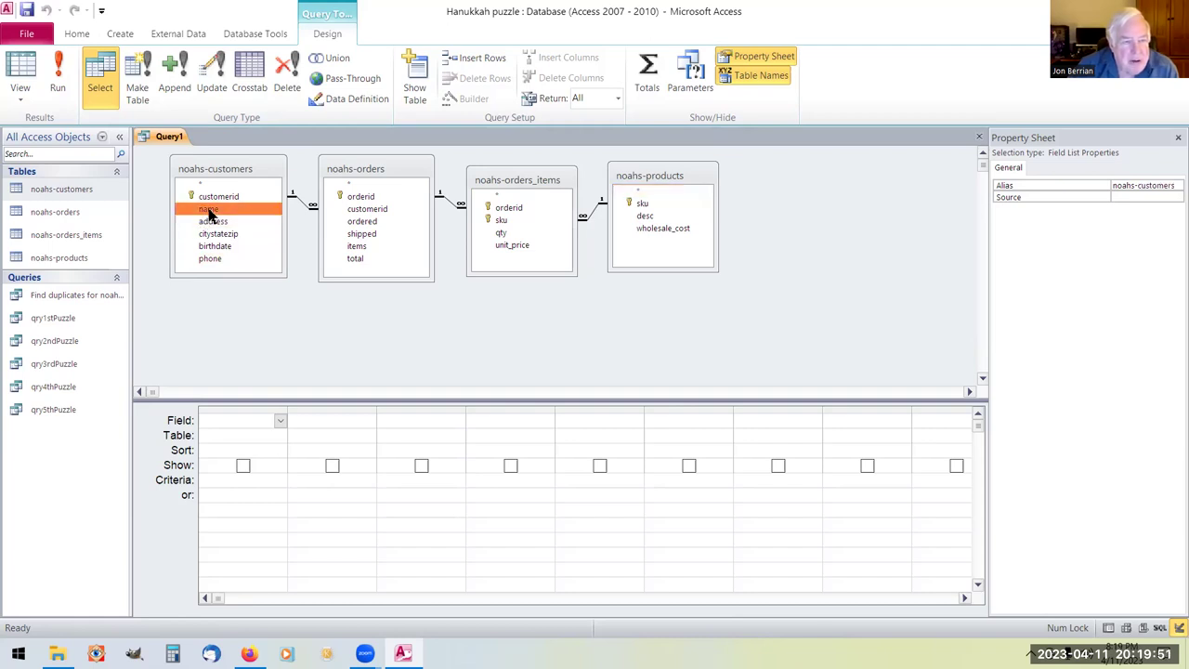
pyautogui.doubleClick(212, 260)
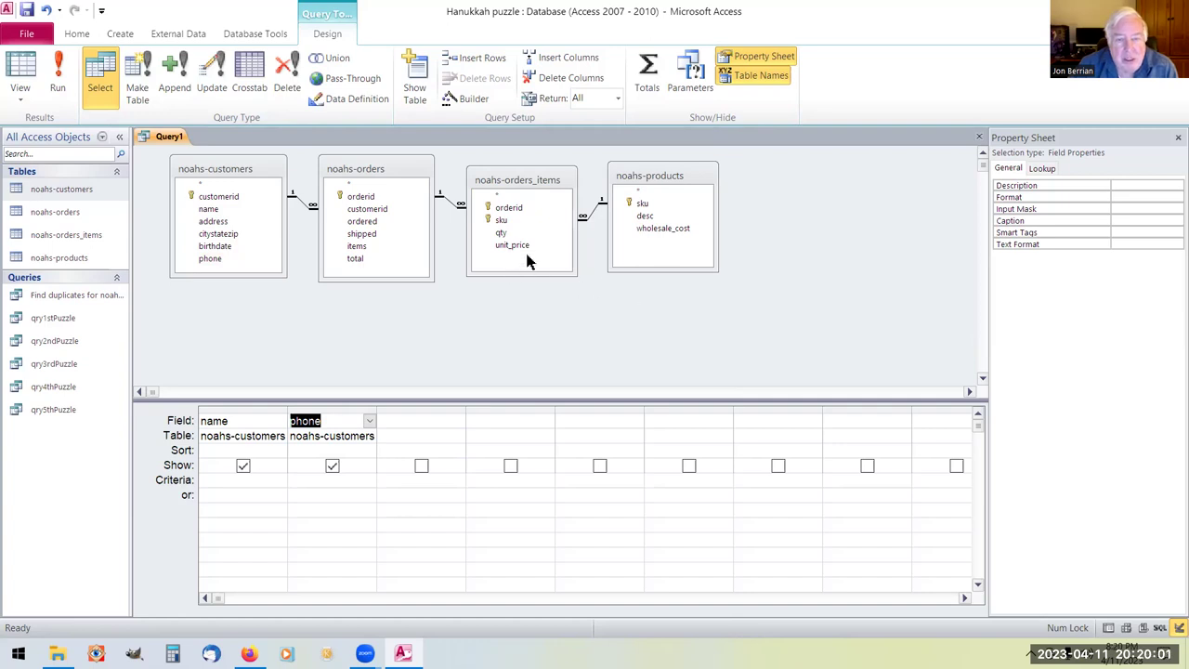
pyautogui.doubleClick(667, 220)
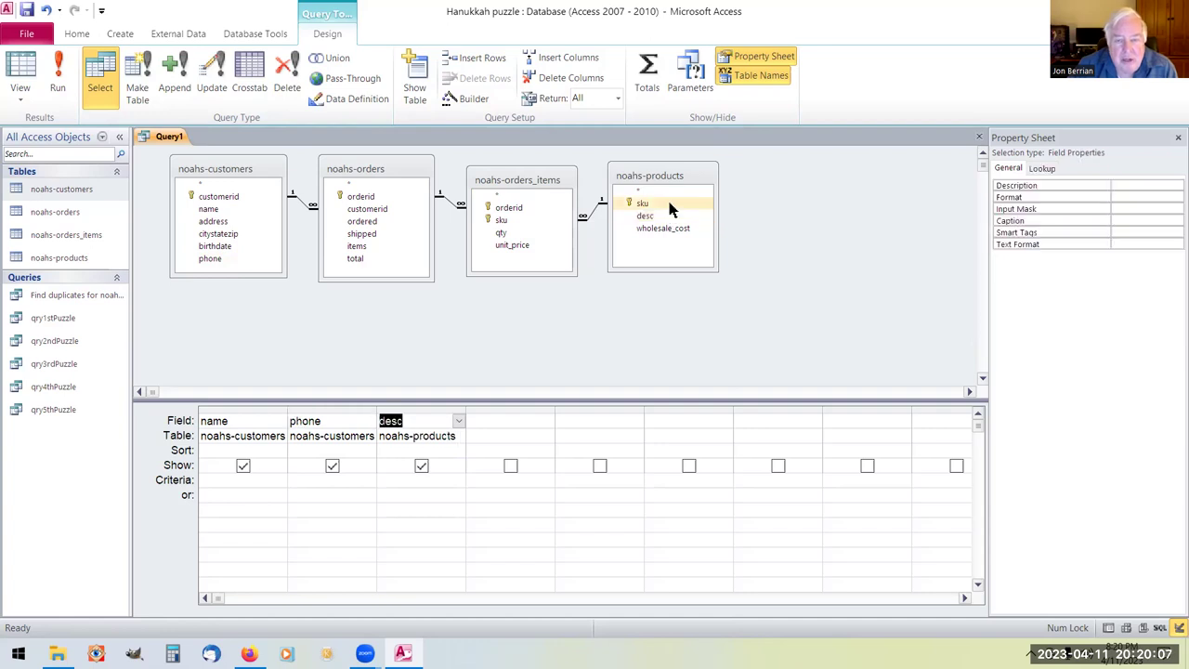
pyautogui.doubleClick(669, 204)
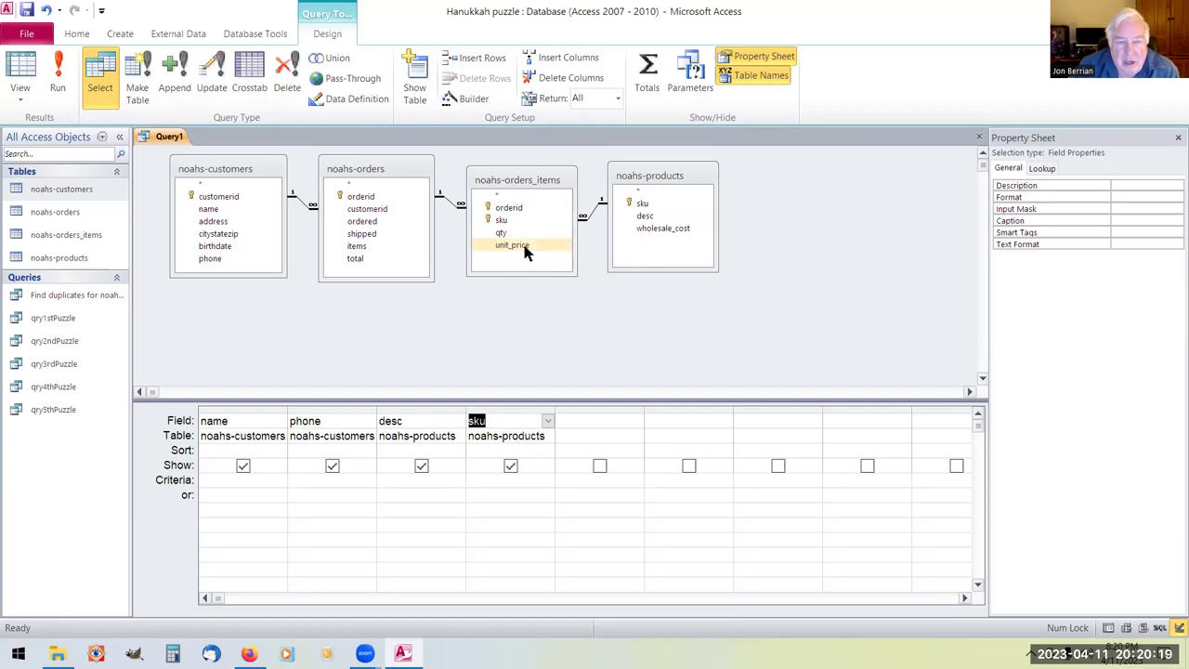
pyautogui.doubleClick(520, 246)
pyautogui.doubleClick(661, 230)
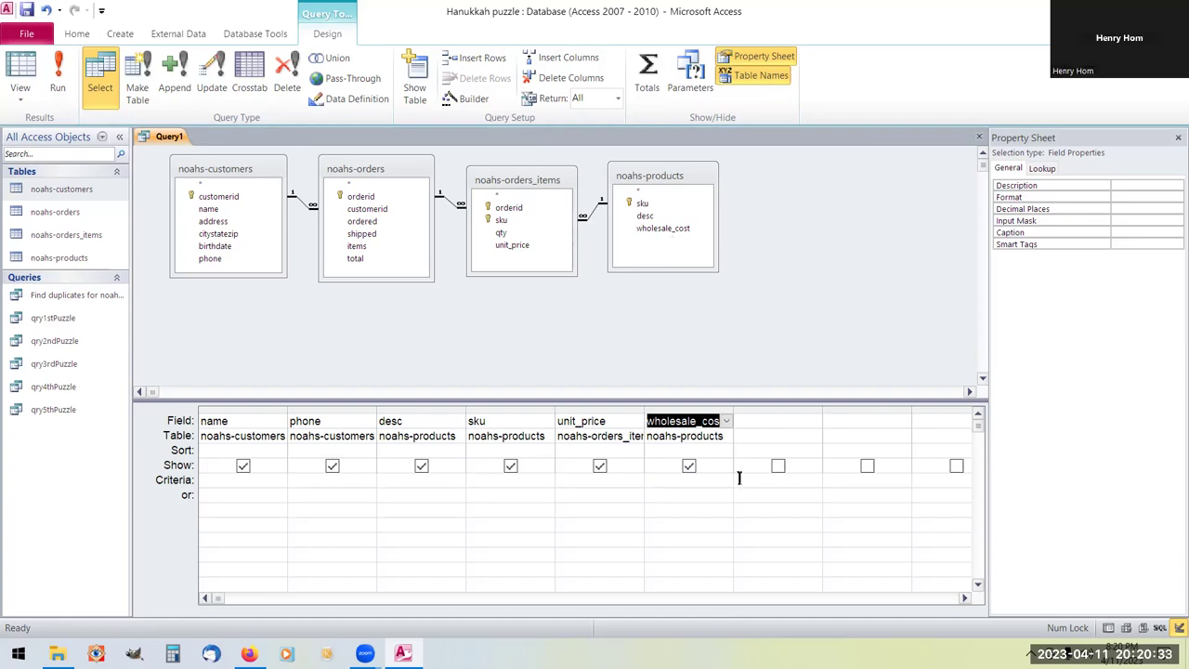
# Add a calculated field named Sale to the query grid that subtracts Wholesale_Cost from Unit_Price.
pyautogui.click(763, 422)
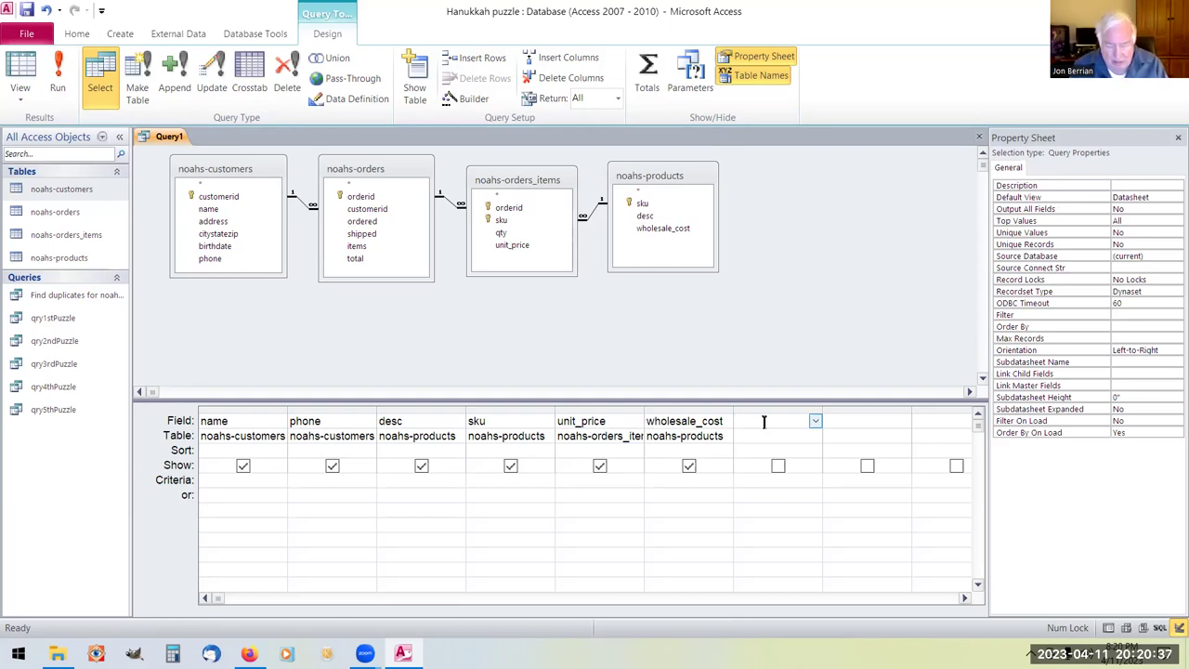
pyautogui.write('A')
pyautogui.press('BackSpace')
pyautogui.write('Sale:')
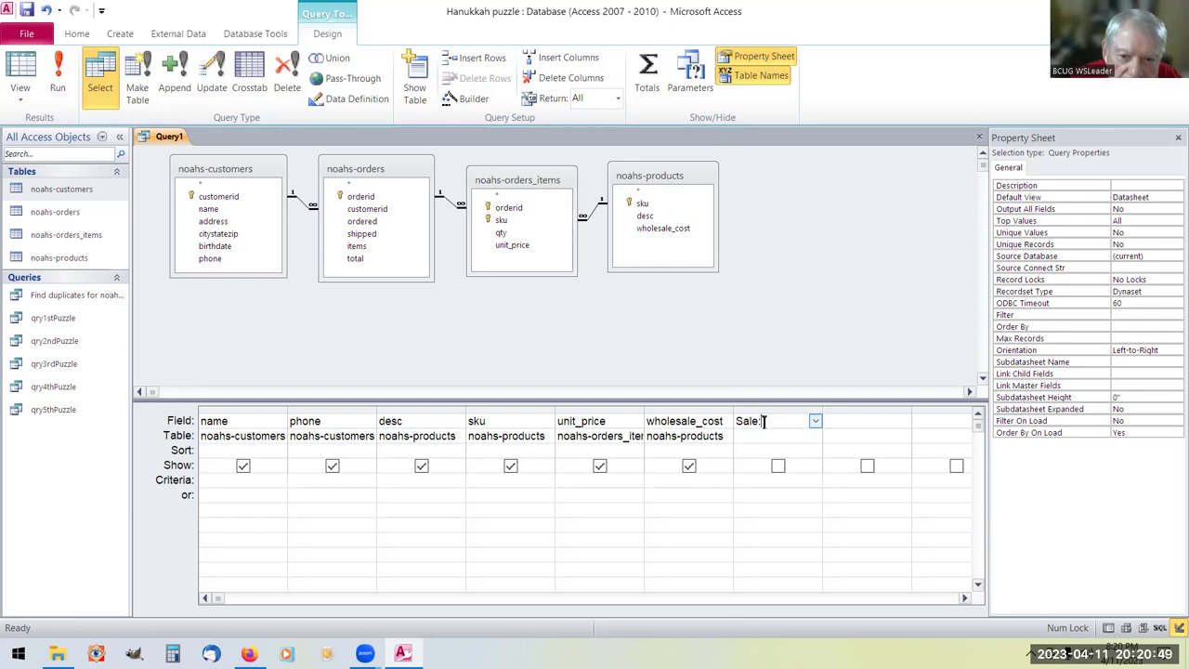
pyautogui.write('Unit')
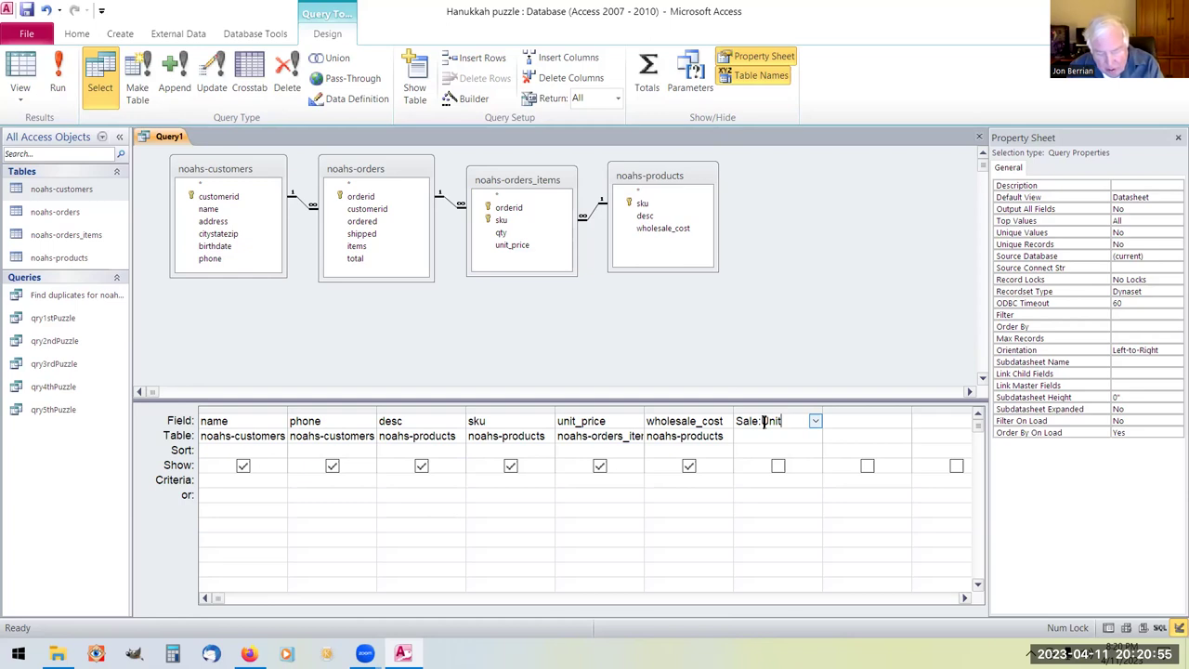
pyautogui.write('_Price')
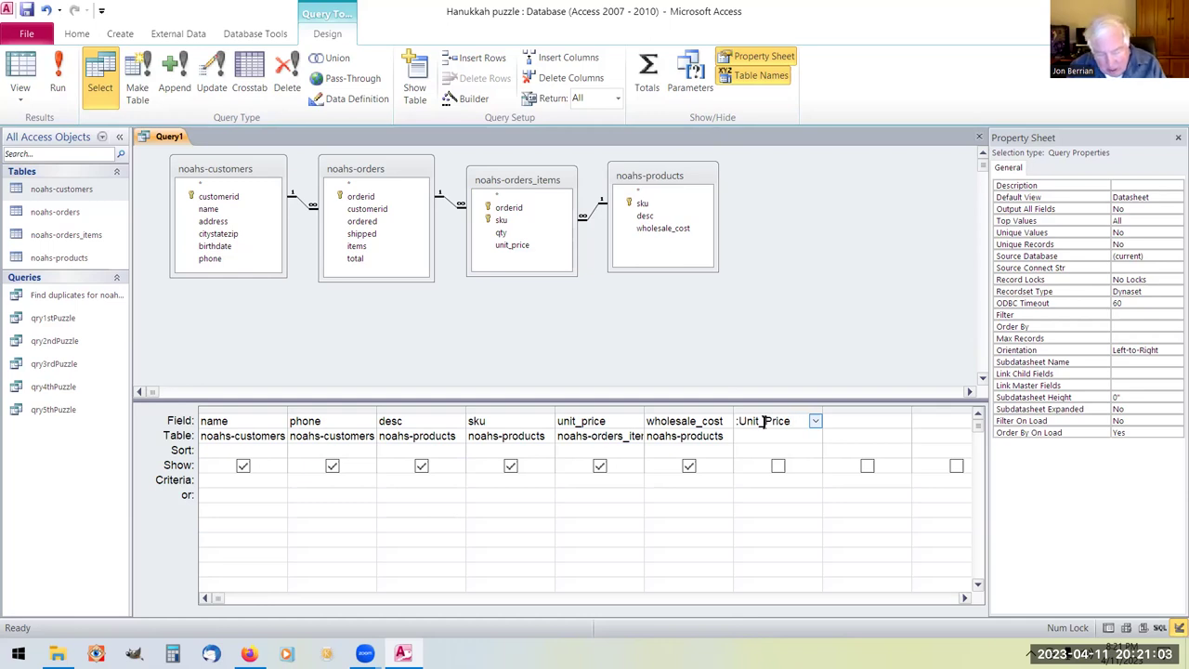
pyautogui.write('<=')
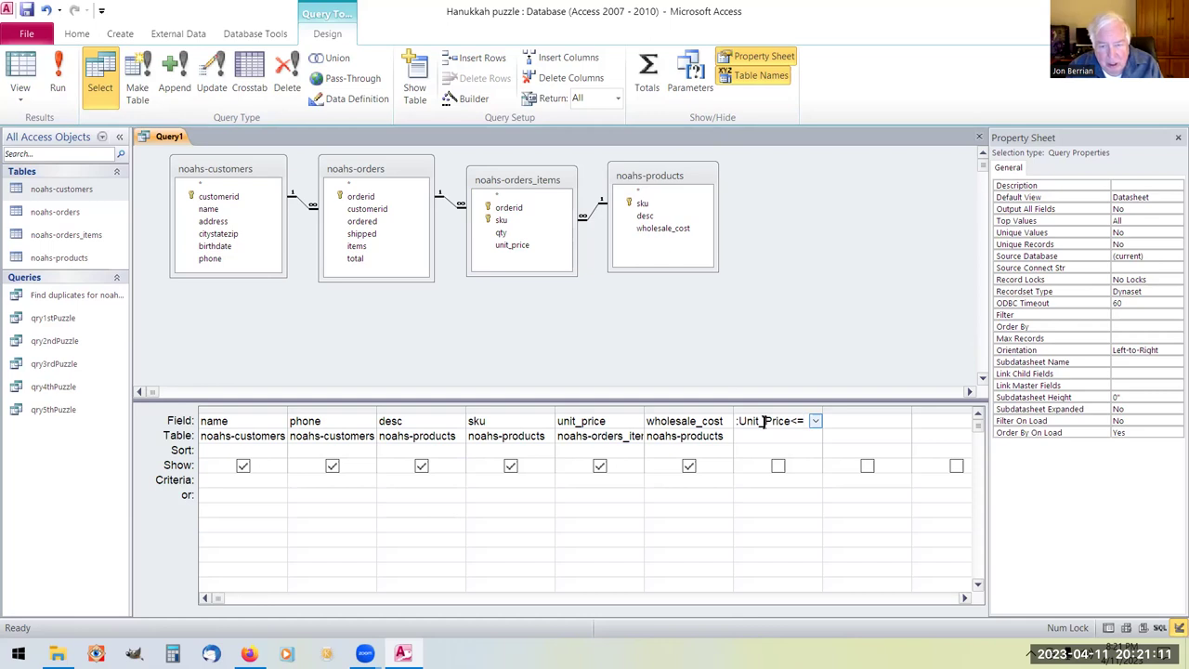
pyautogui.write('Wholesale')
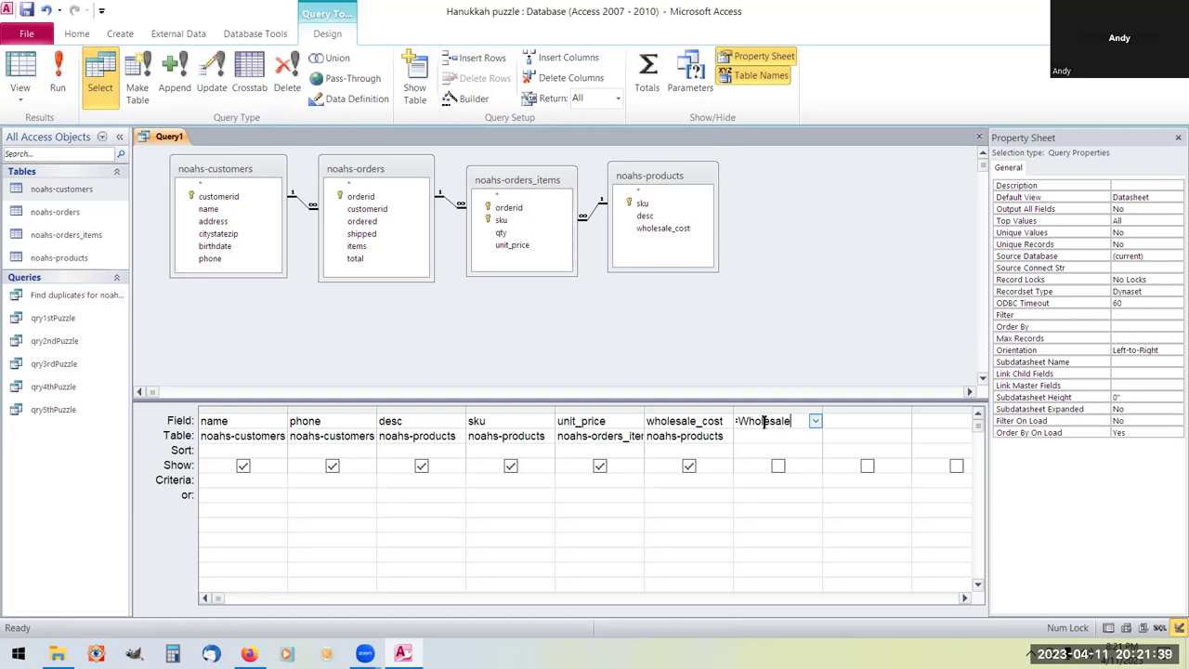
pyautogui.press('BackSpace')
pyautogui.press('BackSpace')
pyautogui.press('BackSpace')
pyautogui.press('BackSpace')
pyautogui.press('BackSpace')
pyautogui.press('BackSpace')
pyautogui.press('BackSpace')
pyautogui.press('BackSpace')
pyautogui.press('BackSpace')
pyautogui.write('Wholesale_Cost')
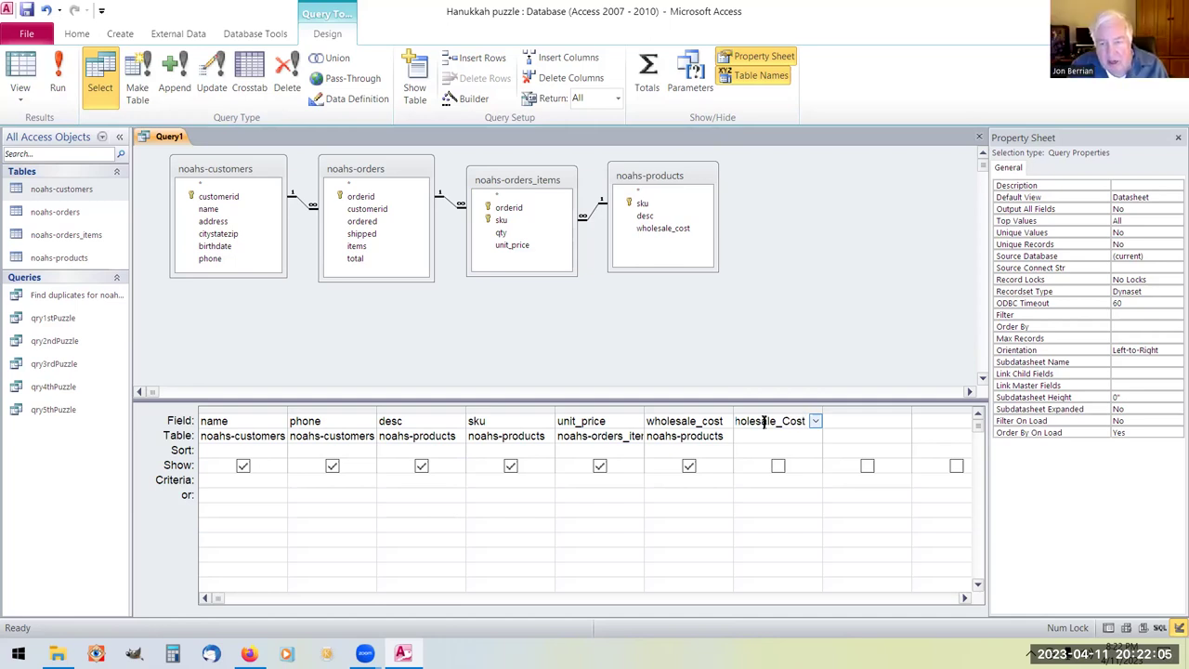
pyautogui.press('Tab')
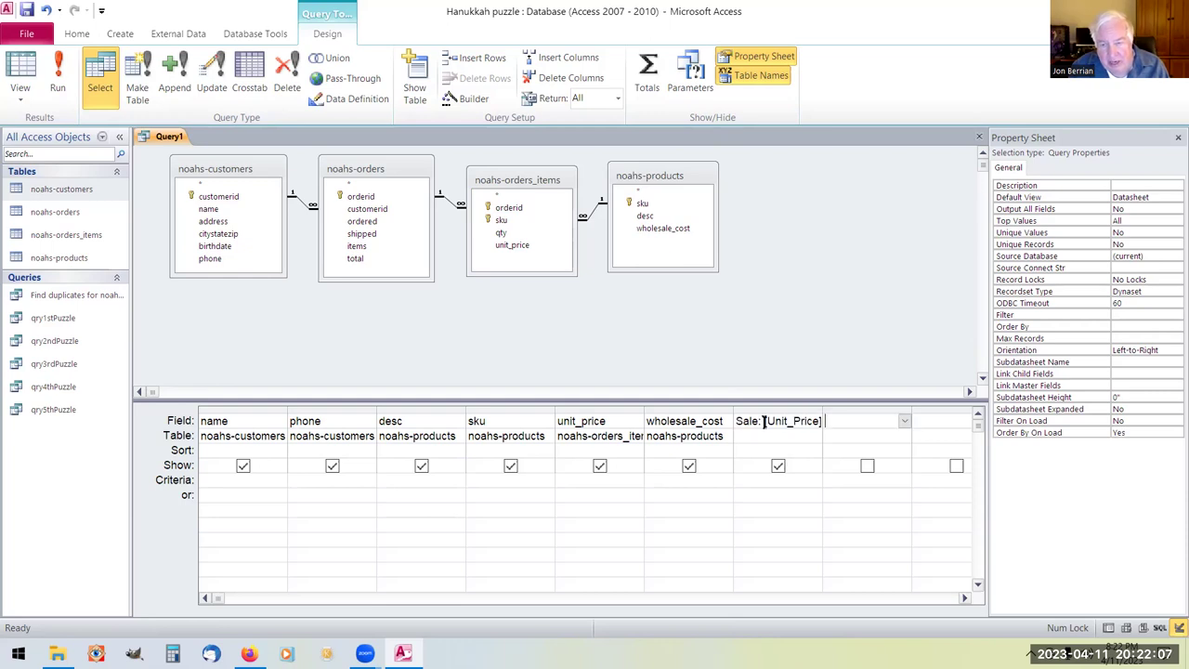
# Set the criteria of the Sale field to <=0.
pyautogui.click(740, 479)
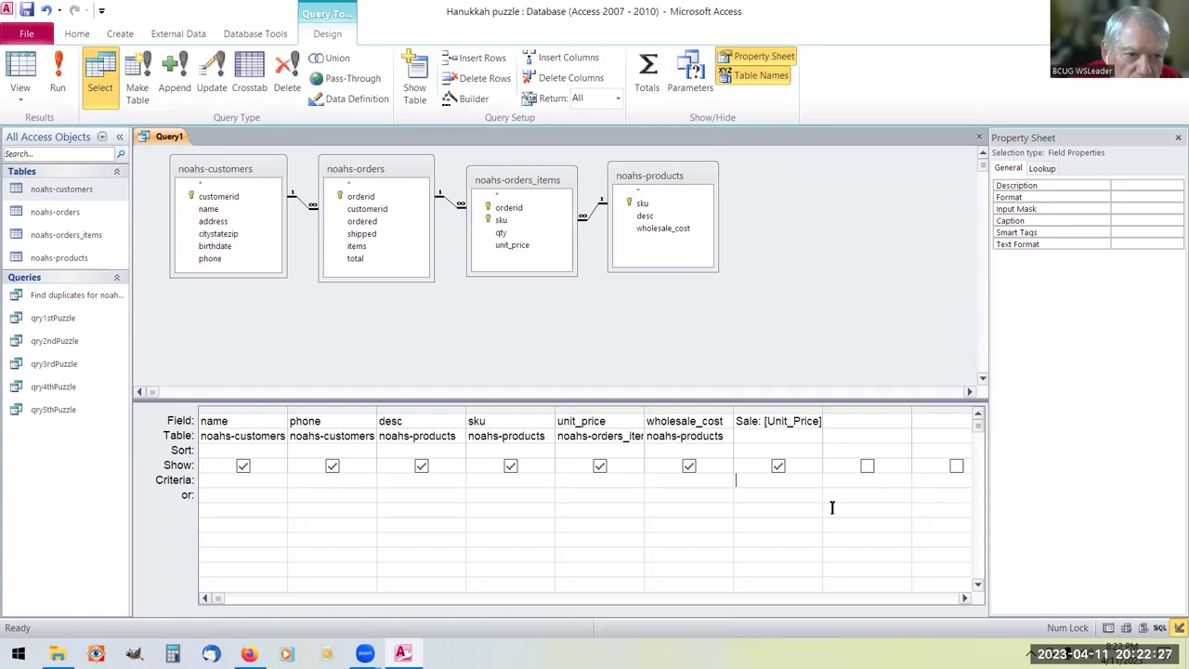
pyautogui.write('<')
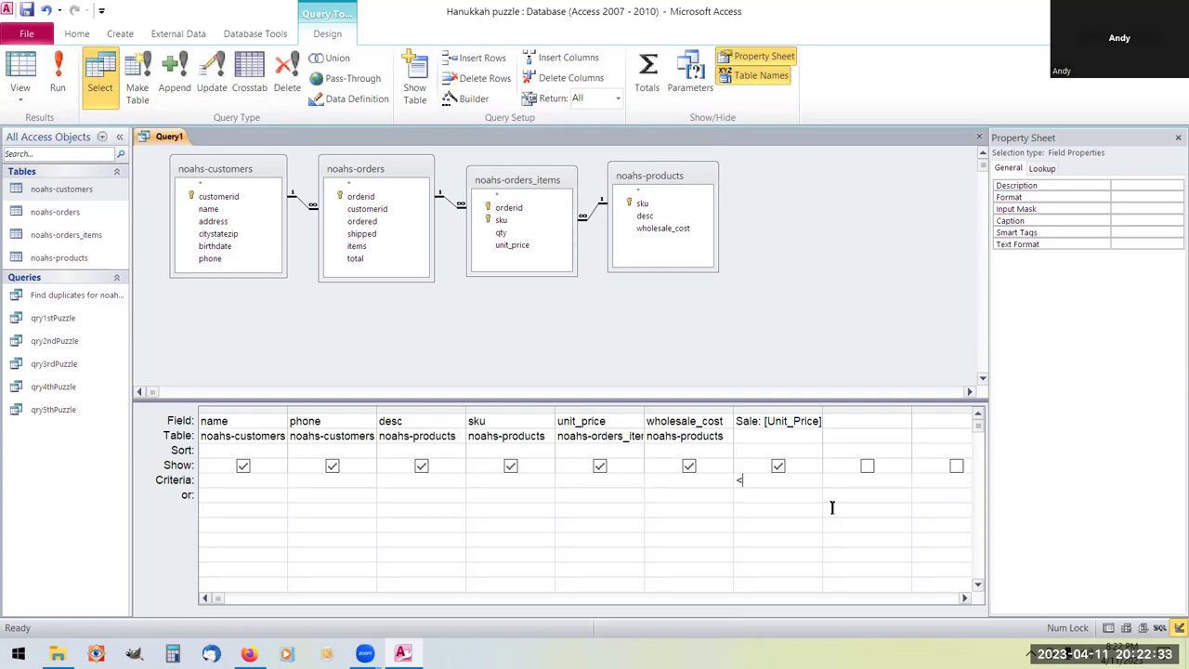
pyautogui.write('+')
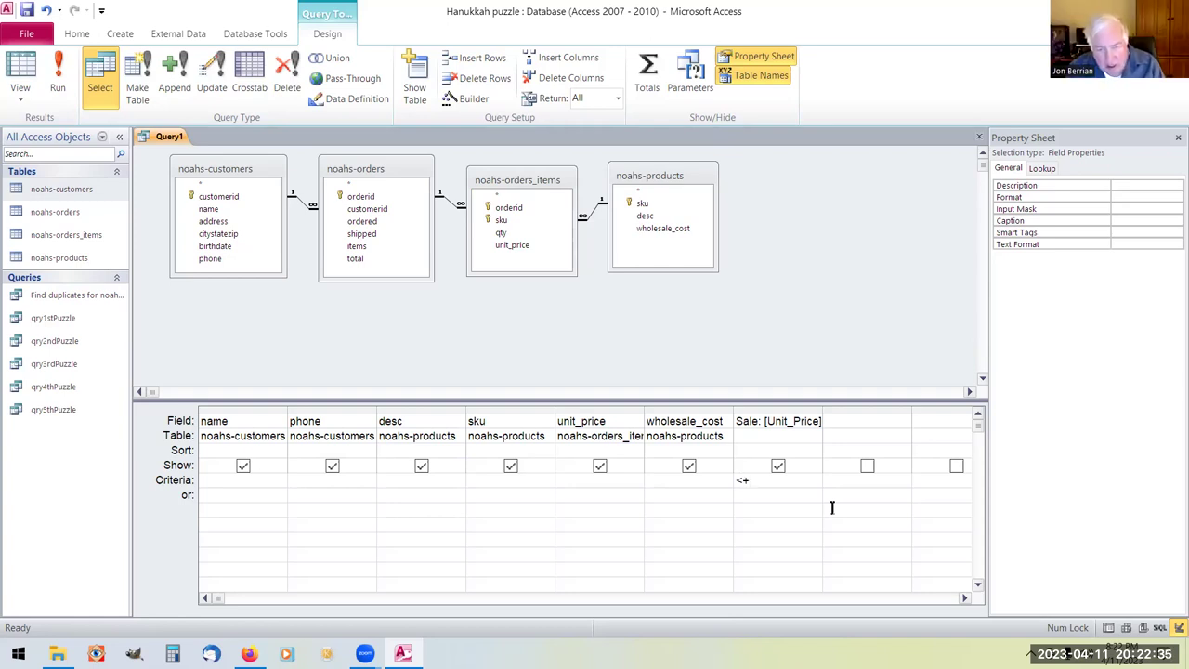
pyautogui.press('BackSpace')
pyautogui.write('=')
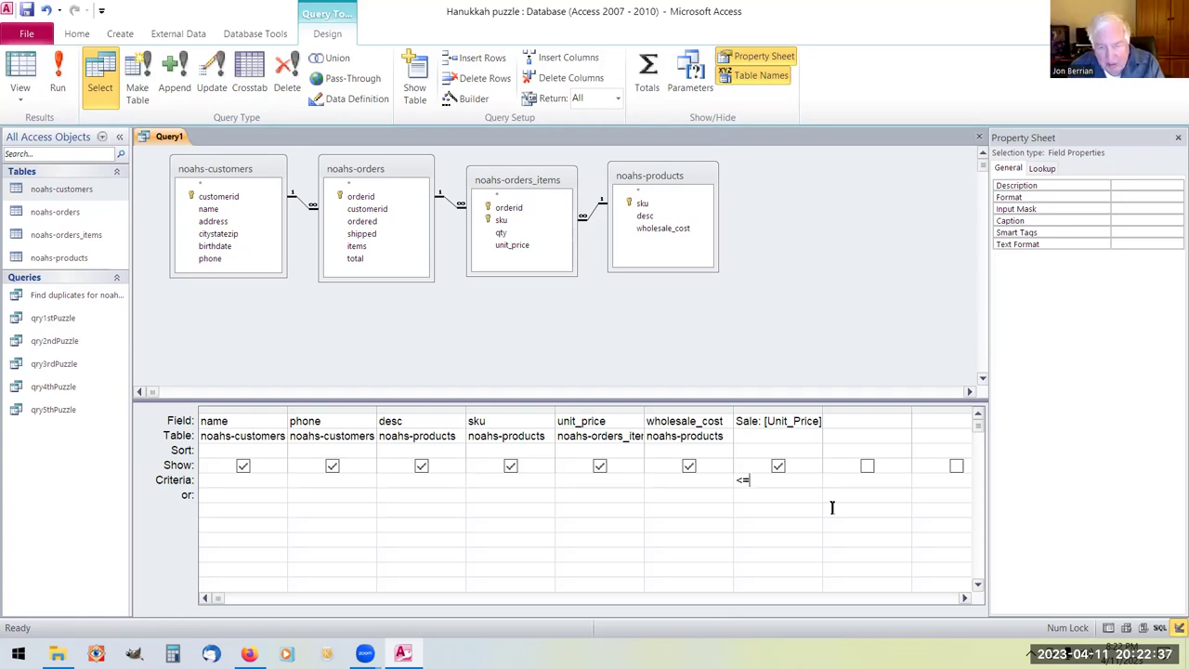
pyautogui.write('0')
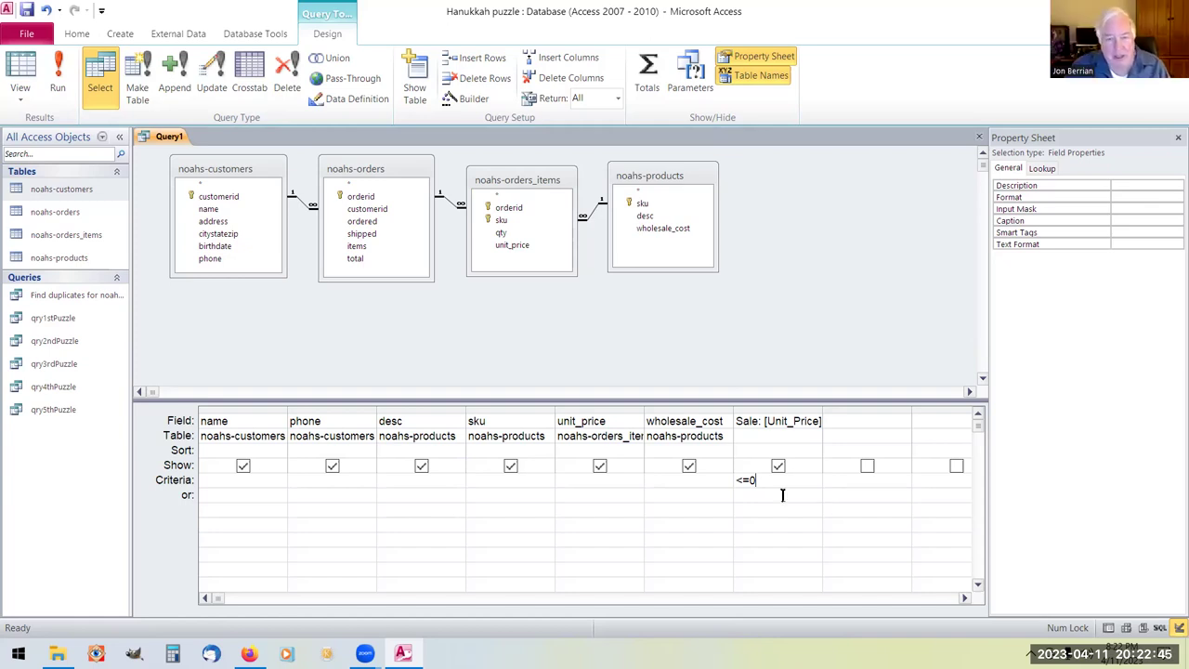
# Show the query results as a datasheet and widen the Sale column to fit its values.
pyautogui.rightClick(156, 136)
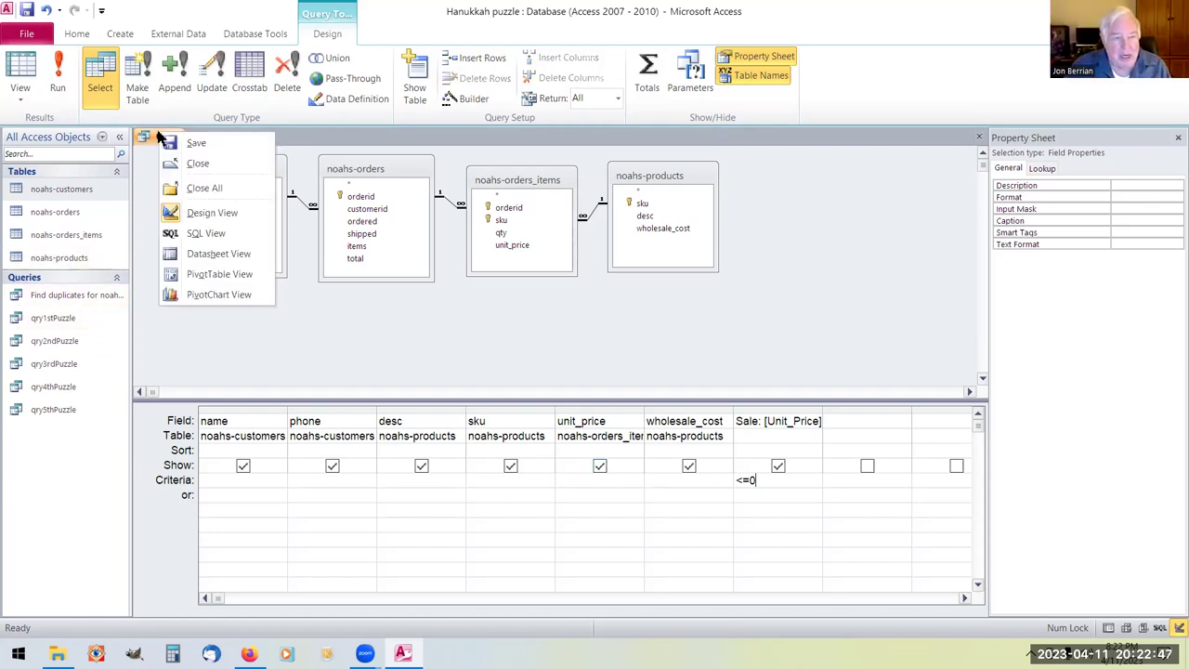
pyautogui.click(220, 254)
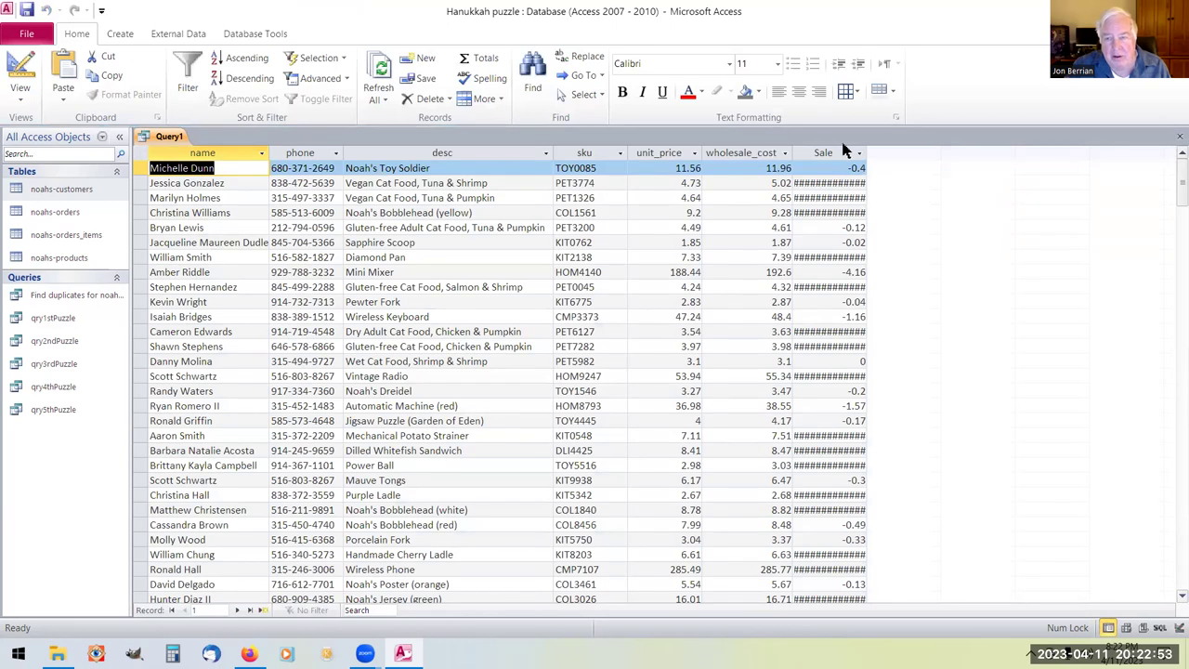
pyautogui.moveTo(866, 149); pyautogui.dragTo(906, 148)
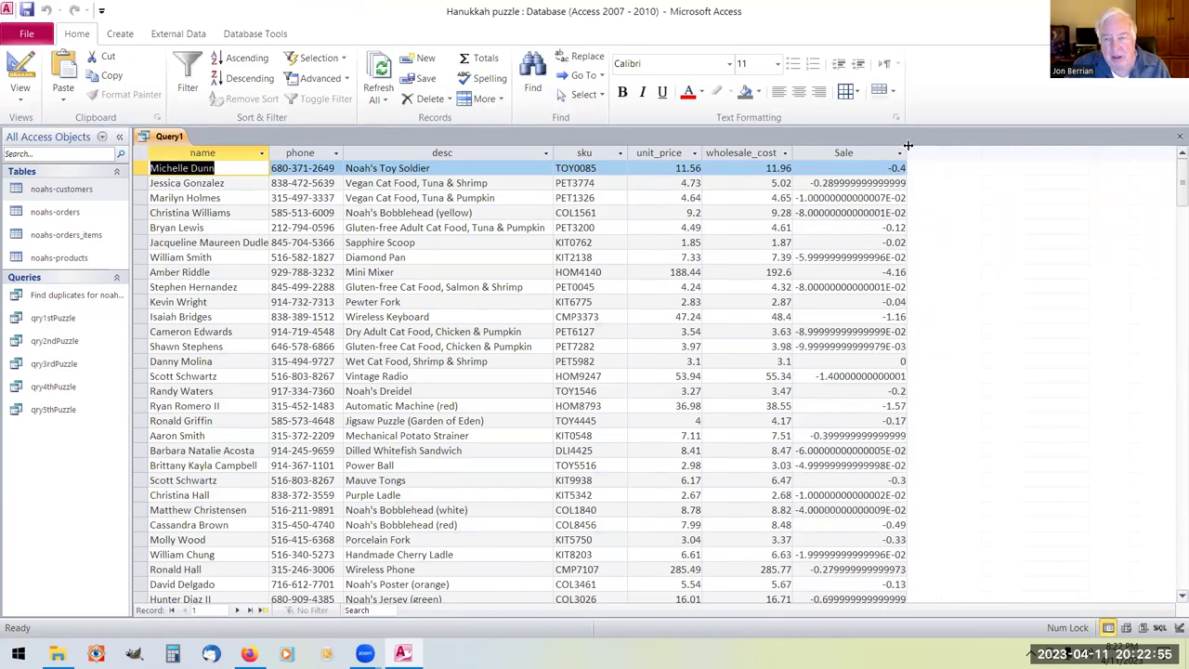
# Set the Sale field's decimal places to 3 in the query design and show the results again.
pyautogui.rightClick(158, 139)
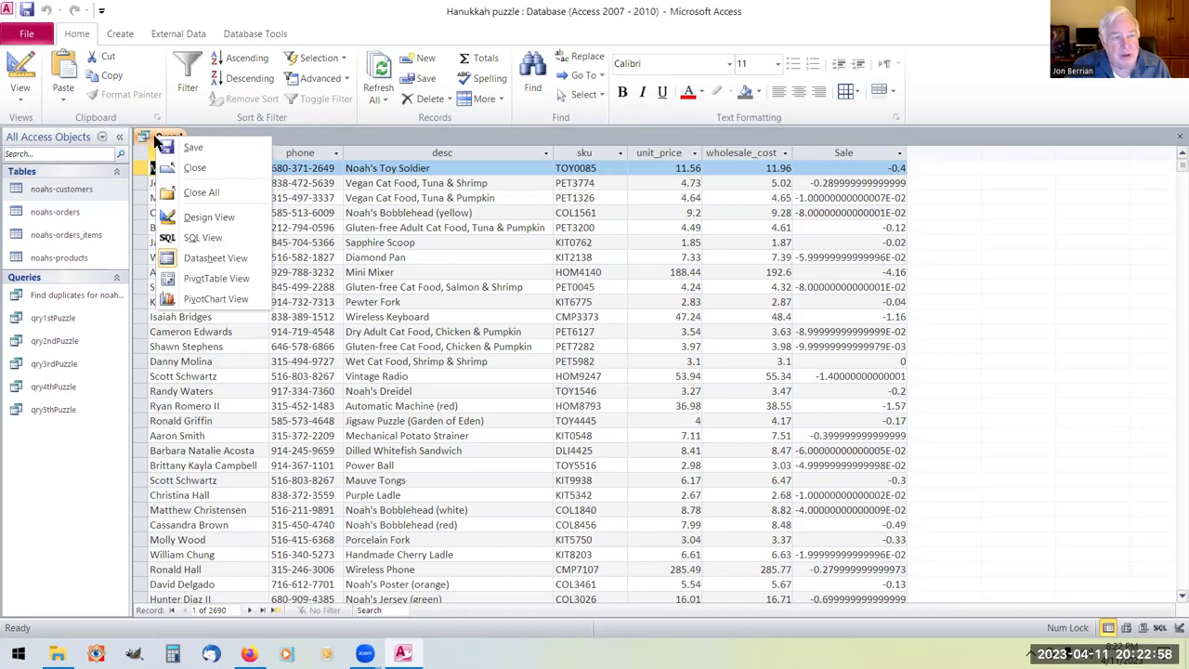
pyautogui.click(213, 217)
pyautogui.click(790, 409)
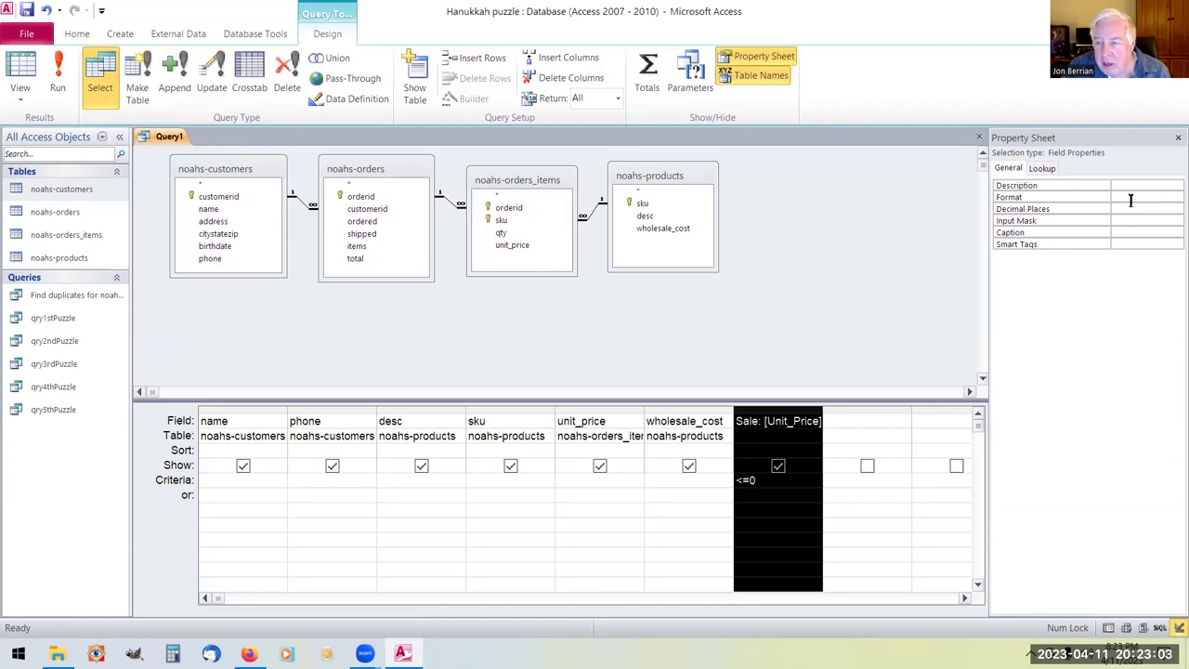
pyautogui.click(1177, 209)
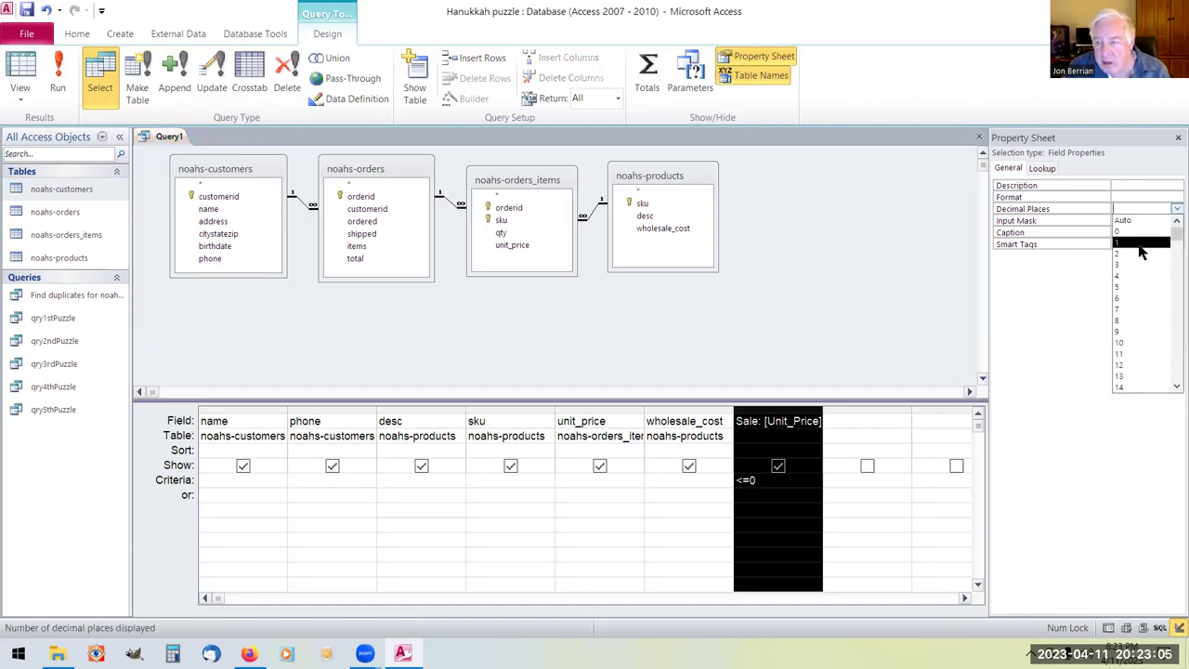
pyautogui.click(1120, 266)
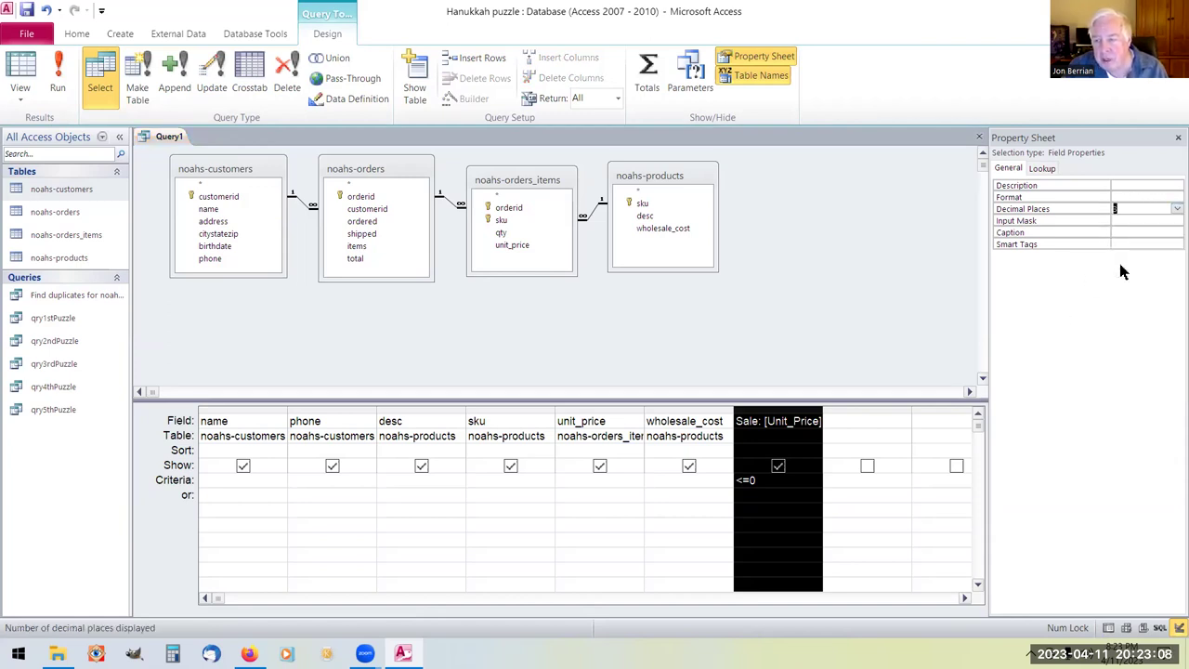
pyautogui.rightClick(163, 136)
pyautogui.click(195, 253)
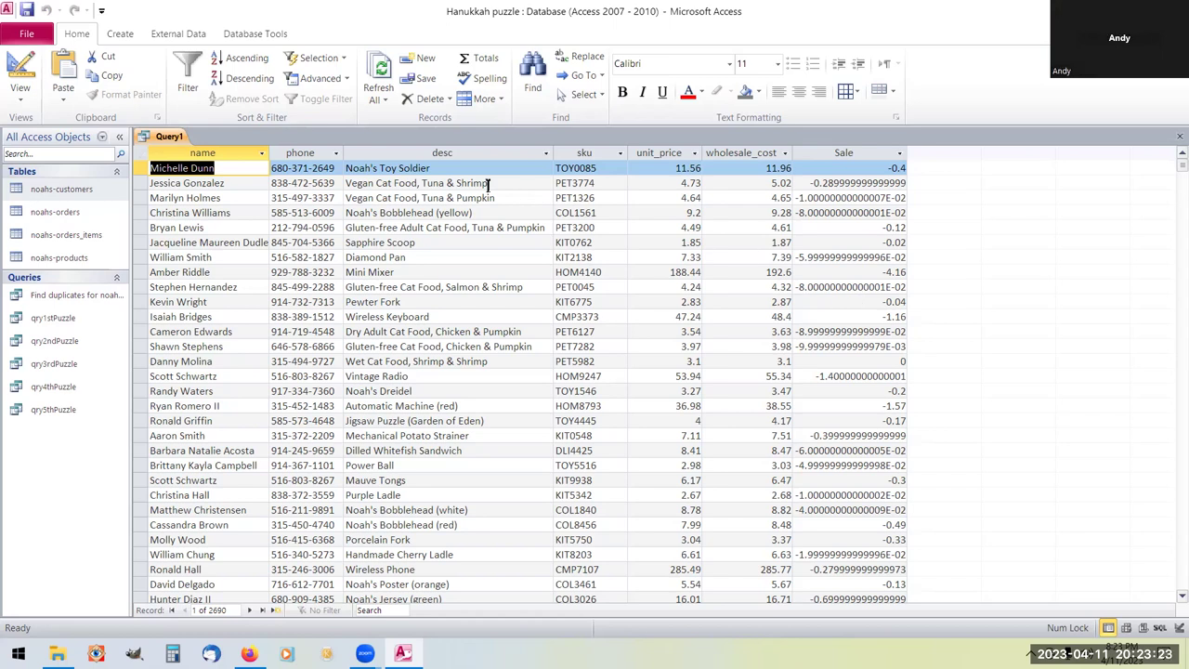
# Format the Sale field as Currency in the query design and redisplay the datasheet.
pyautogui.rightClick(160, 138)
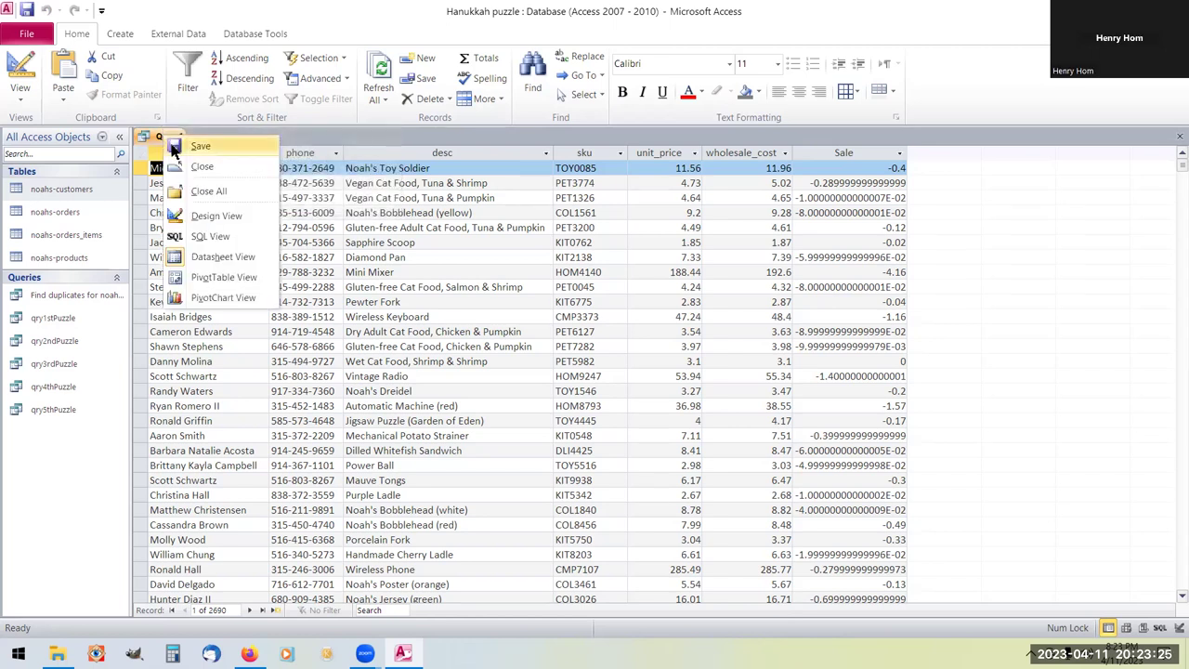
pyautogui.click(223, 216)
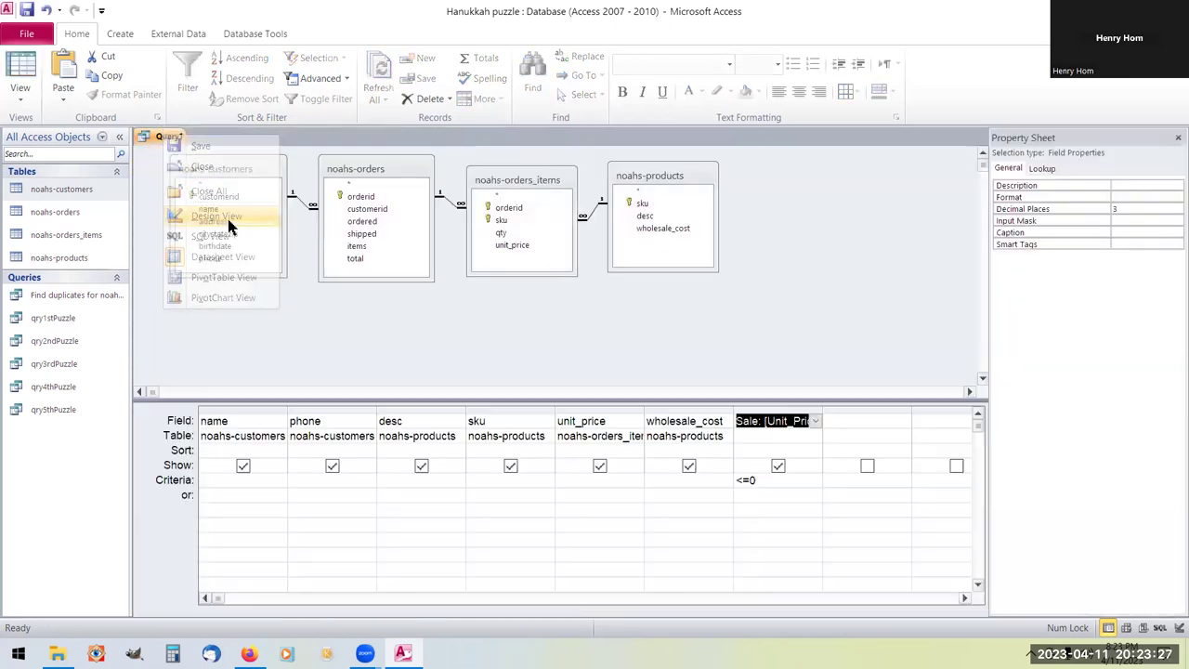
pyautogui.click(1173, 196)
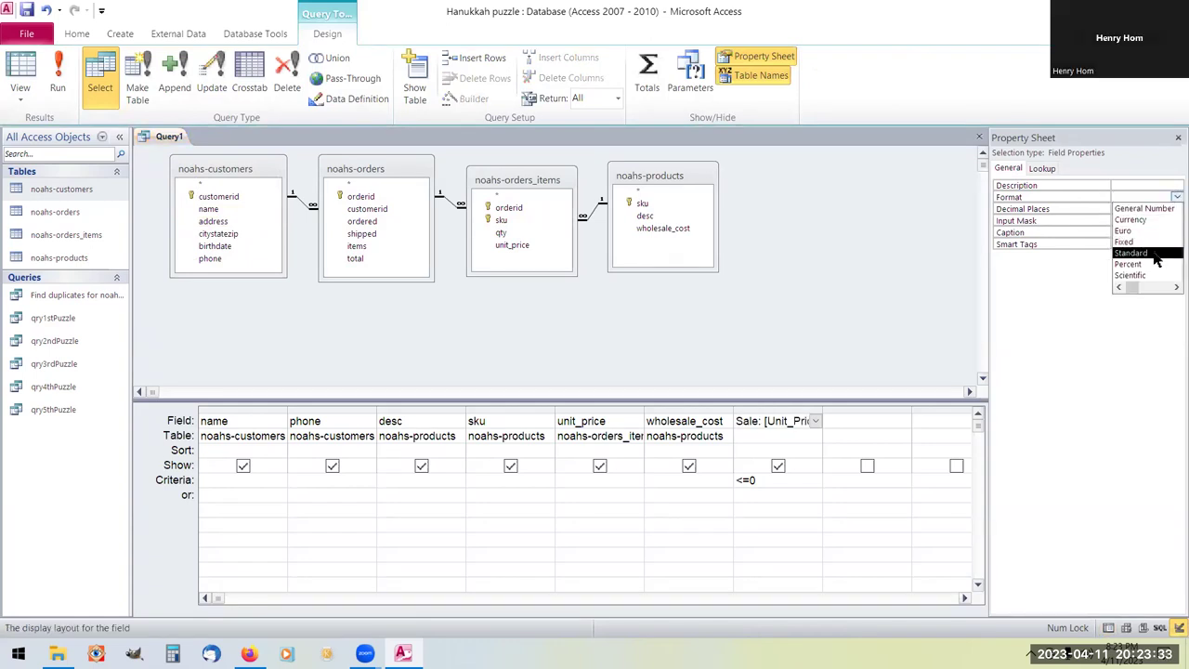
pyautogui.click(1132, 220)
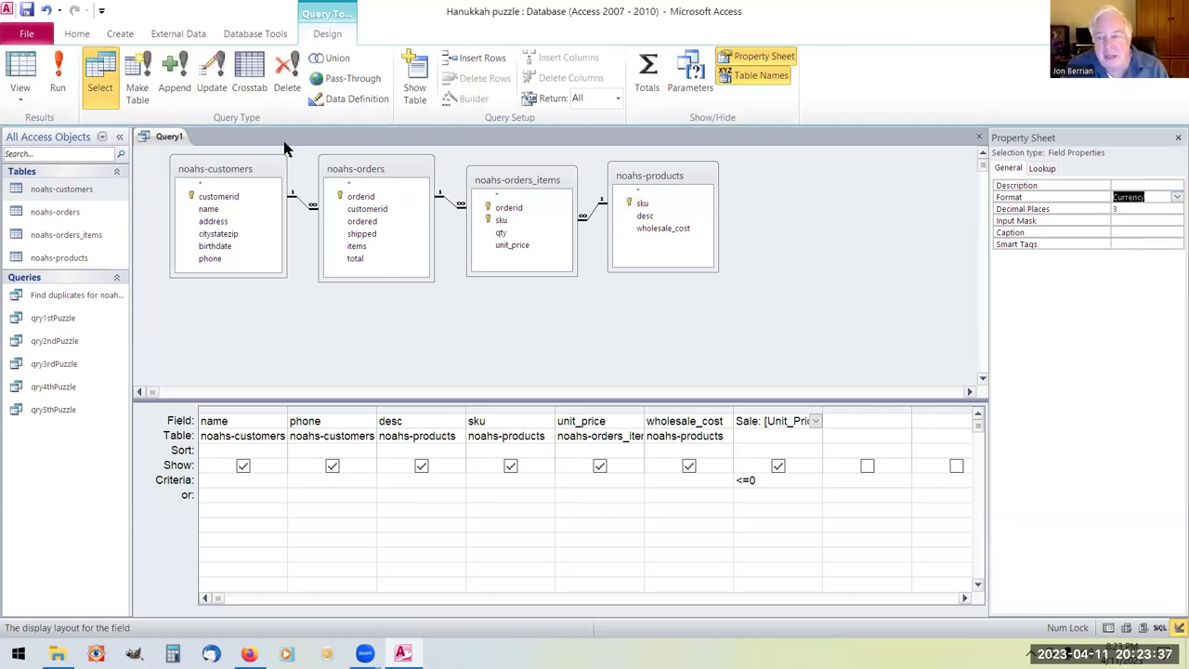
pyautogui.click(163, 137)
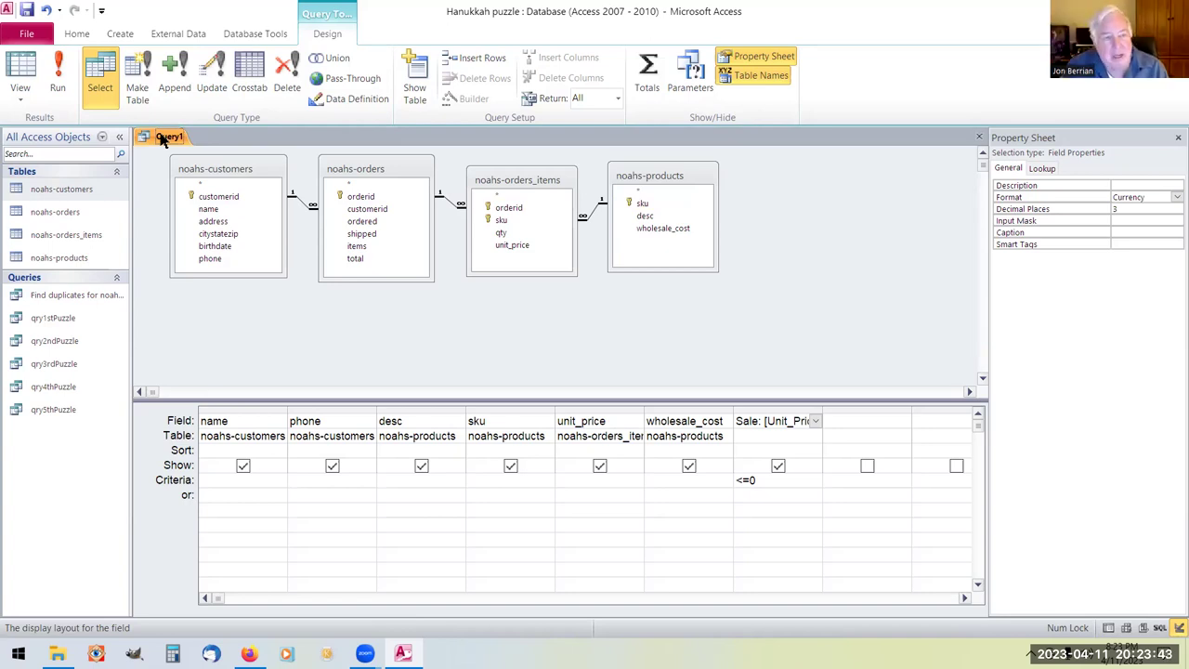
pyautogui.rightClick(163, 137)
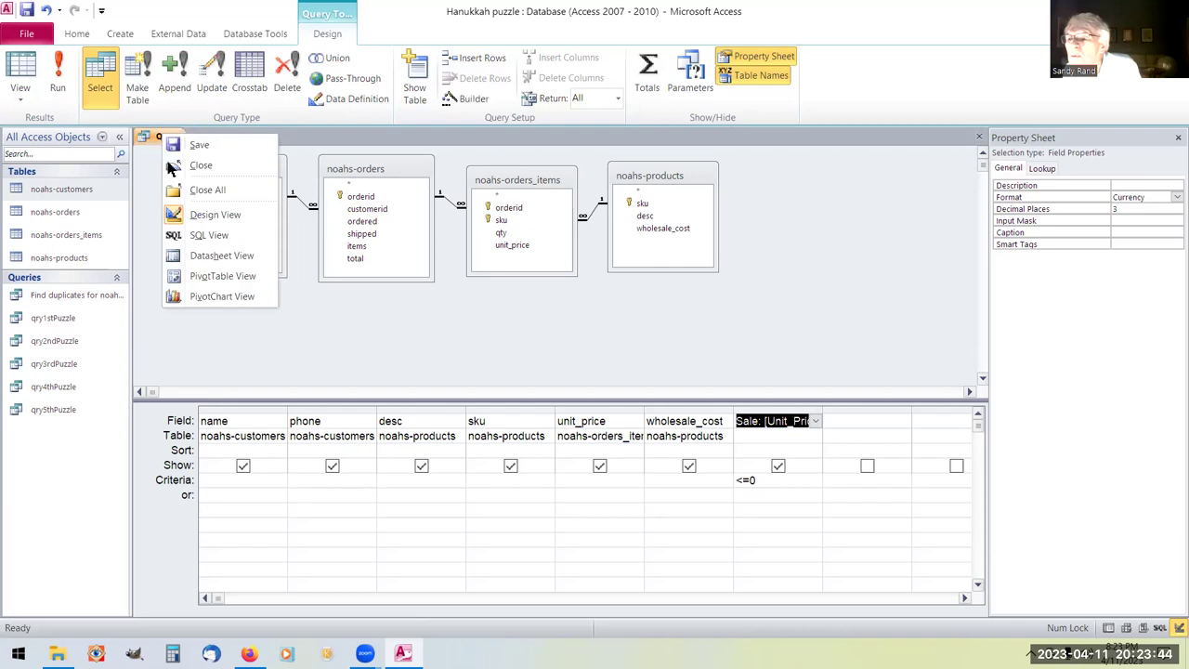
pyautogui.click(198, 253)
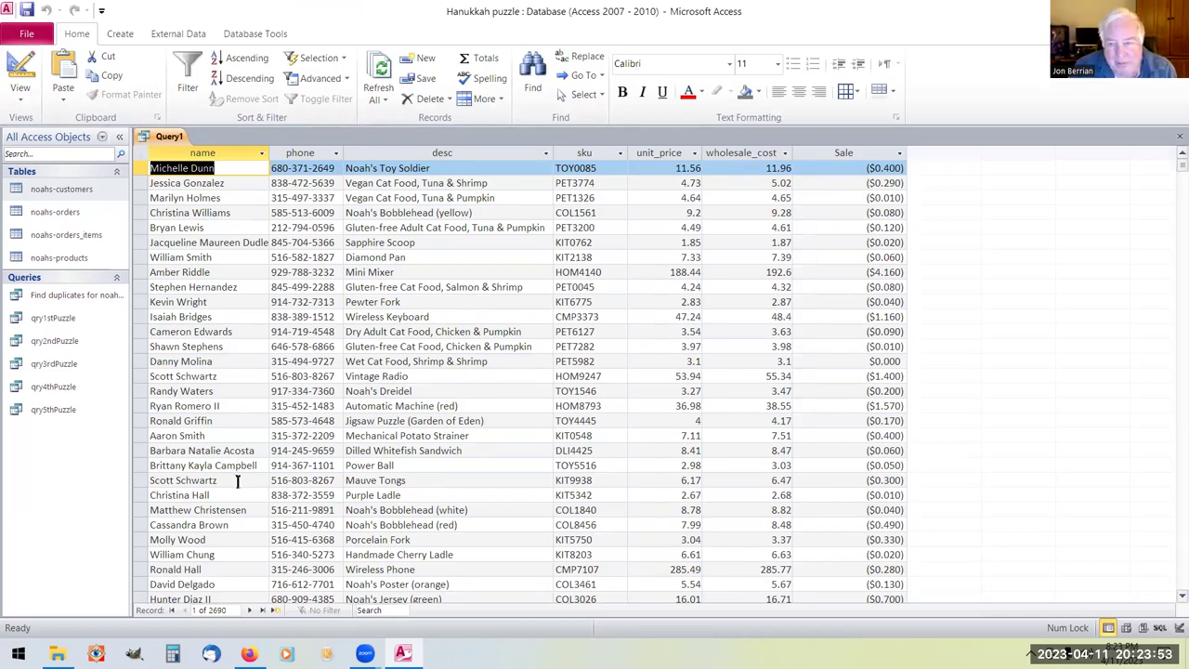
# Sort the query by customer name in ascending order in the design grid.
pyautogui.click(263, 157)
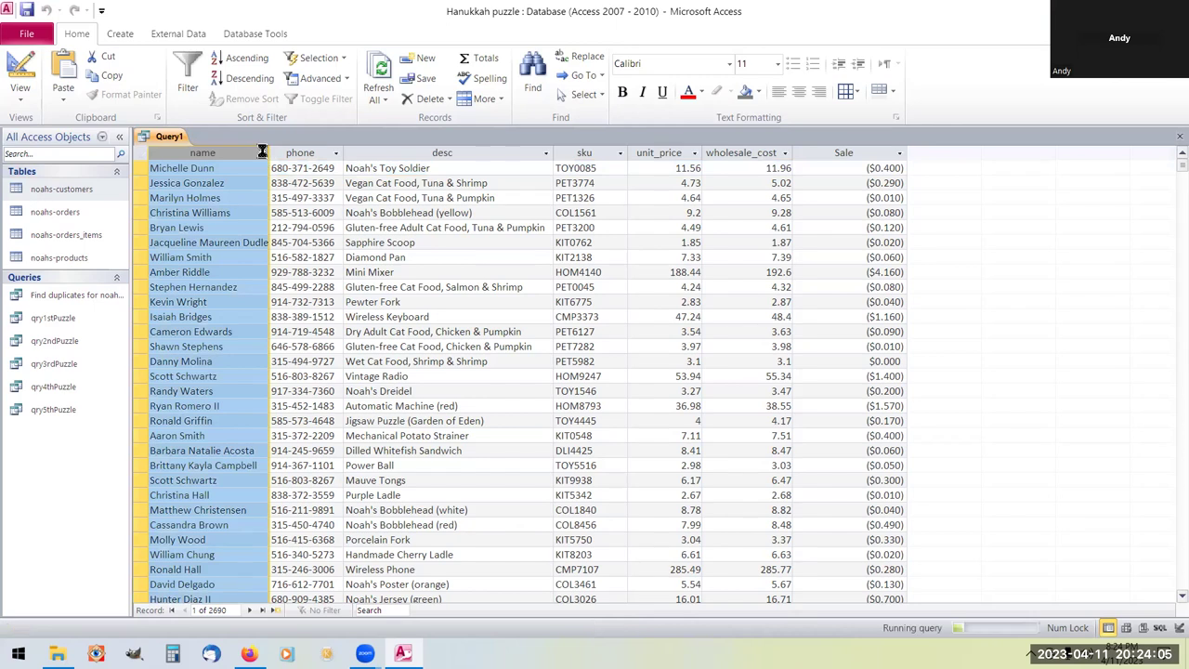
pyautogui.click(262, 153)
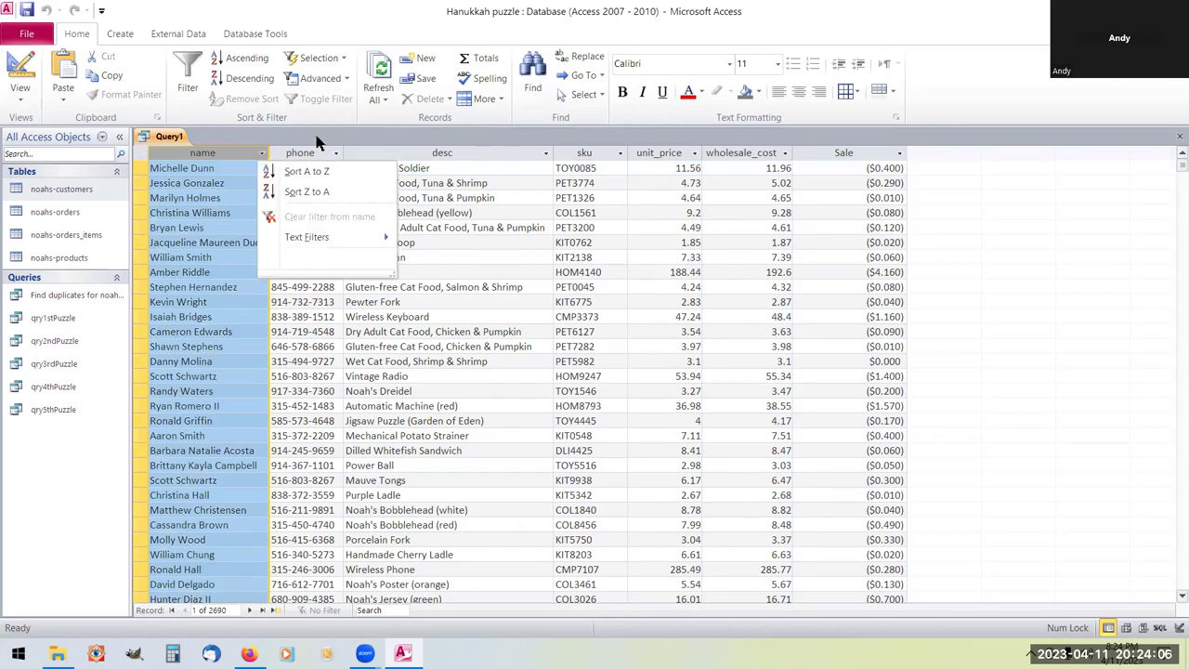
pyautogui.rightClick(164, 137)
pyautogui.rightClick(166, 137)
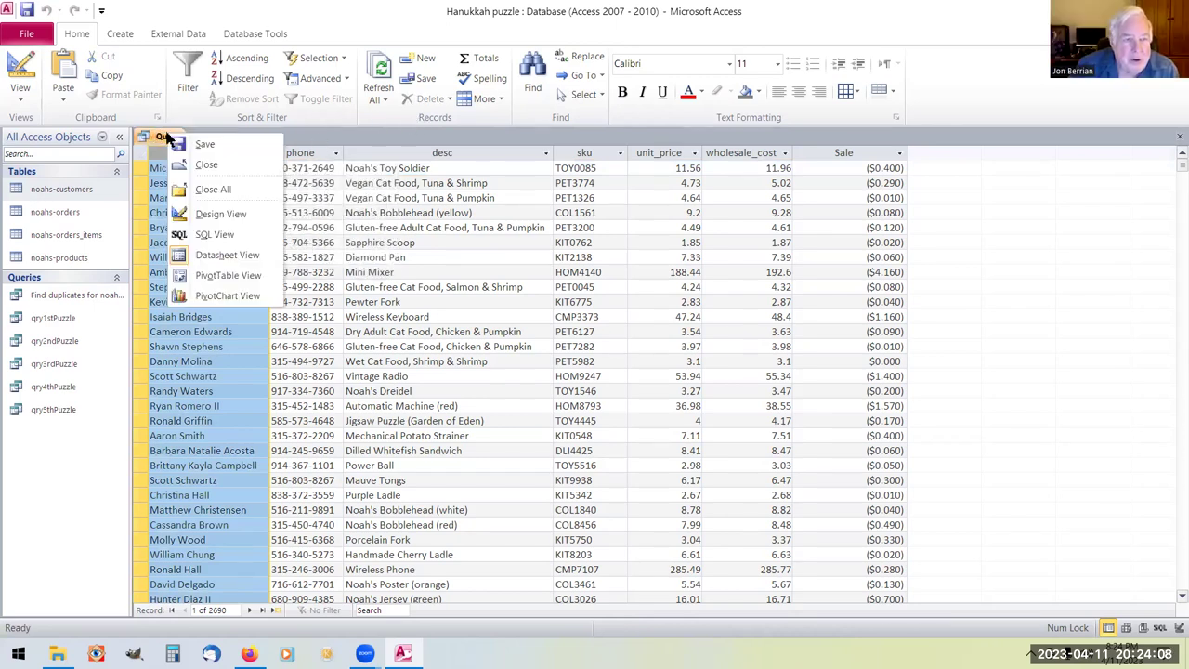
pyautogui.click(206, 213)
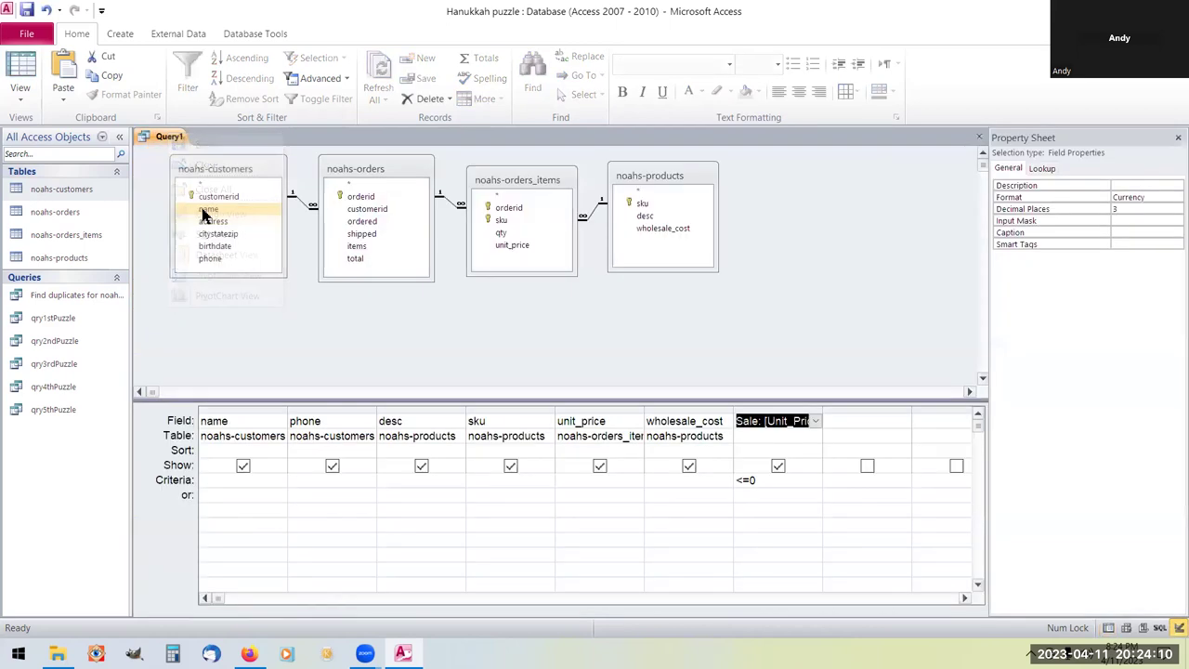
pyautogui.click(279, 452)
pyautogui.click(268, 465)
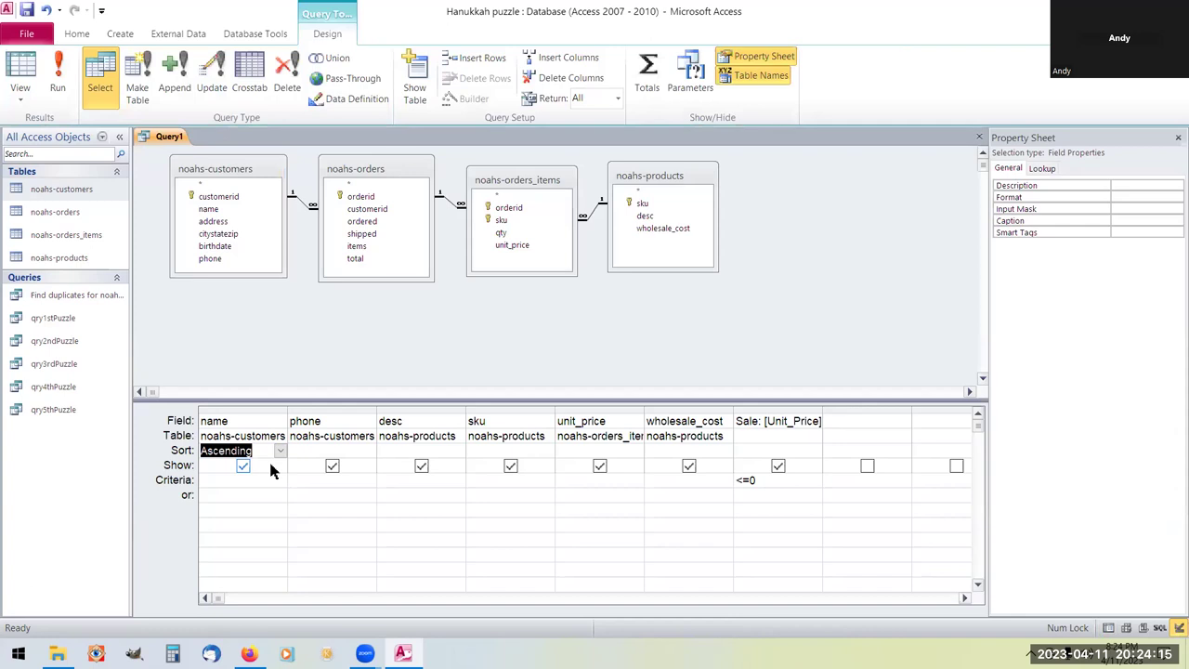
# Set the query's Recordset Type property to Snapshot and show the results as a datasheet.
pyautogui.click(866, 284)
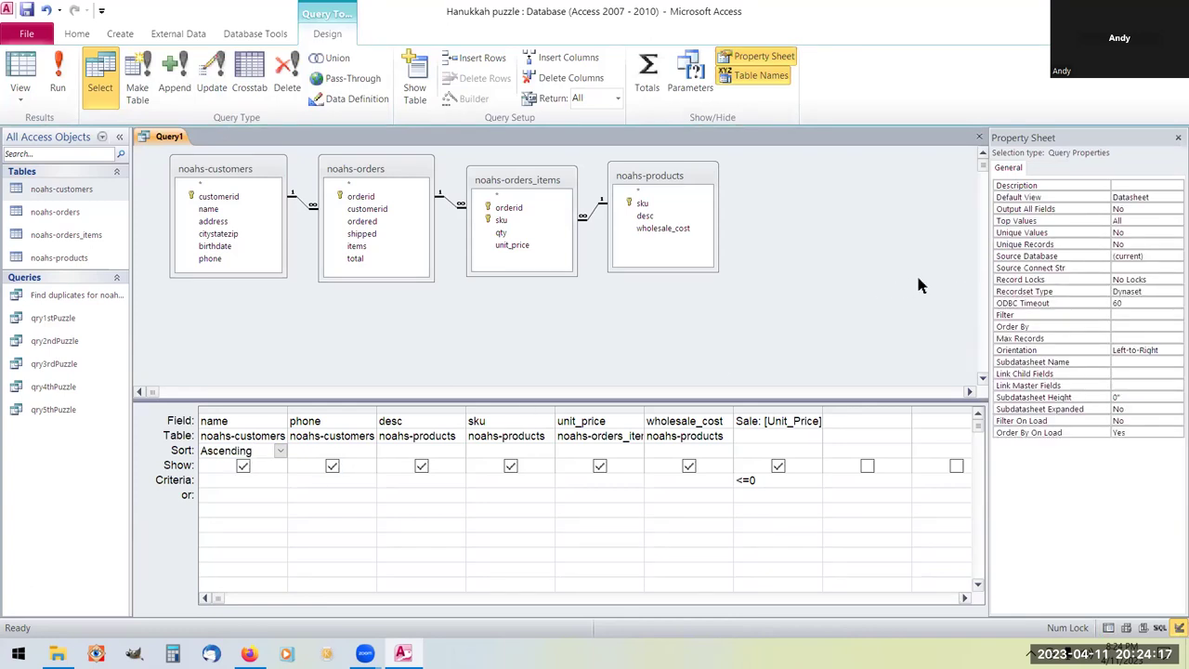
pyautogui.click(1177, 280)
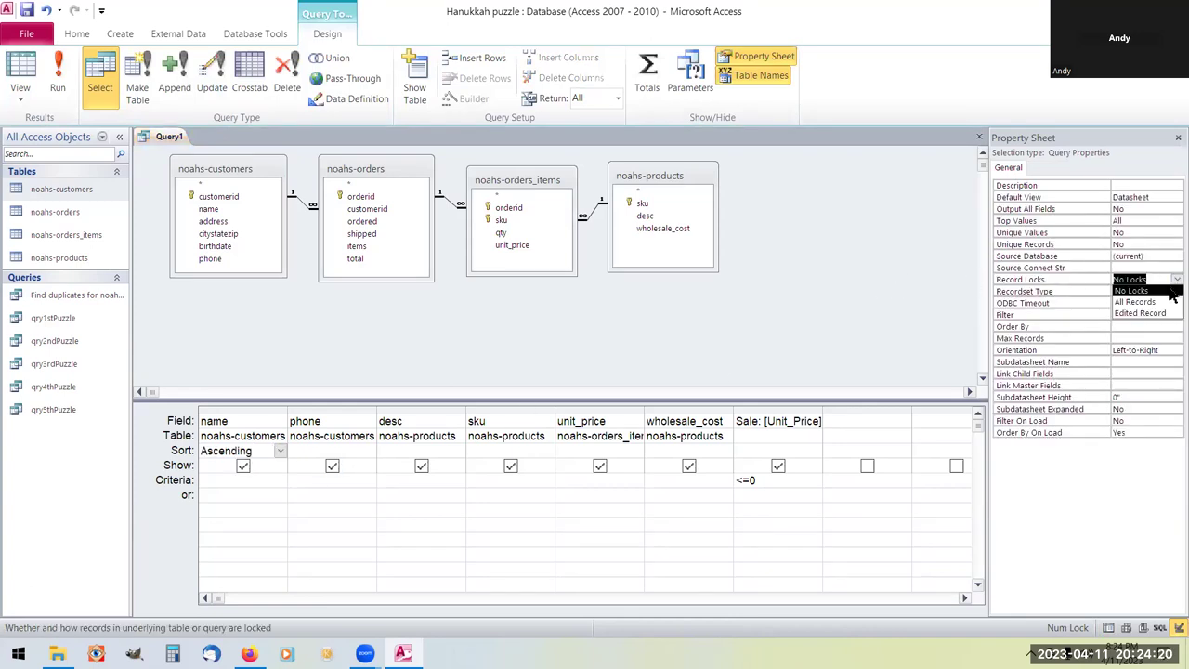
pyautogui.click(1171, 257)
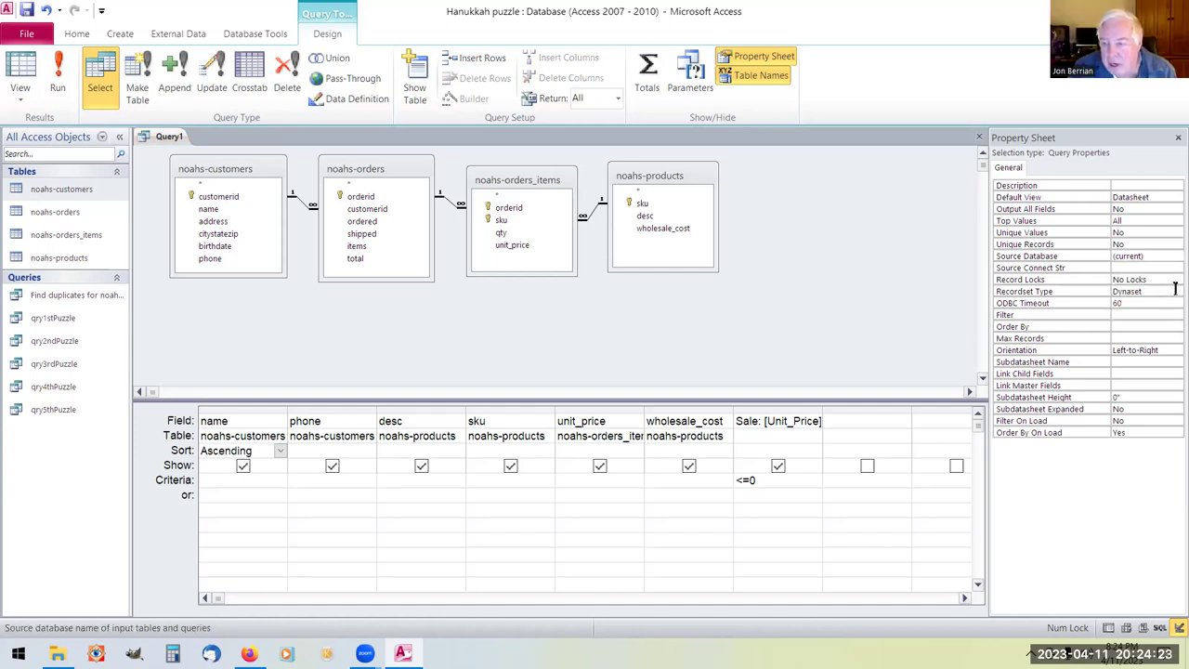
pyautogui.click(1177, 291)
pyautogui.click(1161, 326)
pyautogui.rightClick(177, 142)
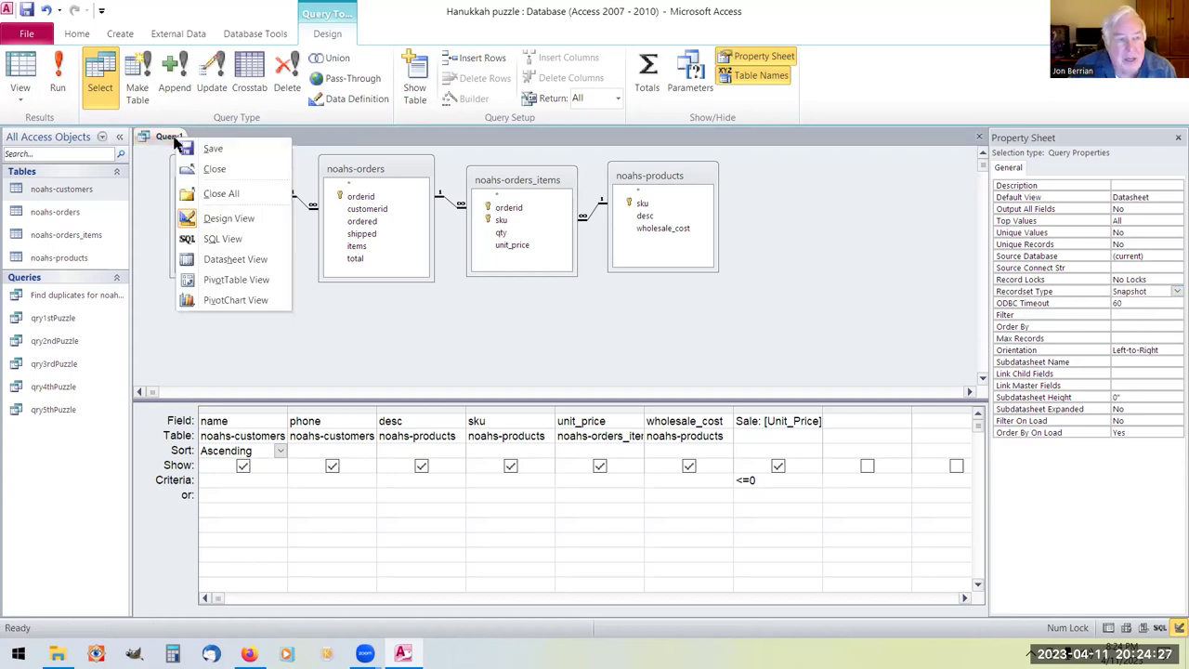
pyautogui.click(215, 264)
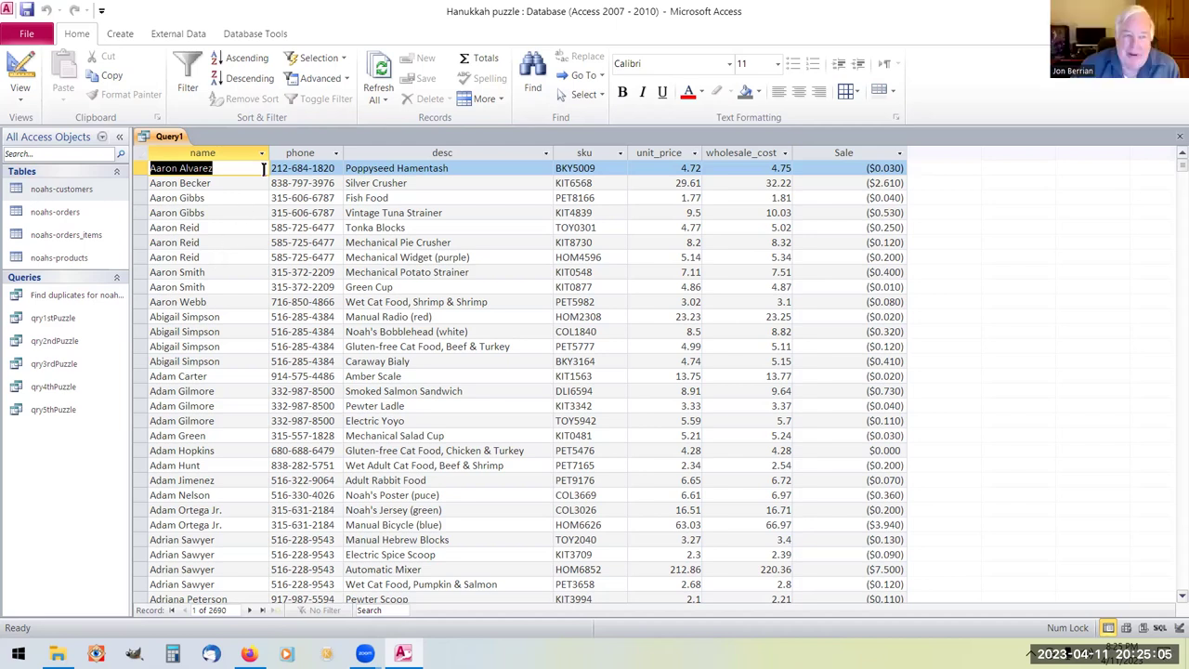
# Add the address and citystatezip fields from noahs-customers between name and phone in the query design, and redisplay the datasheet.
pyautogui.rightClick(172, 136)
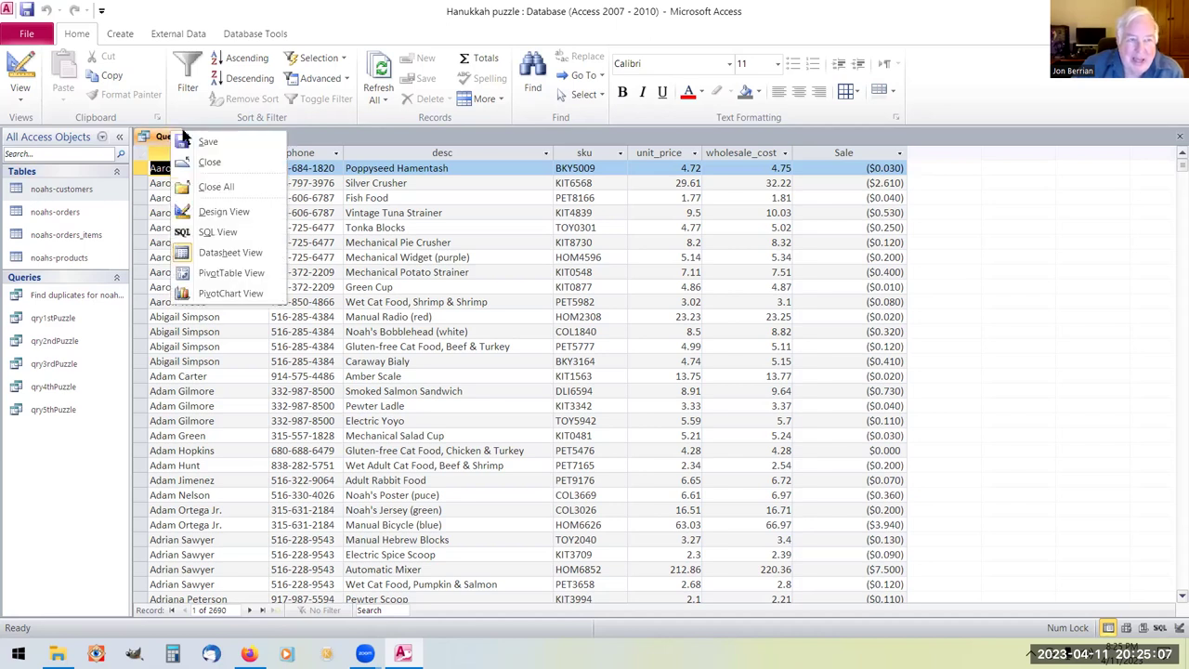
pyautogui.click(221, 214)
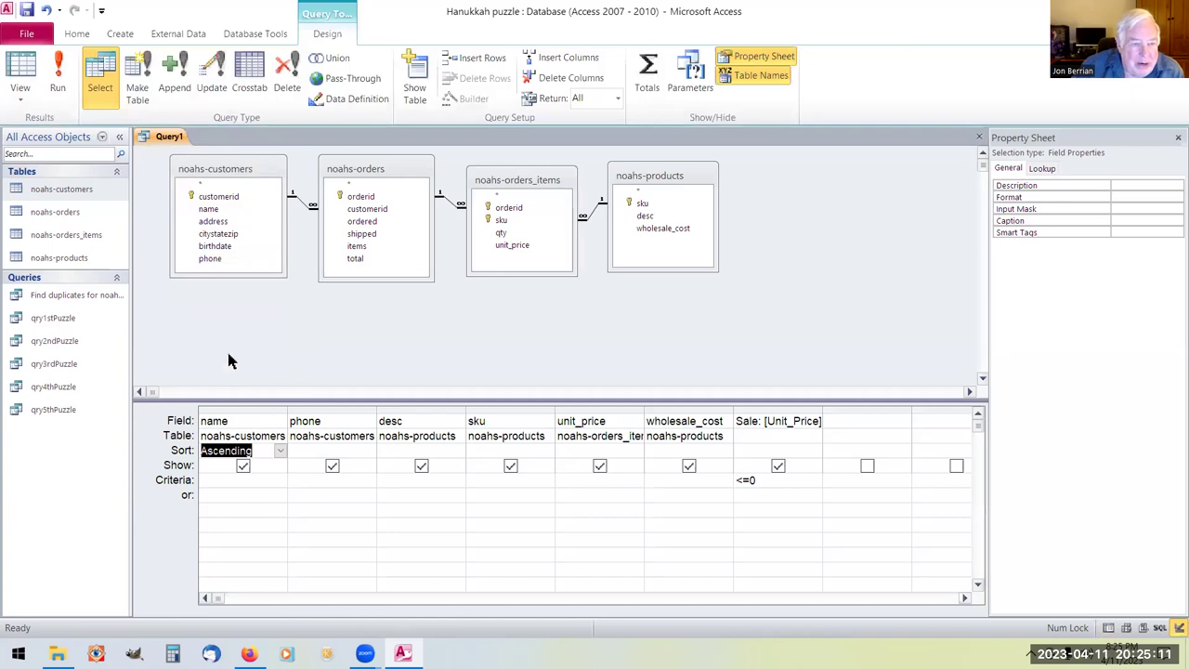
pyautogui.moveTo(232, 221); pyautogui.dragTo(331, 409)
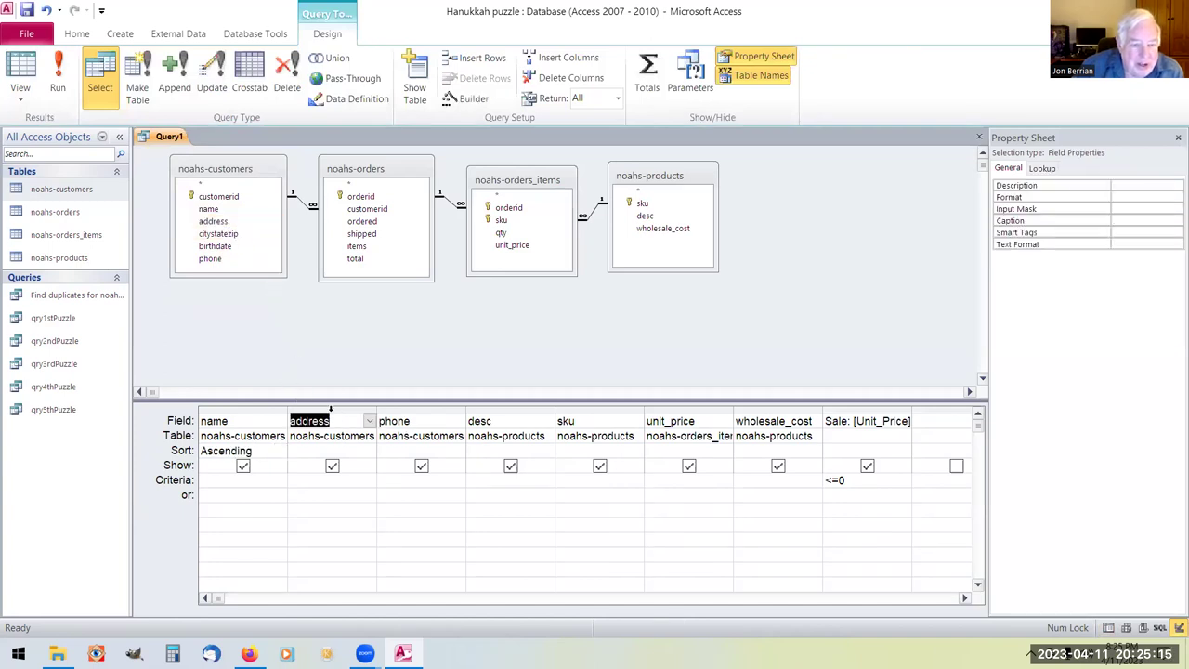
pyautogui.click(242, 233)
pyautogui.moveTo(242, 233); pyautogui.dragTo(383, 412)
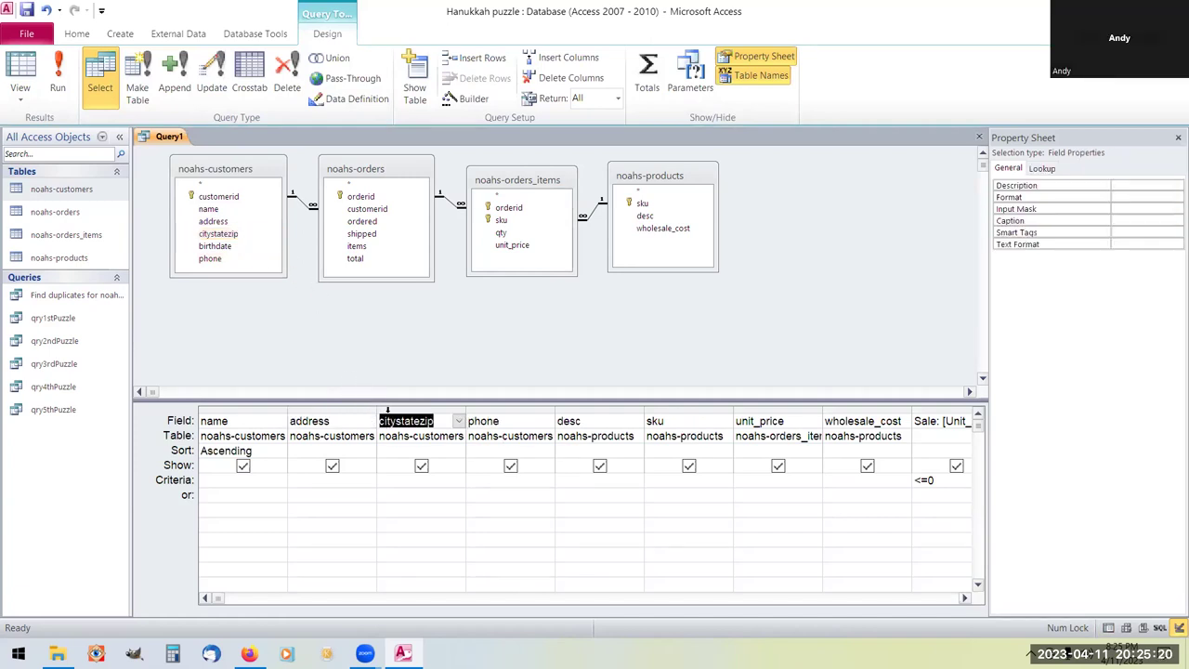
pyautogui.rightClick(163, 141)
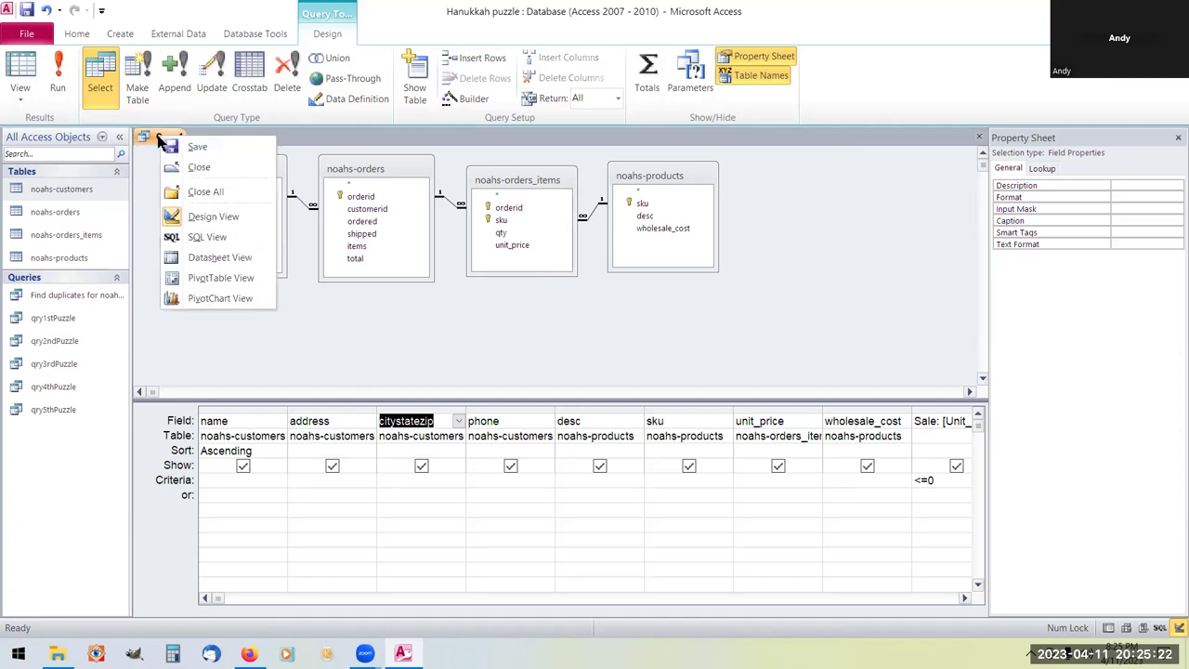
pyautogui.click(219, 258)
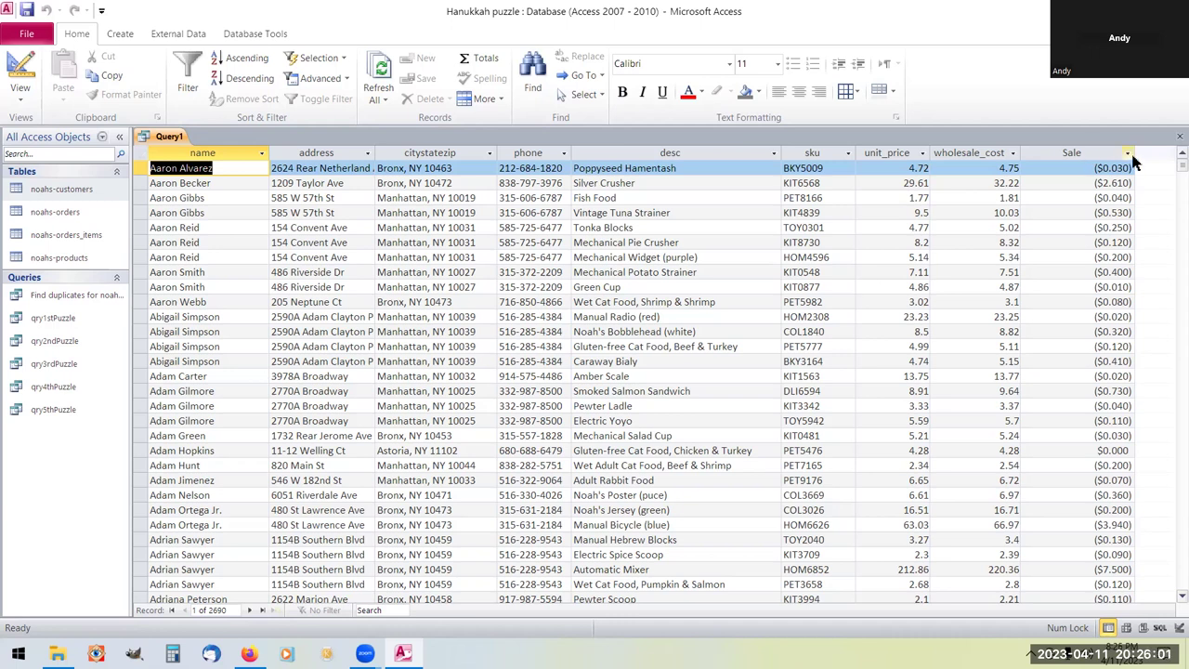
# Return to the query design and set the name field's sort to (not sorted).
pyautogui.rightClick(172, 139)
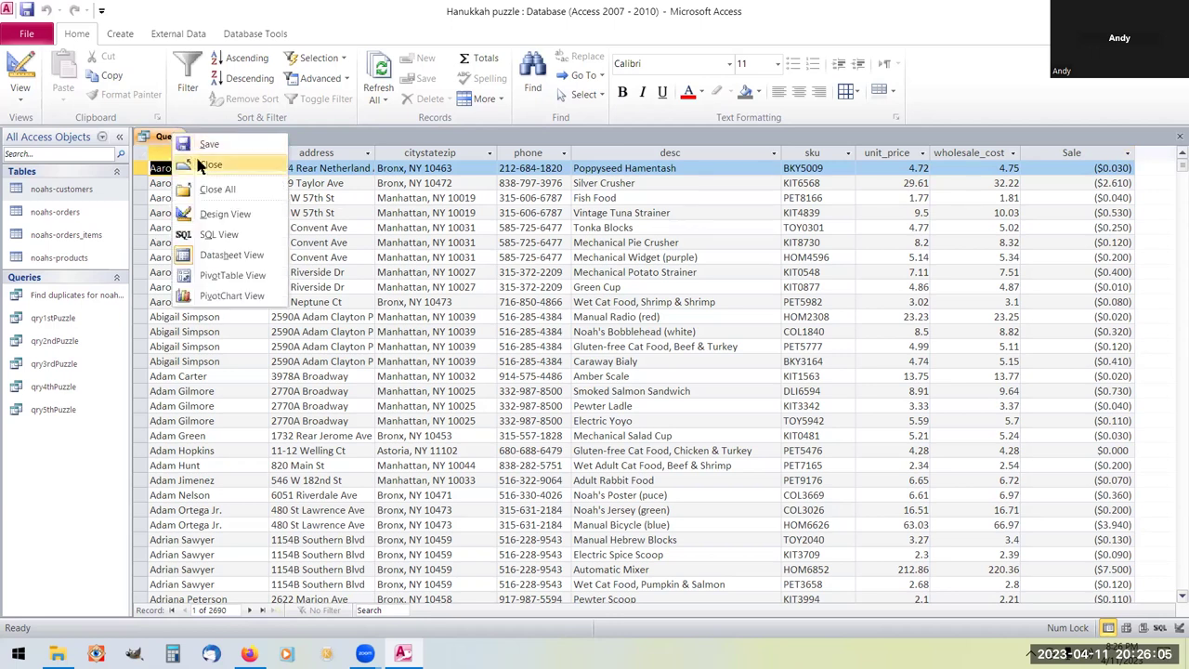
pyautogui.click(222, 213)
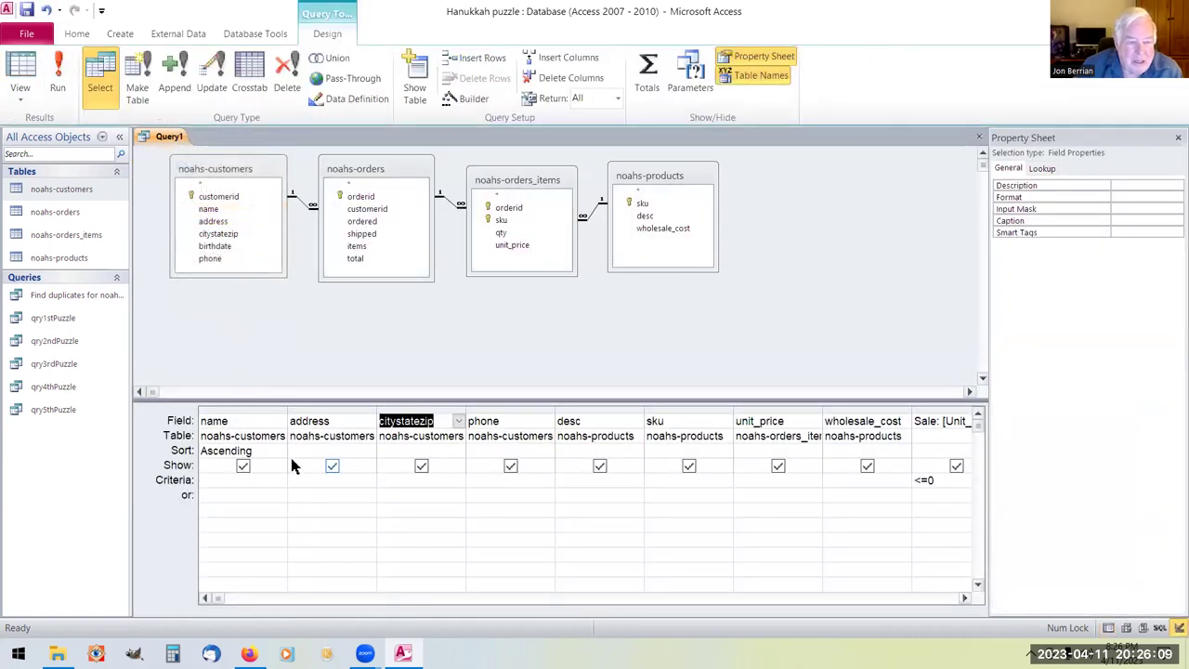
pyautogui.click(286, 450)
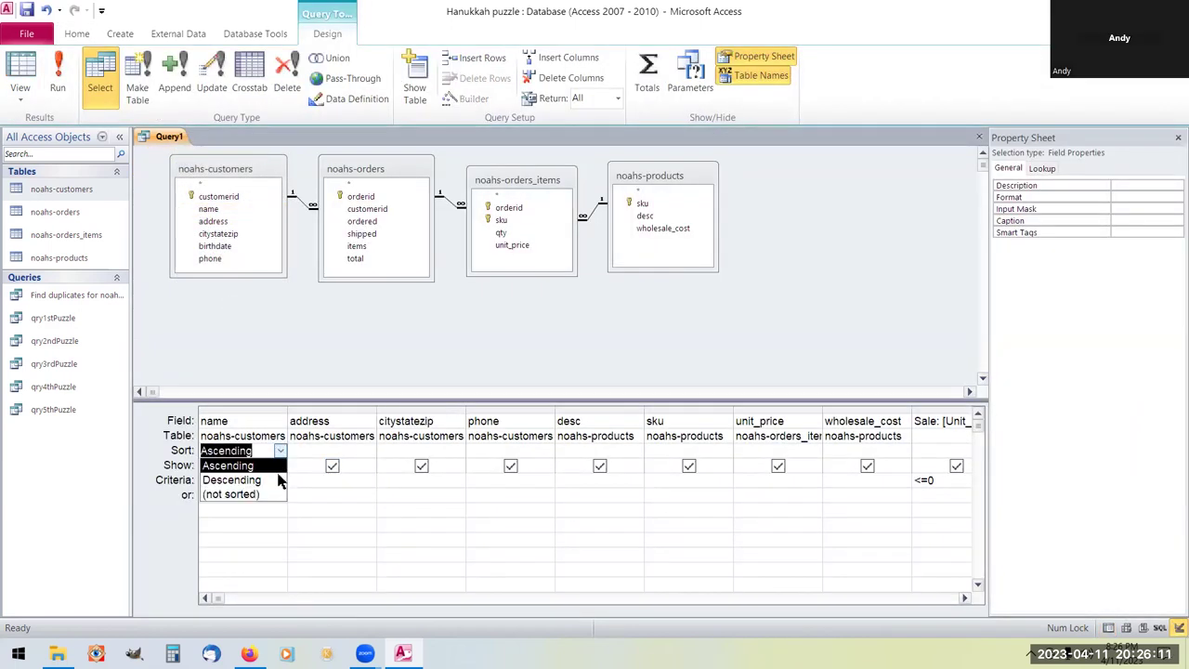
pyautogui.click(283, 497)
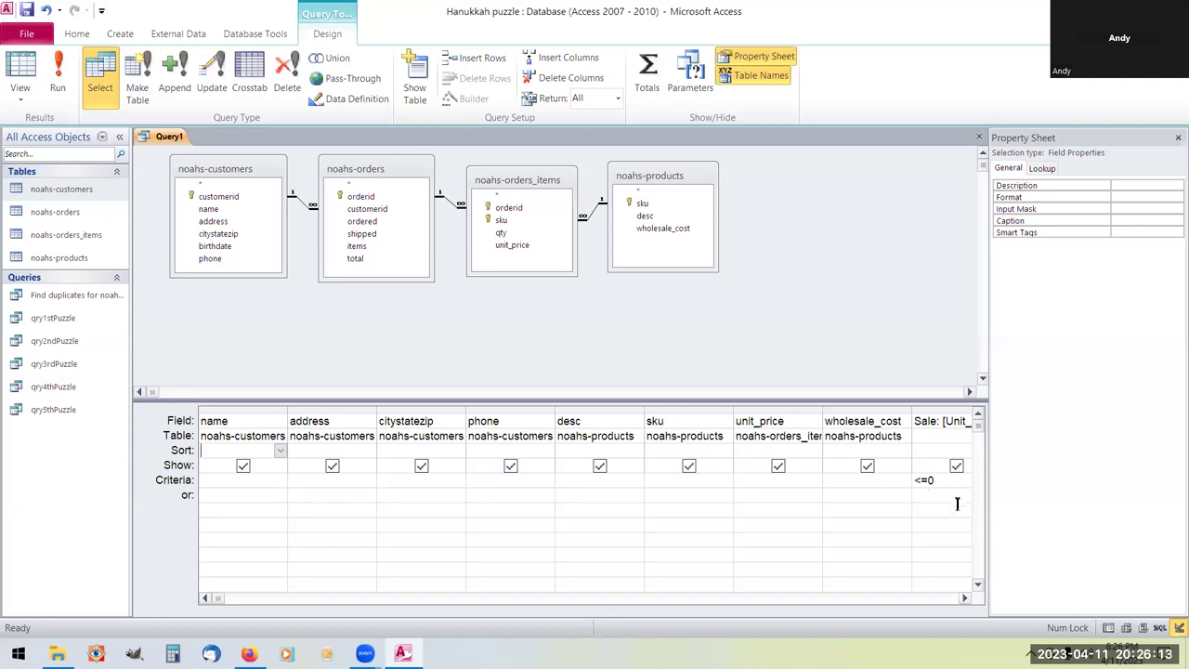
# Sort the query by the Sale field in descending order and show the results as a datasheet.
pyautogui.click(964, 598)
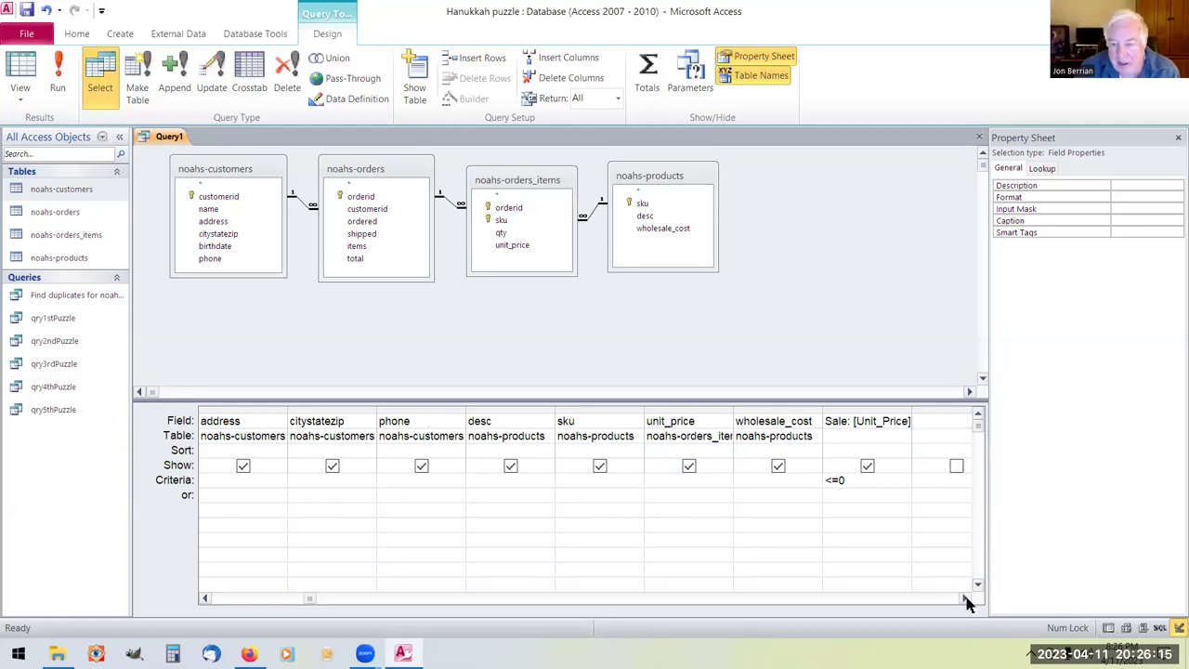
pyautogui.click(904, 450)
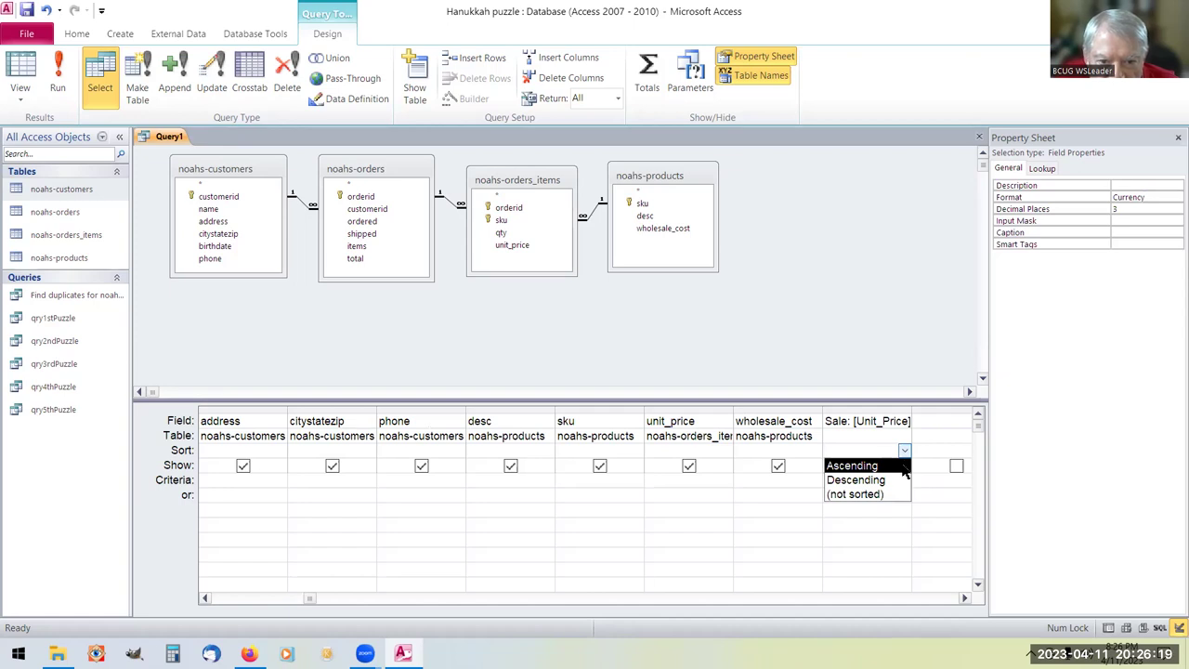
pyautogui.click(903, 466)
pyautogui.click(904, 450)
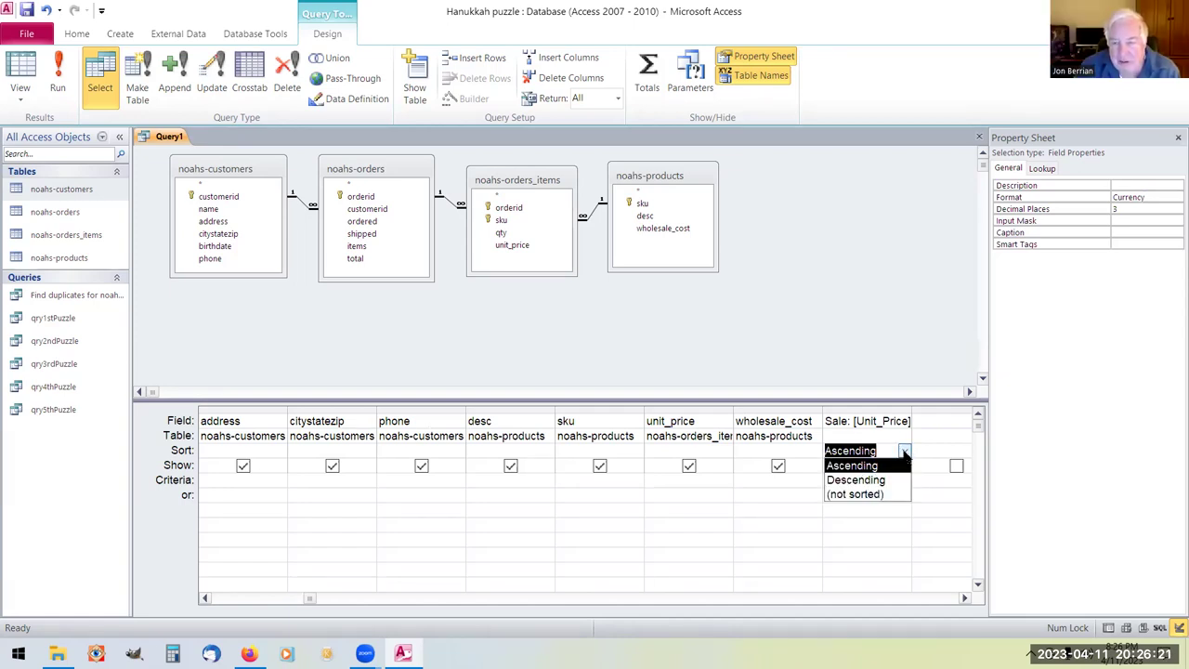
pyautogui.click(900, 480)
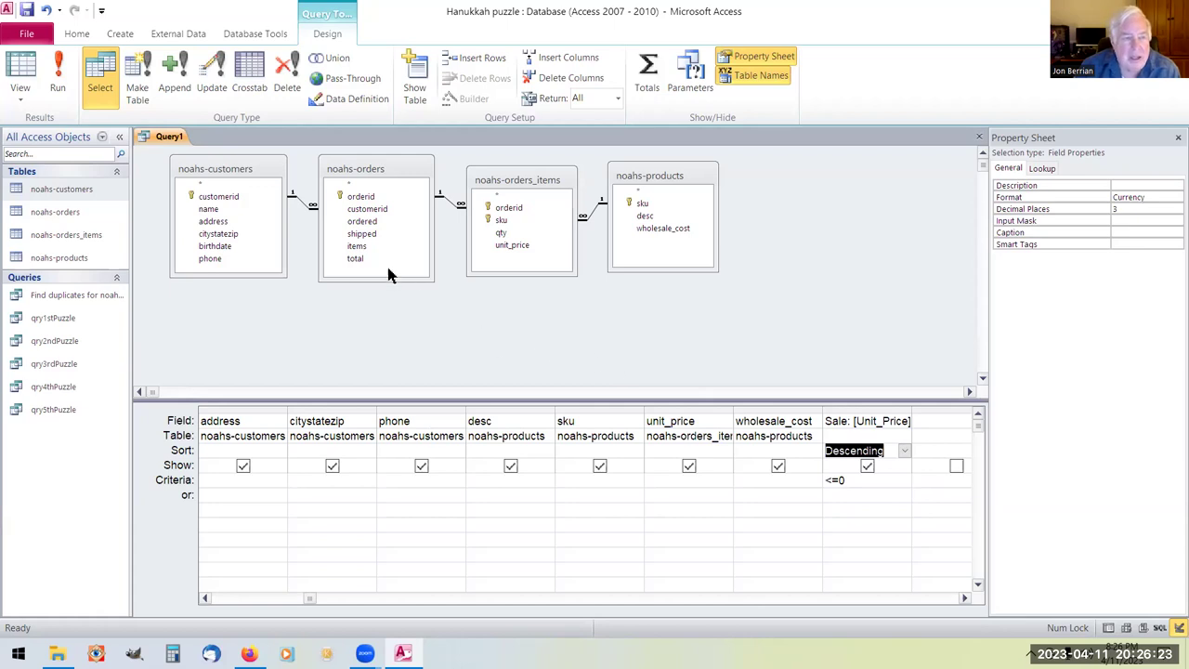
pyautogui.rightClick(158, 149)
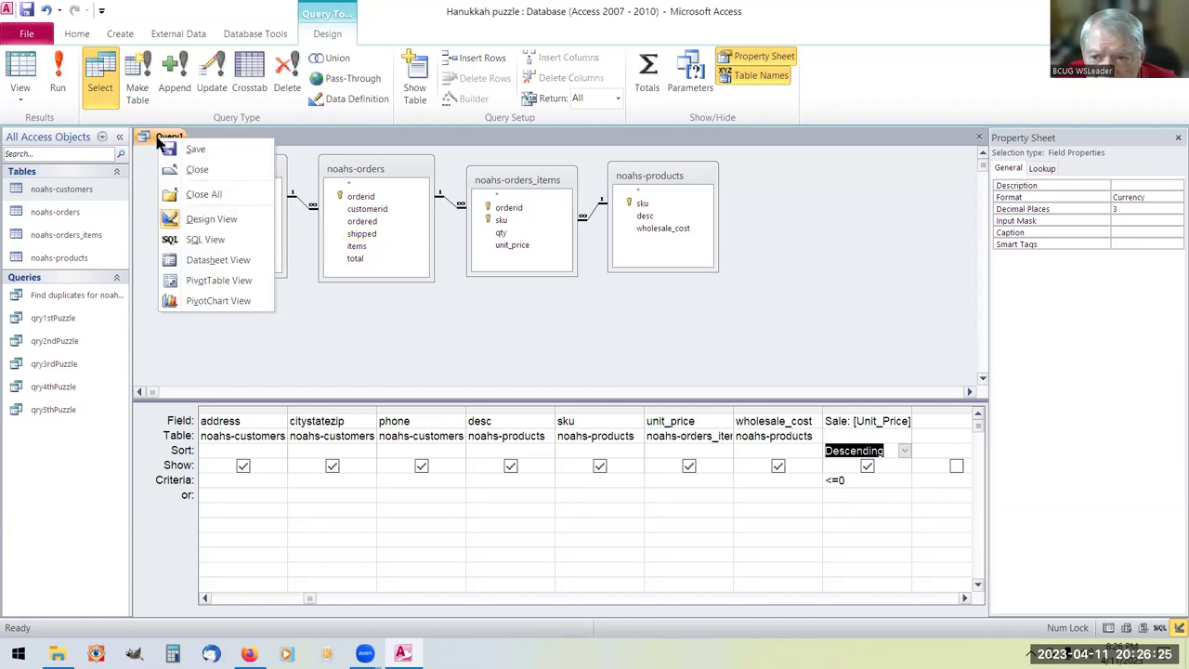
pyautogui.click(200, 259)
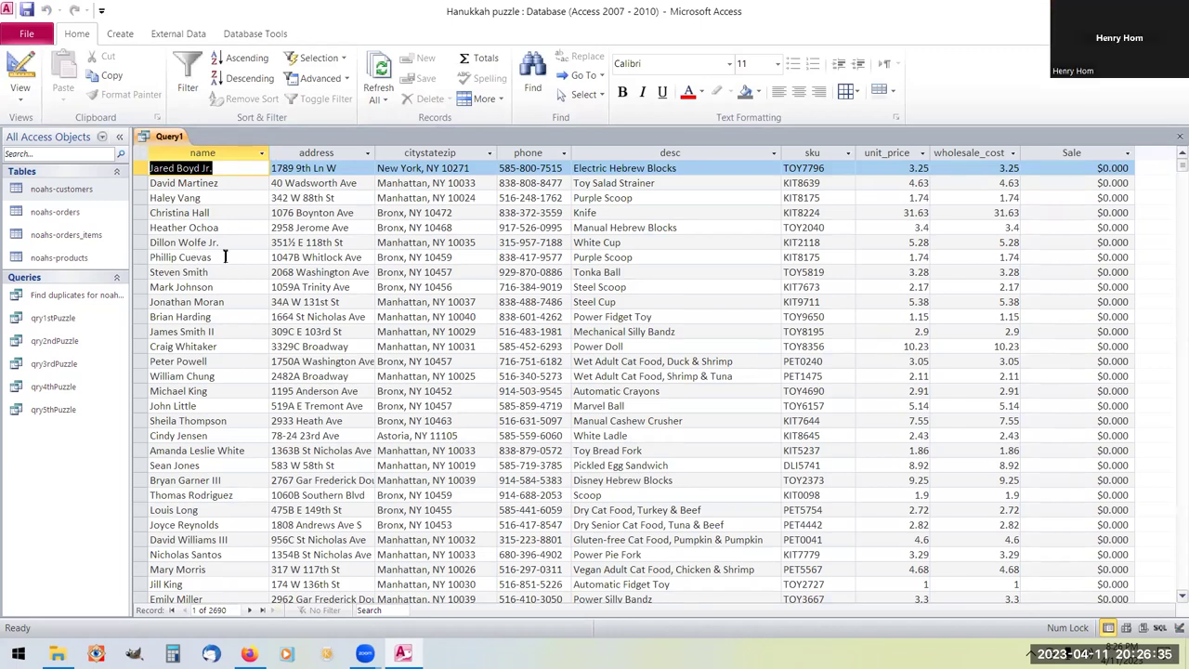
# Skim the sorted results, and change the Sale field's criterion to <0 in the query design.
pyautogui.scroll(-15, 250, 243)
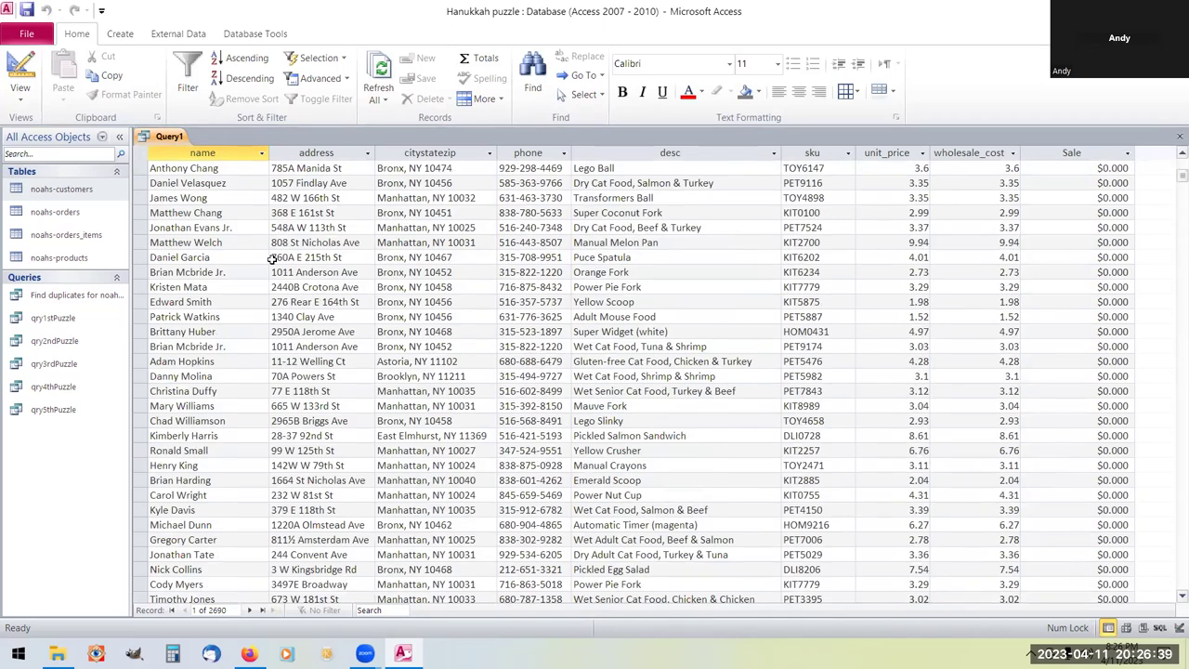
pyautogui.scroll(-15, 272, 278)
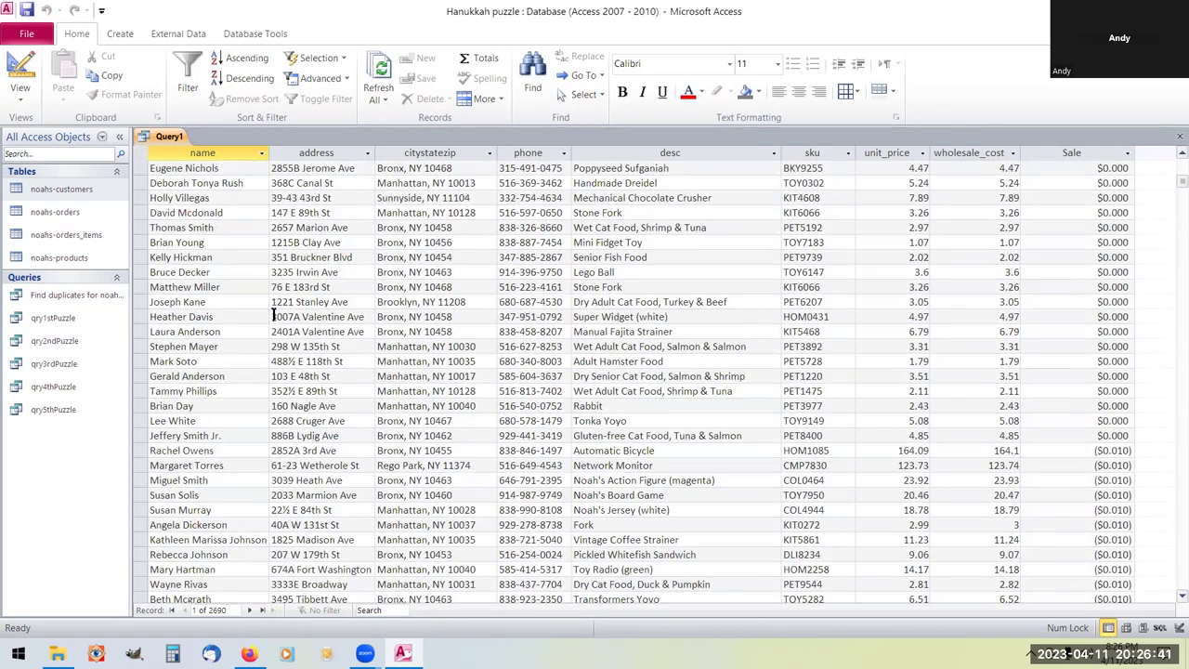
pyautogui.scroll(-7, 274, 316)
pyautogui.scroll(7, 274, 316)
pyautogui.scroll(7, 269, 307)
pyautogui.rightClick(163, 136)
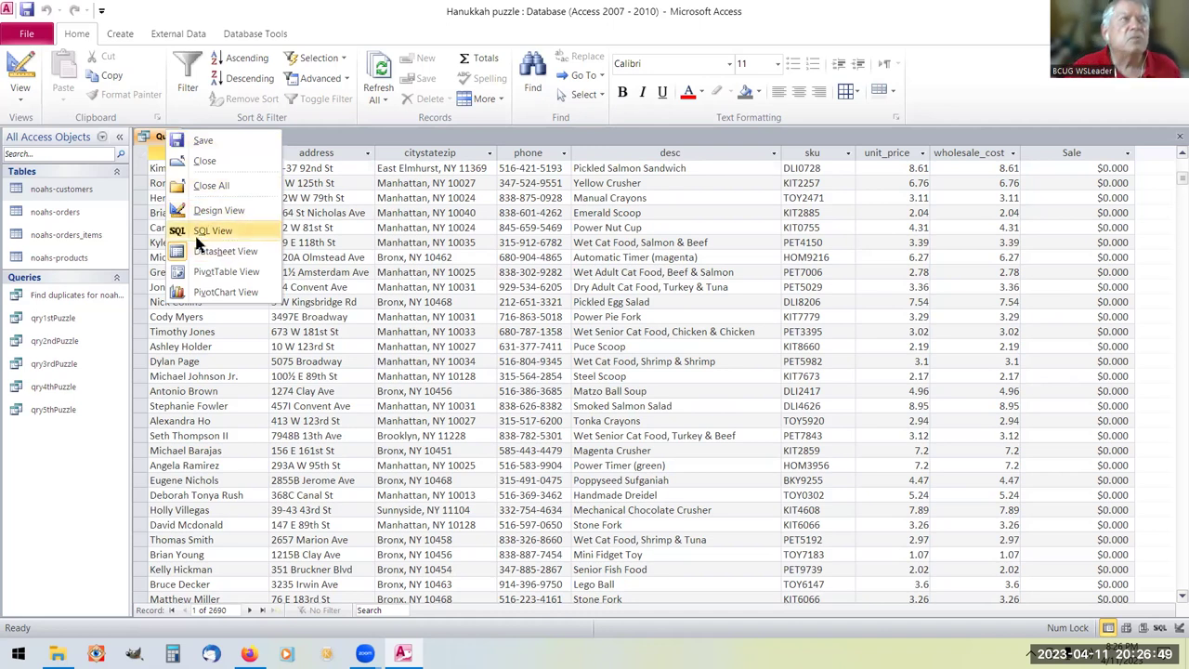
pyautogui.click(209, 210)
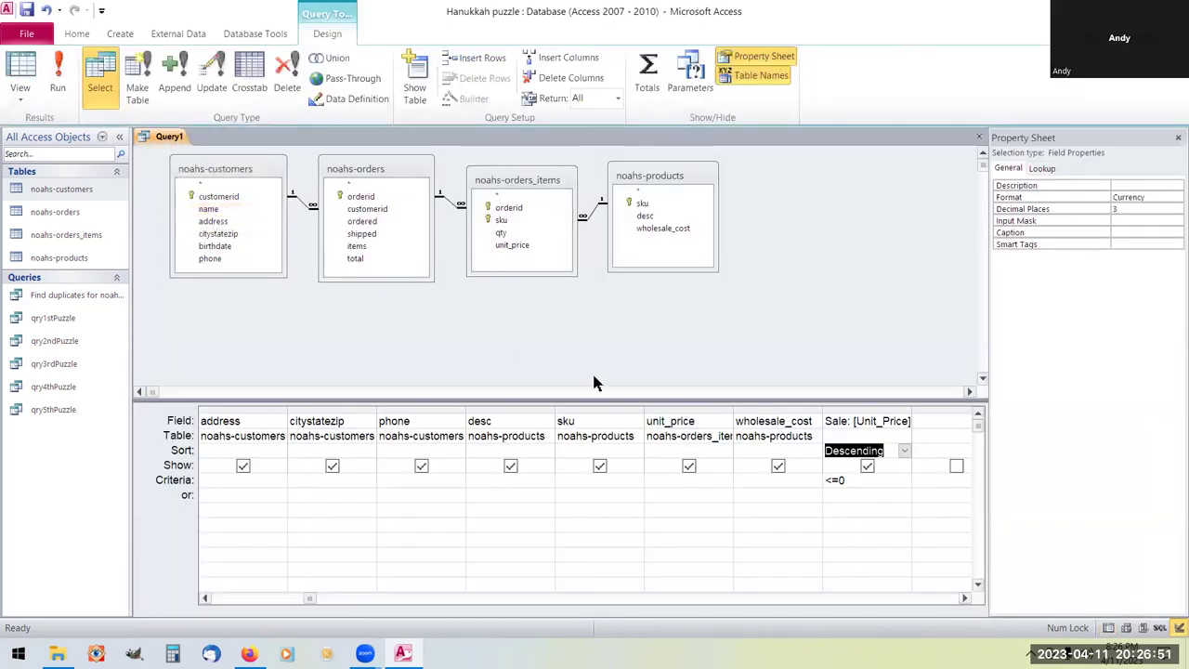
pyautogui.click(836, 479)
pyautogui.press('BackSpace')
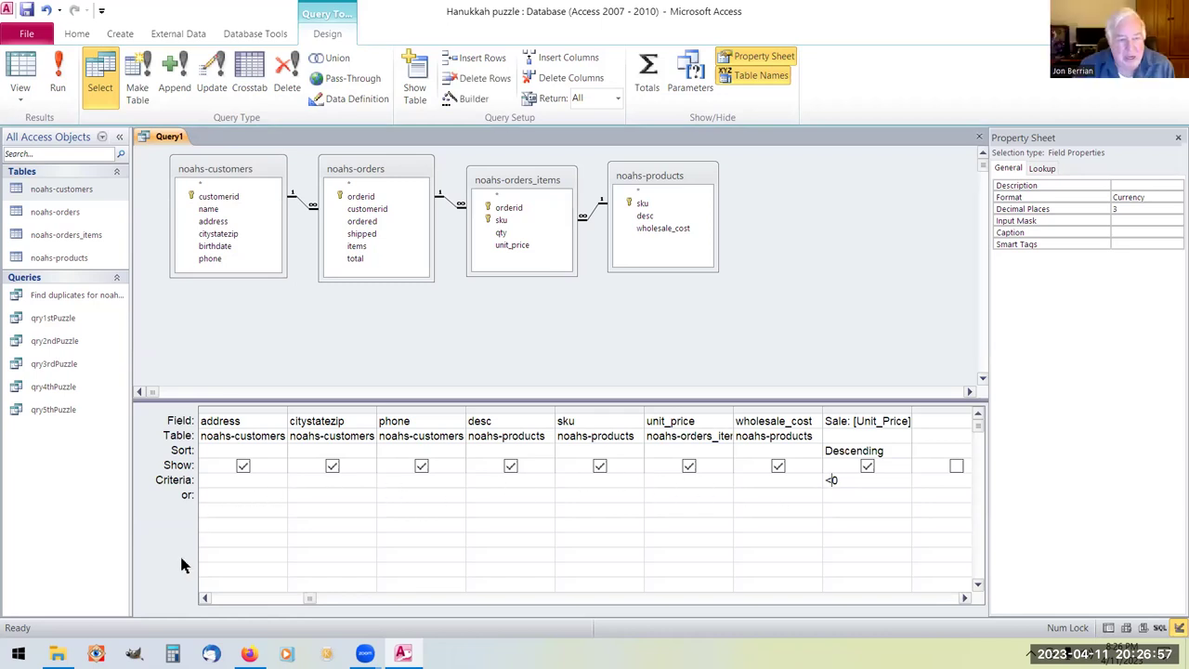
# Try sorting the name field in ascending order alongside the Sale sort, and view the resulting datasheet.
pyautogui.click(213, 596)
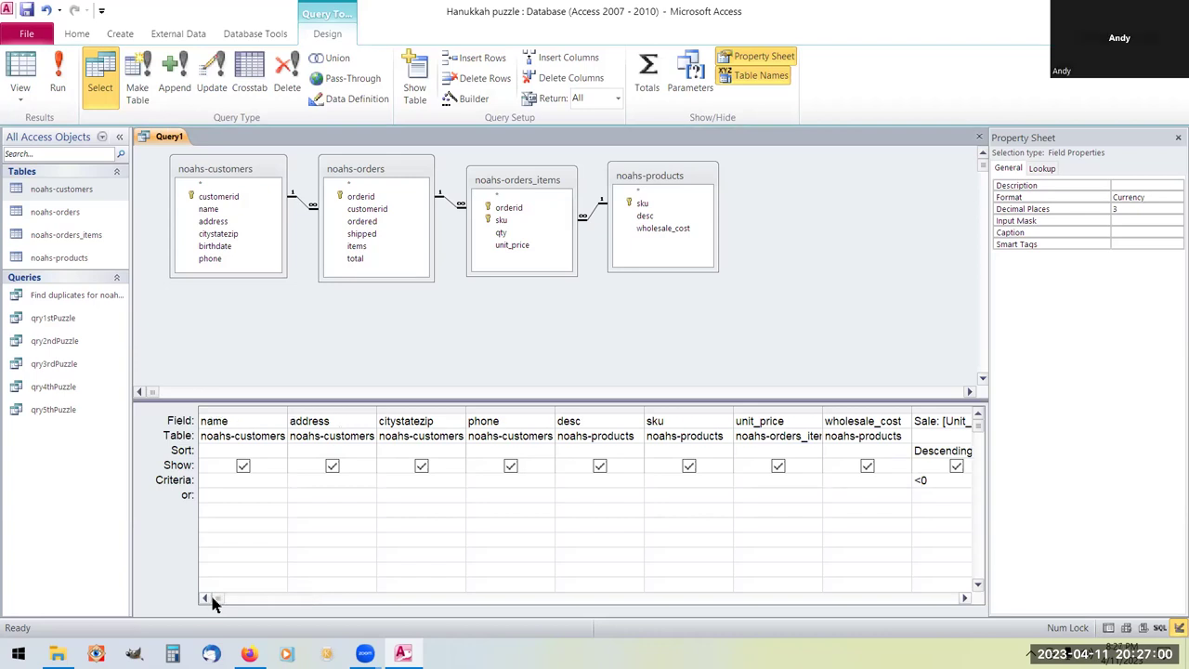
pyautogui.click(279, 450)
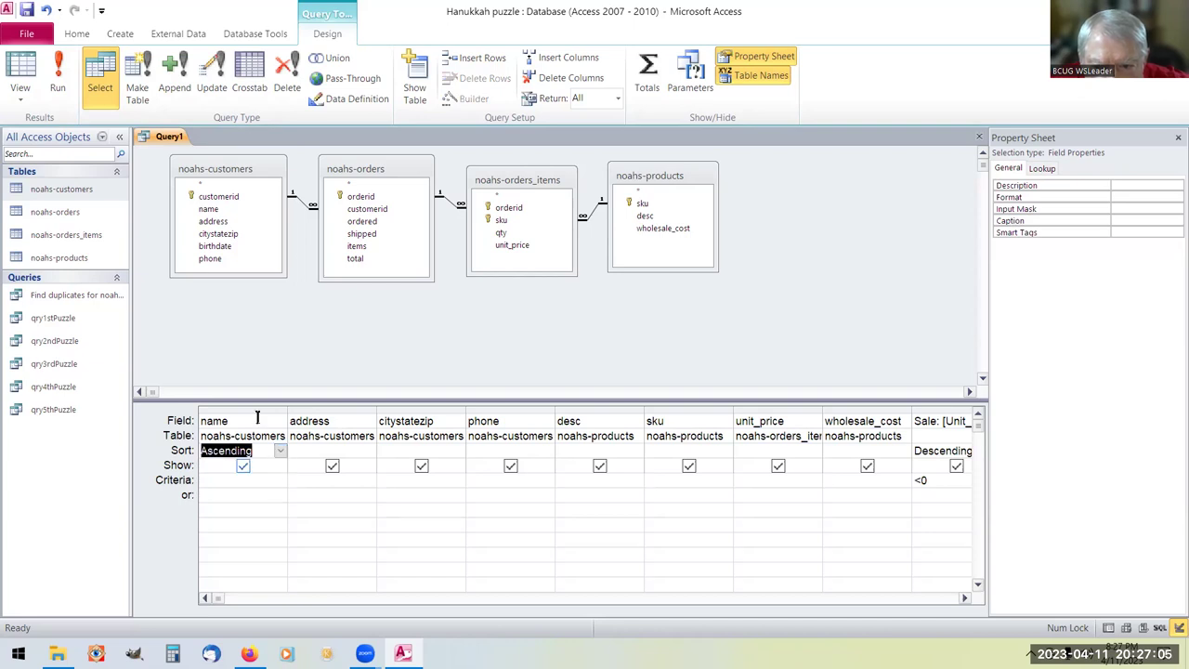
pyautogui.rightClick(149, 137)
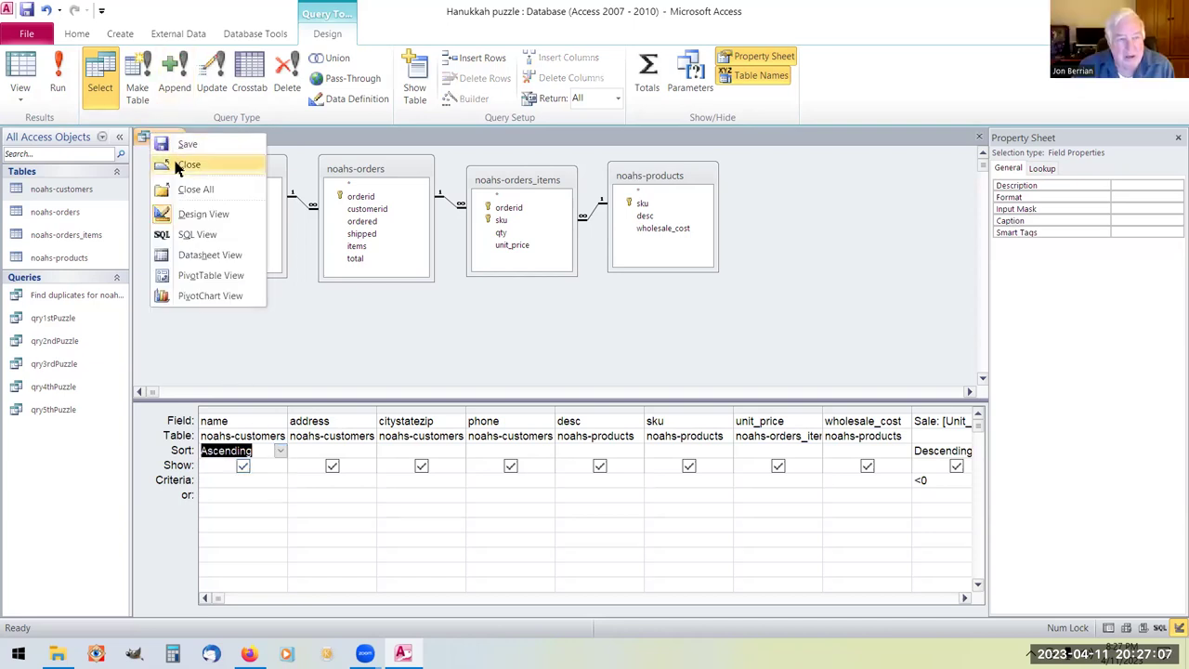
pyautogui.click(184, 258)
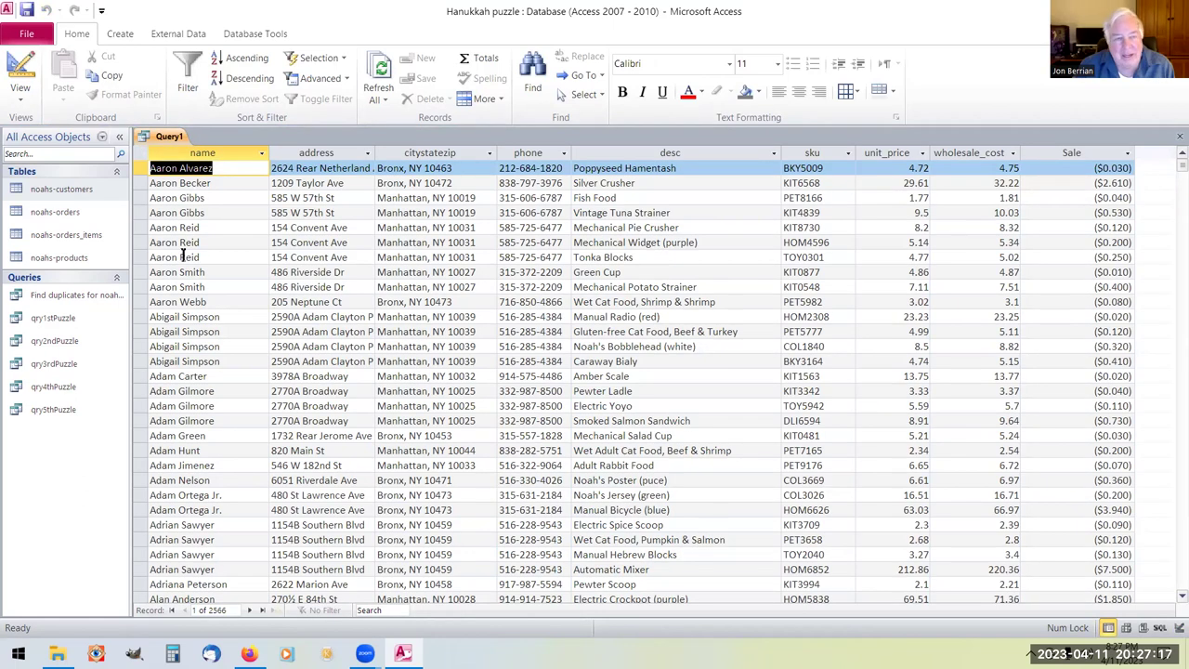
# Remove the ascending sort from the name field in the query design, leaving only the Sale field sorted.
pyautogui.rightClick(178, 143)
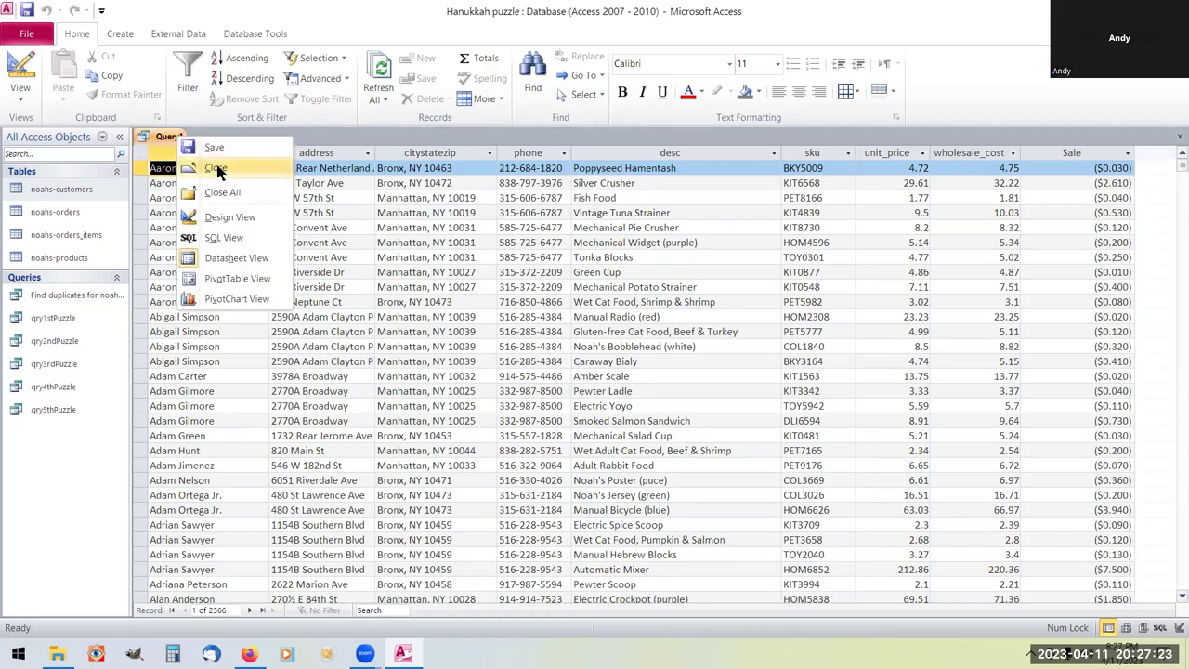
pyautogui.click(223, 220)
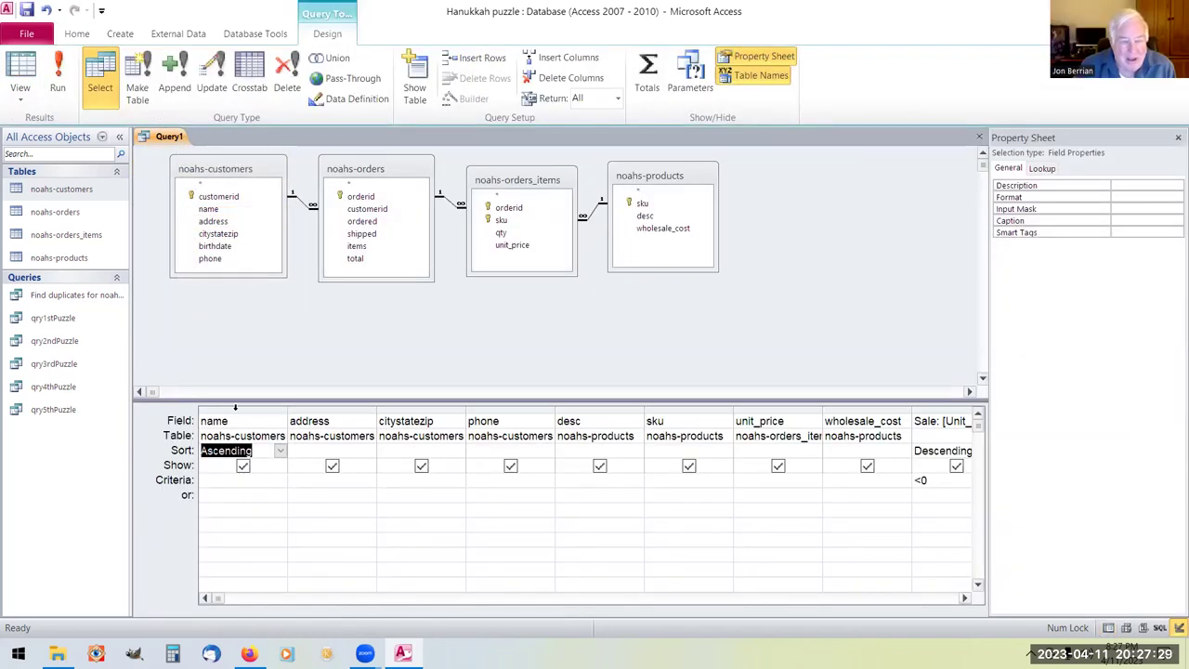
pyautogui.click(280, 450)
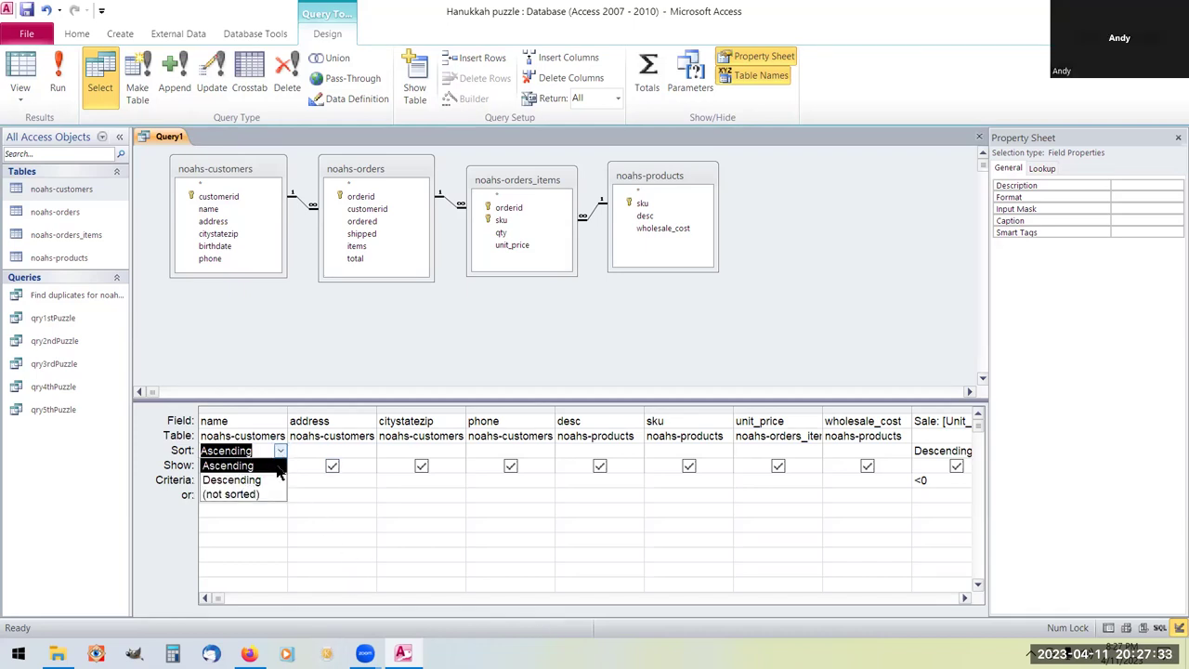
pyautogui.click(269, 494)
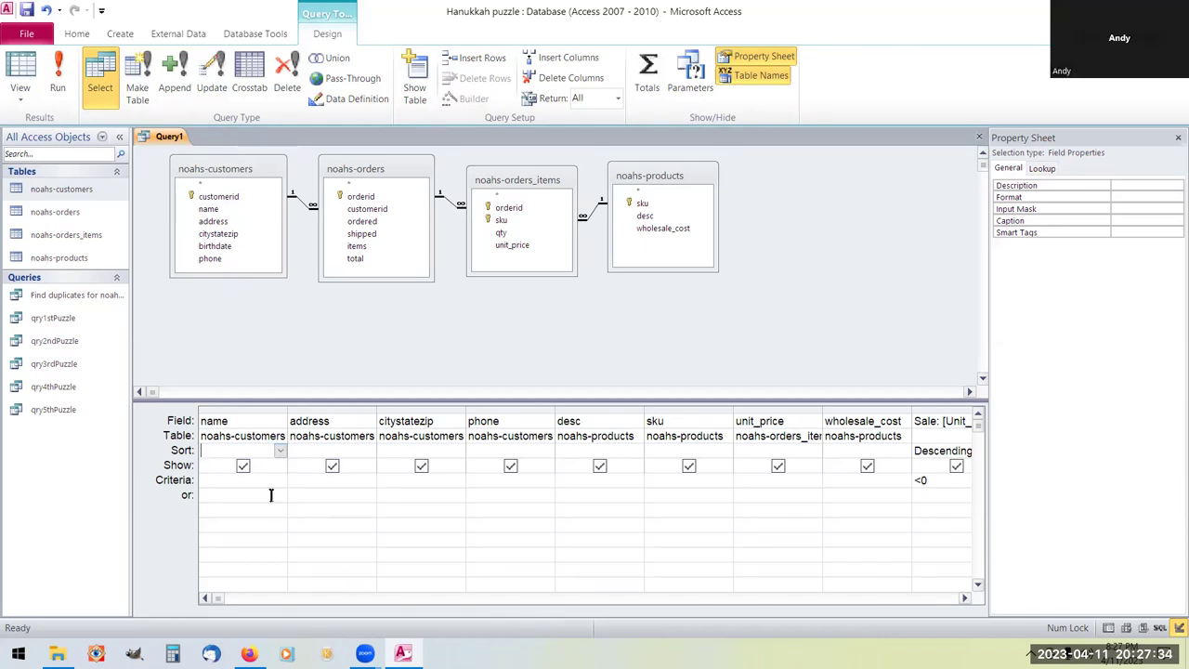
pyautogui.click(963, 598)
pyautogui.click(963, 599)
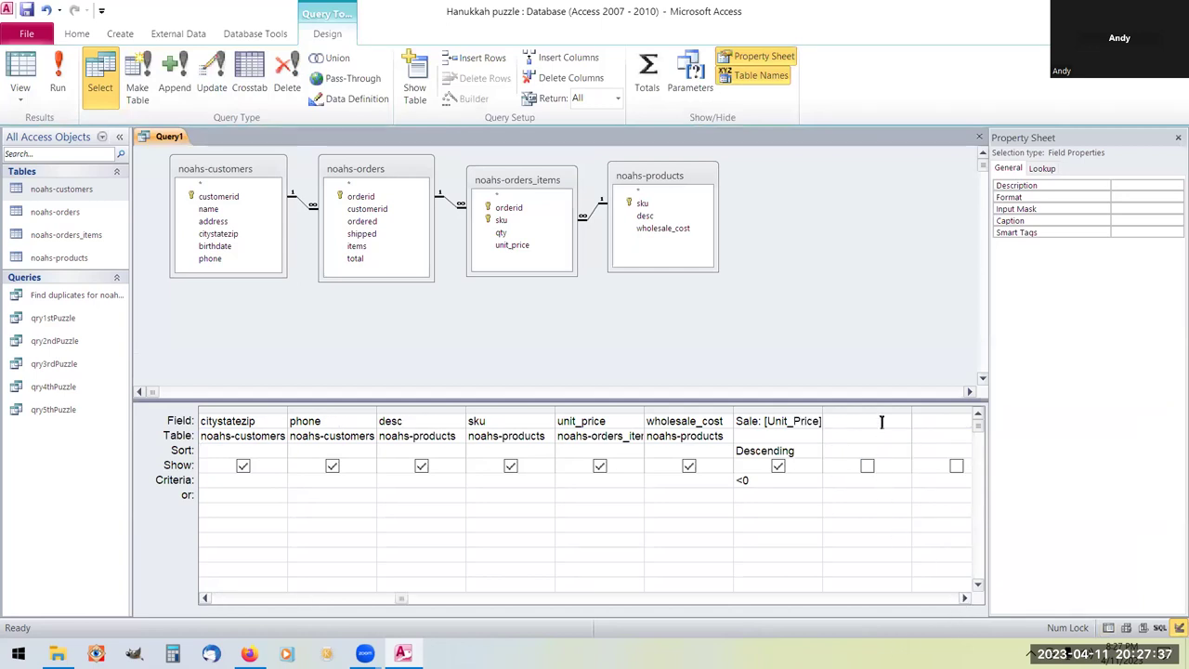
# Add a second name field after the Sale column, sort it in ascending order and hide it from the results.
pyautogui.doubleClick(232, 209)
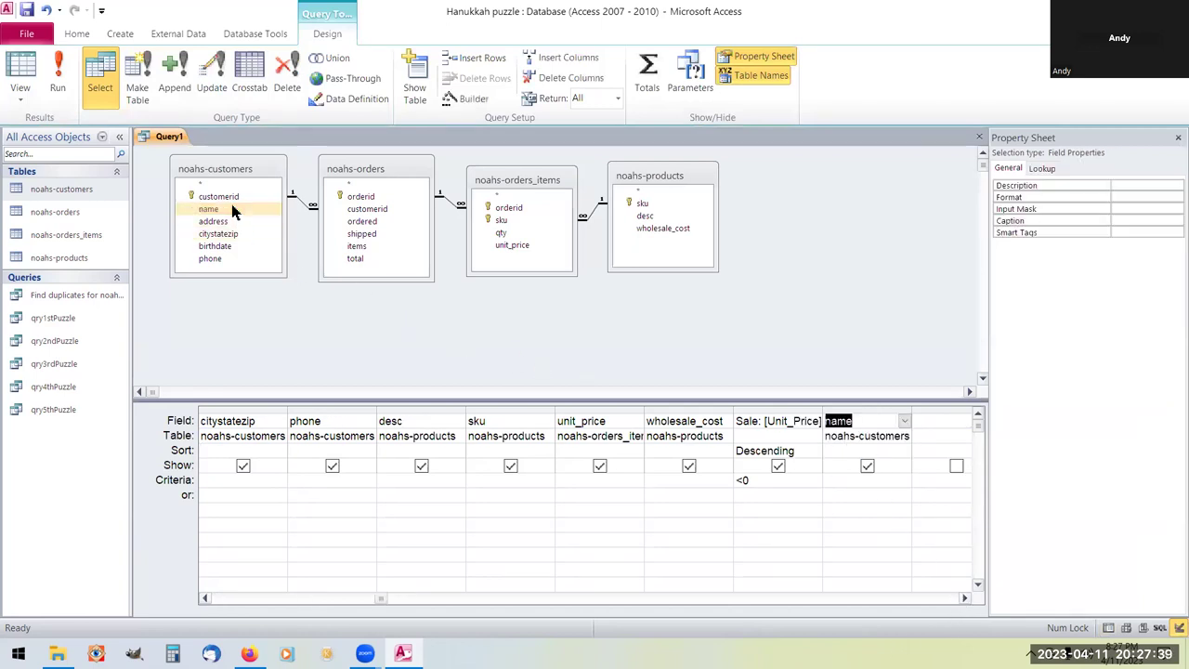
pyautogui.click(906, 452)
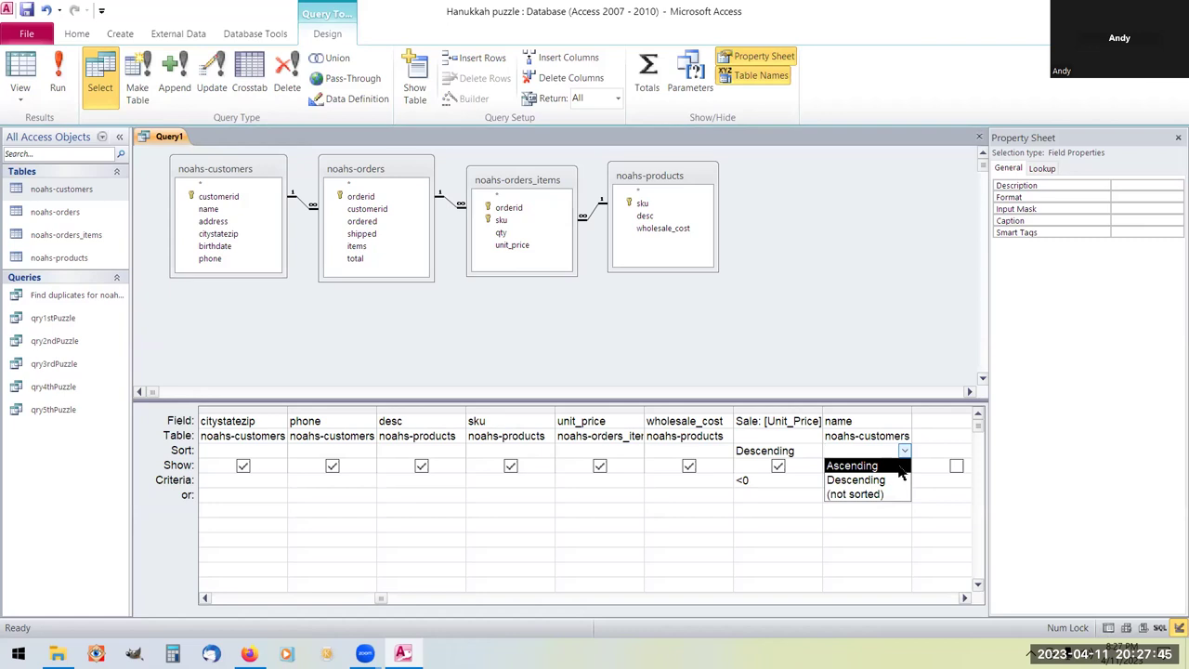
pyautogui.click(896, 467)
pyautogui.click(867, 466)
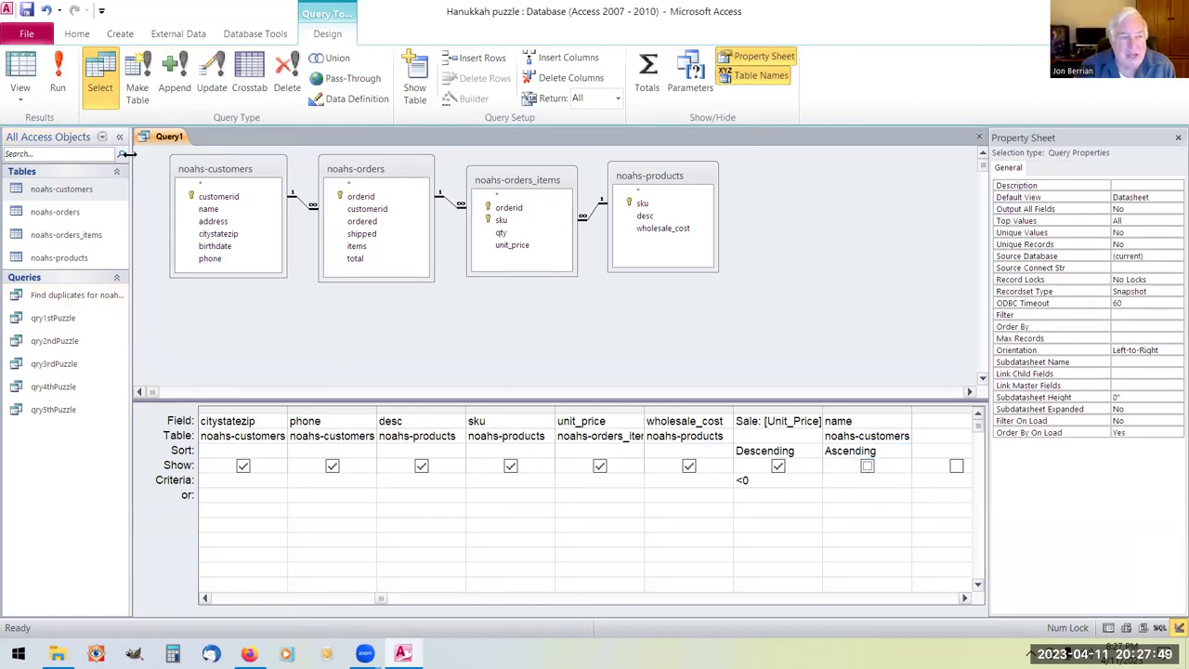
# Show the query as a datasheet and skim the rows sorted by Sale and name for recurring customers.
pyautogui.rightClick(166, 137)
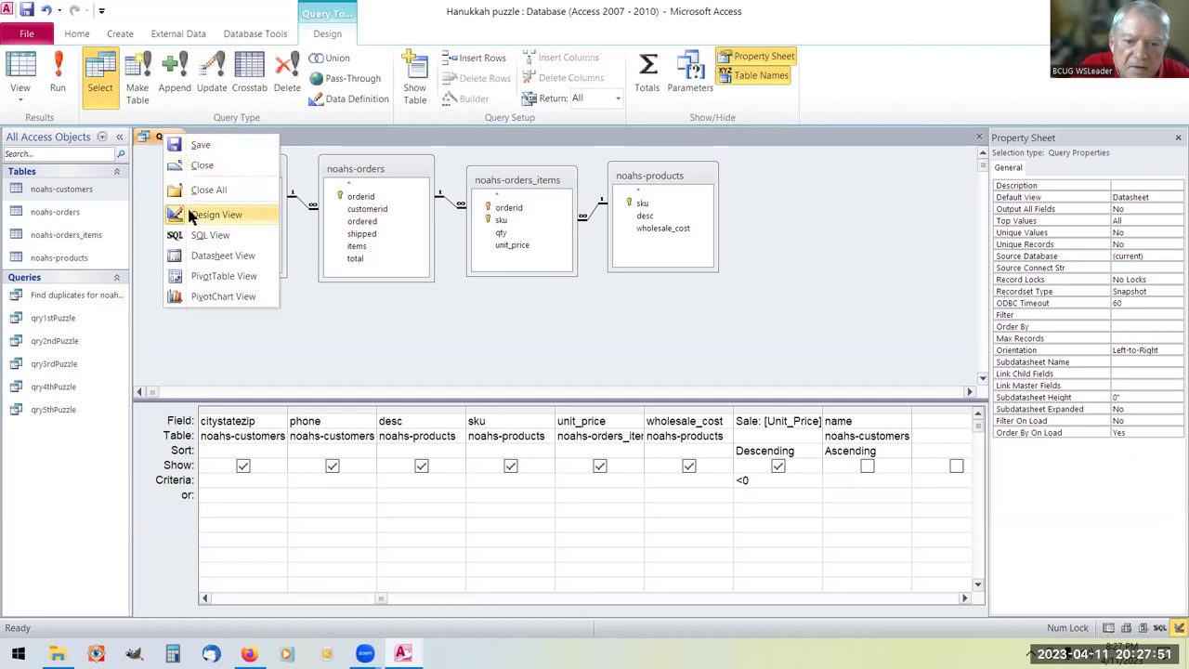
pyautogui.press('Escape')
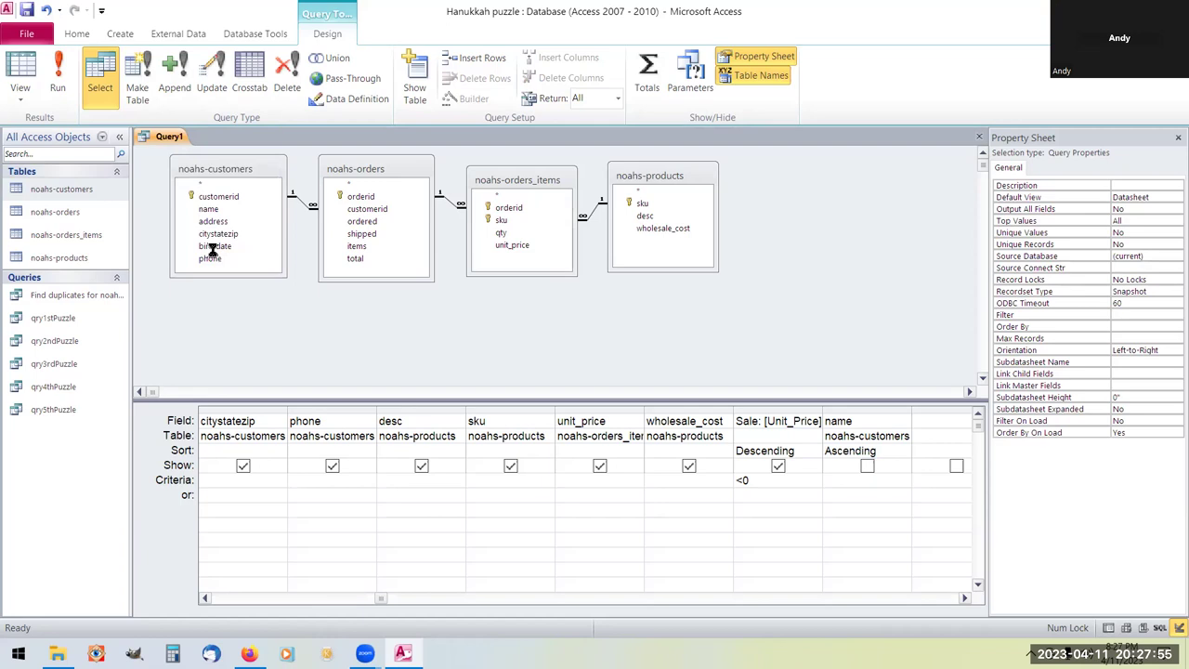
pyautogui.press('F5')
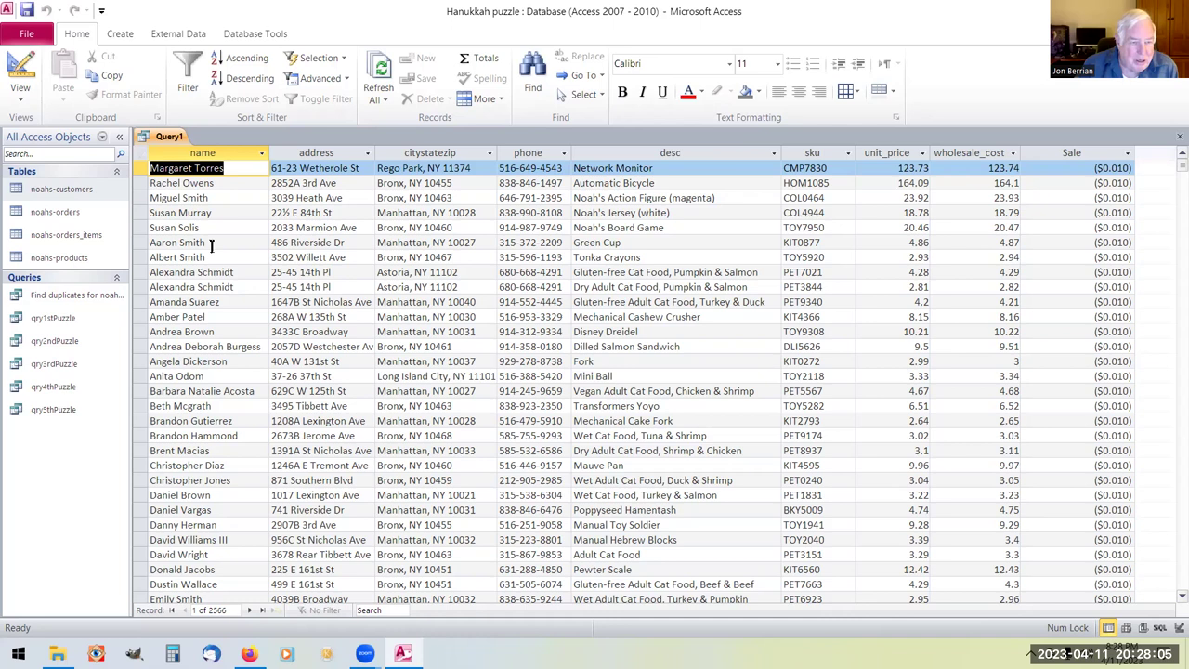
pyautogui.scroll(-20, 213, 245)
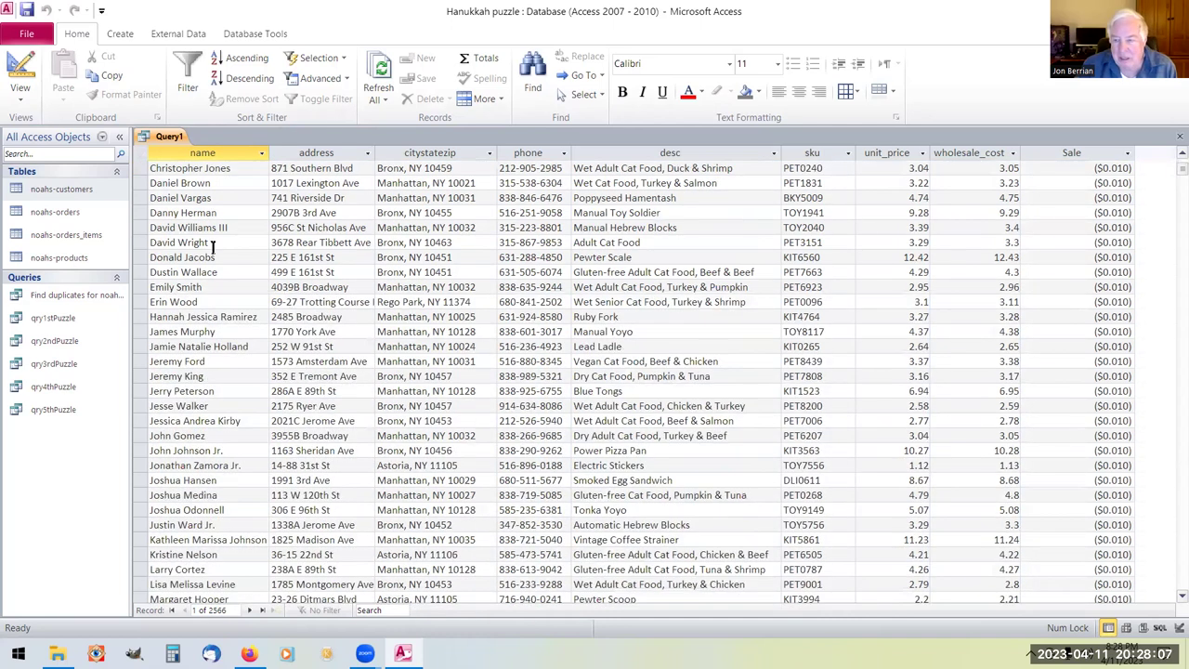
pyautogui.scroll(-15, 212, 245)
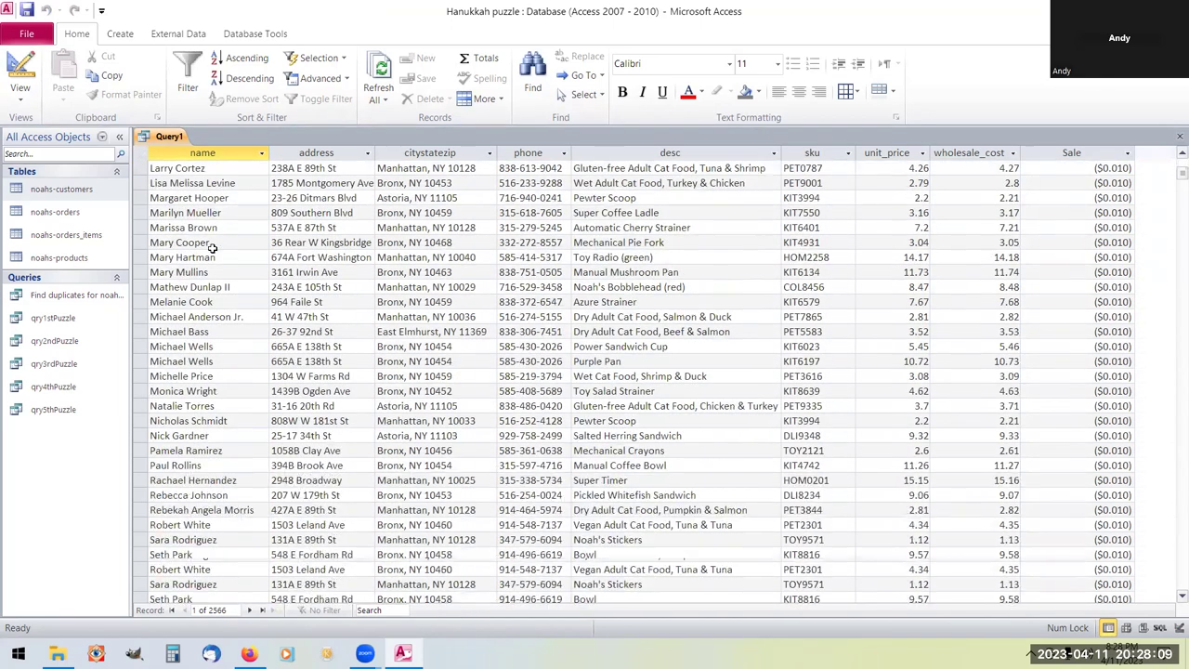
pyautogui.scroll(-15, 210, 244)
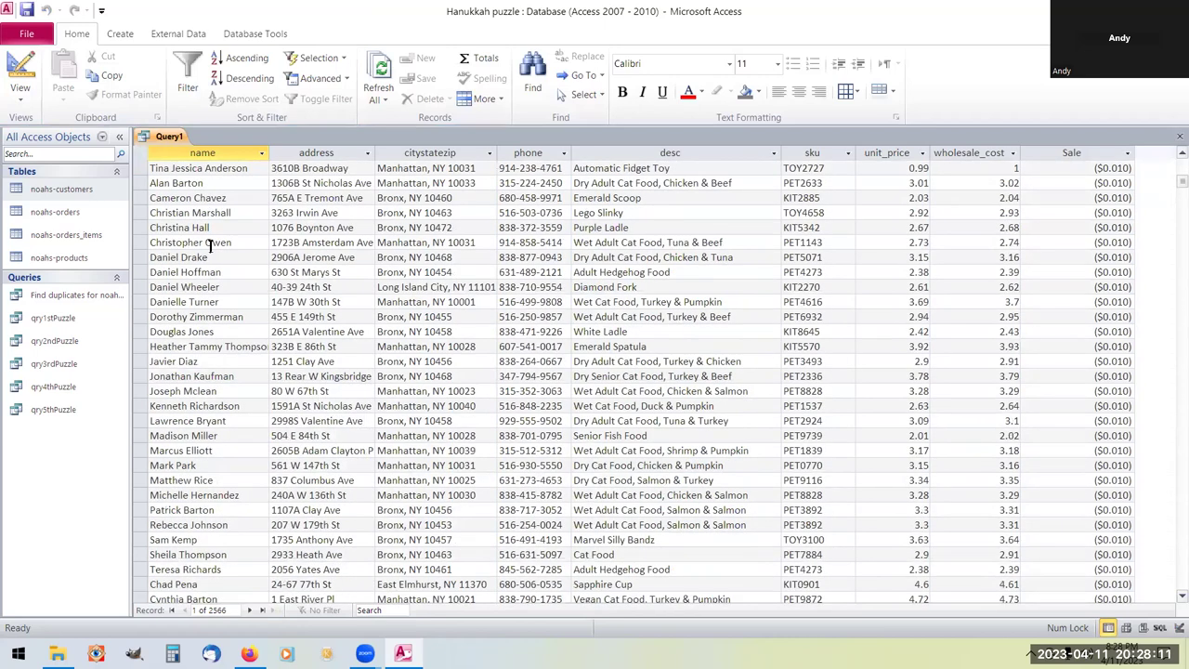
pyautogui.scroll(-15, 210, 249)
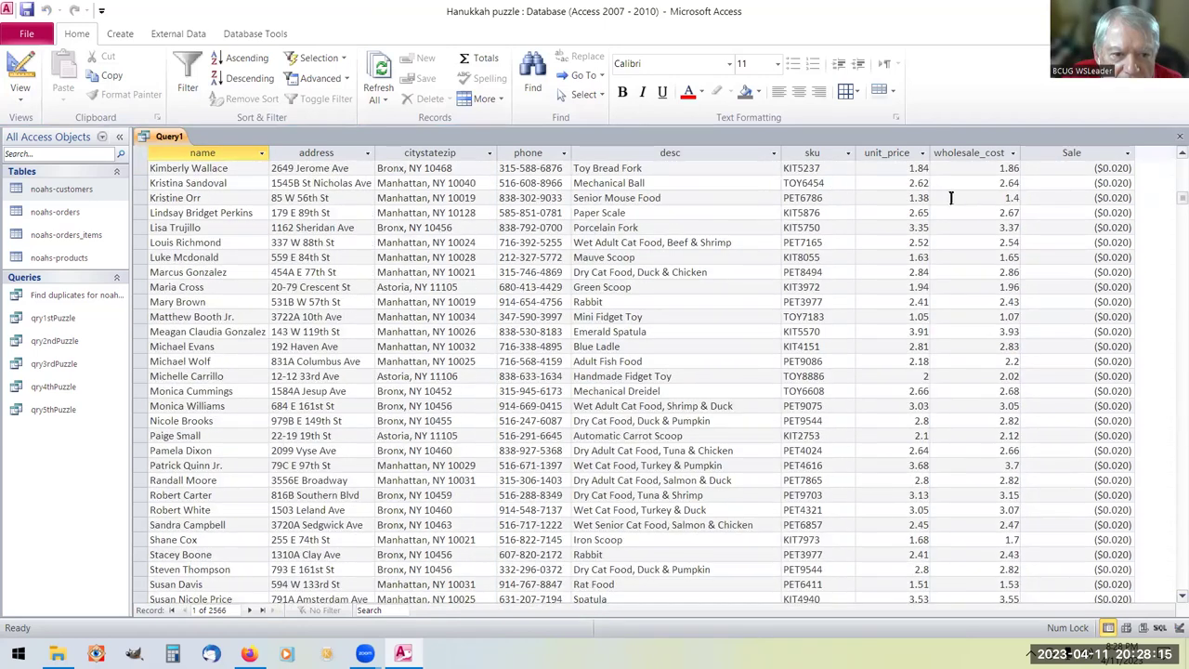
# Change the Sale field's sort to Ascending in the query design and show the results as a datasheet.
pyautogui.rightClick(159, 138)
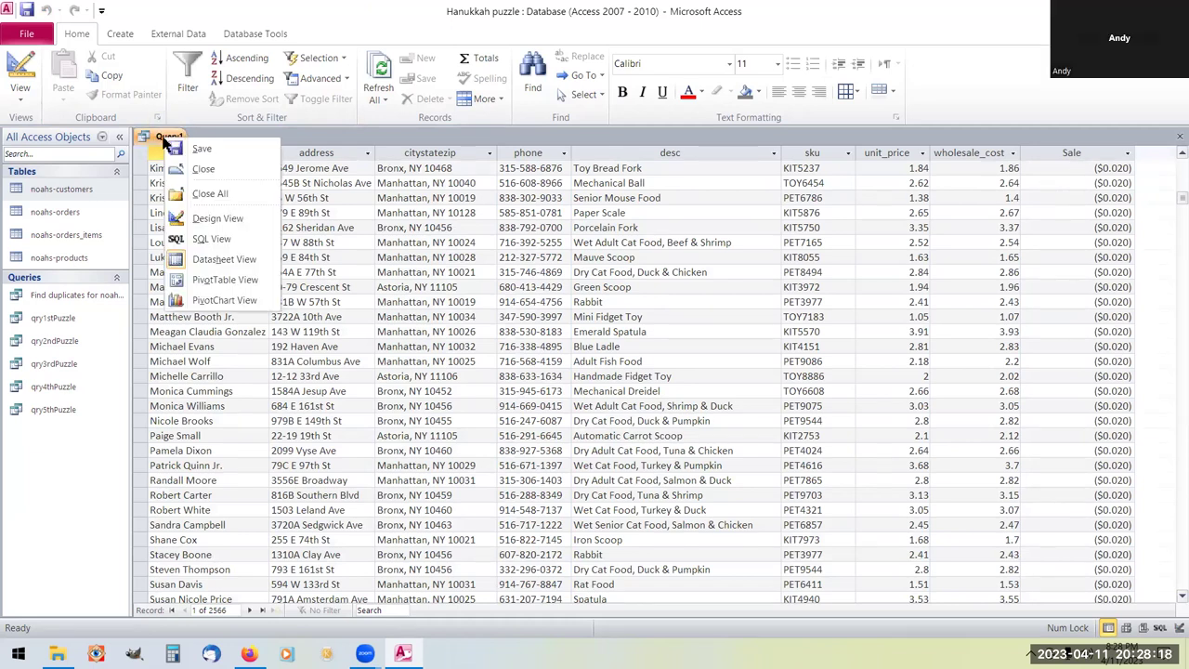
pyautogui.click(254, 210)
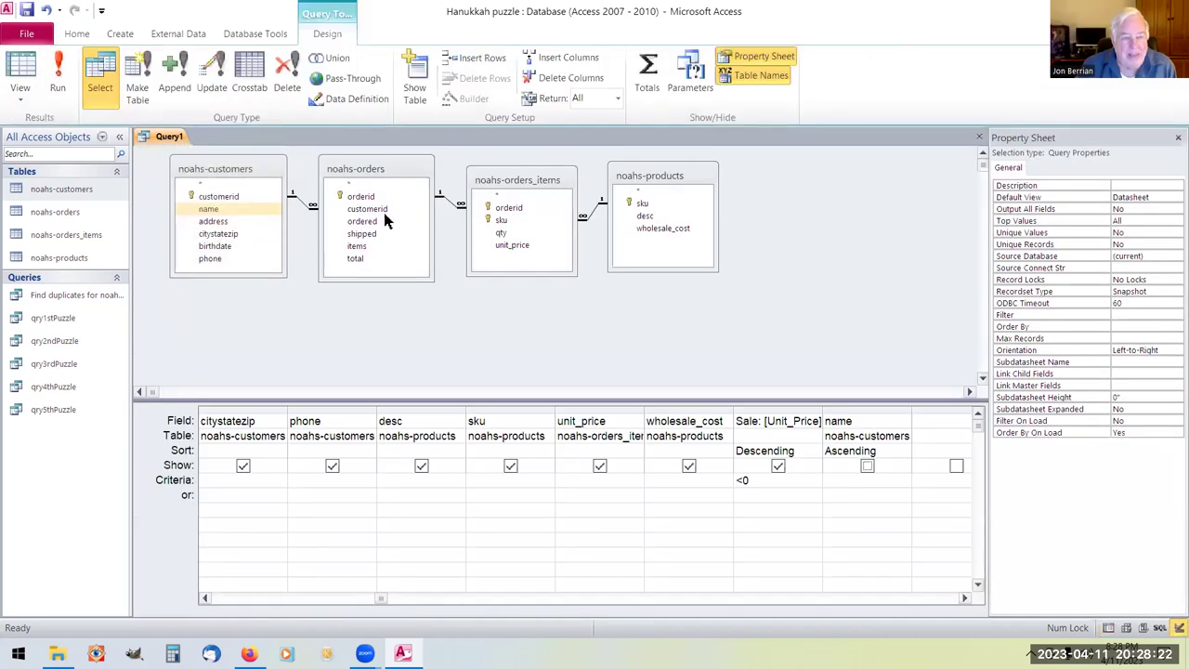
pyautogui.click(815, 451)
pyautogui.click(762, 465)
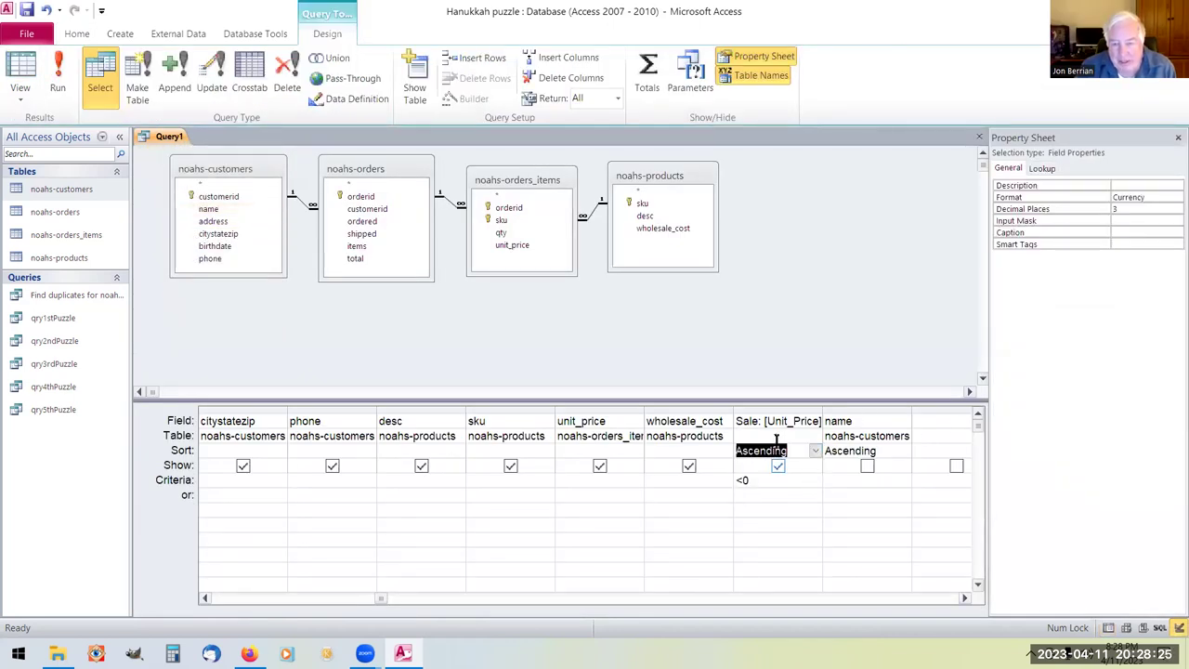
pyautogui.rightClick(144, 144)
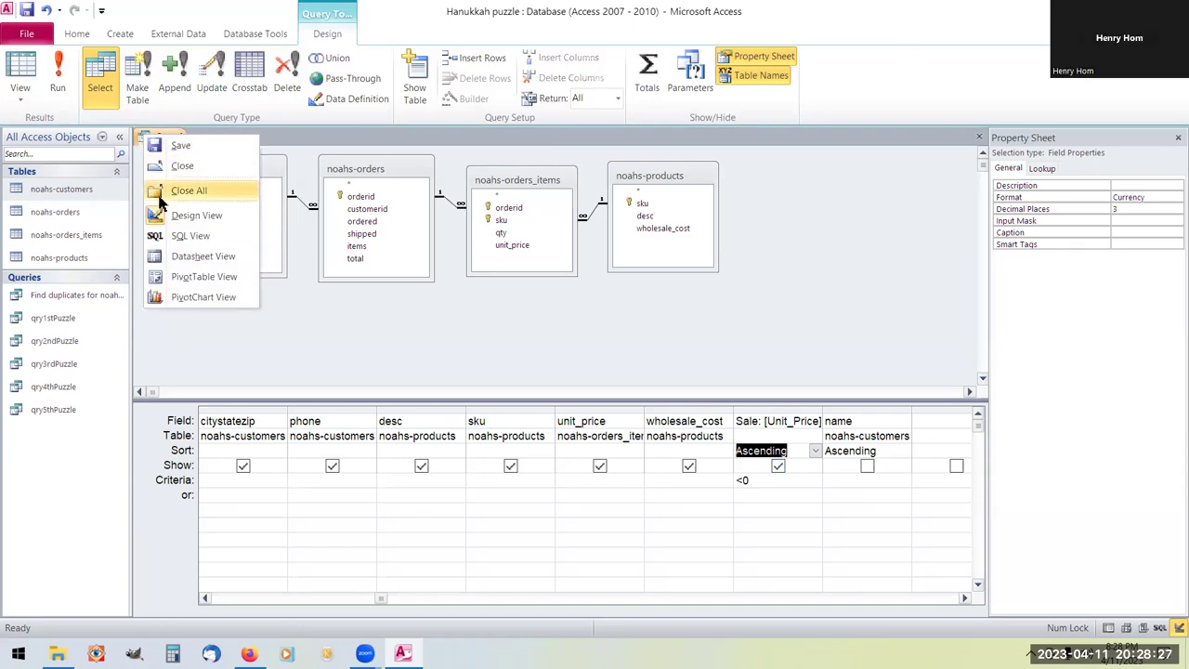
pyautogui.click(182, 257)
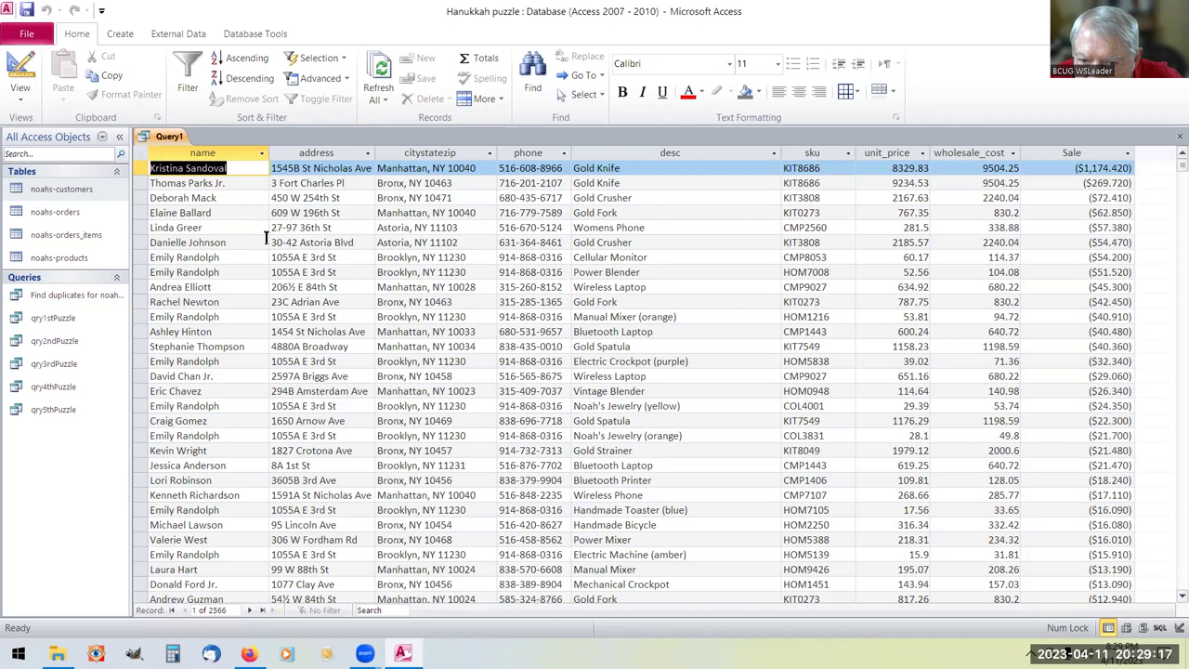
# Examine the largest below-cost sales for a customer who appears repeatedly, and select that customer's first row.
pyautogui.scroll(-5, 248, 346)
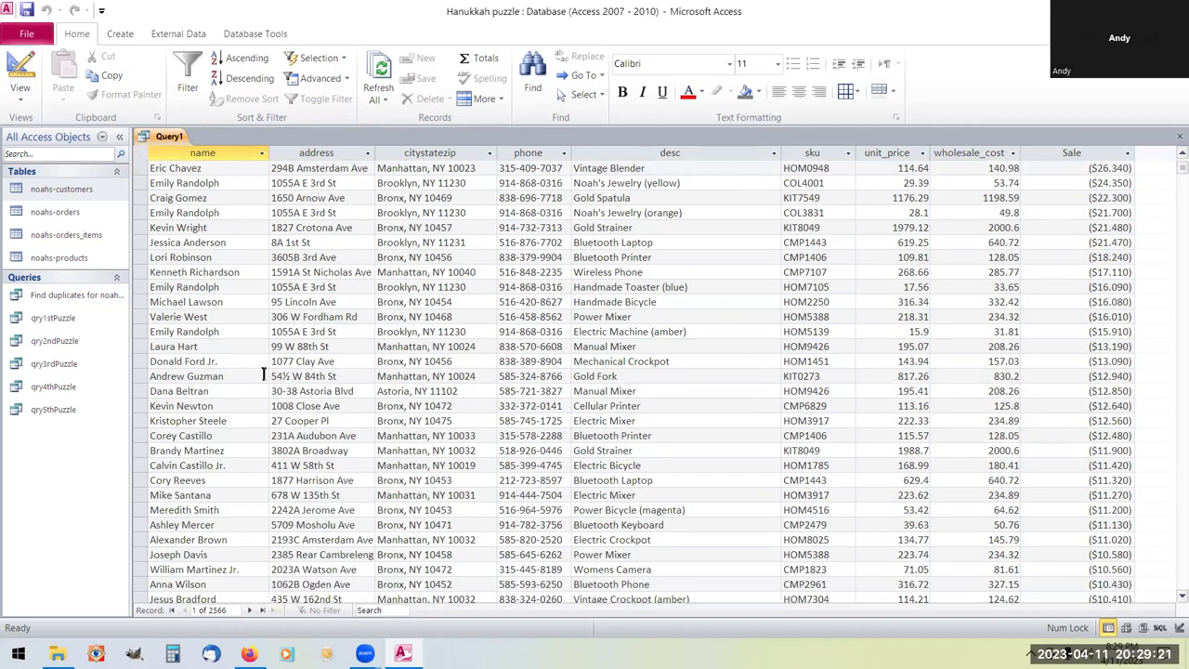
pyautogui.scroll(-3, 263, 374)
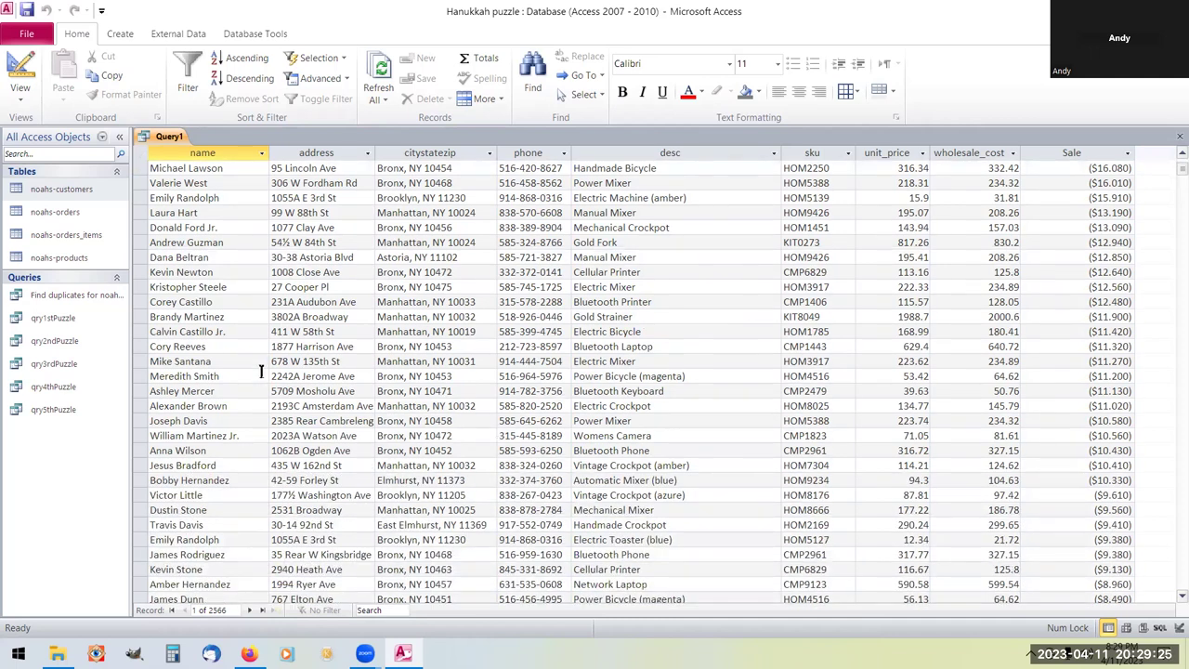
pyautogui.scroll(-3, 260, 372)
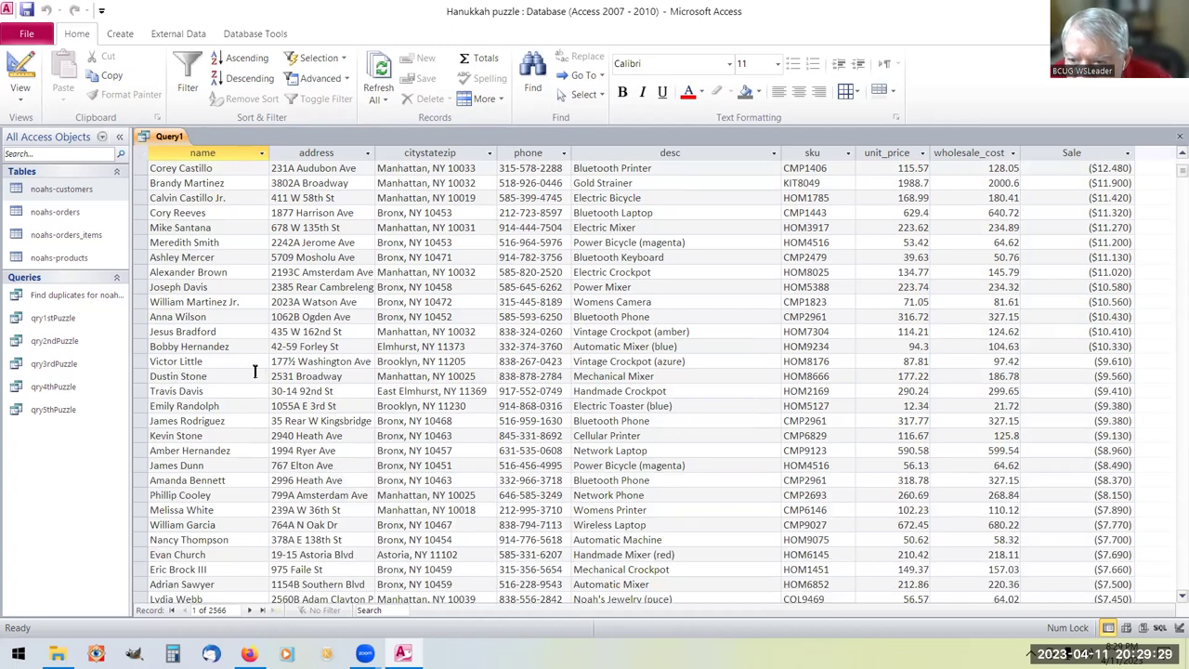
pyautogui.scroll(10, 255, 371)
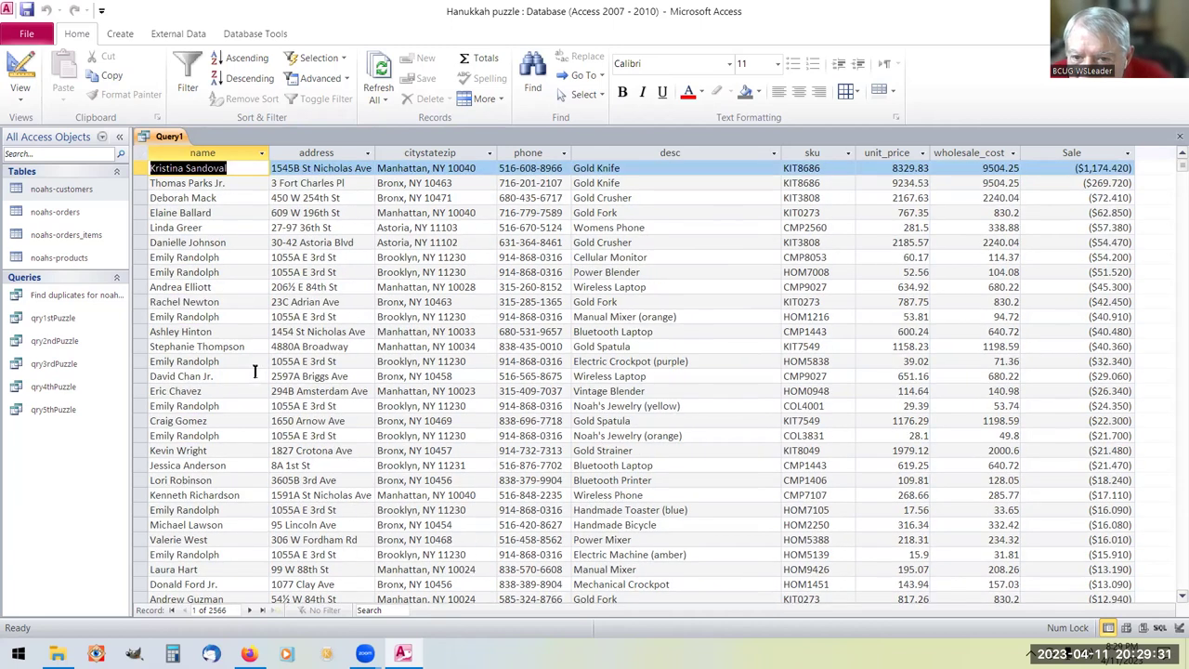
pyautogui.click(238, 261)
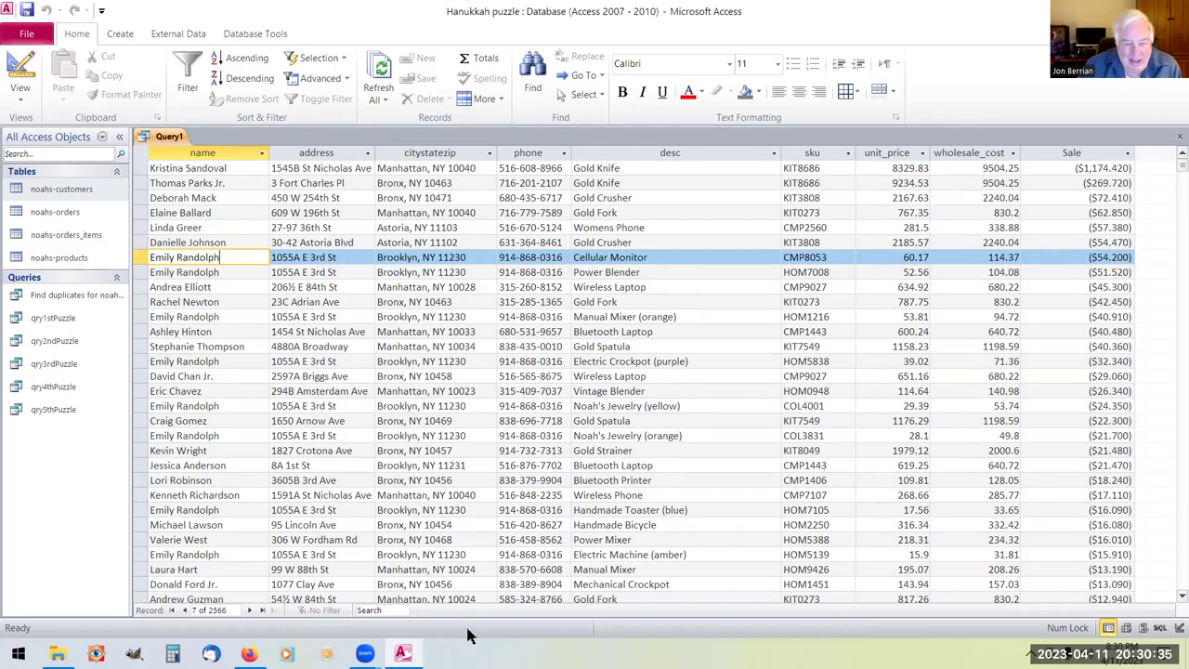
# Save the query as qry6thPuzzle and close it.
pyautogui.rightClick(170, 136)
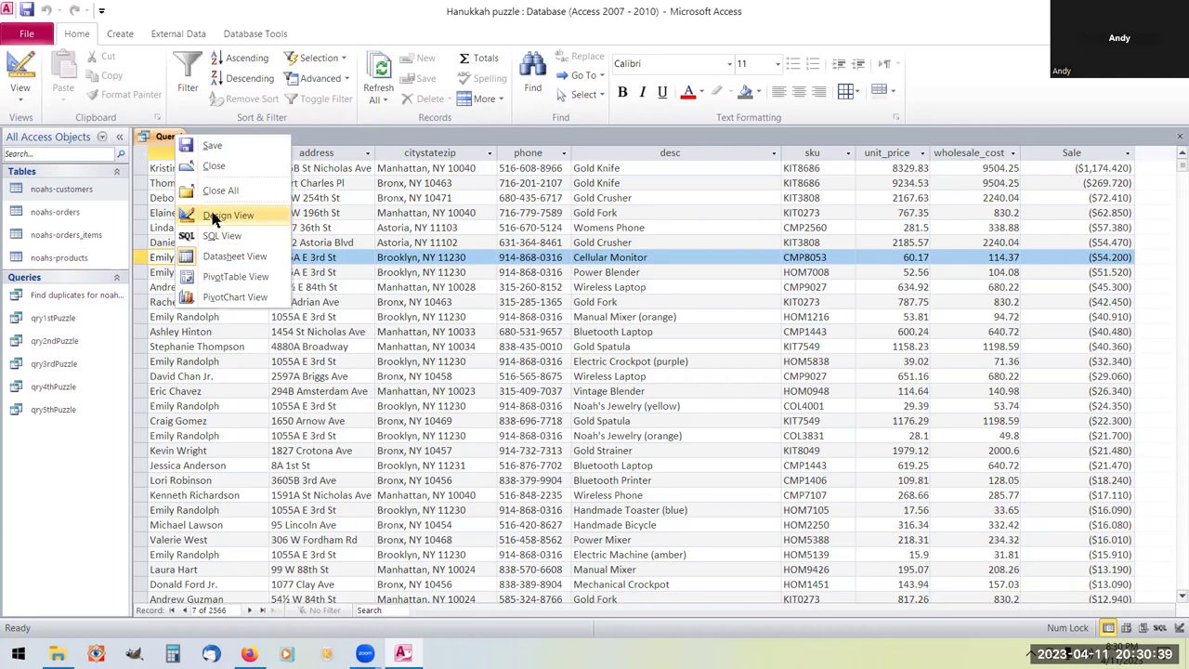
pyautogui.click(166, 139)
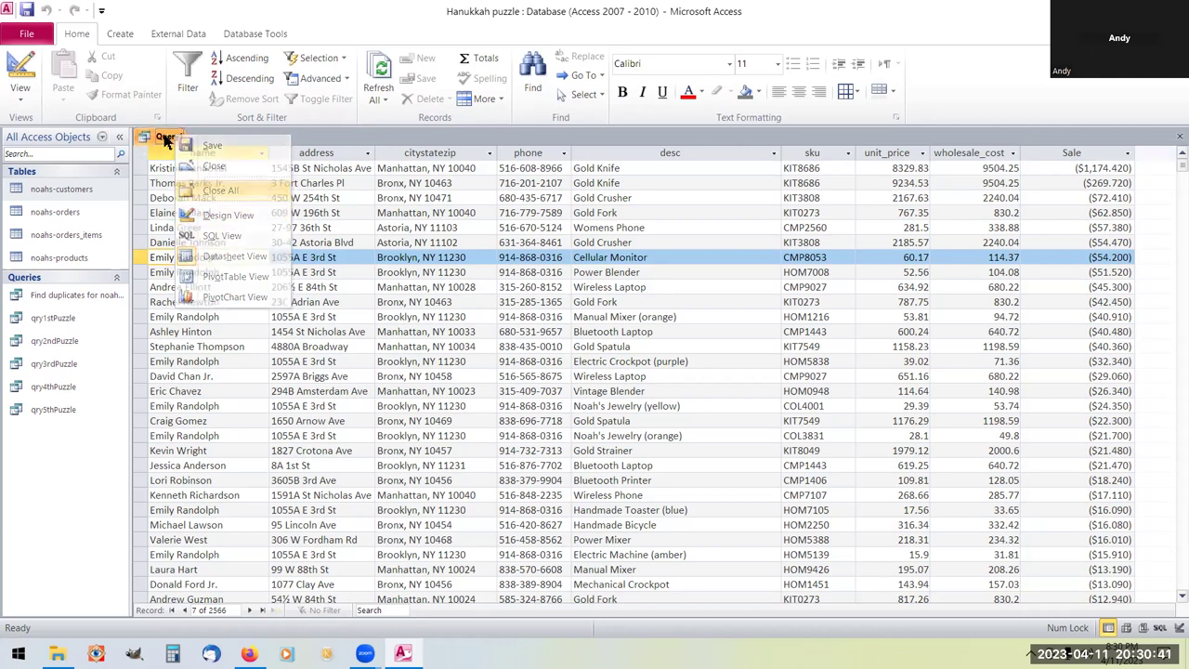
pyautogui.rightClick(166, 137)
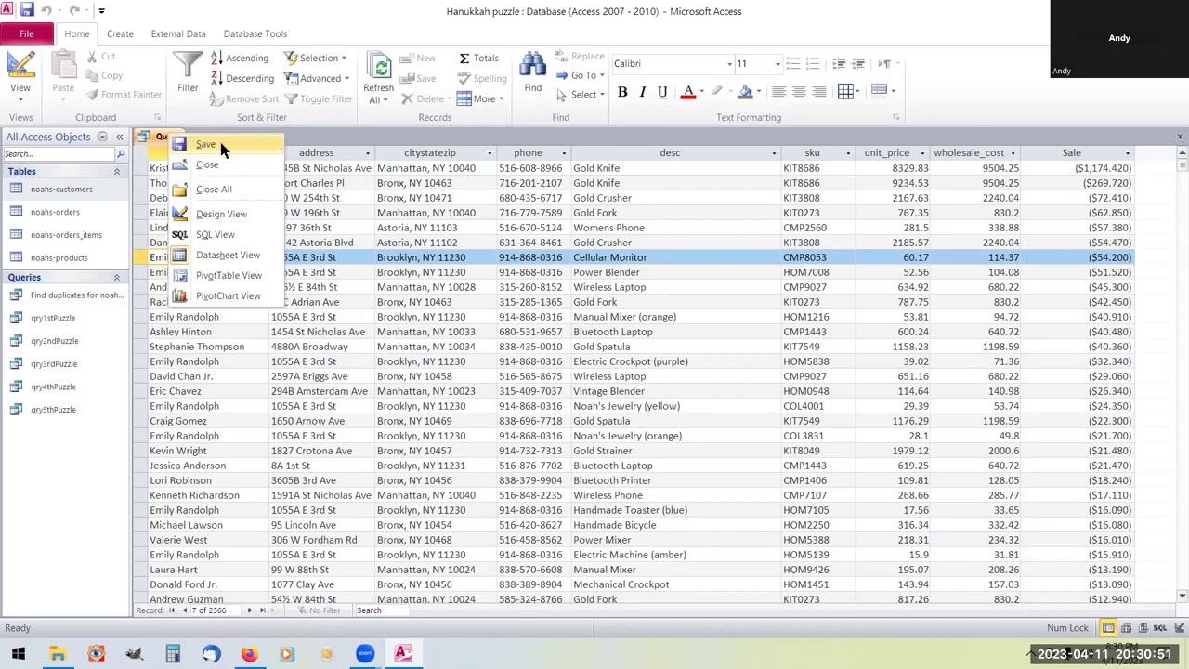
pyautogui.click(212, 145)
pyautogui.write('qry6thPuzzle')
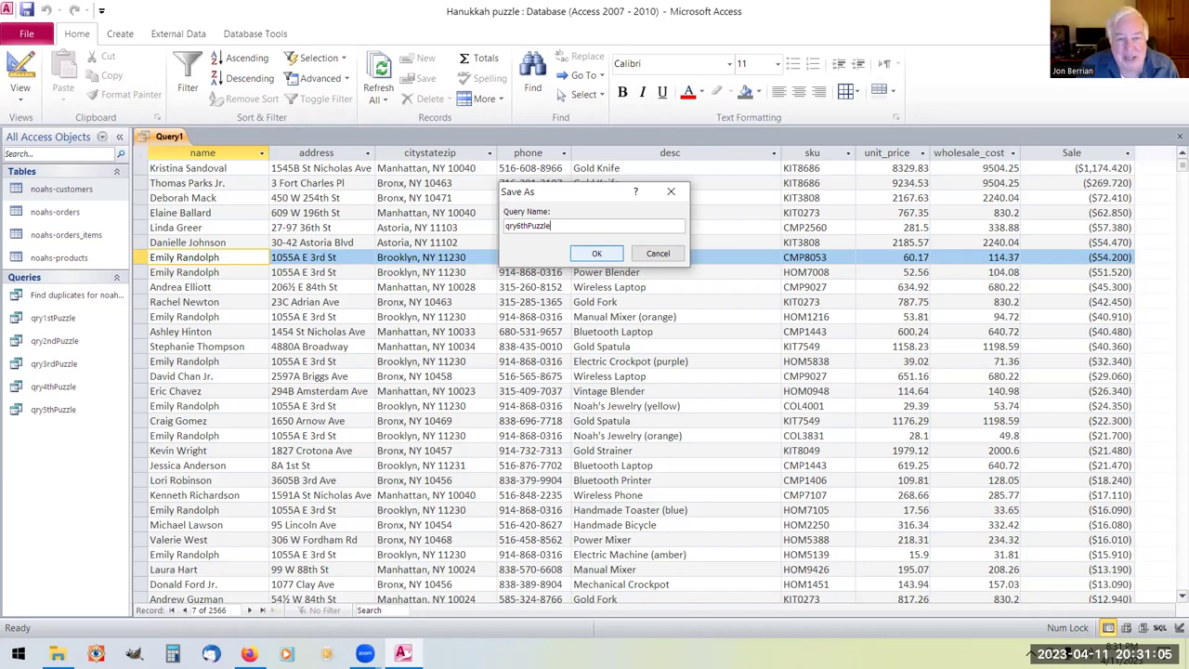
pyautogui.click(597, 253)
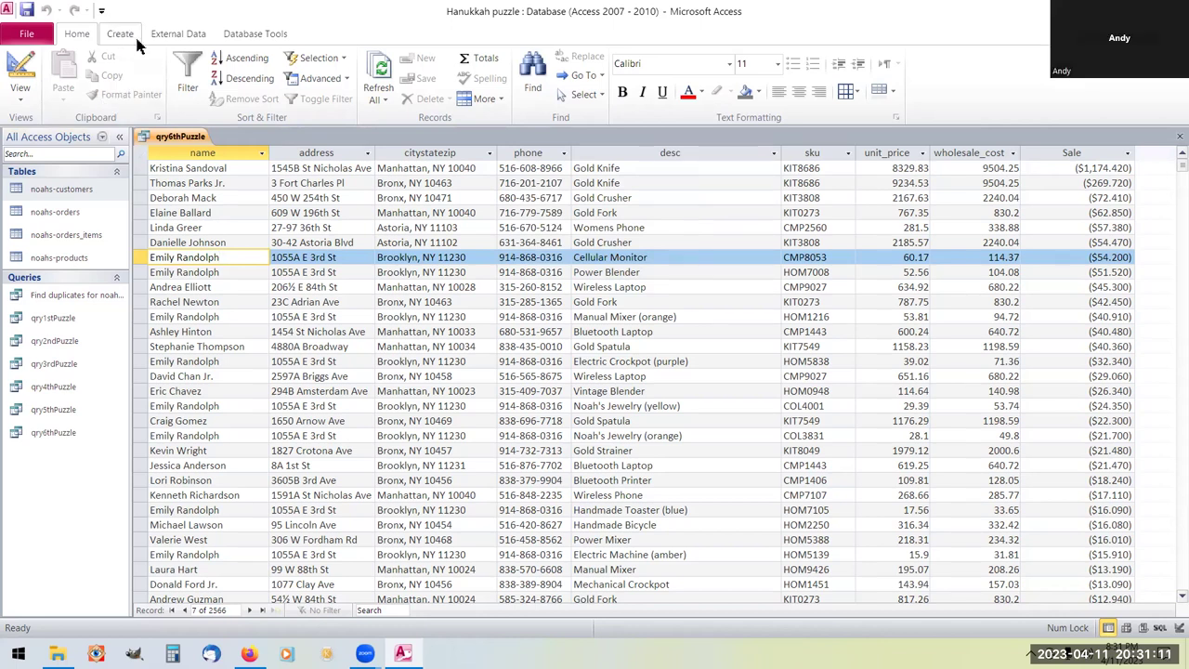
pyautogui.rightClick(186, 137)
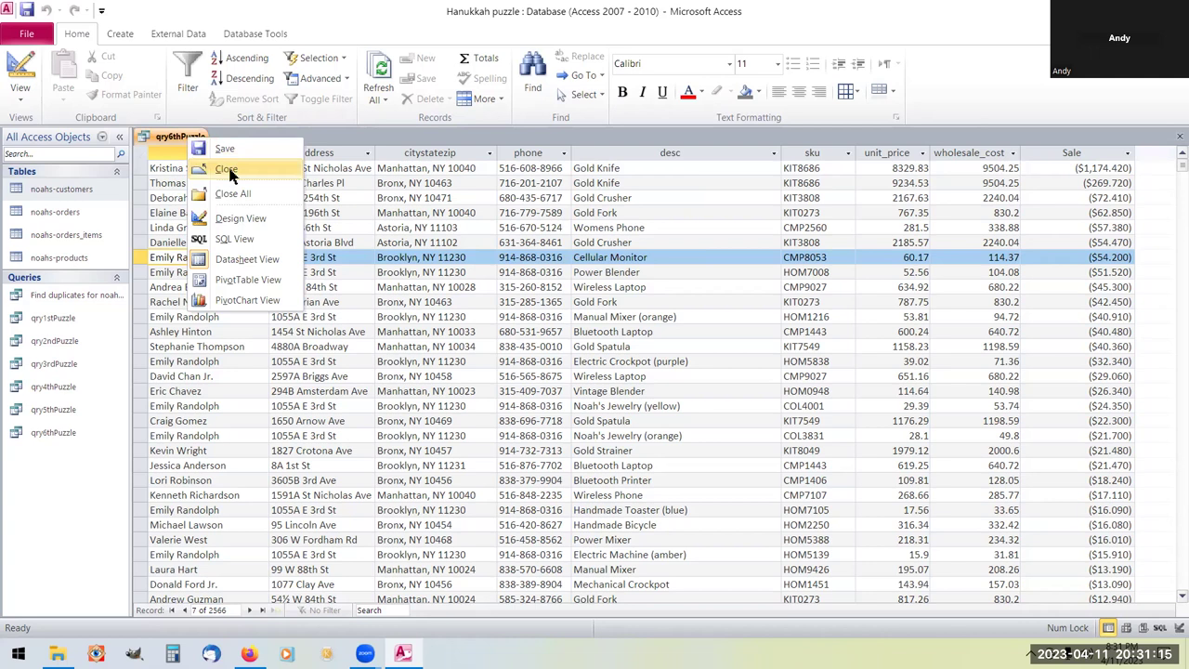
pyautogui.click(228, 170)
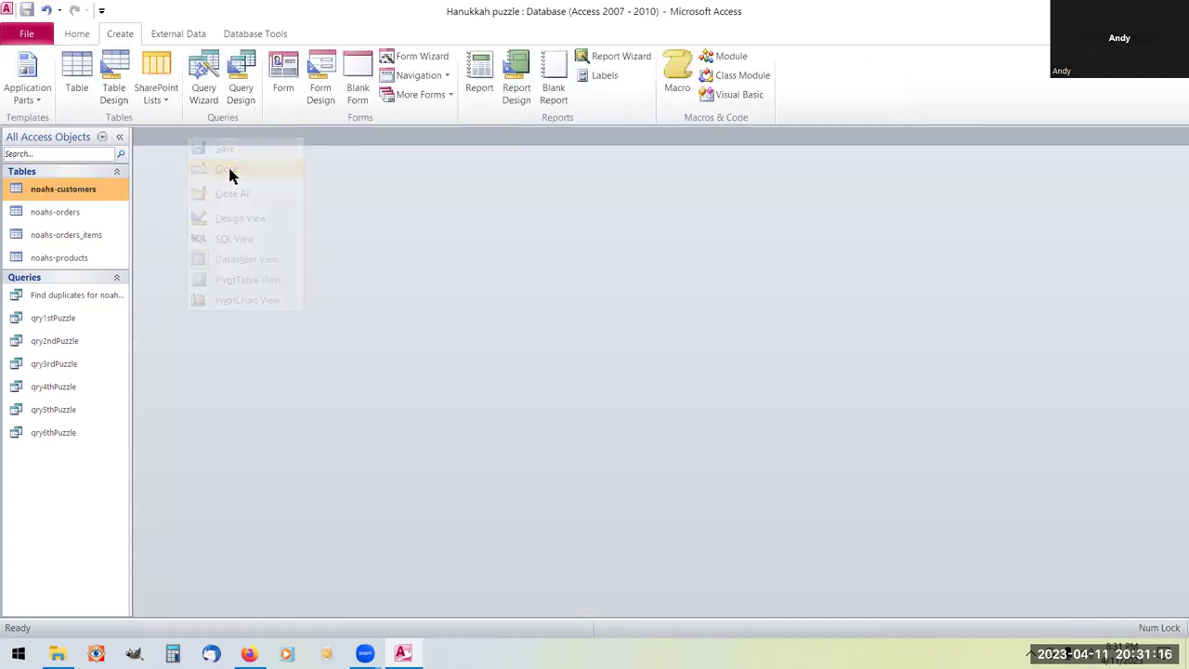
pyautogui.rightClick(239, 78)
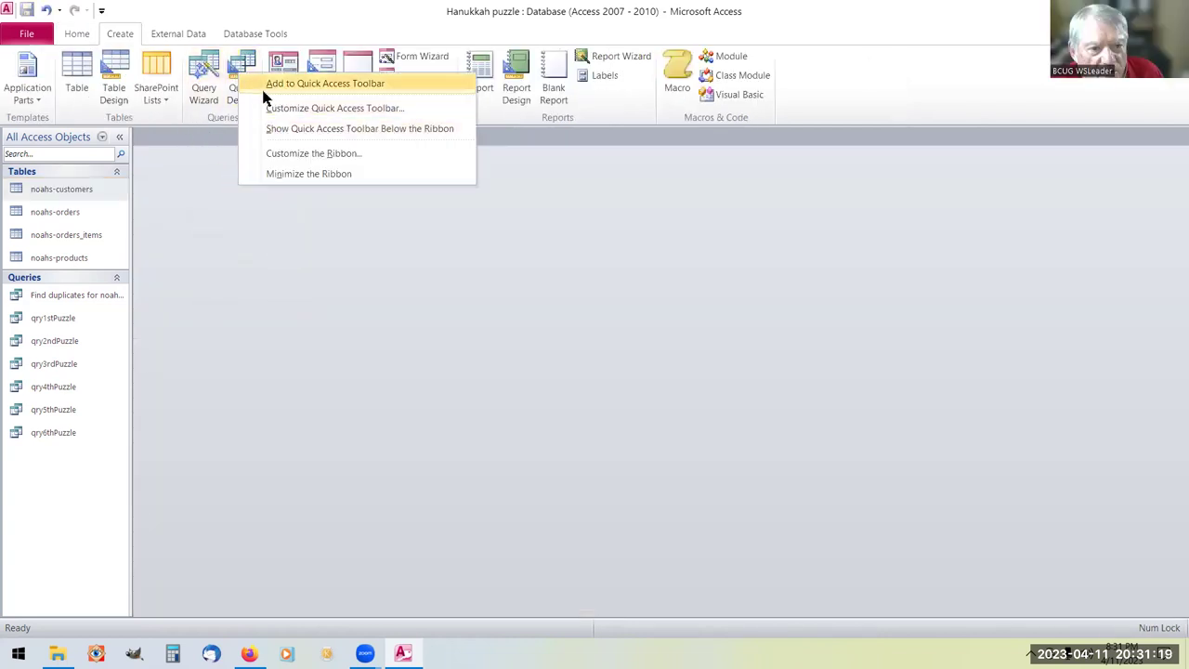
pyautogui.rightClick(247, 58)
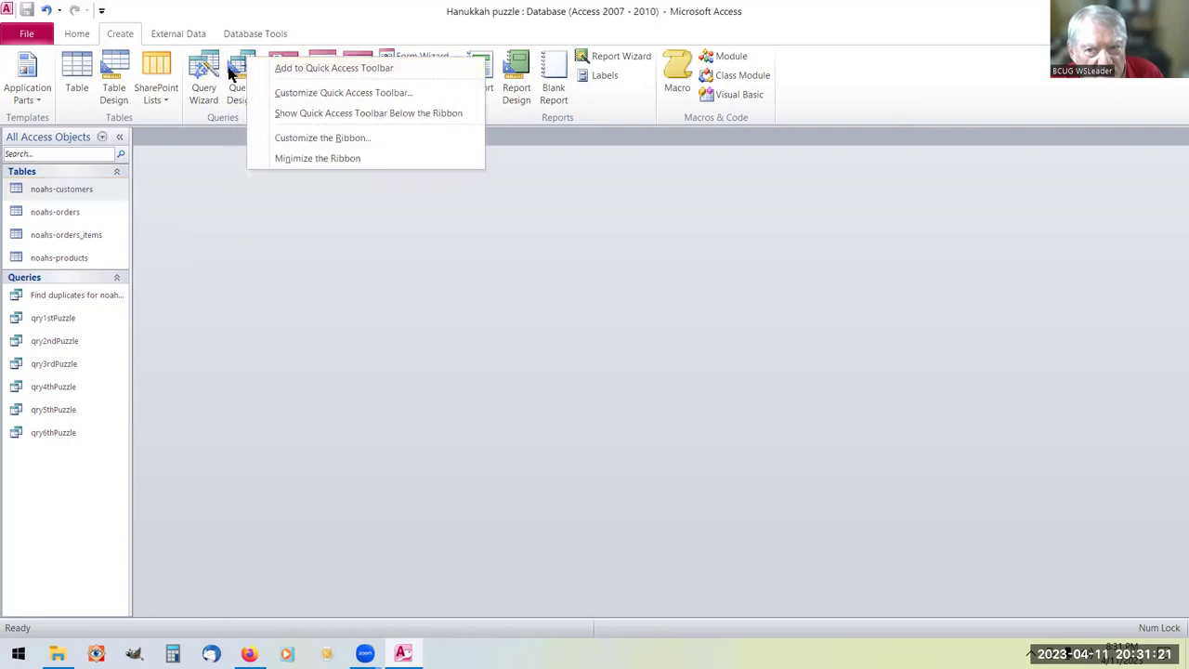
pyautogui.rightClick(229, 73)
pyautogui.click(220, 152)
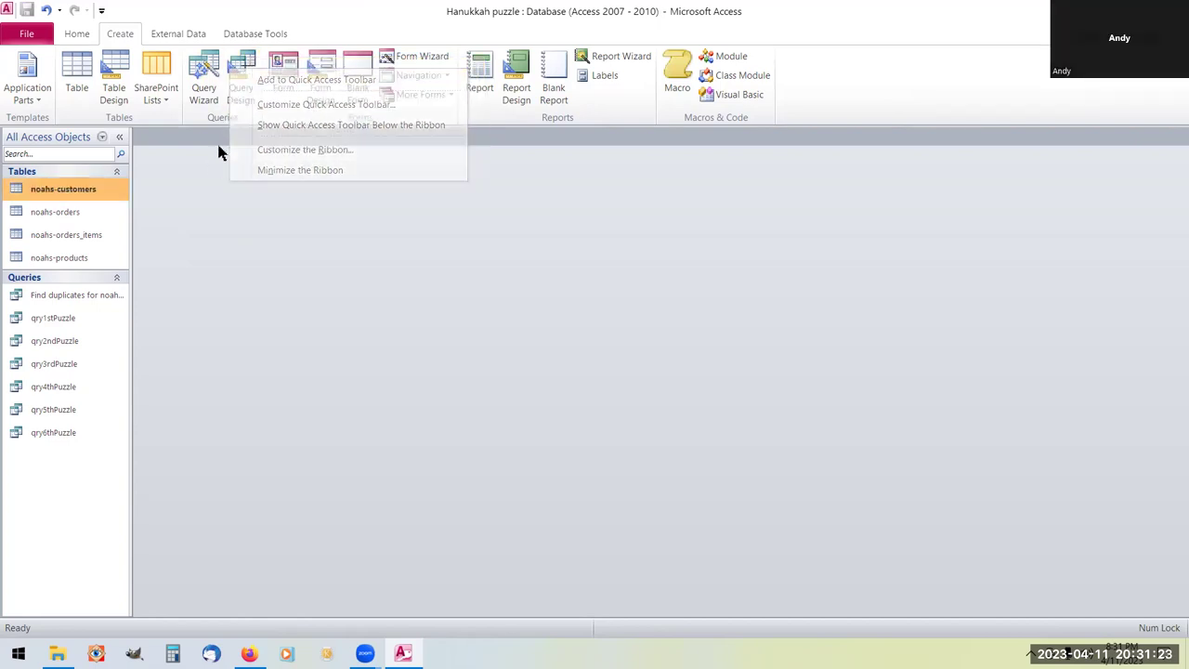
# Create a new query in design view and add the qry5thPuzzle query as its source.
pyautogui.click(239, 93)
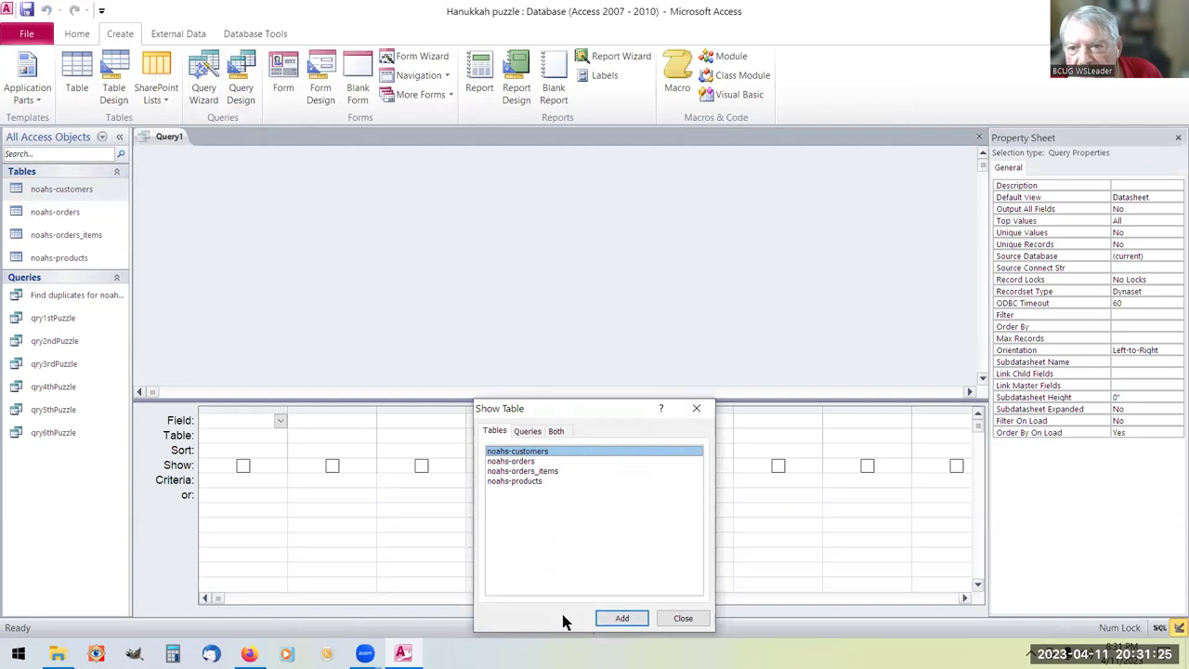
pyautogui.click(528, 432)
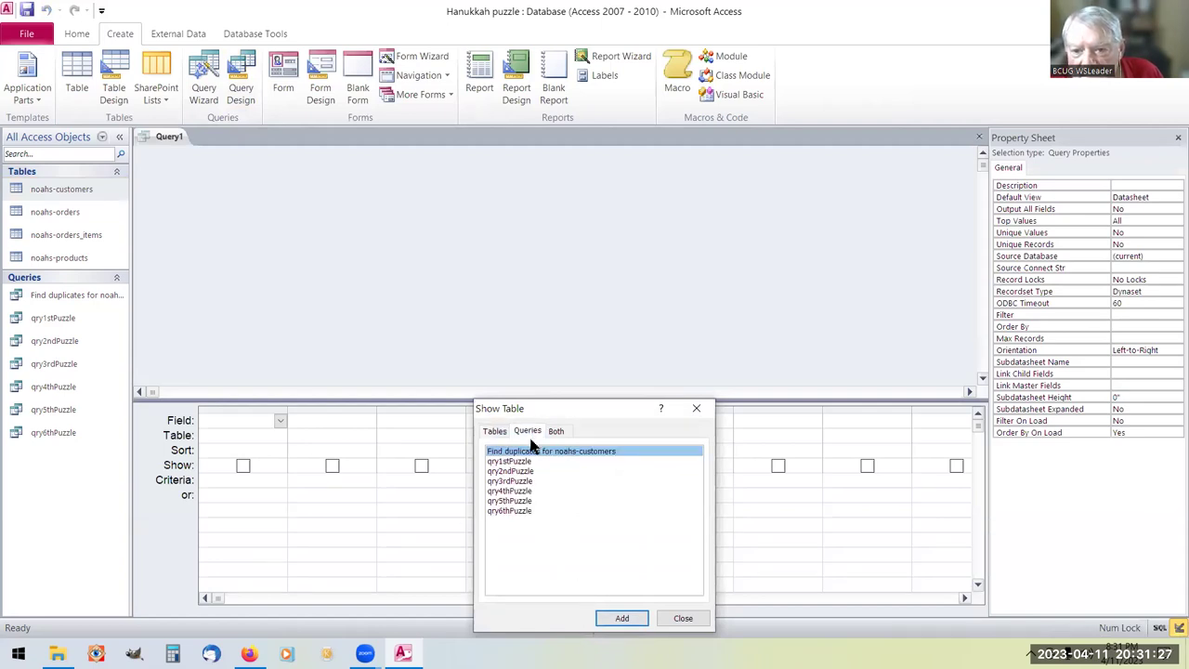
pyautogui.doubleClick(518, 503)
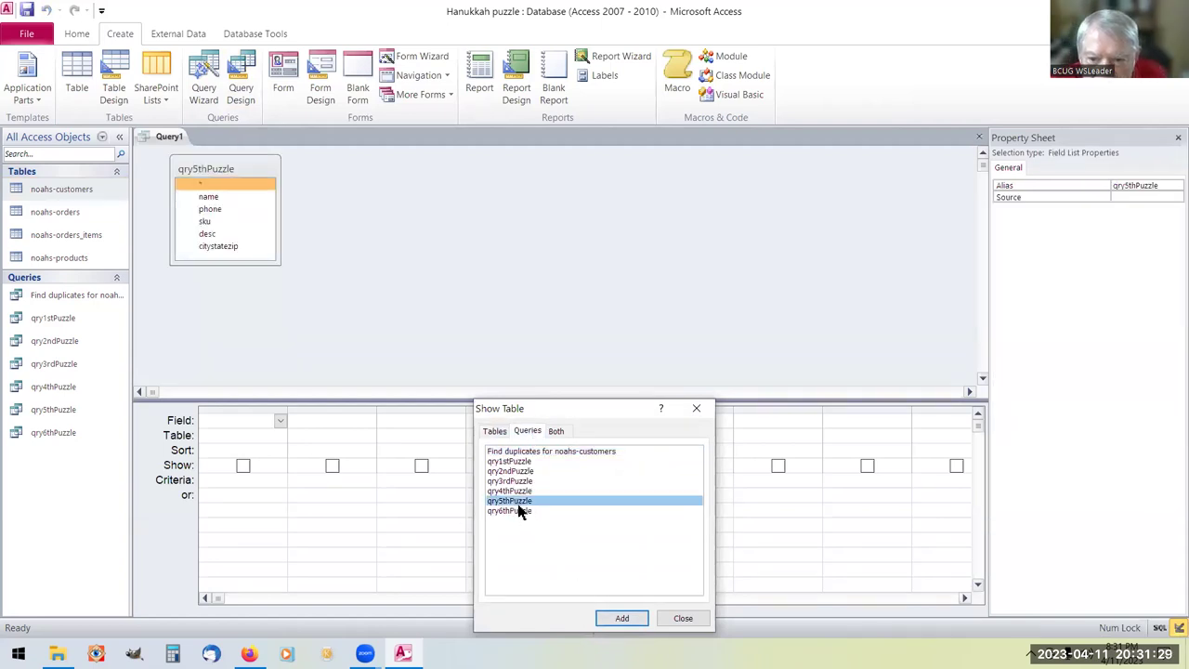
pyautogui.click(683, 619)
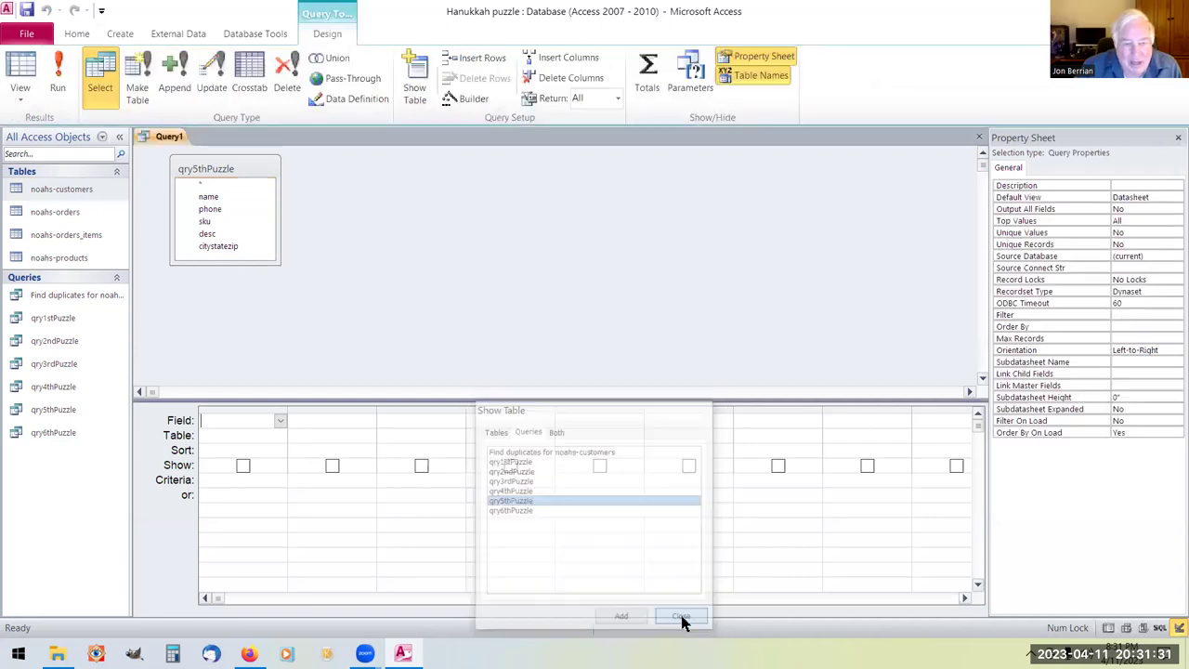
# Remove the qry5thPuzzle source from the query design and add the qry6thPuzzle query in its place.
pyautogui.click(228, 171)
pyautogui.rightClick(227, 171)
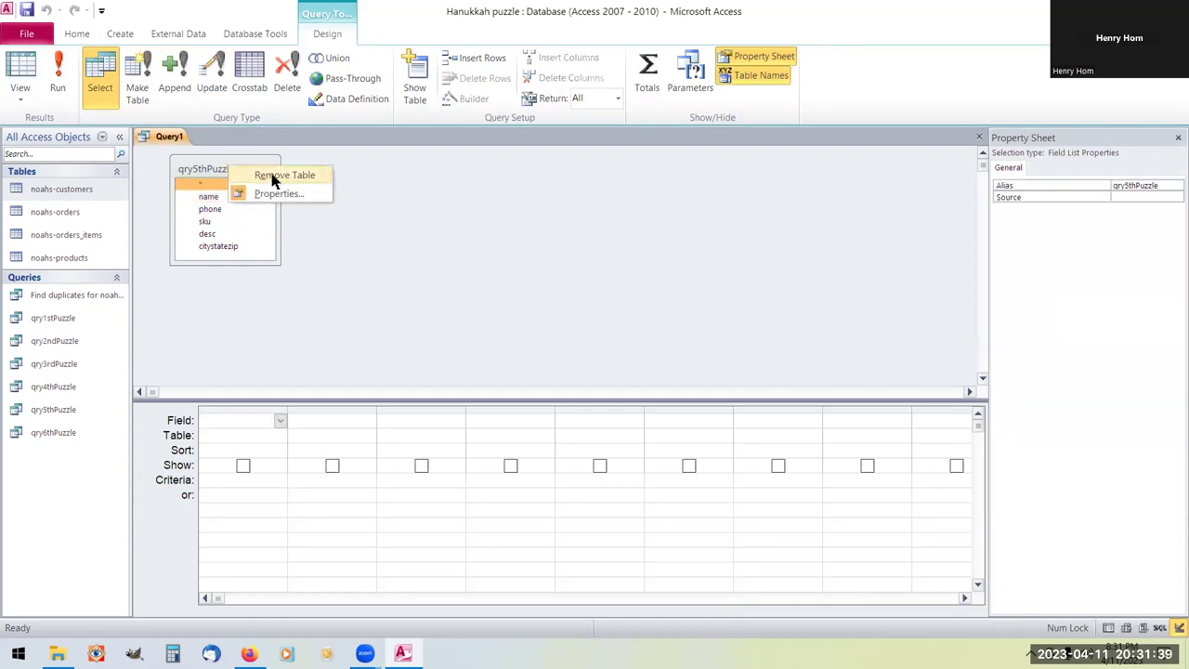
pyautogui.click(266, 175)
pyautogui.rightClick(325, 232)
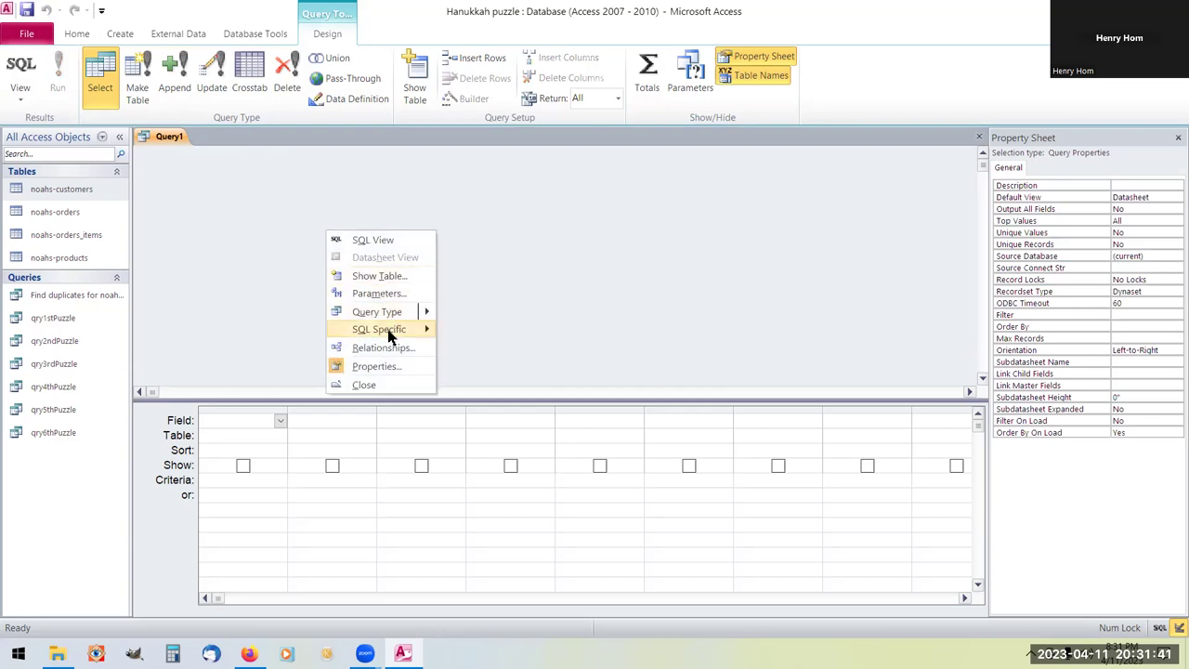
pyautogui.click(396, 277)
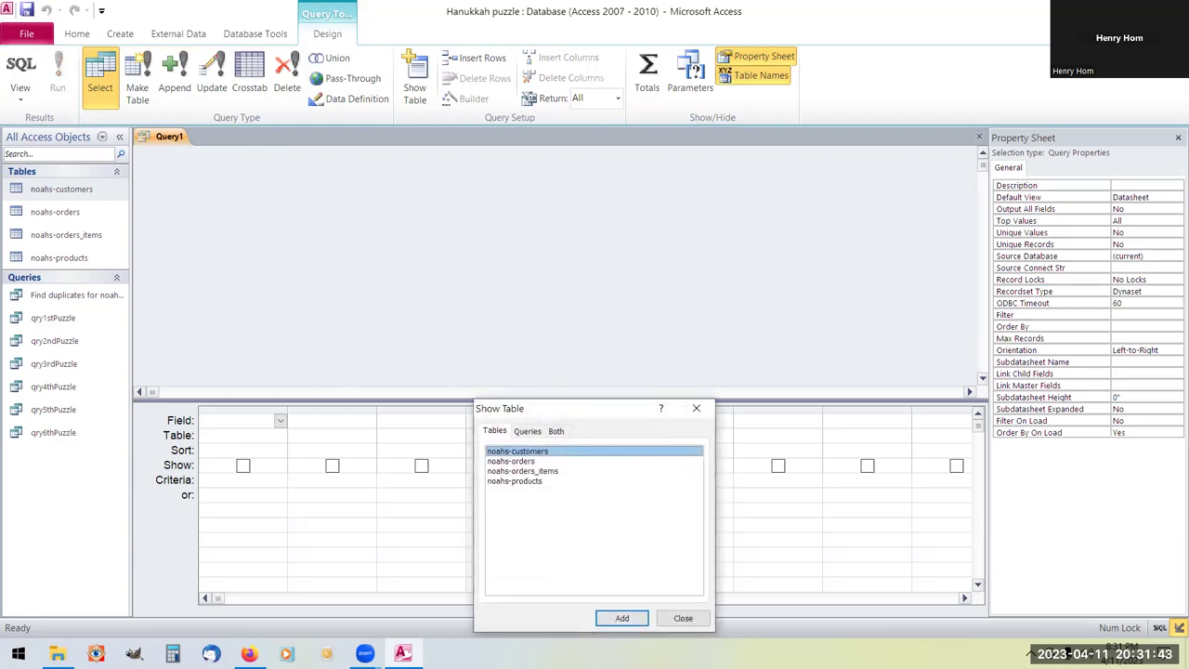
pyautogui.click(527, 432)
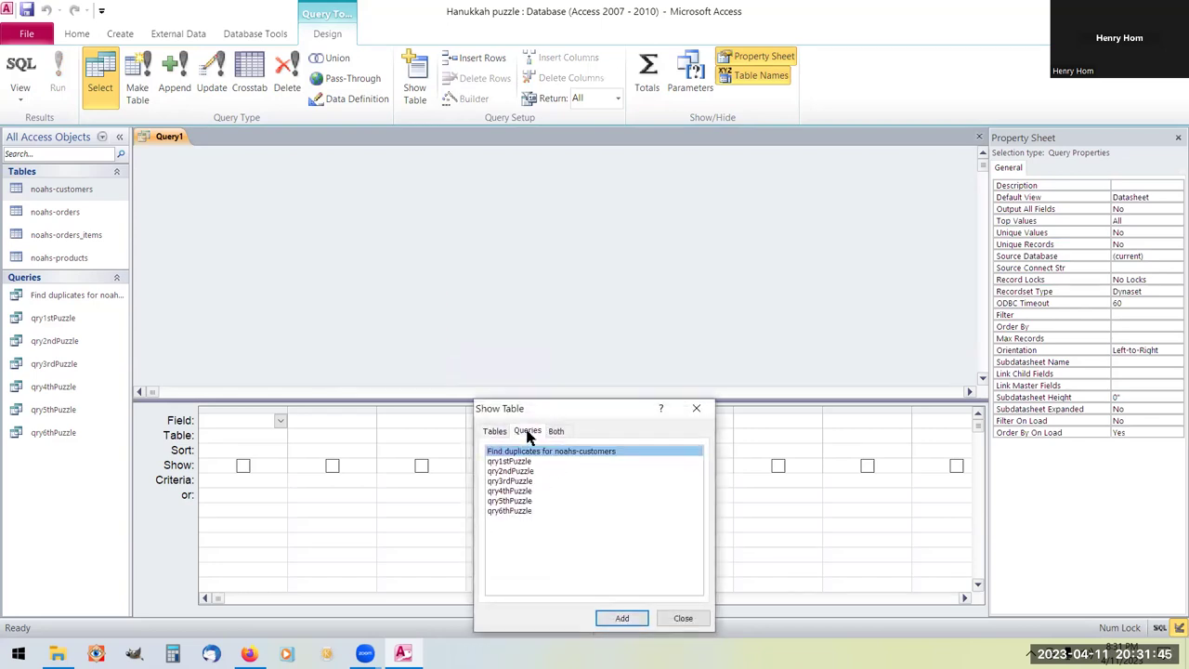
pyautogui.click(513, 513)
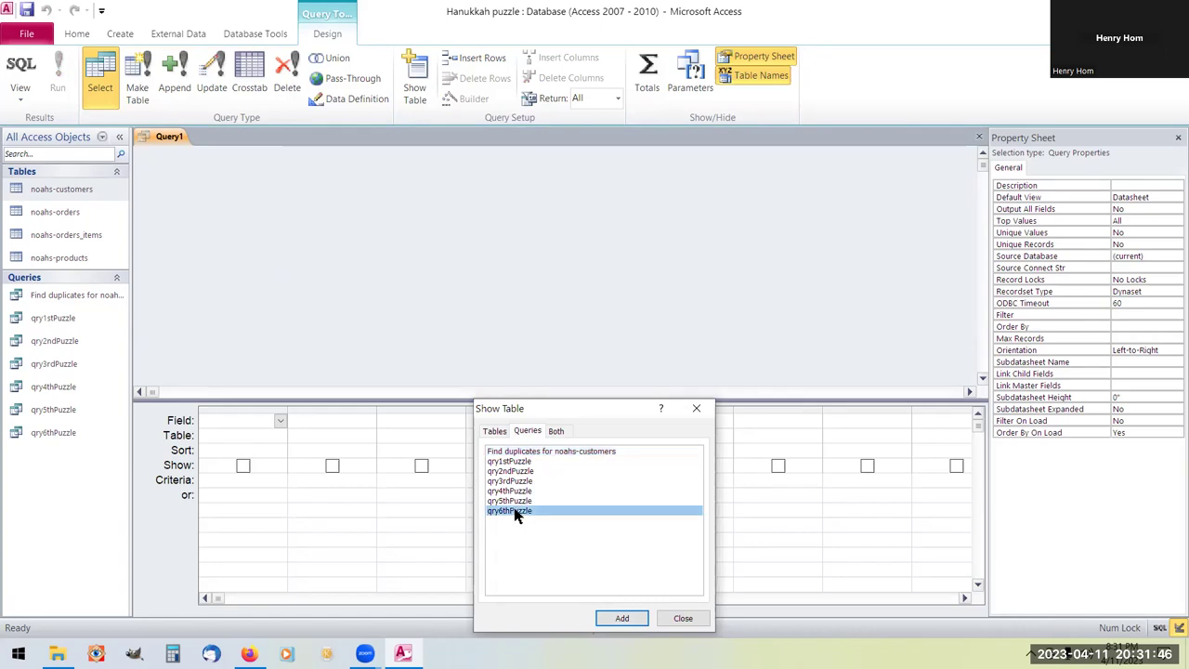
pyautogui.click(621, 618)
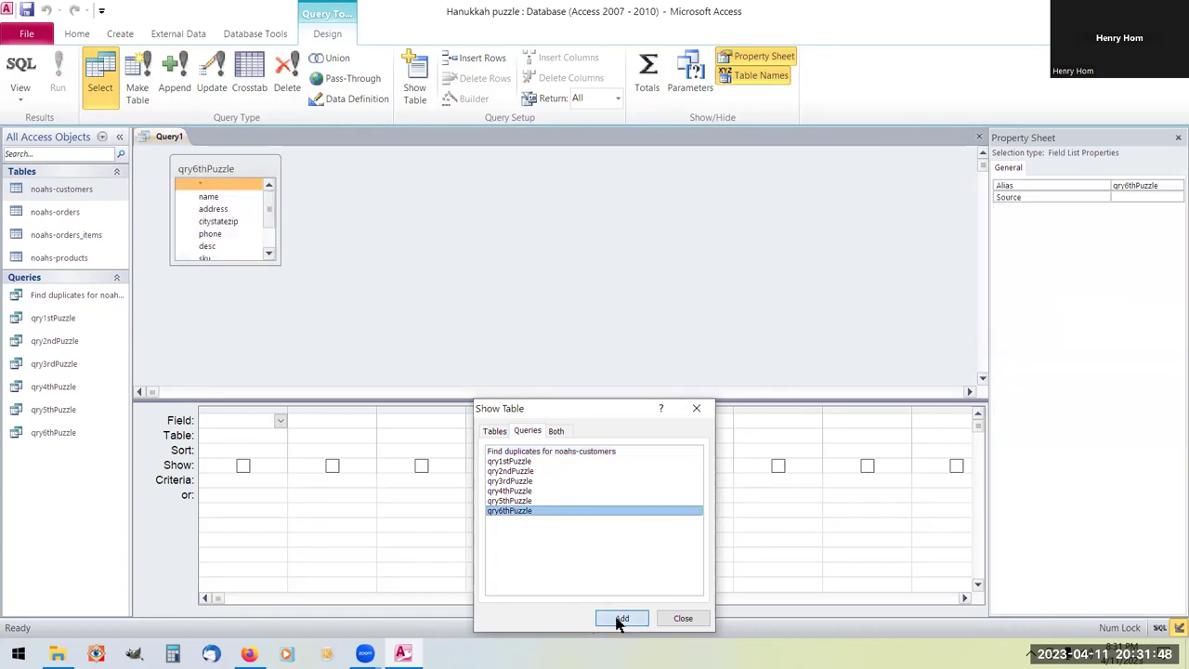
pyautogui.click(683, 618)
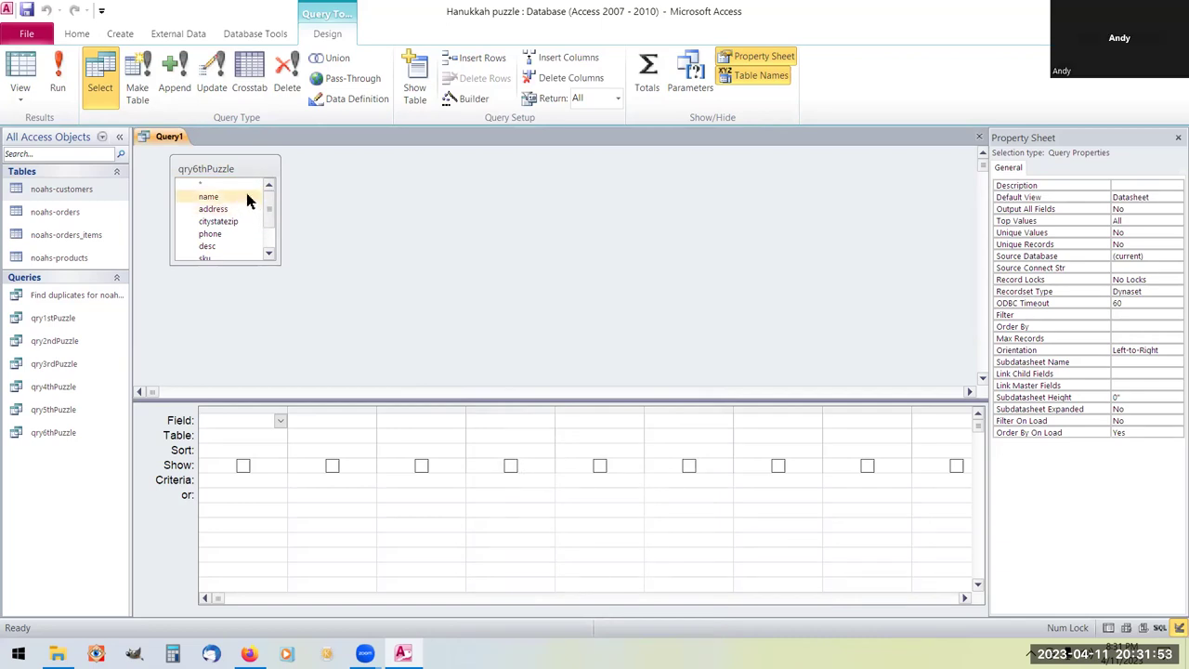
# Add the name field to the query twice, turn on Totals, and set the second name column to Count.
pyautogui.doubleClick(248, 198)
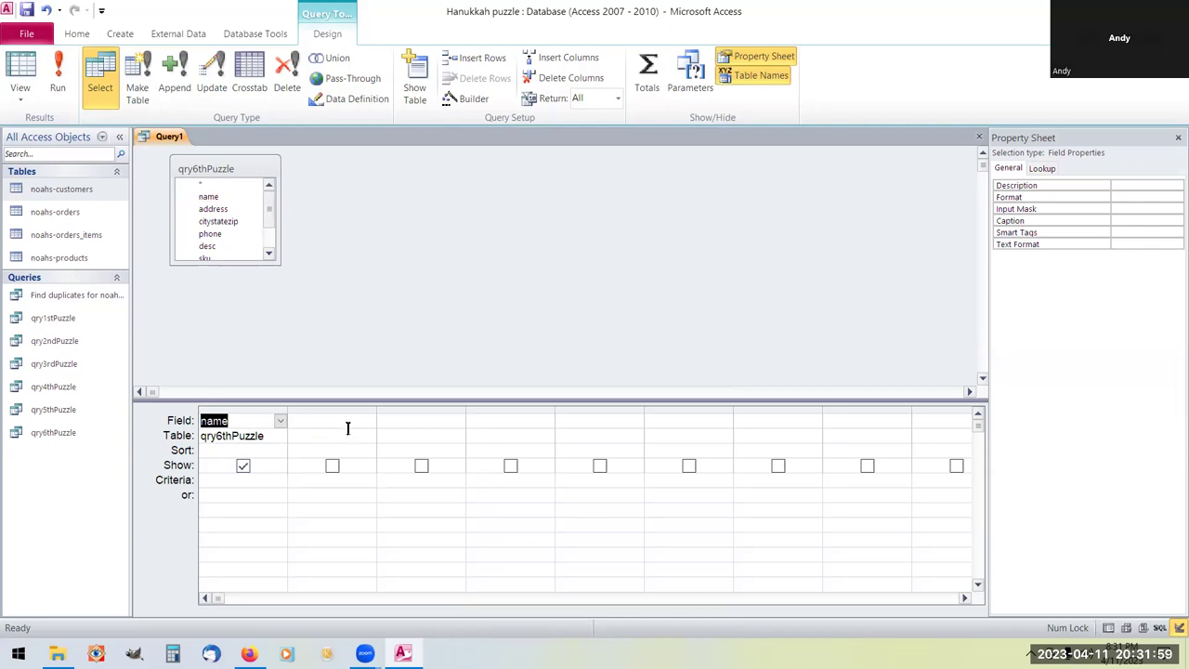
pyautogui.click(211, 198)
pyautogui.doubleClick(224, 198)
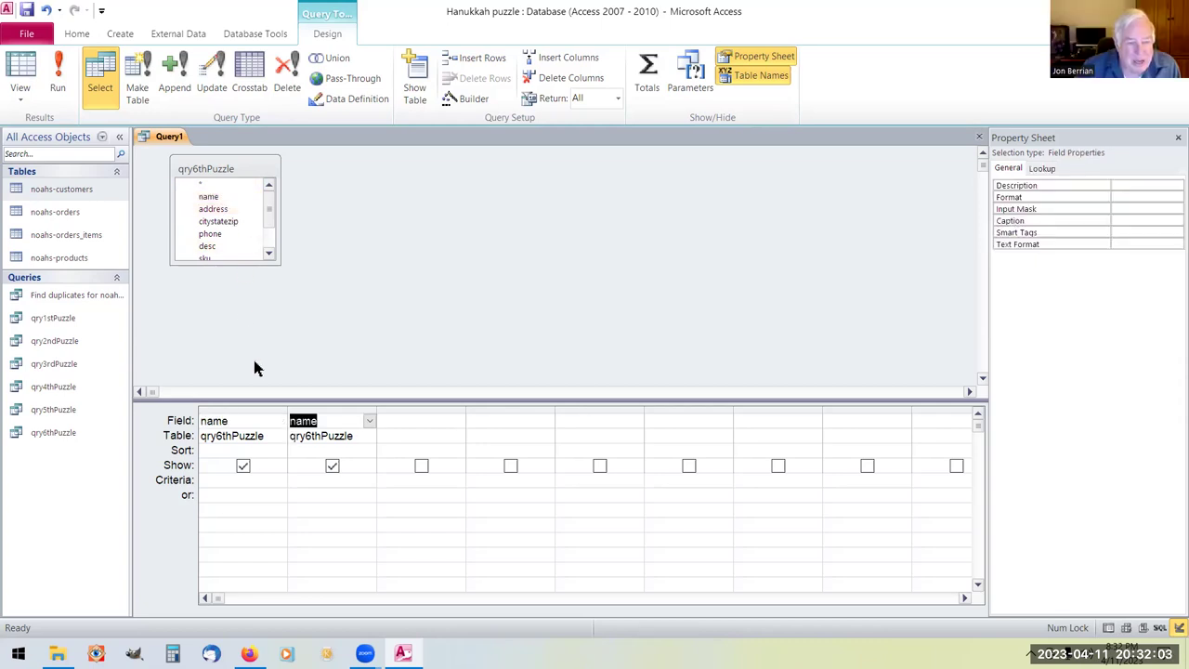
pyautogui.rightClick(348, 410)
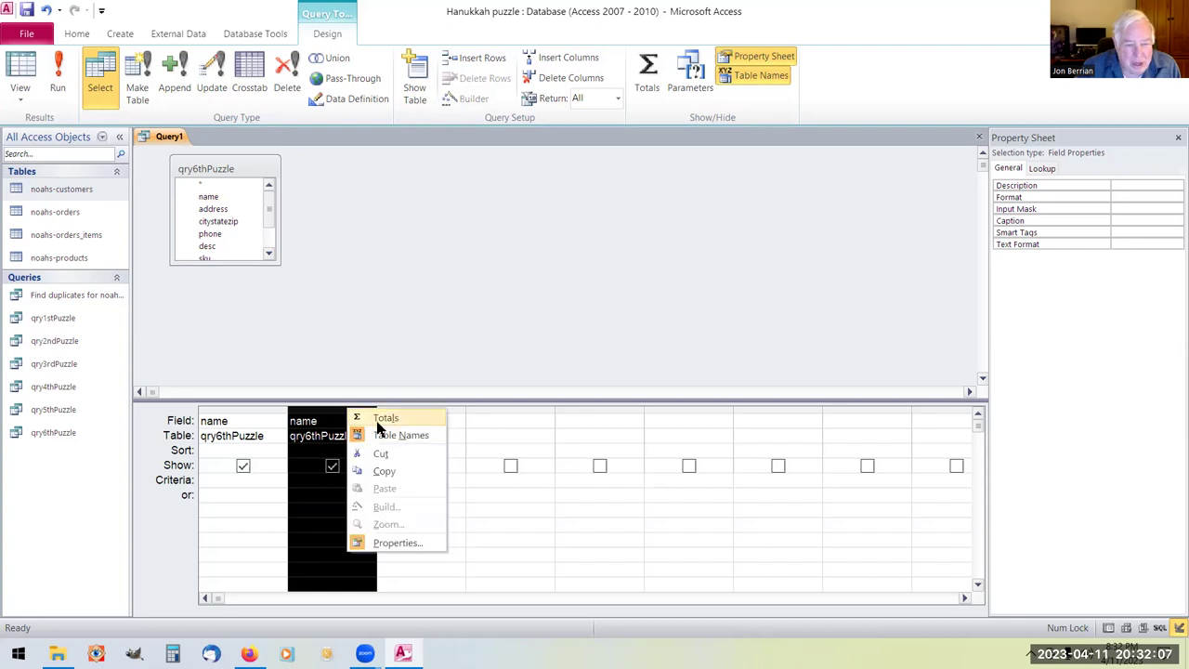
pyautogui.click(373, 420)
pyautogui.click(368, 450)
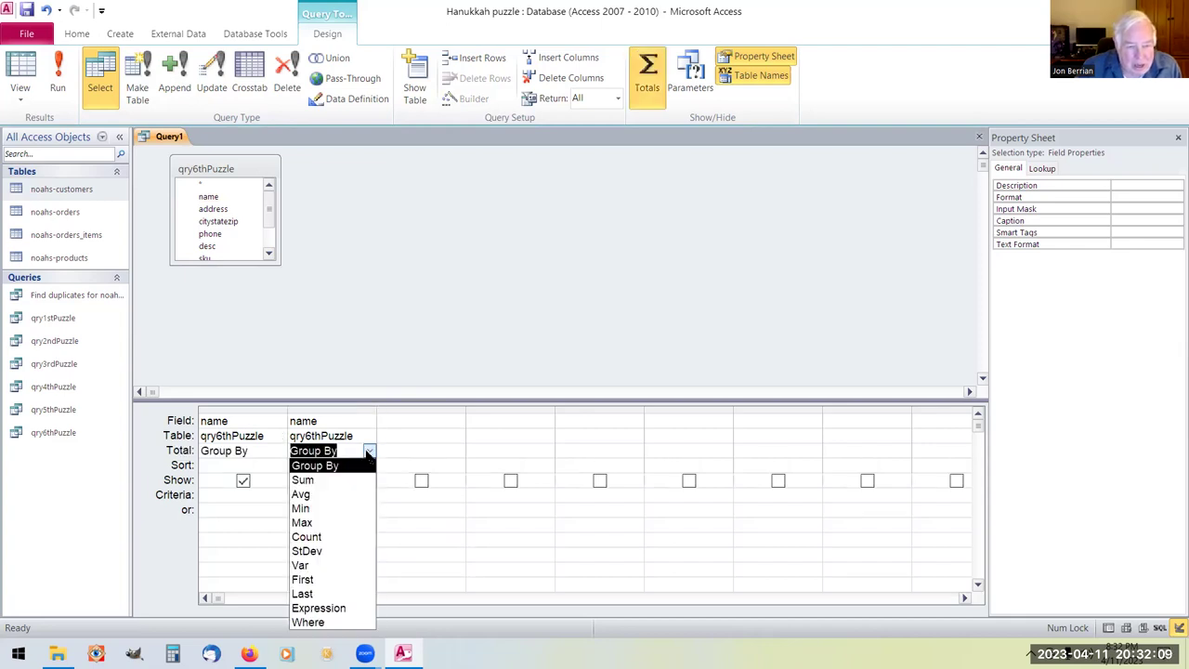
pyautogui.click(355, 548)
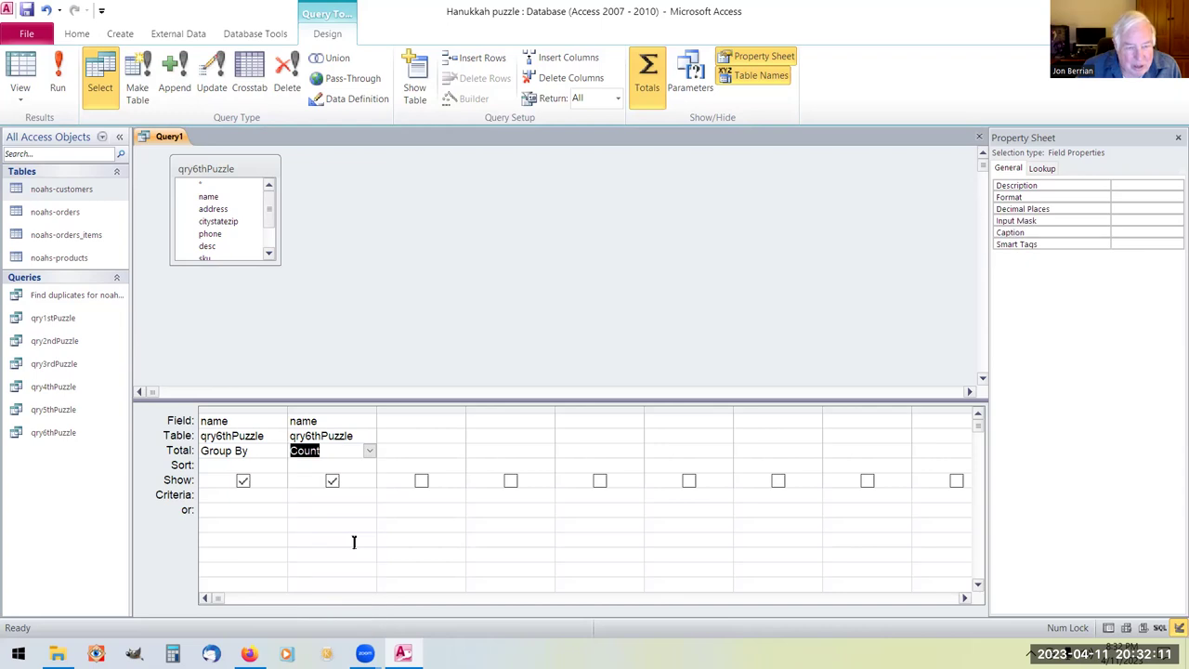
pyautogui.rightClick(158, 140)
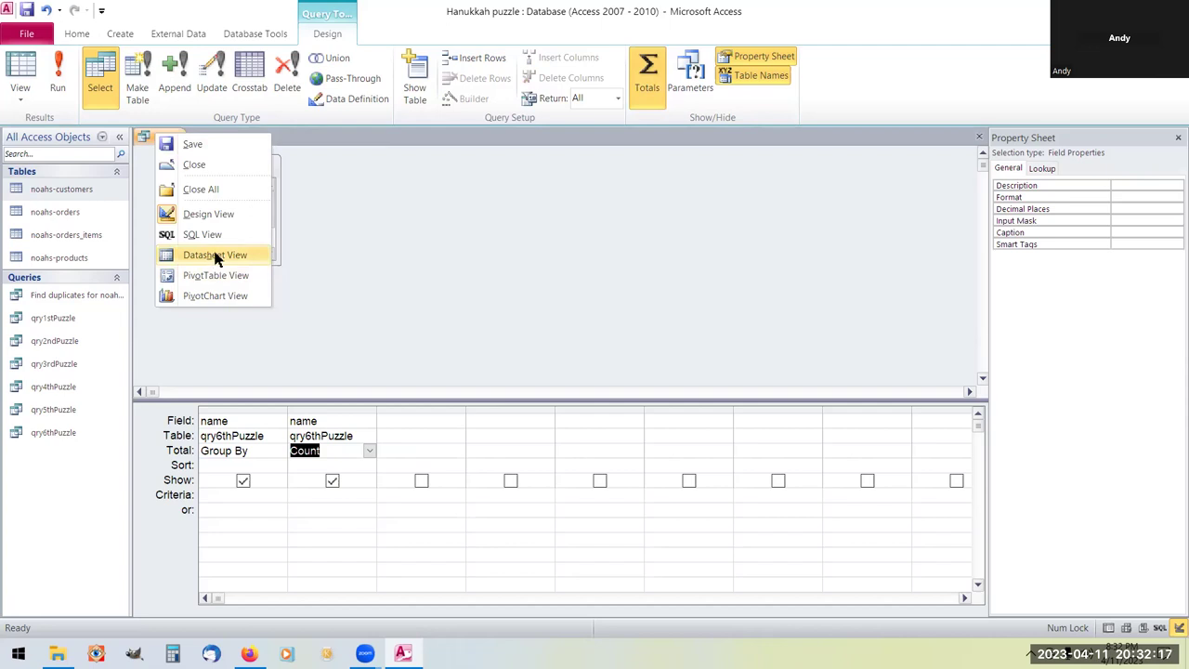
pyautogui.press('Escape')
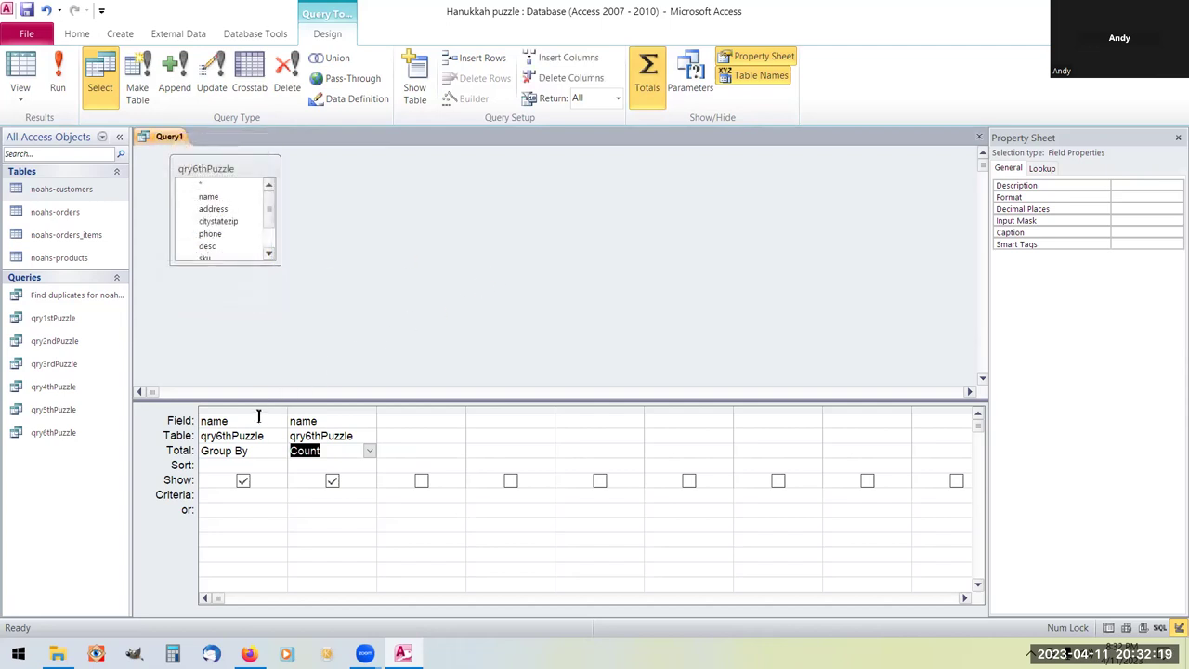
pyautogui.click(272, 469)
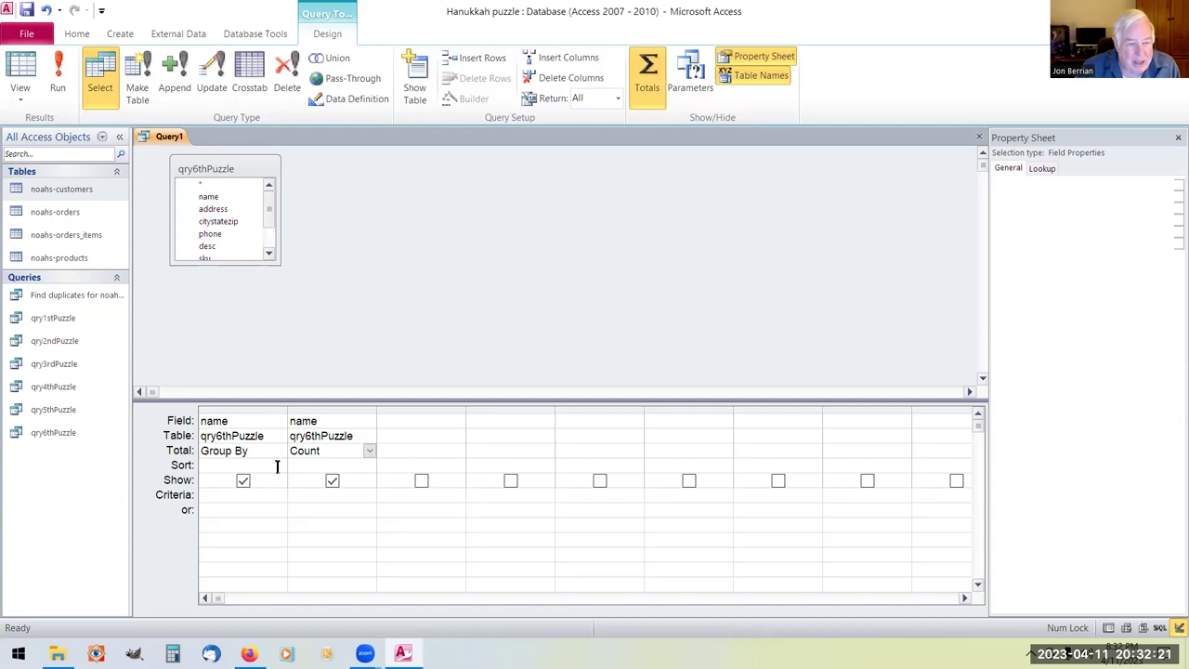
pyautogui.click(280, 465)
pyautogui.click(270, 479)
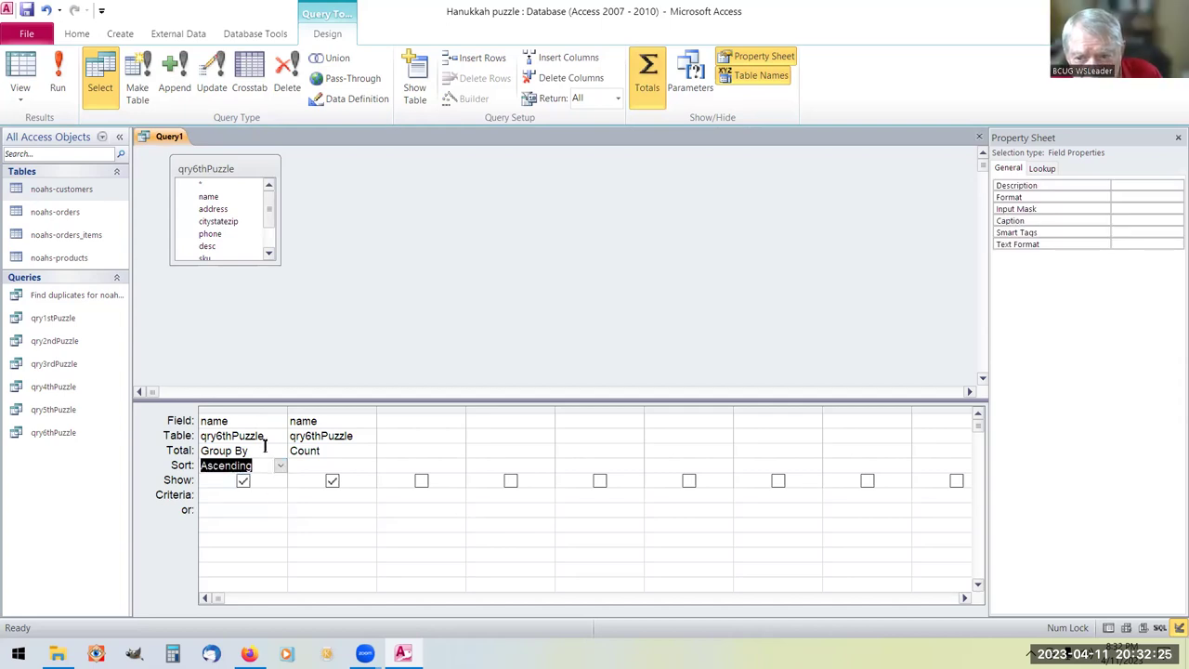
pyautogui.click(281, 466)
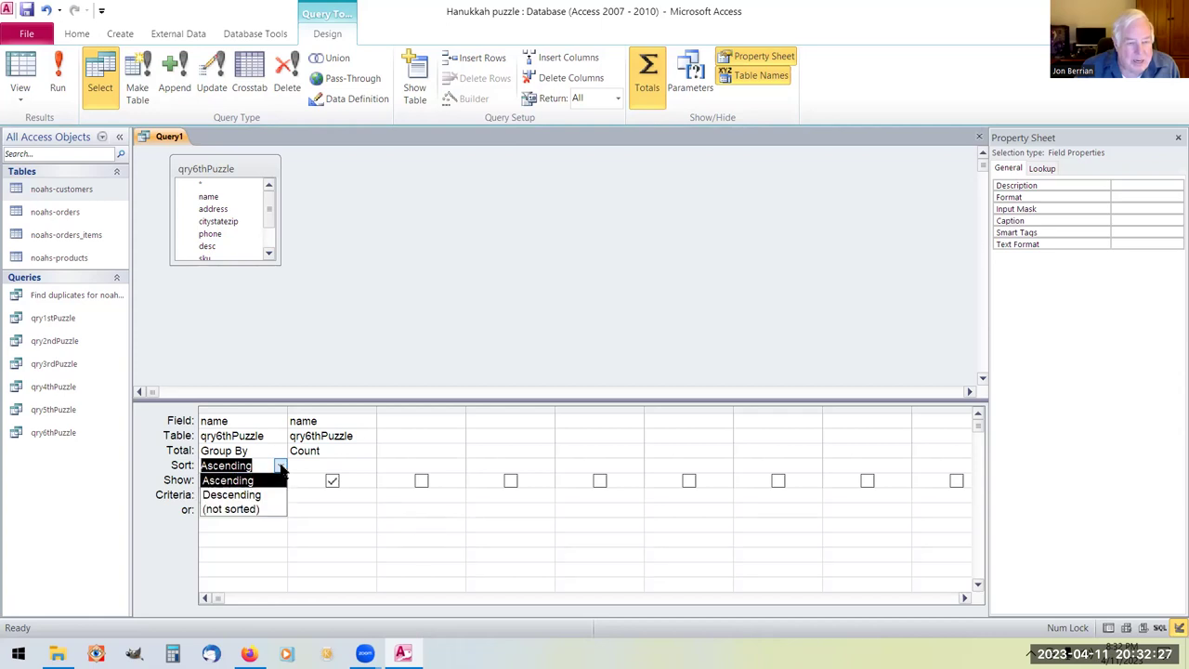
pyautogui.click(268, 510)
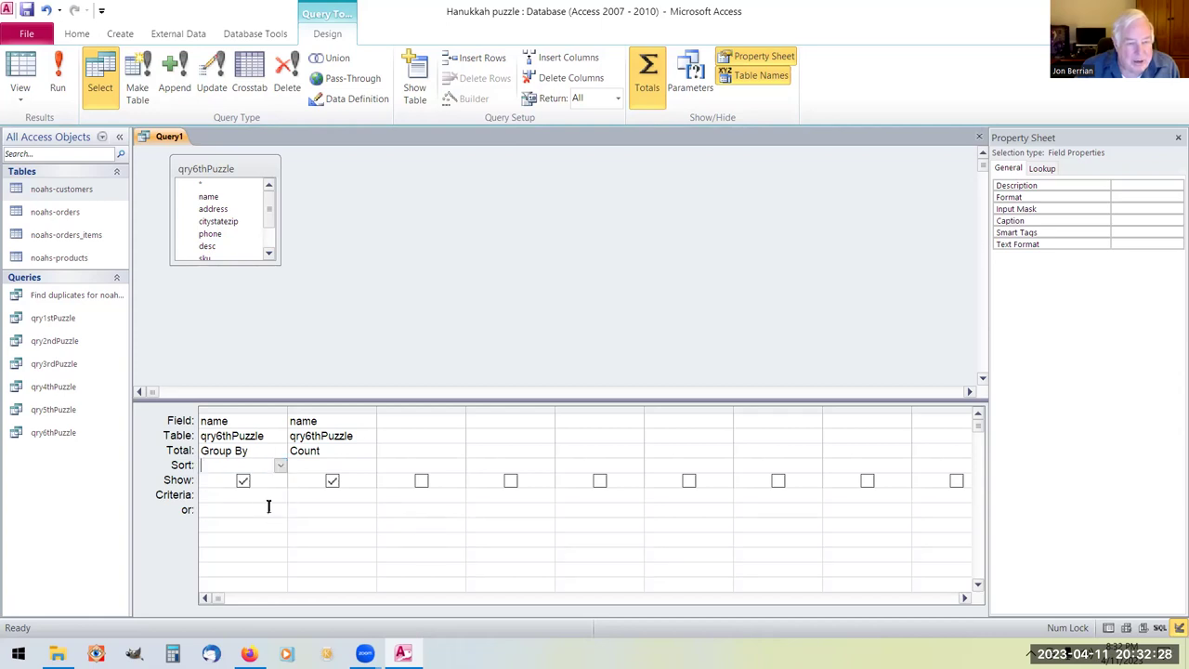
# Sort the counted name column Descending and show the query results as a datasheet.
pyautogui.click(368, 465)
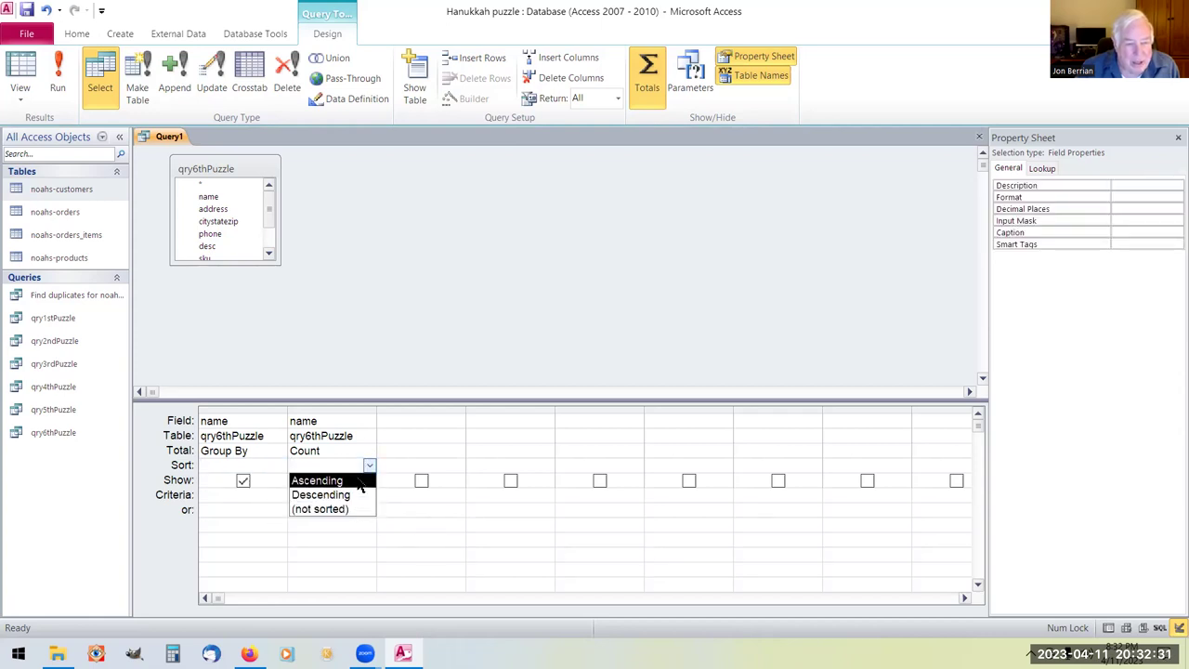
pyautogui.click(360, 481)
pyautogui.click(369, 465)
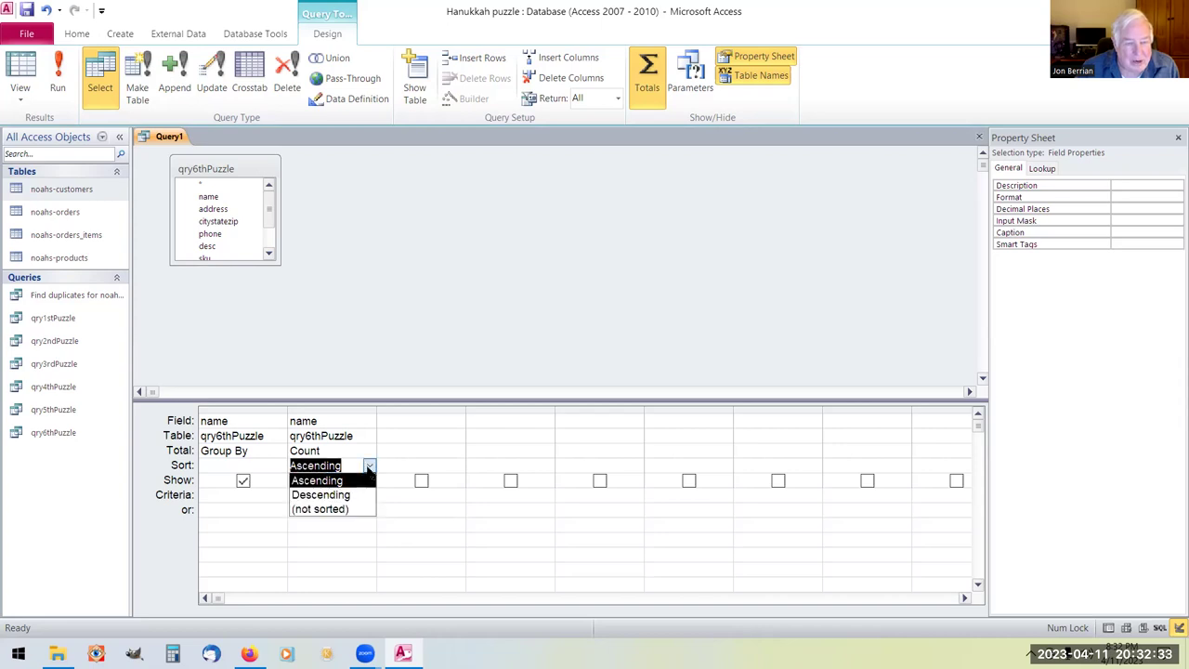
pyautogui.click(356, 495)
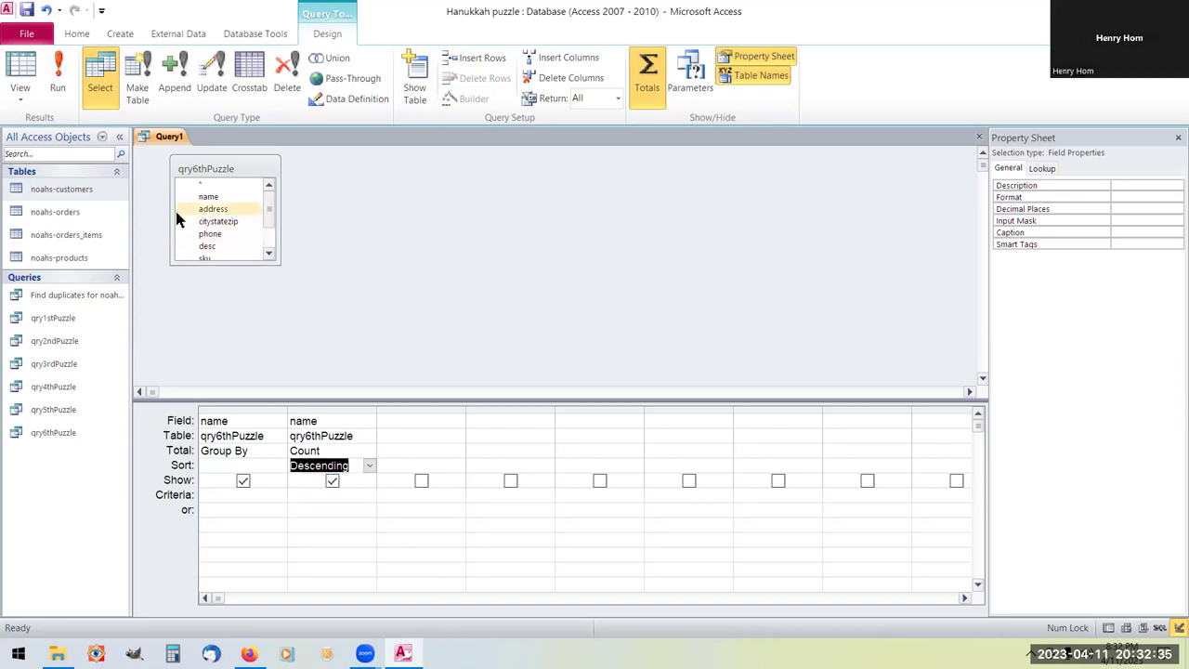
pyautogui.rightClick(165, 137)
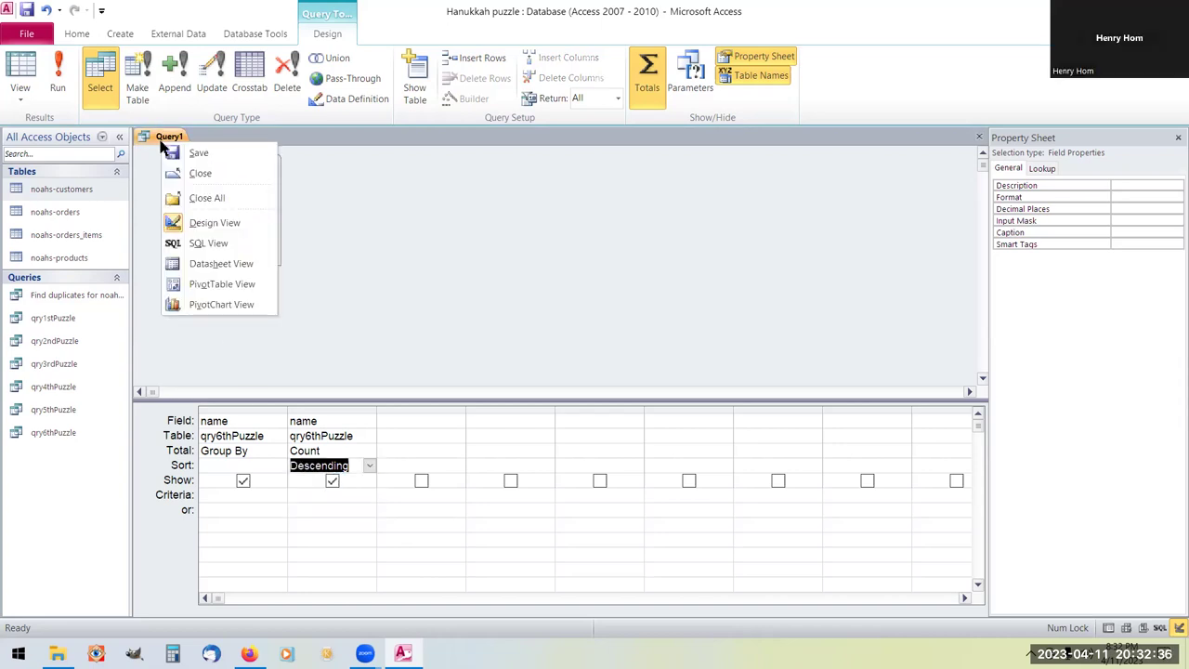
pyautogui.click(223, 265)
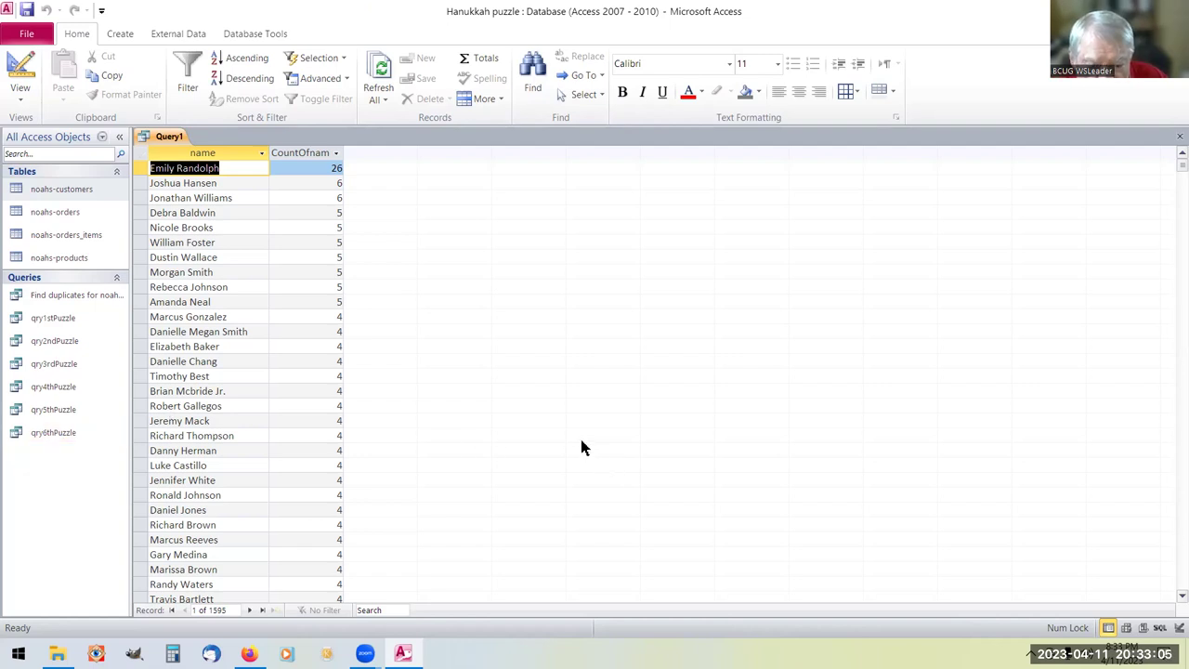
# Save the query as qry6athPuzzle and close it.
pyautogui.rightClick(163, 139)
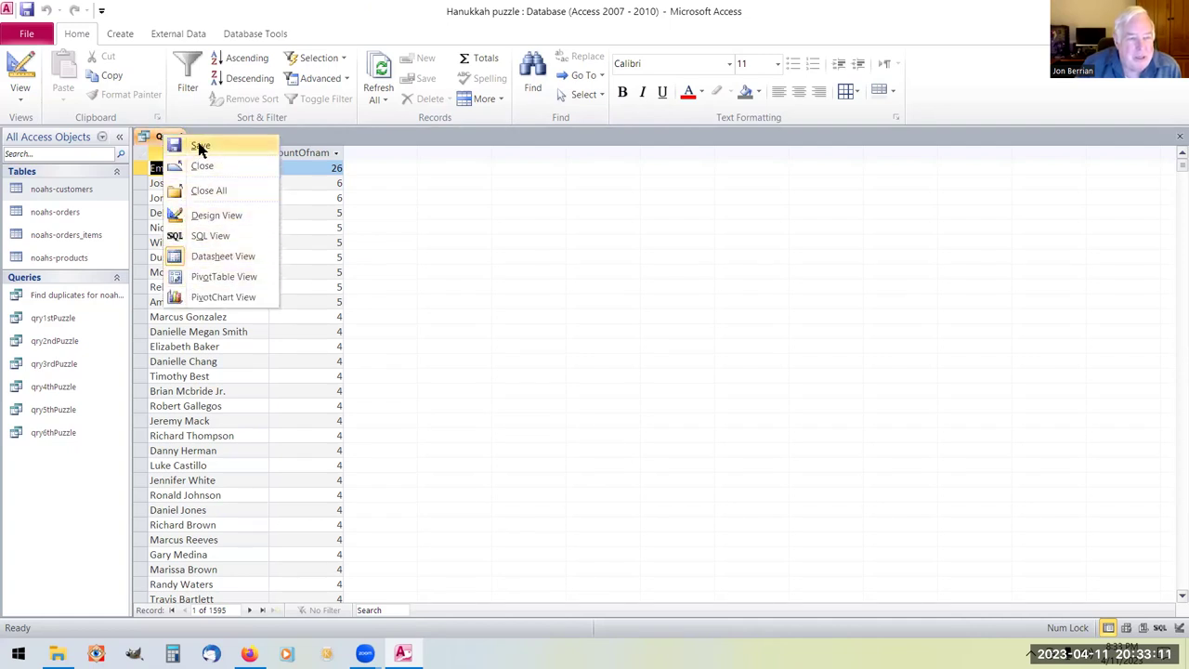
pyautogui.click(200, 147)
pyautogui.write('qry')
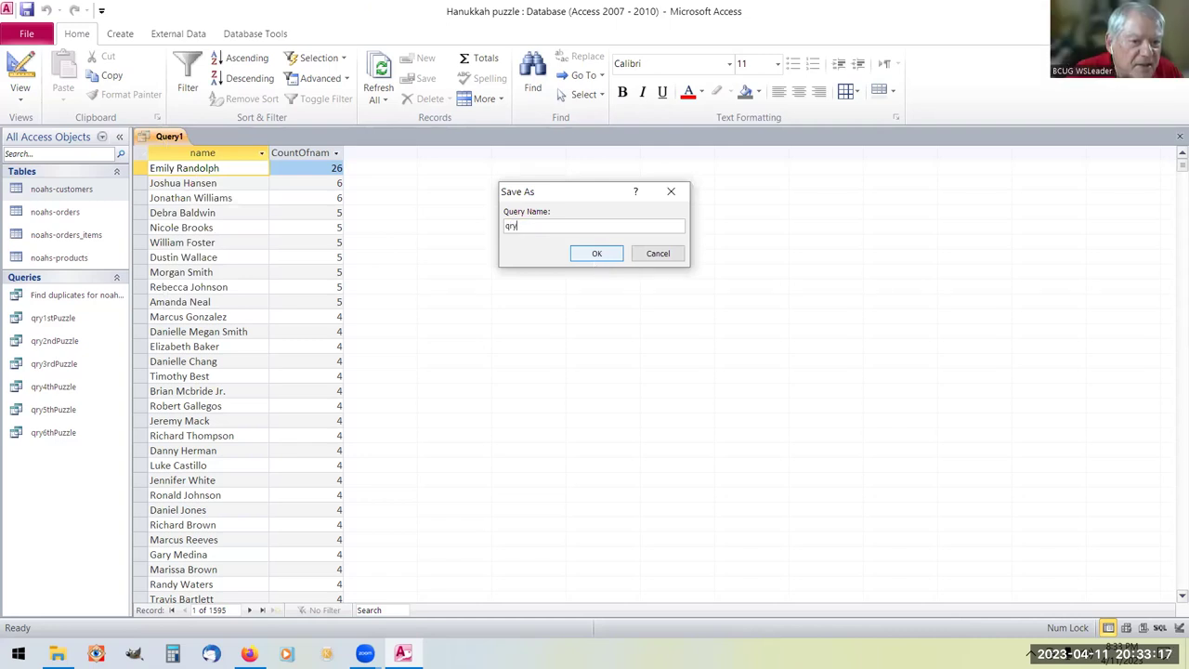
pyautogui.write('6')
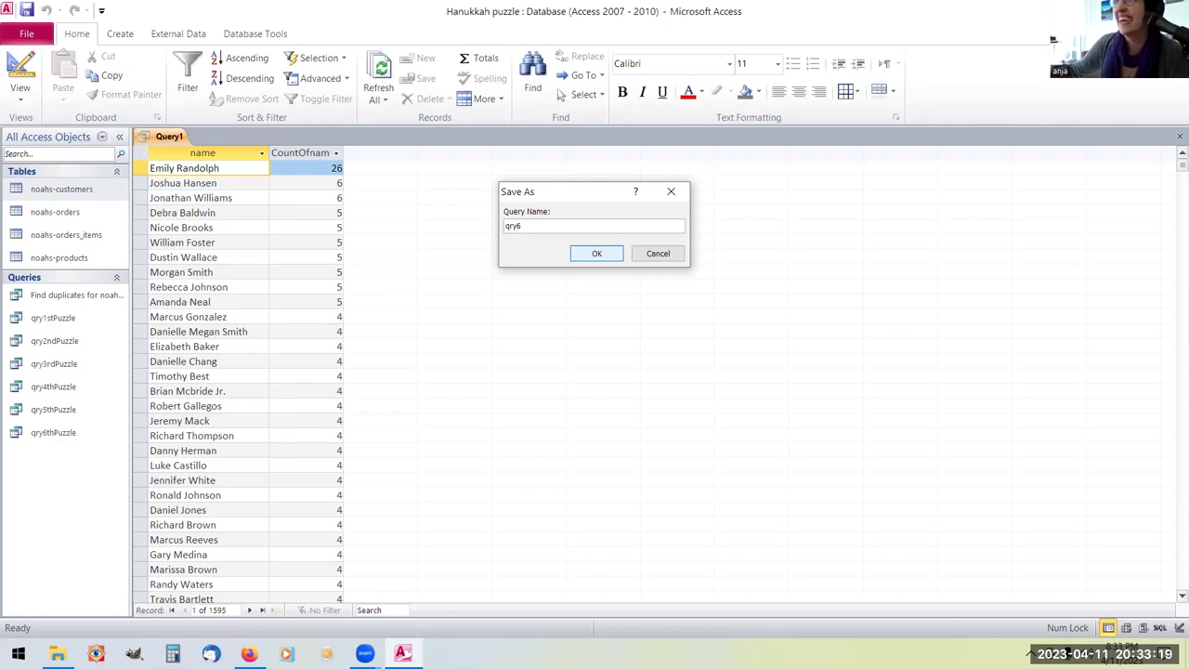
pyautogui.write('ath')
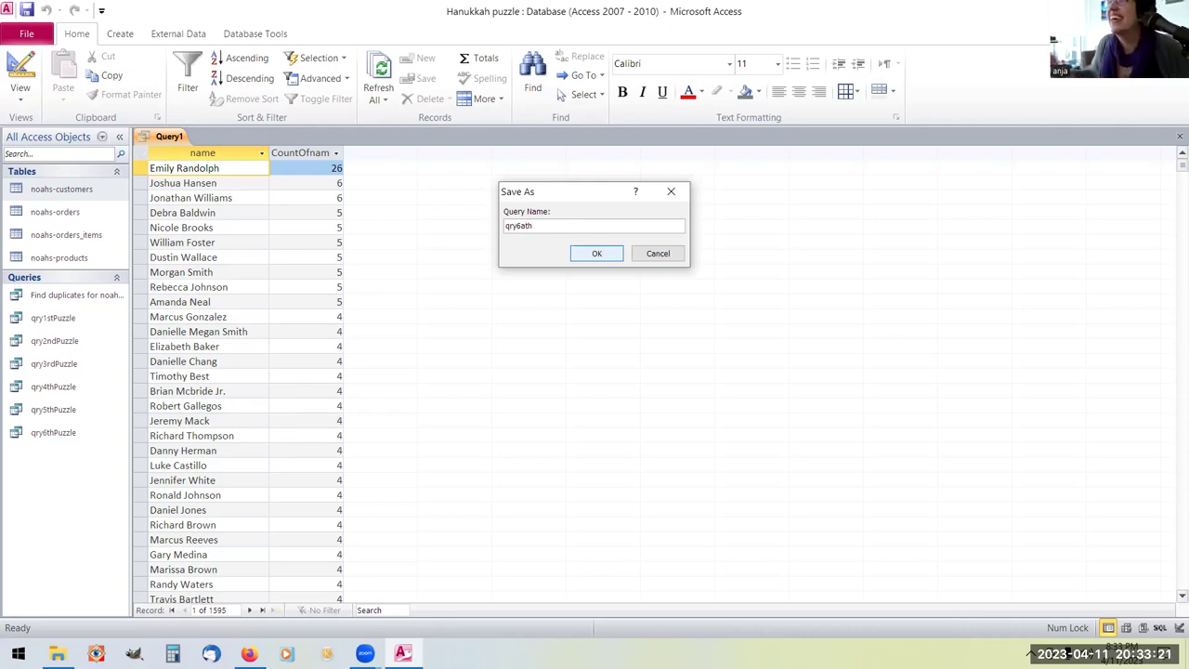
pyautogui.write('Puzzle')
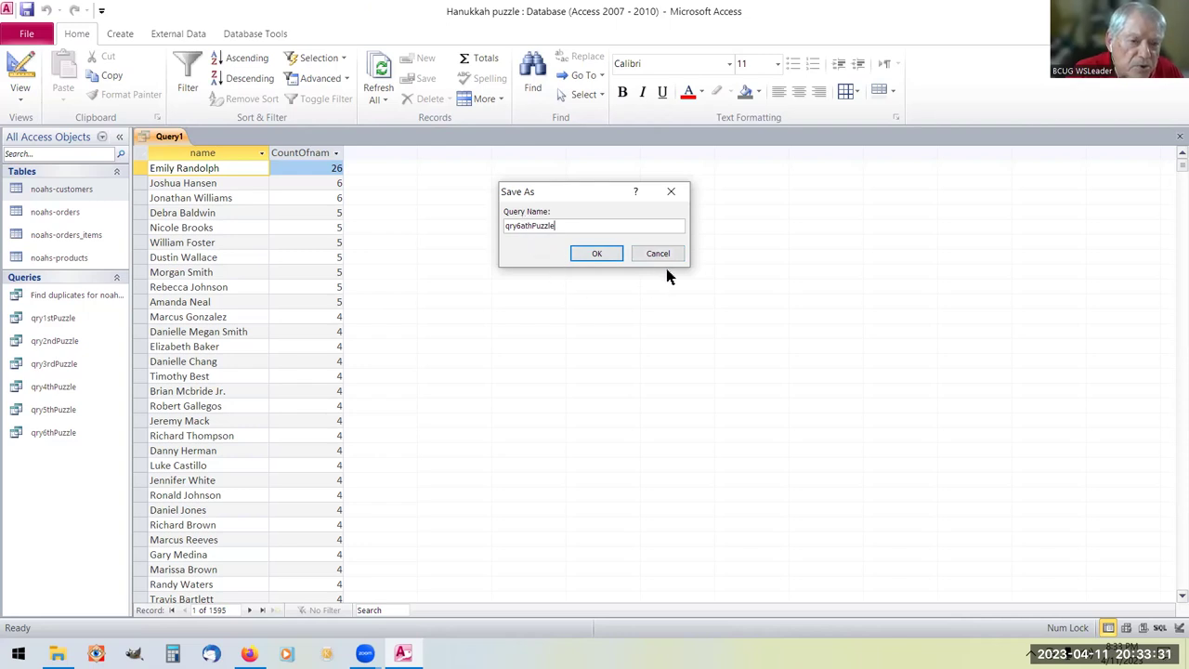
pyautogui.click(618, 255)
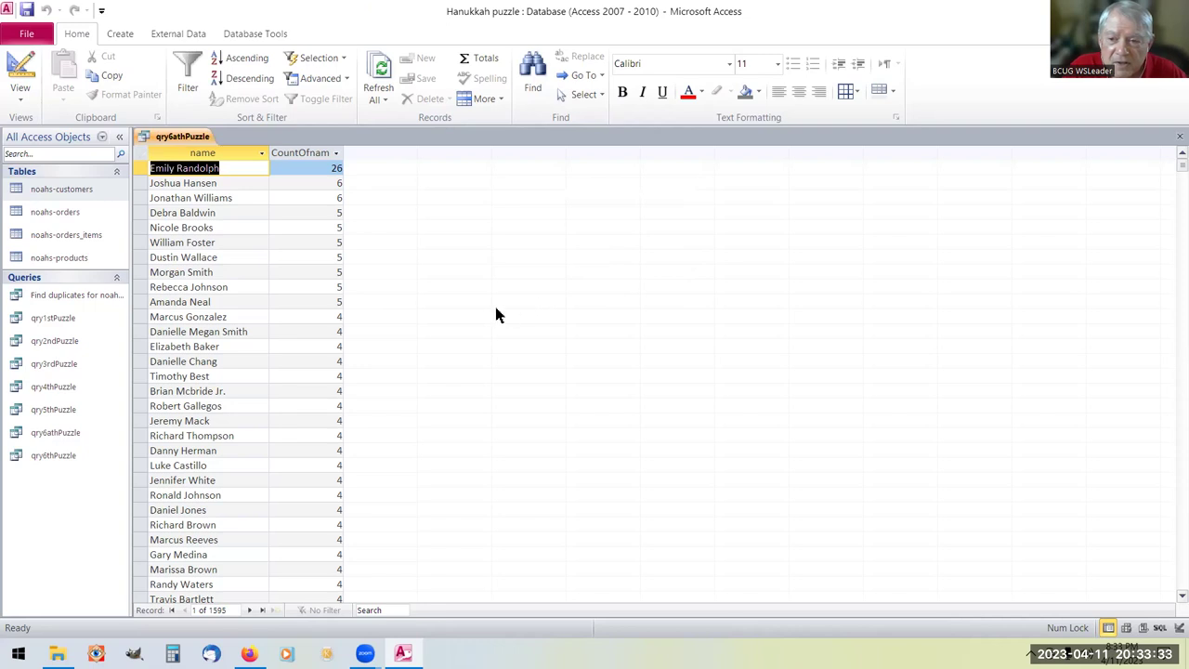
pyautogui.rightClick(197, 141)
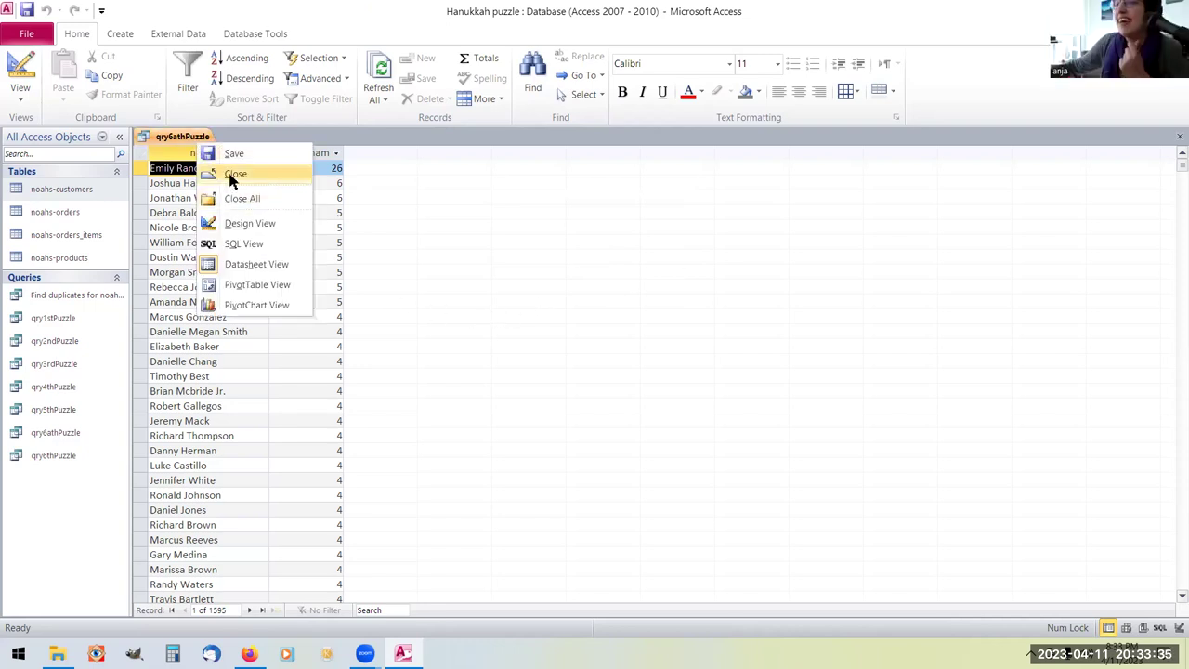
pyautogui.click(232, 175)
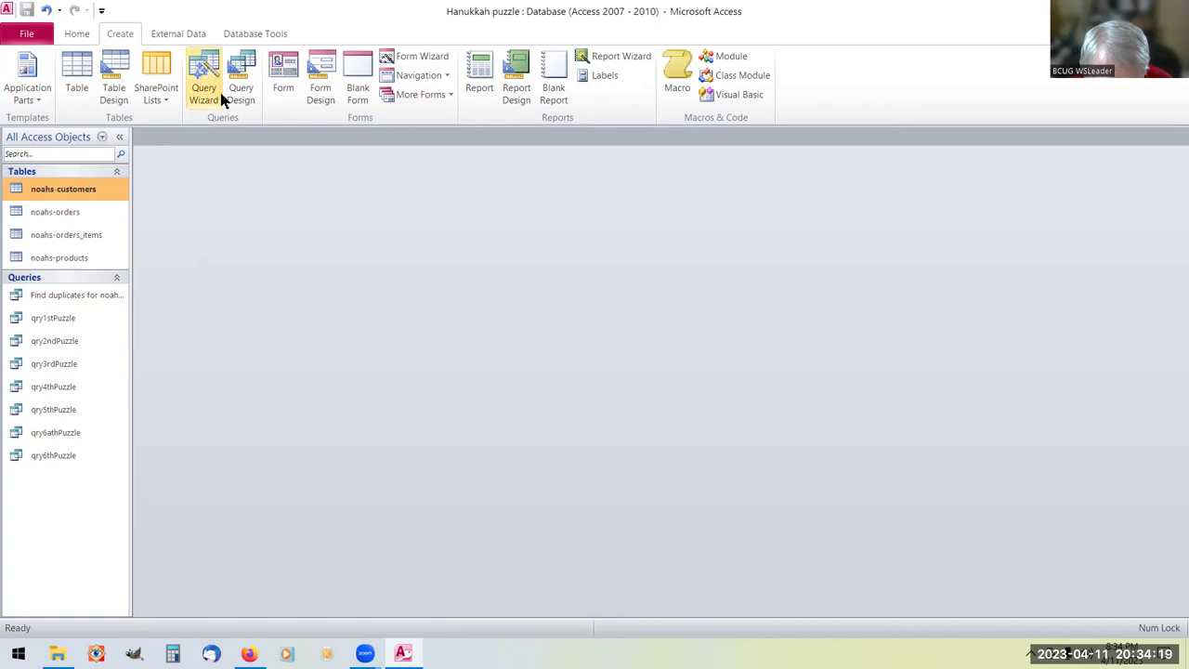
# Create a new query in design view and add the noahs-customers, noahs-orders, noahs-orders_items and noahs-products tables.
pyautogui.click(242, 71)
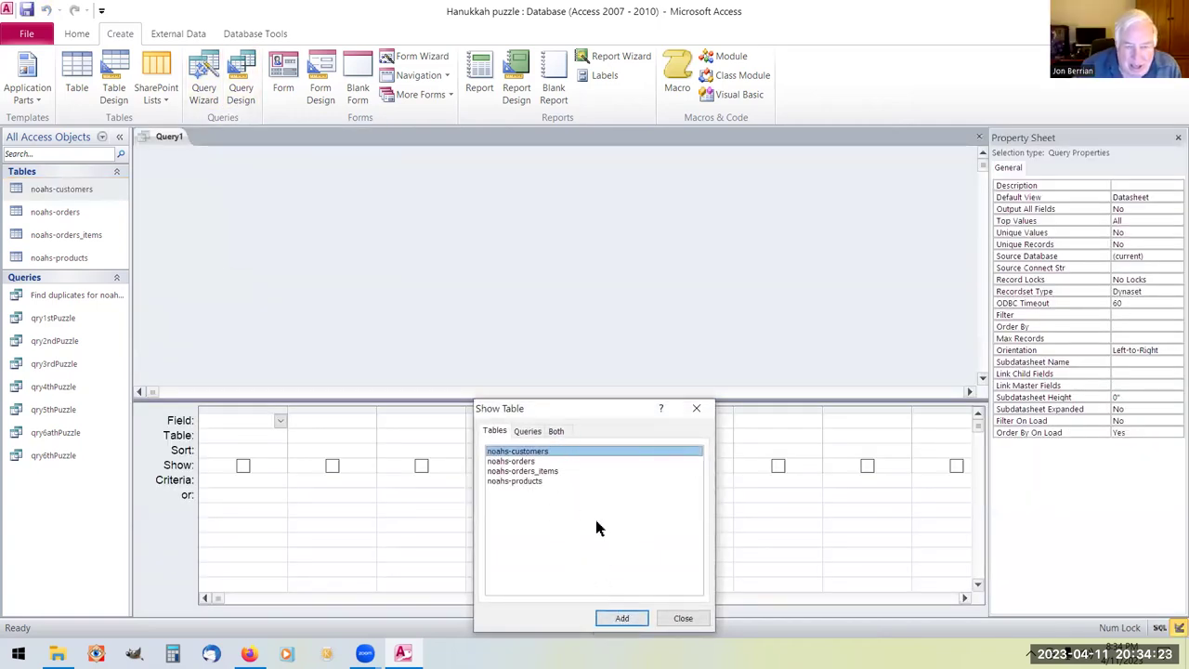
pyautogui.doubleClick(594, 453)
pyautogui.click(568, 461)
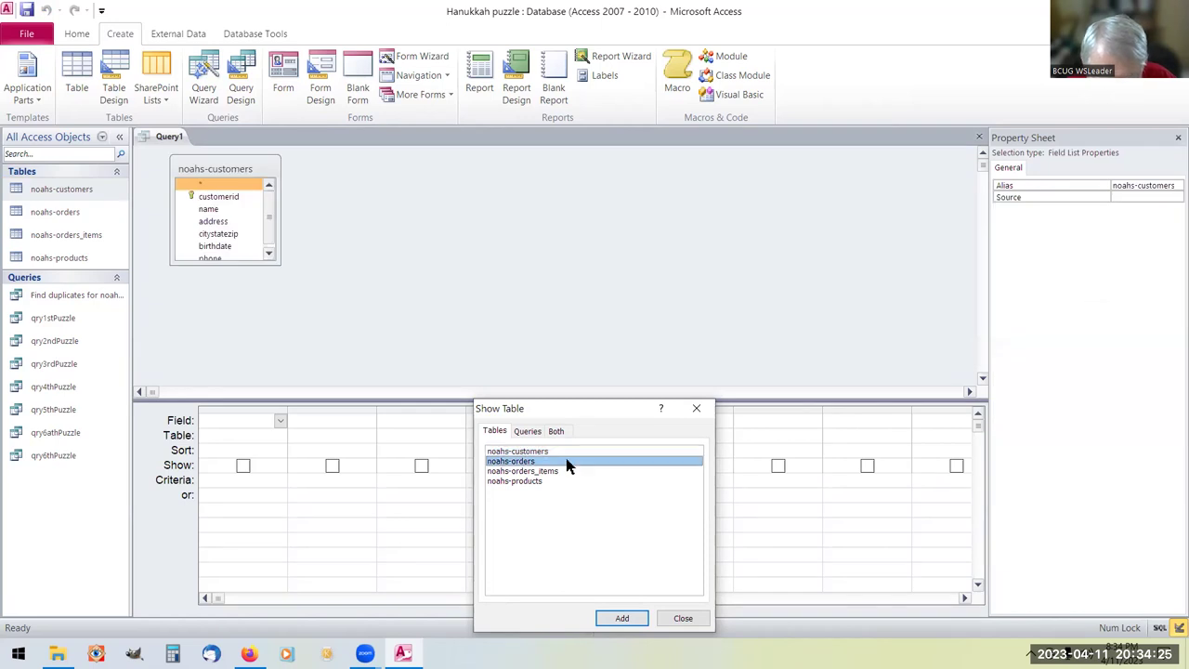
pyautogui.doubleClick(513, 462)
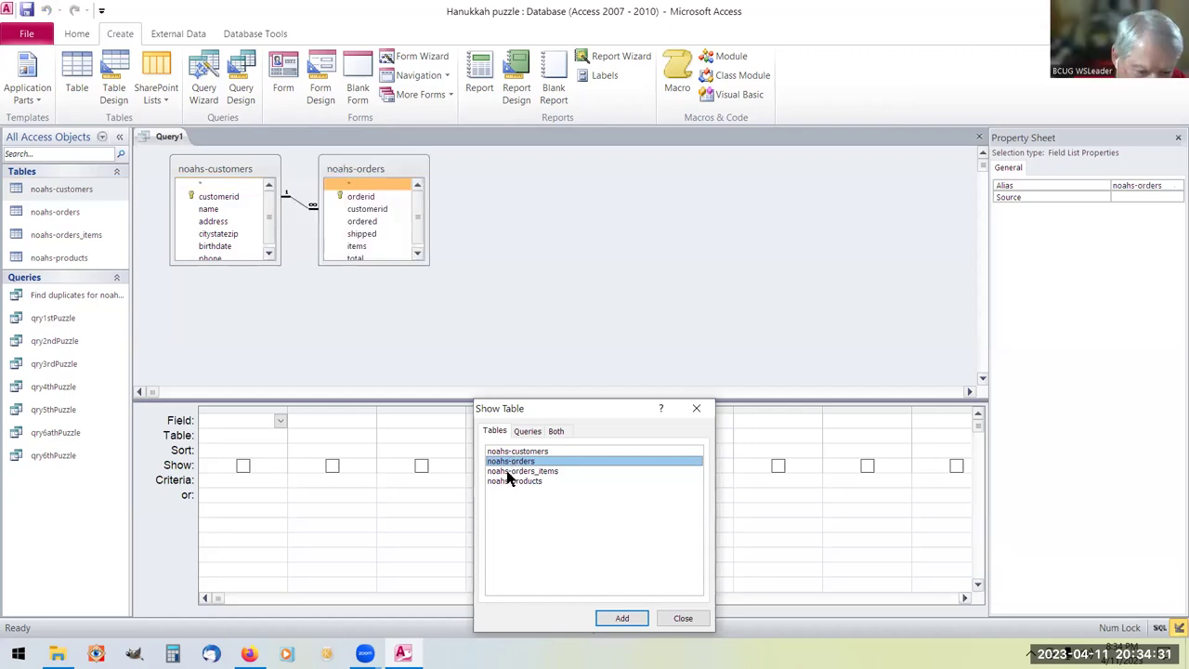
pyautogui.doubleClick(509, 471)
pyautogui.doubleClick(513, 482)
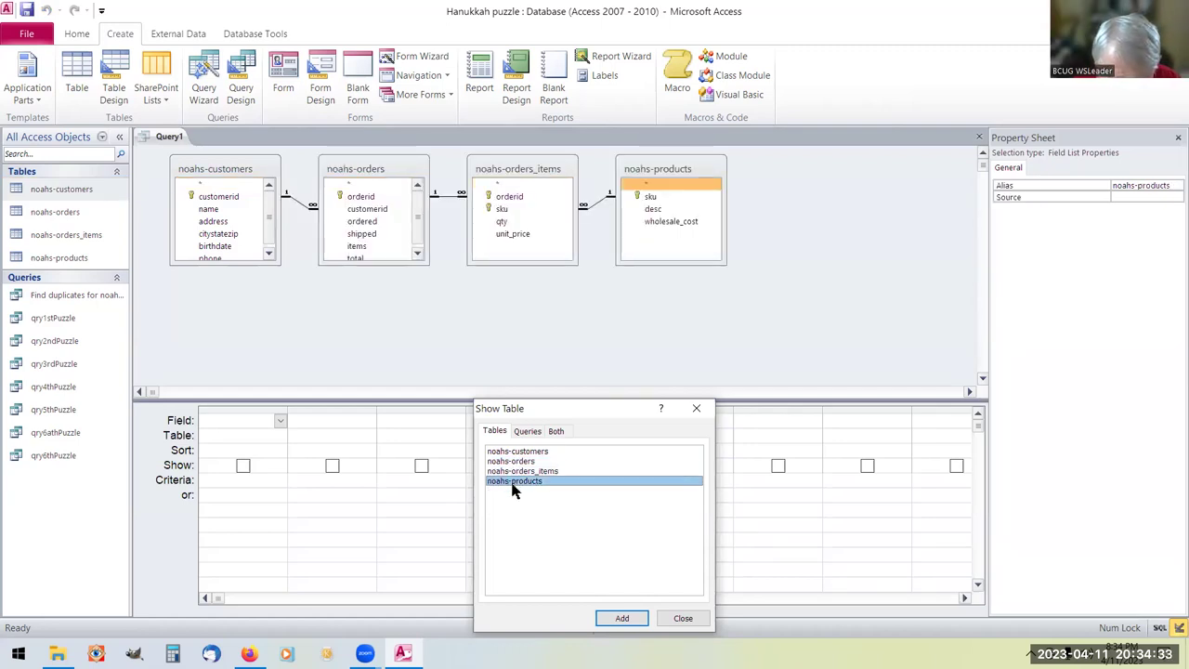
# Finish adding tables, enlarge the noahs-customers field list, and add its name and phone fields to the query.
pyautogui.click(680, 621)
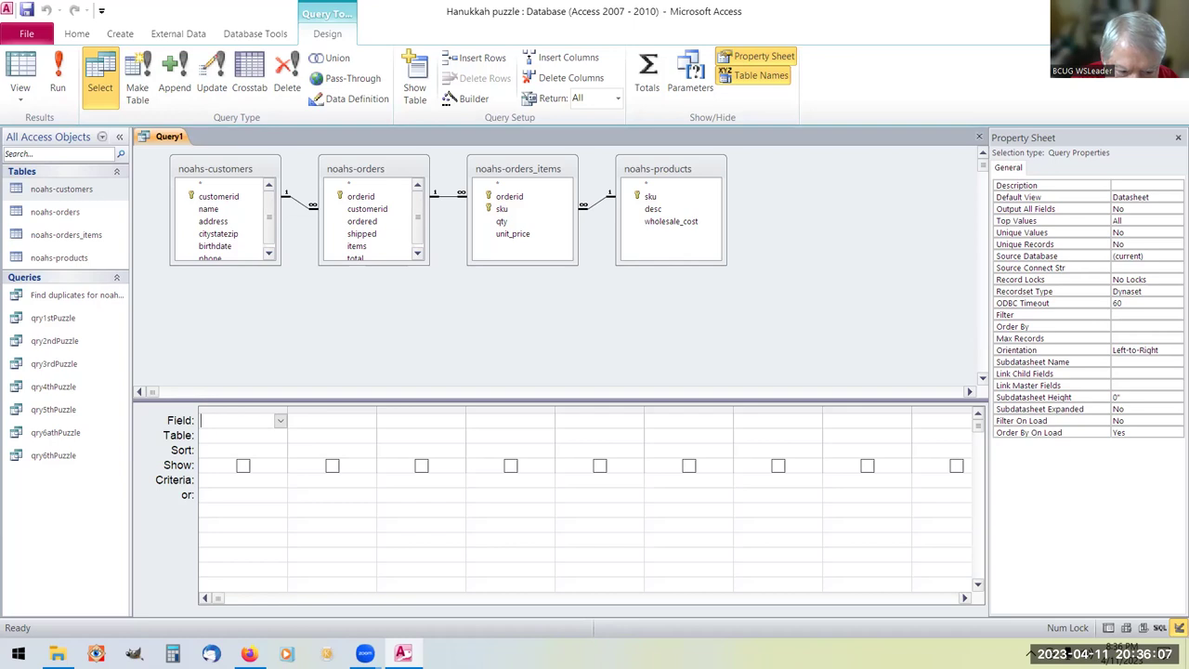
pyautogui.doubleClick(210, 209)
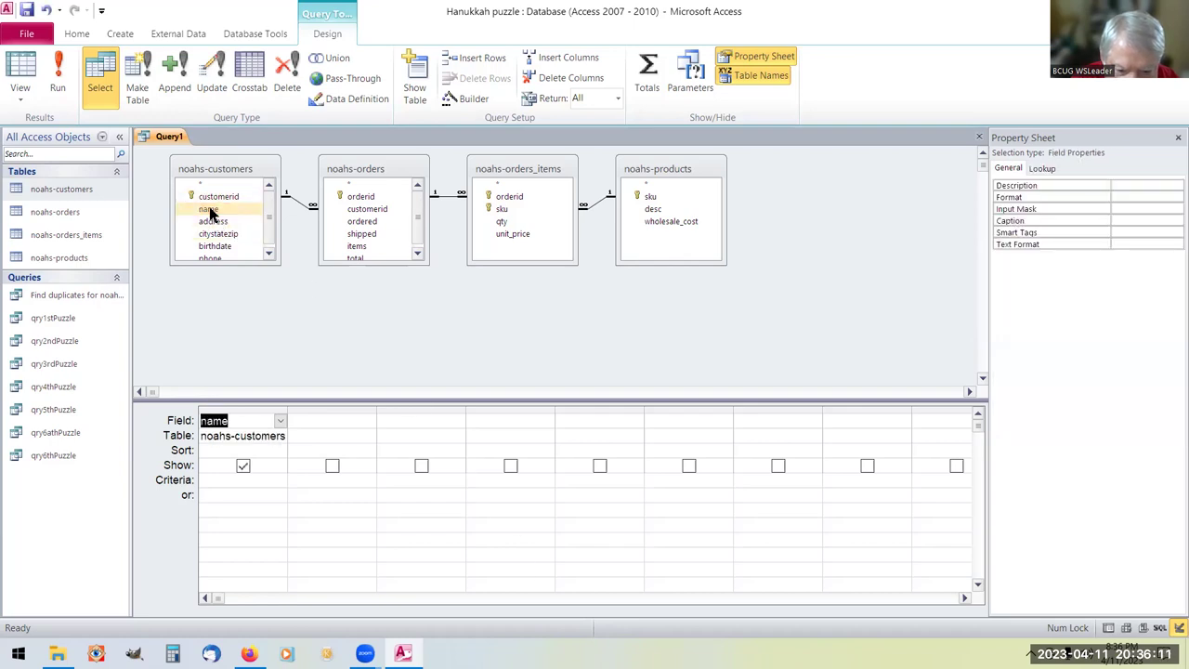
pyautogui.click(230, 266)
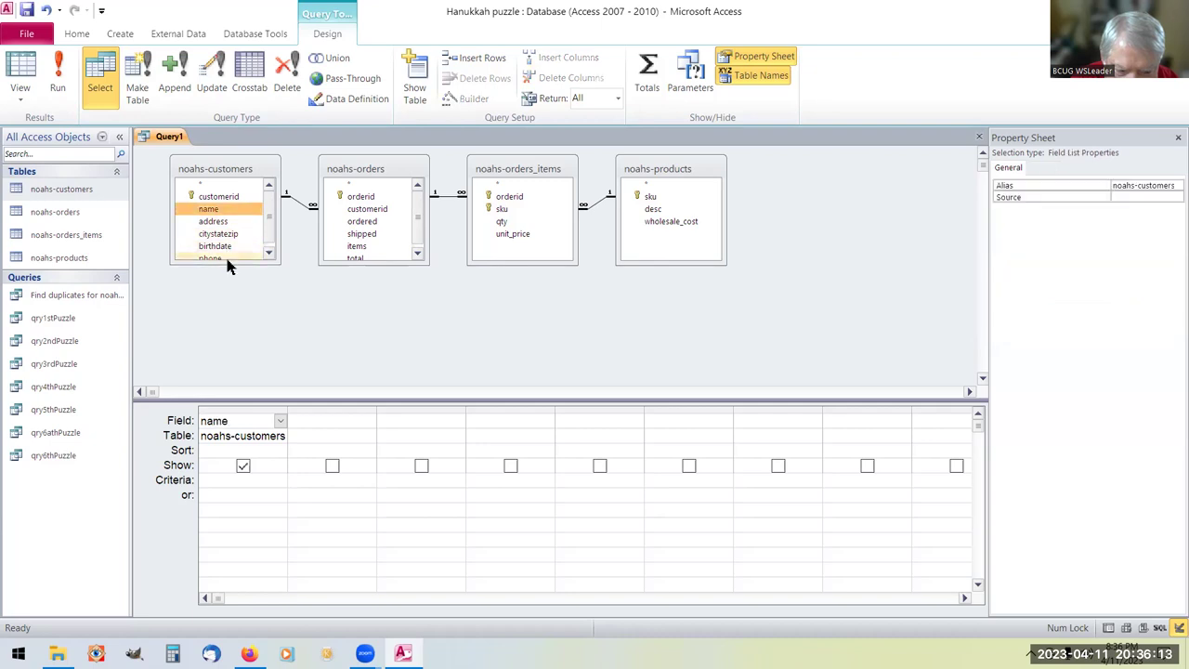
pyautogui.moveTo(270, 259); pyautogui.dragTo(284, 283)
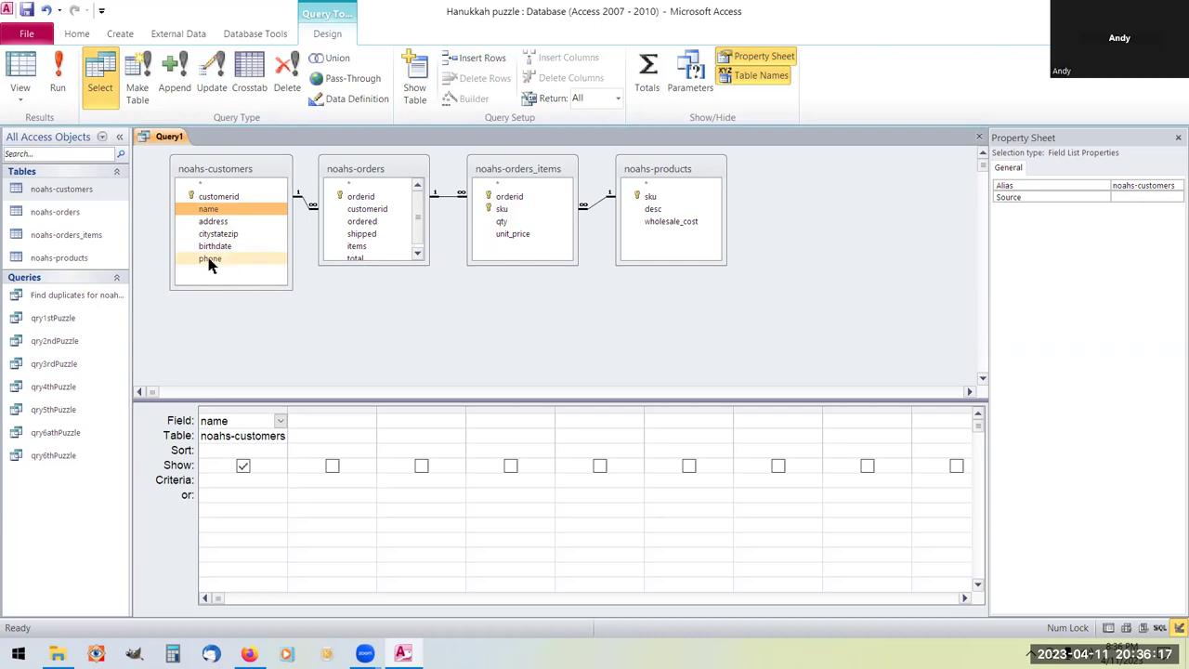
pyautogui.doubleClick(209, 259)
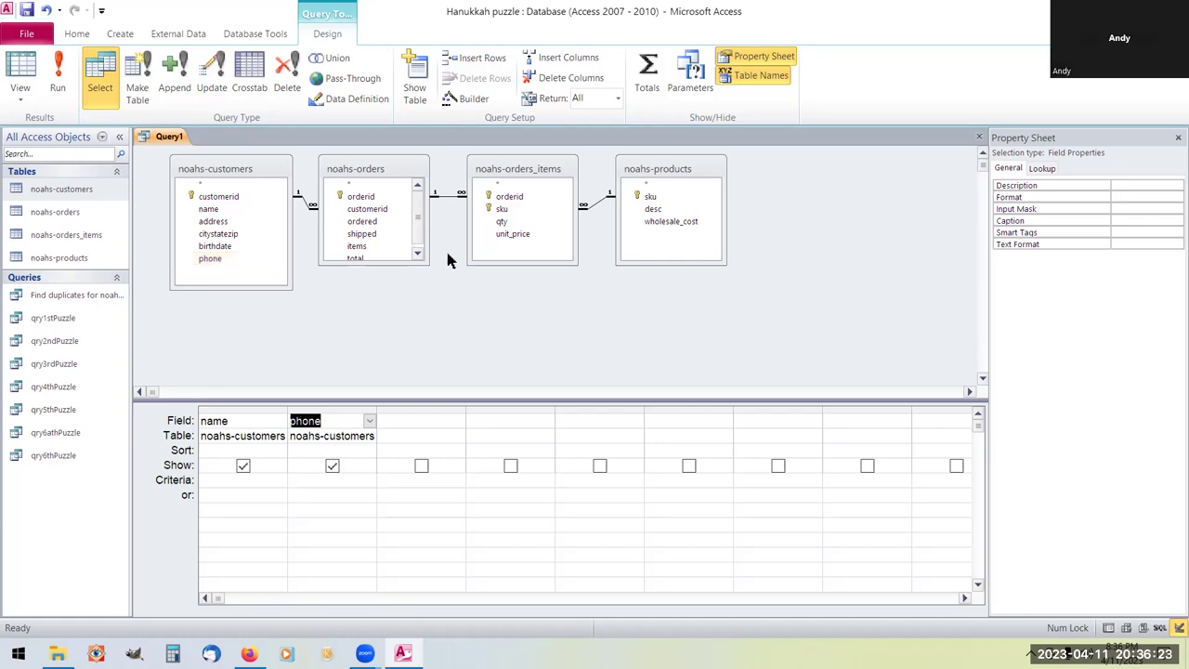
# Enlarge the noahs-orders field list to show all its fields, and shift the noahs-orders, noahs-orders_items and noahs-products lists slightly down.
pyautogui.moveTo(429, 265); pyautogui.dragTo(429, 274)
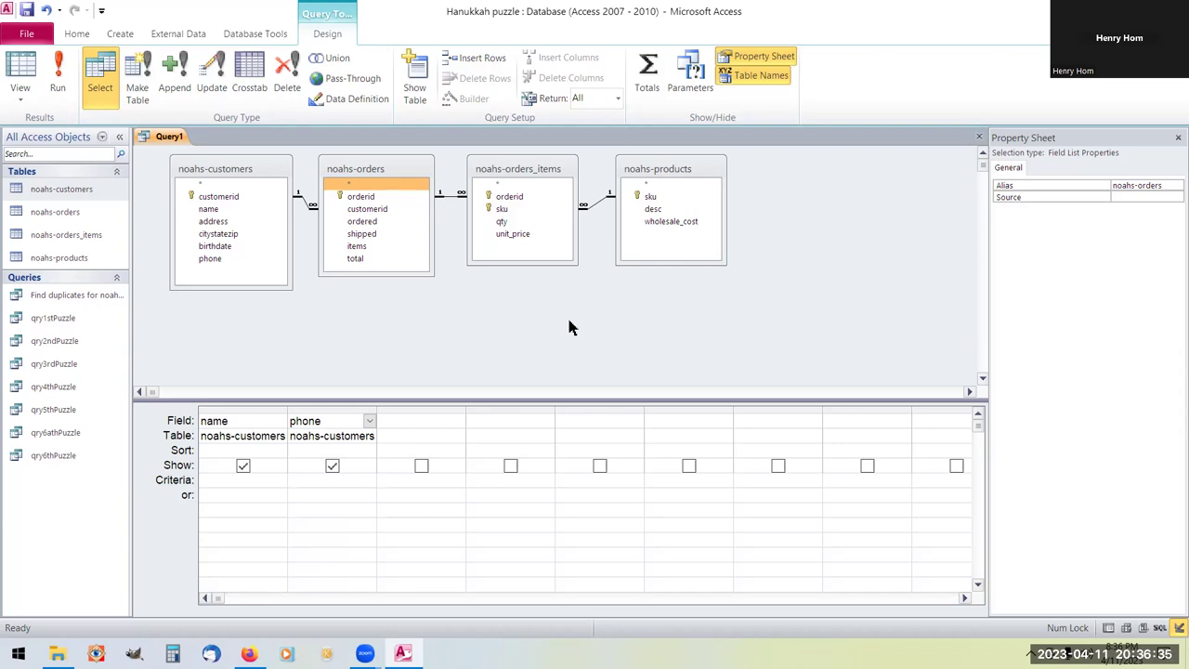
pyautogui.moveTo(550, 171); pyautogui.dragTo(550, 189)
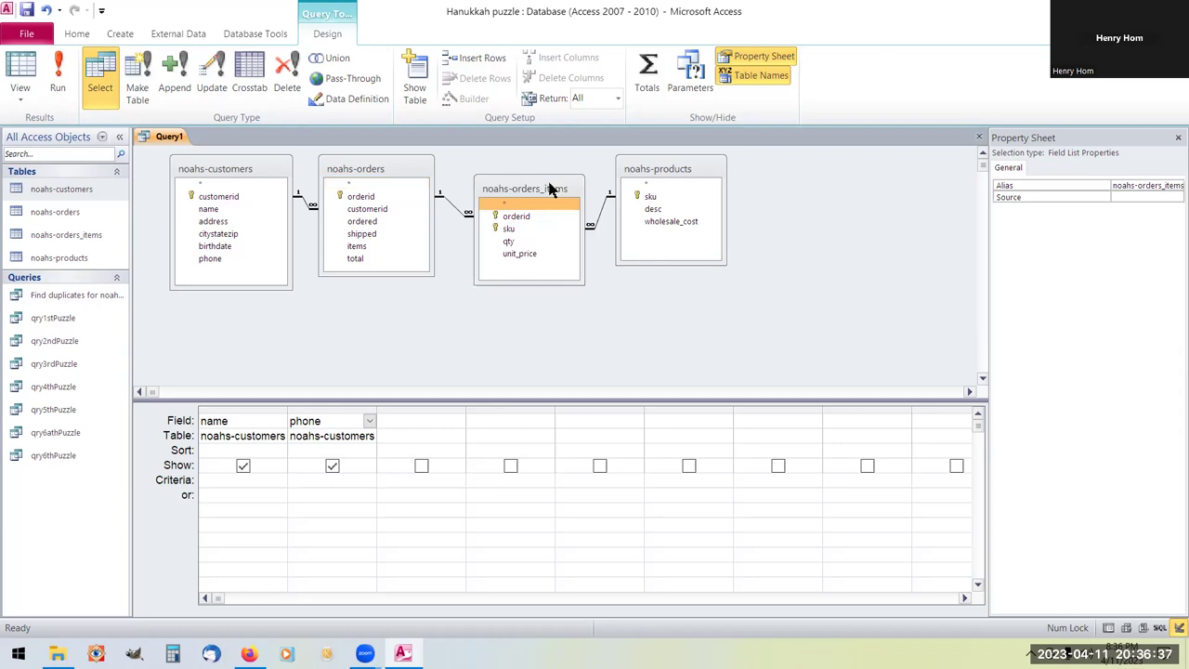
pyautogui.moveTo(680, 167); pyautogui.dragTo(682, 190)
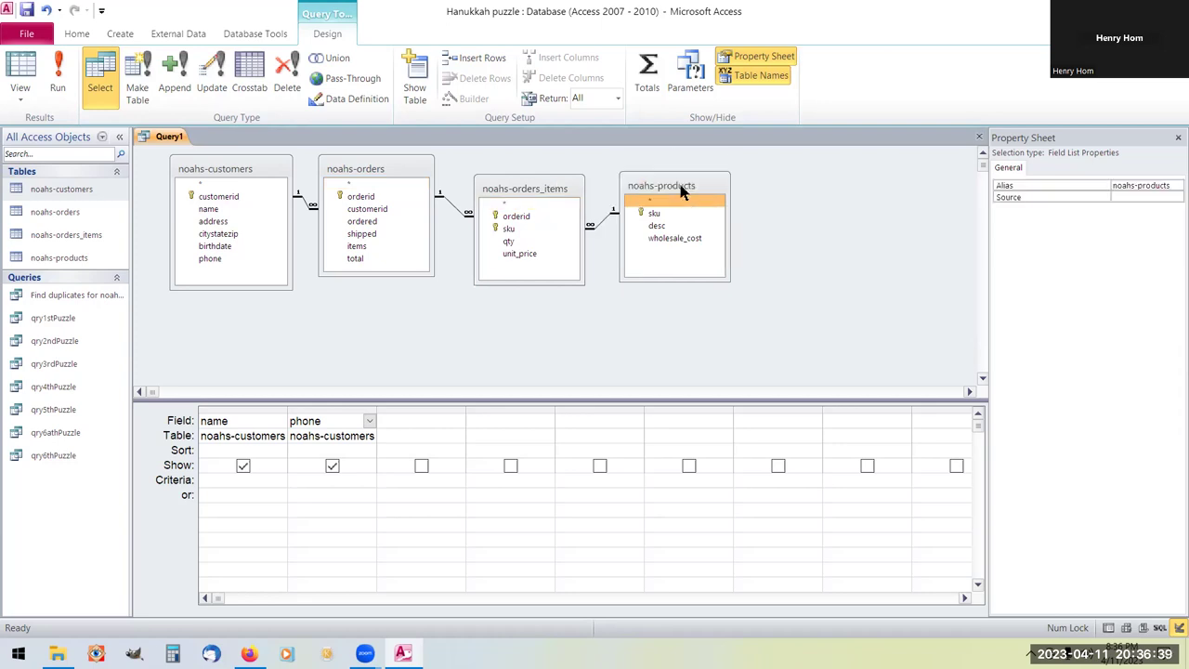
pyautogui.moveTo(395, 161); pyautogui.dragTo(401, 165)
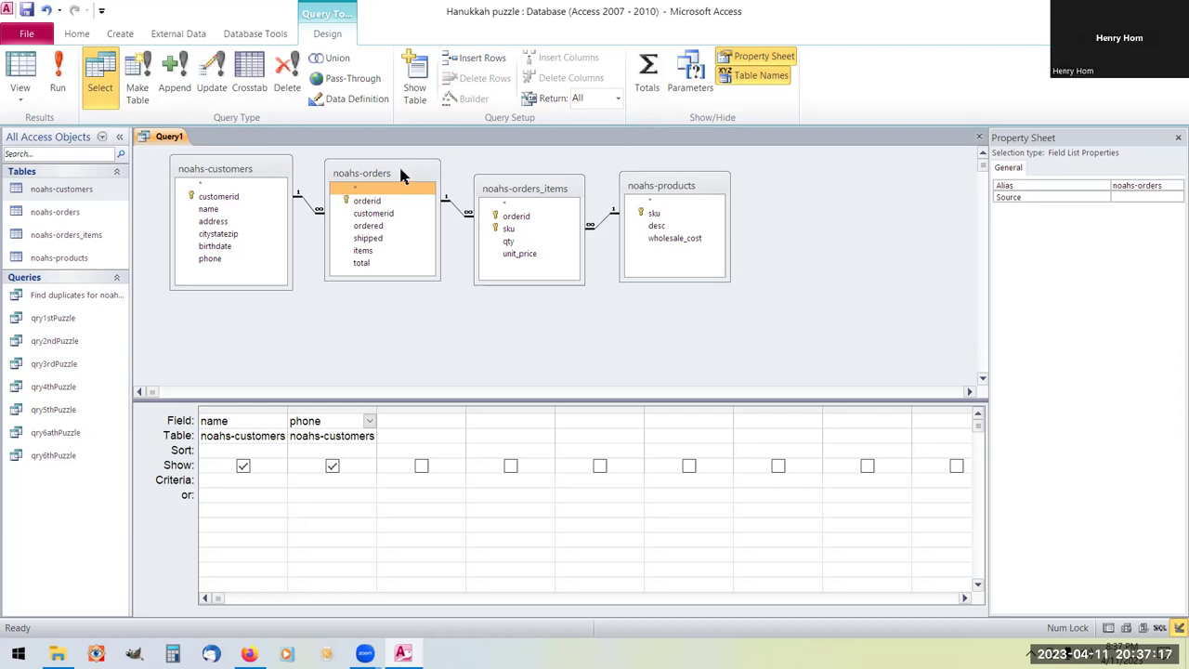
# Add the sku and desc fields from noahs-products to the query and widen the desc column.
pyautogui.click(714, 214)
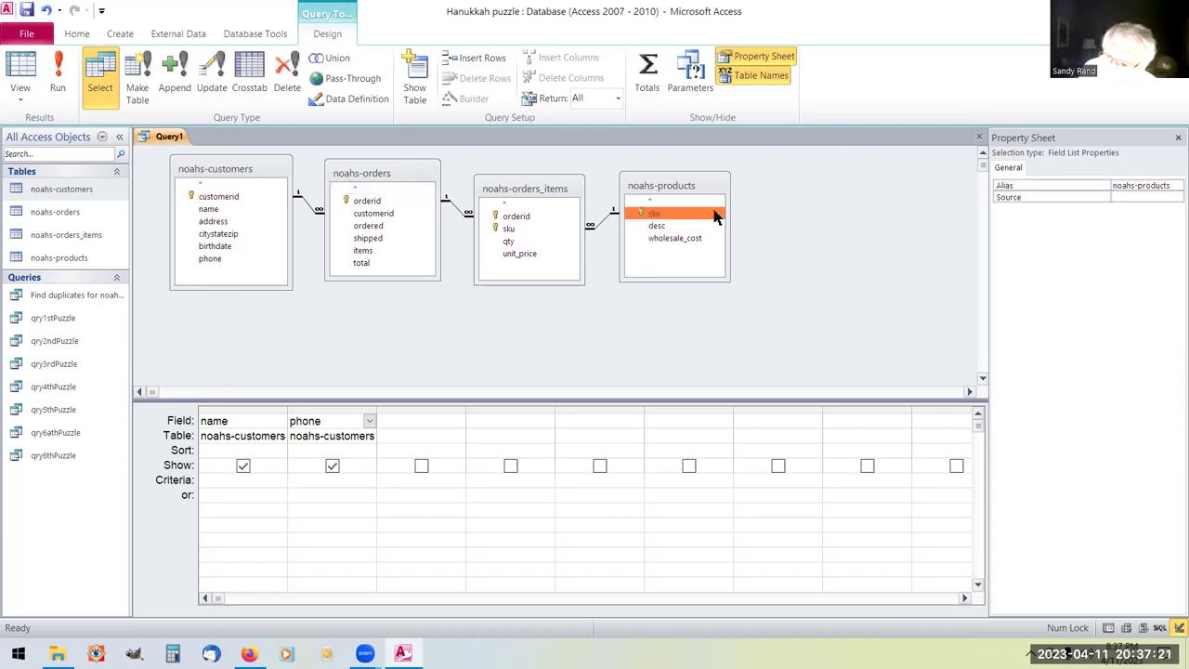
pyautogui.doubleClick(714, 213)
pyautogui.doubleClick(701, 226)
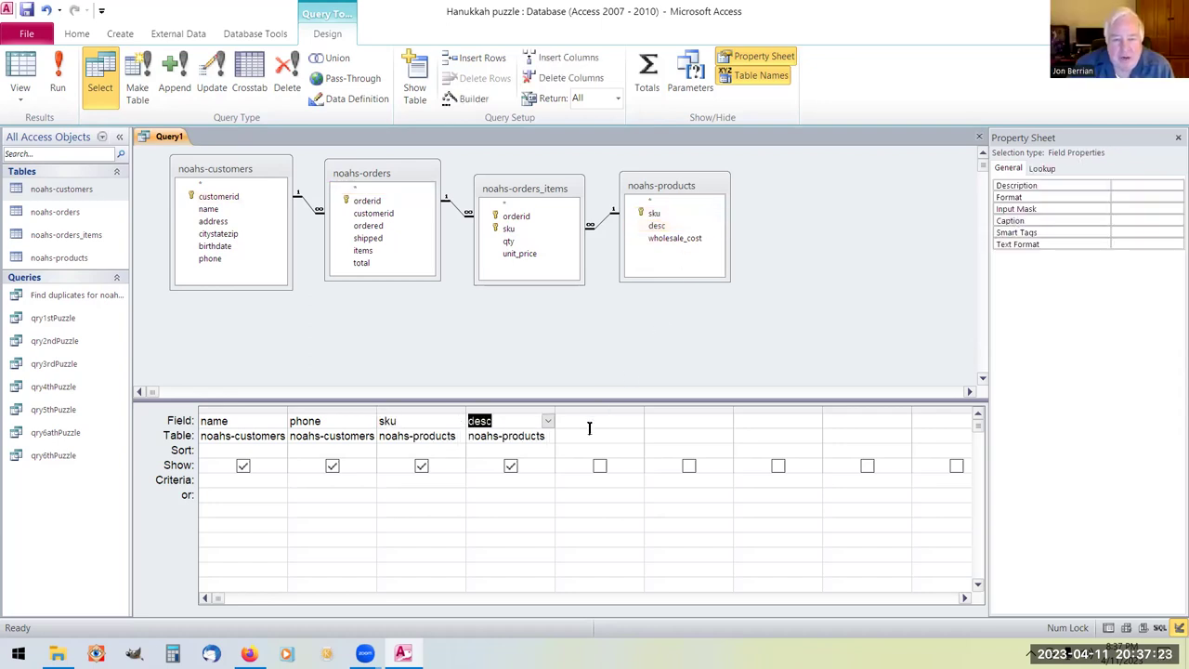
pyautogui.moveTo(556, 406); pyautogui.dragTo(594, 407)
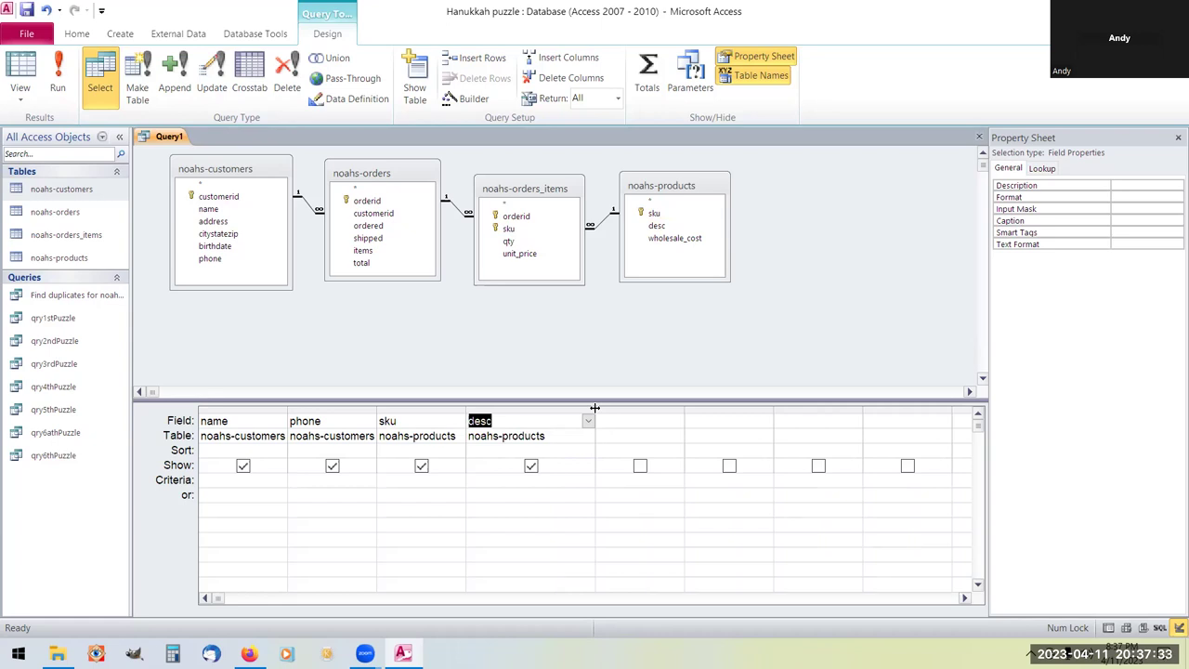
# Set the query's Recordset Type to Snapshot and delete the name, phone and sku columns from the design grid.
pyautogui.rightClick(800, 319)
pyautogui.click(821, 291)
pyautogui.click(821, 290)
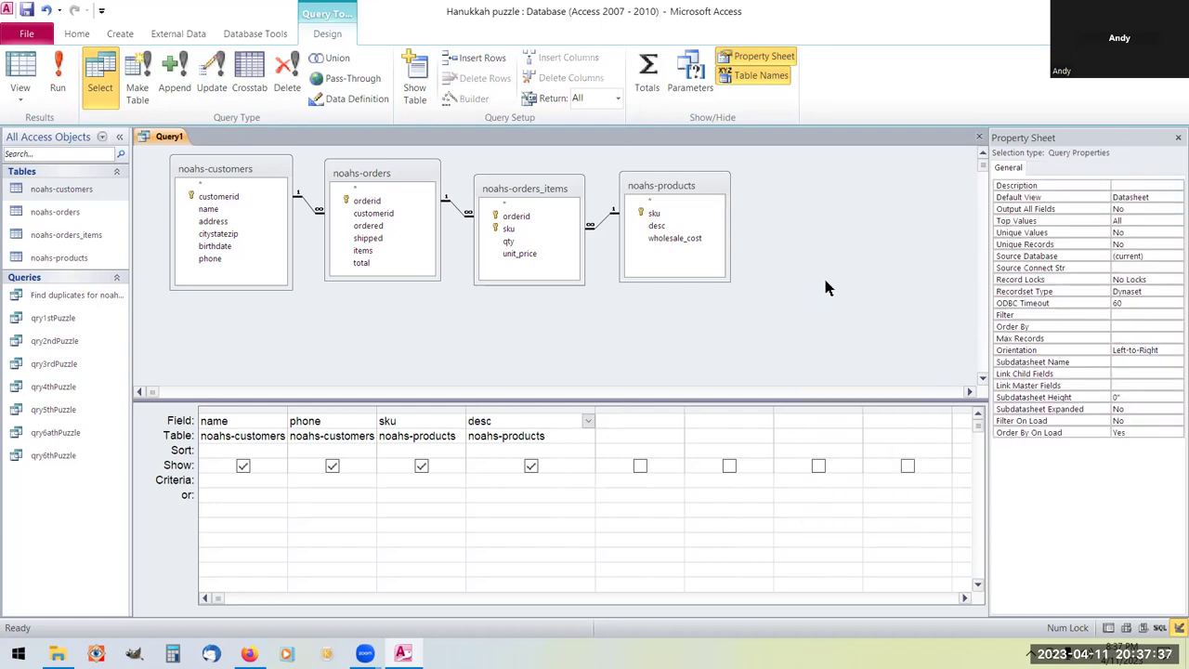
pyautogui.click(1176, 292)
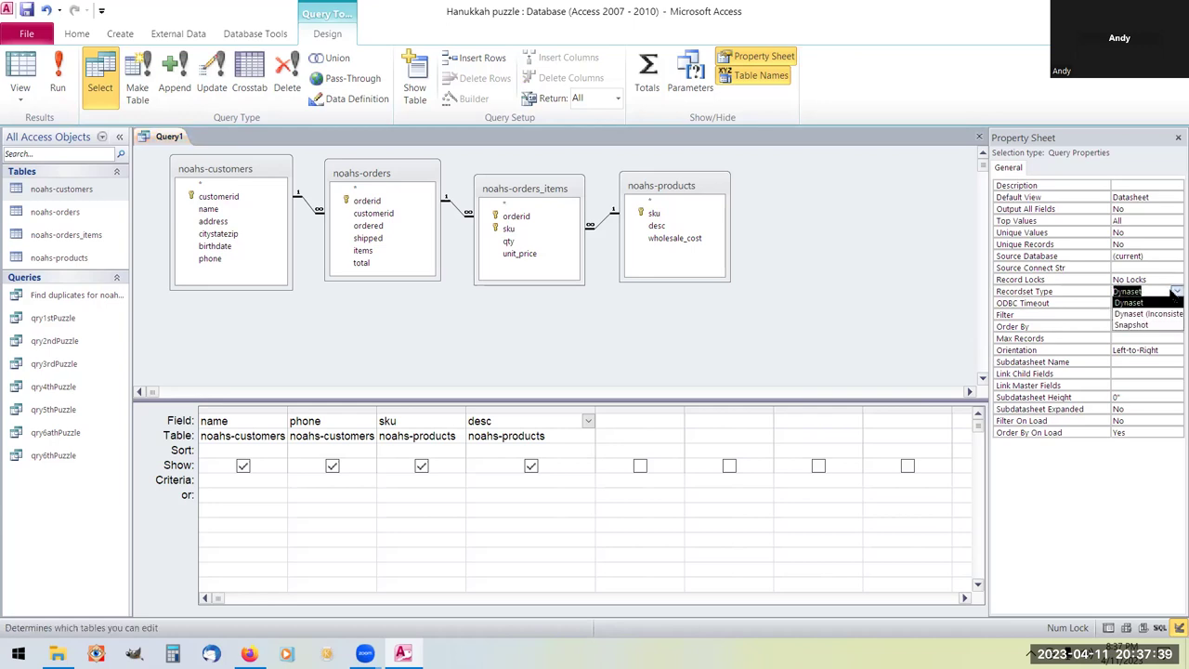
pyautogui.click(1132, 326)
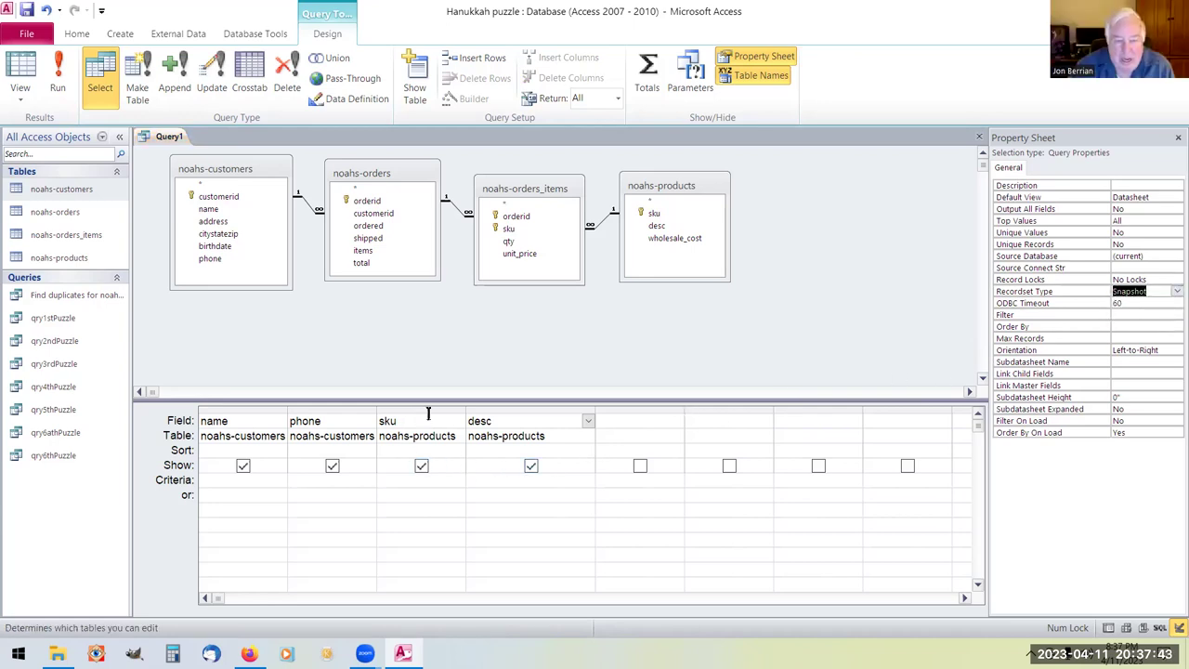
pyautogui.moveTo(428, 410); pyautogui.dragTo(247, 418)
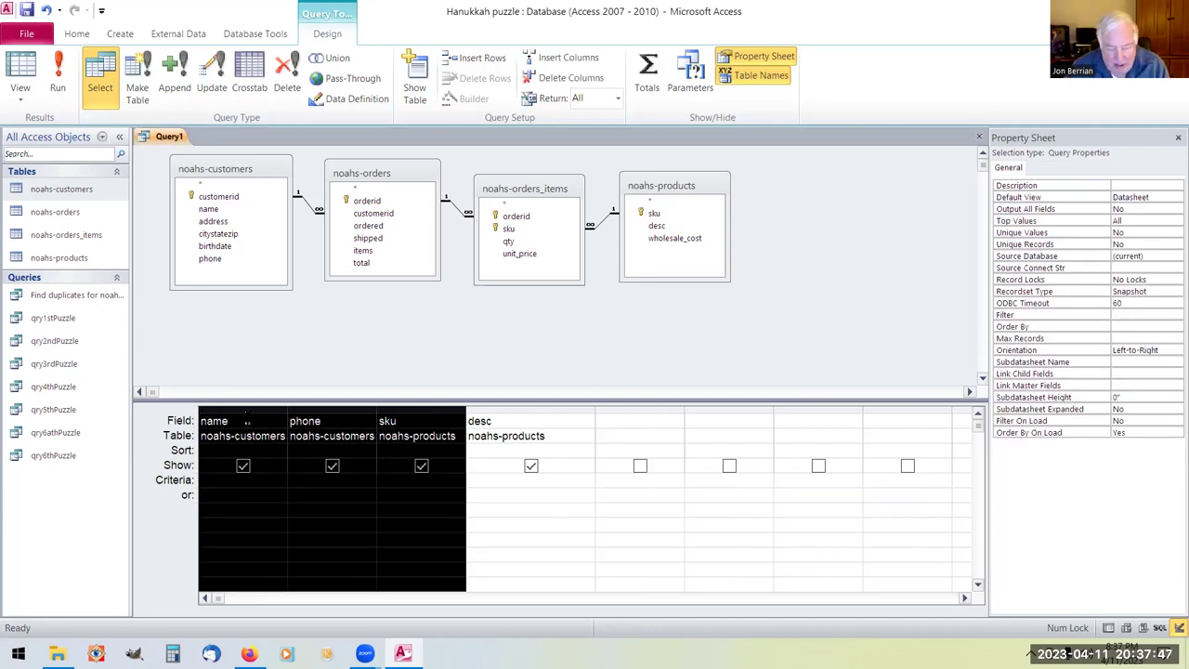
pyautogui.press('Delete')
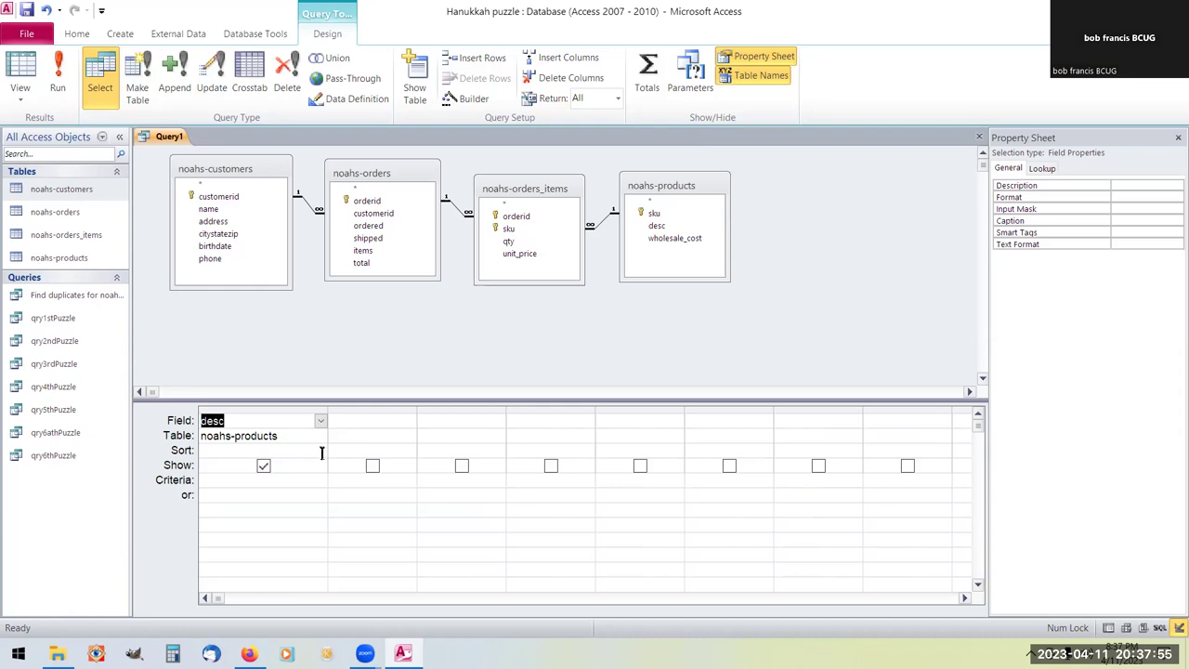
# Give the desc field the parameter criterion like"*"&[Looking For]&"*" to match any product description containing the entered text.
pyautogui.click(313, 478)
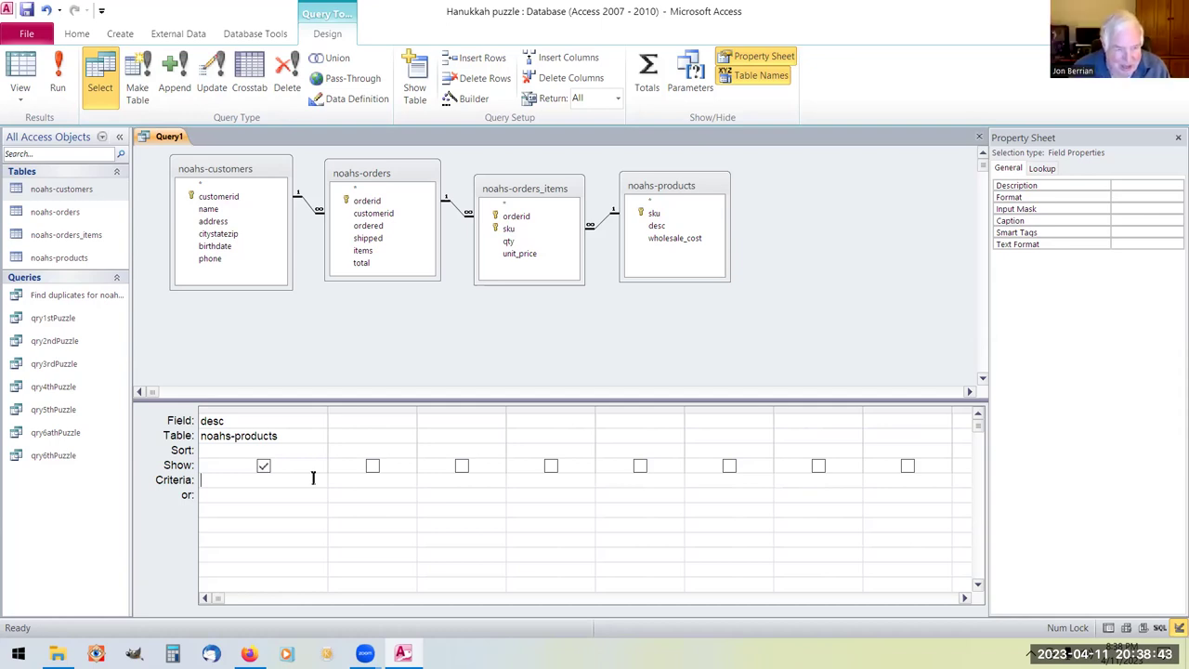
pyautogui.write('lik')
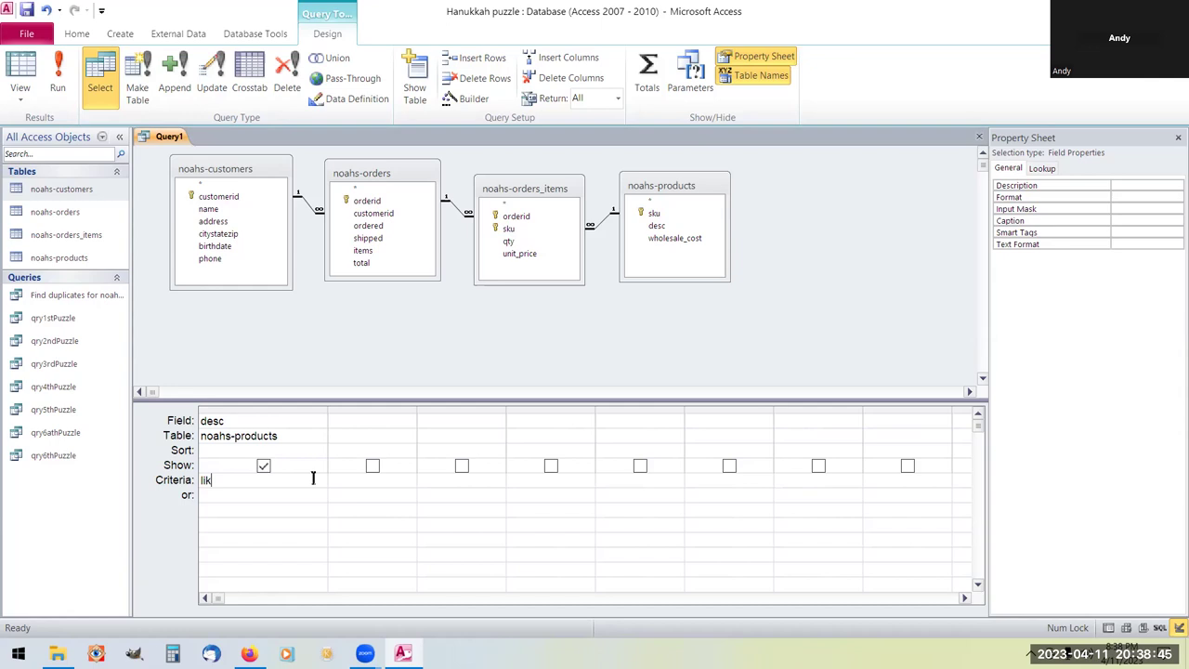
pyautogui.write('e"8')
pyautogui.press('BackSpace')
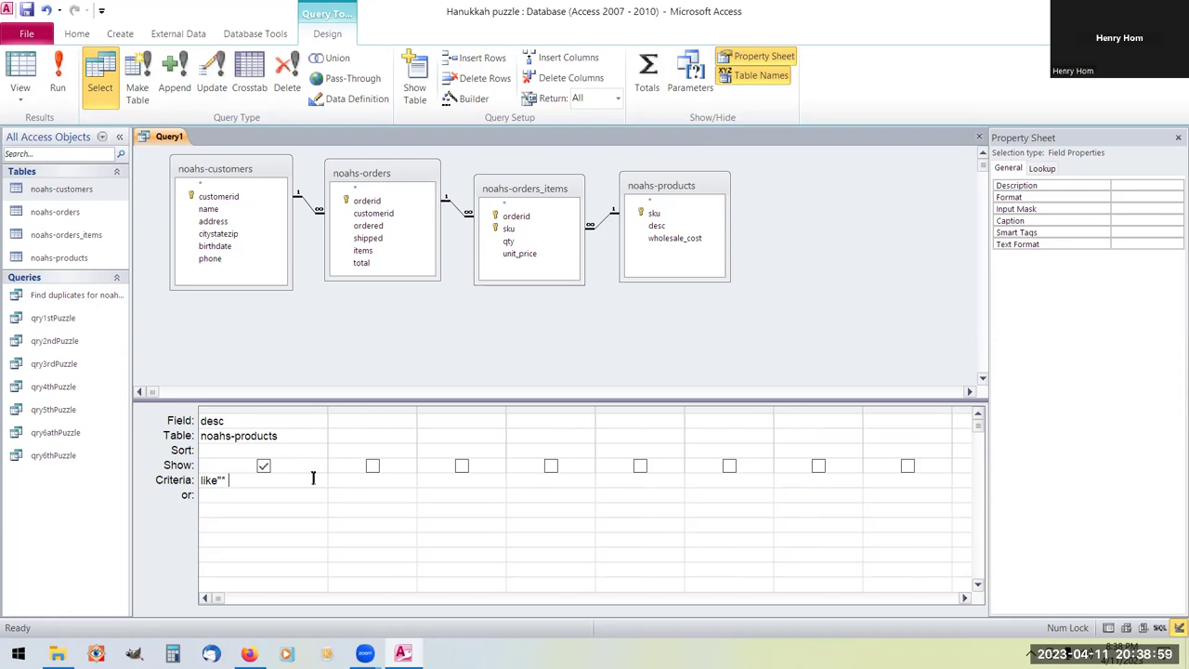
pyautogui.write('*')
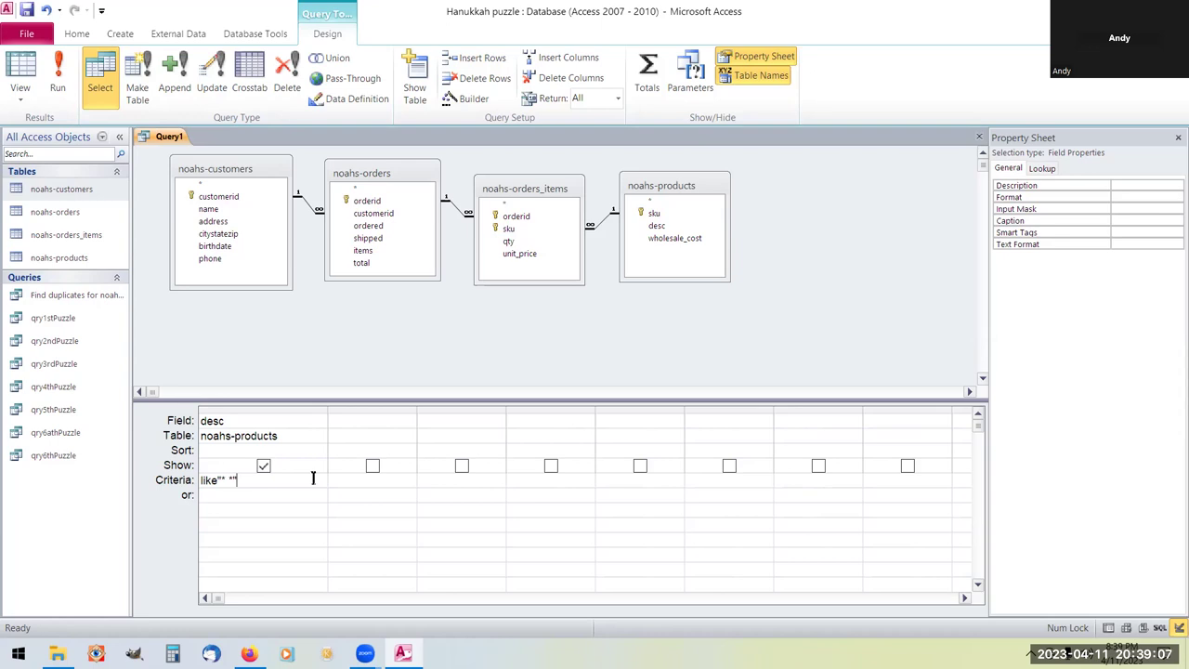
pyautogui.press('BackSpace')
pyautogui.press('BackSpace')
pyautogui.press('BackSpace')
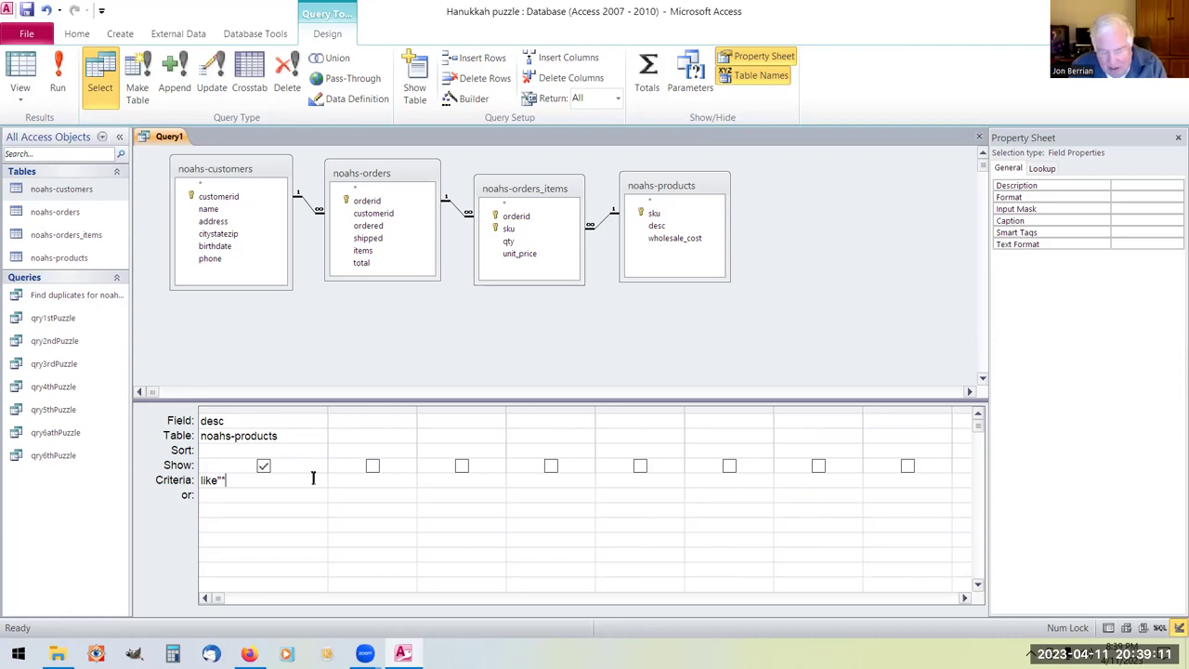
pyautogui.write('"')
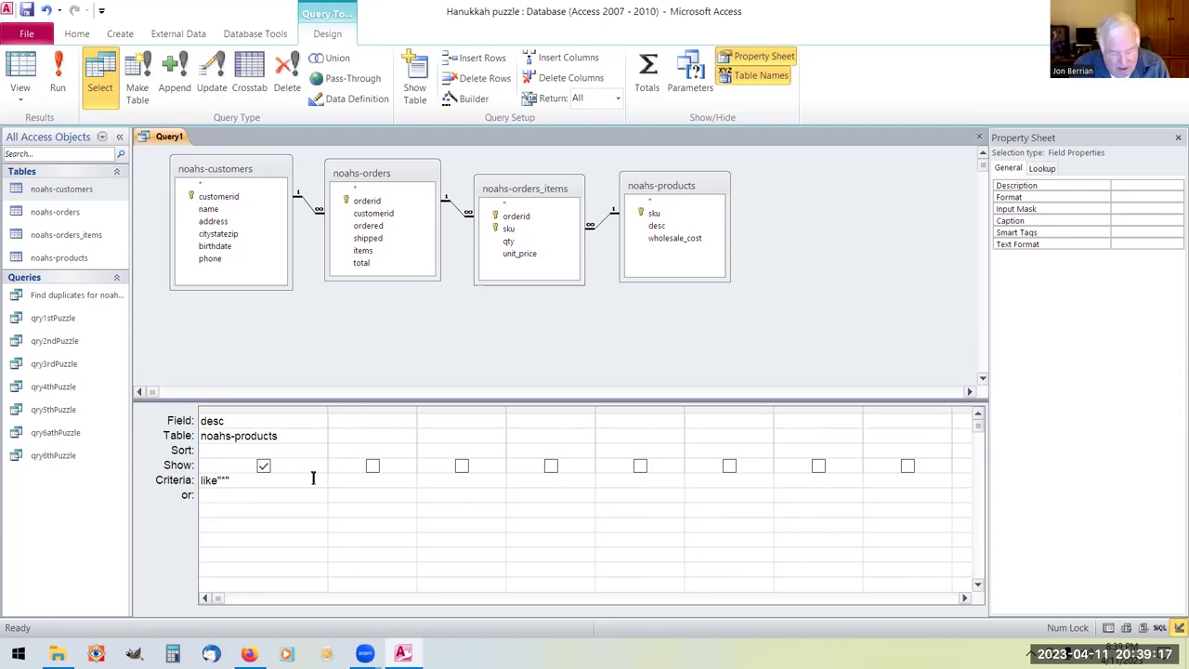
pyautogui.write('&')
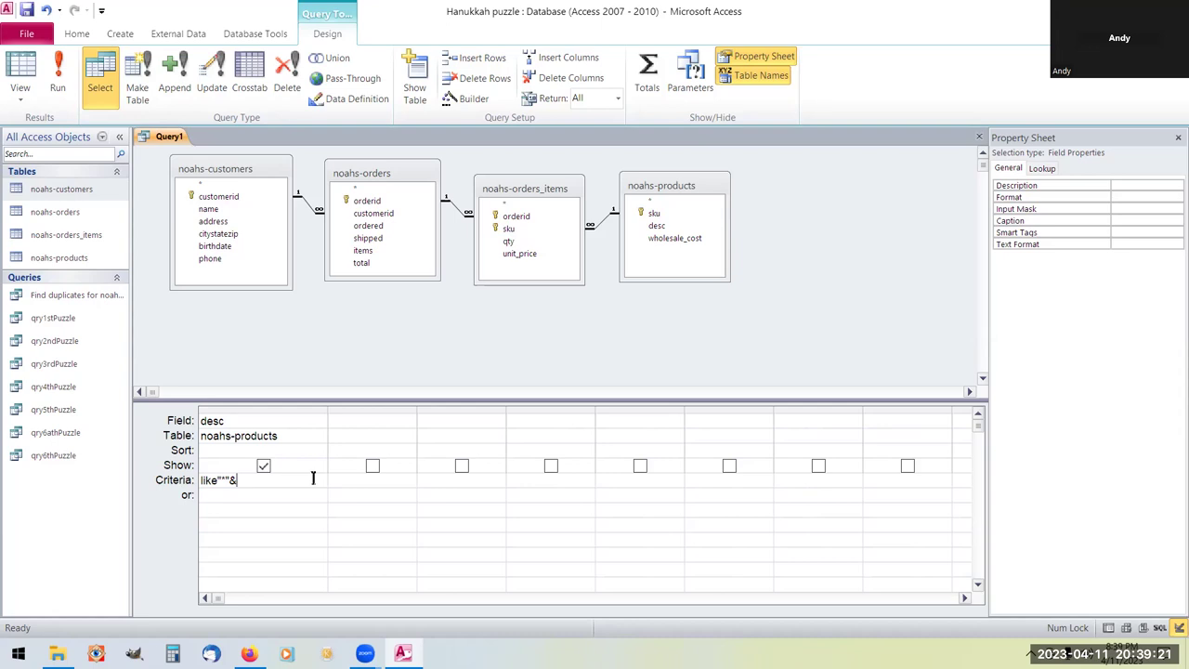
pyautogui.write('[')
pyautogui.write('L')
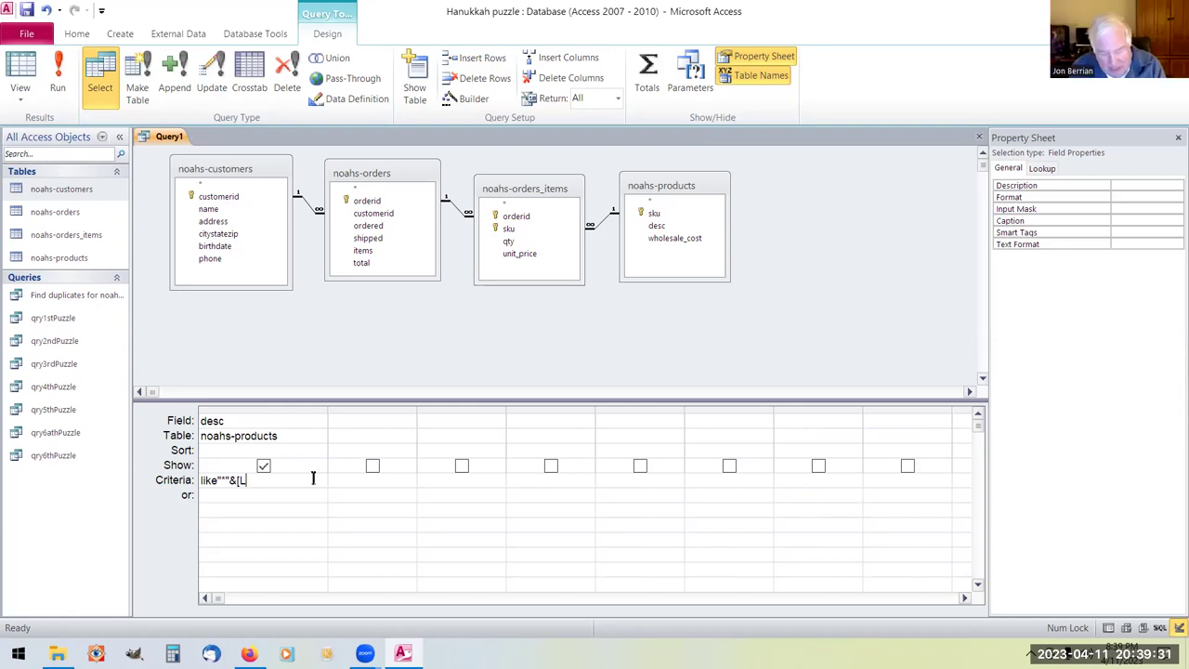
pyautogui.write('ooking')
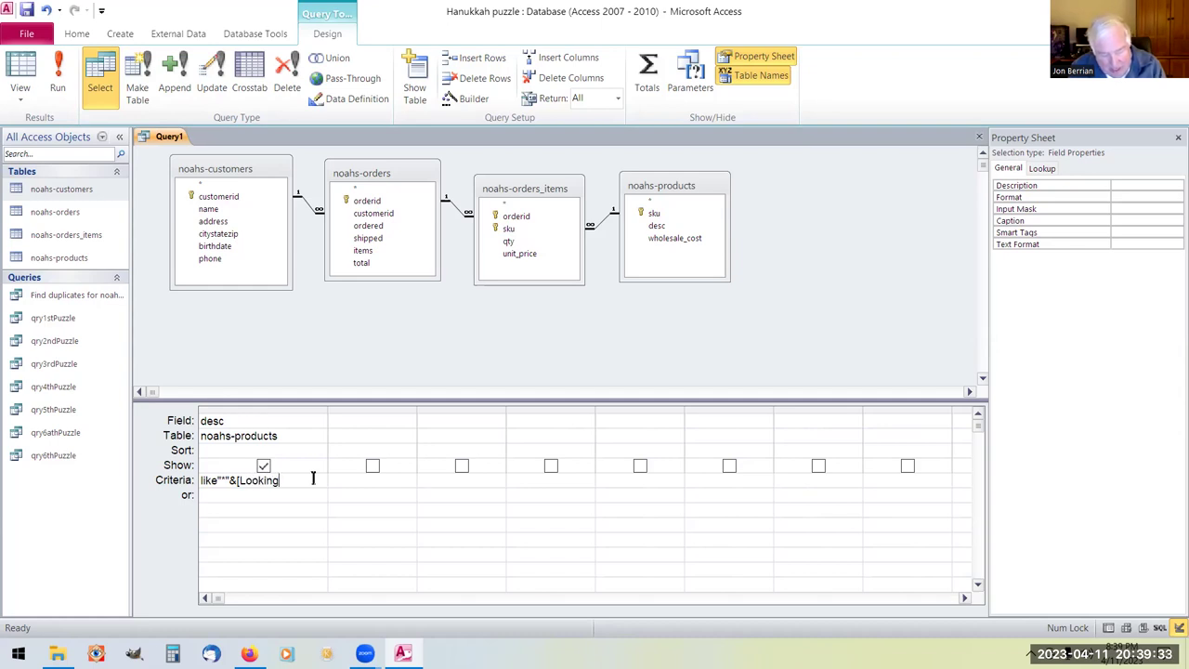
pyautogui.write(' For')
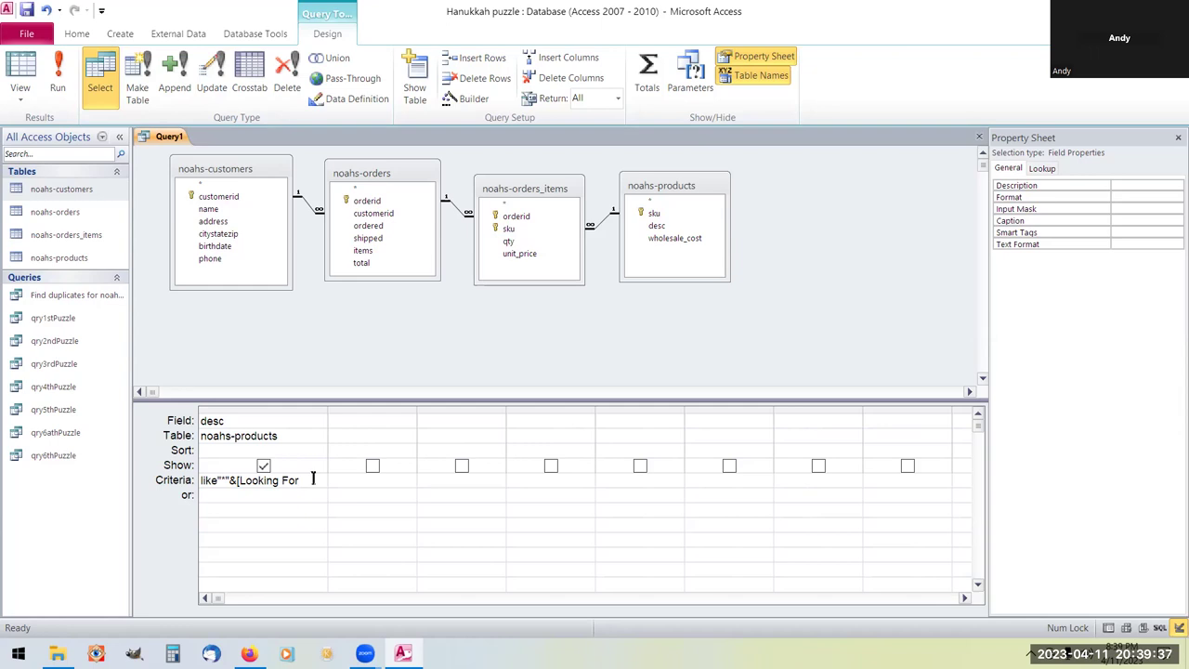
pyautogui.write(']&"*')
# Show the query as a datasheet using "rug" as the Looking For value.
pyautogui.rightClick(163, 136)
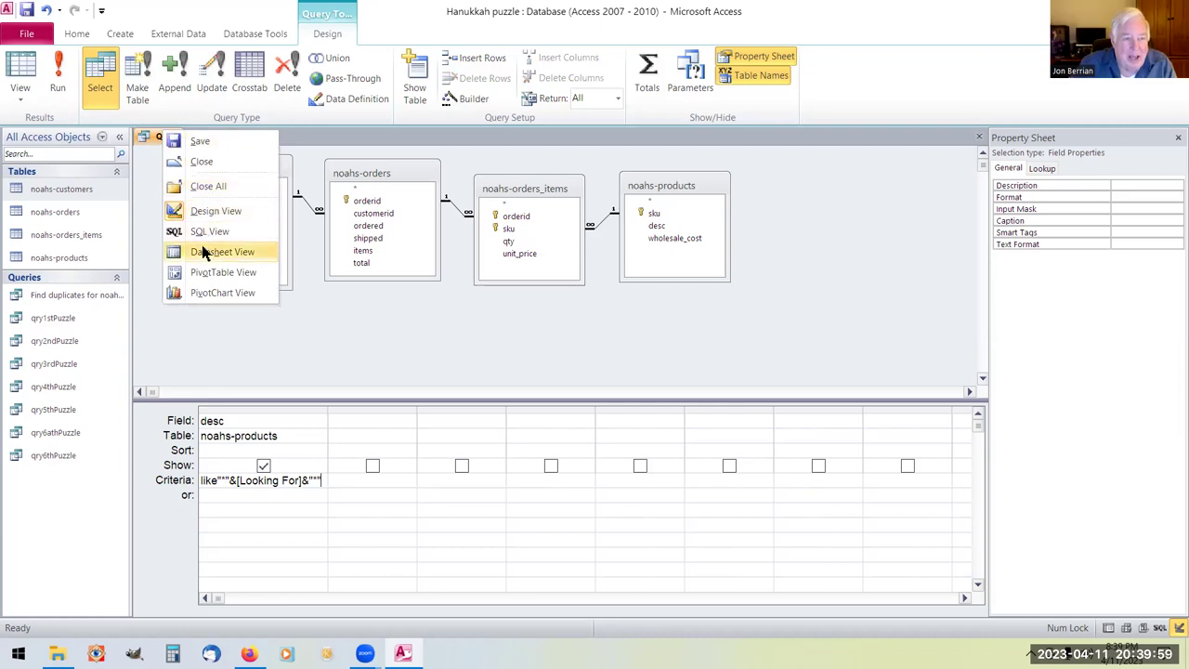
pyautogui.click(175, 252)
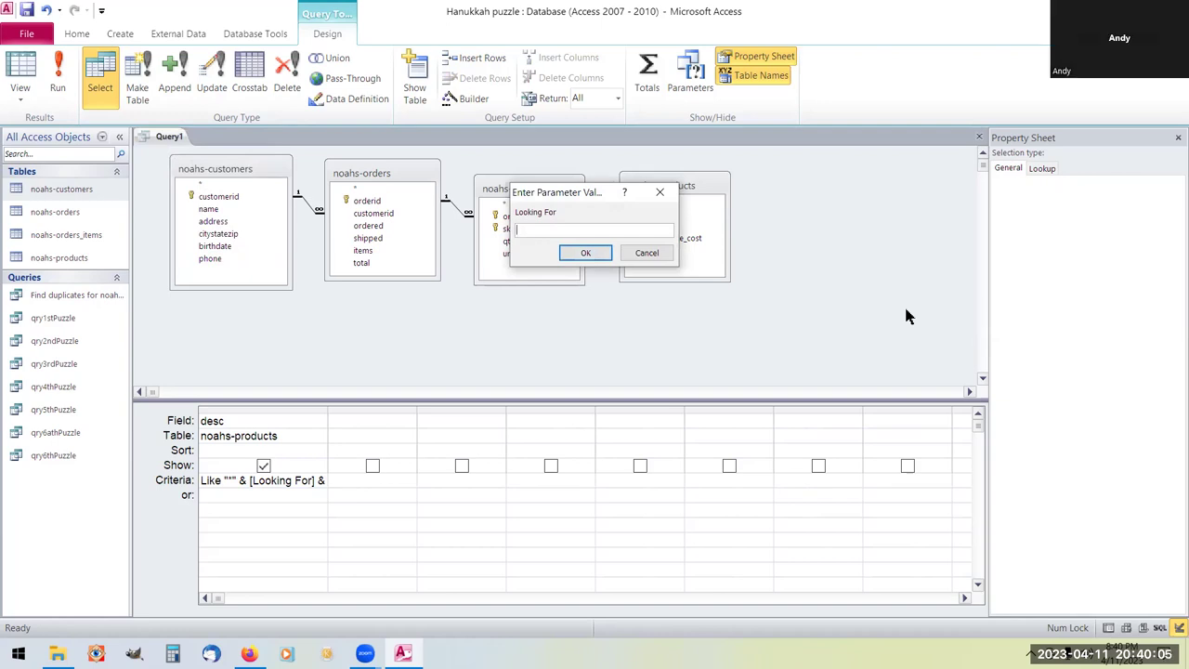
pyautogui.write('rug')
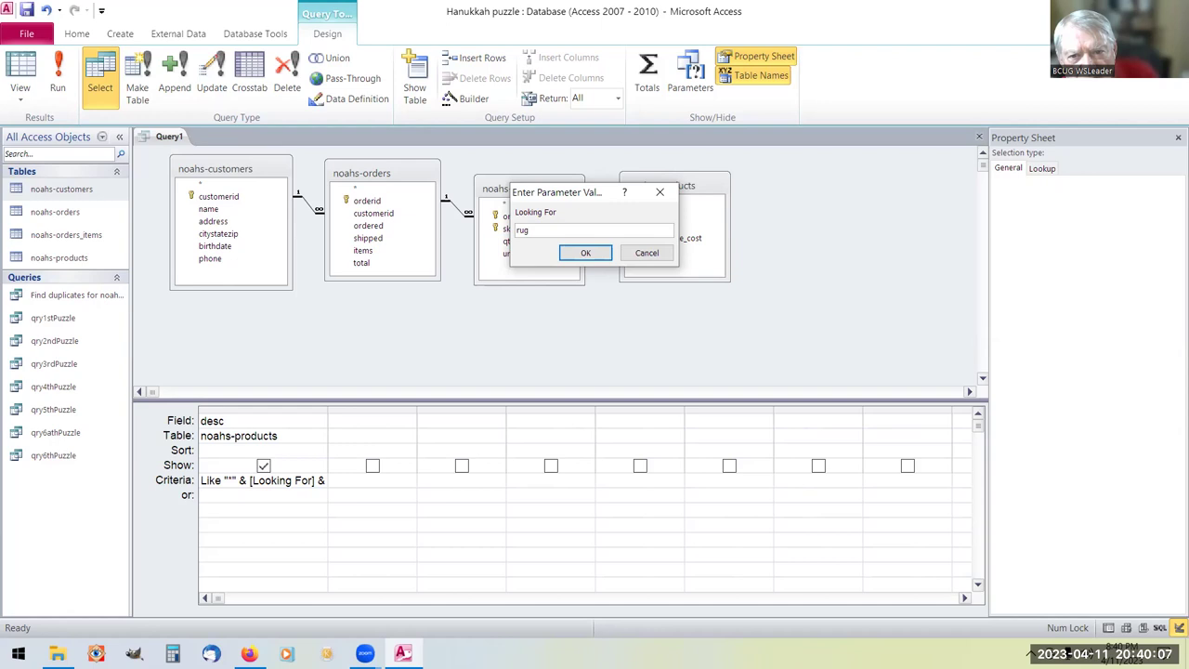
pyautogui.click(581, 252)
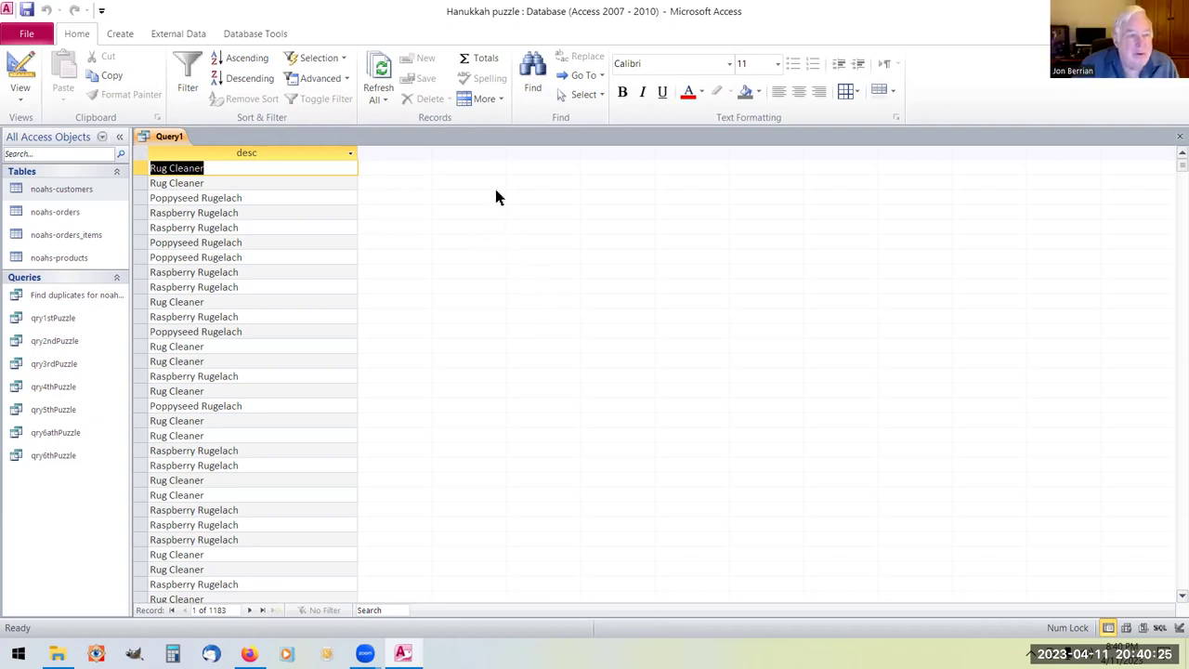
# Run the query again as a datasheet using "tapestry" as the Looking For value.
pyautogui.click(14, 69)
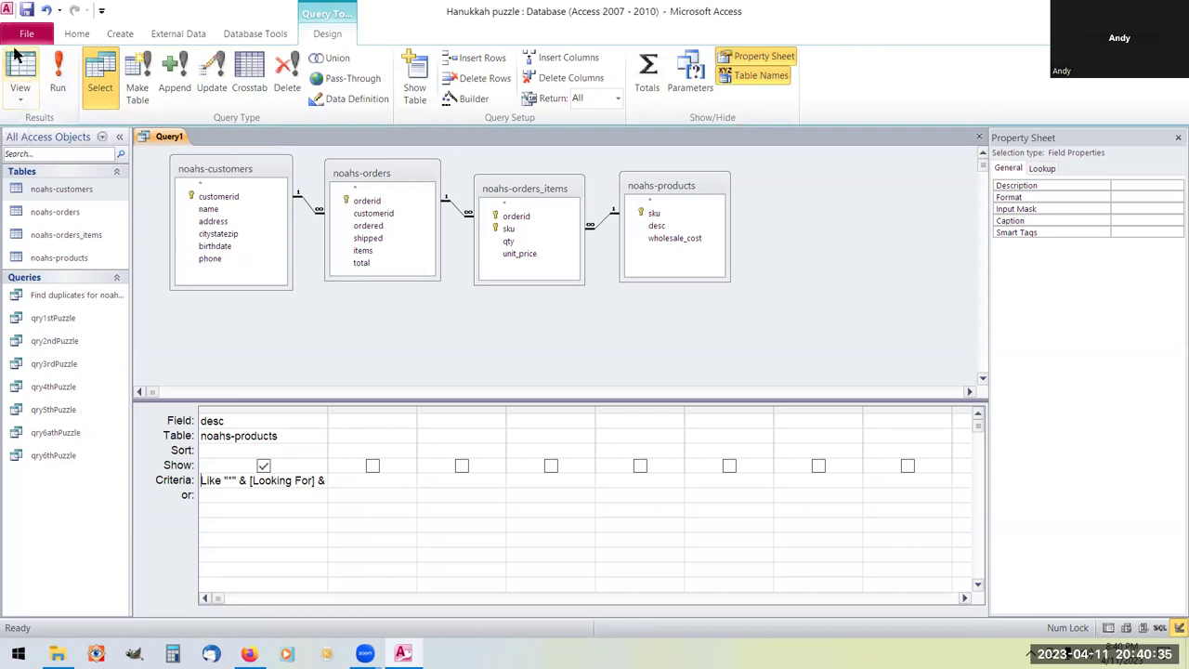
pyautogui.click(58, 76)
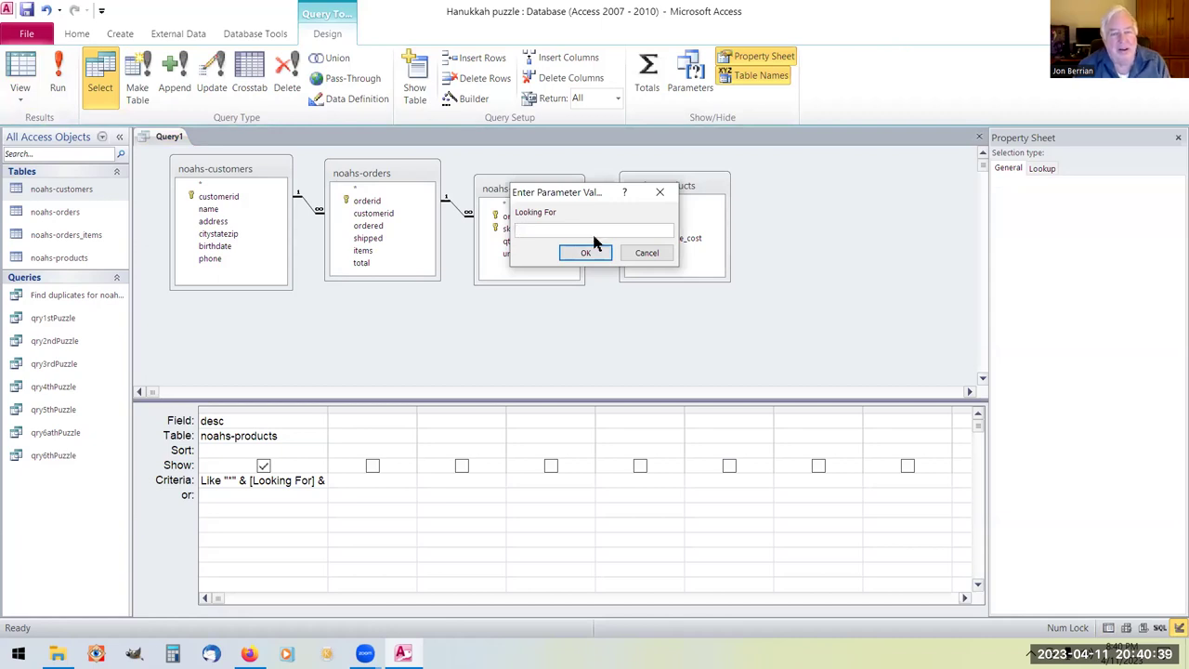
pyautogui.write('tv')
pyautogui.press('BackSpace')
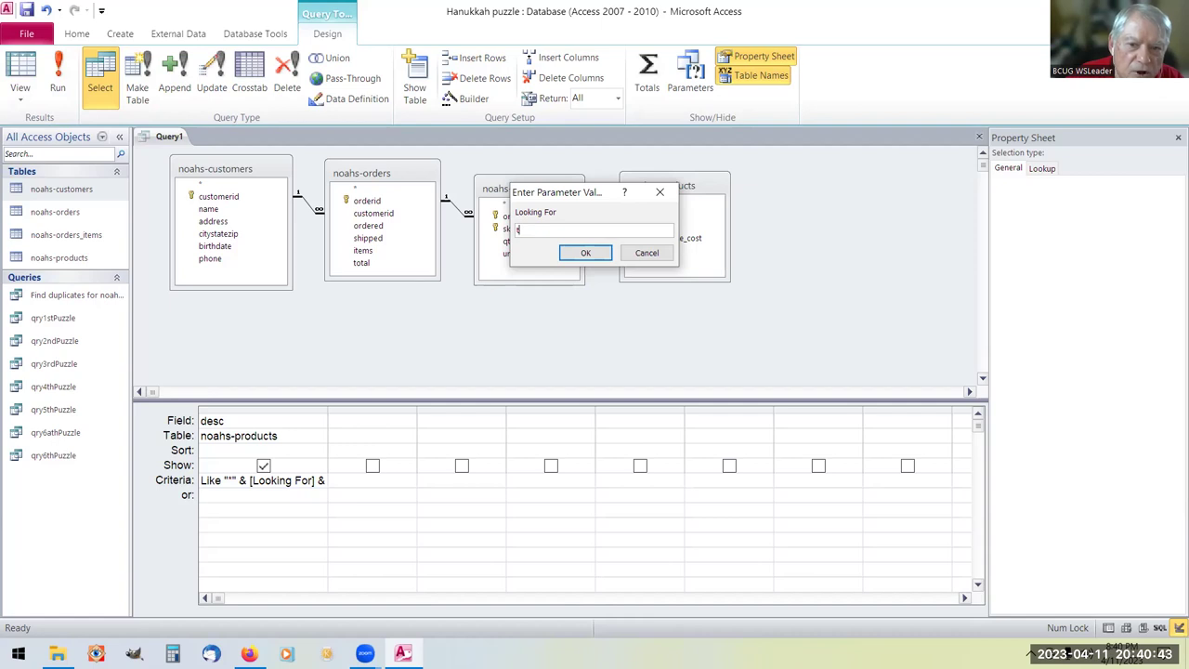
pyautogui.write('apestry')
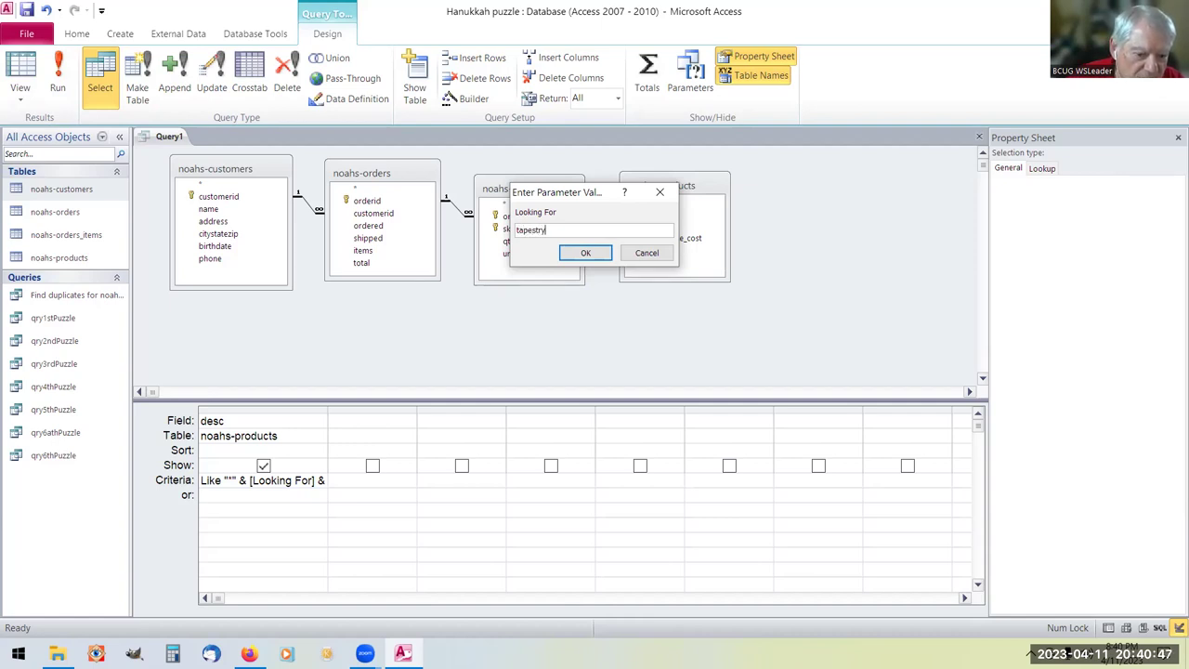
pyautogui.click(591, 252)
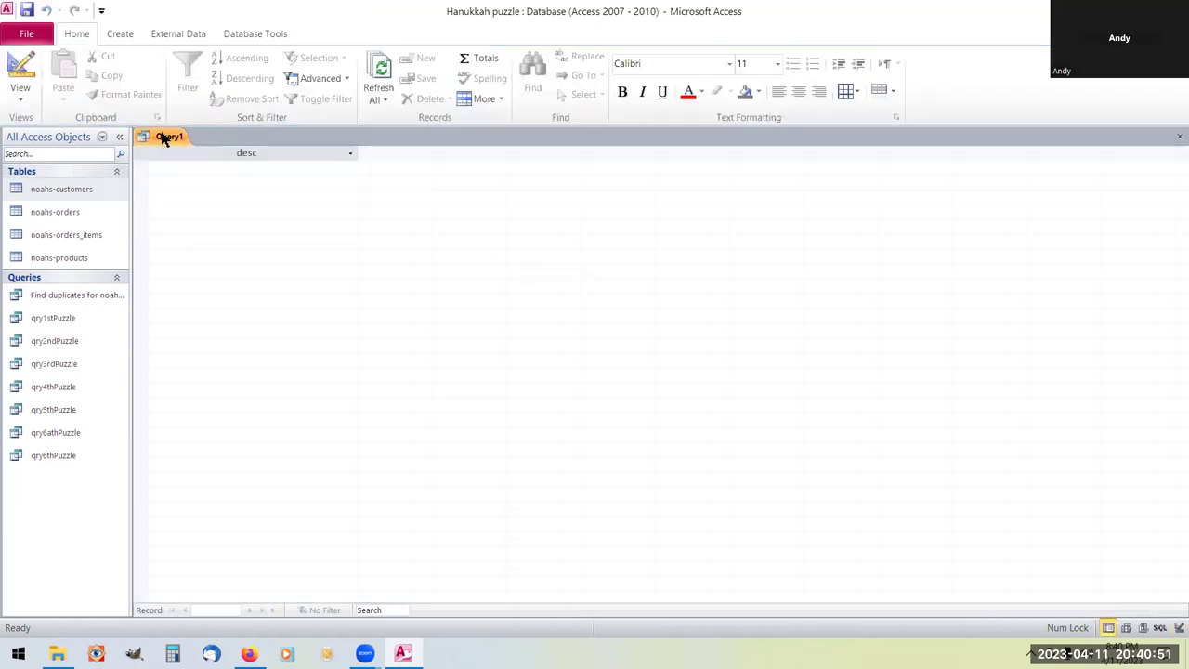
# Return the query to Design view and fit the desc column's width to its full criterion.
pyautogui.click(21, 81)
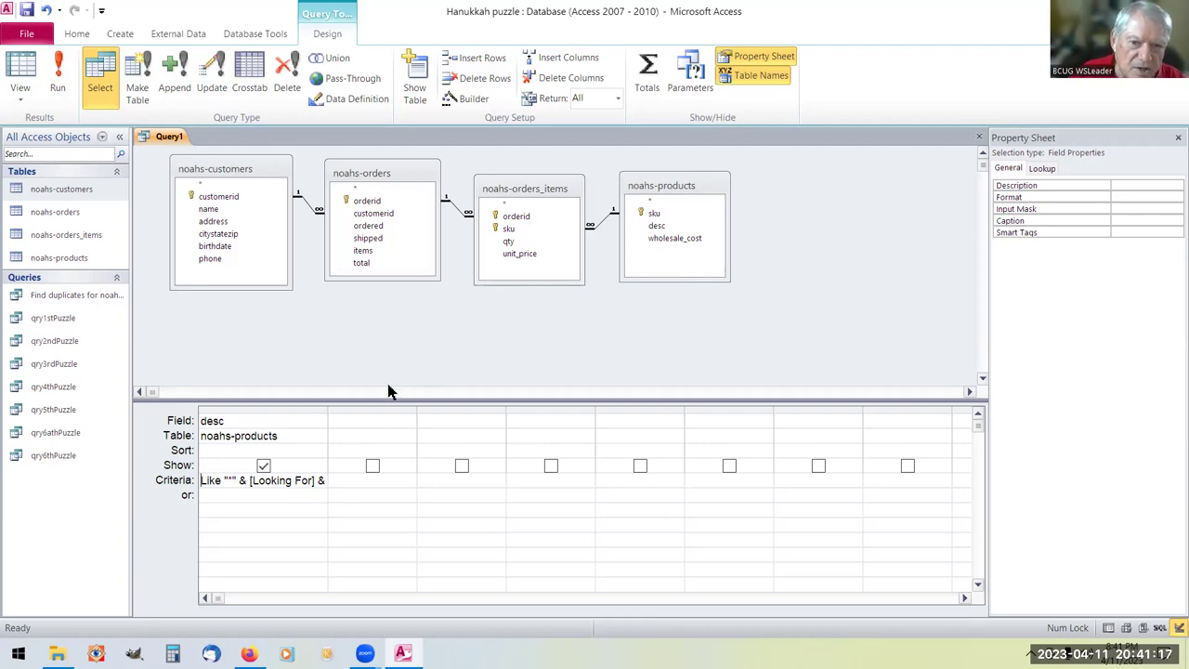
pyautogui.doubleClick(330, 409)
pyautogui.click(416, 535)
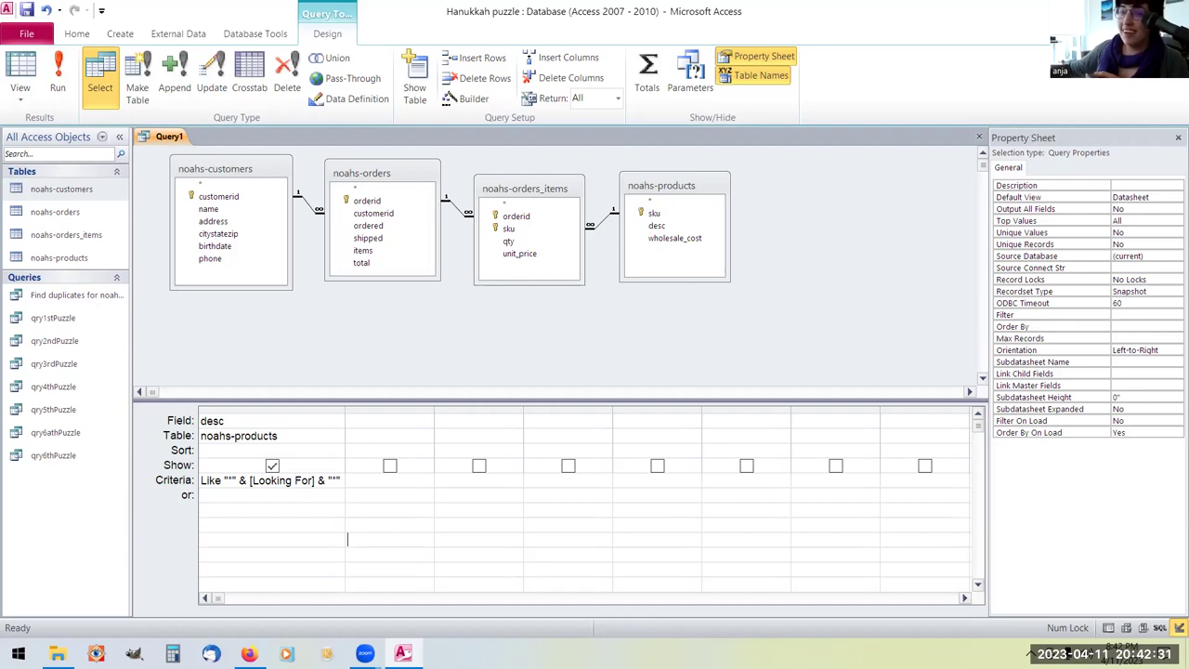
# Switch to Firefox, where the Hanukkah of Data 2022 puzzle write-ups are open.
pyautogui.hotkey('alt', 'Tab')
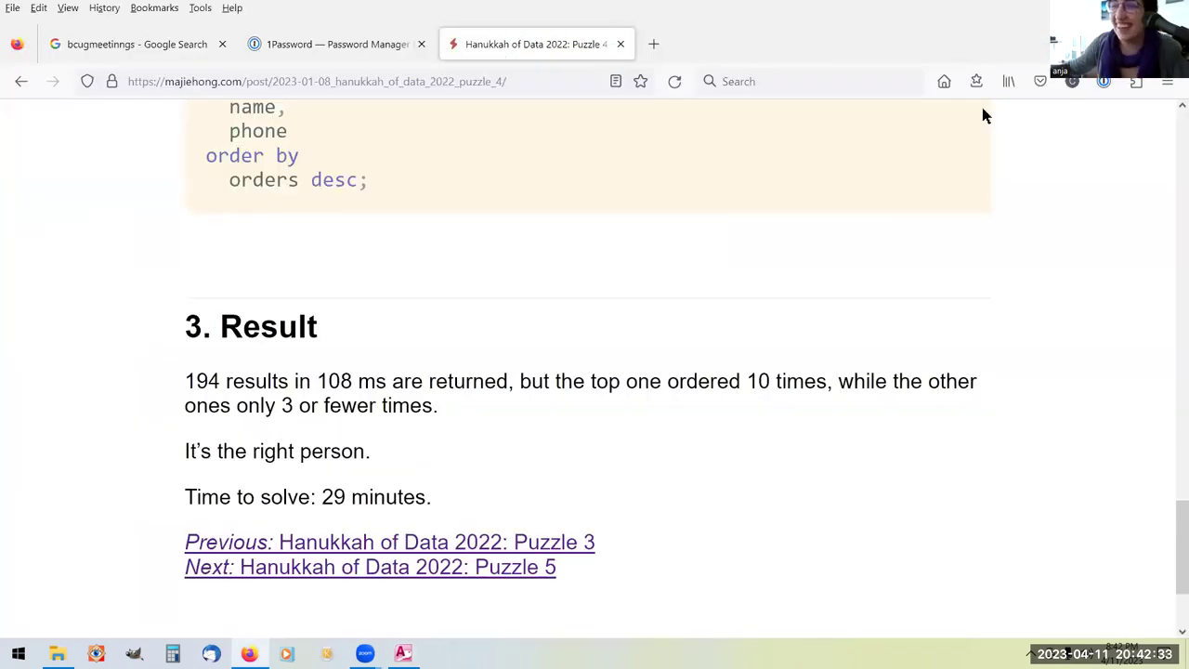
pyautogui.scroll(-2, 531, 427)
pyautogui.click(400, 448)
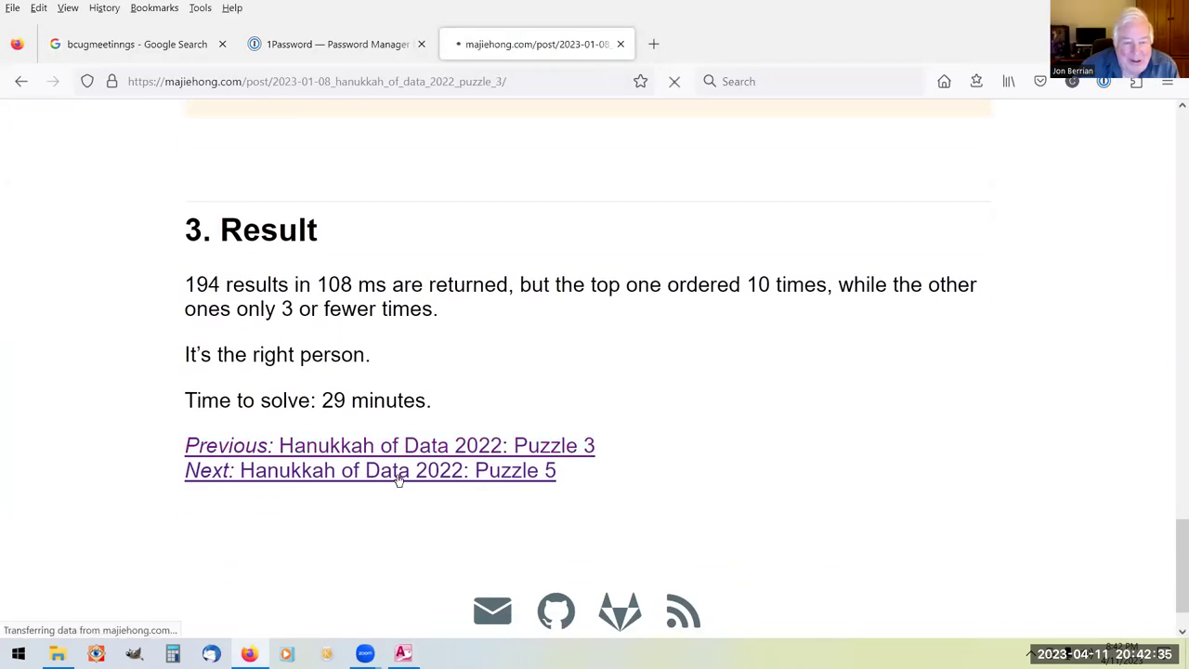
pyautogui.scroll(-5, 447, 455)
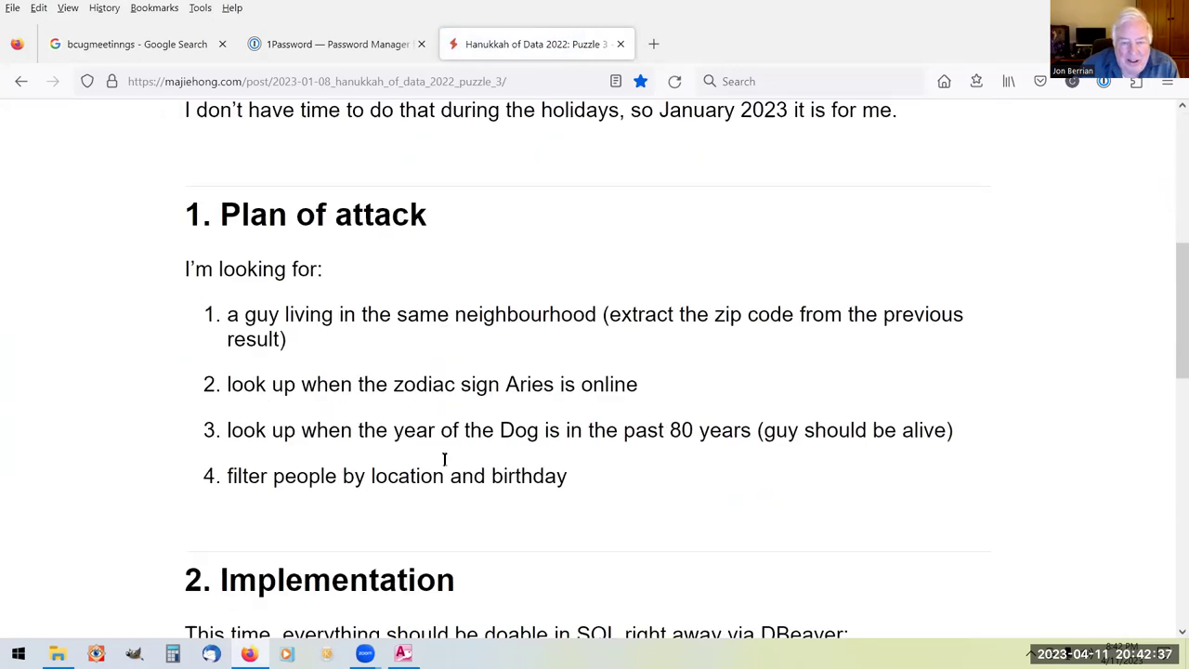
pyautogui.scroll(-10, 444, 459)
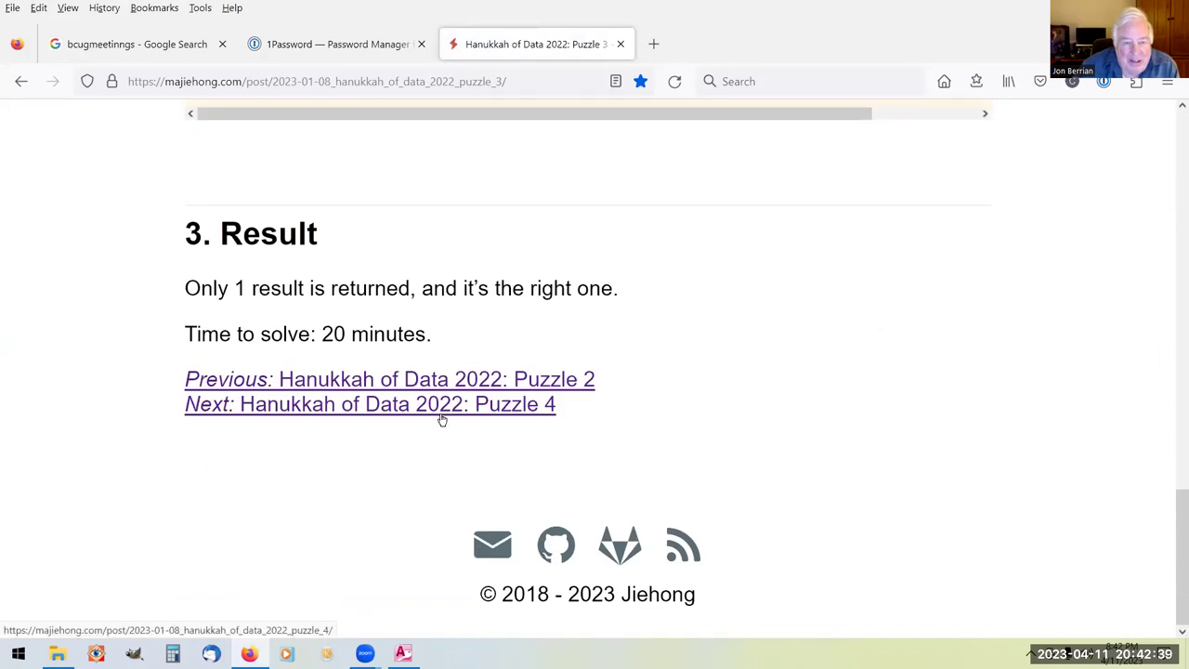
pyautogui.click(454, 415)
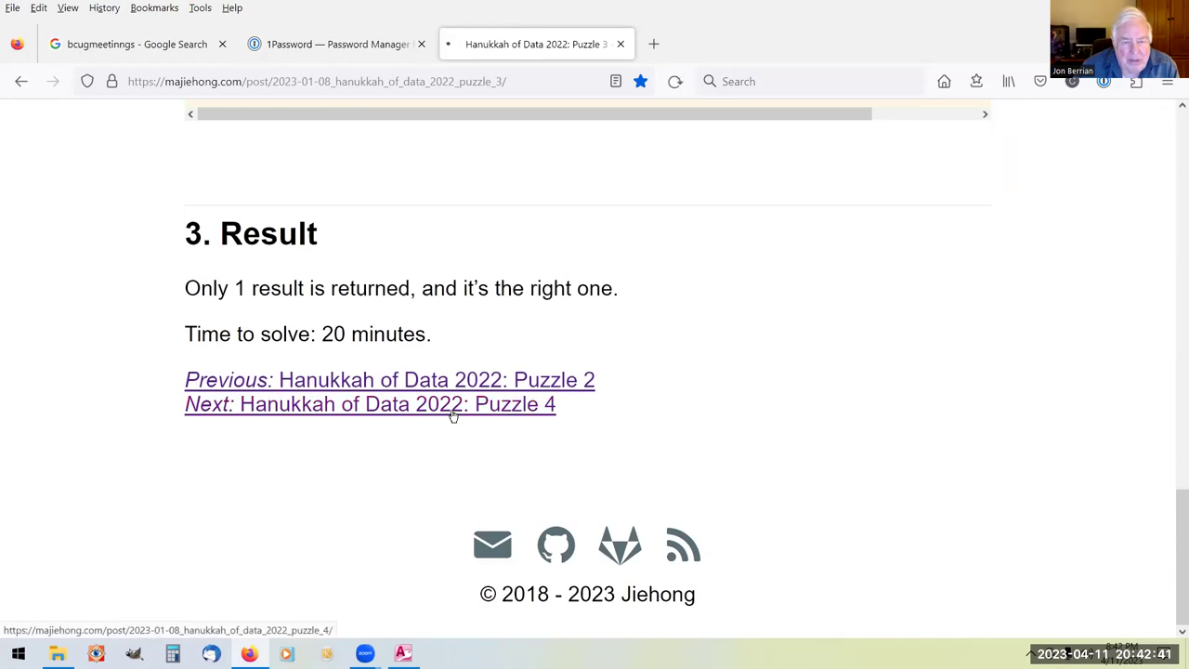
# Follow the next-page links from the Puzzle 4 write-up through Puzzles 5 and 6 to Hanukkah of Data 2022: Puzzle 7.
pyautogui.scroll(-15, 451, 418)
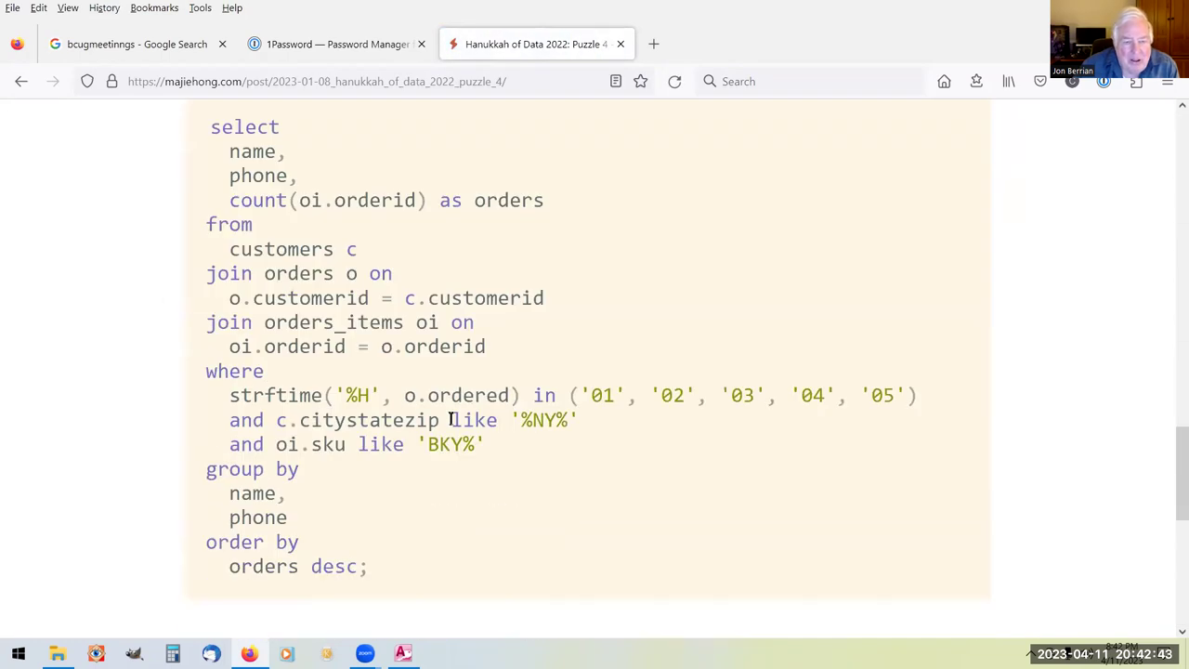
pyautogui.scroll(-6, 451, 420)
pyautogui.click(453, 413)
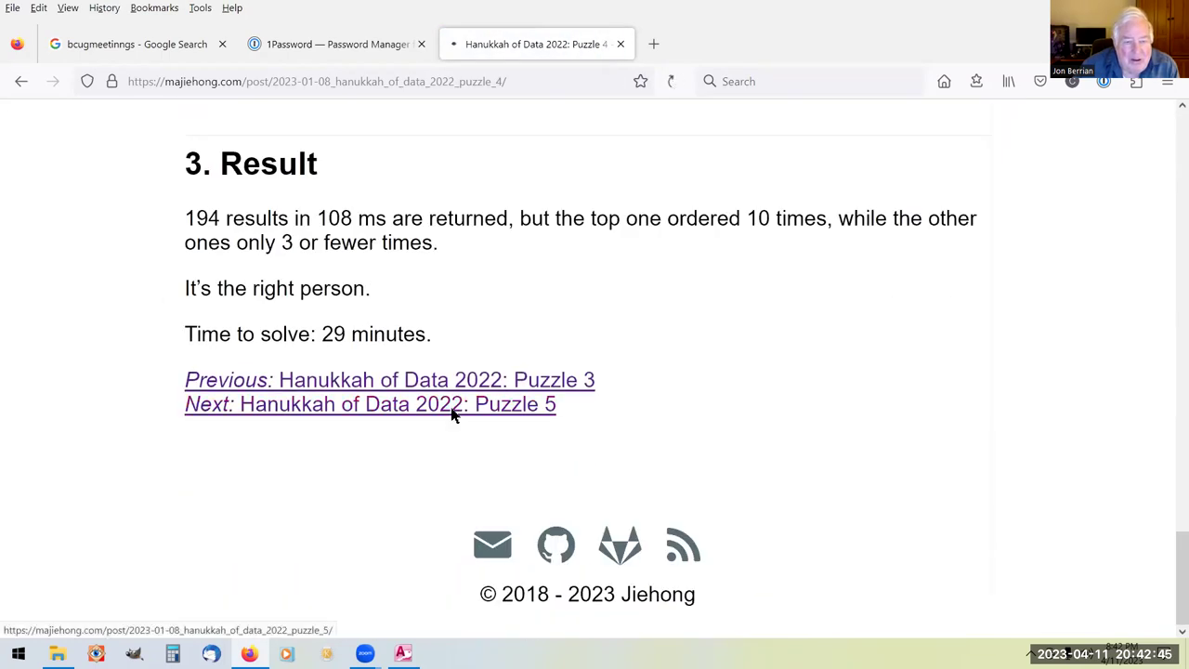
pyautogui.scroll(-12, 452, 418)
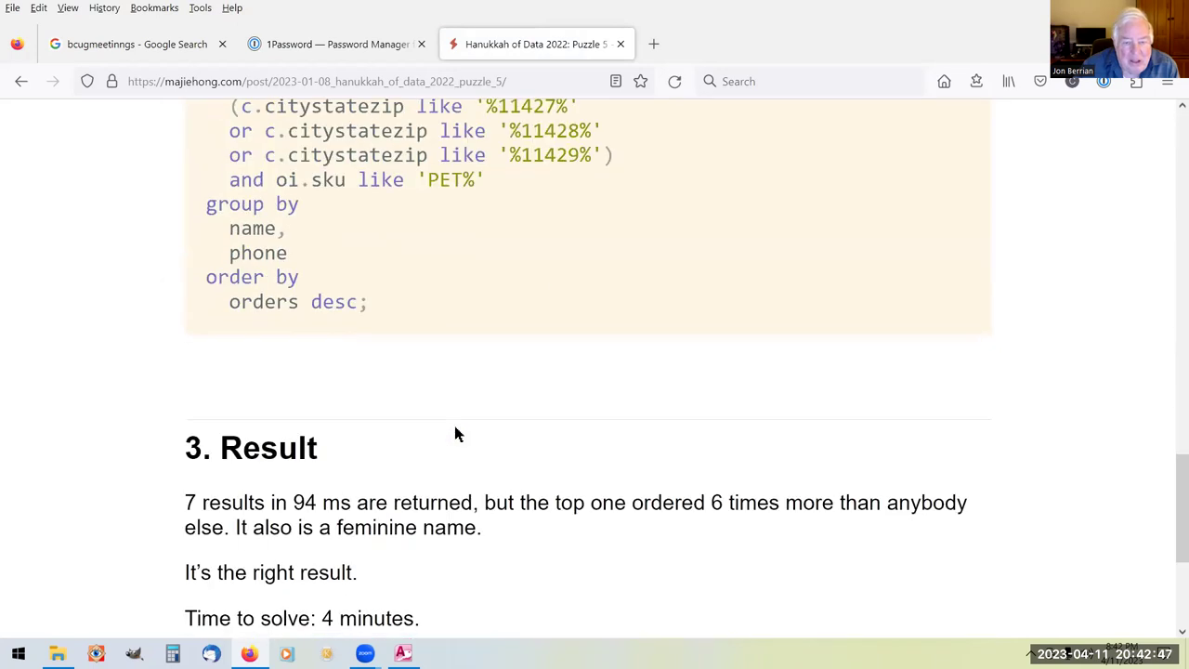
pyautogui.scroll(-5, 456, 433)
pyautogui.click(420, 405)
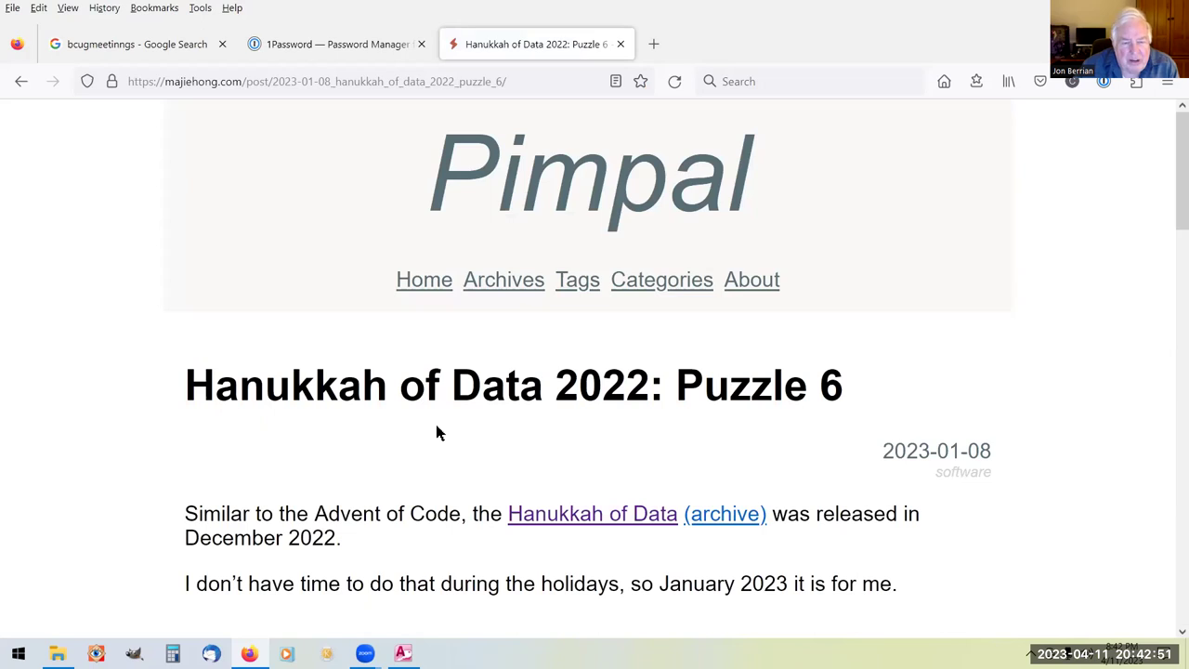
pyautogui.scroll(-7, 439, 432)
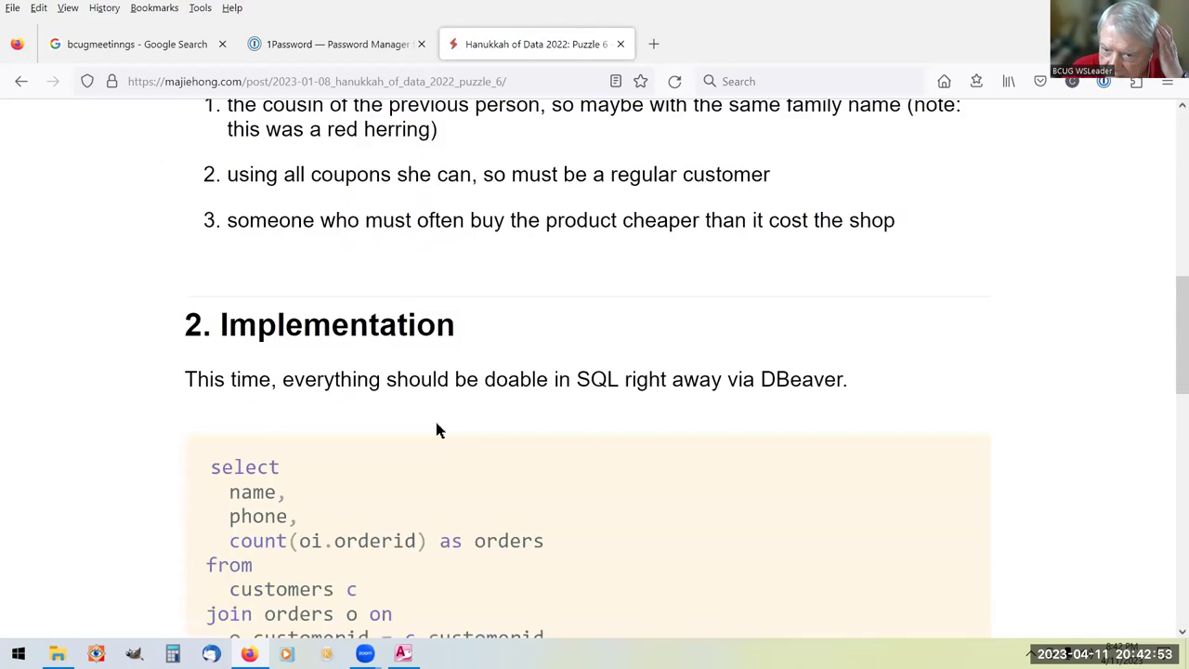
pyautogui.scroll(-8, 437, 426)
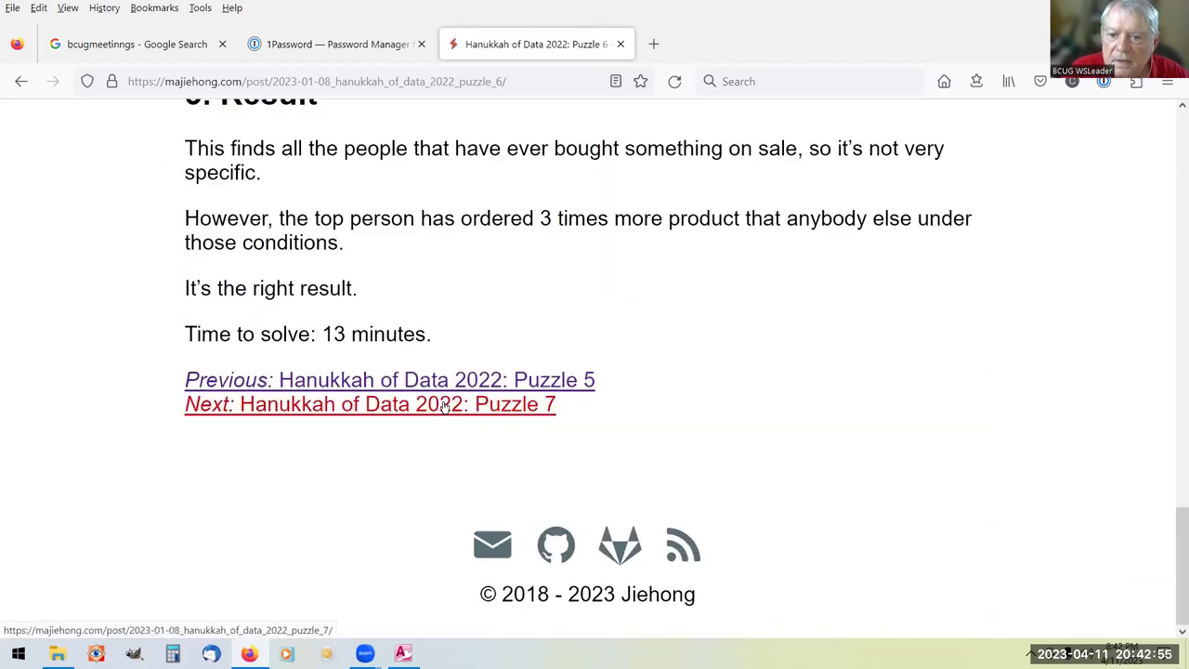
pyautogui.click(445, 407)
# Read the Puzzle 7 write-up's plan of attack and the beginning of its Implementation section.
pyautogui.scroll(-3, 437, 418)
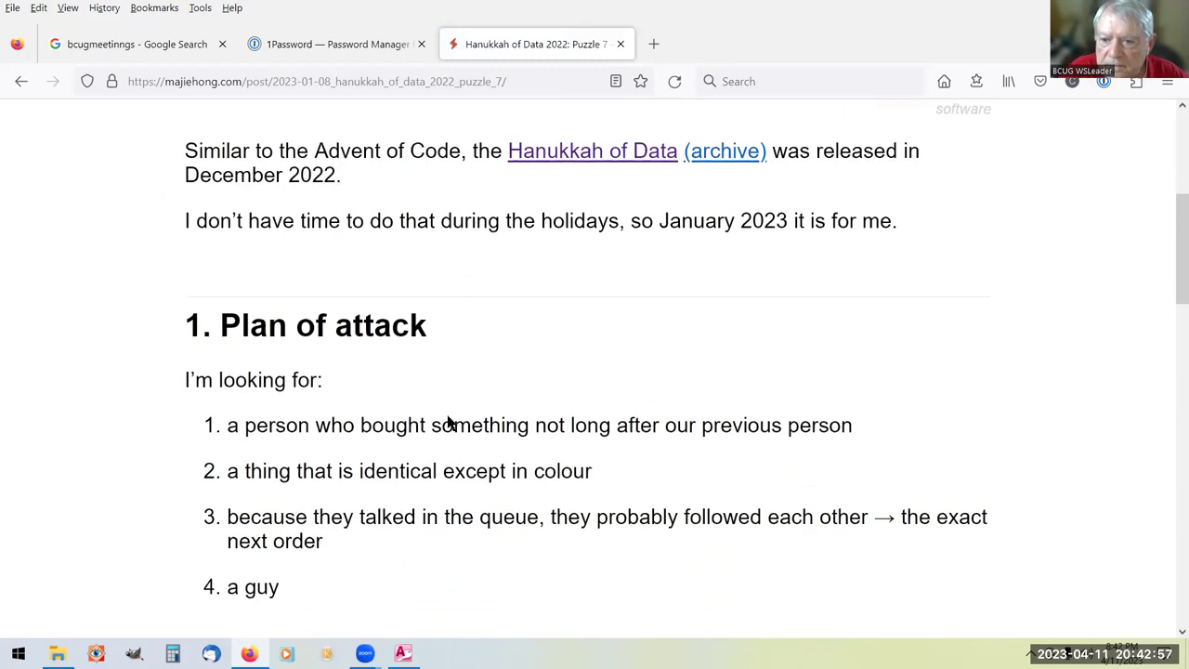
pyautogui.scroll(-2, 558, 442)
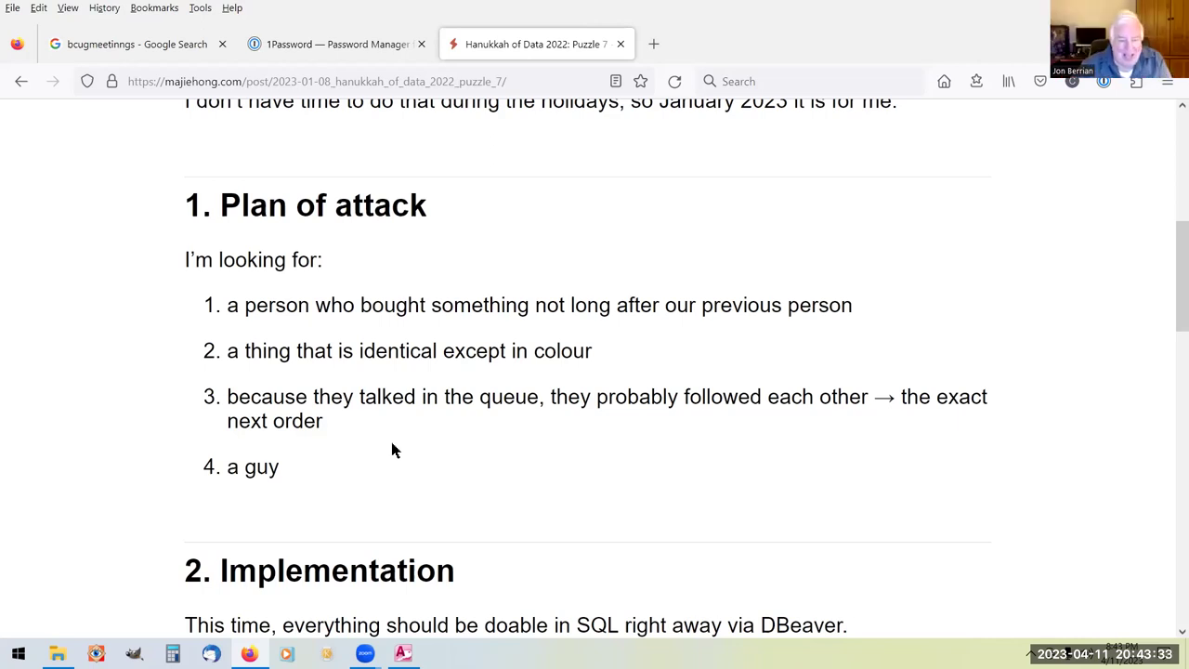
pyautogui.scroll(-3, 391, 444)
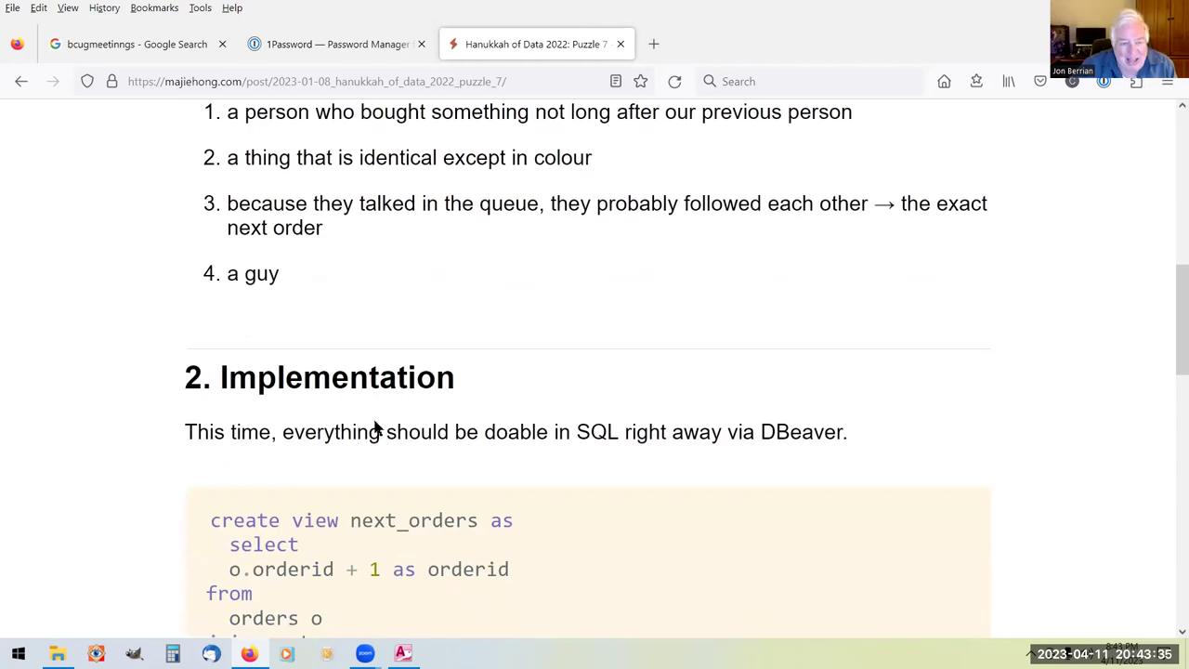
pyautogui.scroll(2, 366, 418)
pyautogui.scroll(-2, 366, 418)
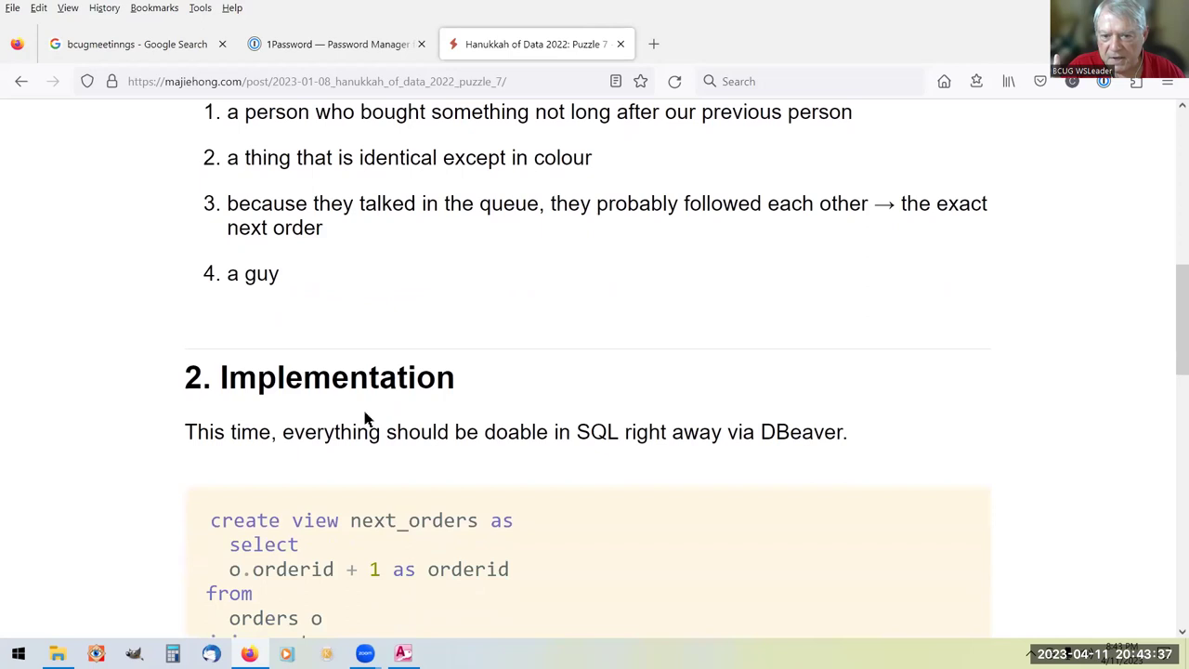
pyautogui.scroll(-3, 366, 418)
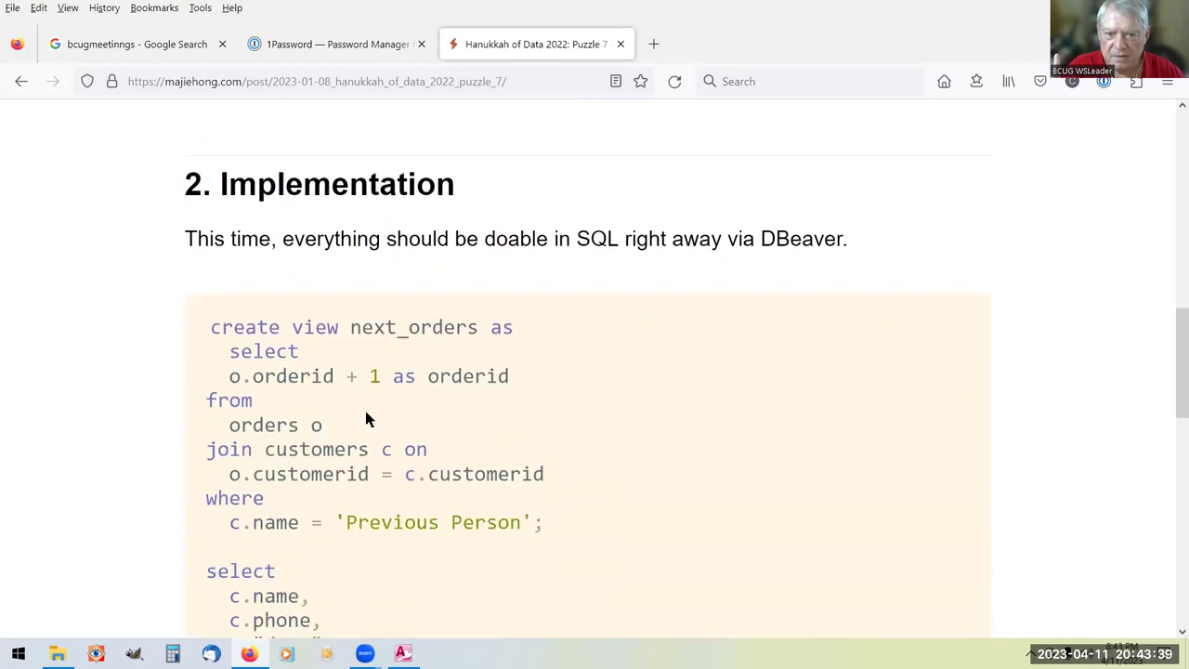
pyautogui.scroll(2, 366, 417)
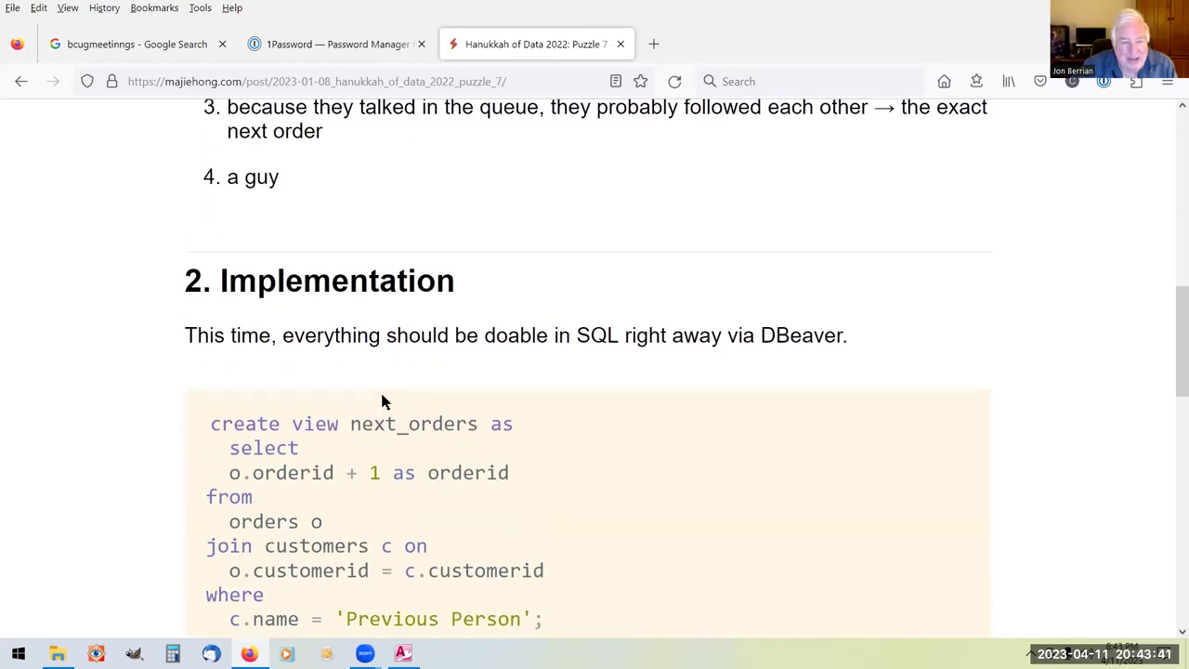
pyautogui.scroll(2, 382, 396)
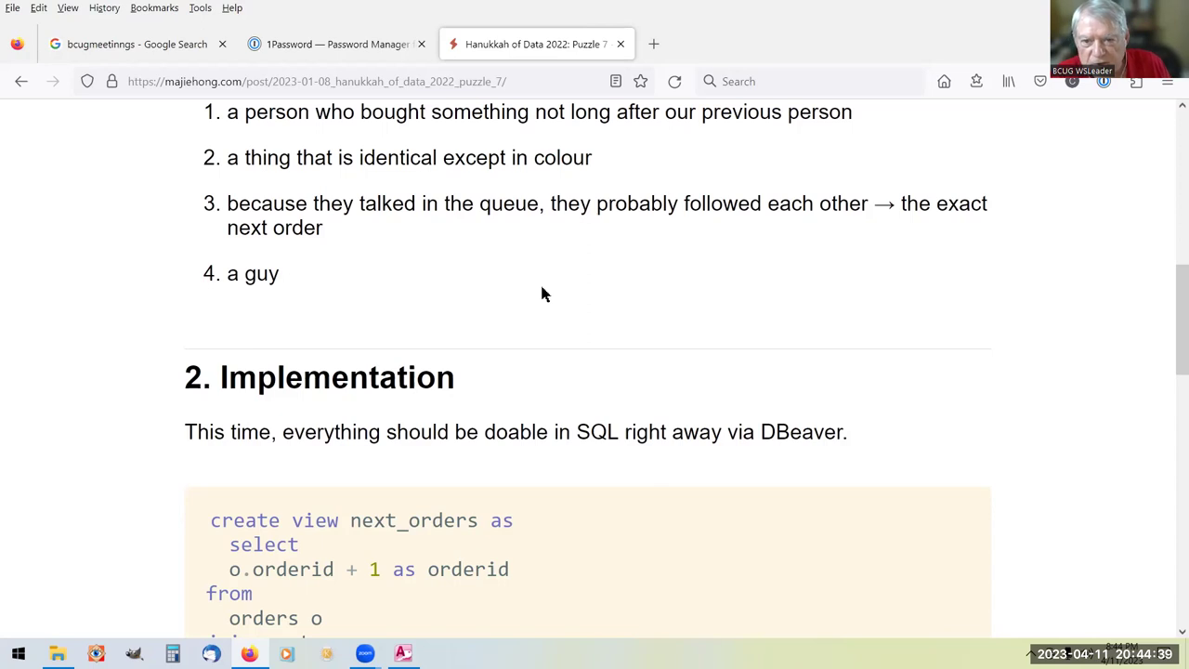
# Examine the Puzzle 7 SQL code, covering the next_orders view and the select statement that joins it to the orders.
pyautogui.scroll(-3, 544, 291)
pyautogui.scroll(-3, 548, 295)
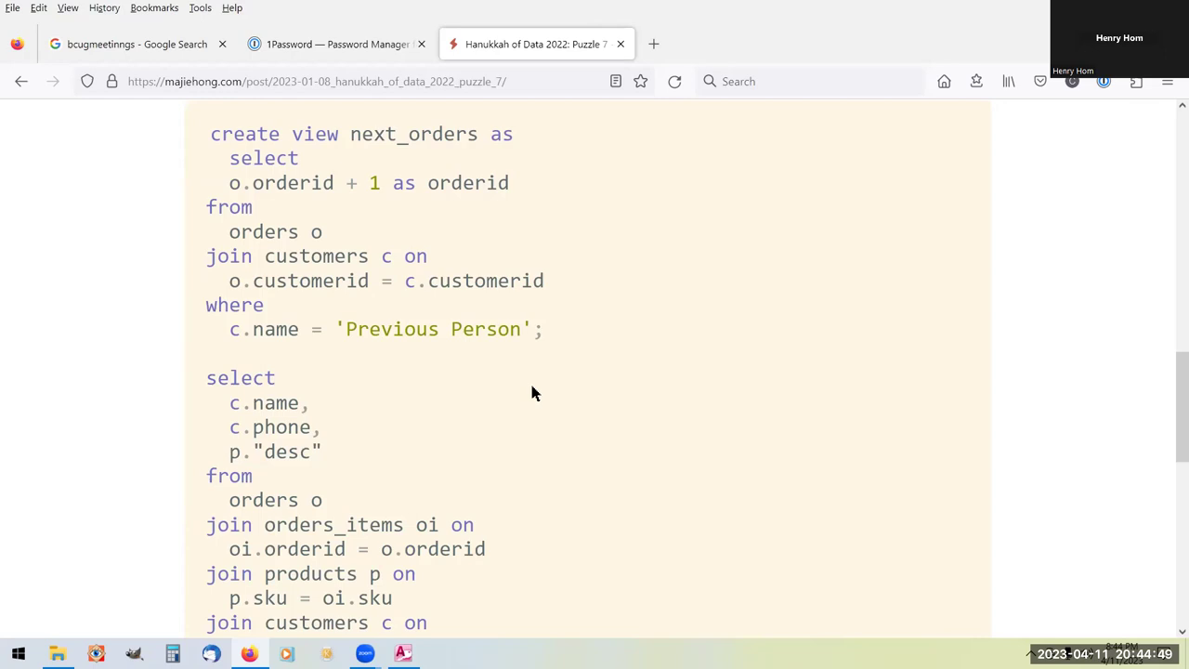
pyautogui.scroll(-2, 532, 393)
pyautogui.scroll(-2, 532, 393)
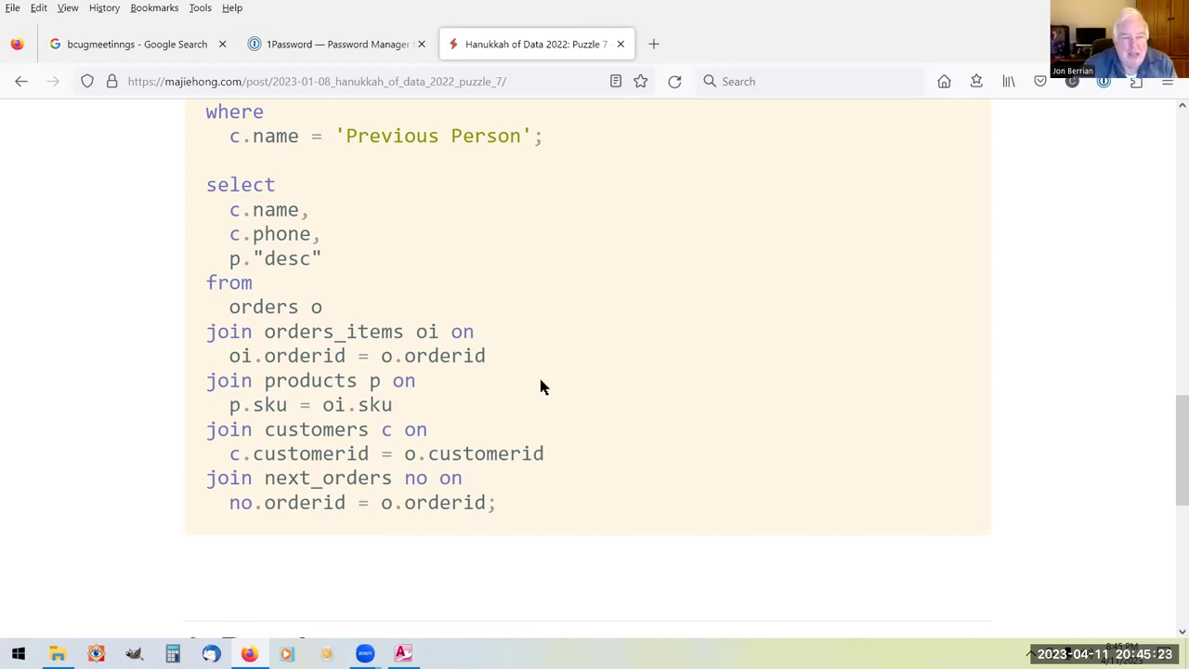
pyautogui.scroll(3, 541, 383)
pyautogui.scroll(-1, 539, 386)
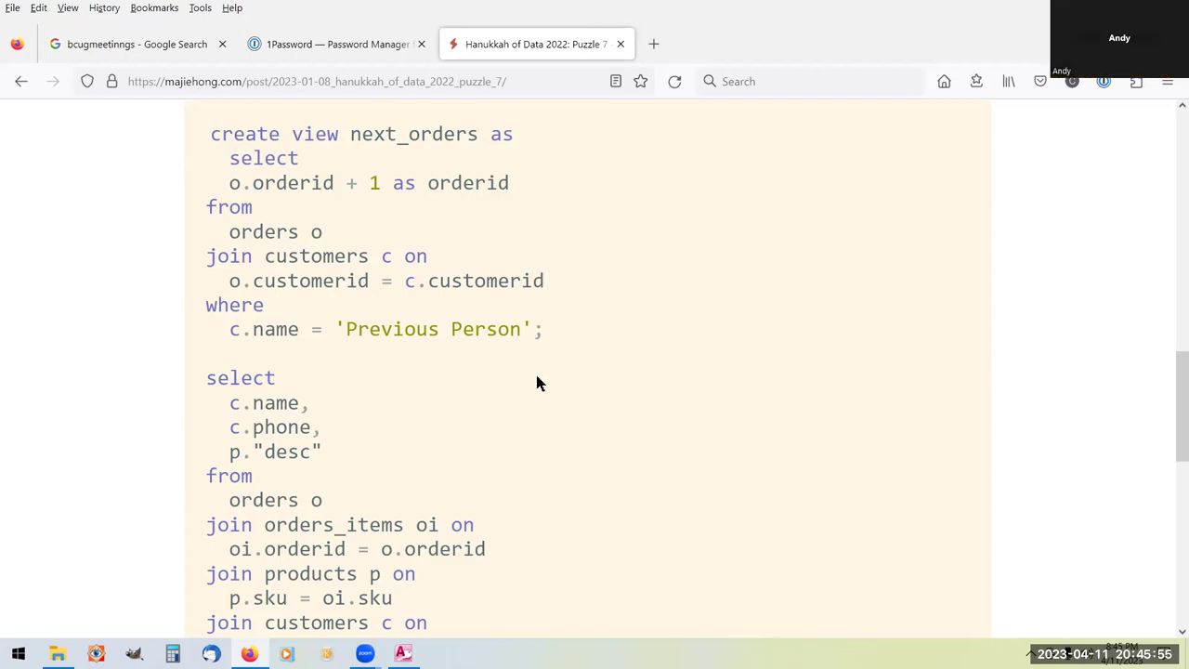
pyautogui.scroll(-2, 537, 383)
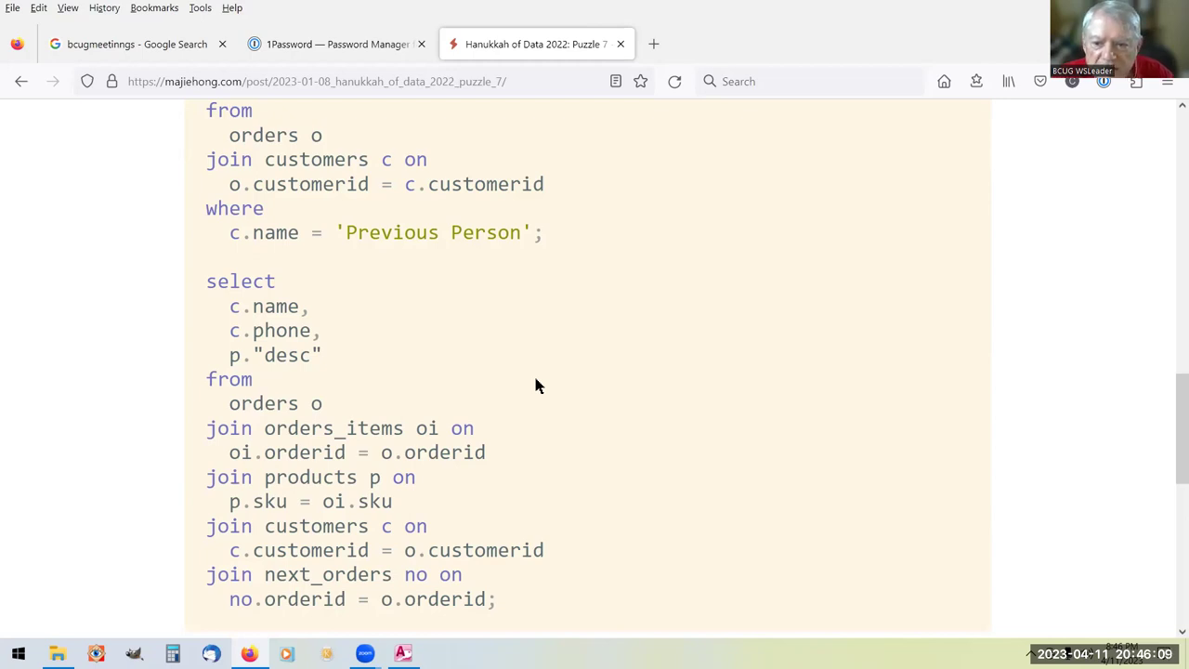
# Read the Result section of the Puzzle 7 write-up.
pyautogui.scroll(-3, 530, 402)
pyautogui.scroll(-3, 564, 397)
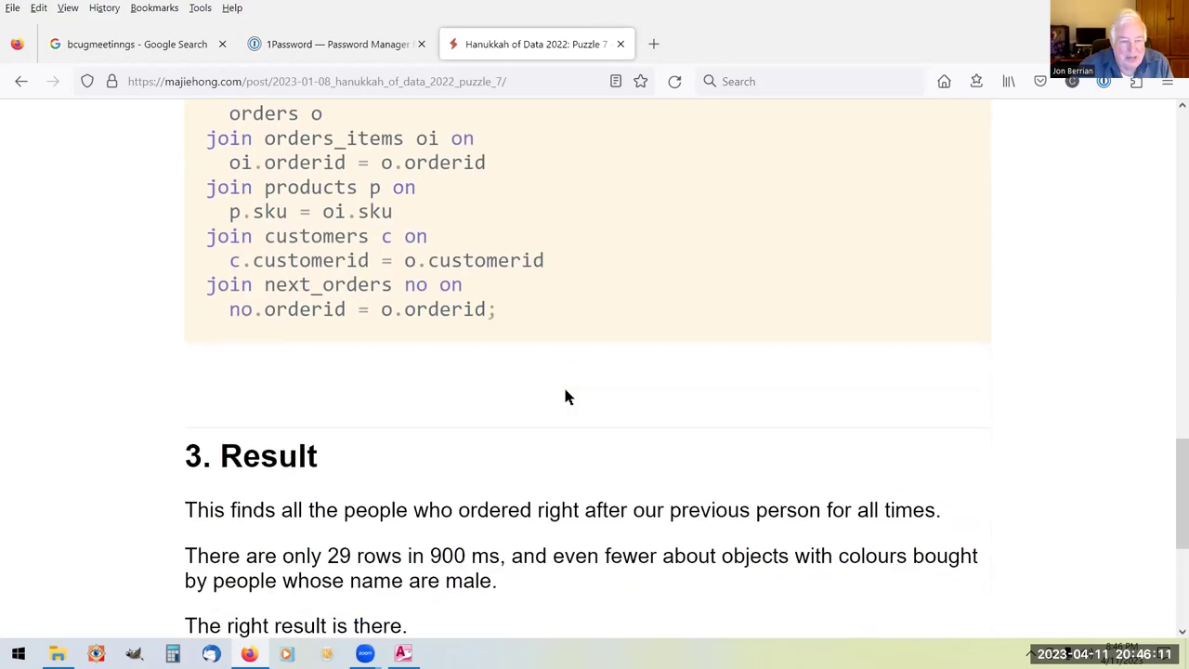
pyautogui.scroll(-2, 565, 396)
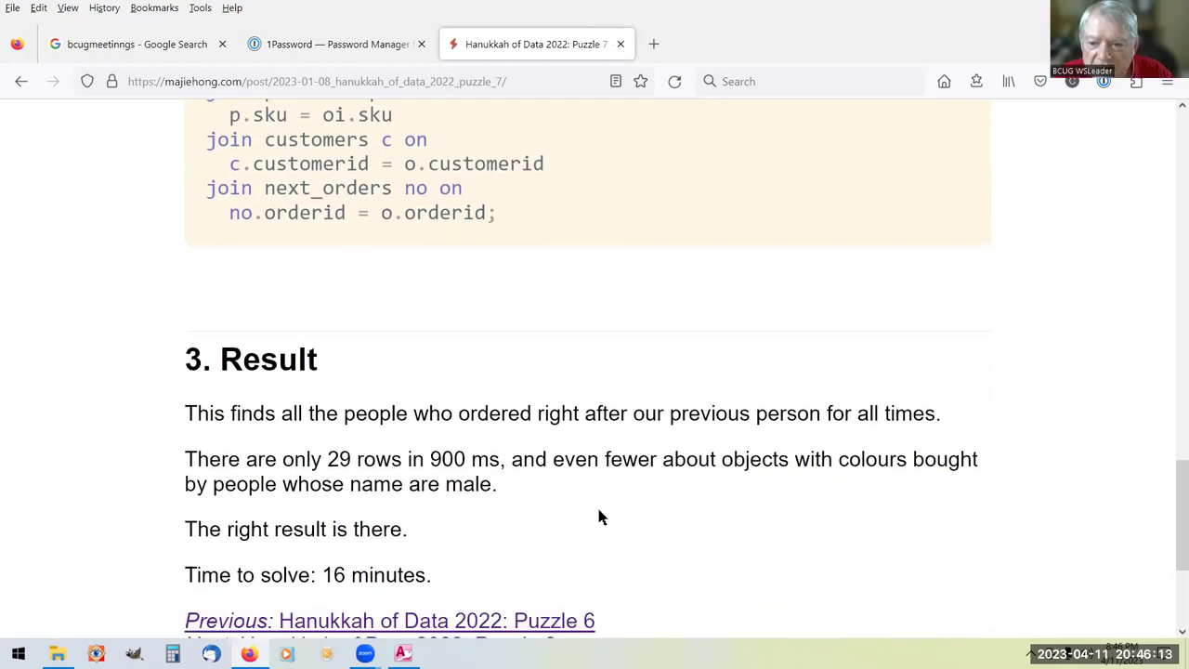
pyautogui.scroll(-2, 598, 517)
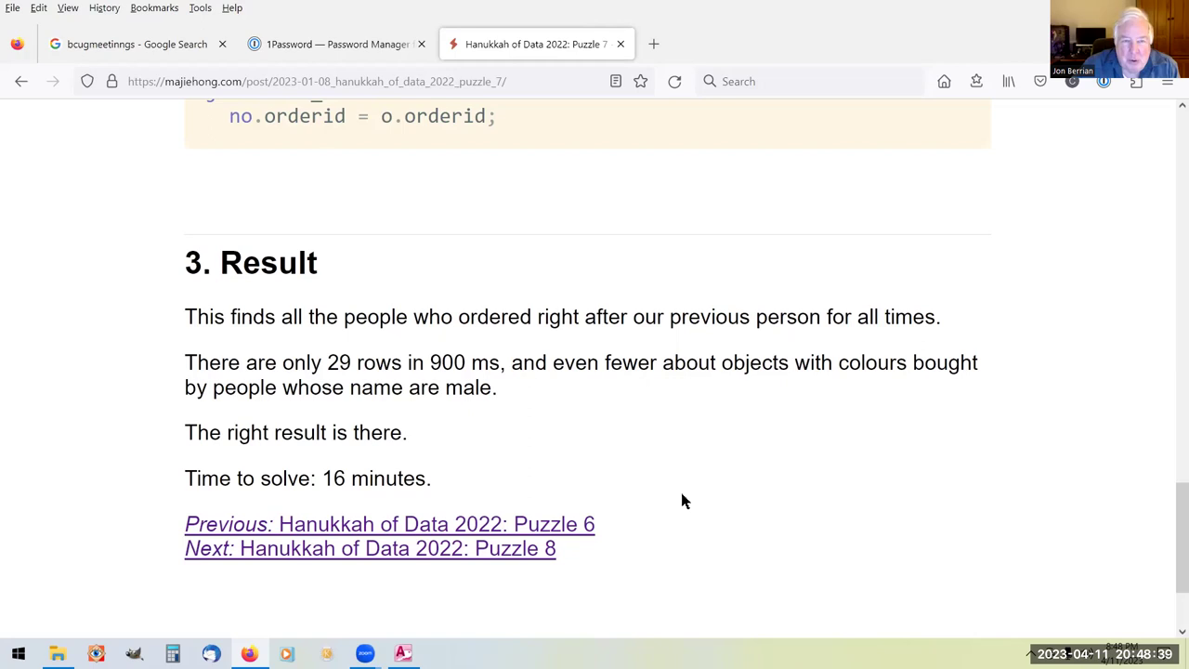
# Leave the Puzzle 7 write-up and switch back to the Hanukkah puzzle database in Microsoft Access.
pyautogui.scroll(10, 681, 501)
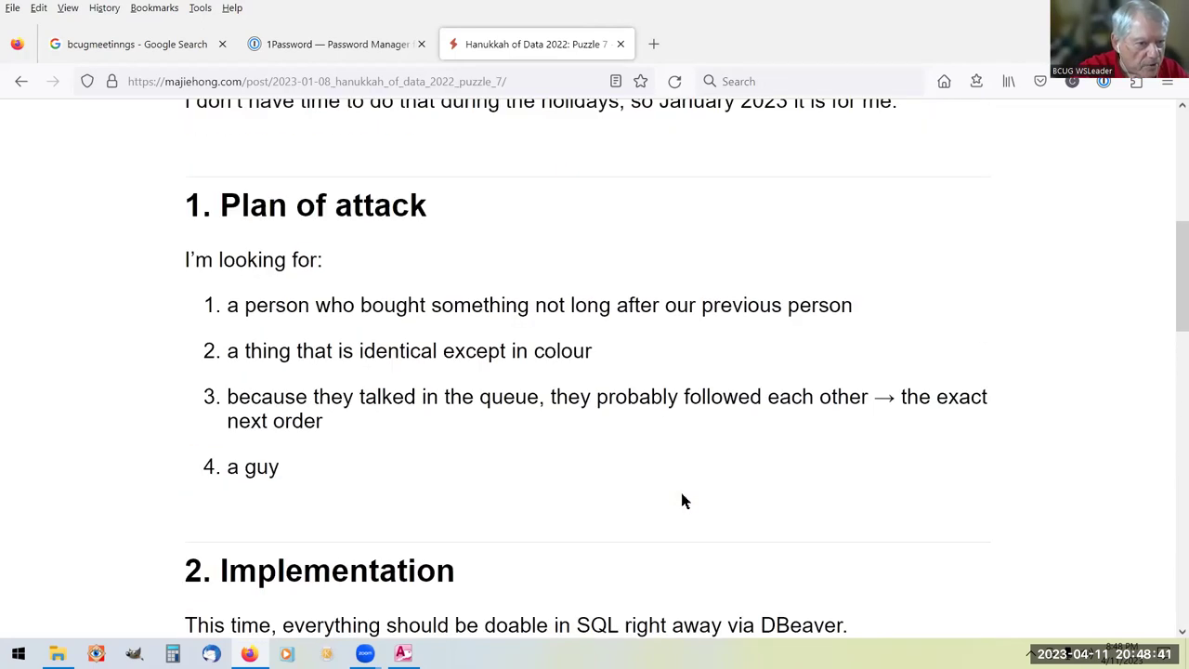
pyautogui.scroll(3, 681, 500)
pyautogui.scroll(2, 681, 500)
pyautogui.scroll(1, 681, 501)
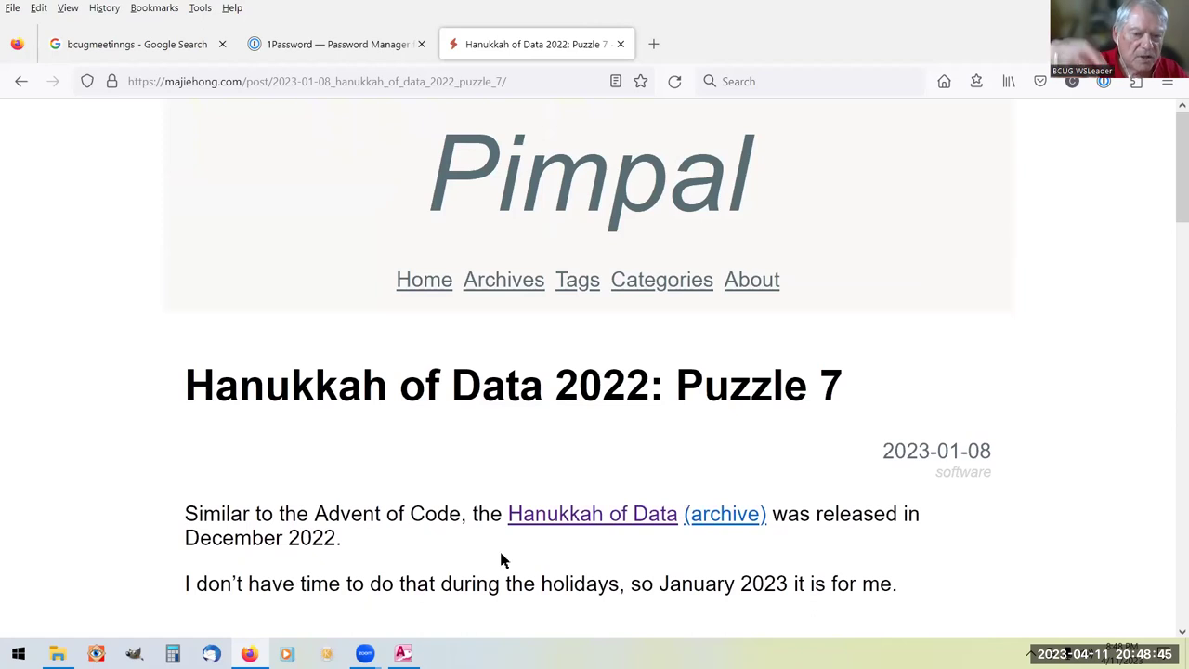
pyautogui.click(402, 653)
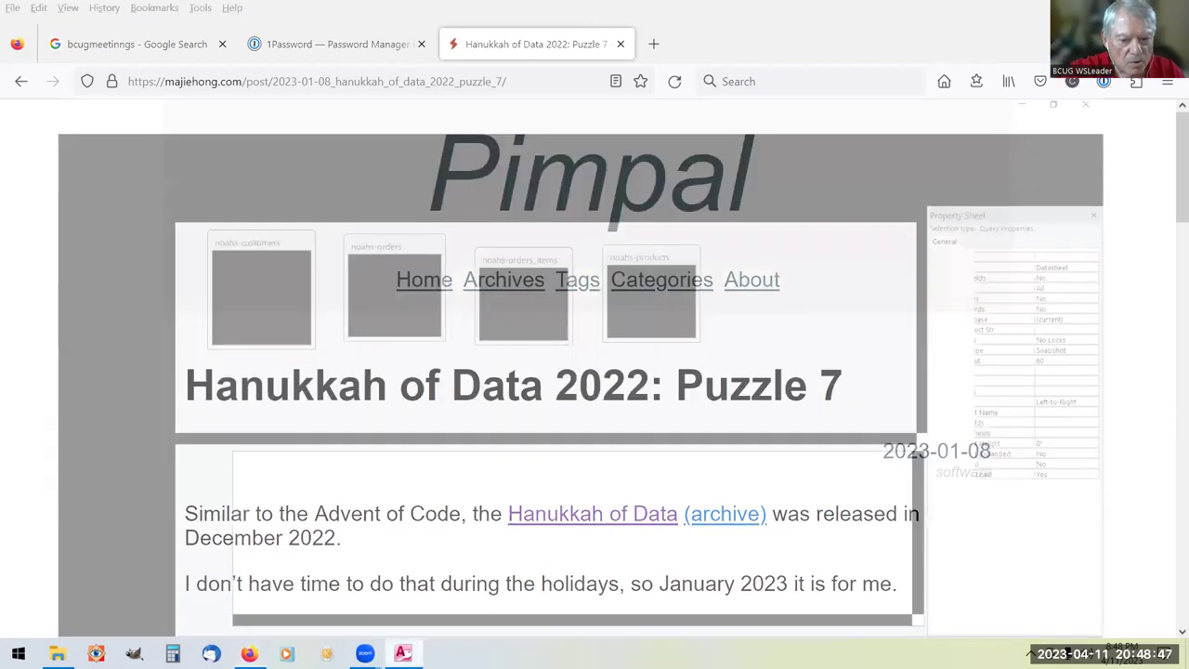
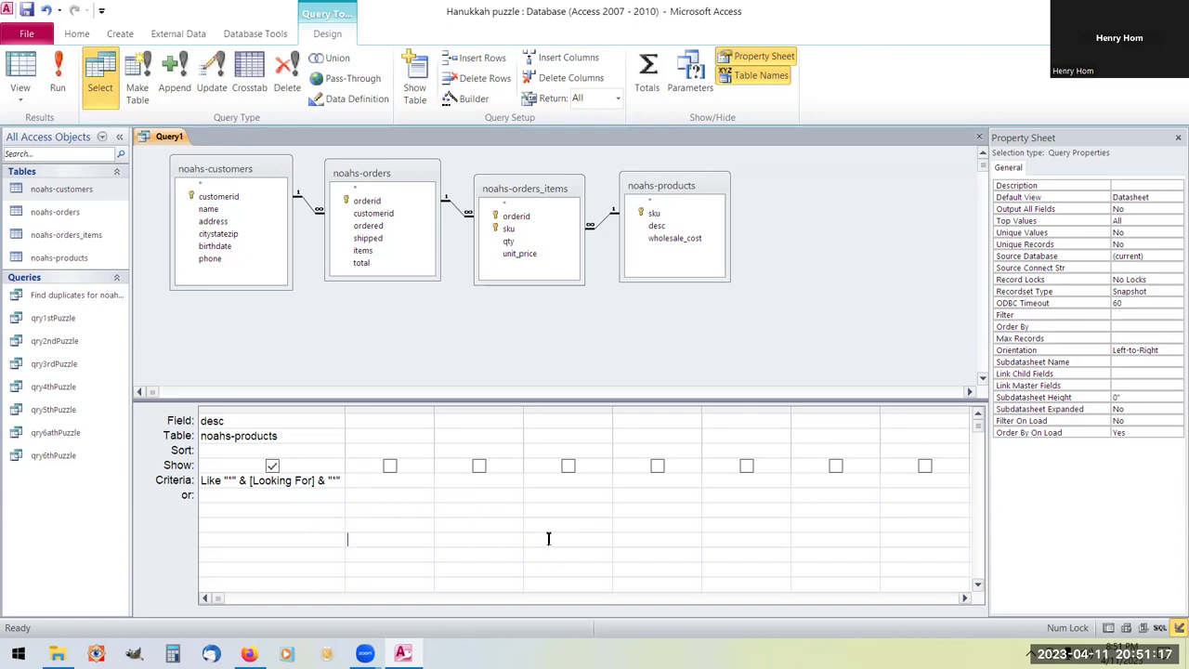
# Remove the desc column with its keyword criterion from the query grid and add orderid from noahs-orders.
pyautogui.click(297, 409)
pyautogui.press('Delete')
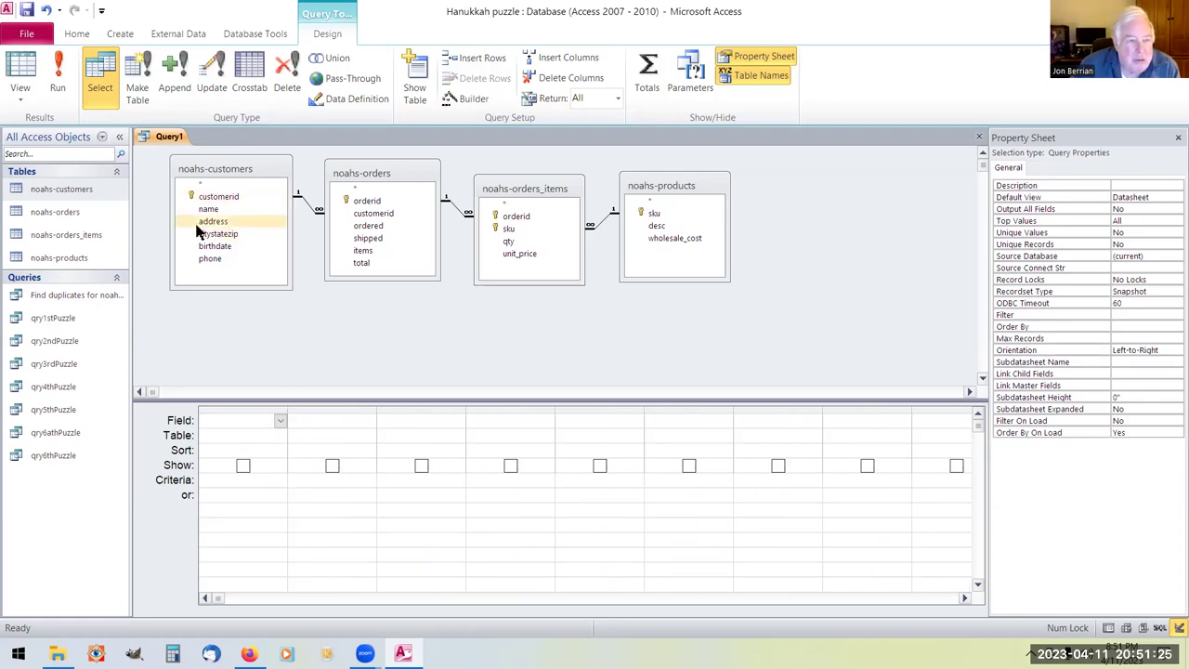
pyautogui.doubleClick(368, 202)
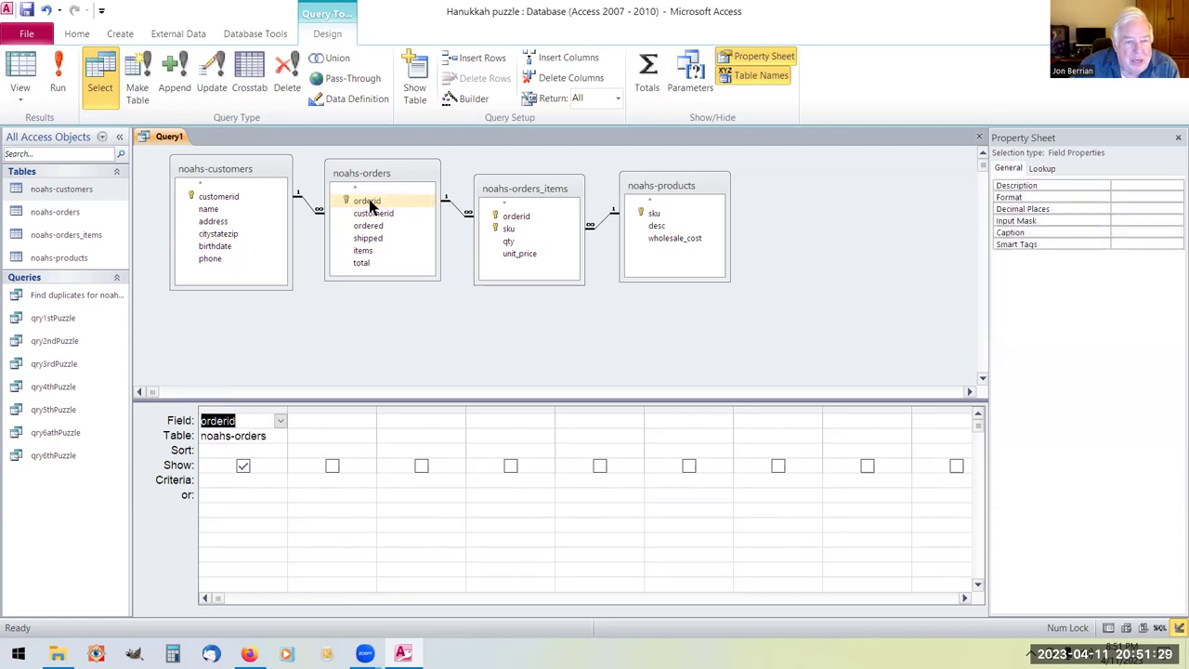
# Add a visible calculated column NextOrder: [orderID]+1 beside orderid and widen it to fit the expression.
pyautogui.click(326, 421)
pyautogui.write('NextOrder:')
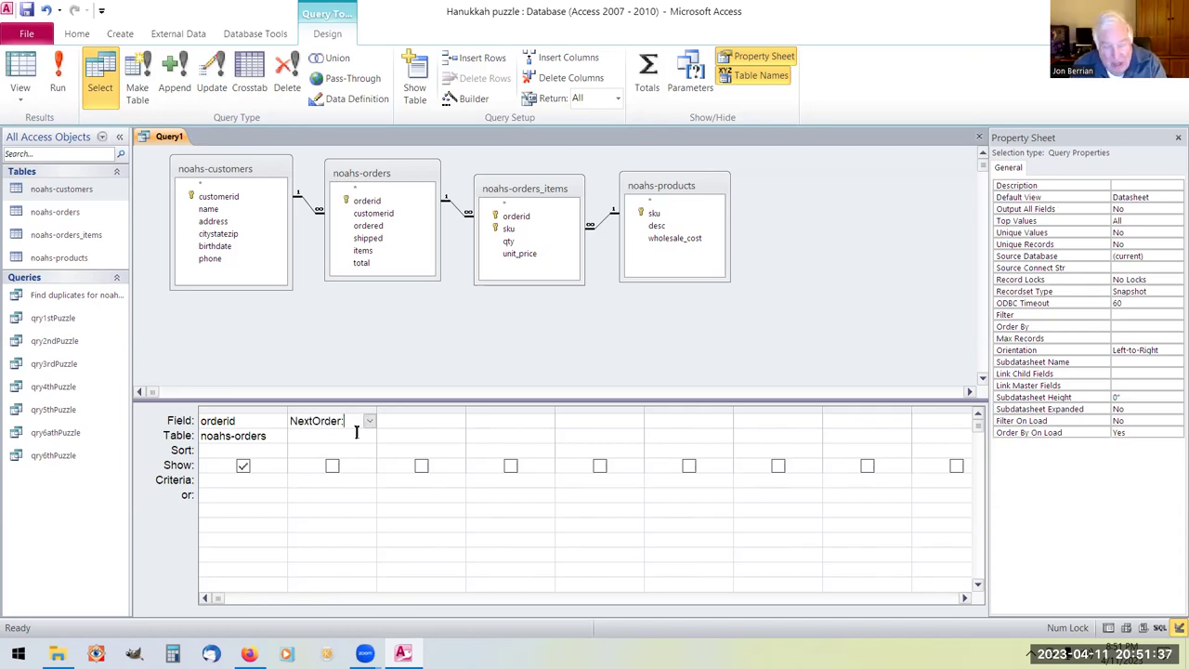
pyautogui.moveTo(379, 410); pyautogui.dragTo(500, 415)
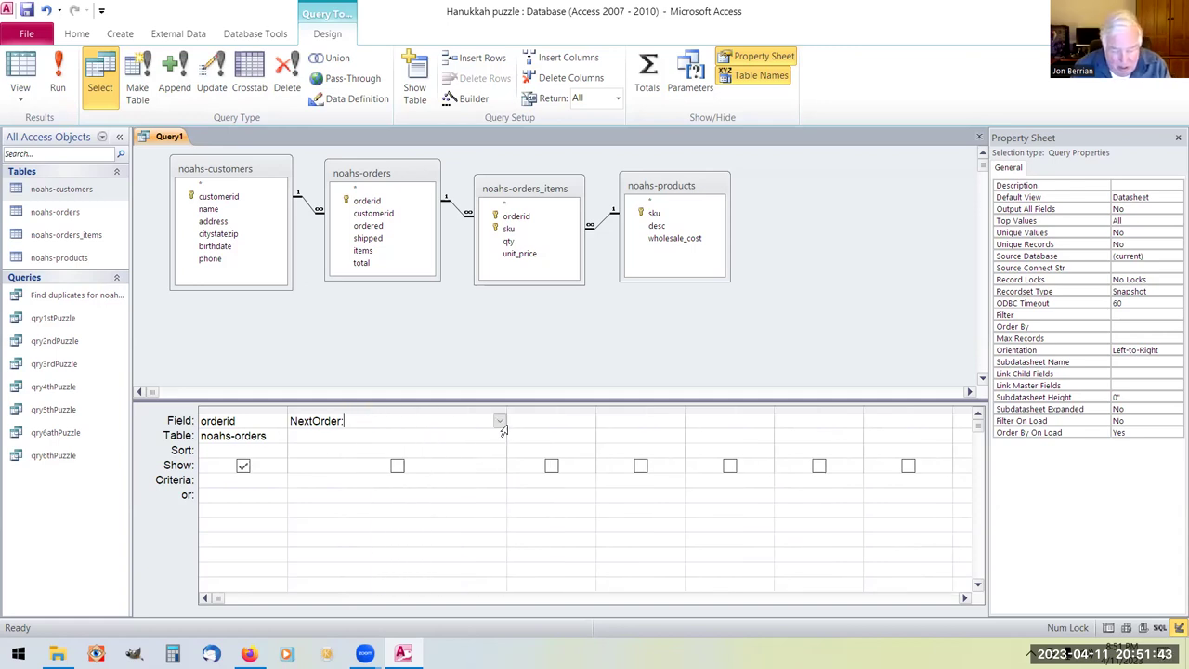
pyautogui.write('orderID')
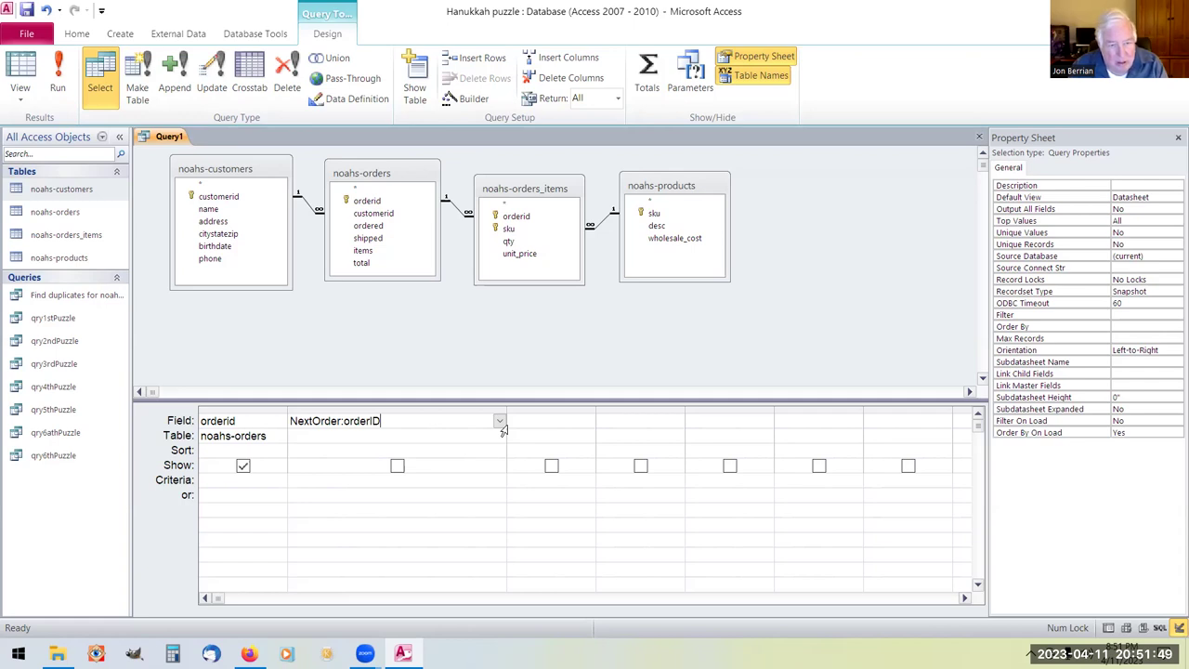
pyautogui.write('+')
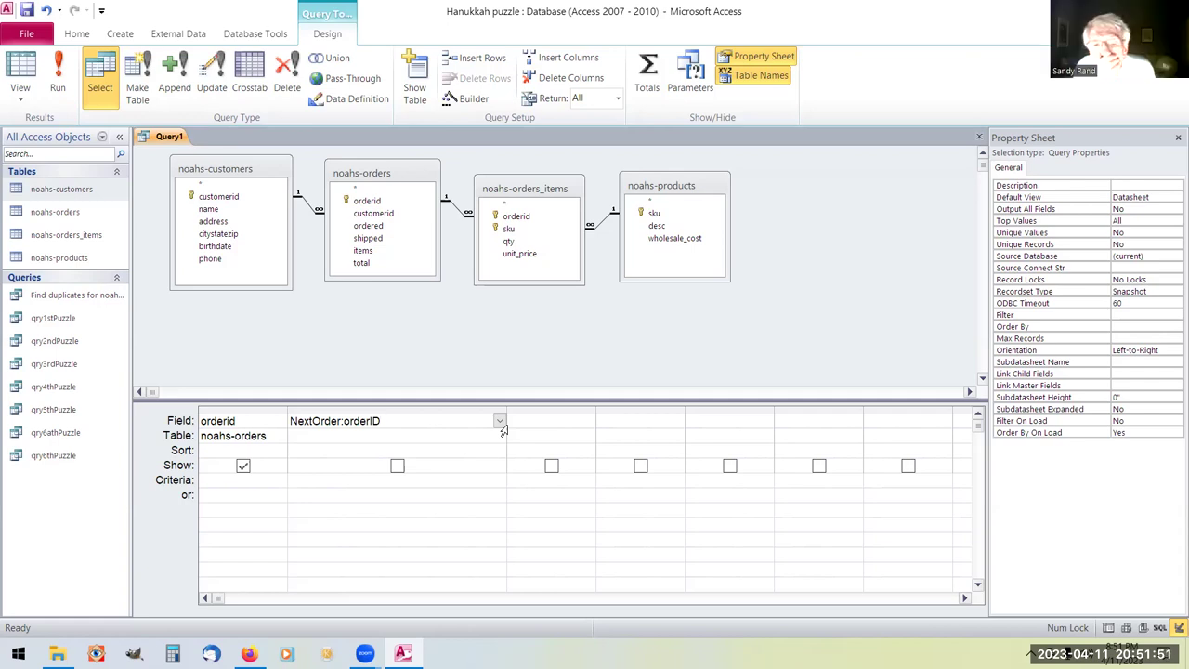
pyautogui.write('1')
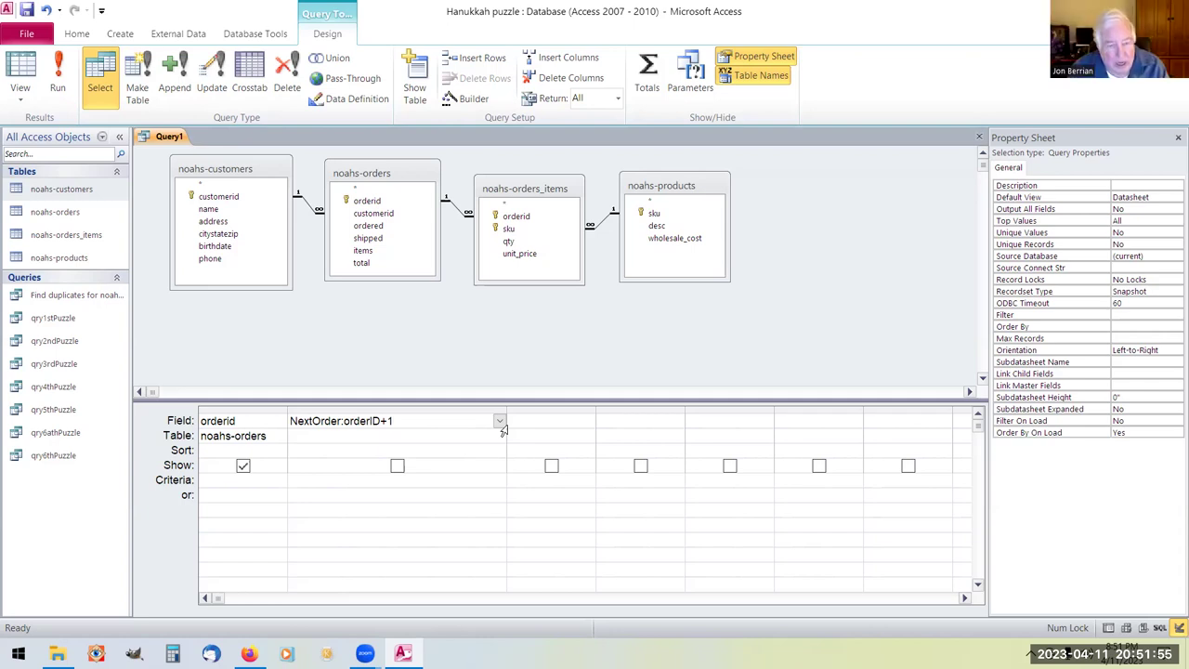
pyautogui.click(498, 458)
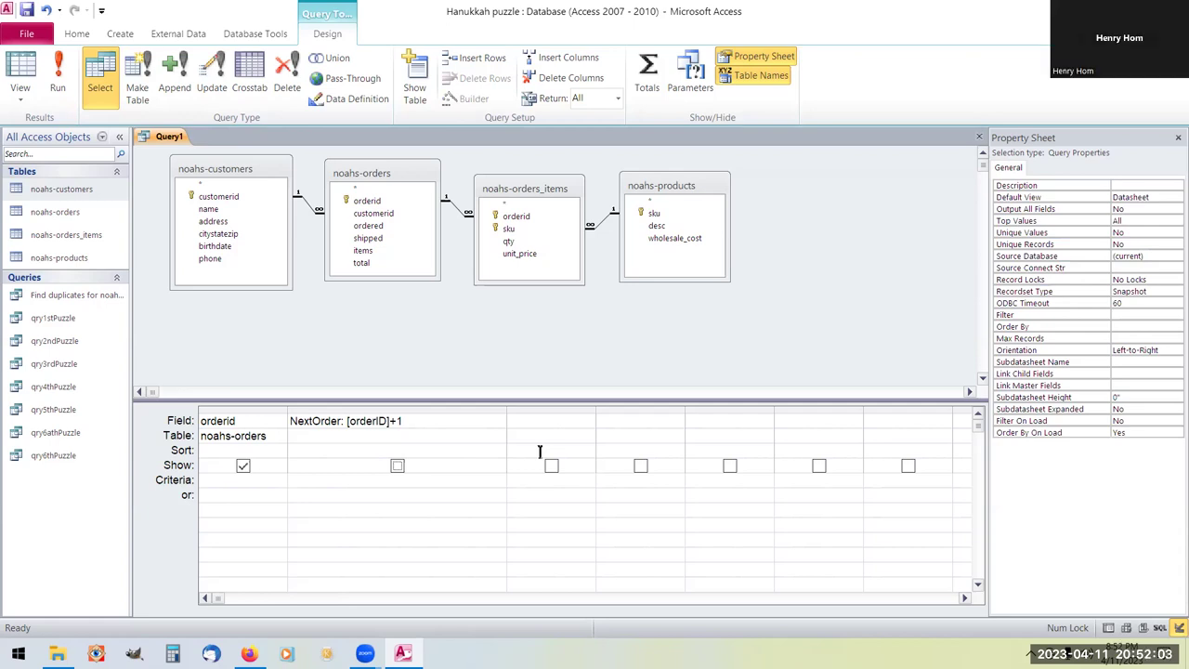
pyautogui.click(397, 466)
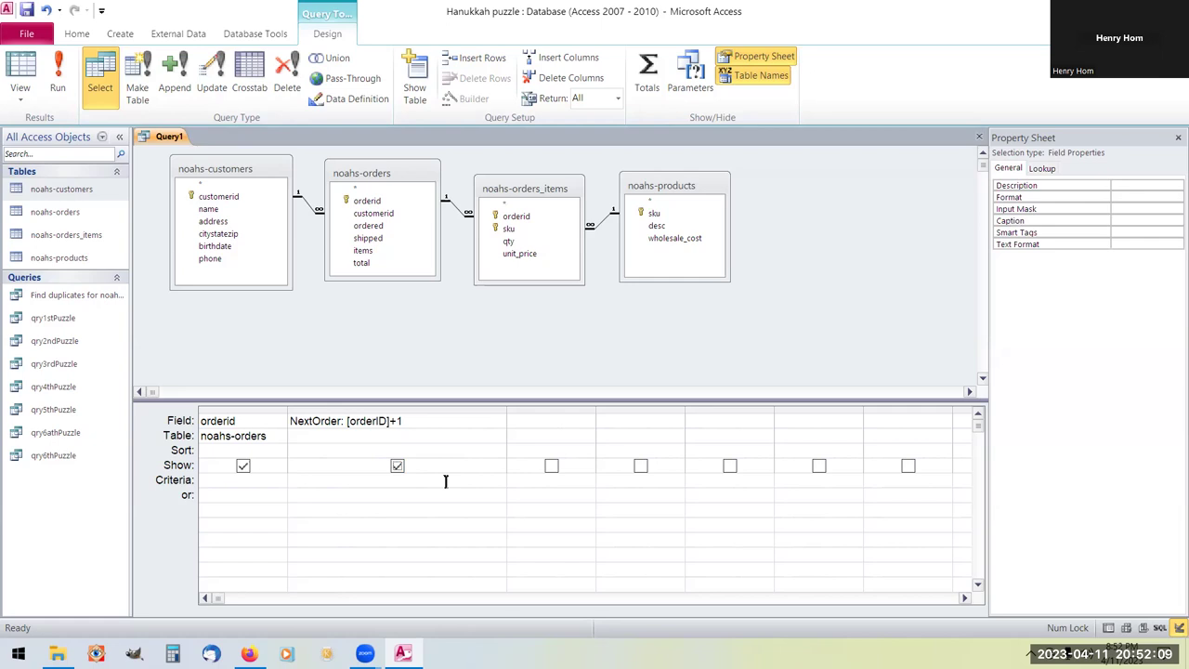
# Insert the name field from noahs-customers before orderid and the shipped field from noahs-orders directly after orderid.
pyautogui.click(551, 418)
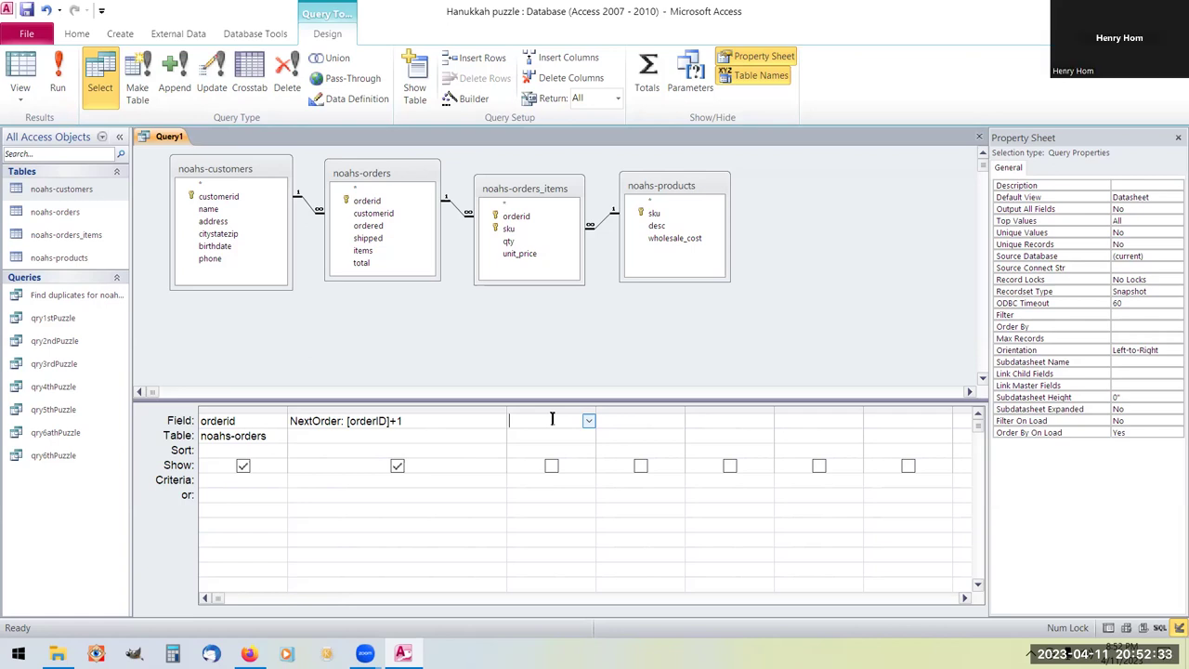
pyautogui.click(209, 211)
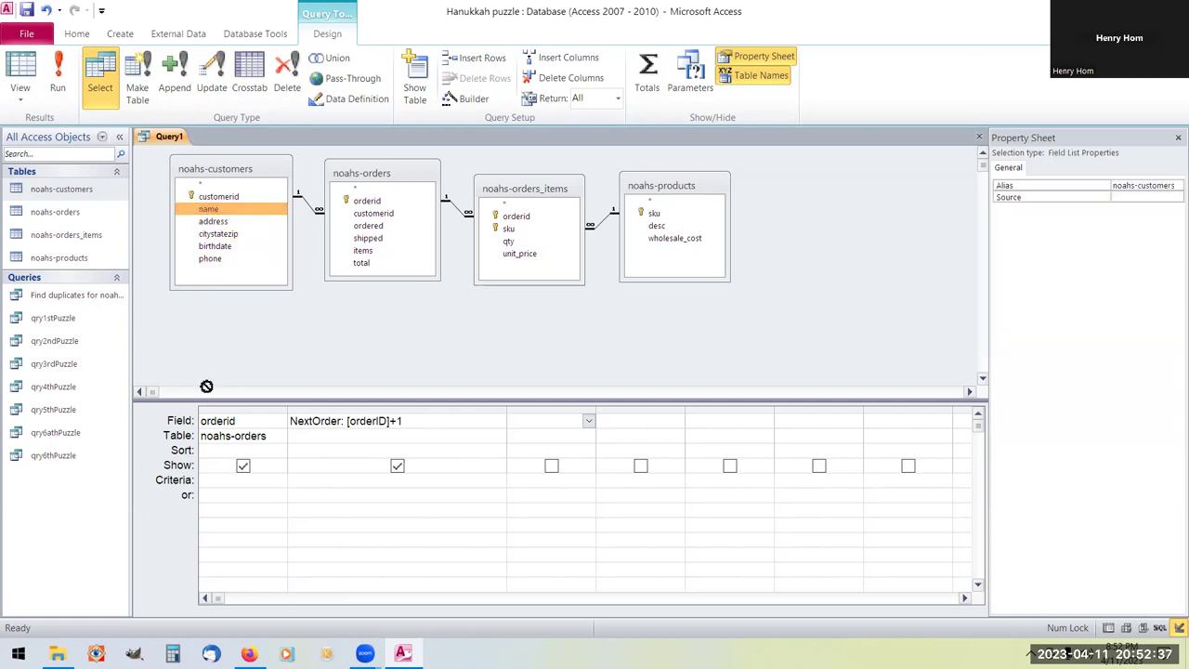
pyautogui.moveTo(216, 425); pyautogui.dragTo(210, 414)
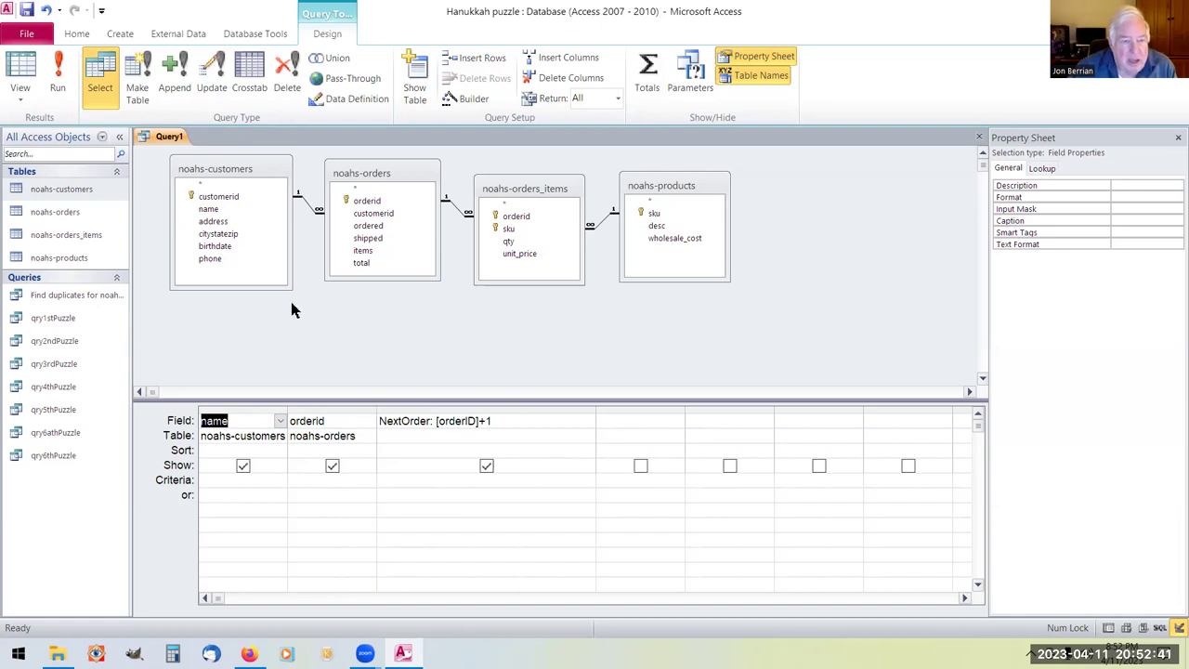
pyautogui.moveTo(246, 212)
pyautogui.mouseDown()
pyautogui.moveTo(289, 231)
pyautogui.moveTo(263, 214)
pyautogui.mouseUp()
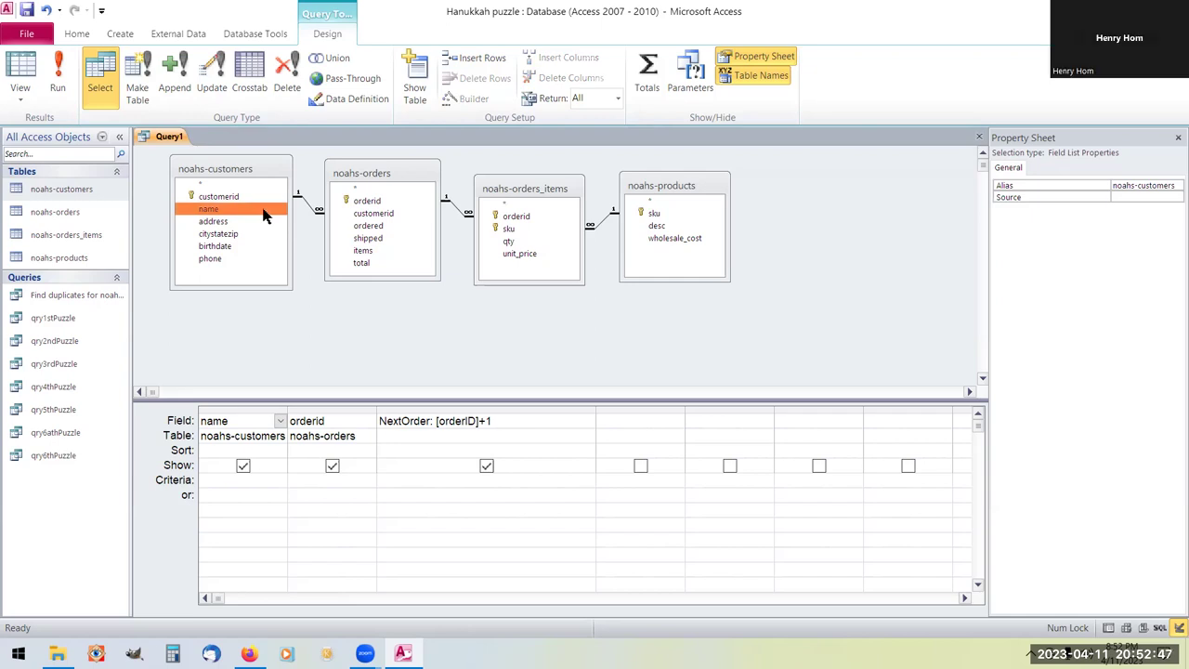
pyautogui.click(623, 423)
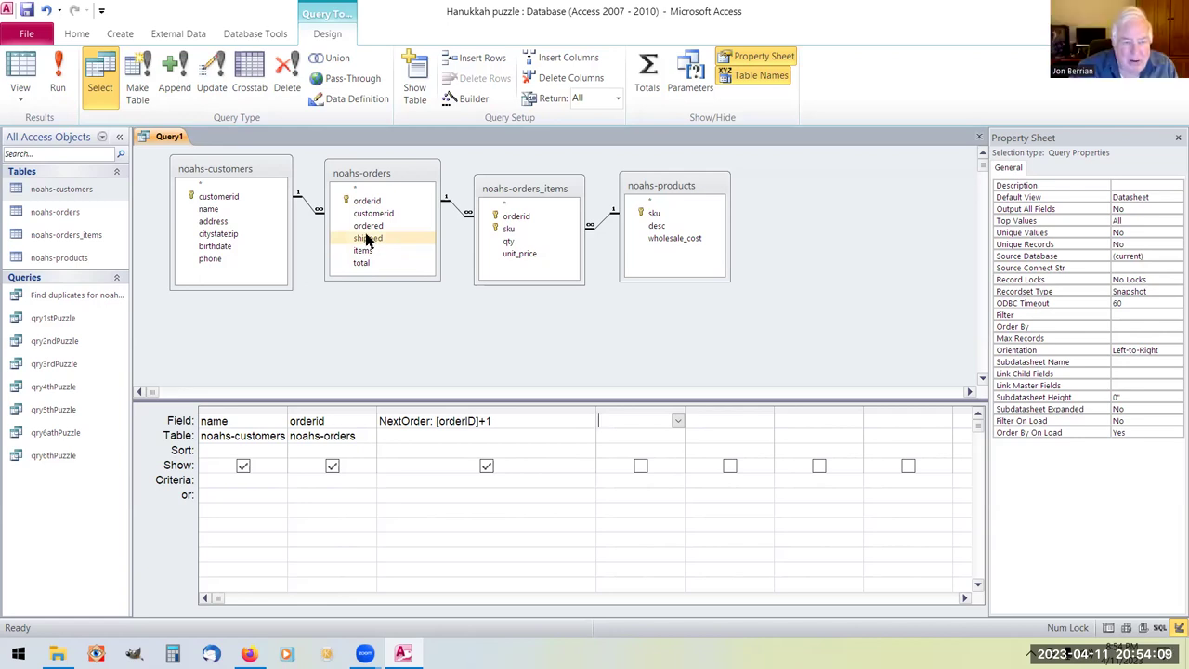
pyautogui.moveTo(367, 239); pyautogui.dragTo(388, 420)
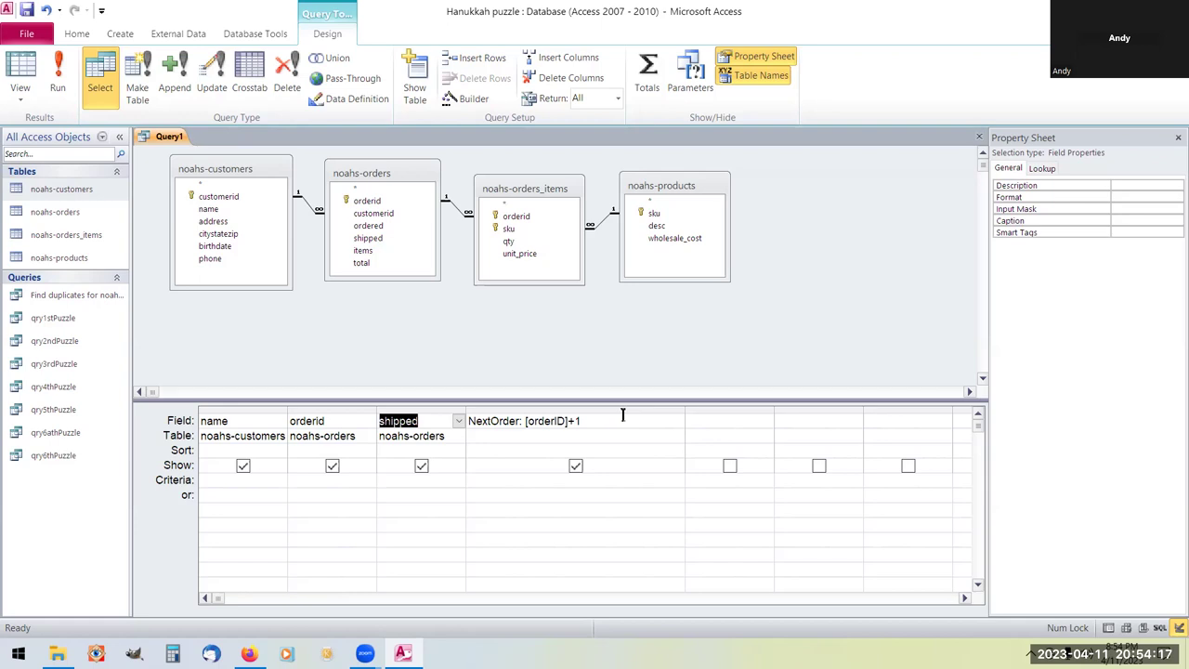
# Add a NextShipped column based on shipped after NextOrder, narrowing the NextOrder column and widening the new one.
pyautogui.click(697, 410)
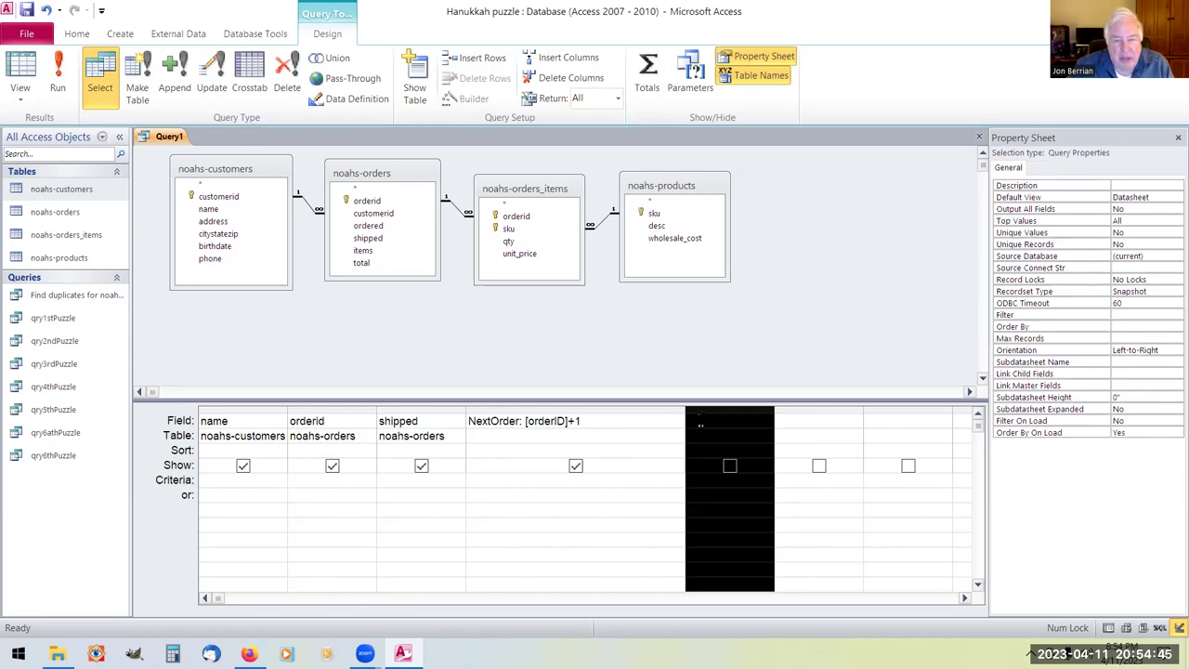
pyautogui.click(700, 420)
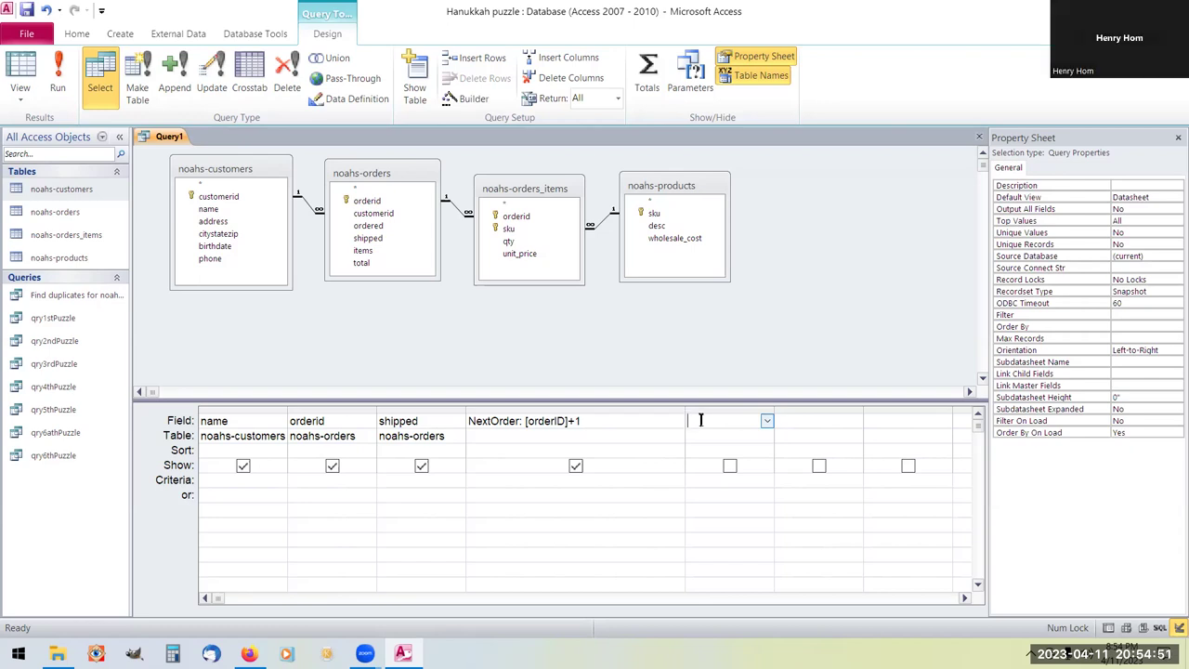
pyautogui.write('NextShipped:')
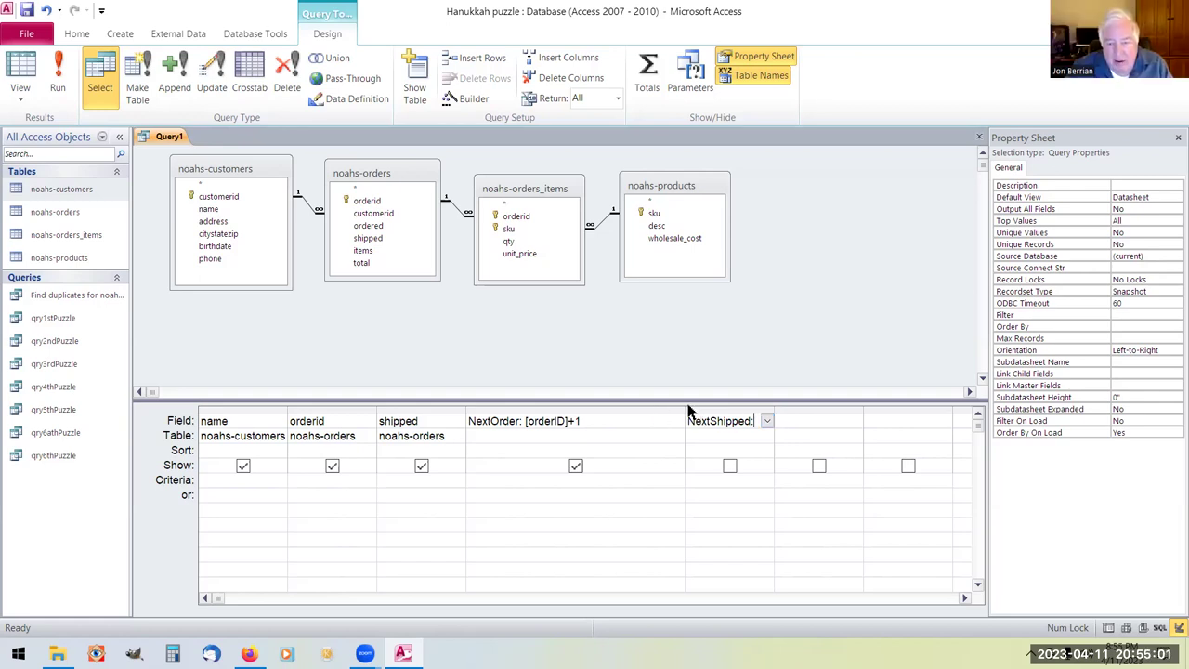
pyautogui.moveTo(684, 413); pyautogui.dragTo(604, 421)
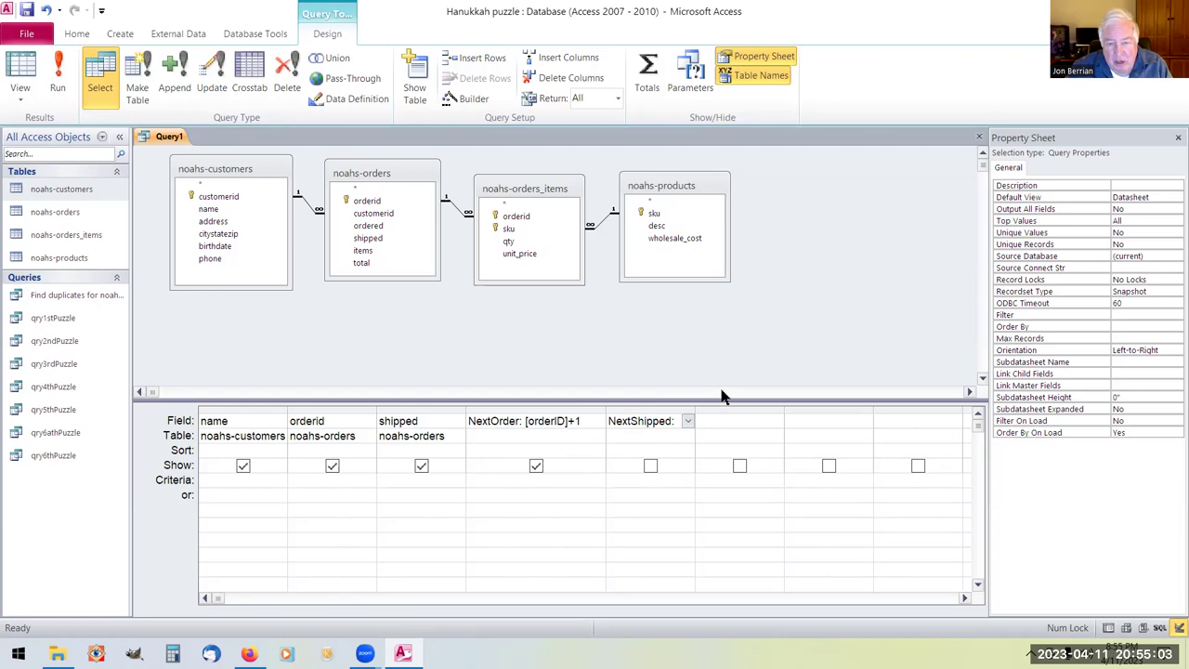
pyautogui.moveTo(697, 409); pyautogui.dragTo(869, 425)
pyautogui.click(698, 428)
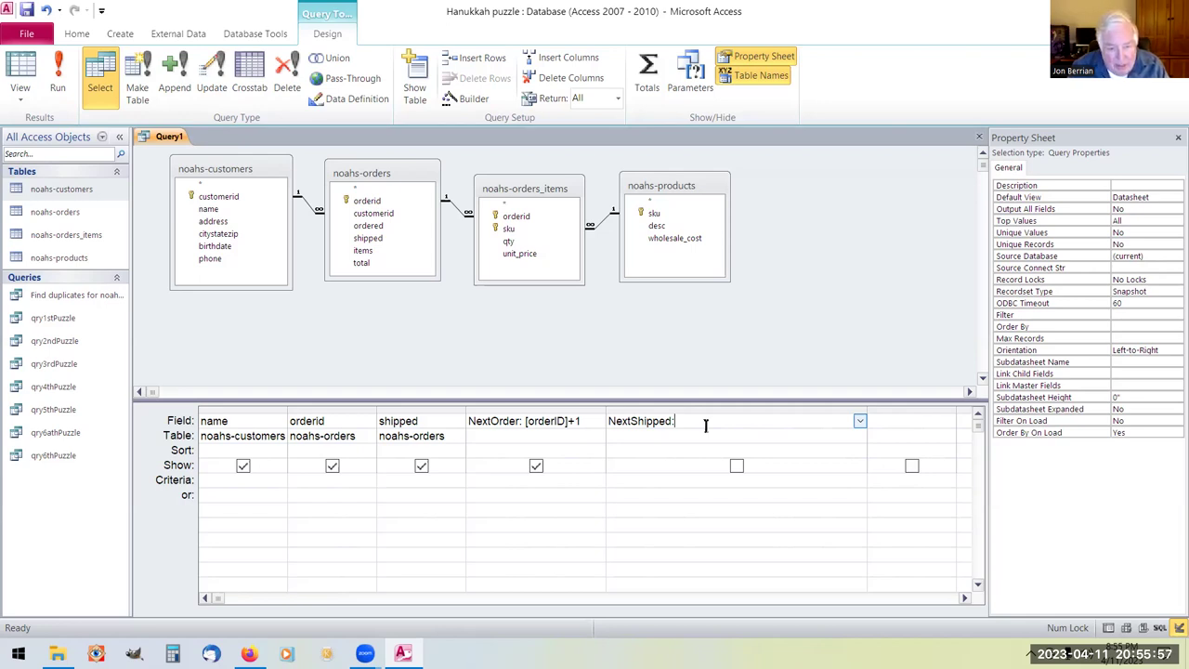
pyautogui.write('shipped')
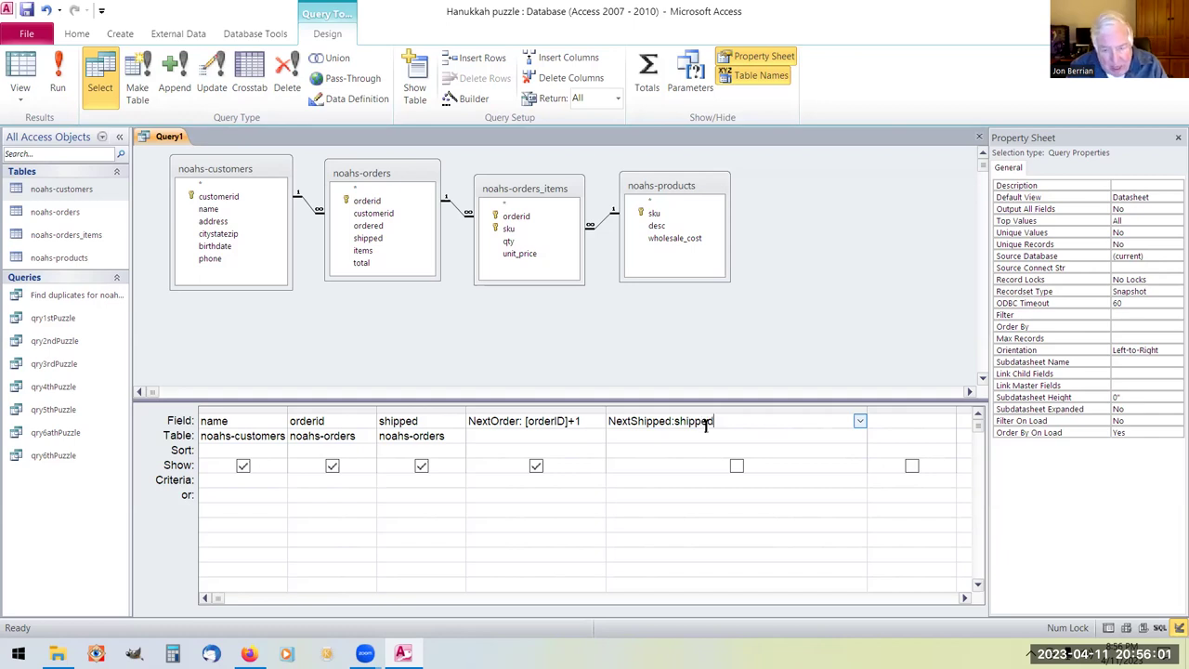
# Enter the criterion orderID=NextOrder for the NextShipped column.
pyautogui.click(671, 479)
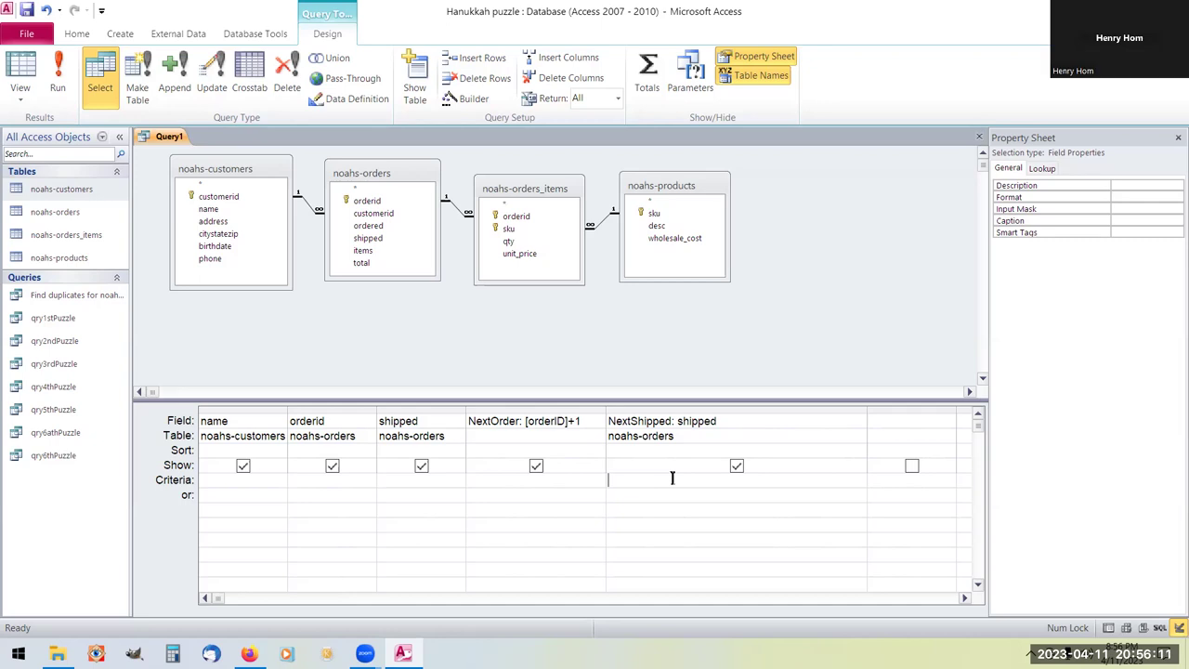
pyautogui.write('orderID=NextOrder')
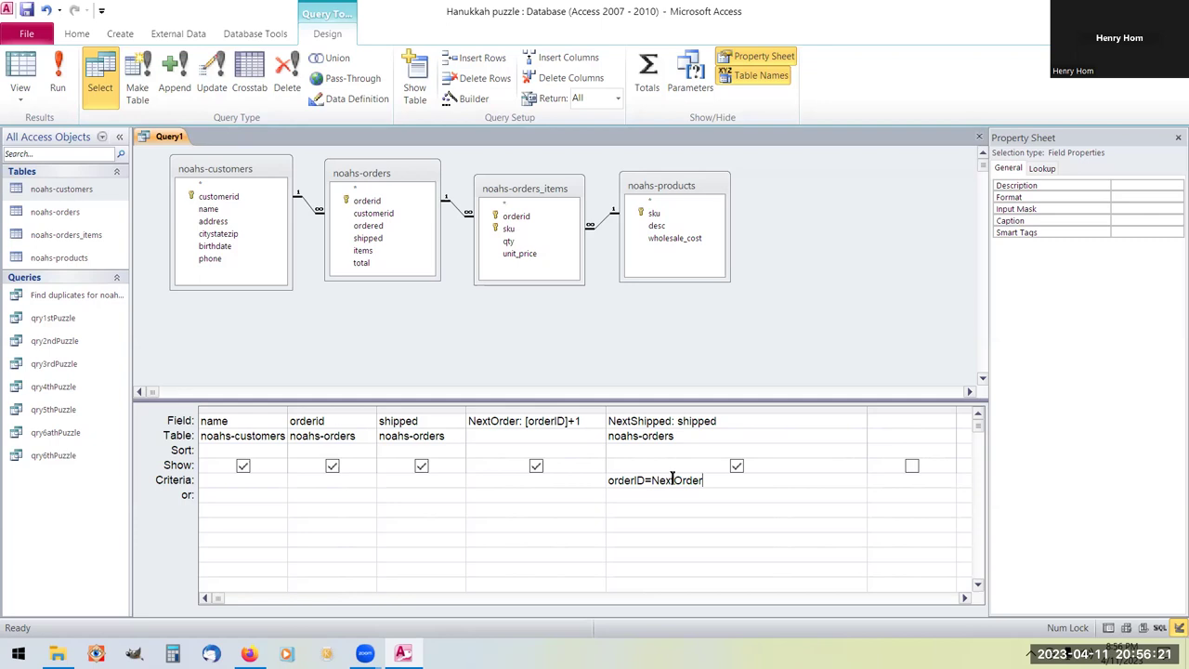
pyautogui.click(641, 497)
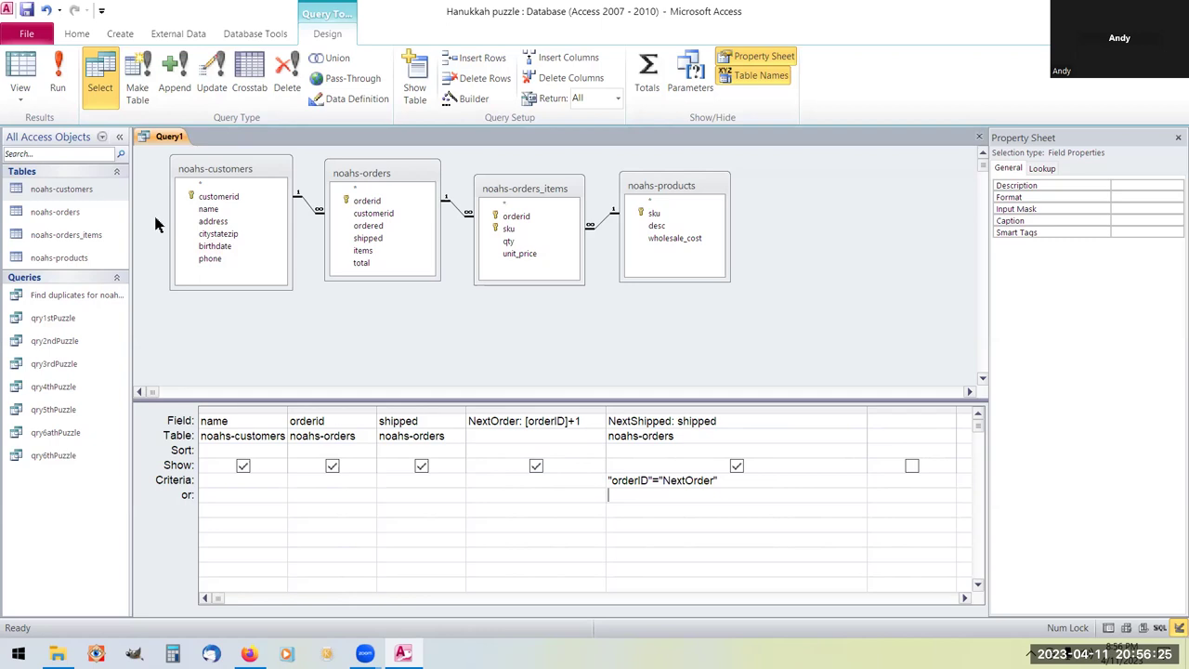
# Try to display the query's results as a datasheet.
pyautogui.rightClick(160, 137)
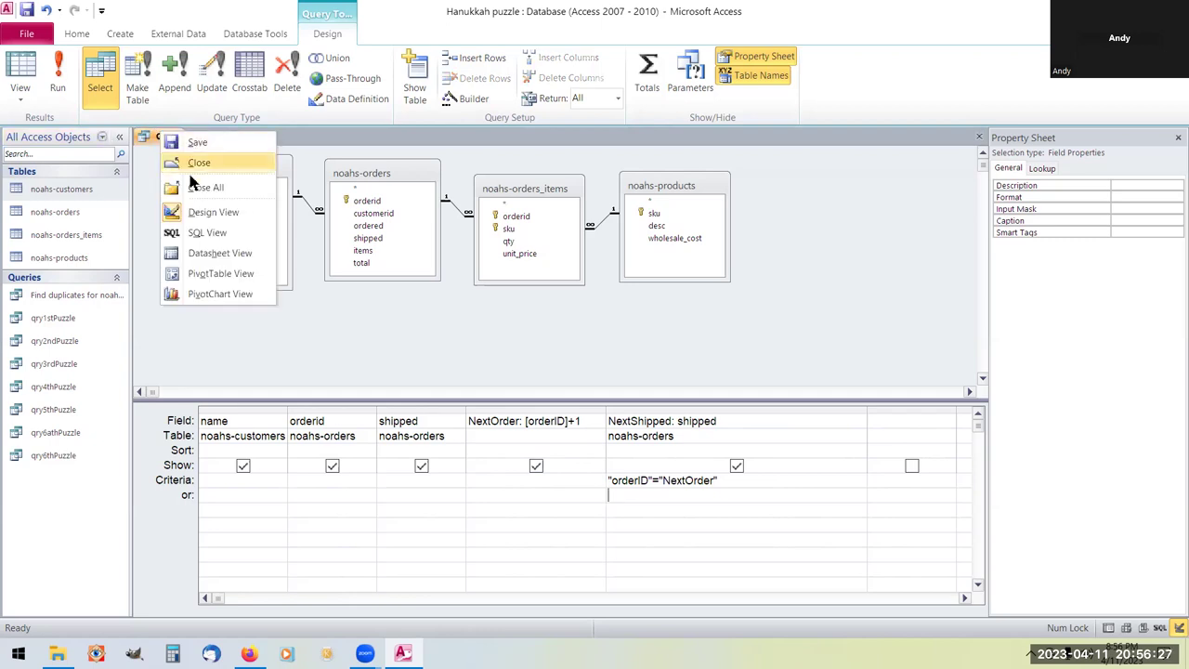
pyautogui.click(206, 253)
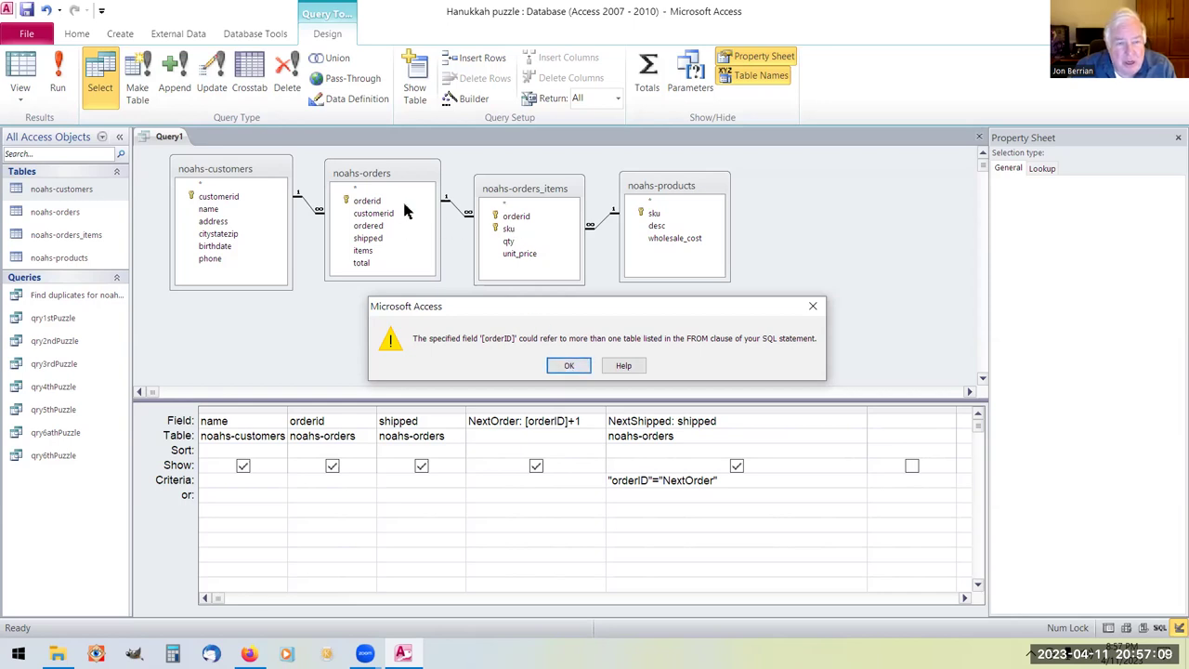
pyautogui.click(570, 367)
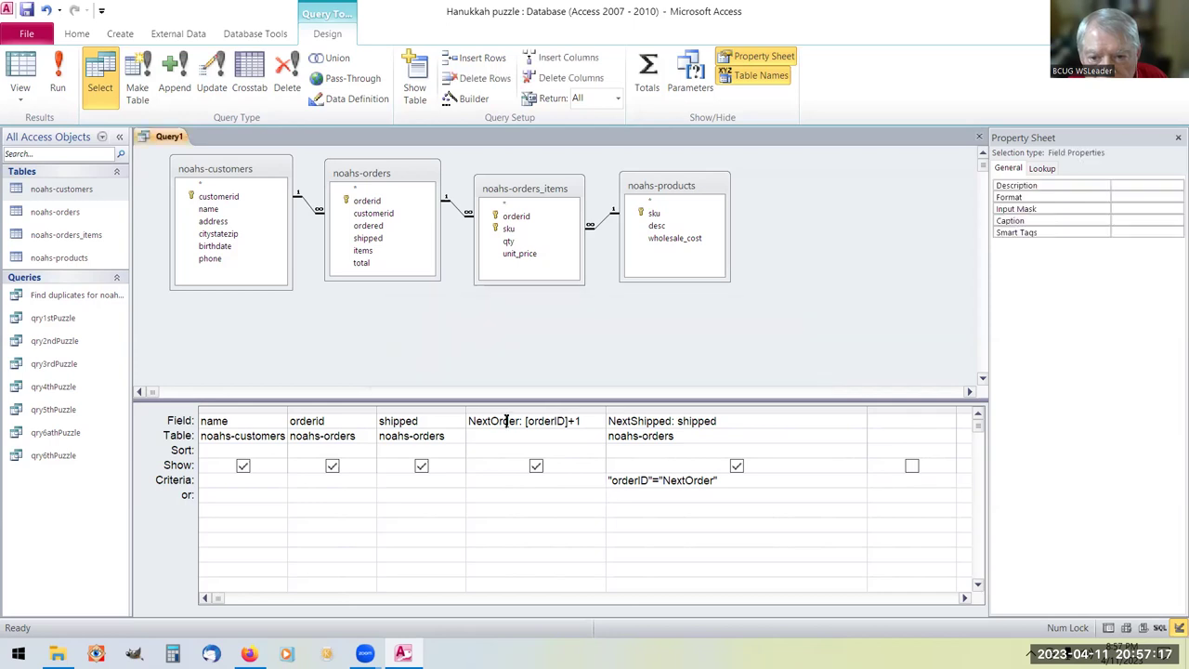
# Prefix orderID in the NextOrder expression with noahs-orders in place of its brackets, and widen the column.
pyautogui.click(527, 422)
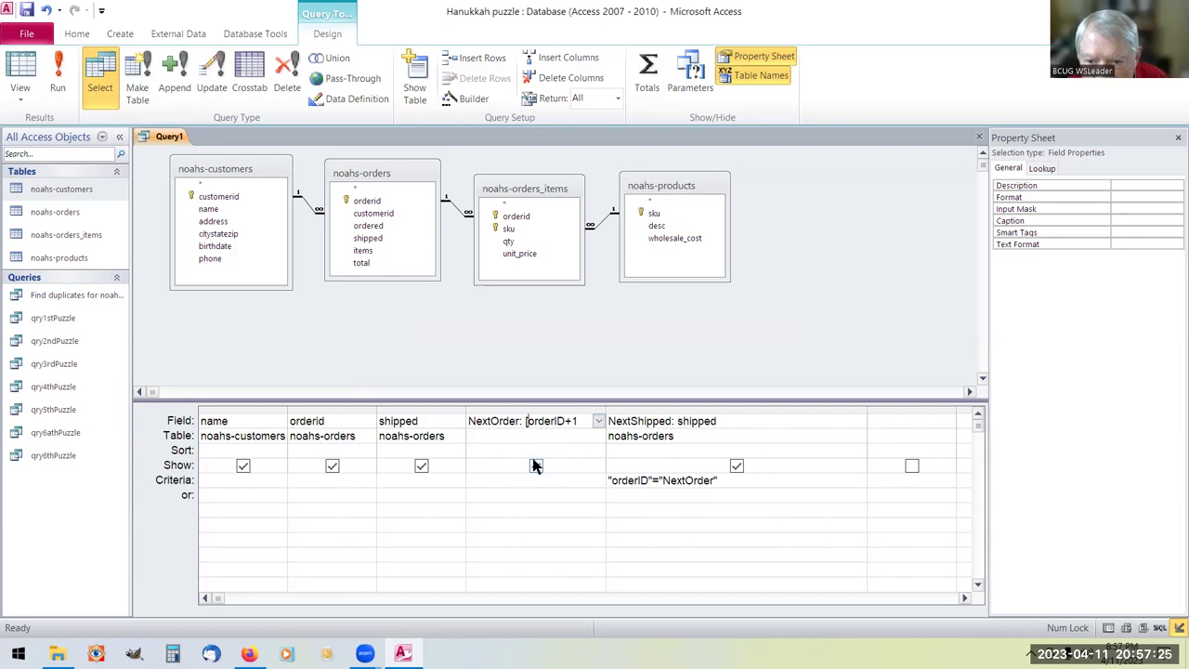
pyautogui.press('BackSpace')
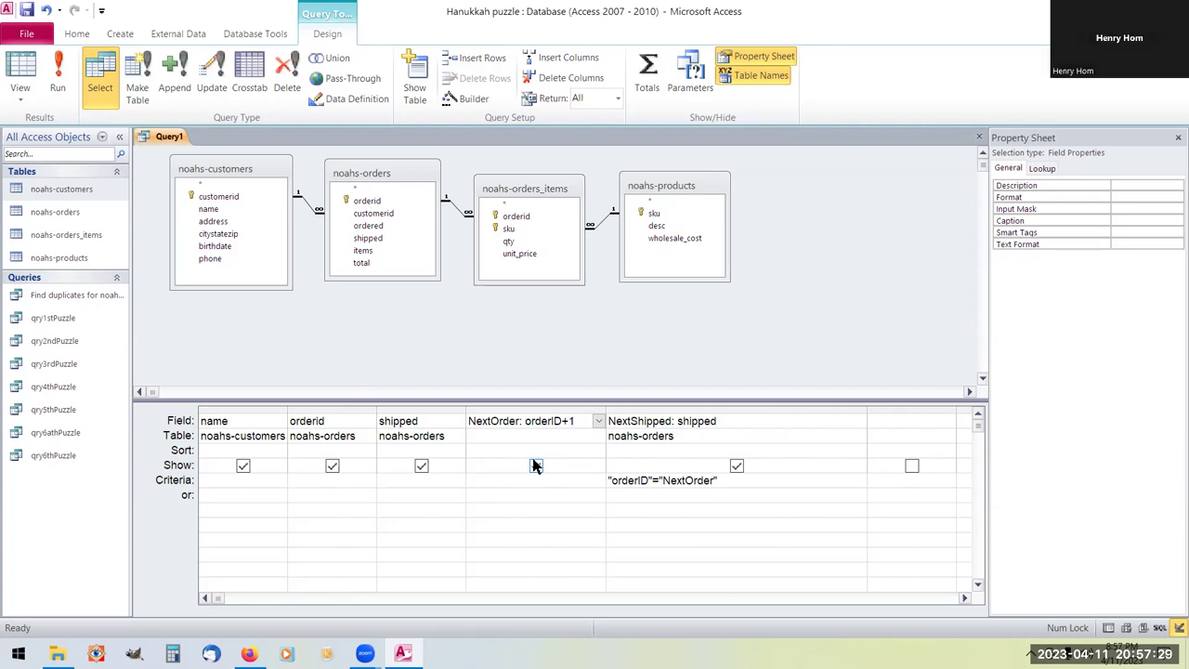
pyautogui.write('nah')
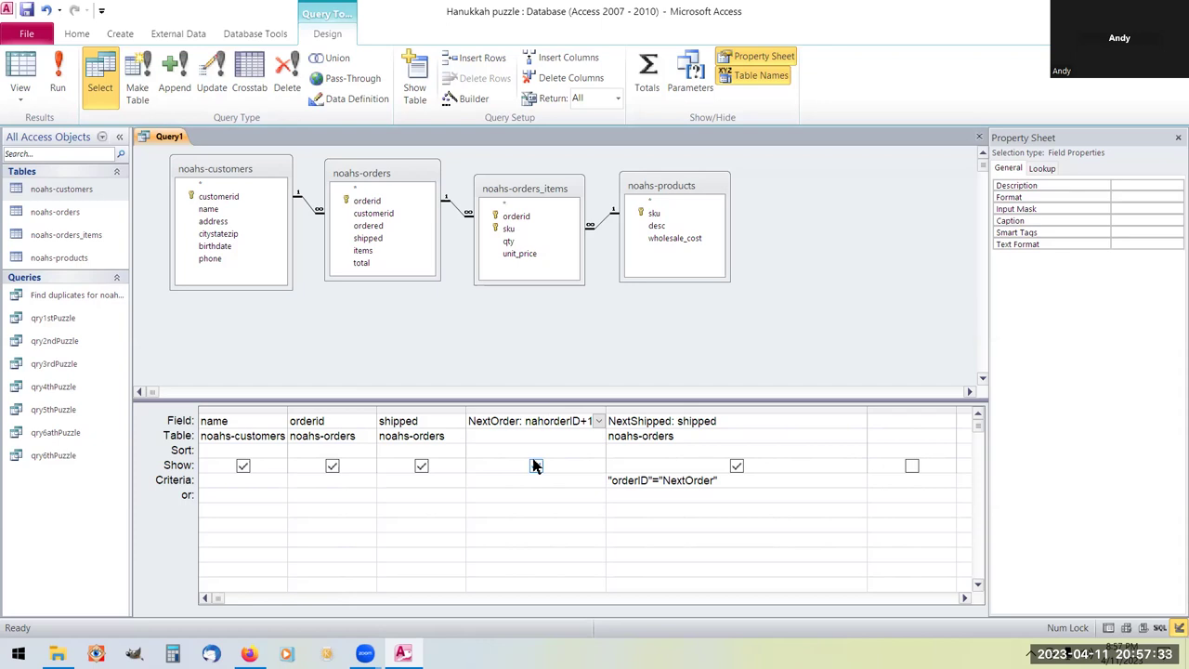
pyautogui.write('s')
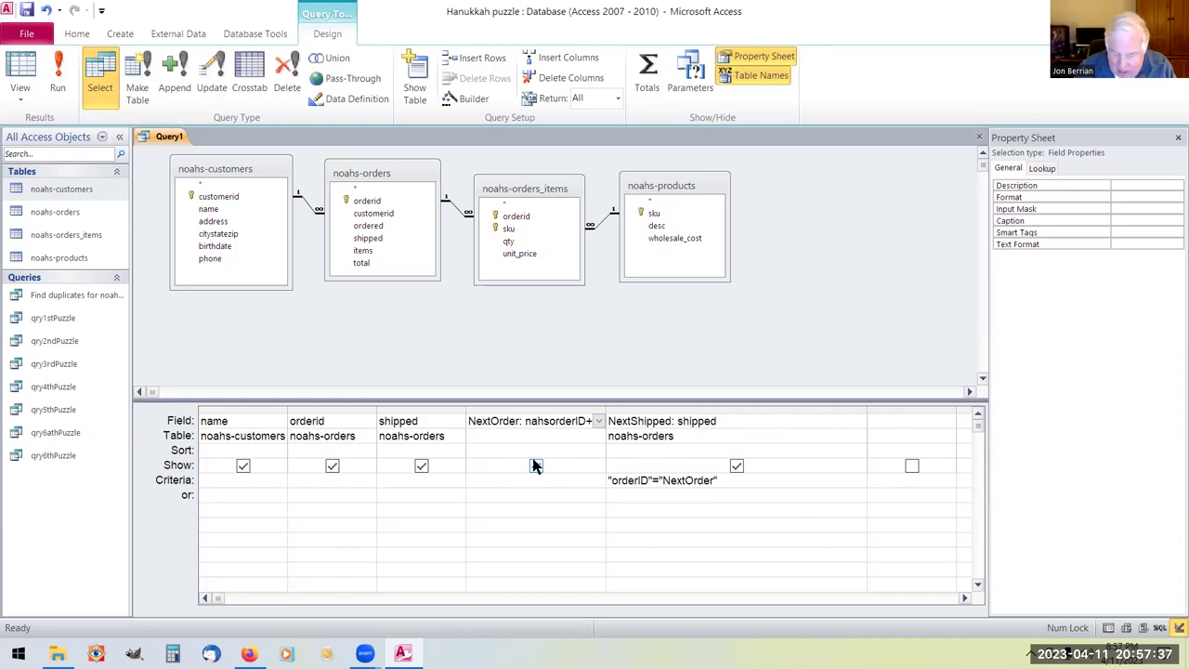
pyautogui.write('o')
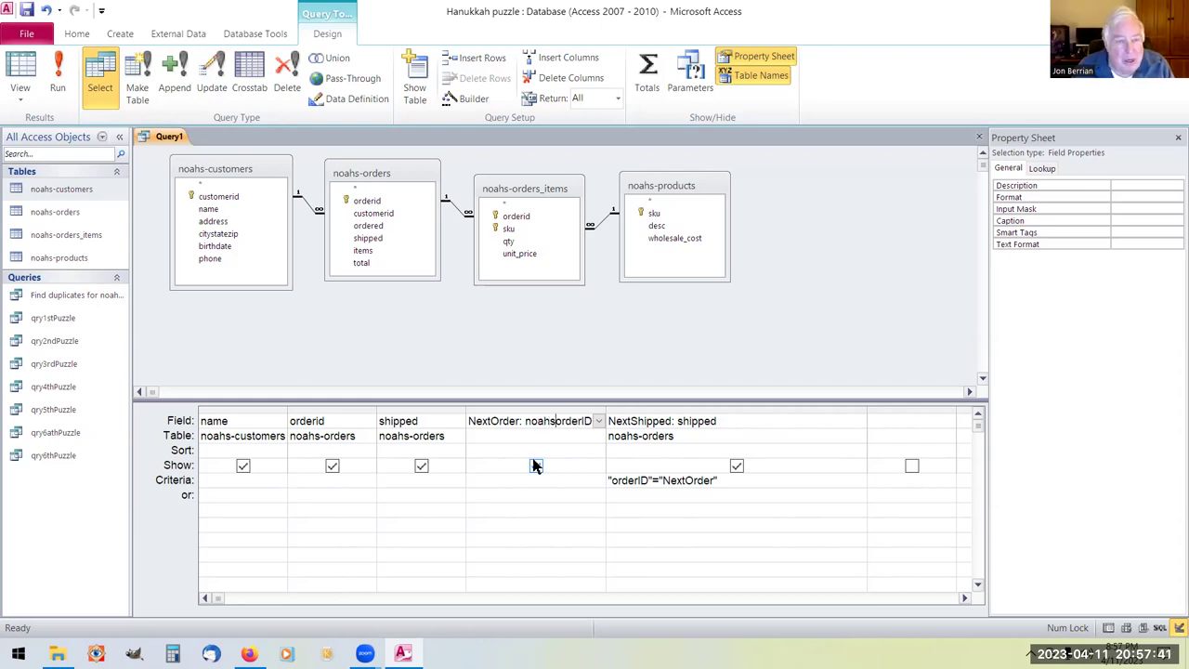
pyautogui.write('-')
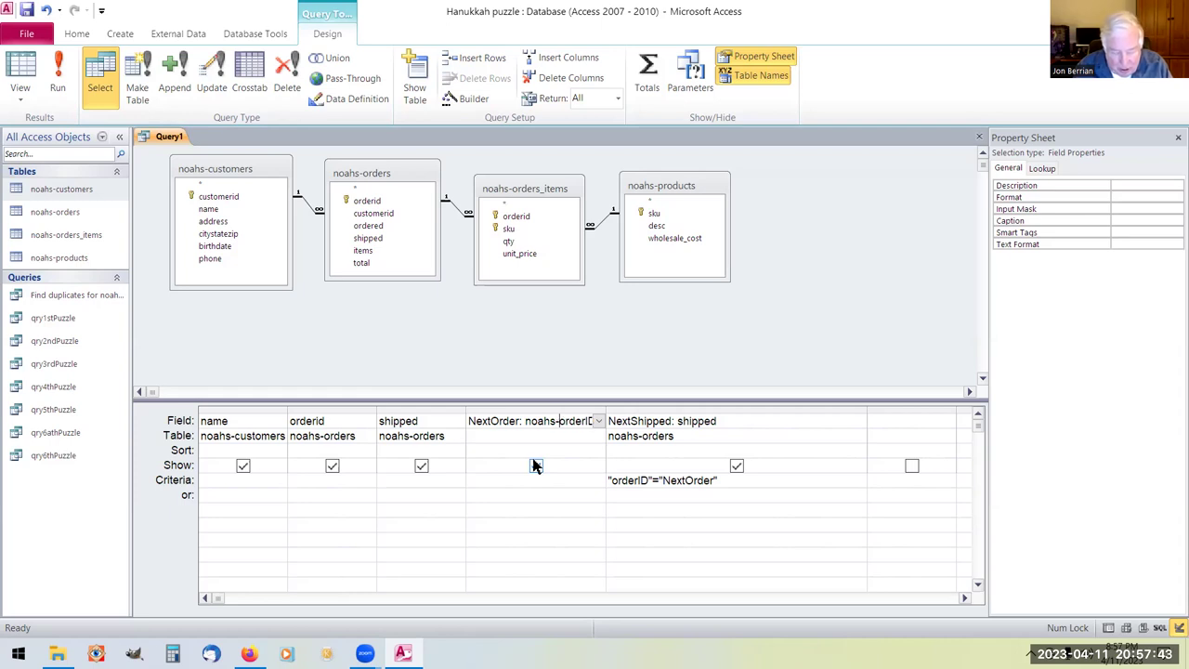
pyautogui.write('so')
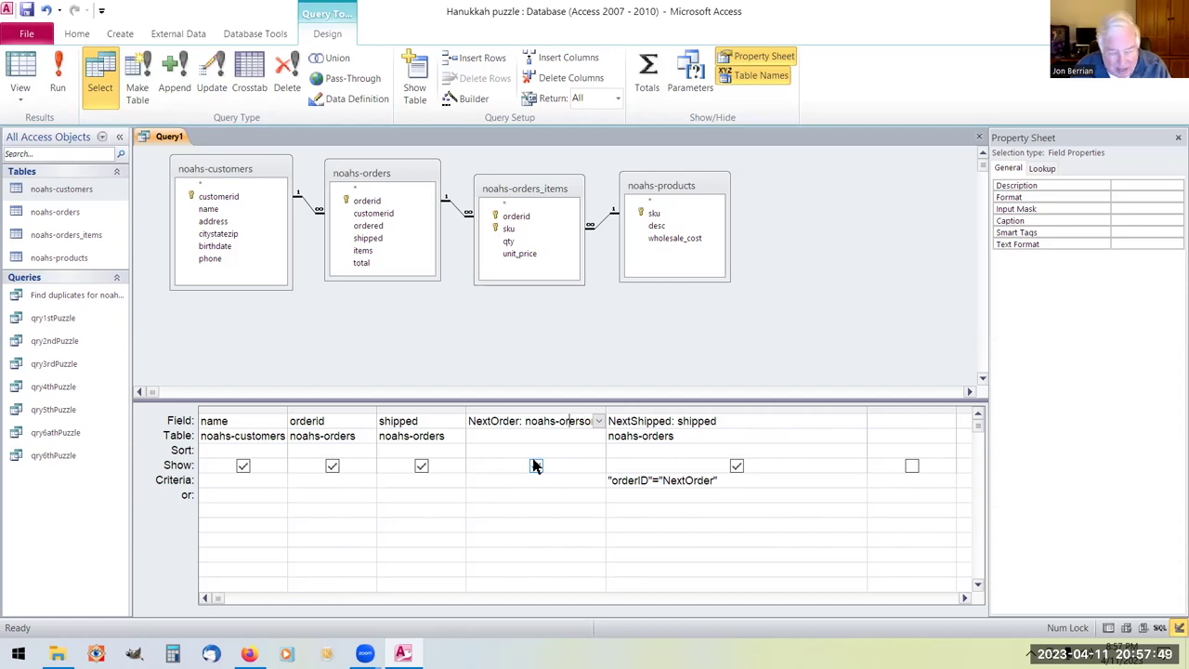
pyautogui.write('.')
pyautogui.click(536, 465)
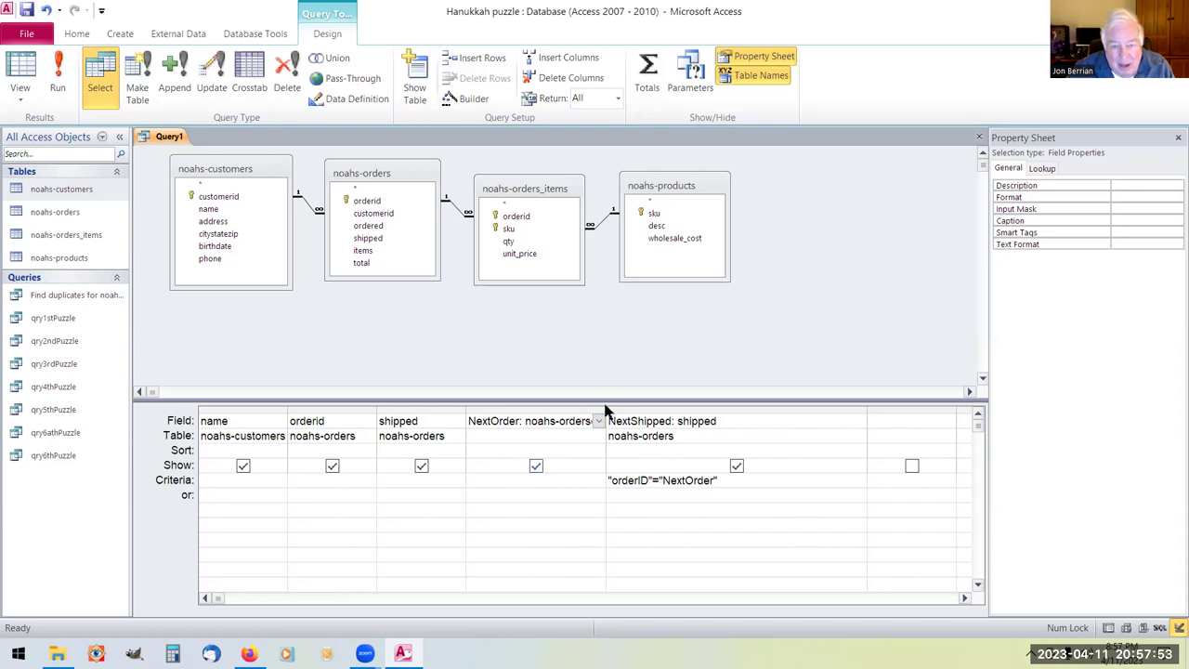
pyautogui.moveTo(606, 408); pyautogui.dragTo(708, 403)
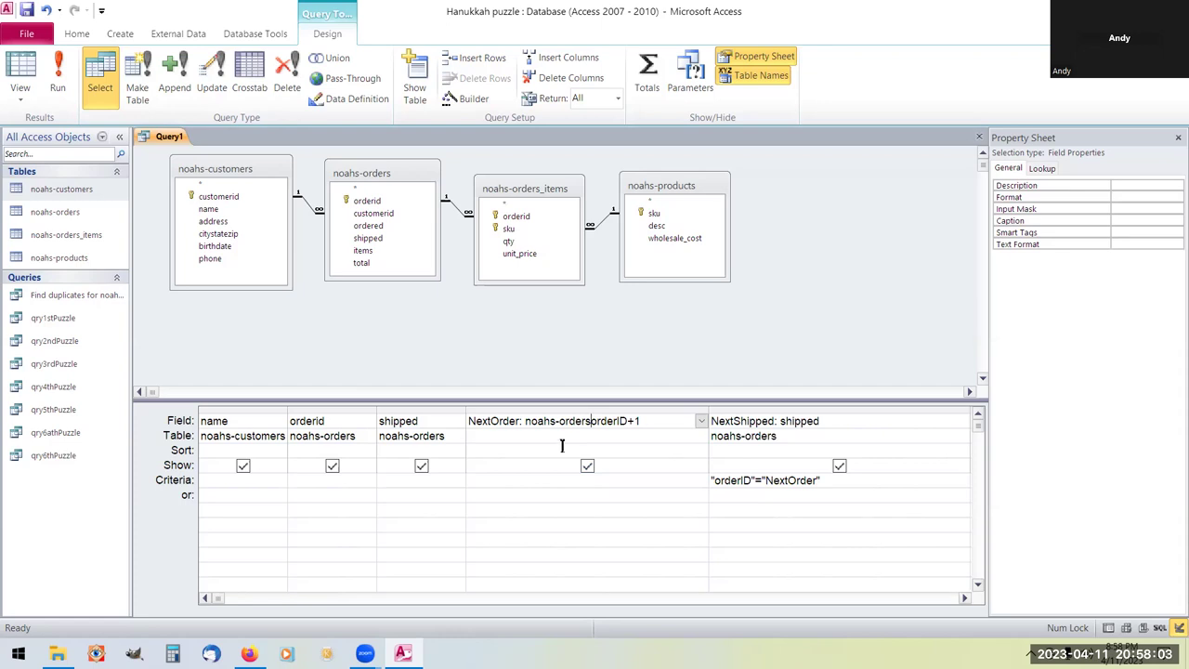
# Bracket and separate the table and field names so the NextOrder expression reads [noahs-orders],[orderID]+1.
pyautogui.write('[')
pyautogui.press('Right')
pyautogui.press('Right')
pyautogui.press('Right')
pyautogui.press('Right')
pyautogui.press('Right')
pyautogui.press('Right')
pyautogui.press('Right')
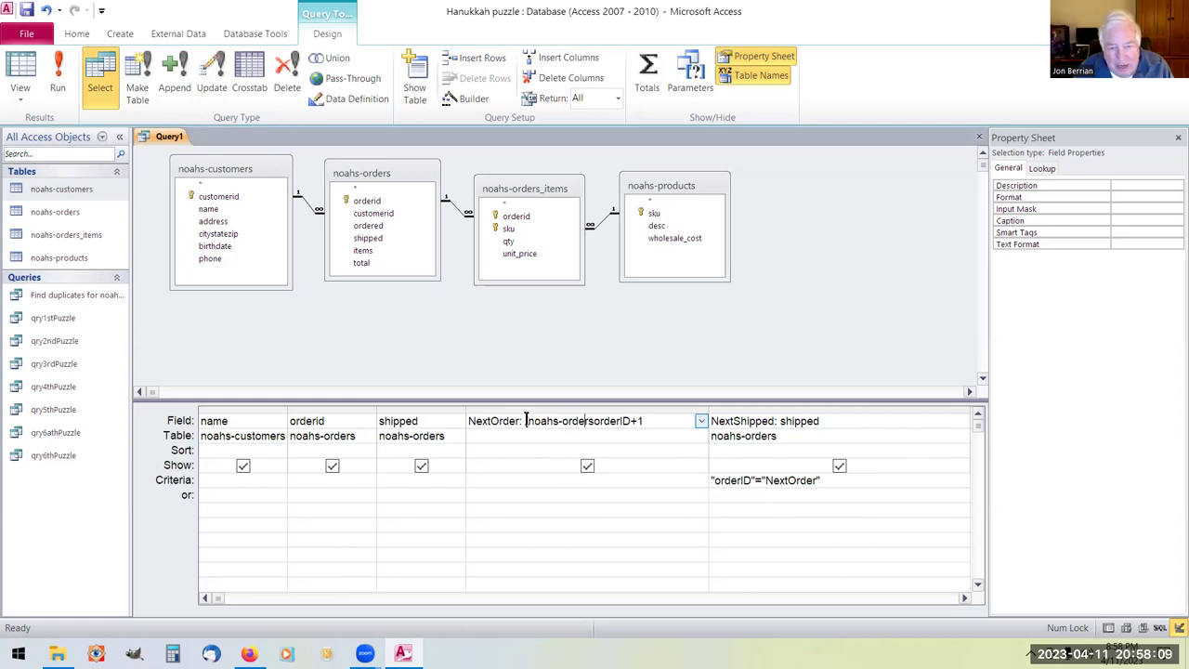
pyautogui.press('Right')
pyautogui.press('Right')
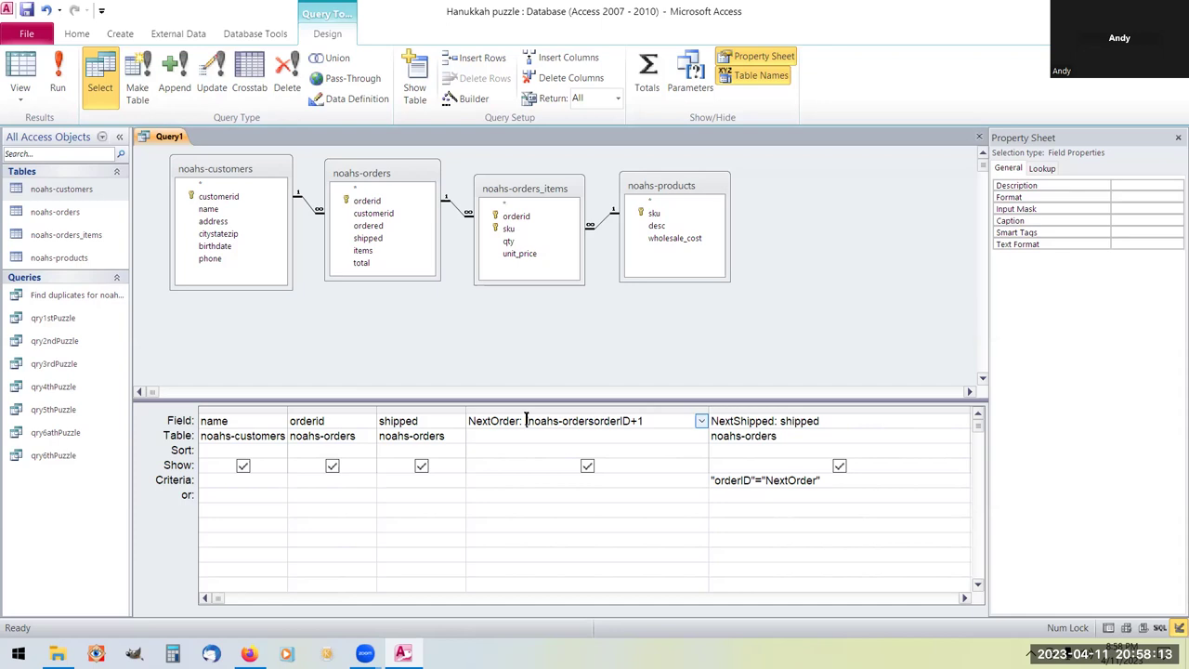
pyautogui.write(']')
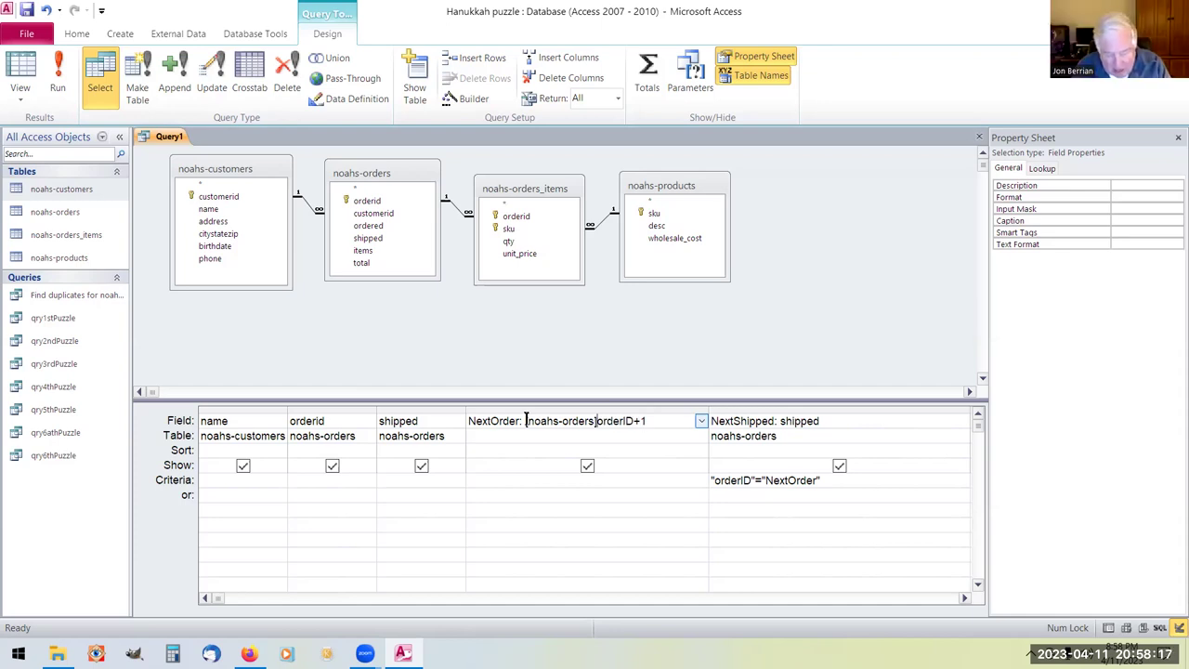
pyautogui.write('.')
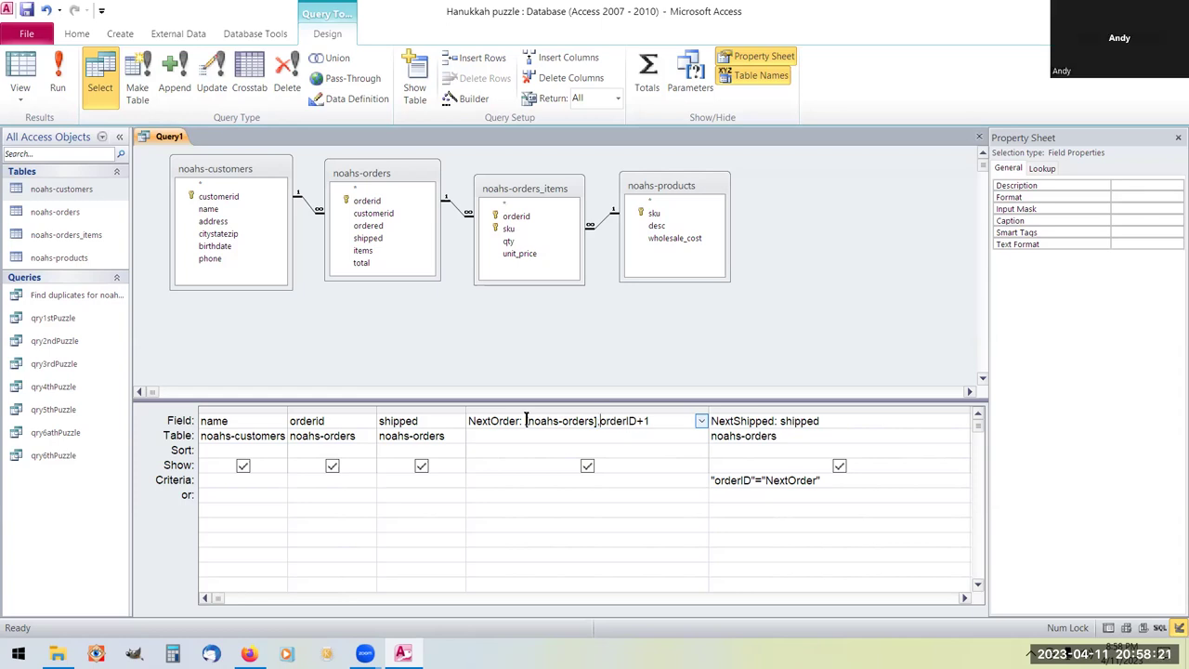
pyautogui.write('[')
pyautogui.press('Right')
pyautogui.press('Right')
pyautogui.press('Right')
pyautogui.write(']')
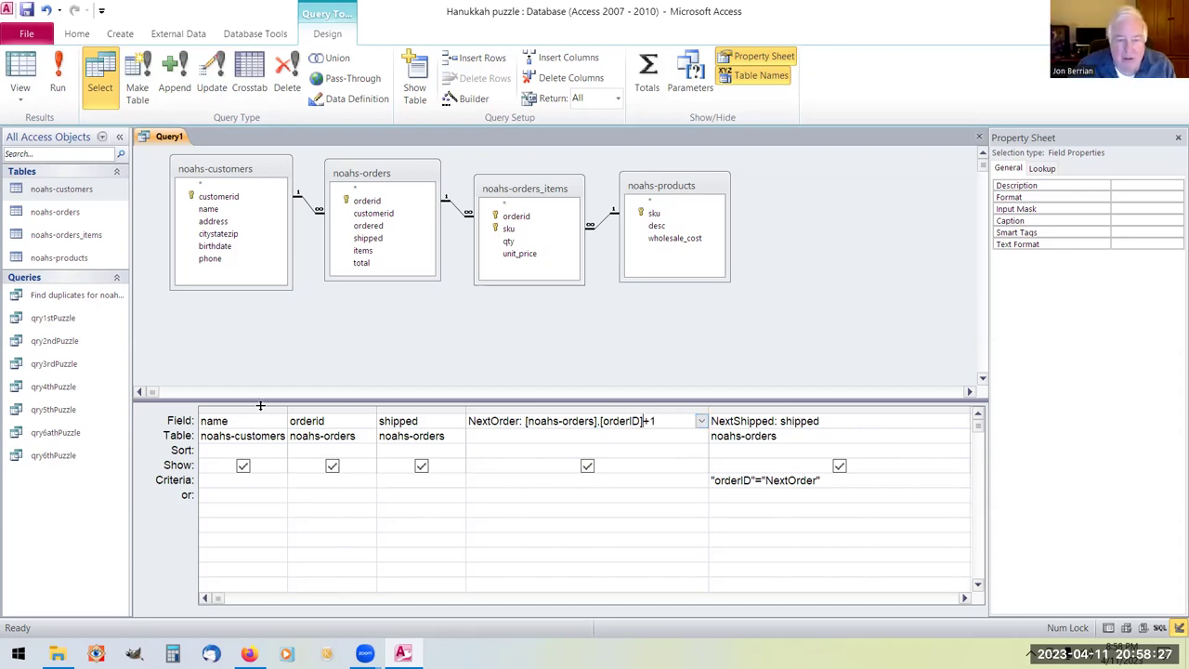
# Try to display the query's results as a datasheet with the table-qualified NextOrder expression.
pyautogui.rightClick(154, 137)
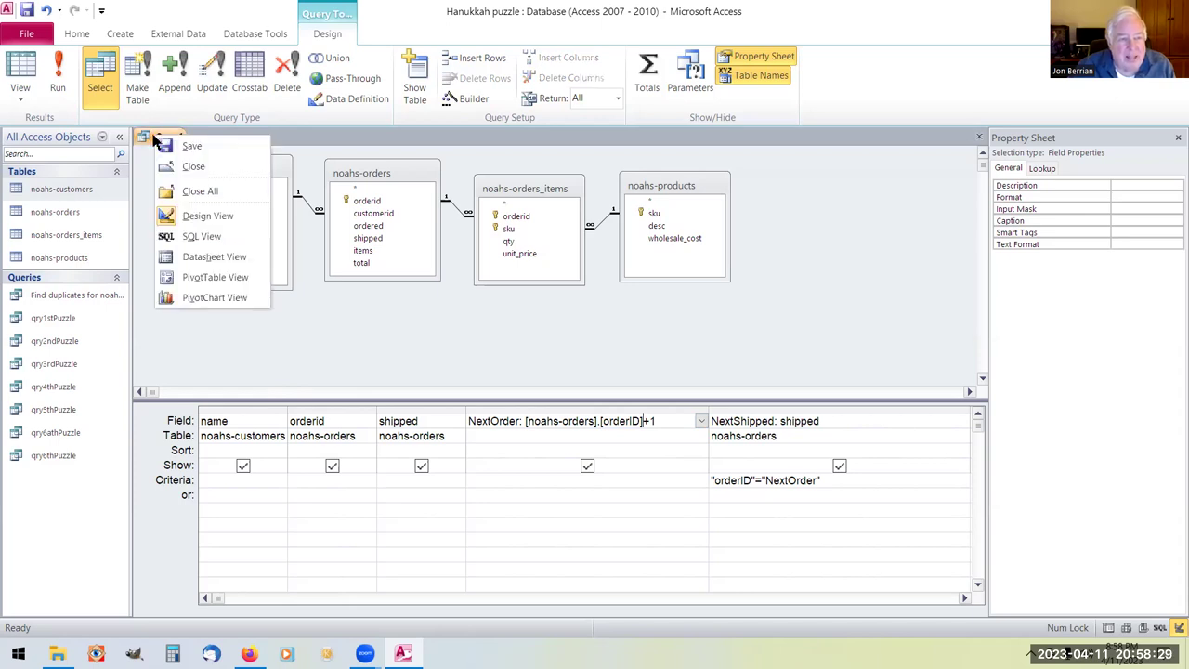
pyautogui.click(164, 258)
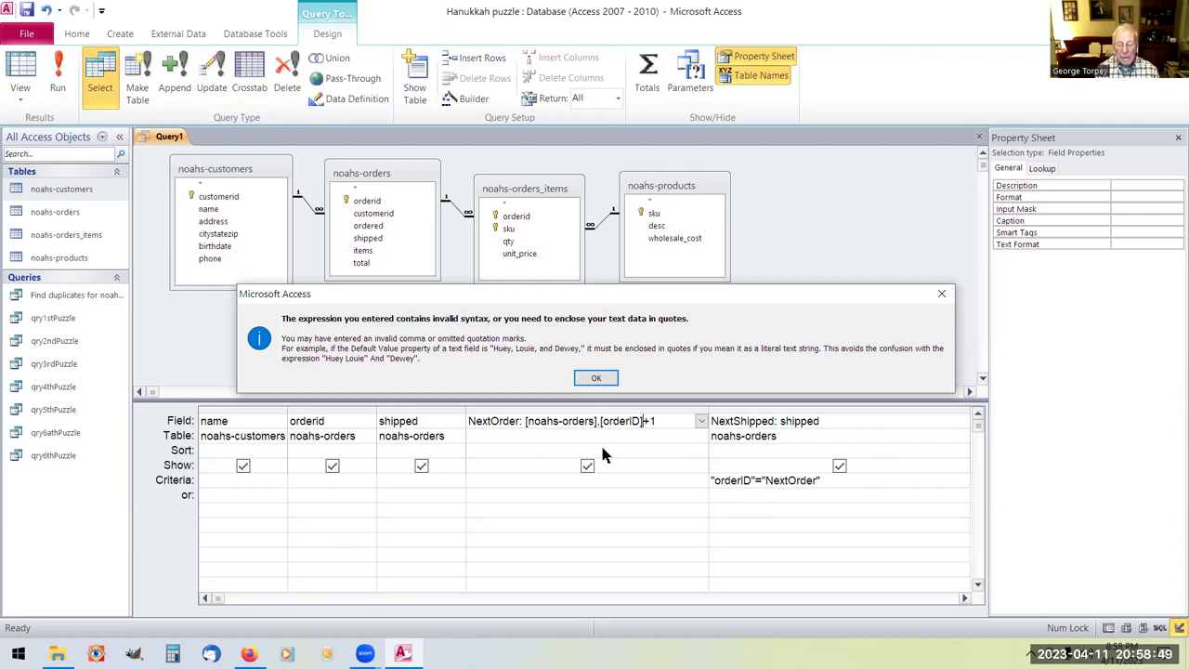
pyautogui.click(596, 378)
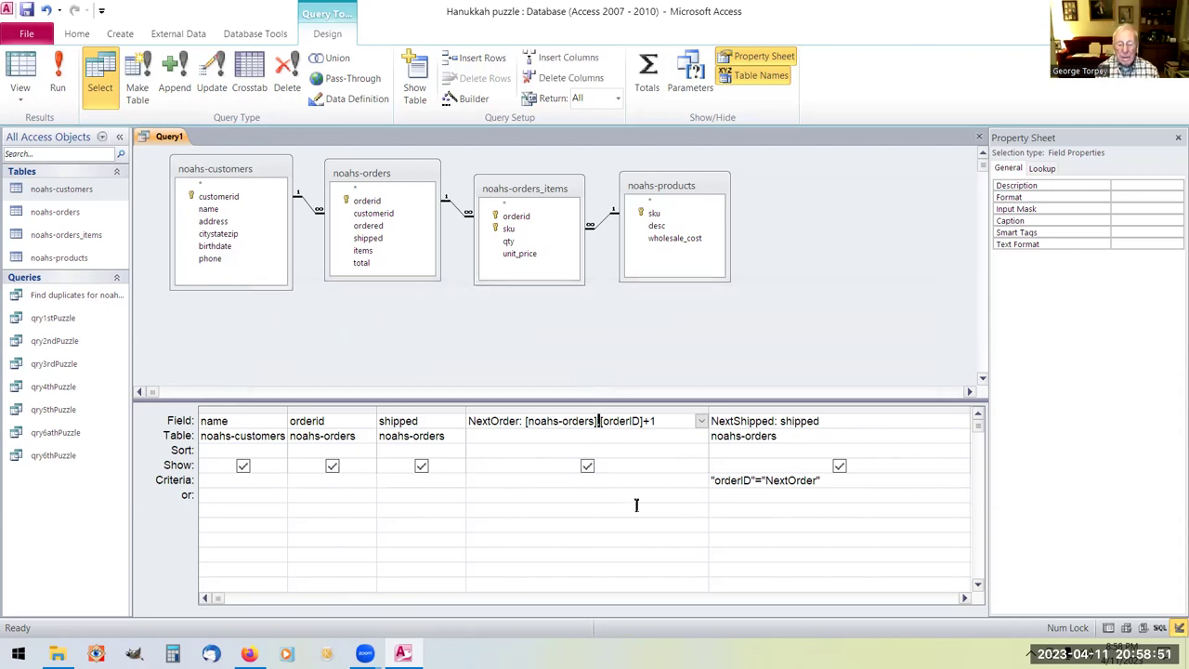
# Retype the separator between [noahs-orders] and [orderID] and try to accept the NextOrder expression.
pyautogui.click(783, 421)
pyautogui.click(595, 379)
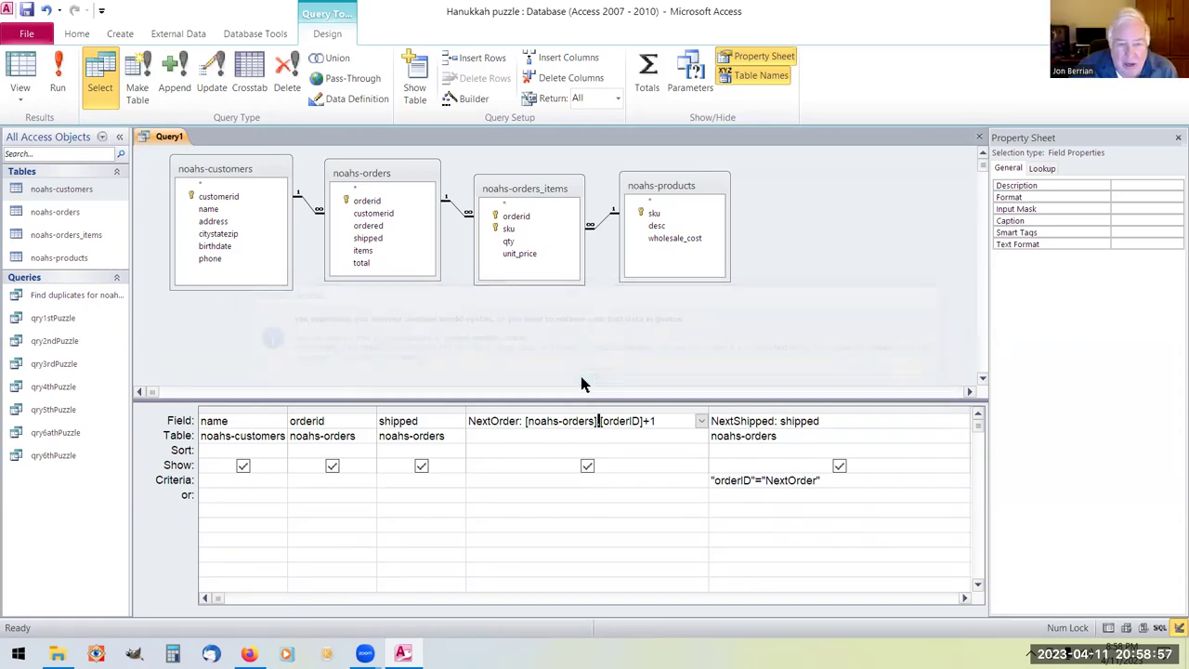
pyautogui.write('.')
pyautogui.click(781, 420)
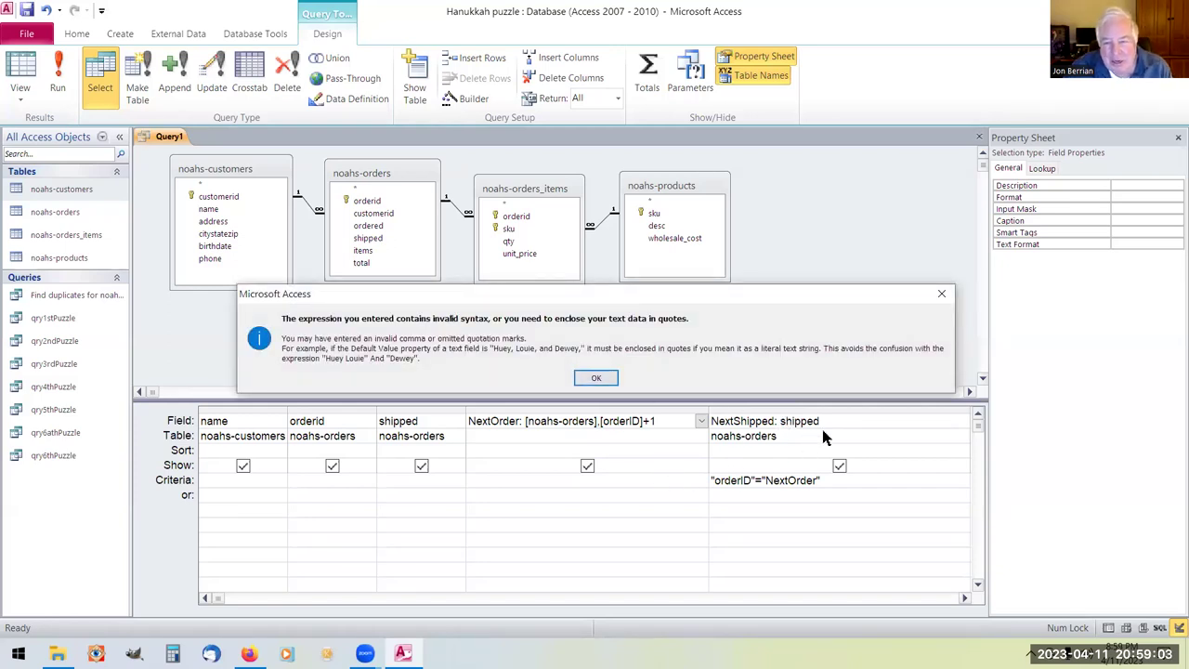
pyautogui.click(589, 377)
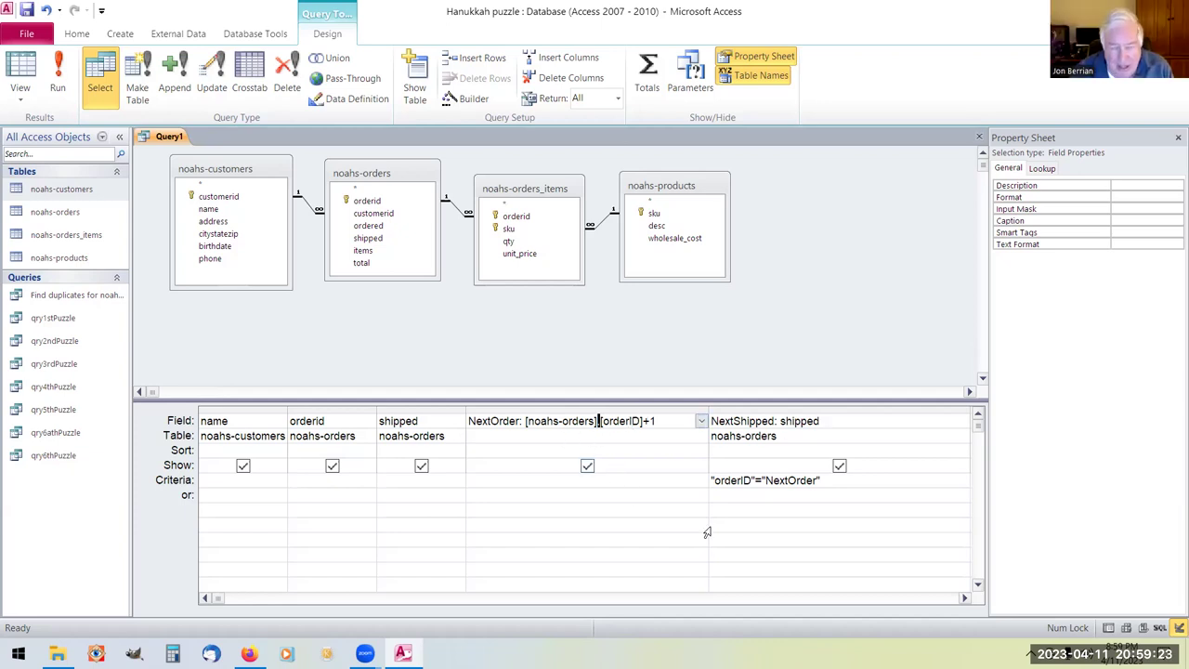
# Remove the separator between [noahs-orders] and [orderID] and try to accept the NextOrder expression.
pyautogui.press('BackSpace')
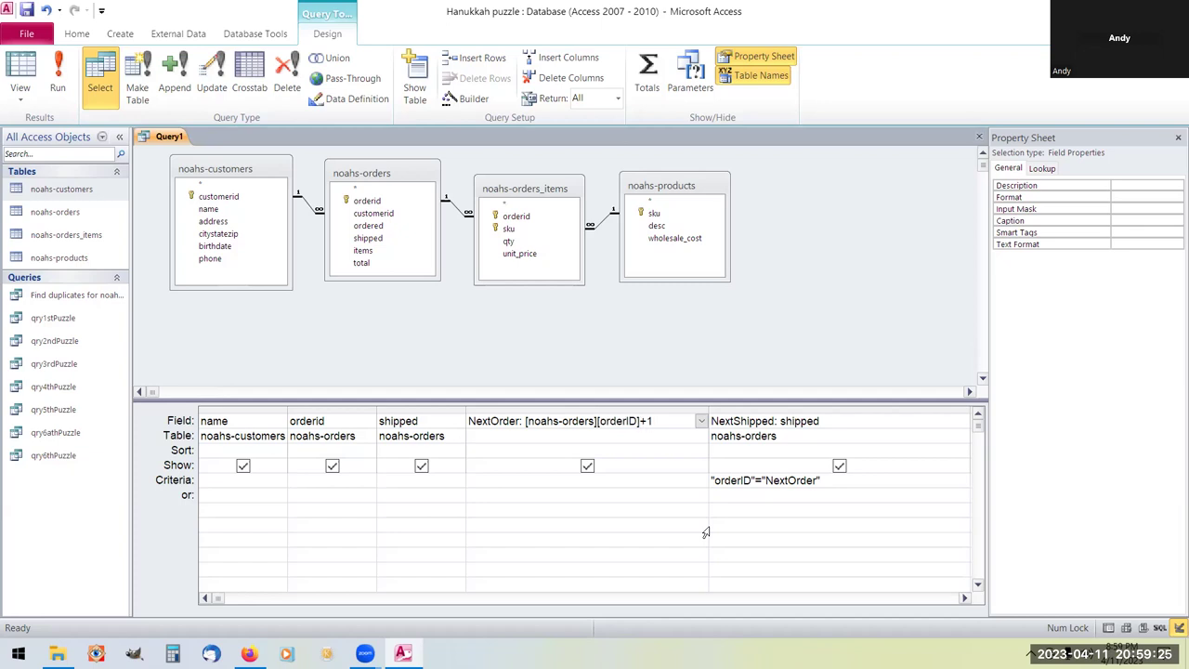
pyautogui.click(822, 426)
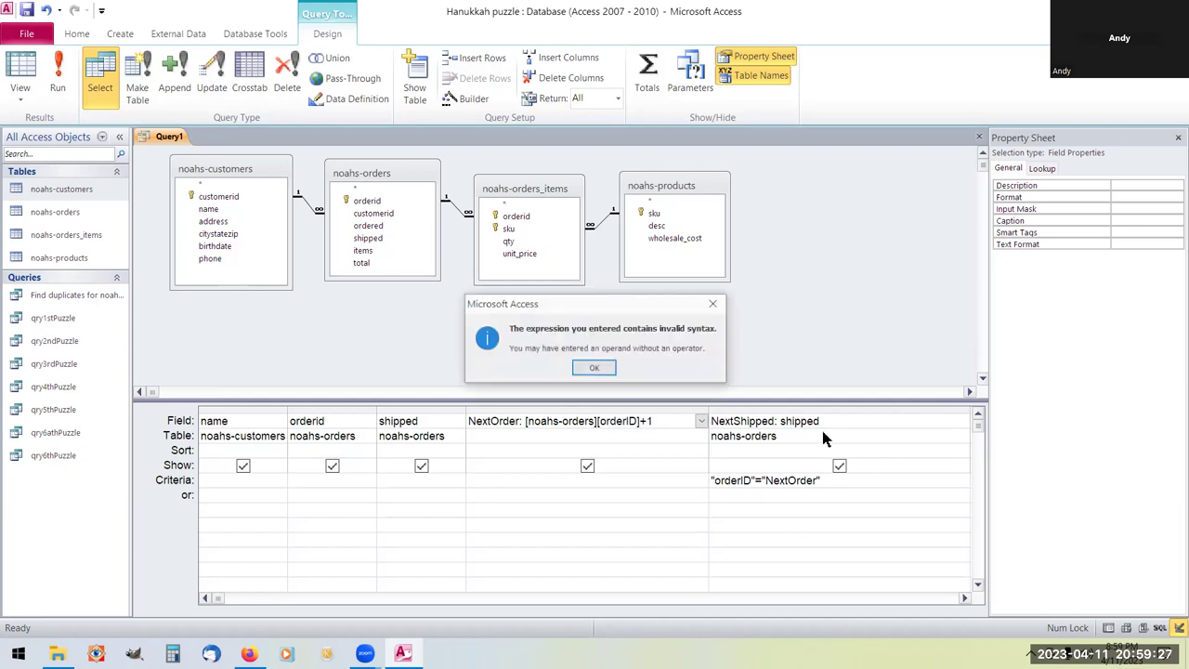
pyautogui.click(586, 368)
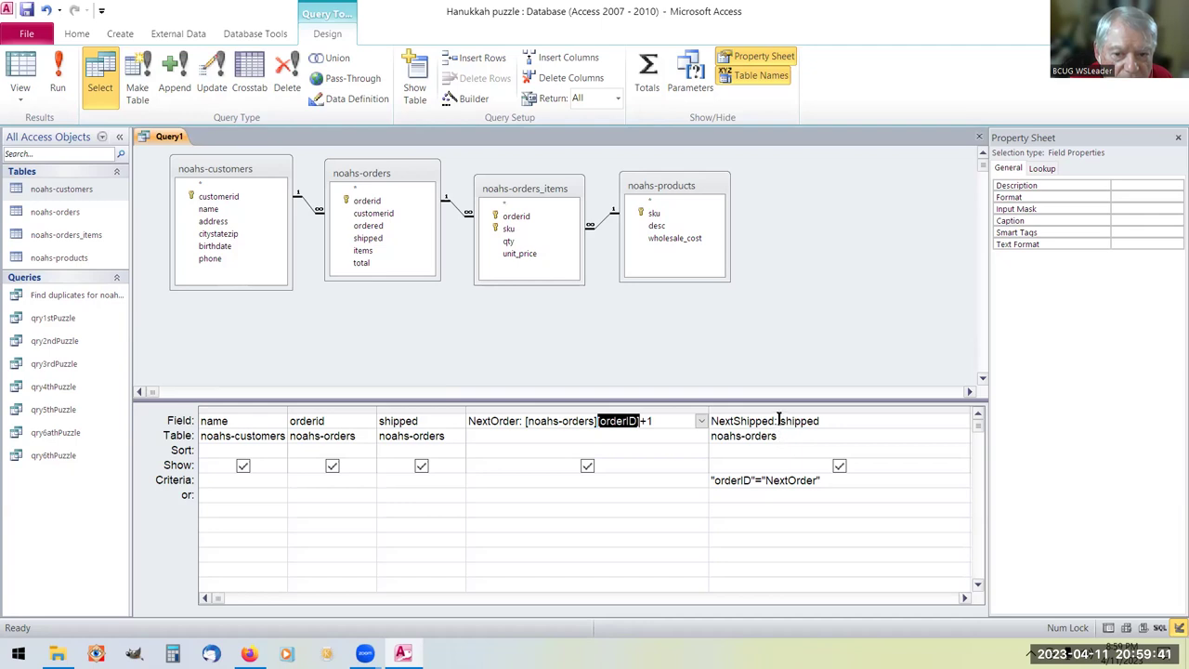
pyautogui.click(779, 422)
pyautogui.click(781, 420)
pyautogui.click(604, 368)
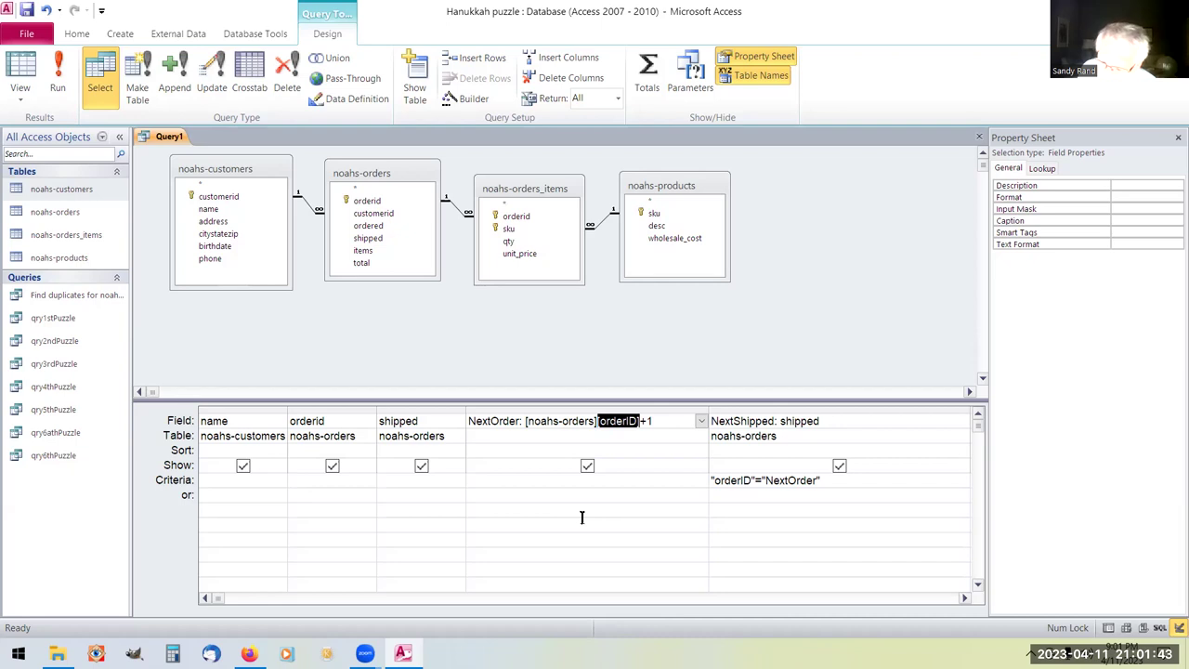
pyautogui.hotkey('ctrl', 'z')
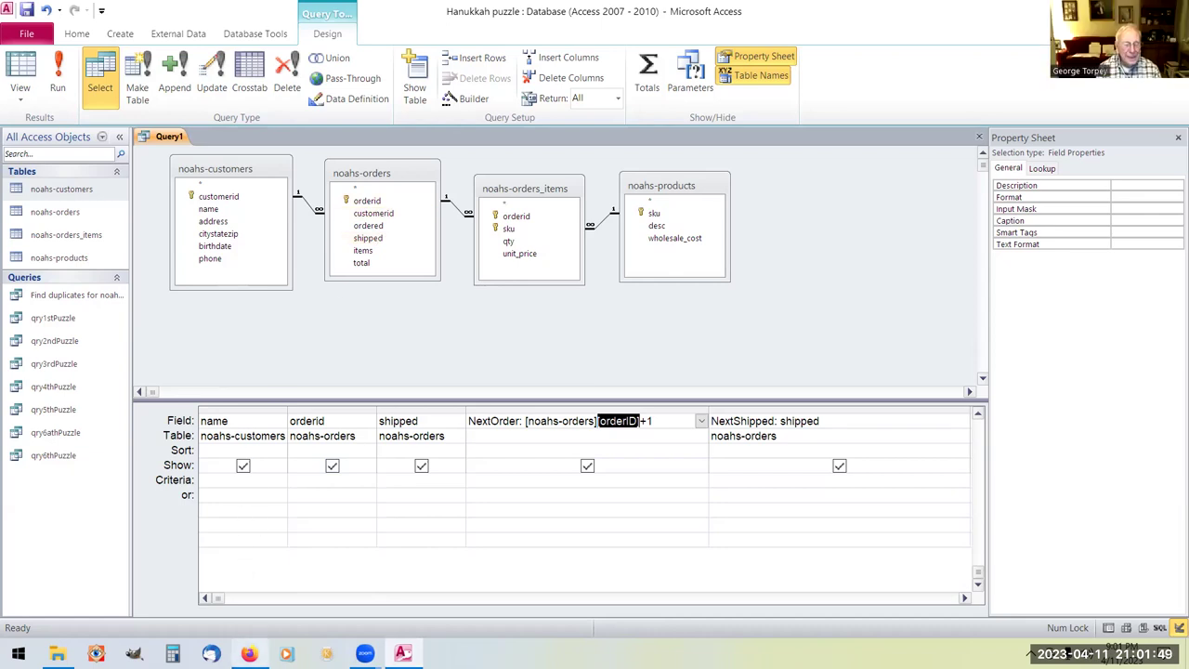
# Switch to Firefox, examine the Puzzle 7 page's plan of attack and next_orders SQL, and return to the Access query.
pyautogui.click(249, 653)
pyautogui.scroll(-3, 297, 433)
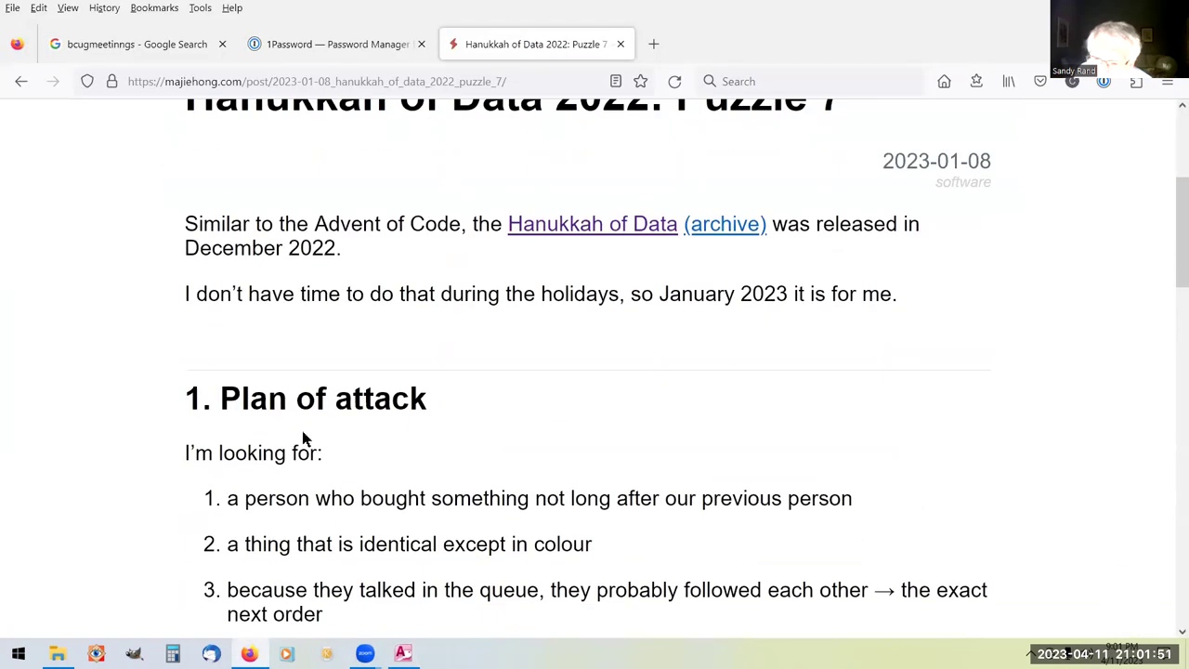
pyautogui.scroll(1, 303, 437)
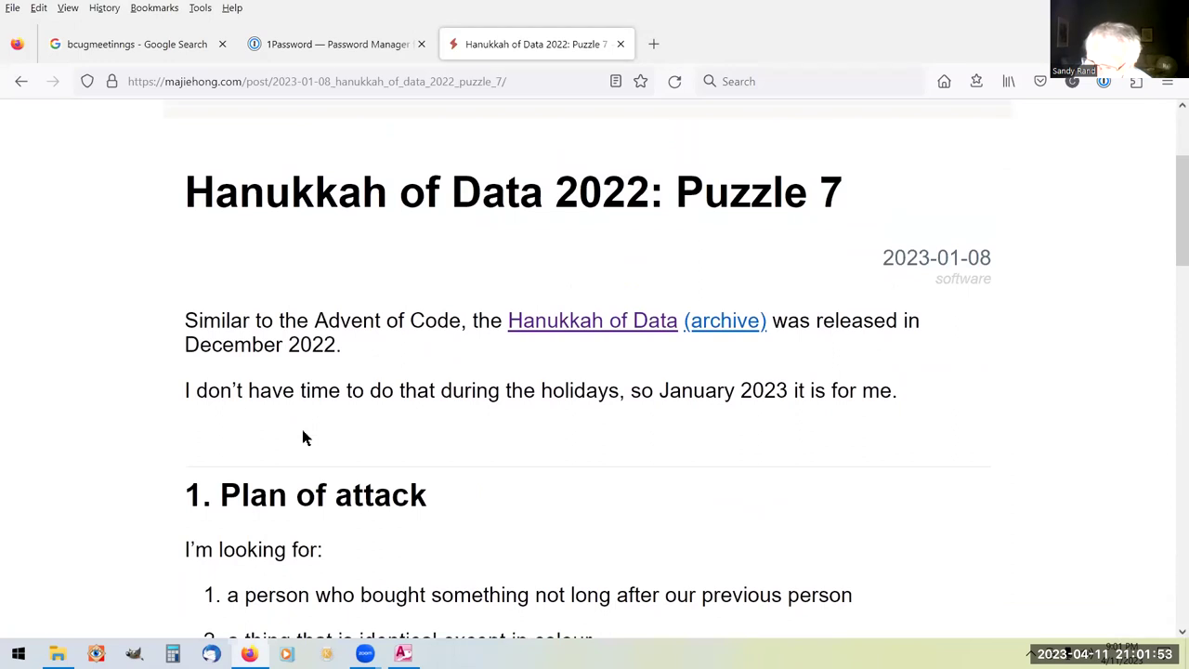
pyautogui.scroll(-2, 302, 438)
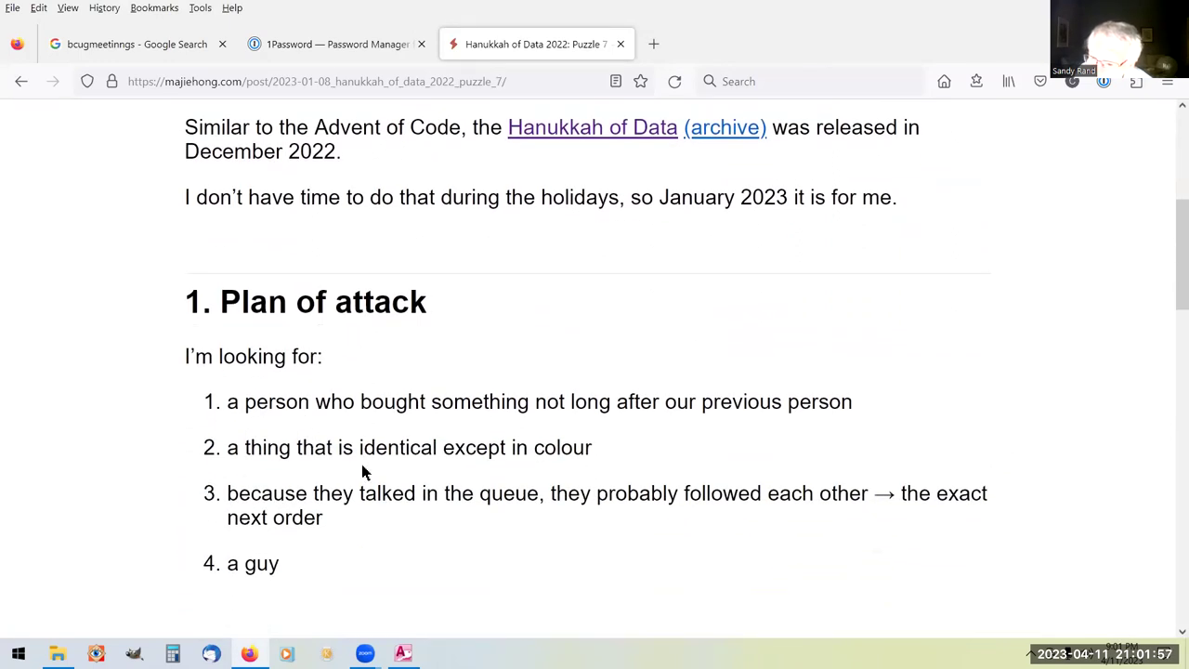
pyautogui.scroll(-7, 362, 472)
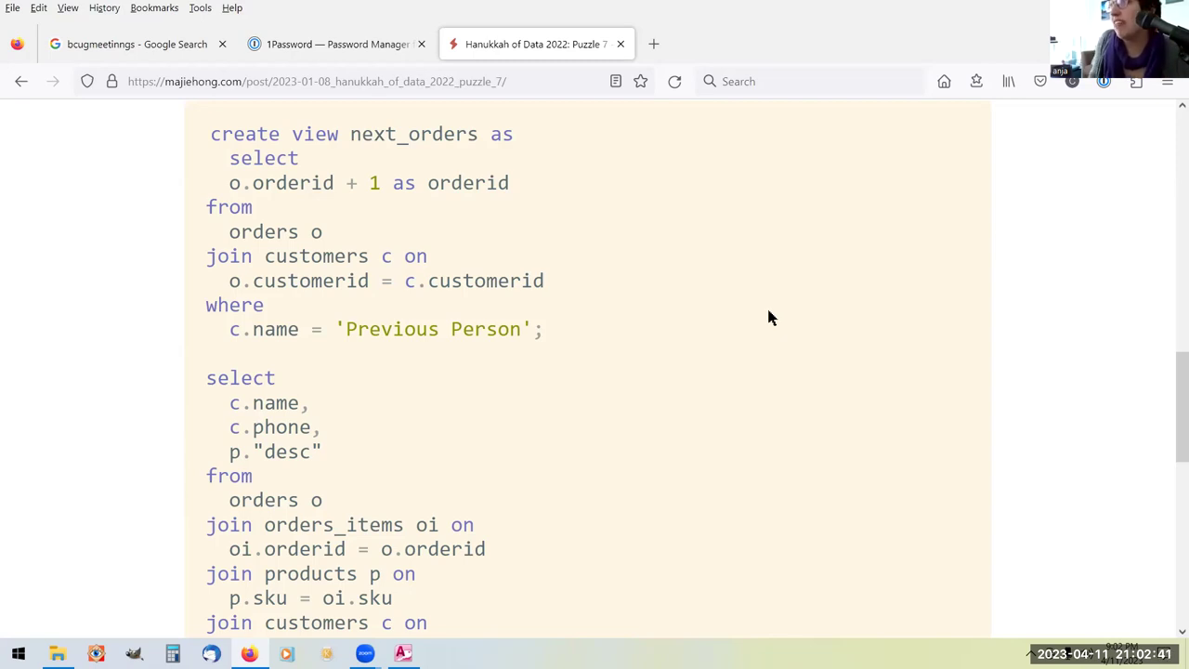
pyautogui.scroll(-4, 767, 312)
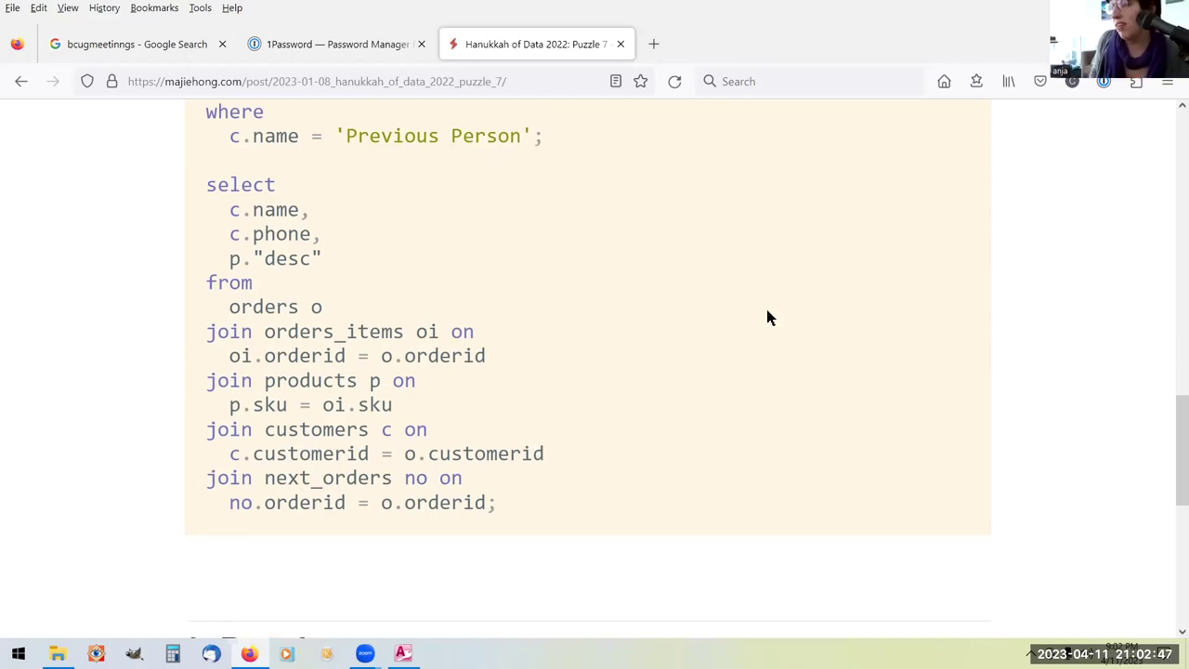
pyautogui.scroll(2, 768, 318)
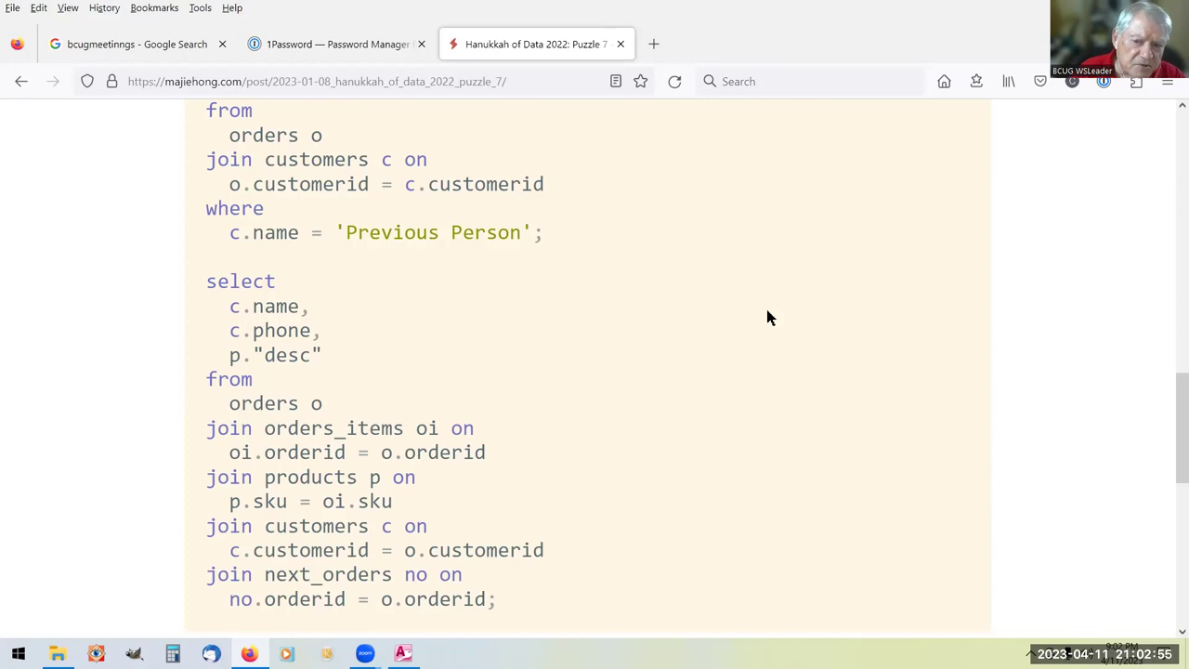
pyautogui.scroll(2, 767, 317)
pyautogui.scroll(2, 767, 318)
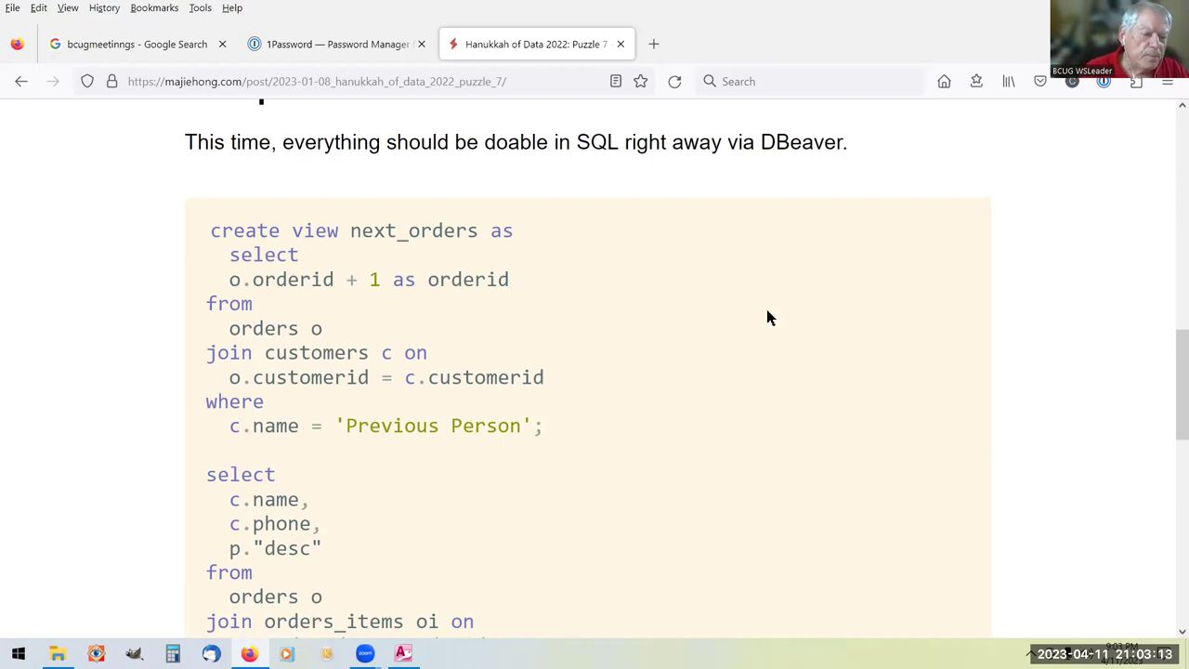
pyautogui.scroll(-3, 648, 362)
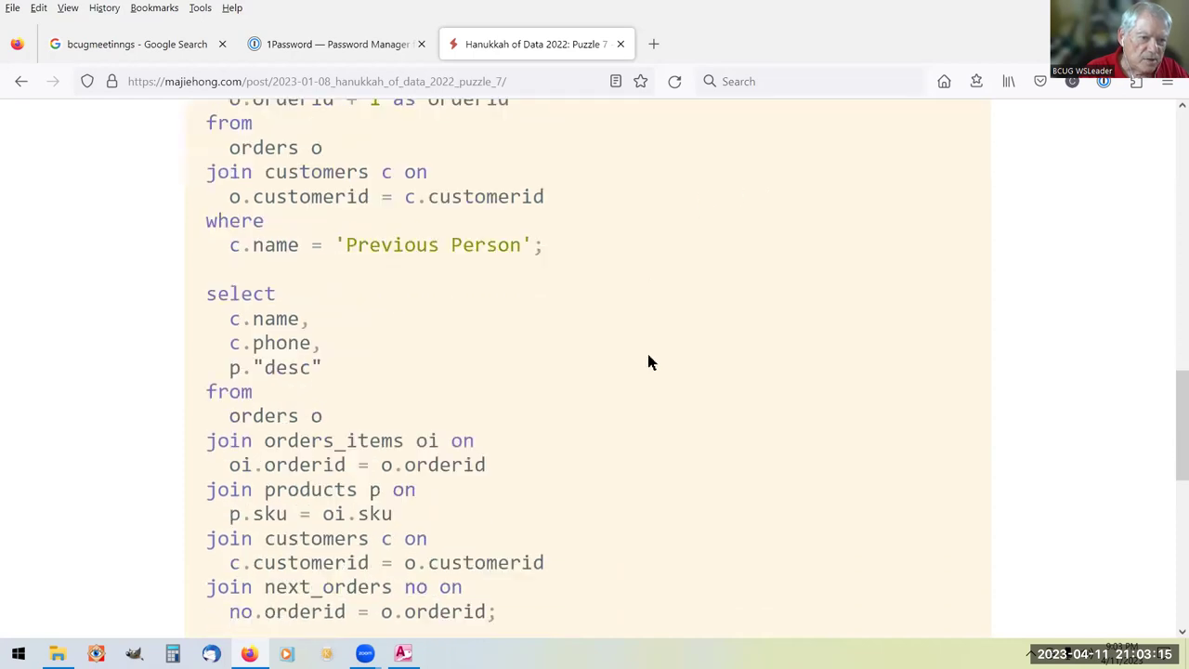
pyautogui.scroll(4, 649, 361)
pyautogui.scroll(-3, 650, 362)
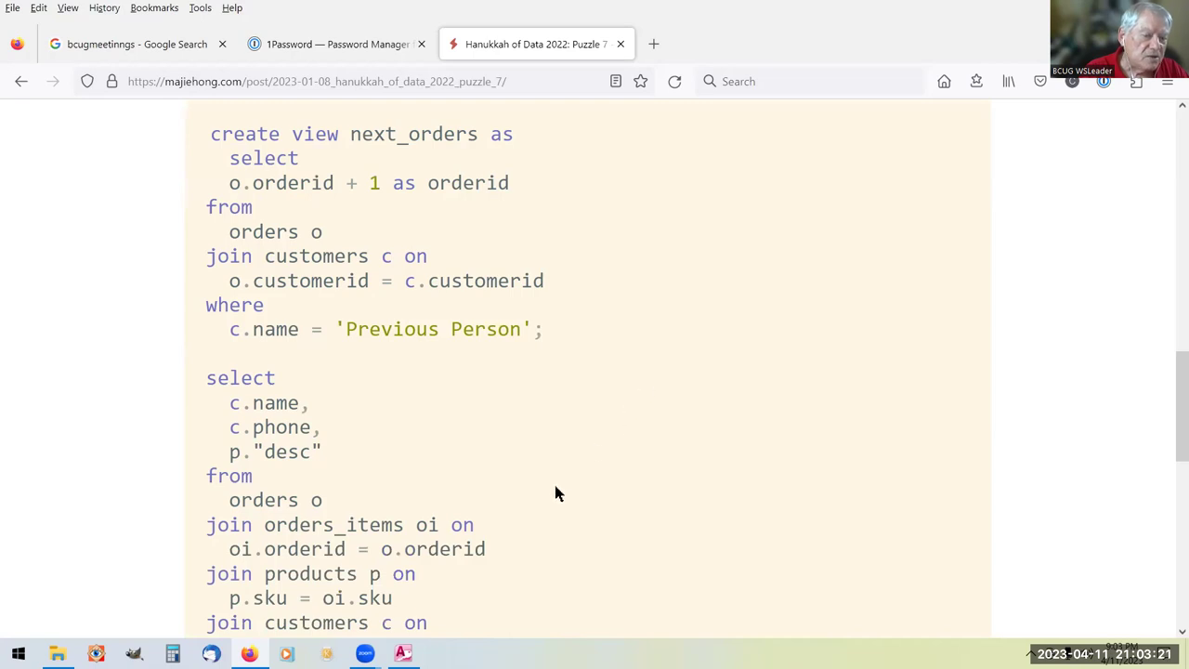
pyautogui.click(403, 653)
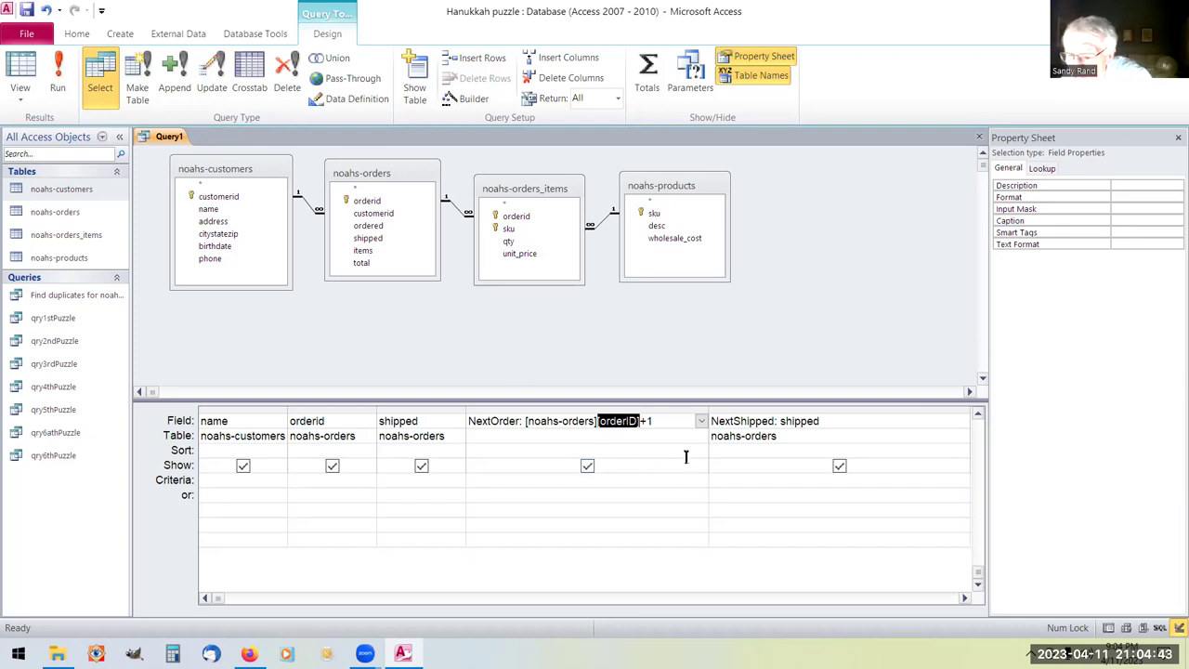
# Try to save the query as qry7thPuzzle with the unfinished NextOrder expression still in the grid.
pyautogui.click(651, 333)
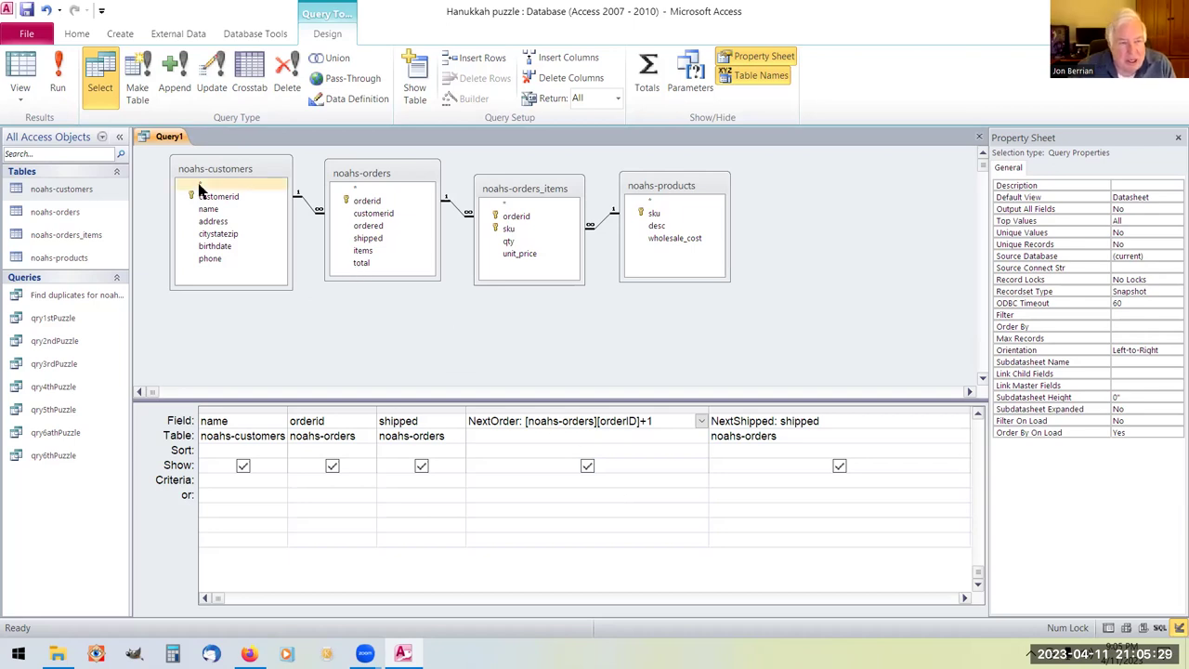
pyautogui.rightClick(168, 139)
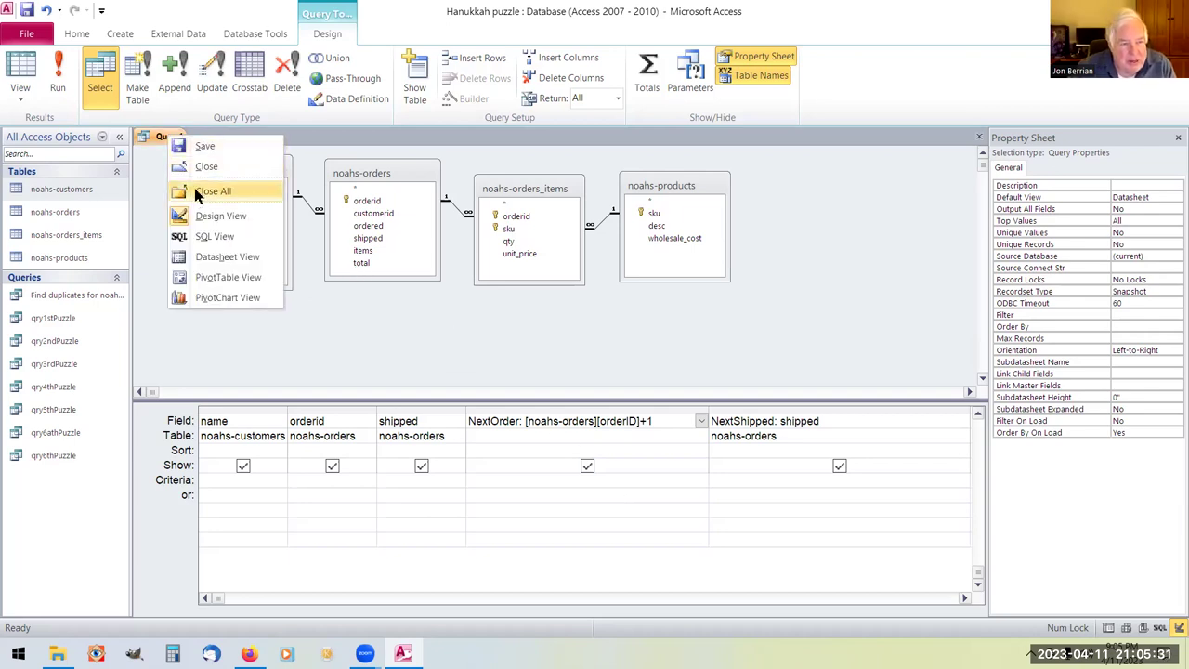
pyautogui.click(206, 145)
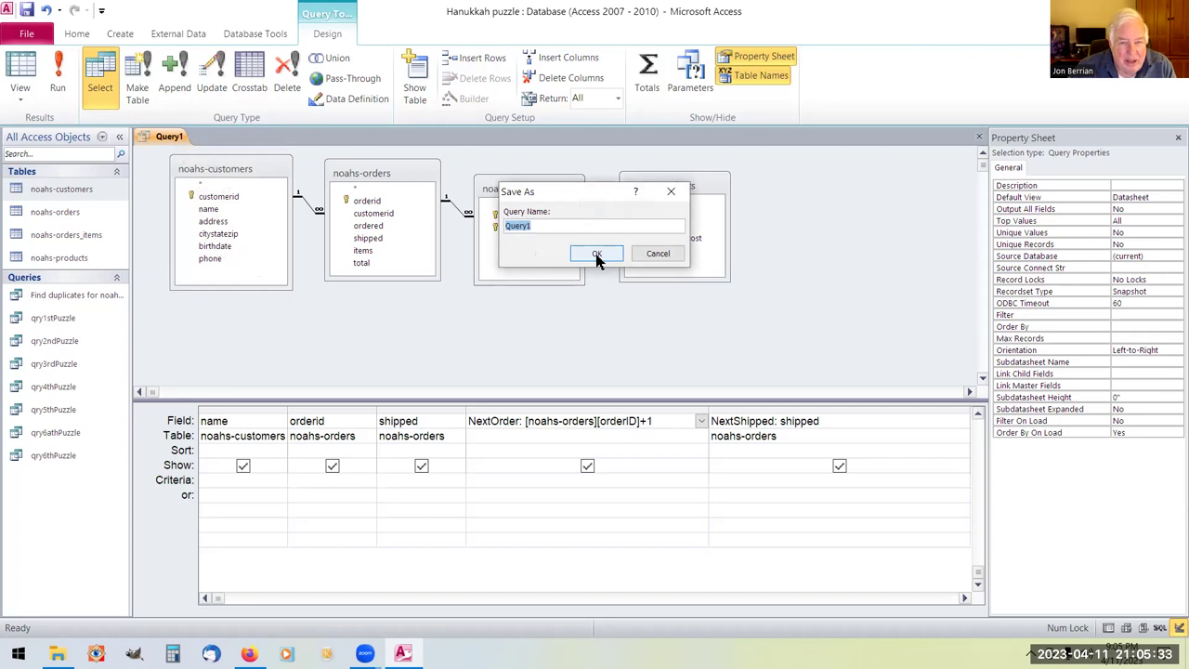
pyautogui.write('qry7')
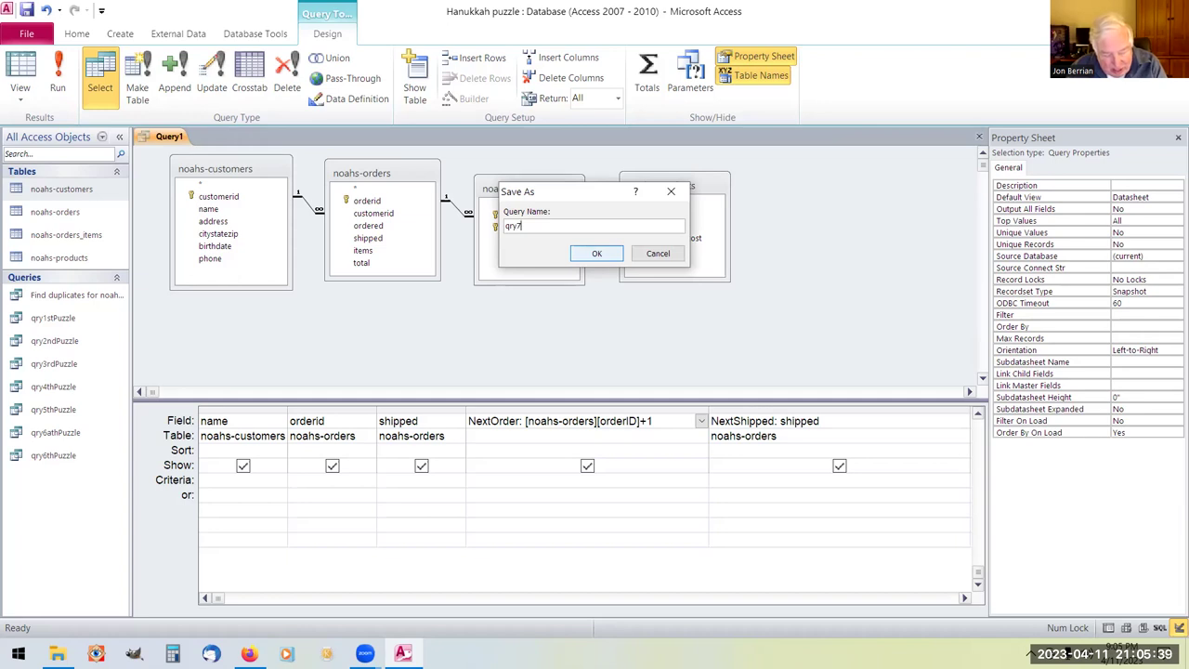
pyautogui.write('thPuzzle')
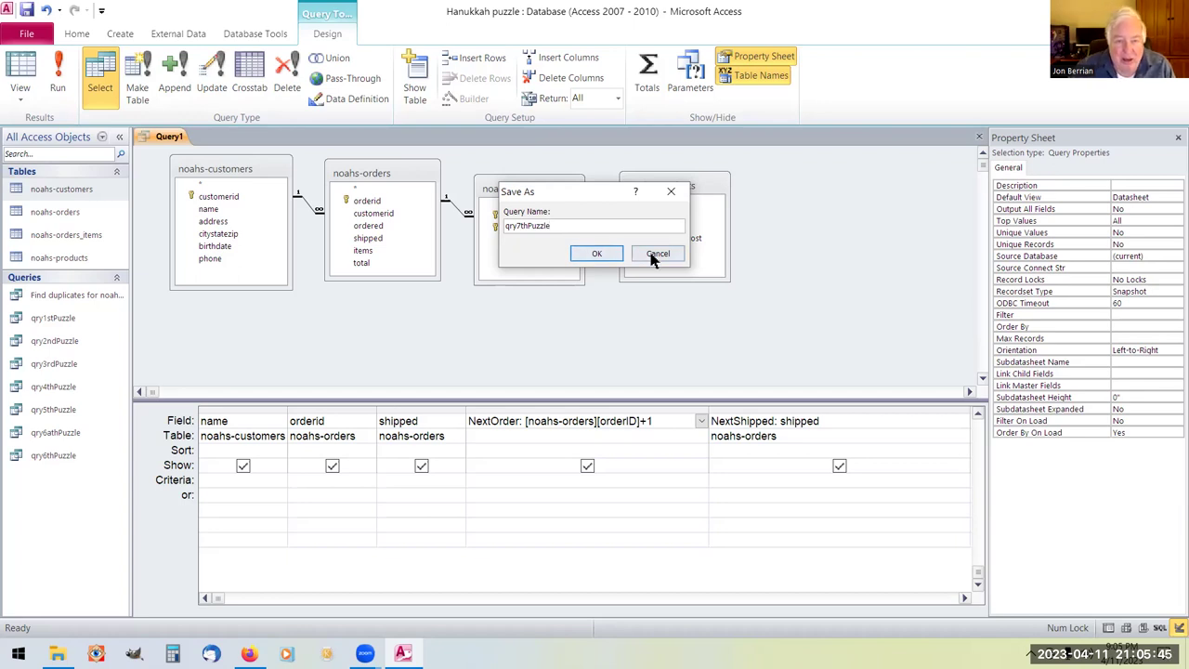
pyautogui.click(598, 254)
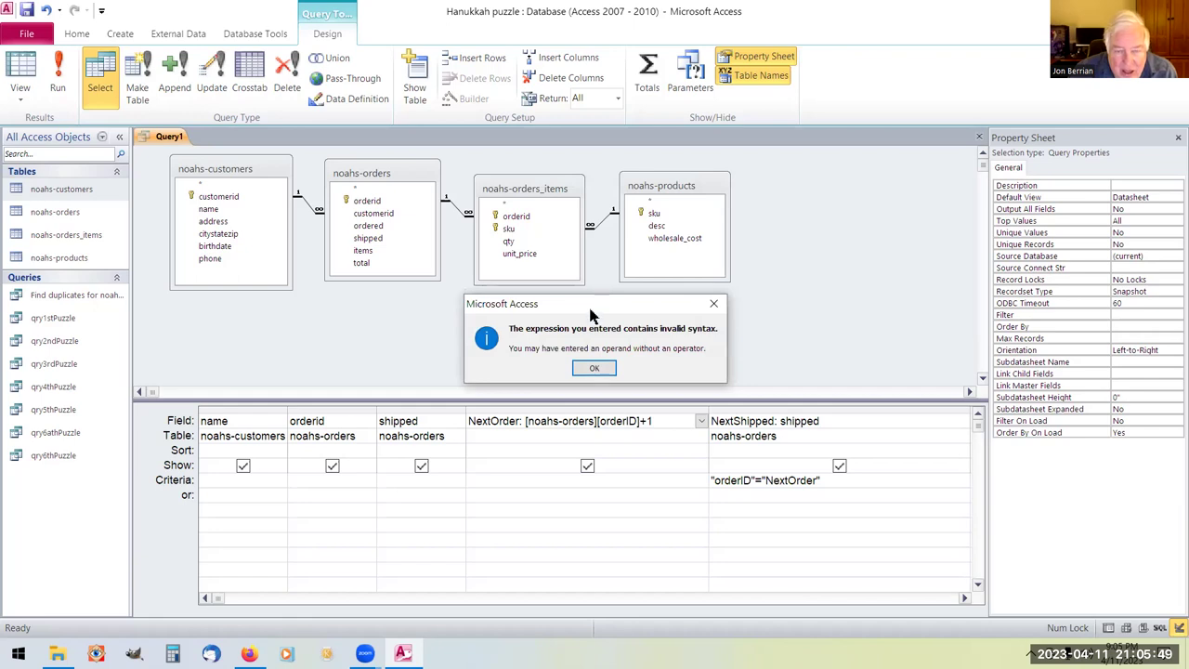
pyautogui.click(595, 370)
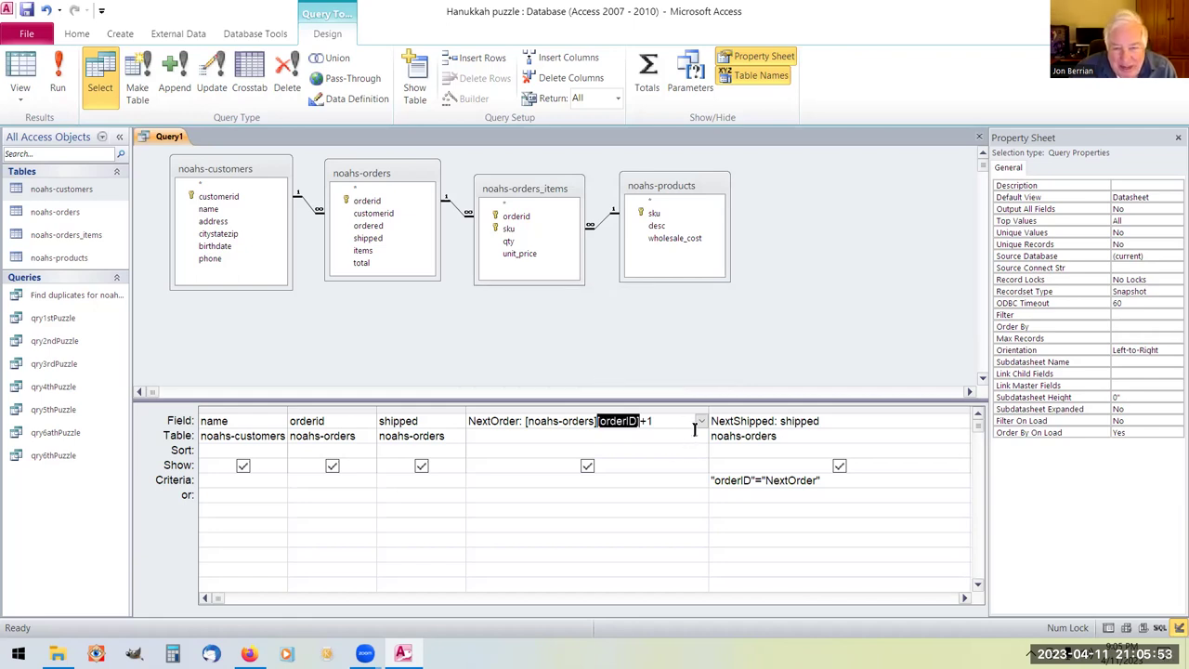
# Discard the pending edit to the NextOrder expression and delete the whole NextOrder column from the query grid.
pyautogui.click(678, 406)
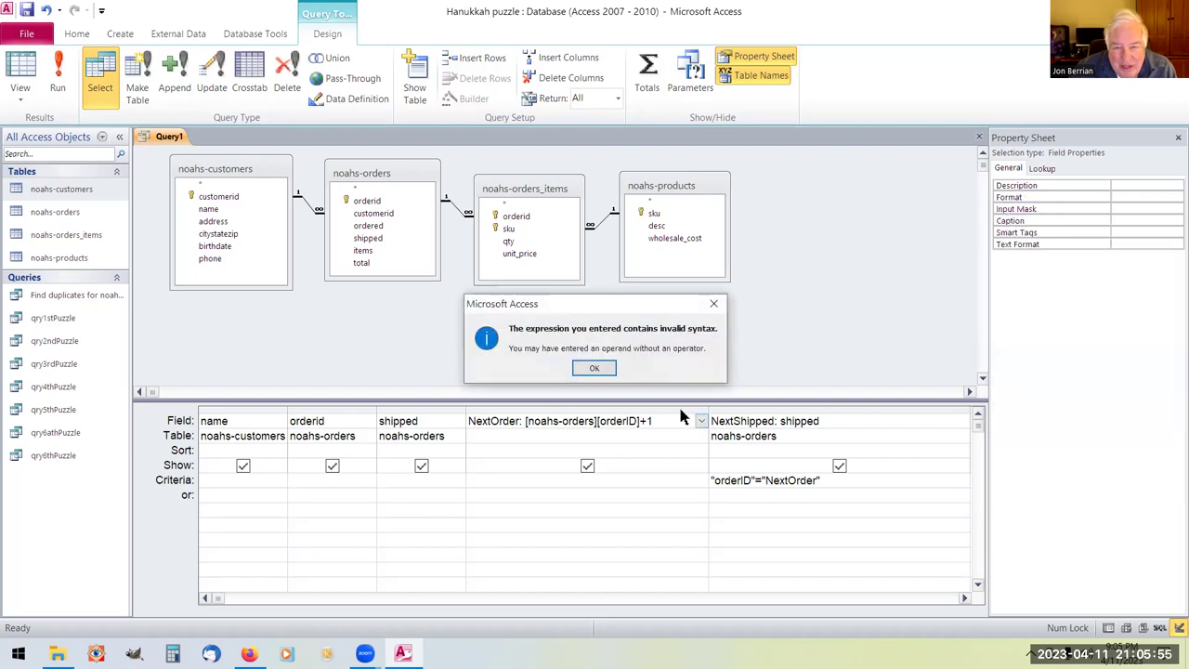
pyautogui.click(602, 368)
pyautogui.press('Escape')
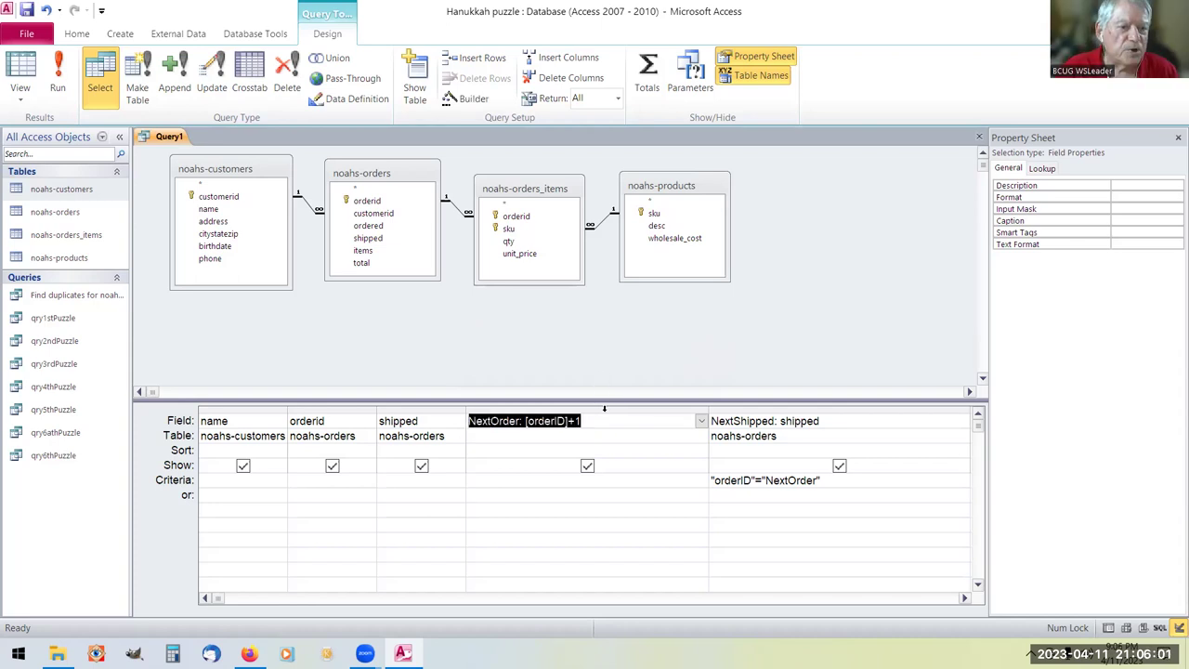
pyautogui.click(605, 406)
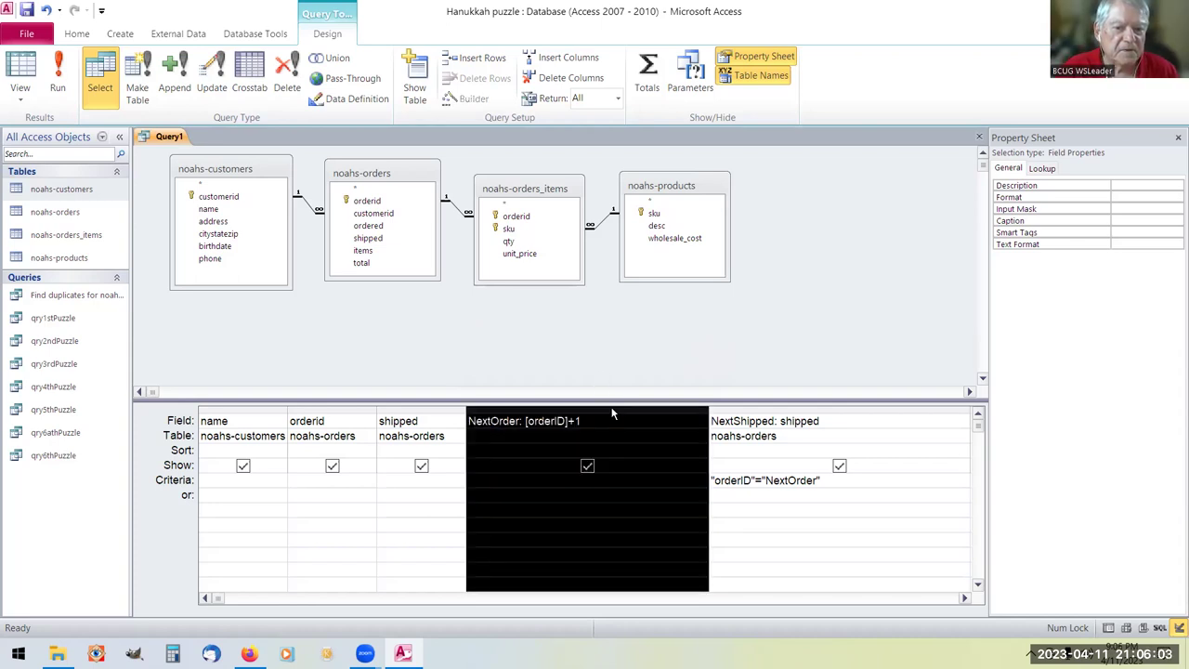
pyautogui.press('Delete')
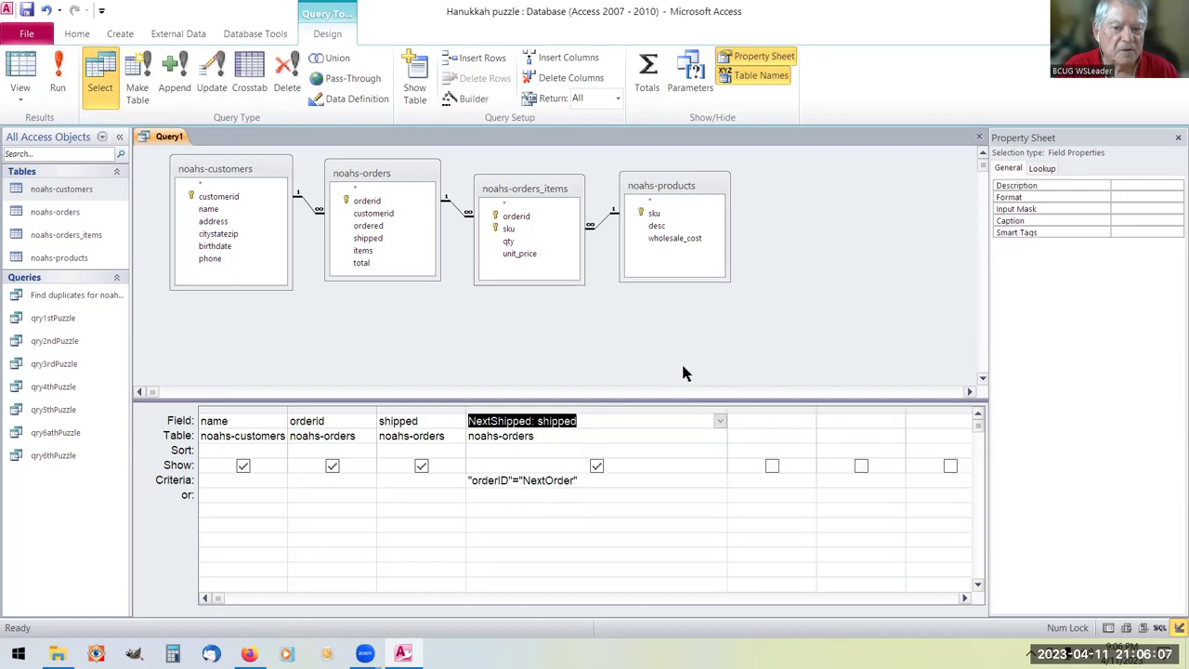
# Save the query under the name qry7thPuzzle.
pyautogui.rightClick(159, 137)
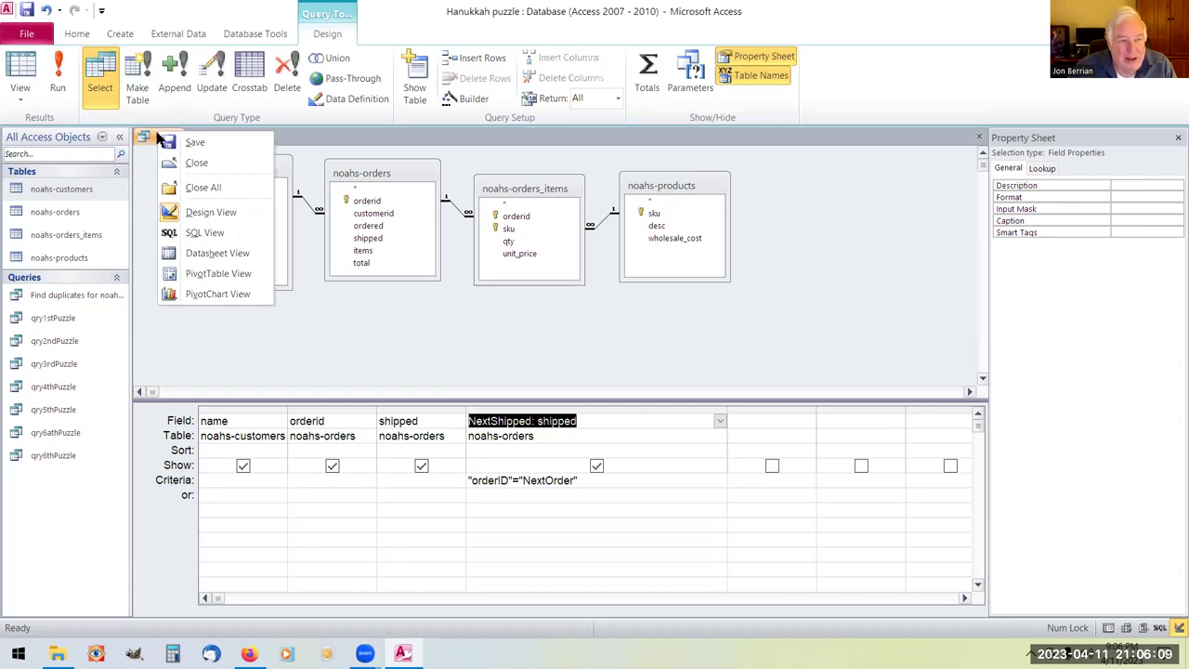
pyautogui.click(194, 144)
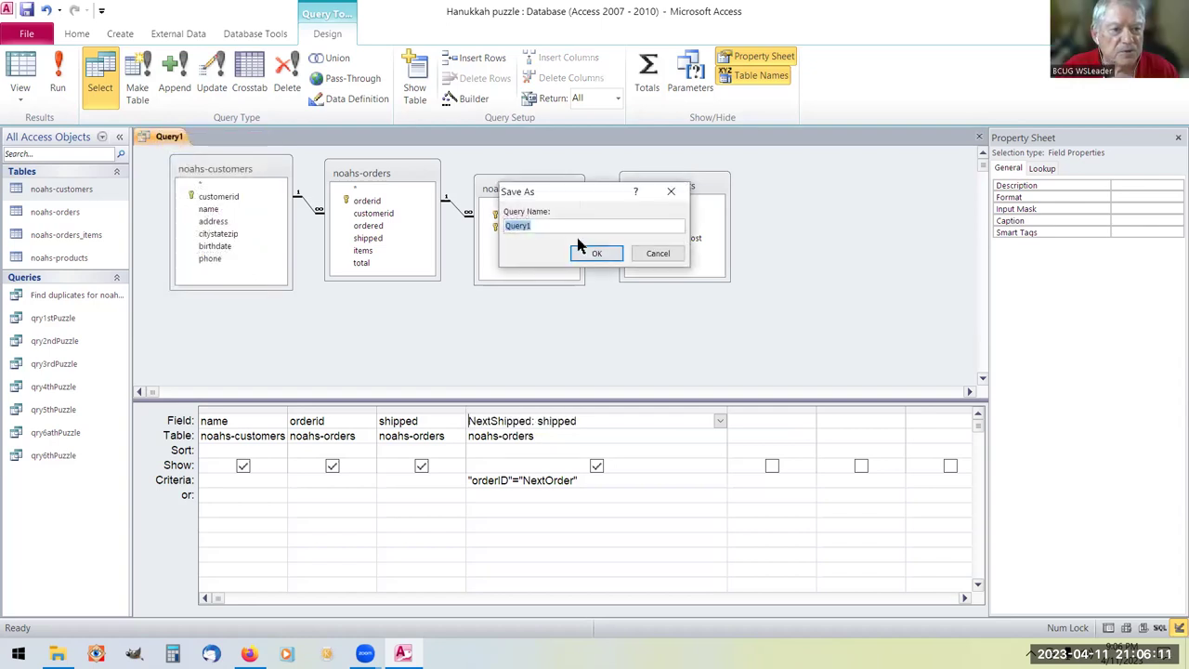
pyautogui.write('qry')
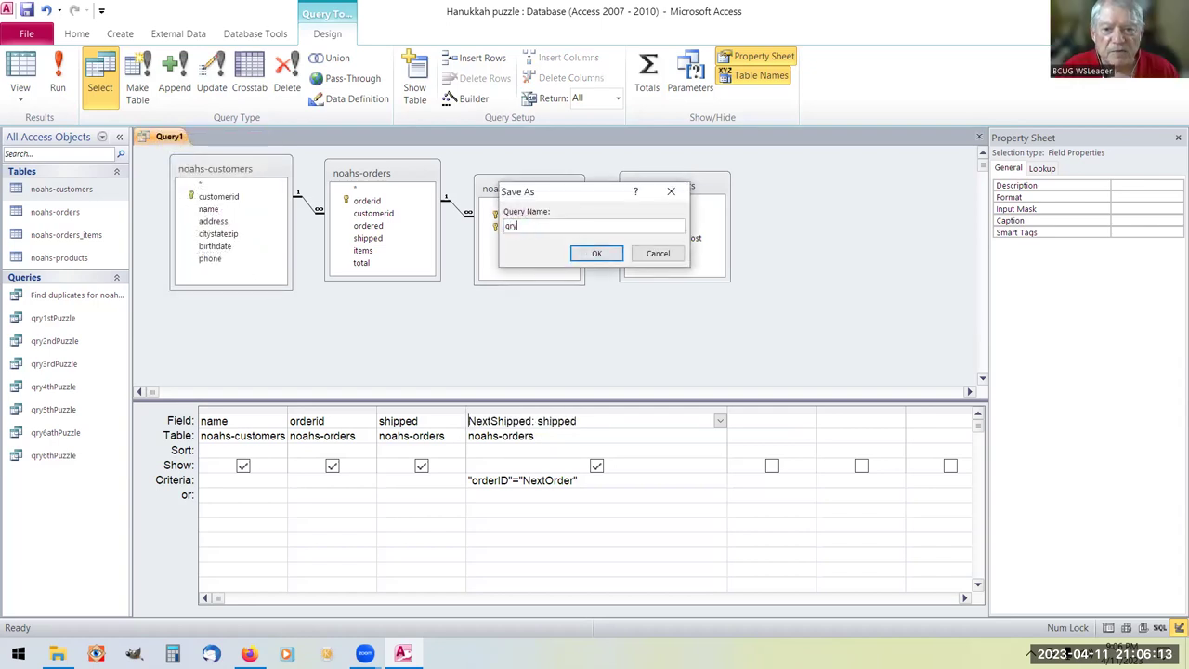
pyautogui.write('7th')
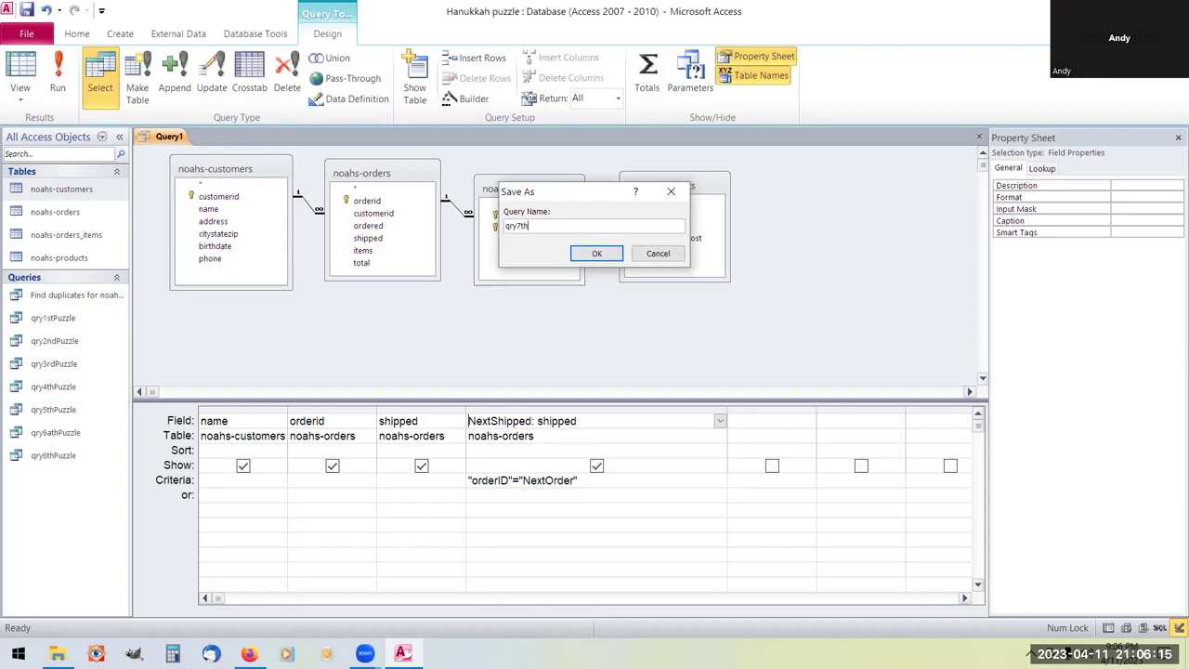
pyautogui.write('Pu')
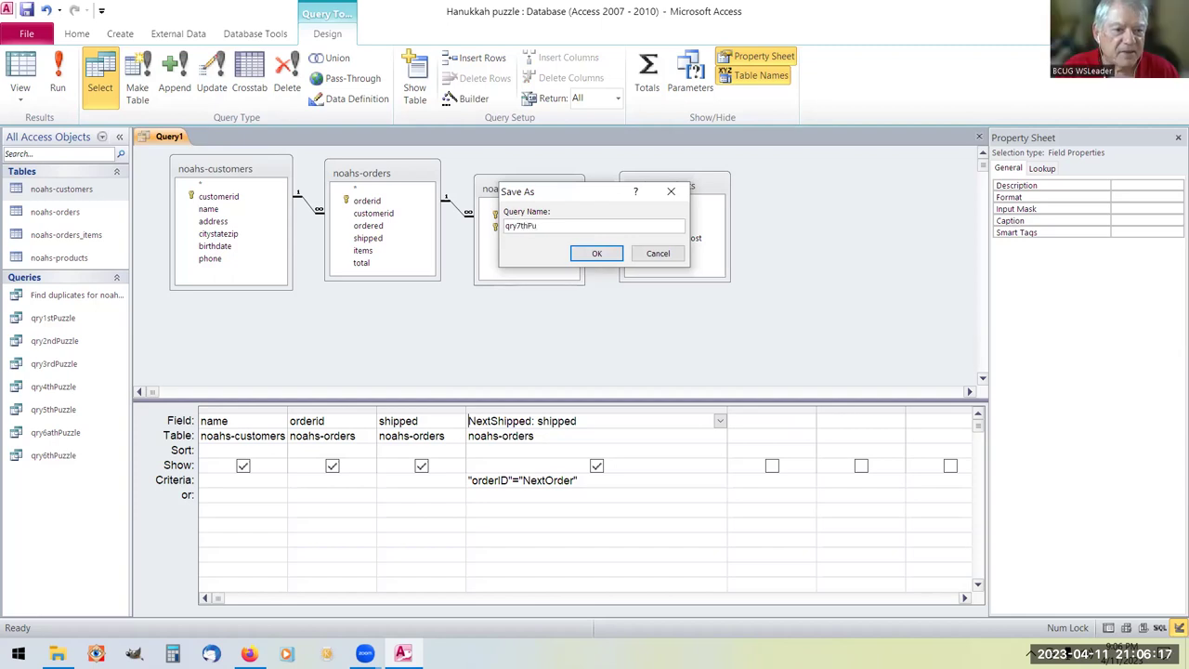
pyautogui.write('zzle')
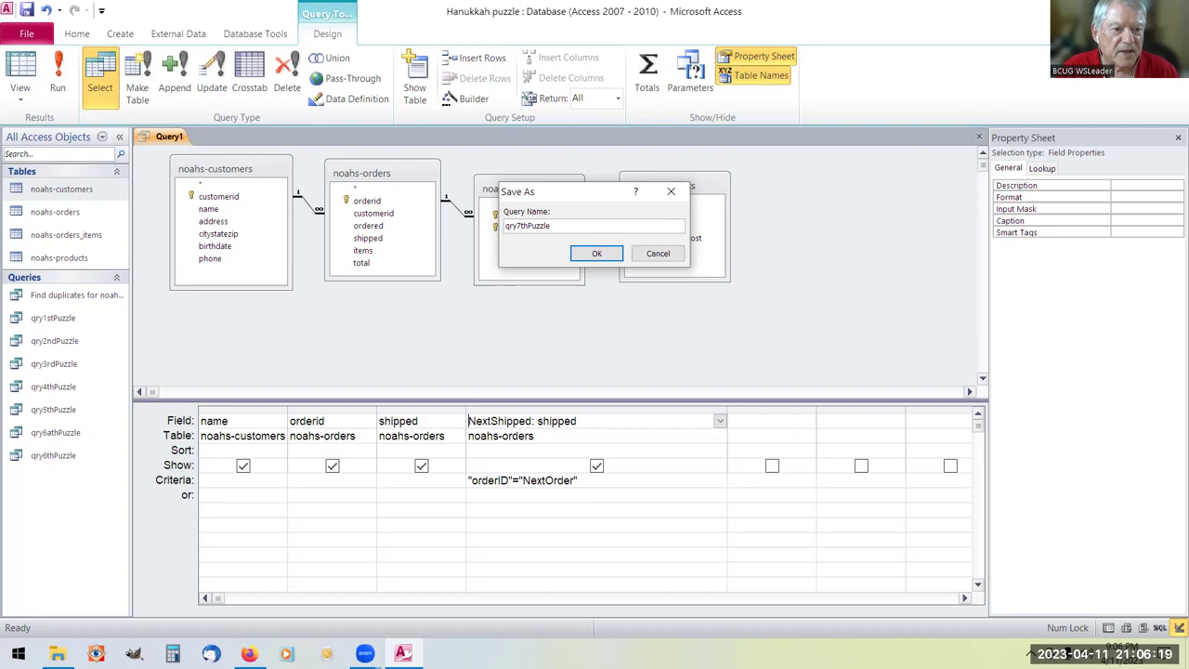
pyautogui.press('Return')
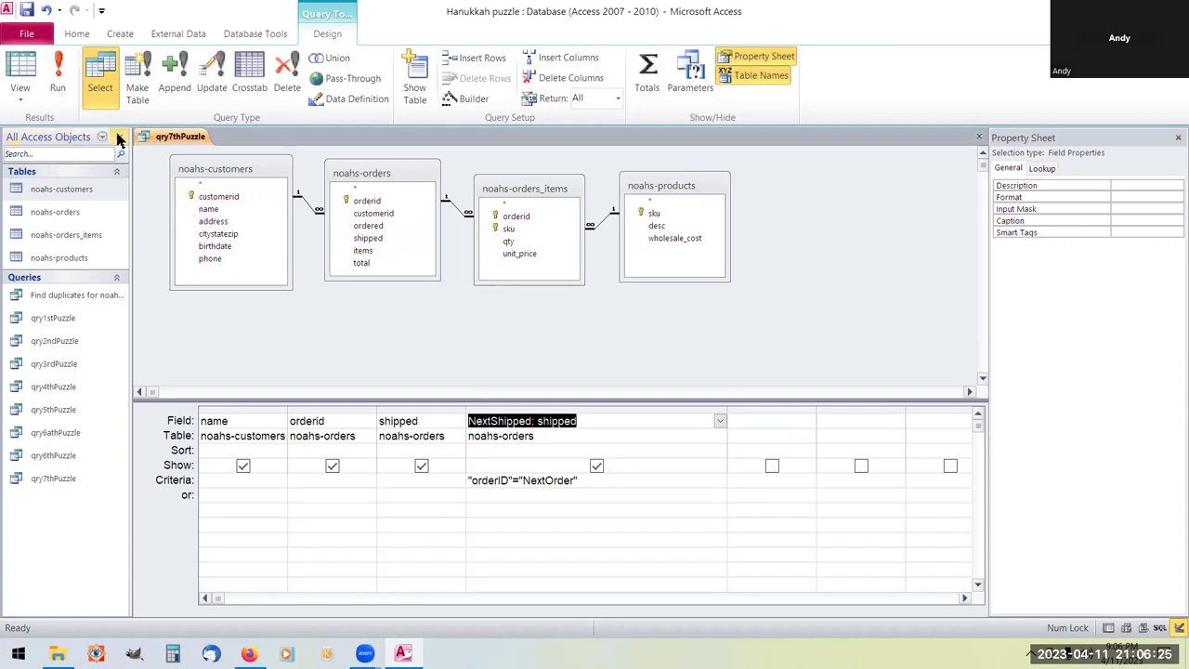
# Save qry7thPuzzle again and close it.
pyautogui.rightClick(190, 138)
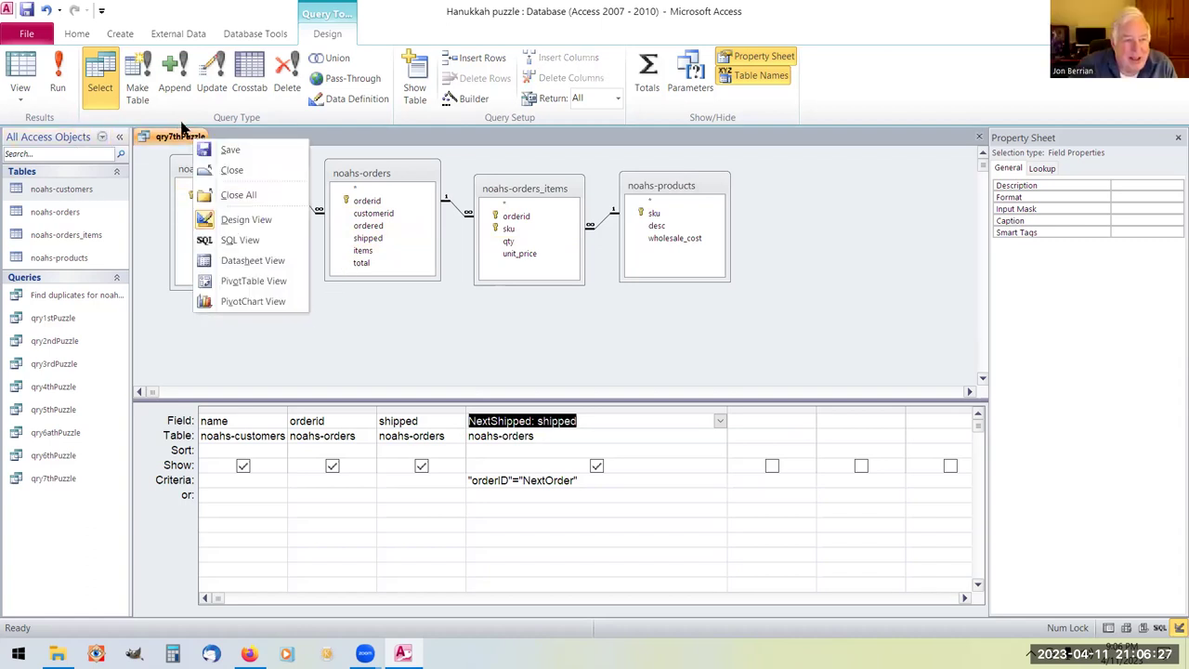
pyautogui.click(261, 150)
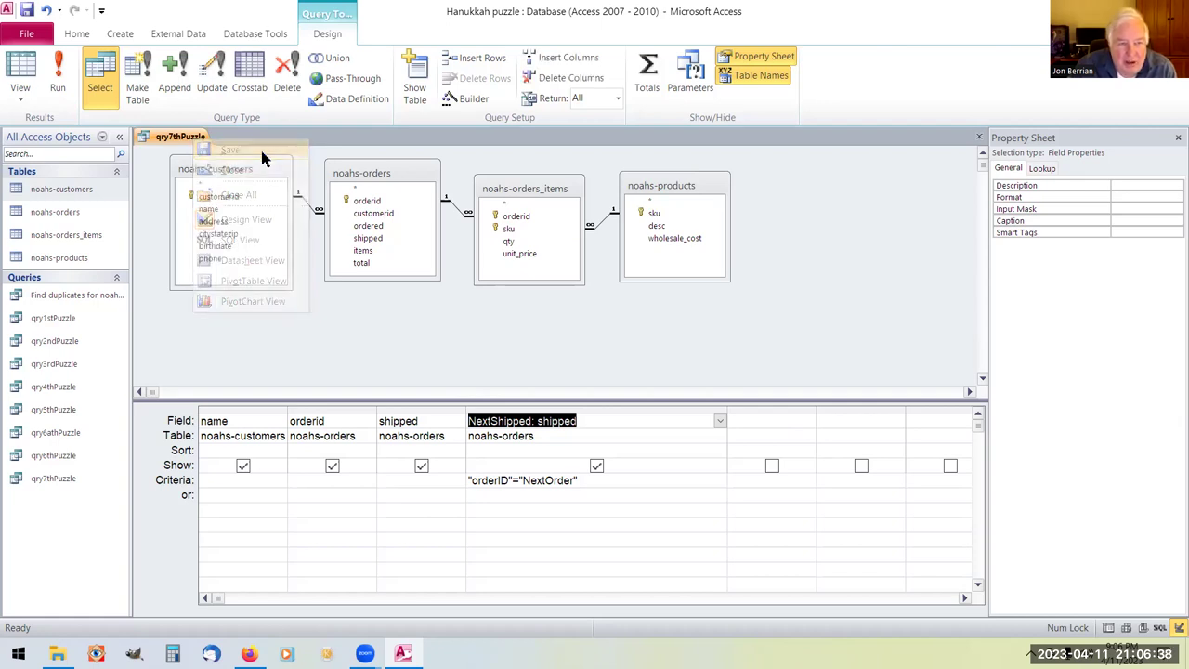
pyautogui.rightClick(186, 137)
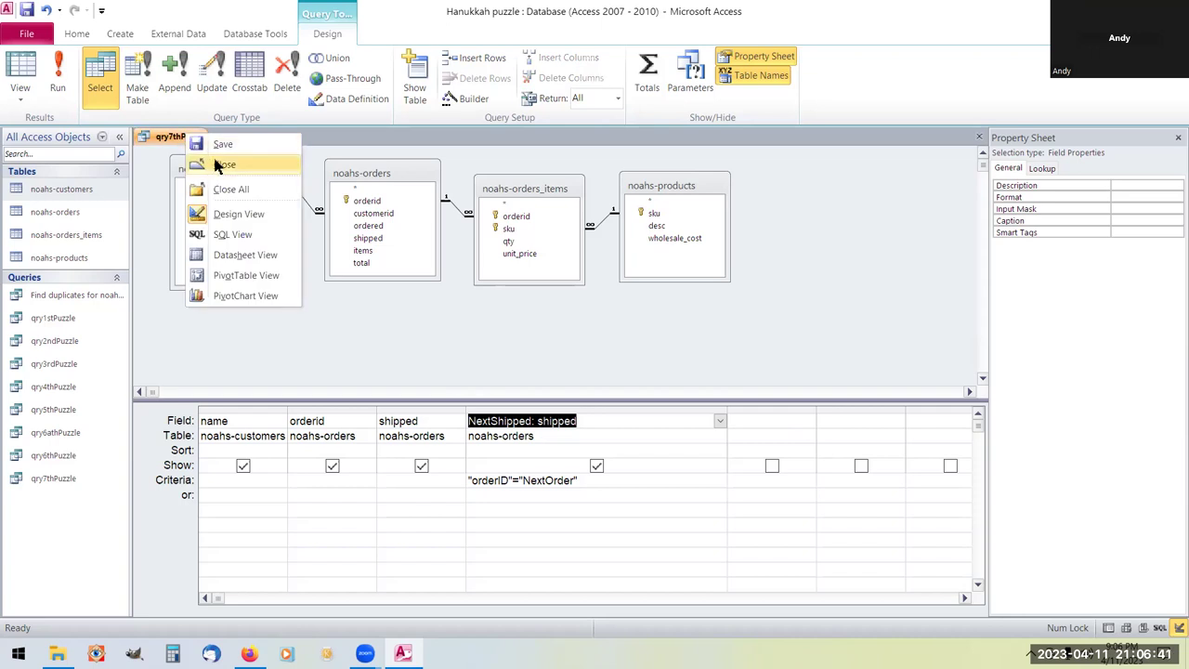
pyautogui.click(213, 164)
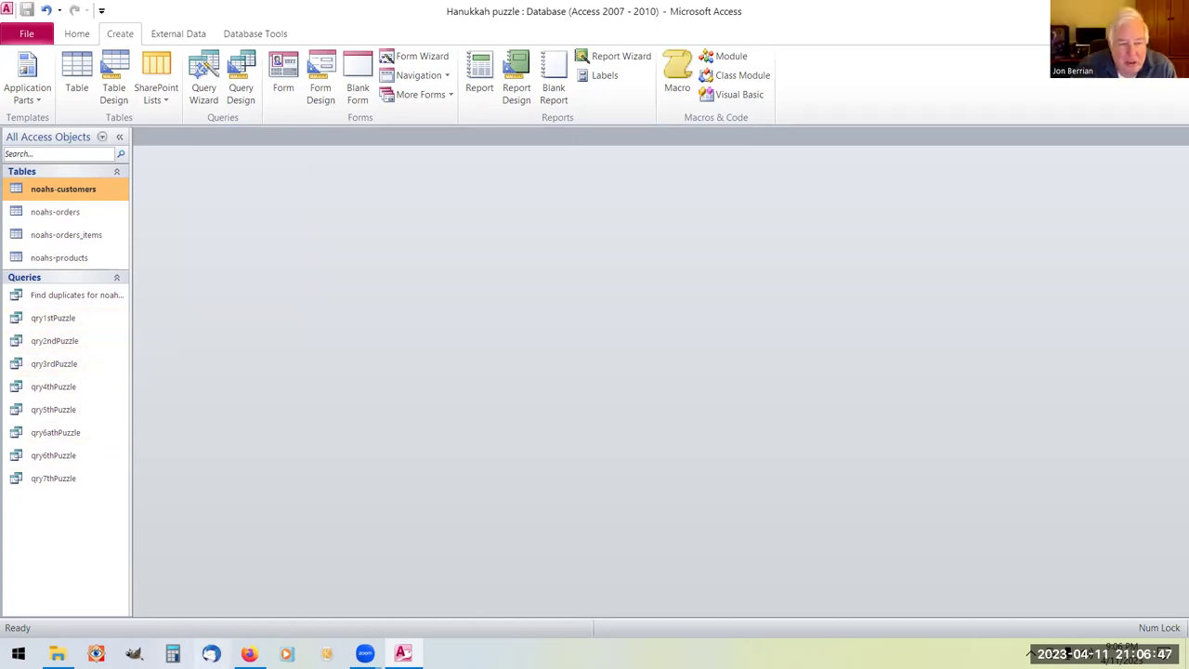
# Switch to Firefox and open the Hanukkah of Data 2022: Puzzle 8 post linked at the end of the Puzzle 7 post.
pyautogui.click(249, 653)
pyautogui.scroll(15, 510, 383)
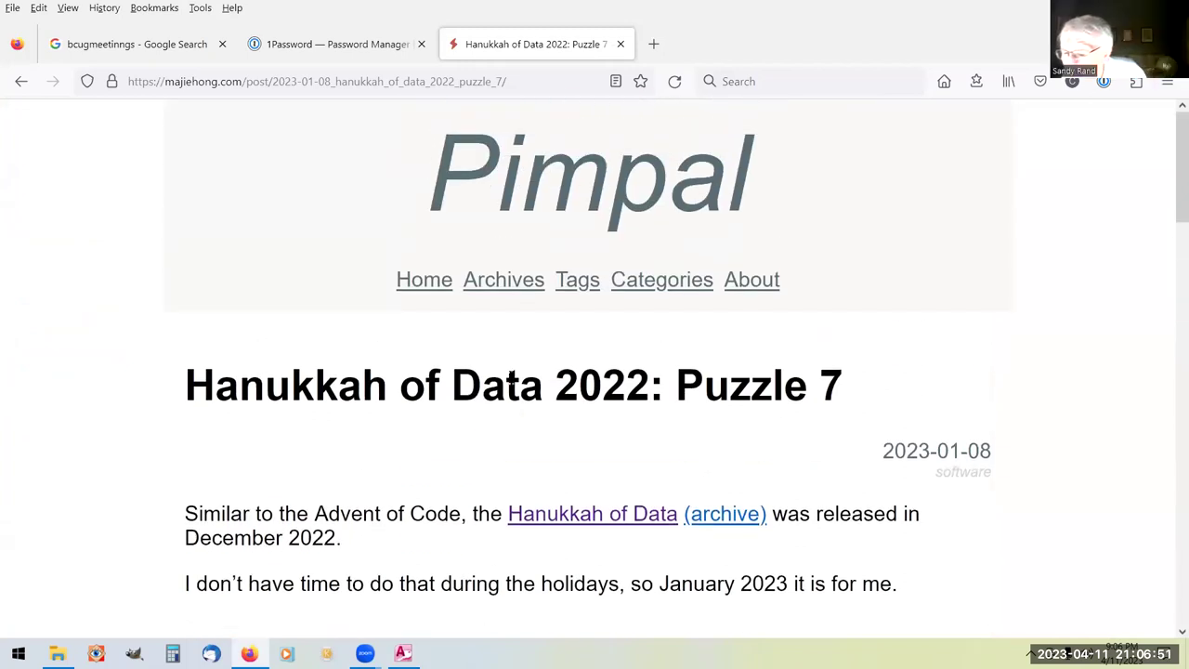
pyautogui.scroll(-1, 512, 377)
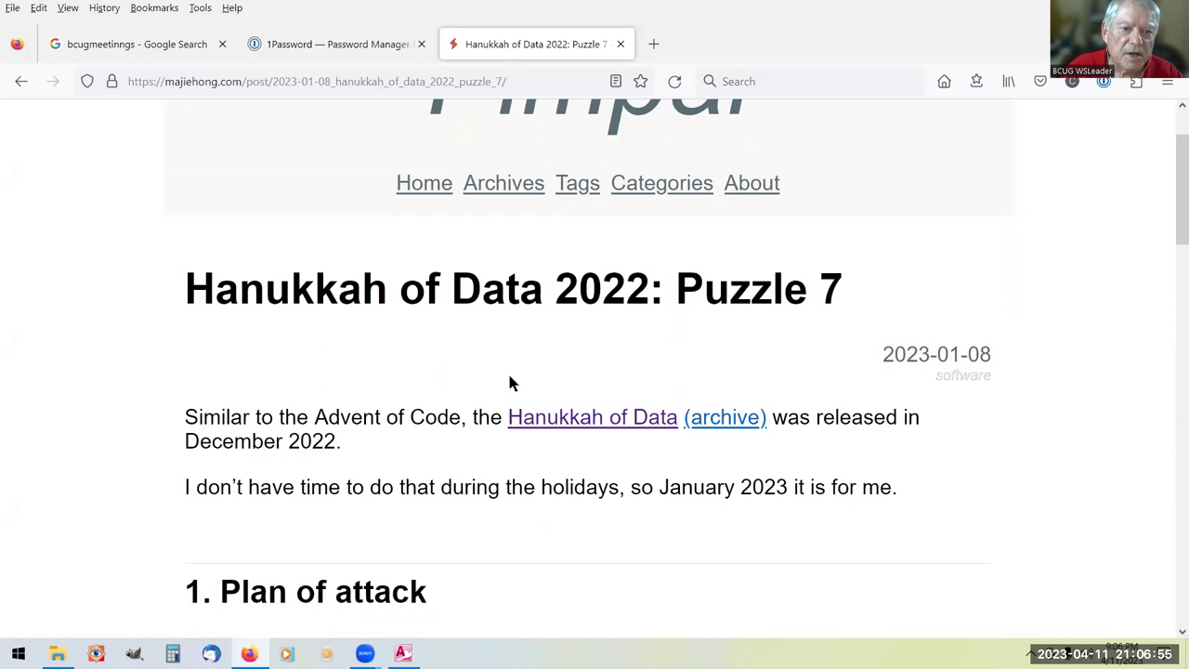
pyautogui.scroll(1, 510, 379)
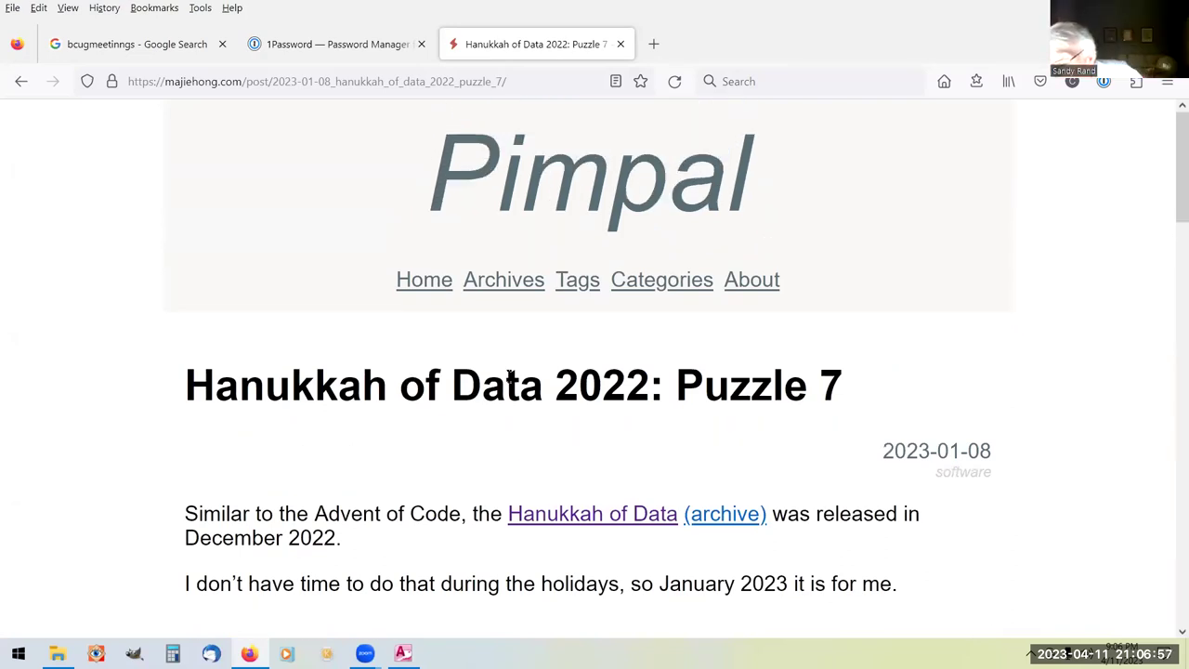
pyautogui.scroll(-12, 510, 373)
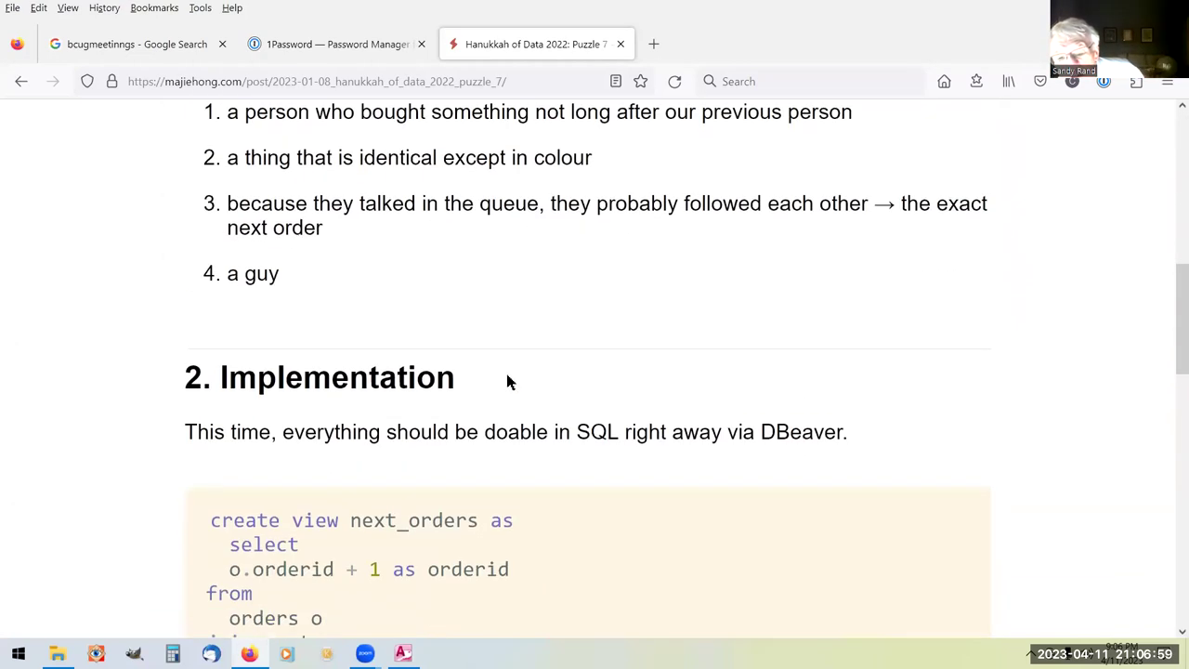
pyautogui.scroll(-4, 517, 378)
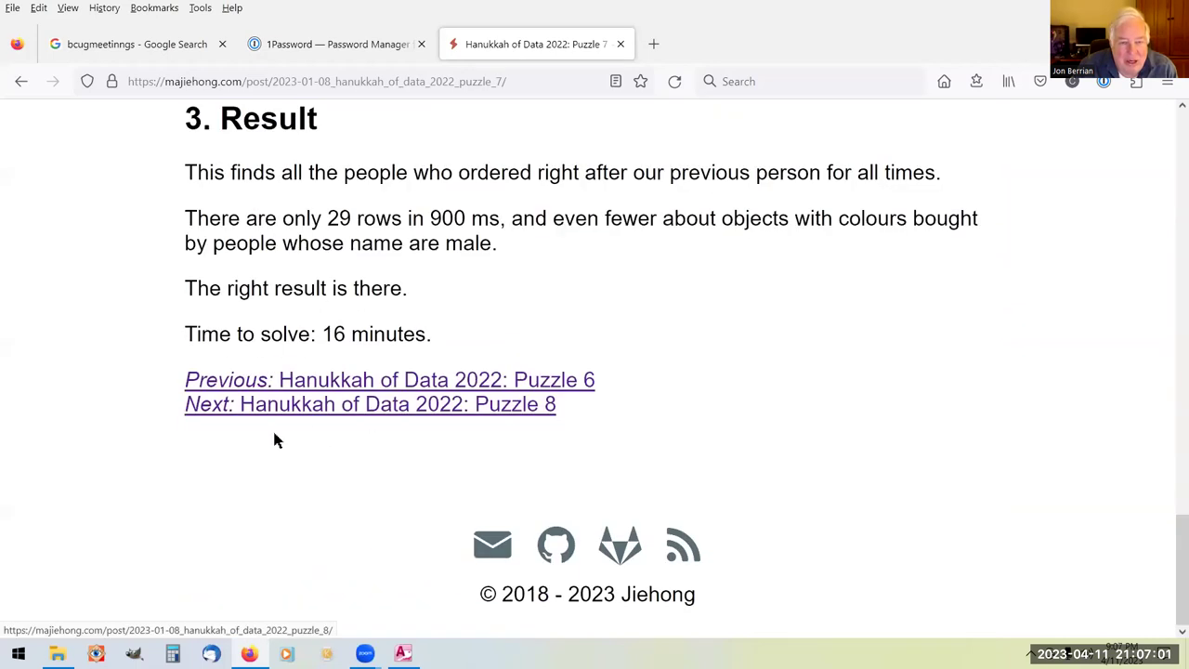
pyautogui.click(345, 405)
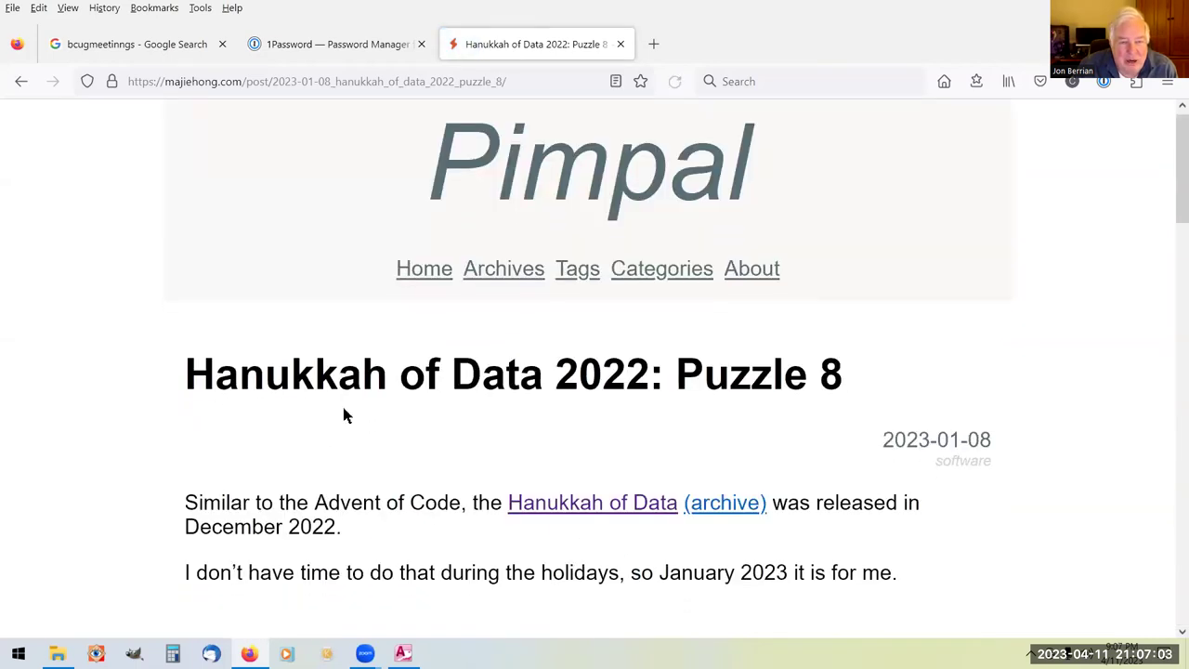
# Examine the Puzzle 8 post's plan of attack and implementation sections.
pyautogui.scroll(-7, 344, 416)
pyautogui.scroll(-3, 345, 415)
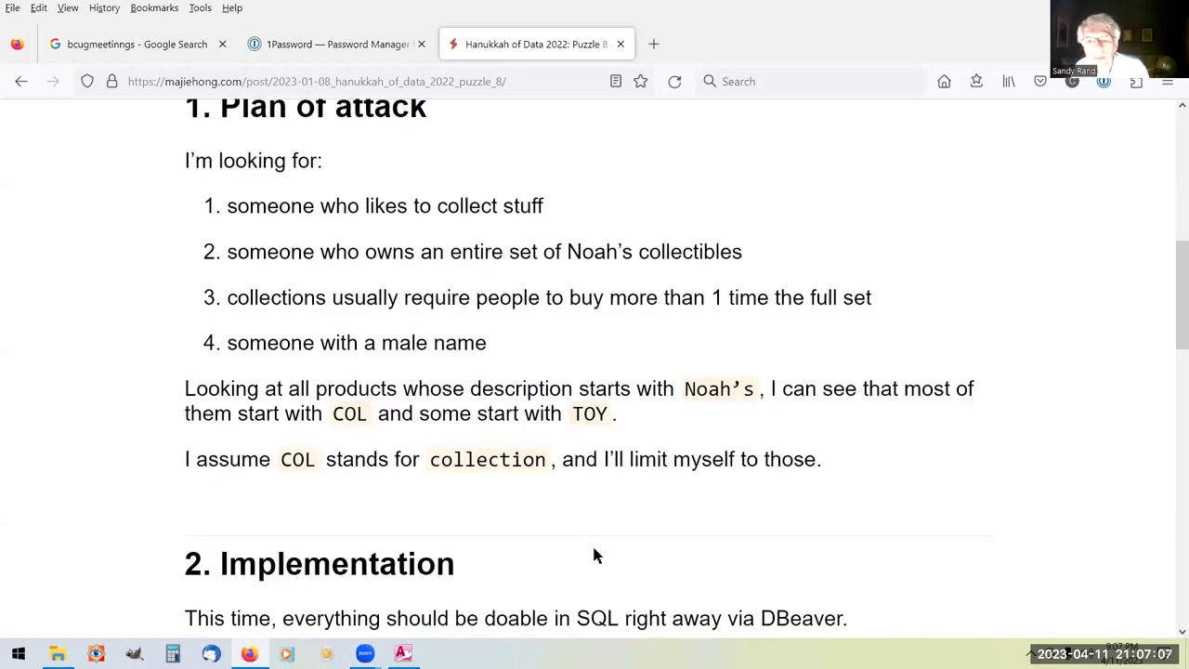
pyautogui.scroll(-5, 585, 548)
pyautogui.scroll(9, 593, 555)
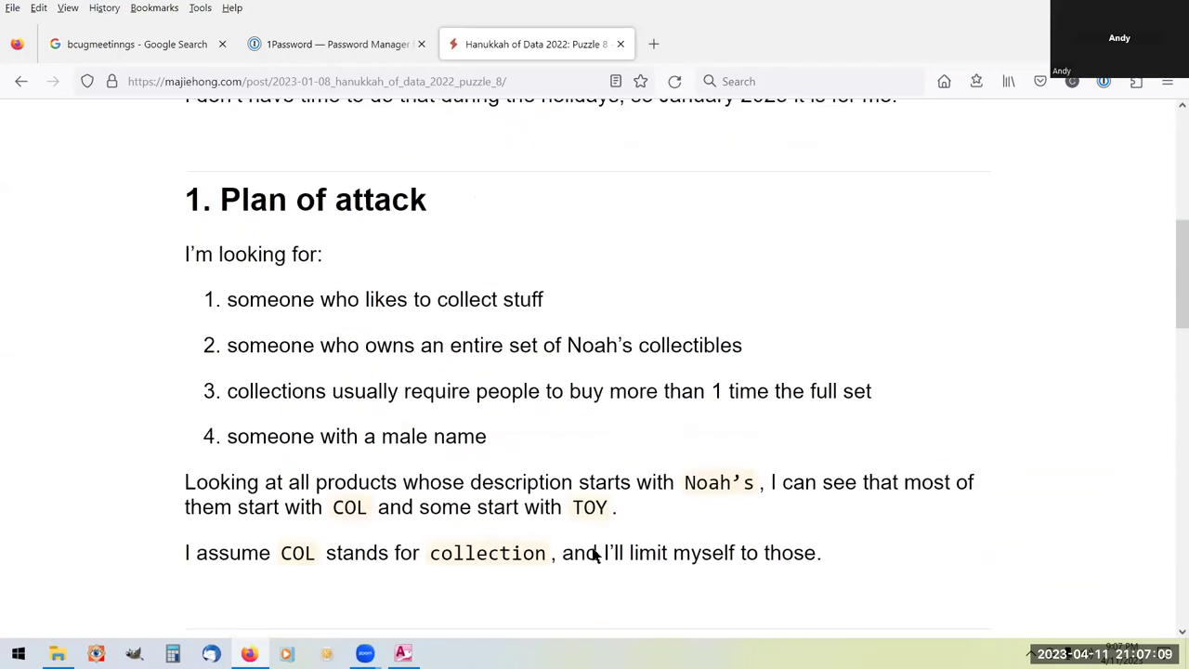